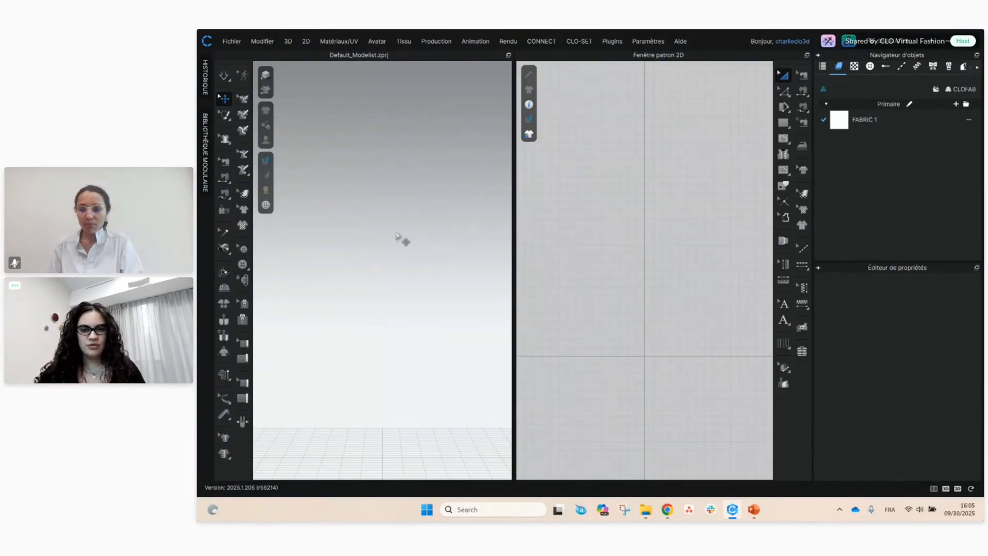
- Add the Skill_Up_CLO_FR_Sept2025 folder to My Library
key("Tab")
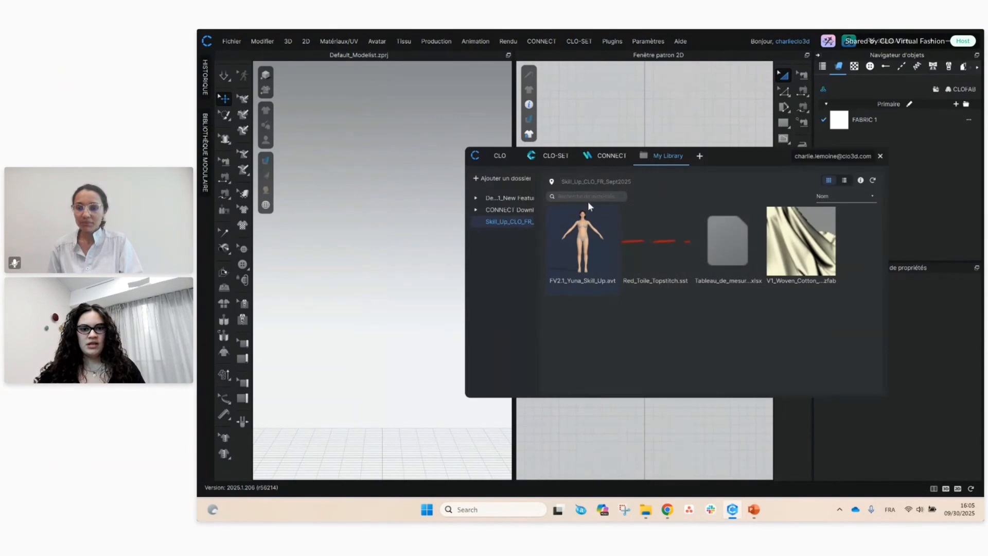
left_click_drag(734, 159, 621, 165)
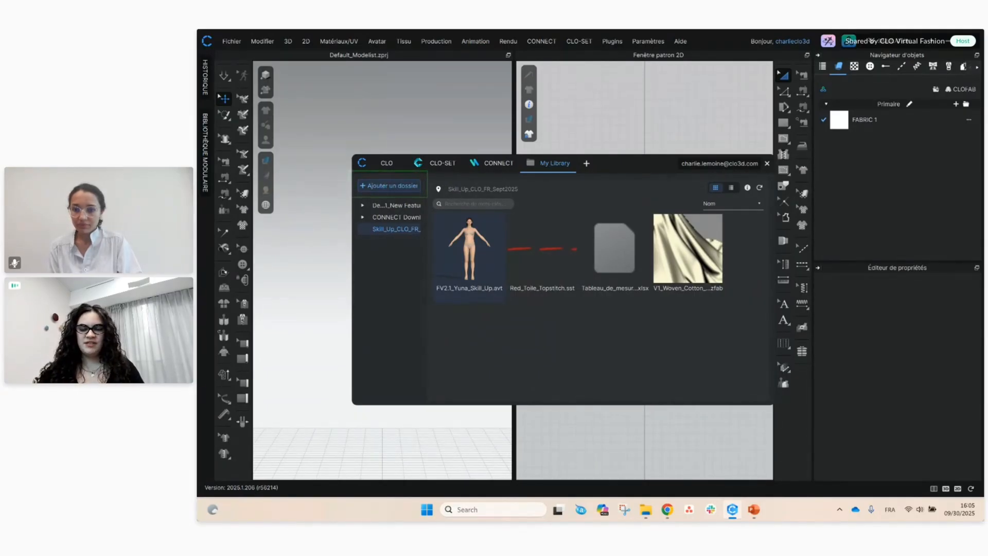
left_click(406, 184)
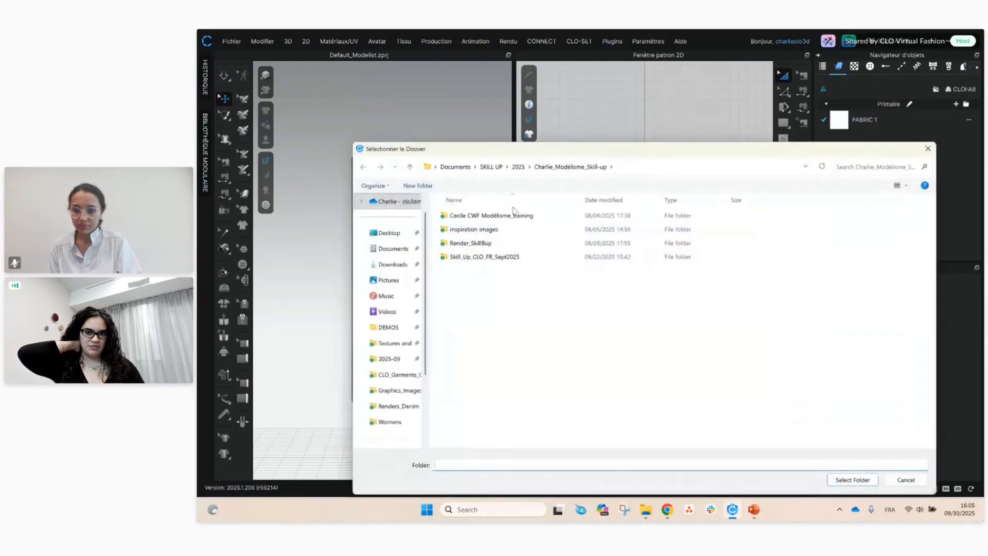
left_click(486, 259)
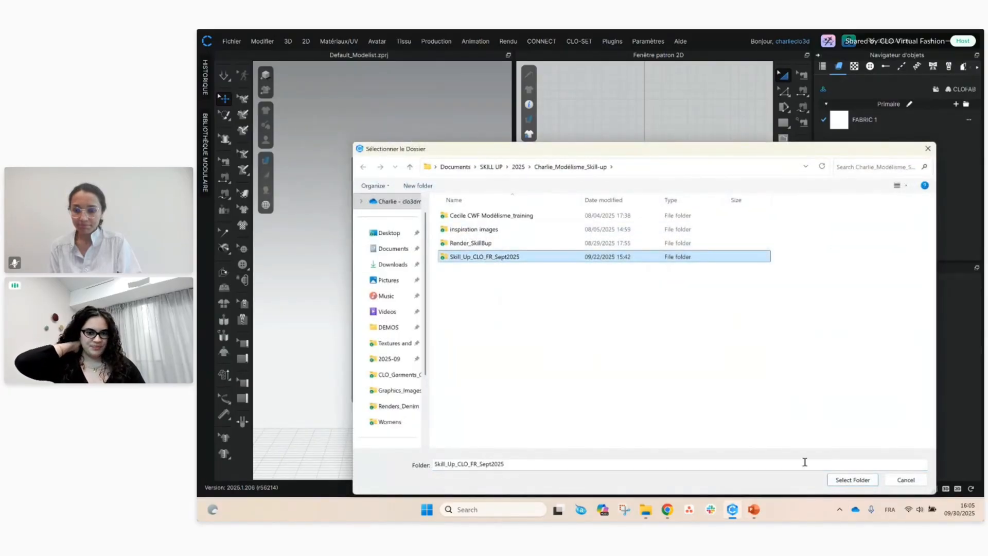
left_click(852, 479)
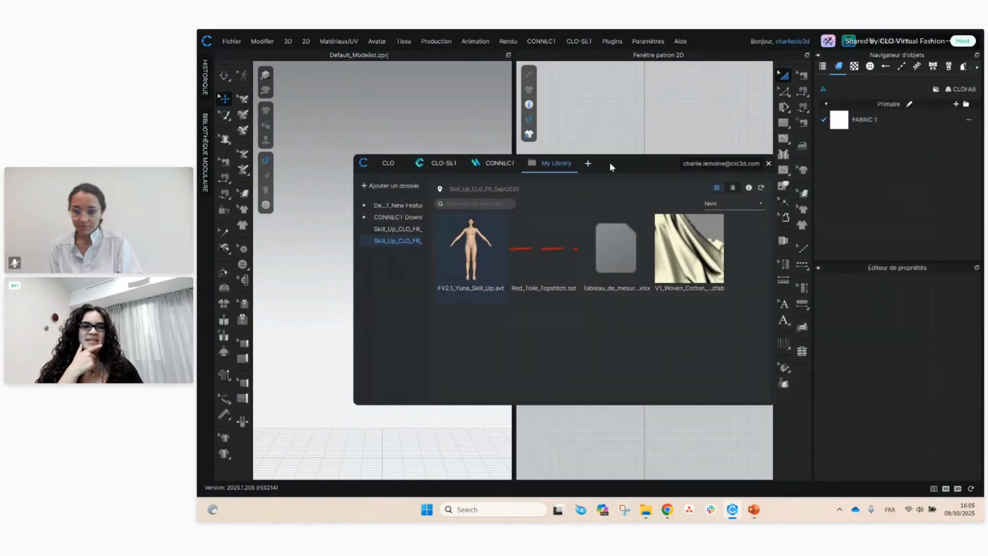
- Add the avatar FV2.1_Yuna_Skill_Up.avt from the library folder to the workspace and deselect it
left_click_drag(609, 162, 782, 150)
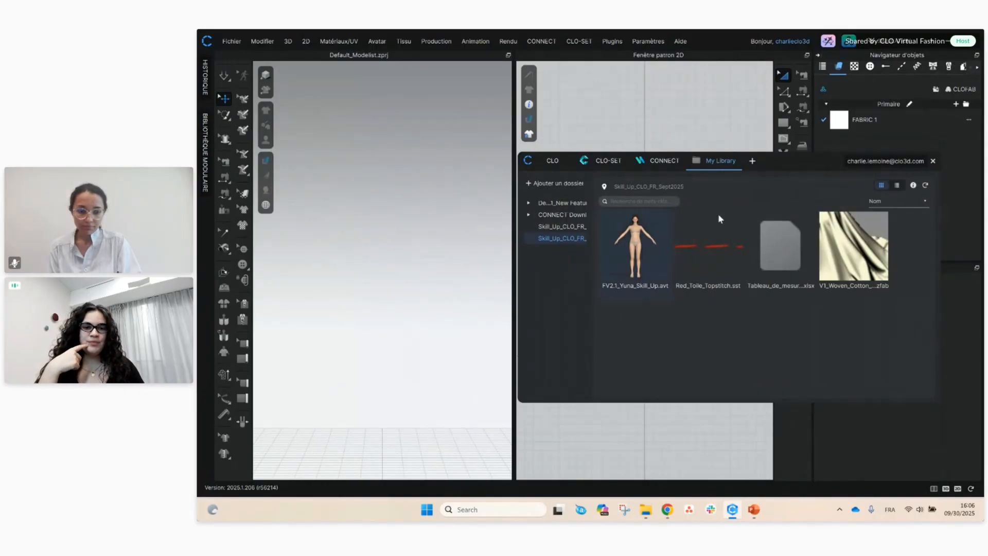
right_click(638, 233)
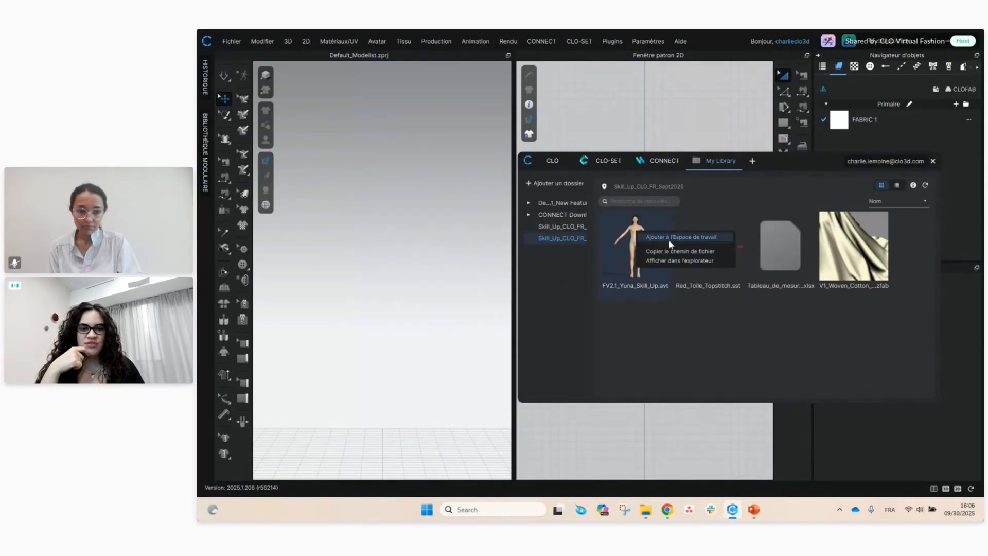
left_click(669, 237)
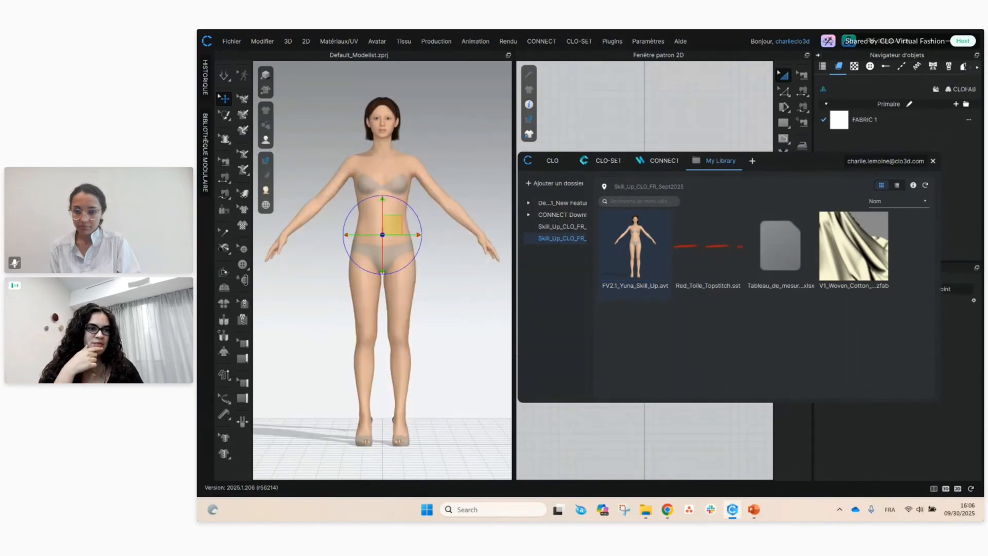
key("alt+Tab")
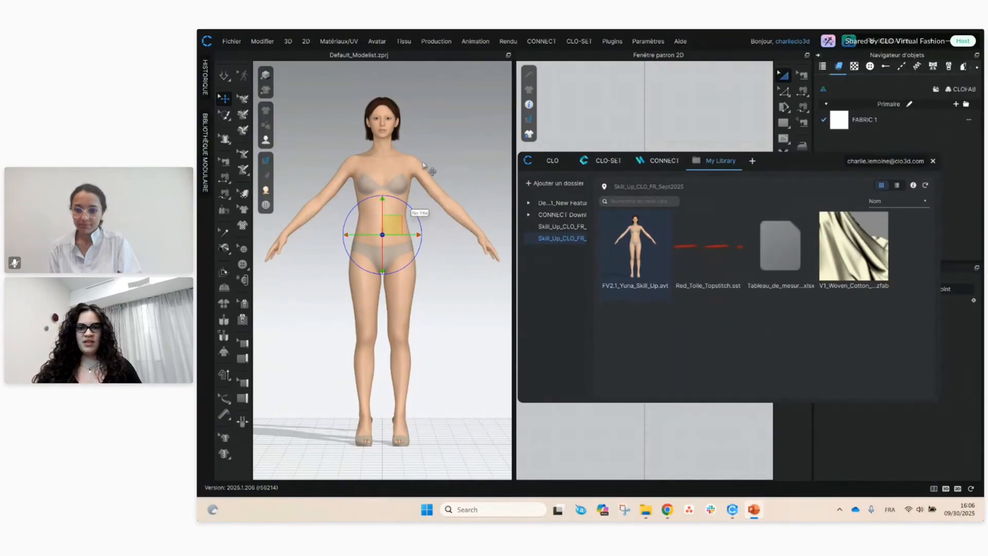
left_click(458, 252)
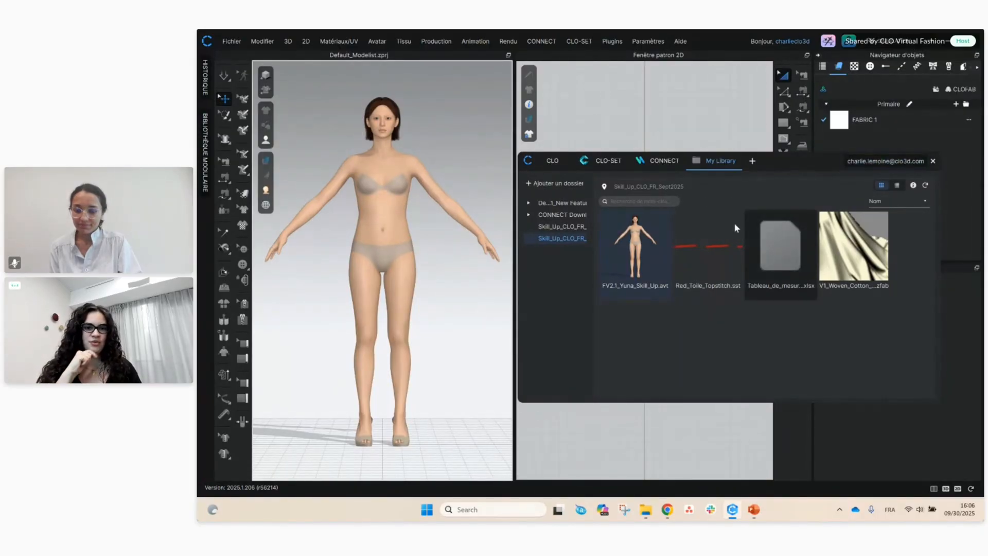
- Add the V1_Woven_Cotton canvas fabric from the library to the project's fabric list and dismiss the library window
left_click_drag(788, 161, 680, 167)
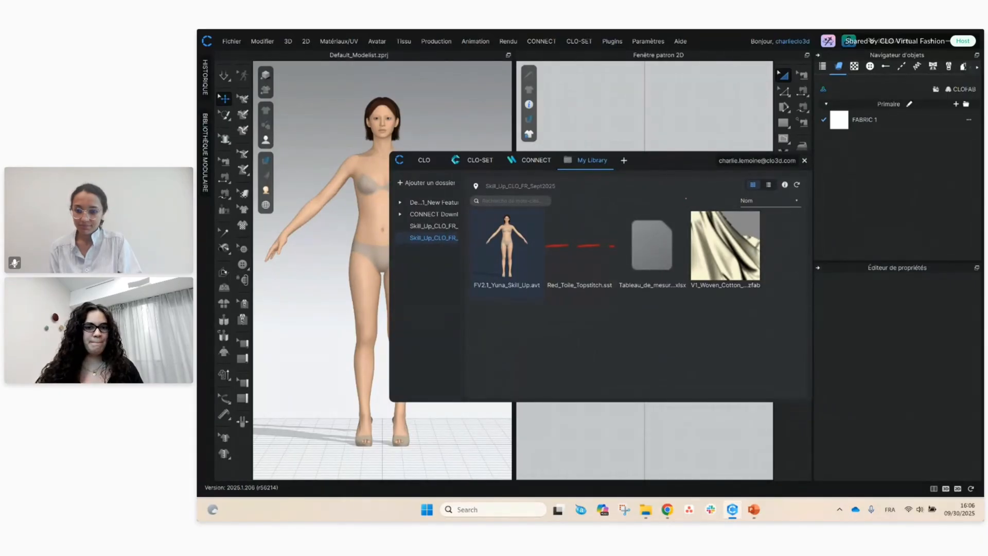
left_click(723, 252)
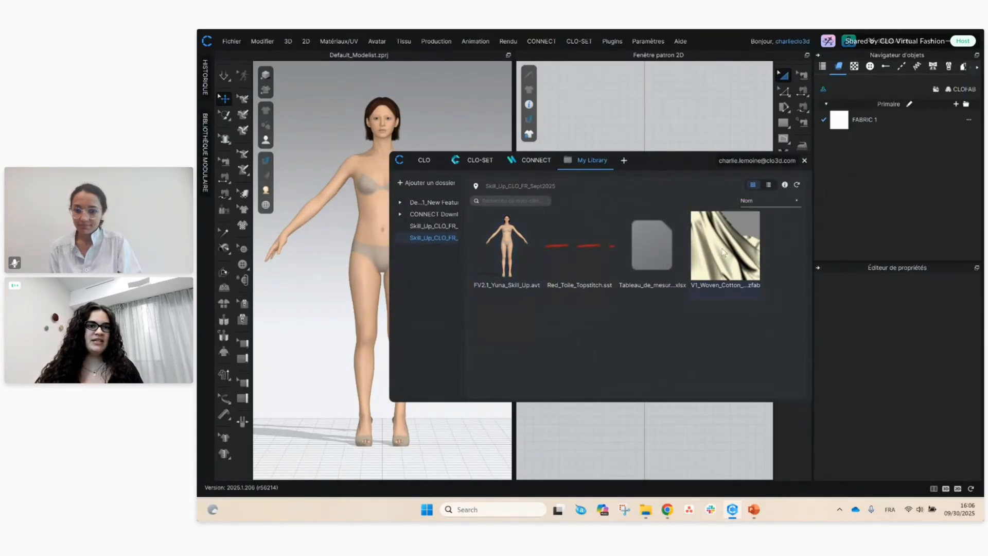
left_click_drag(723, 252, 924, 141)
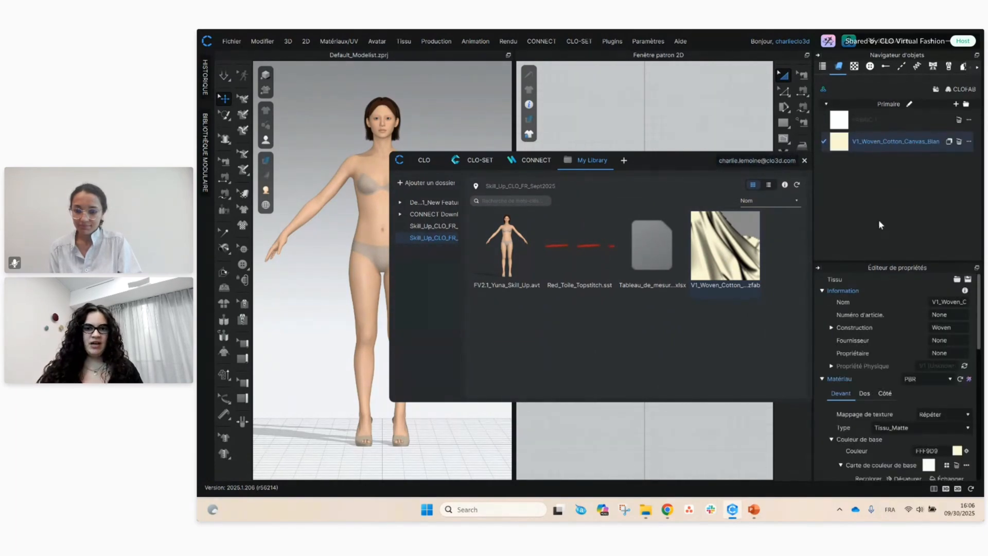
left_click(872, 173)
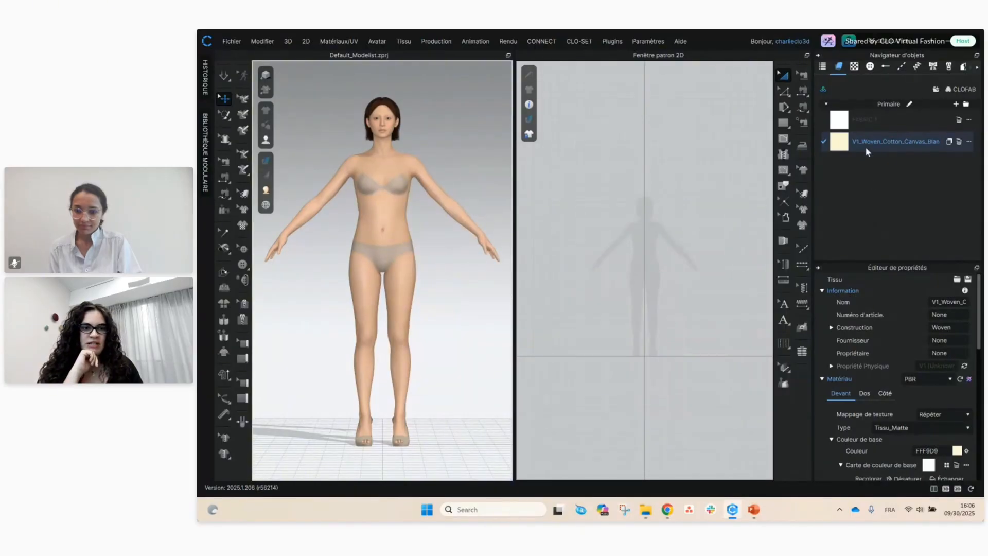
- Make FABRIC 1 the active fabric, keeping its name, and show only the 2D pattern window
double_click(895, 121)
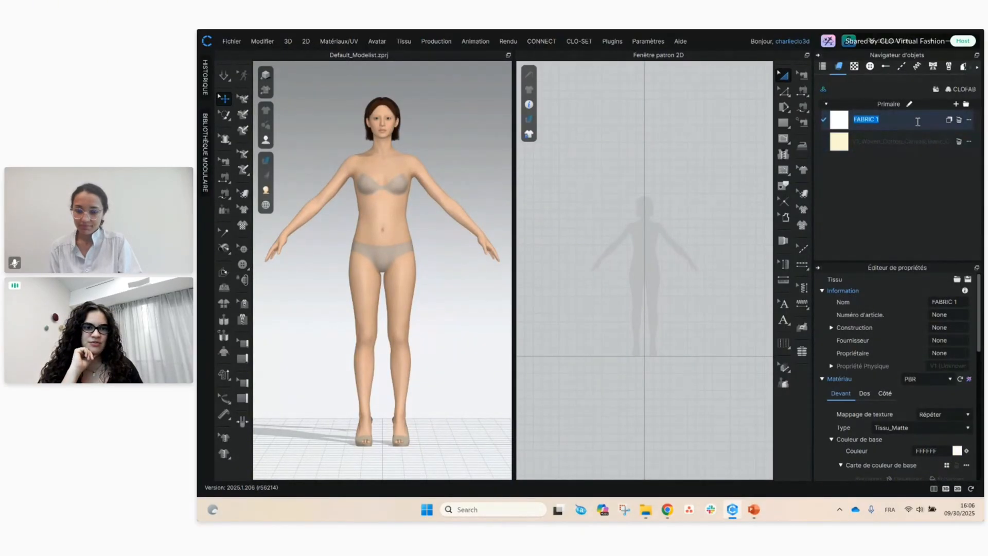
key("Return")
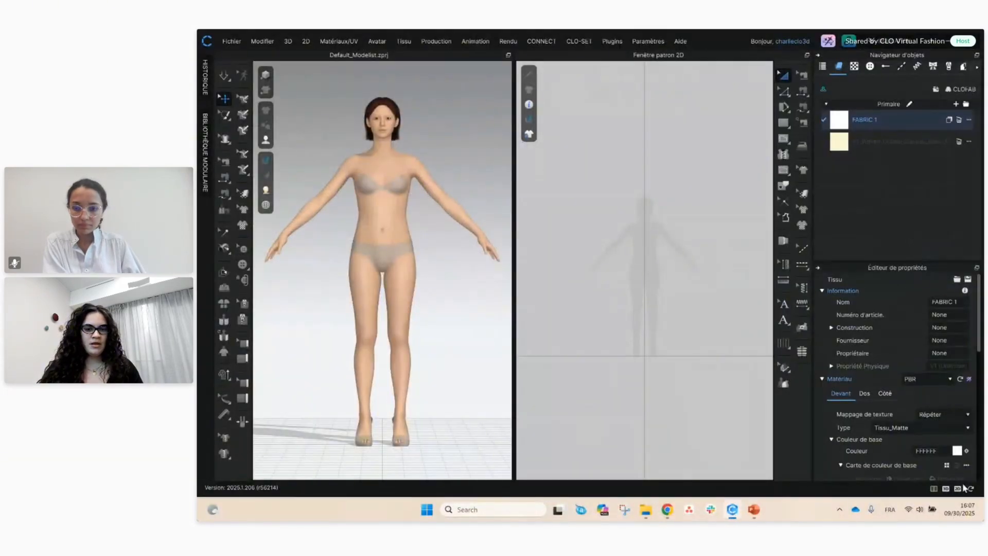
left_click(930, 494)
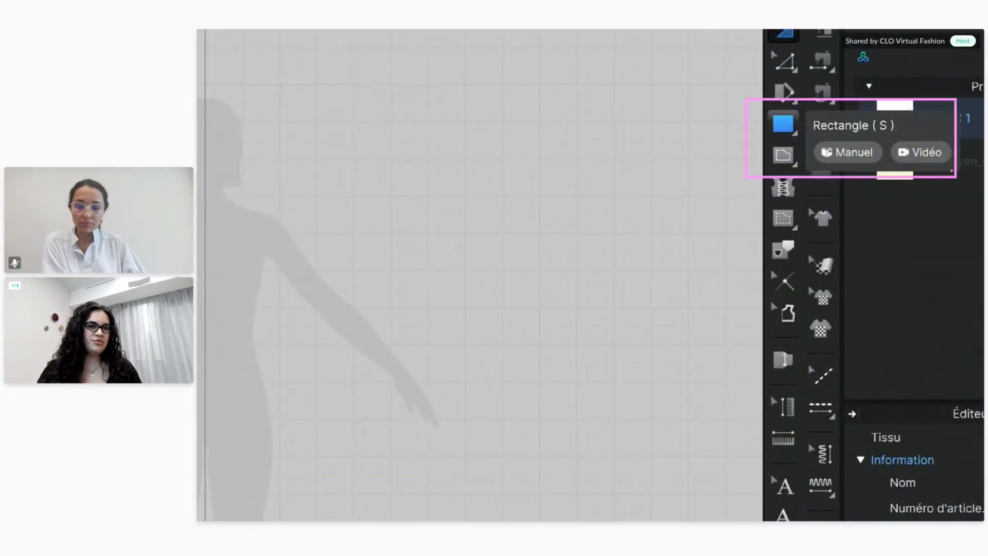
- Create a rectangular pattern piece 50 cm wide and 100 cm high over the avatar silhouette
left_click(782, 123)
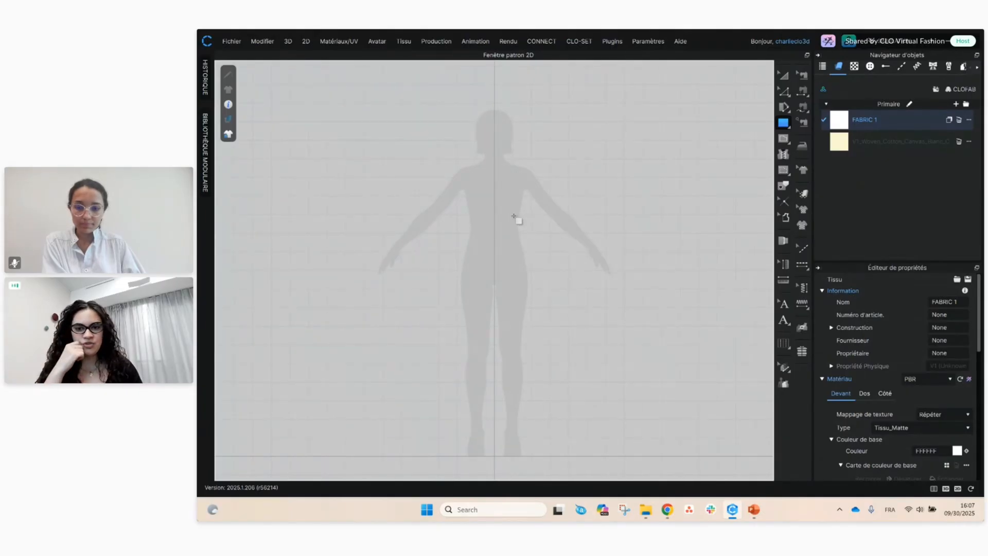
left_click(518, 221)
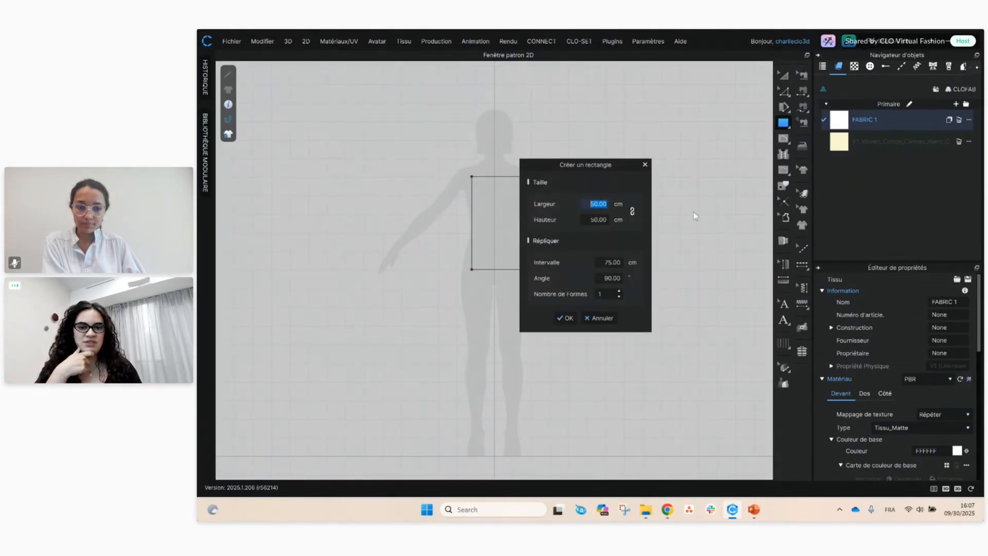
left_click_drag(607, 165, 669, 156)
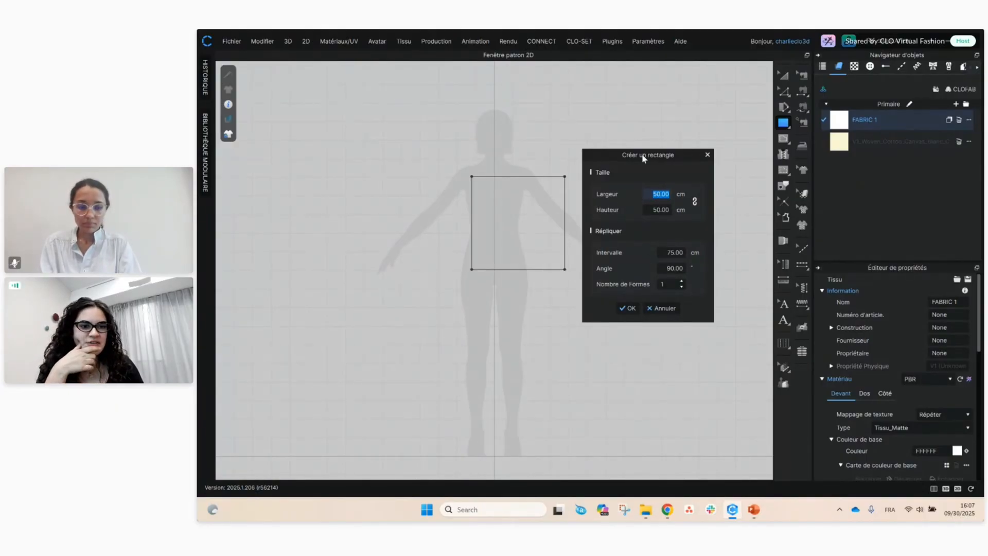
left_click(651, 210)
type("100")
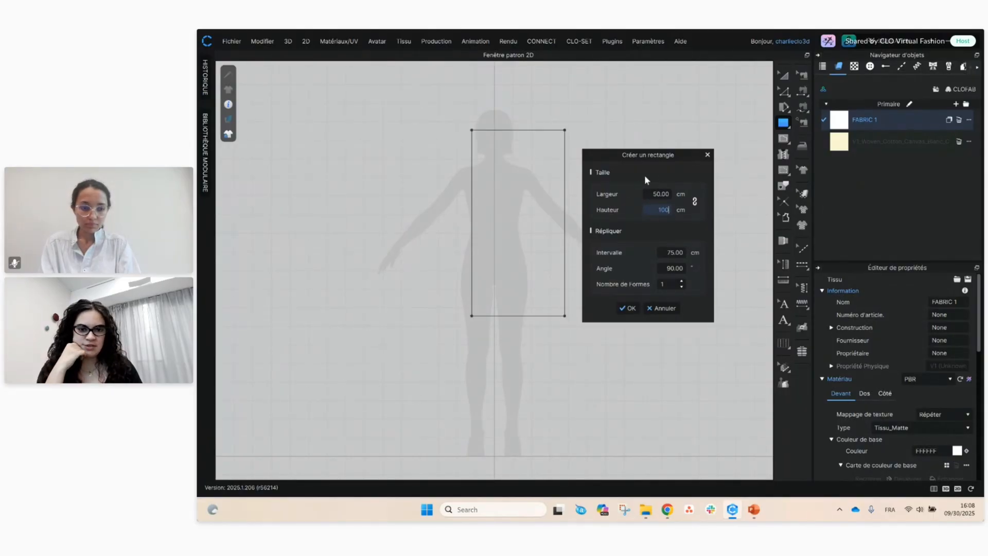
left_click(628, 307)
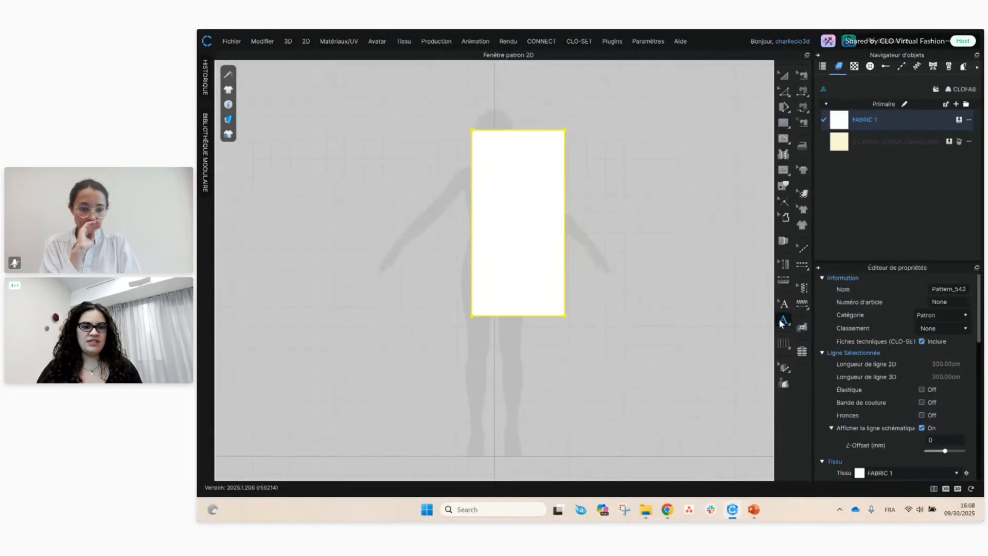
- Annotate the rectangle with CB beside its left edge and CF beside its right edge
left_click(783, 321)
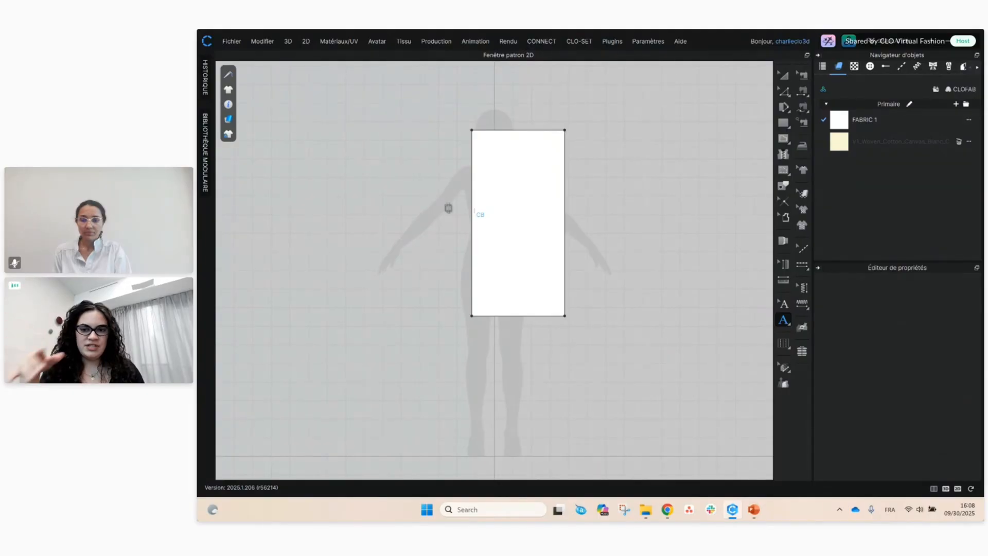
type("CB")
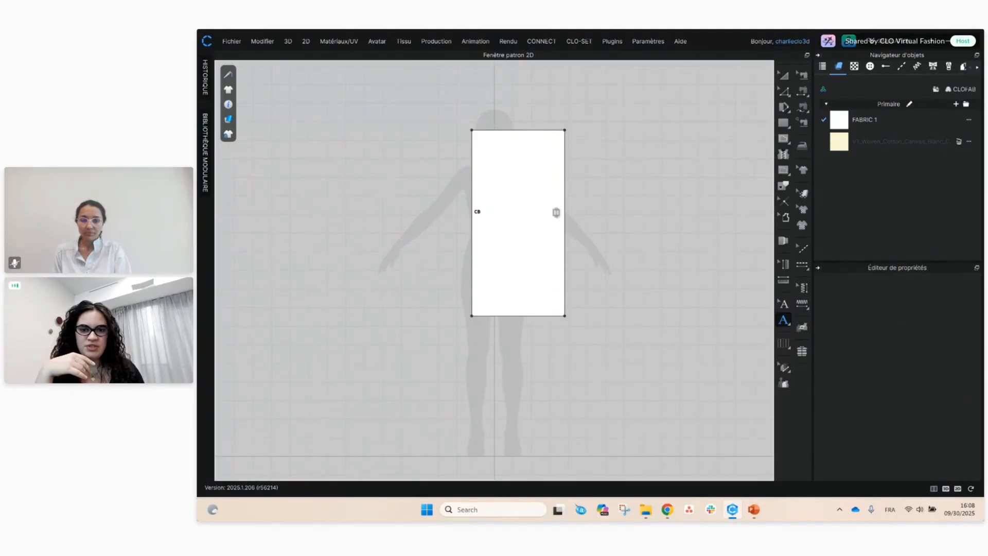
left_click(555, 211)
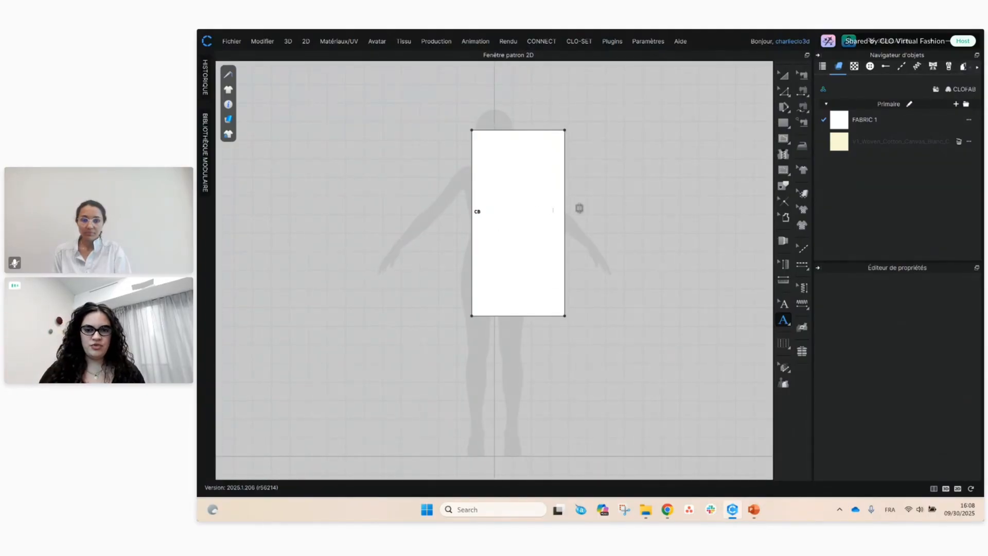
left_click(586, 212)
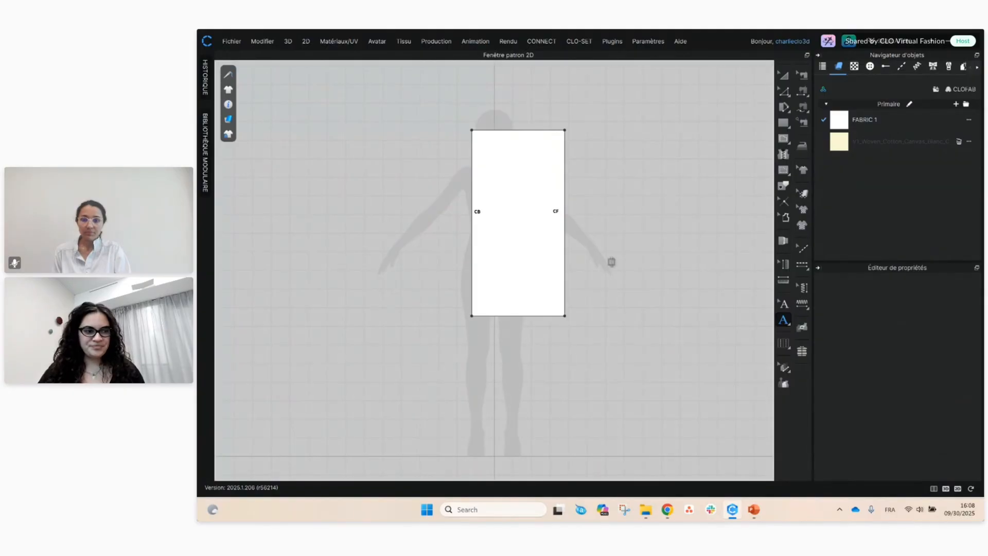
key("alt+Tab")
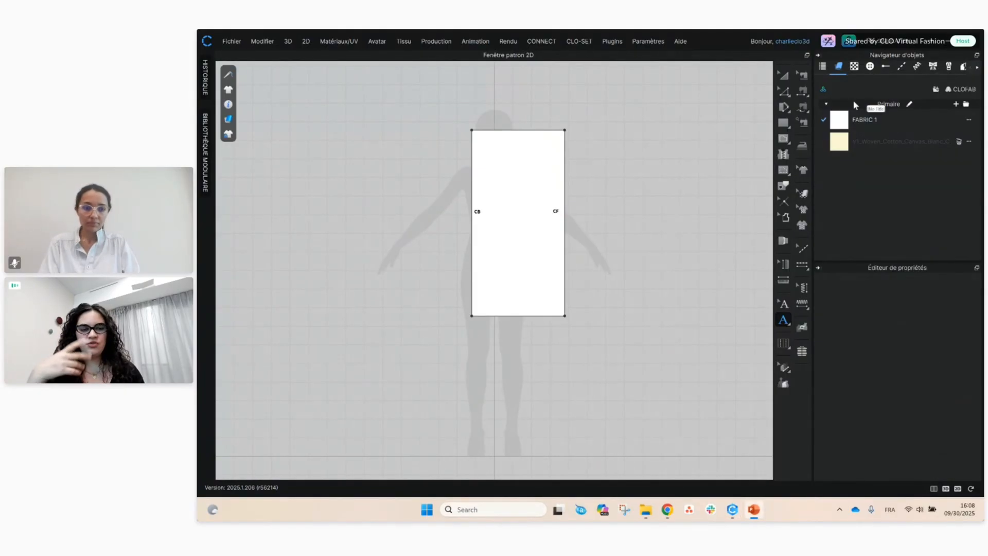
- Duplicate the rectangle's upper edge as one internal line at a distance of 25 cm, using the Edit Pattern tool
left_click(784, 94)
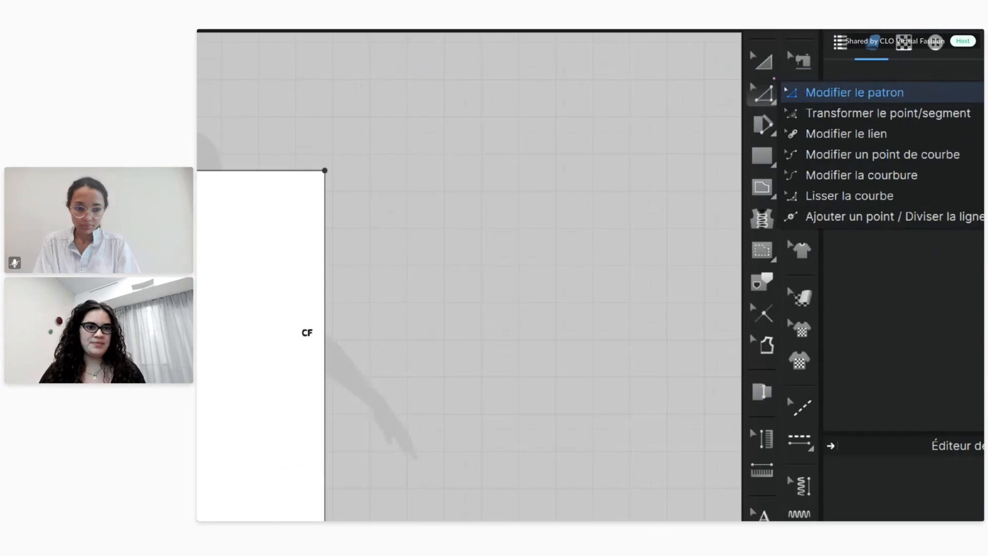
left_click(802, 93)
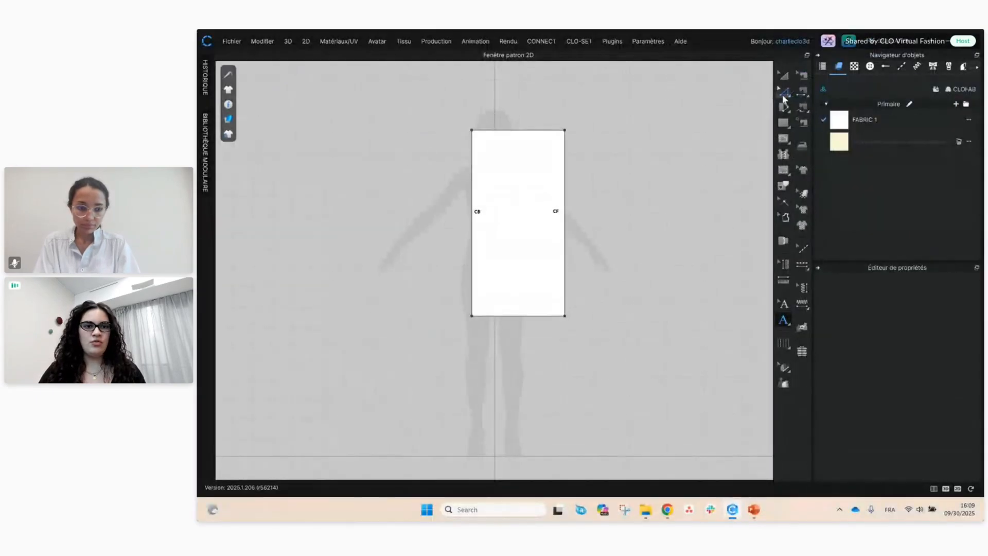
right_click(502, 131)
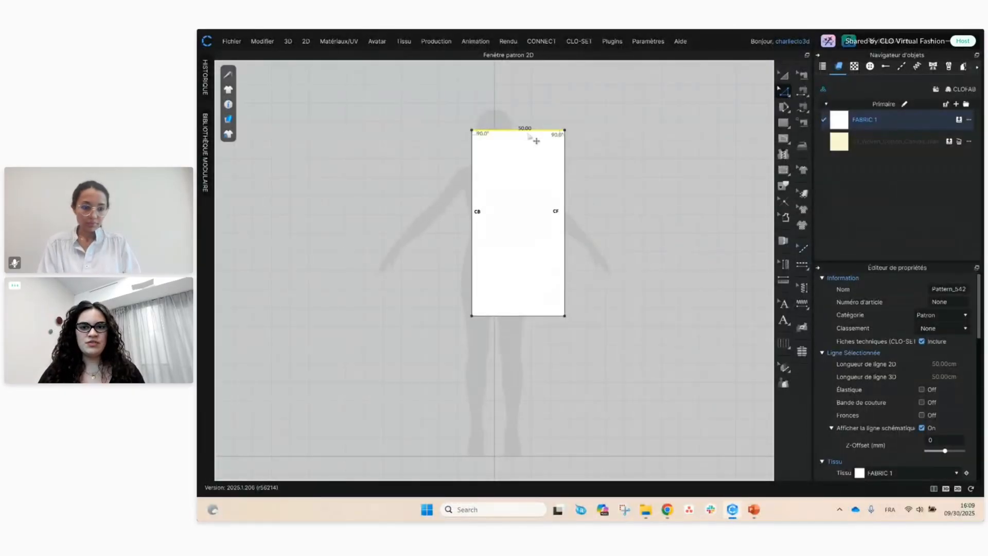
right_click(528, 133)
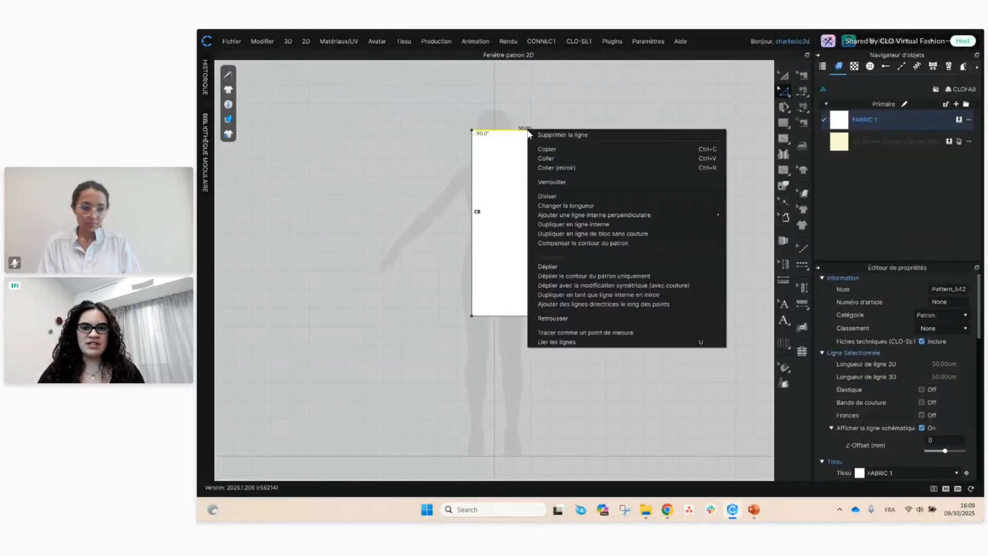
left_click(590, 227)
left_click_drag(594, 165, 655, 161)
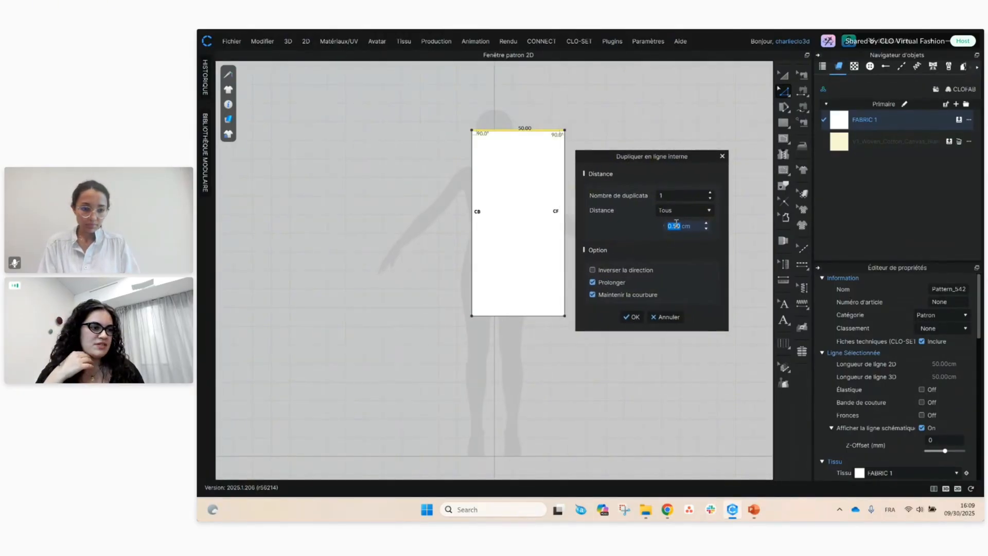
type("25")
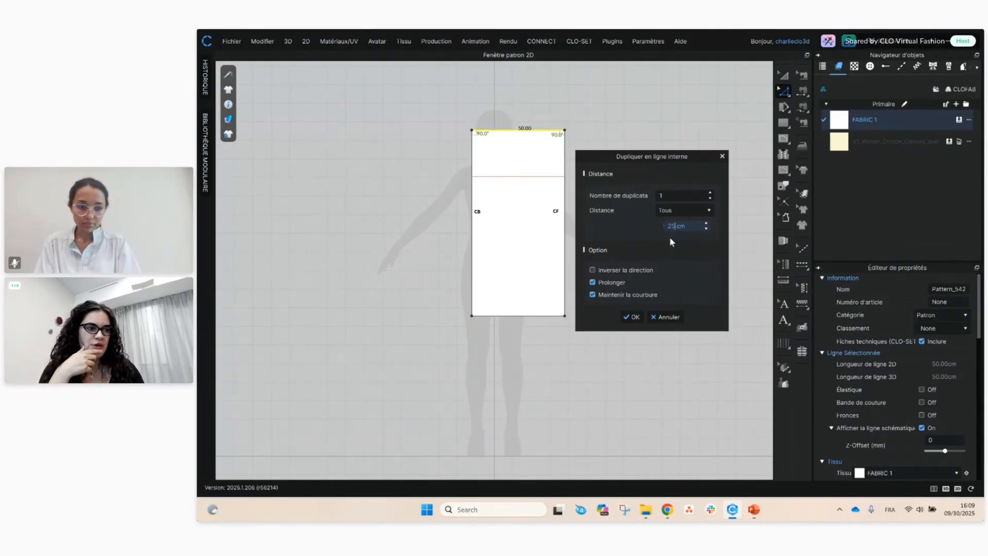
left_click(635, 317)
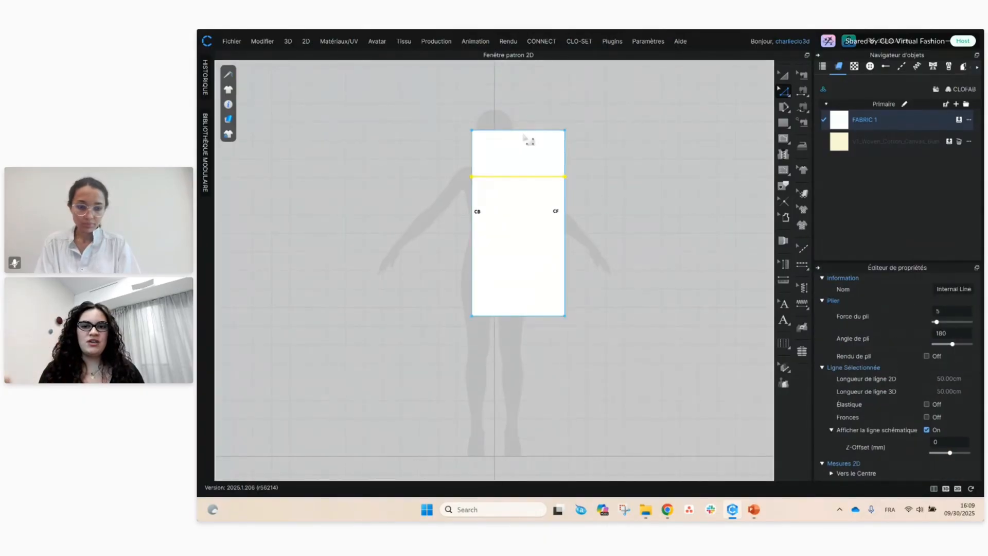
- Duplicate the rectangle's upper edge as one internal line at a distance of 27 cm
right_click(517, 131)
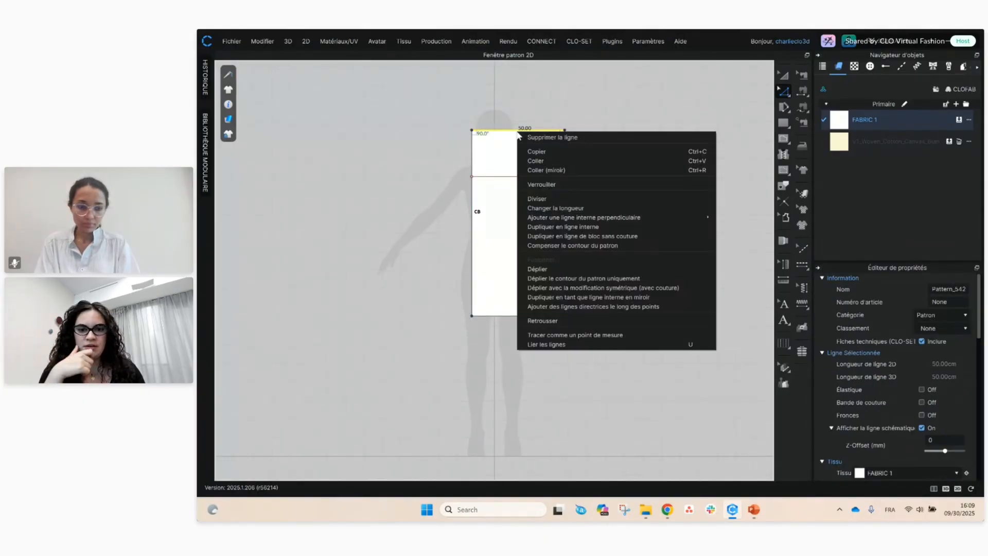
left_click(586, 227)
left_click_drag(591, 162, 668, 164)
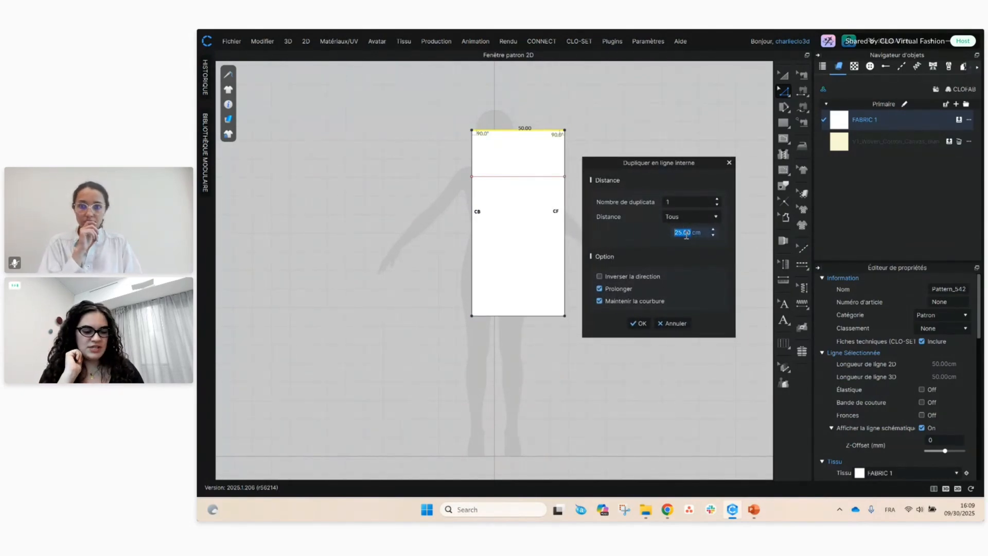
type("2")
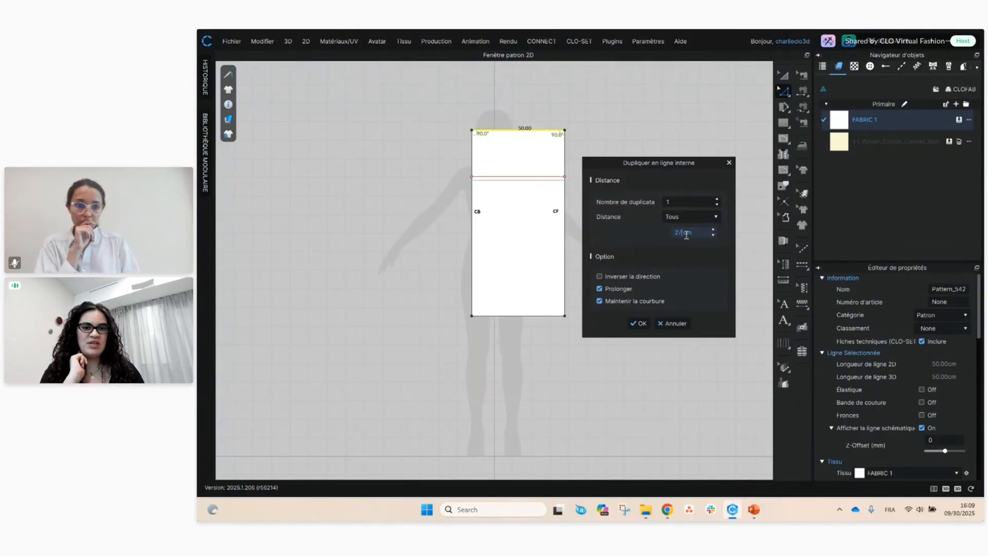
left_click(641, 323)
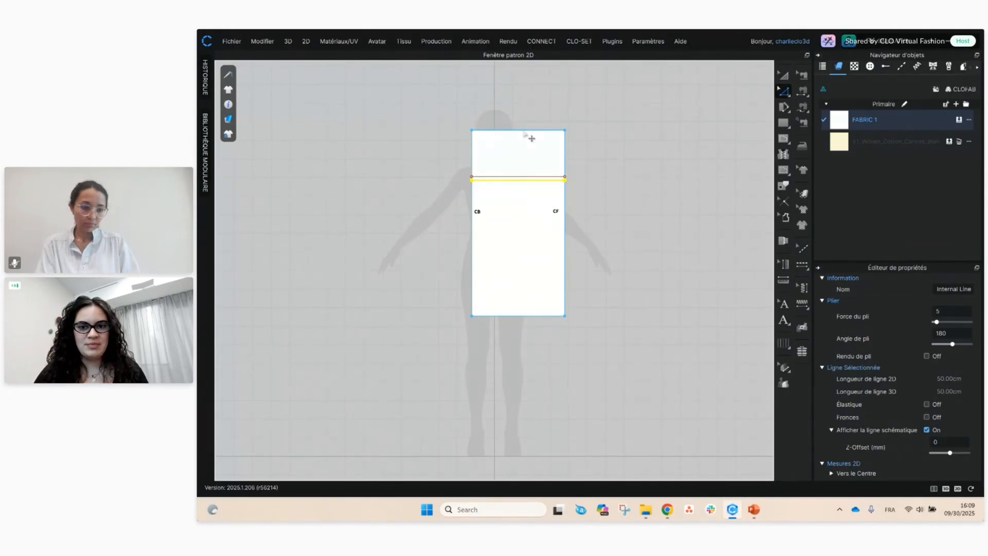
- Duplicate the rectangle's upper edge as one internal line at a distance of 43 cm
right_click(523, 132)
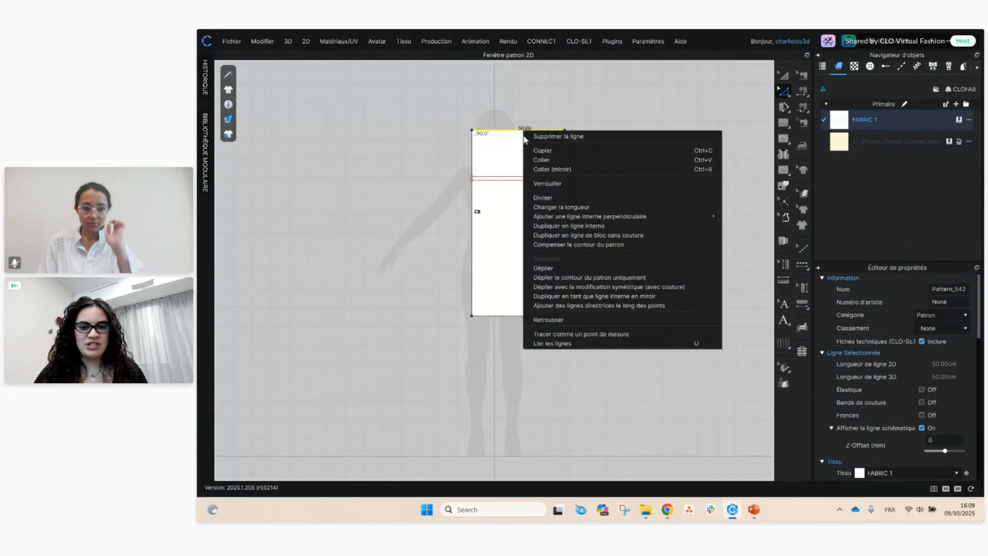
left_click(575, 228)
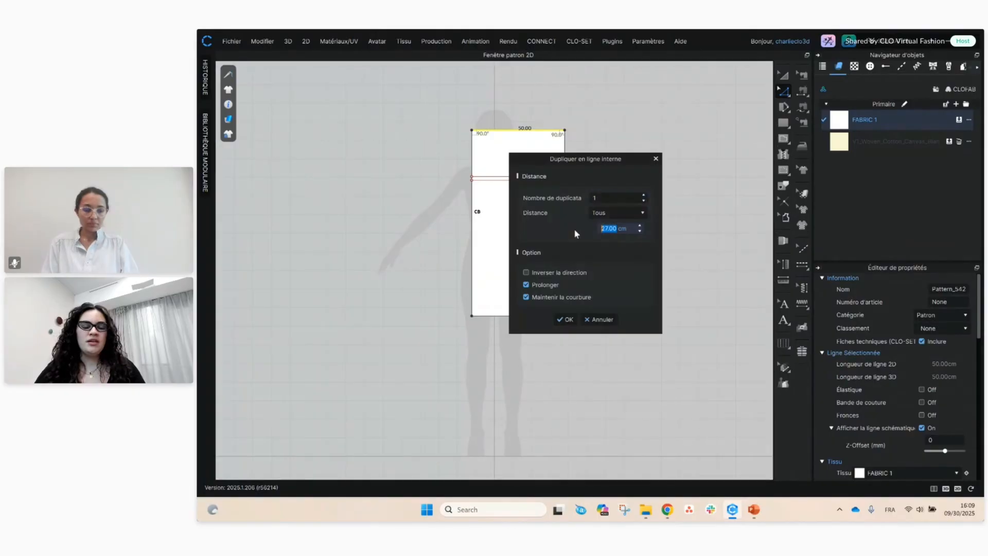
left_click_drag(608, 160, 678, 164)
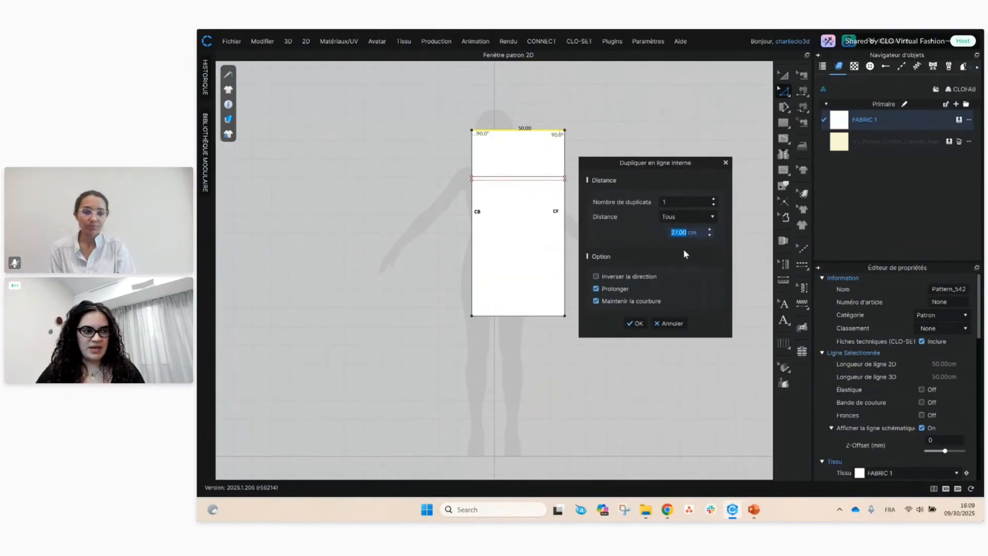
type("43")
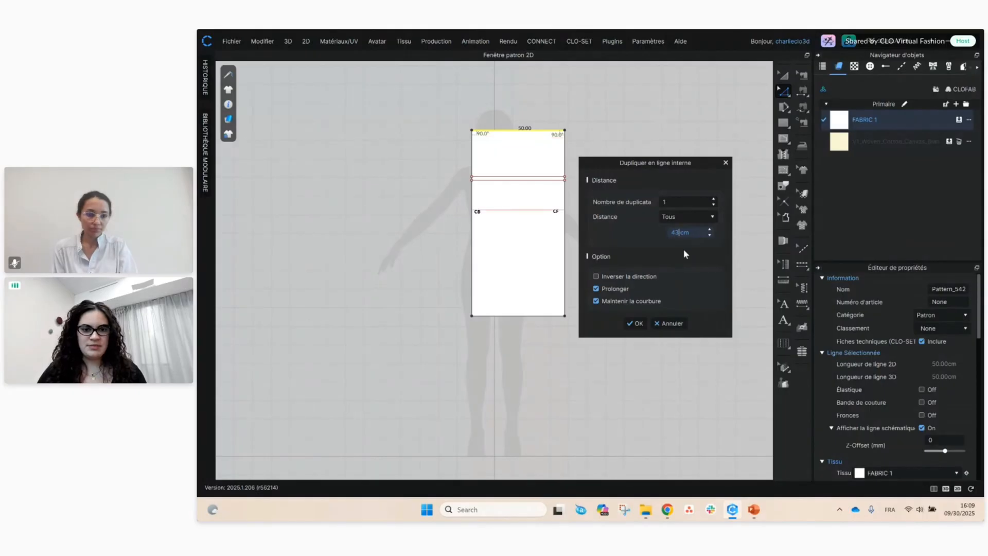
left_click(636, 322)
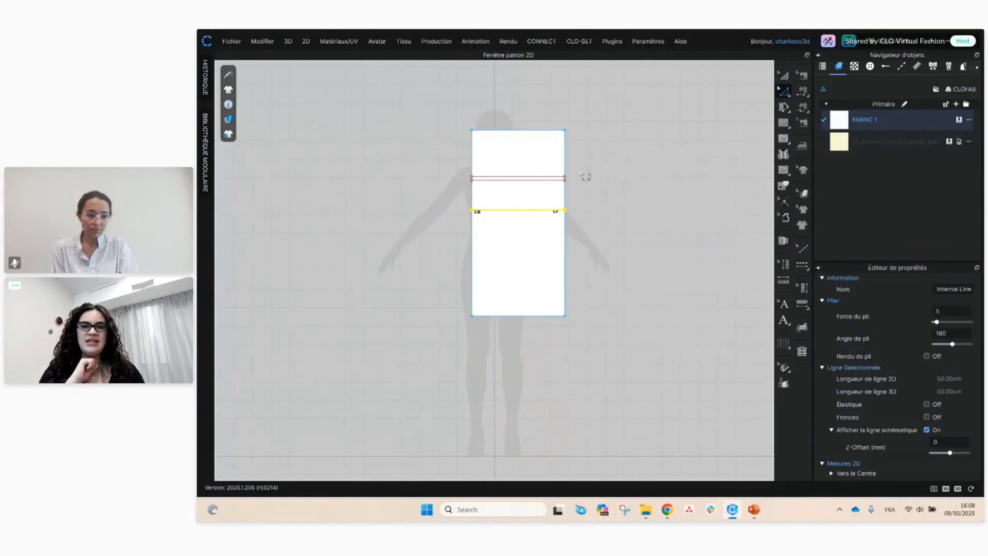
- Duplicate the rectangle's upper edge as one internal line at a distance of 64 cm
right_click(505, 134)
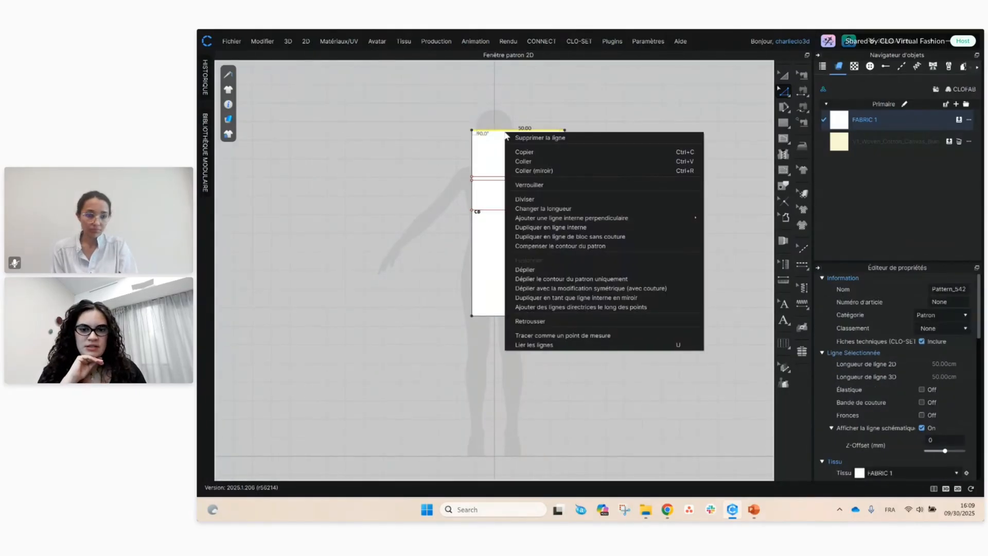
left_click(579, 235)
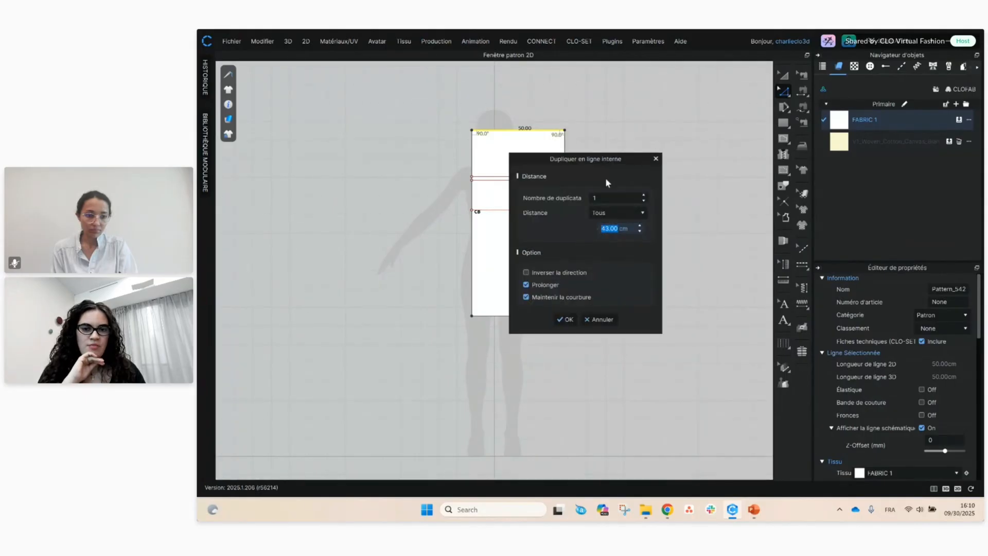
type("64")
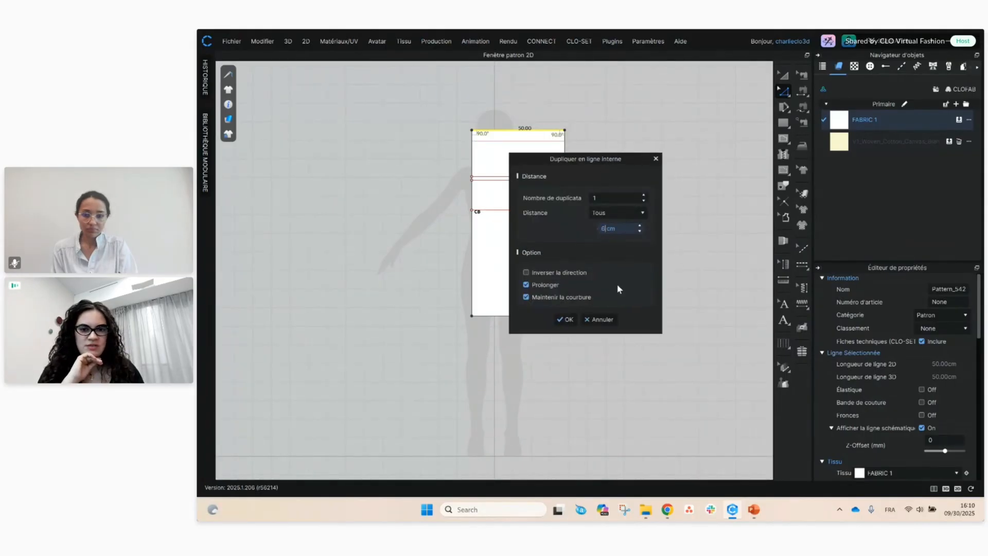
left_click(563, 319)
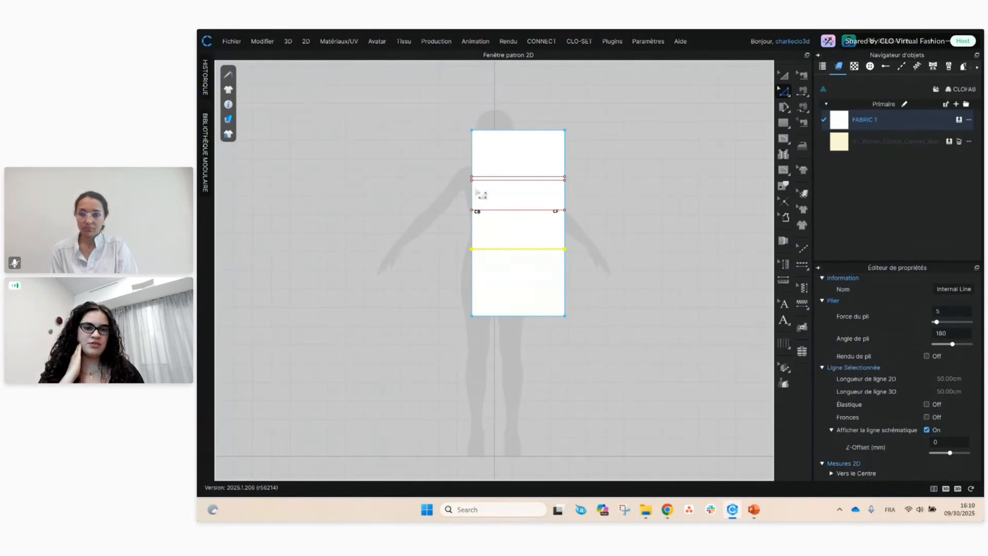
- Duplicate the rectangle's CB edge as one vertical internal line at a distance of 24 cm
left_click(472, 201)
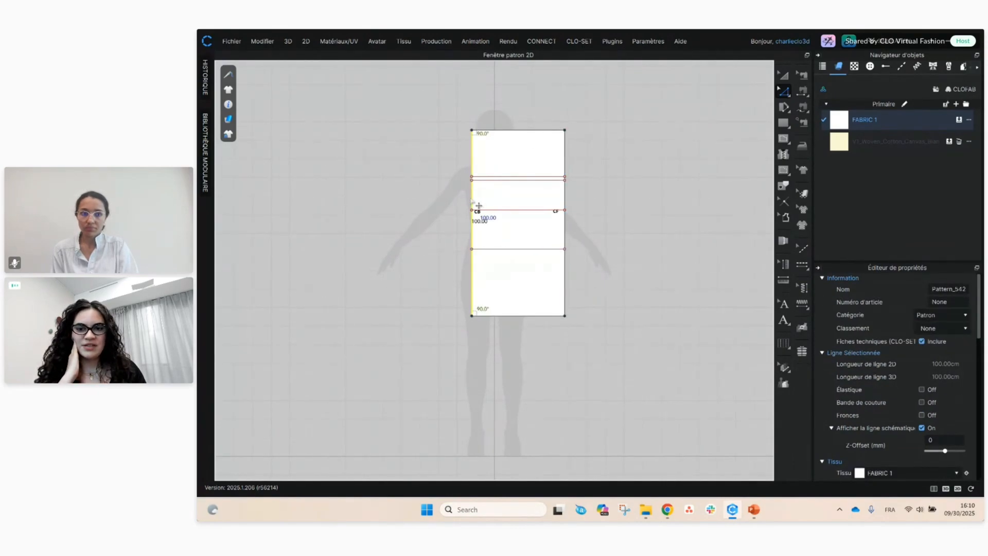
right_click(471, 198)
left_click(554, 300)
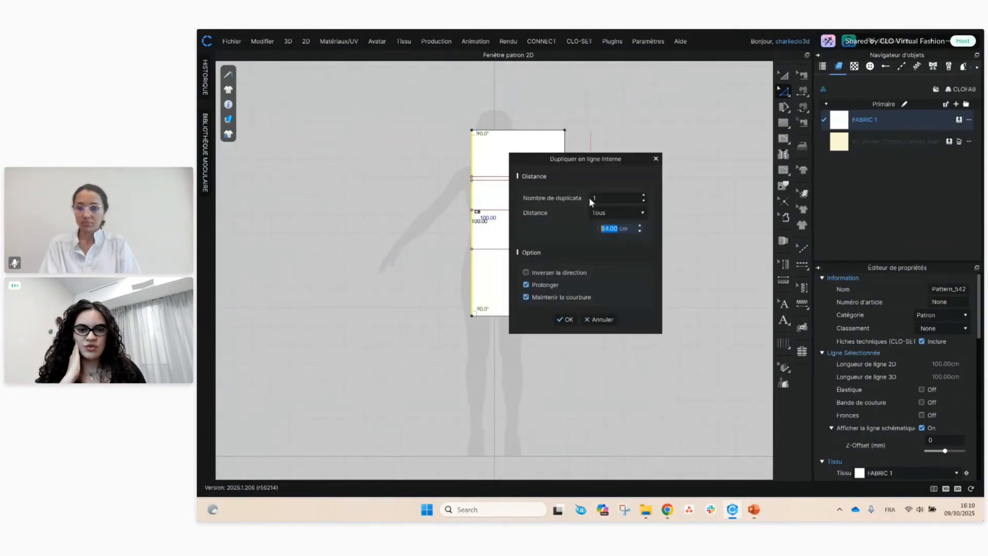
left_click_drag(597, 162, 638, 164)
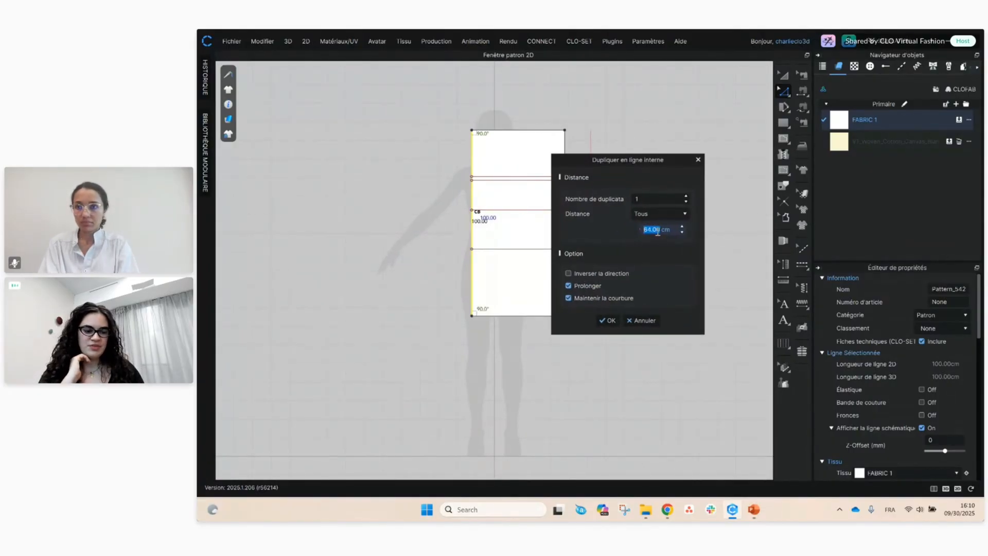
type("24")
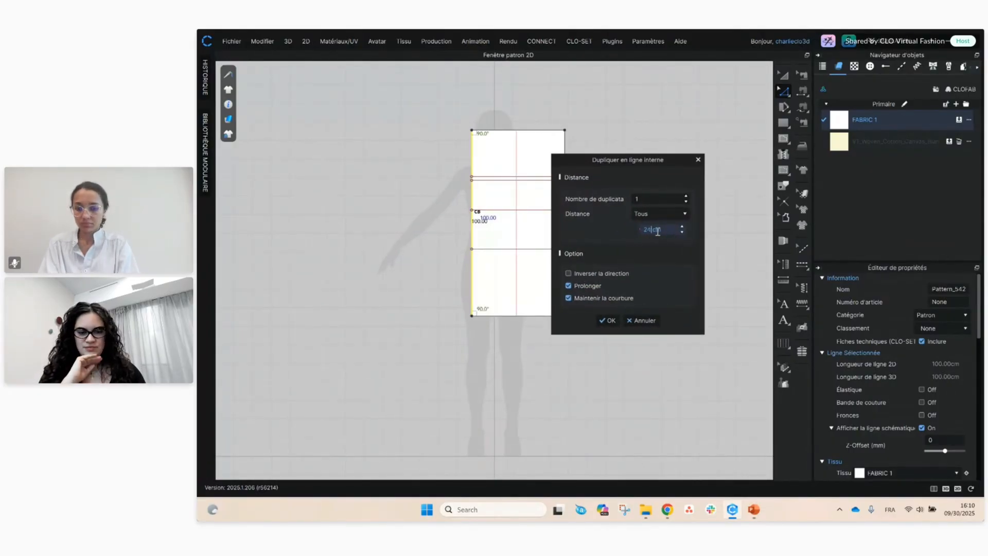
left_click(607, 318)
- Duplicate the rectangle's CF edge as one vertical internal line at a distance of 24 cm
left_click(564, 192)
right_click(565, 190)
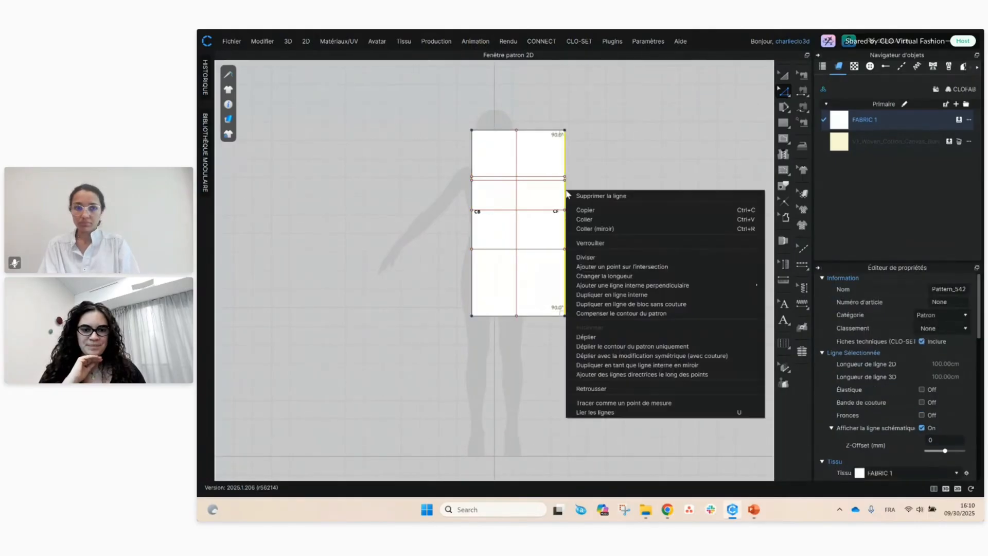
left_click(656, 295)
left_click_drag(603, 157, 679, 152)
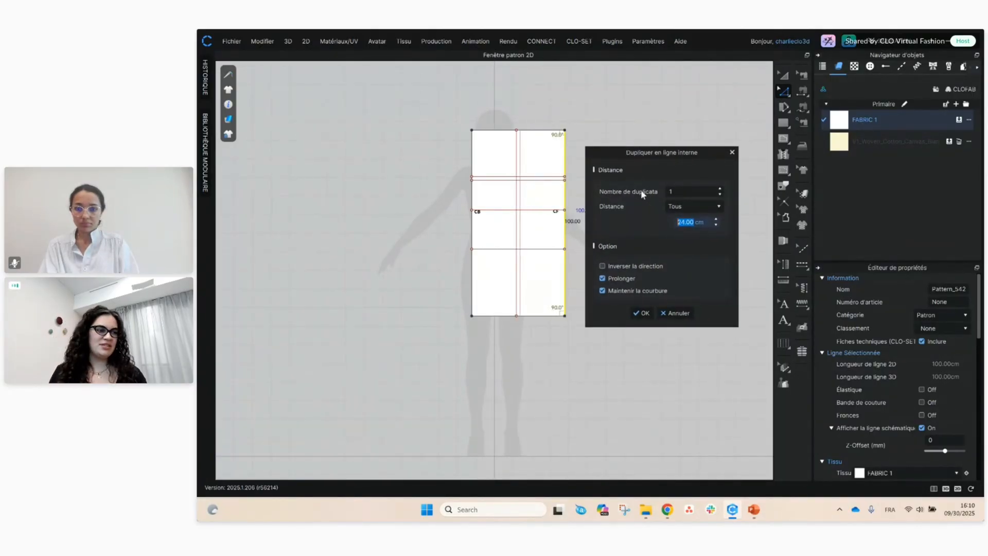
left_click(639, 313)
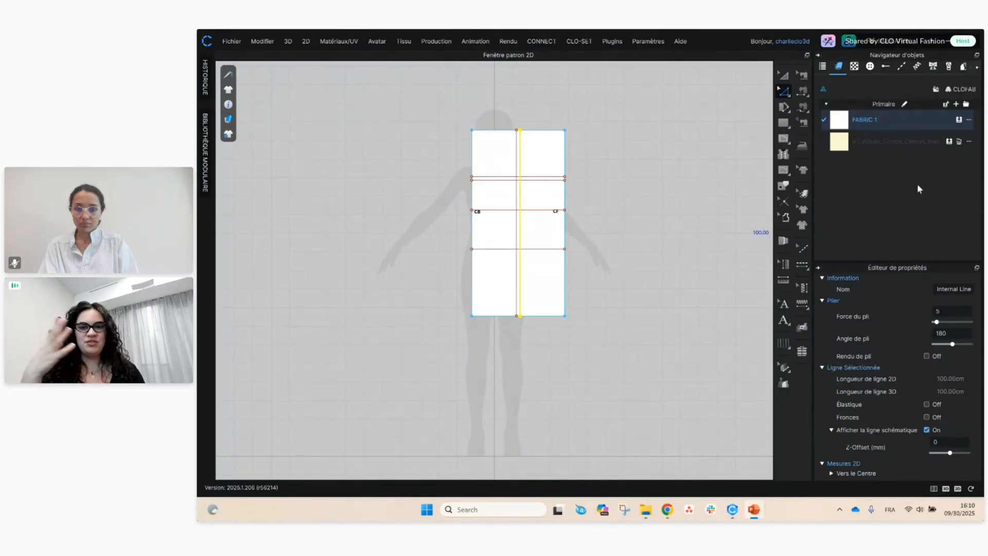
- Split the CB edge 2.5 cm below its upper corner, using the Add Point / Split Line tool
scroll(545, 185, "up", 3)
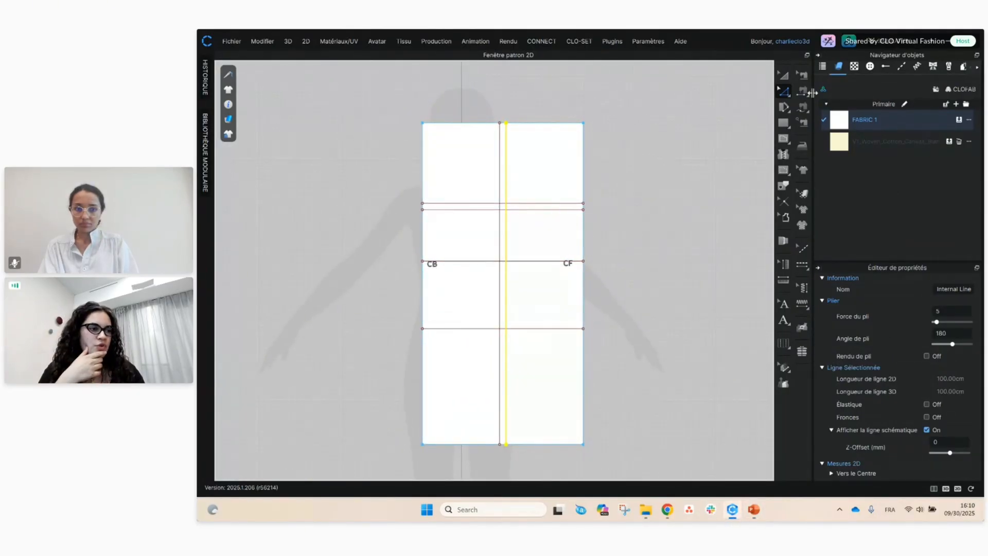
scroll(484, 142, "up", 1)
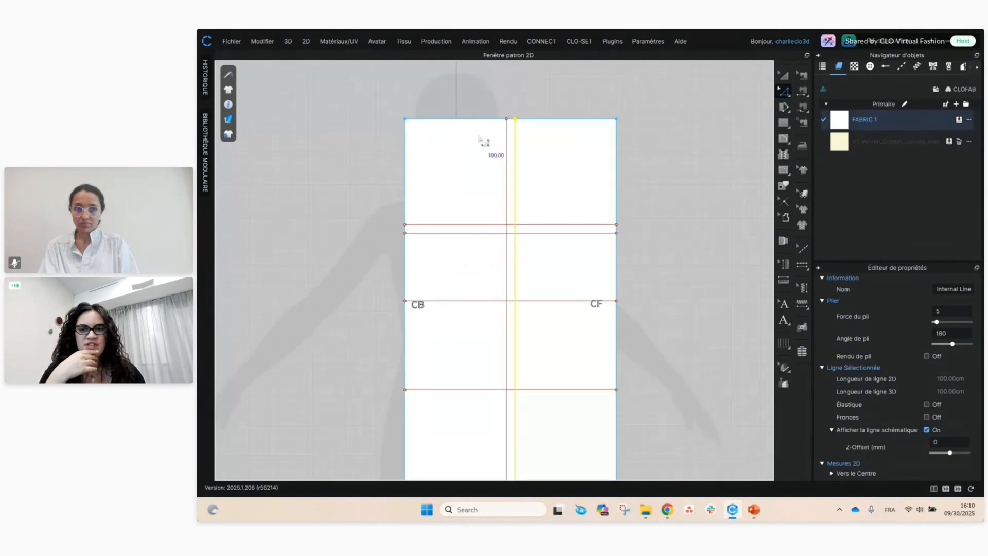
scroll(483, 142, "up", 2)
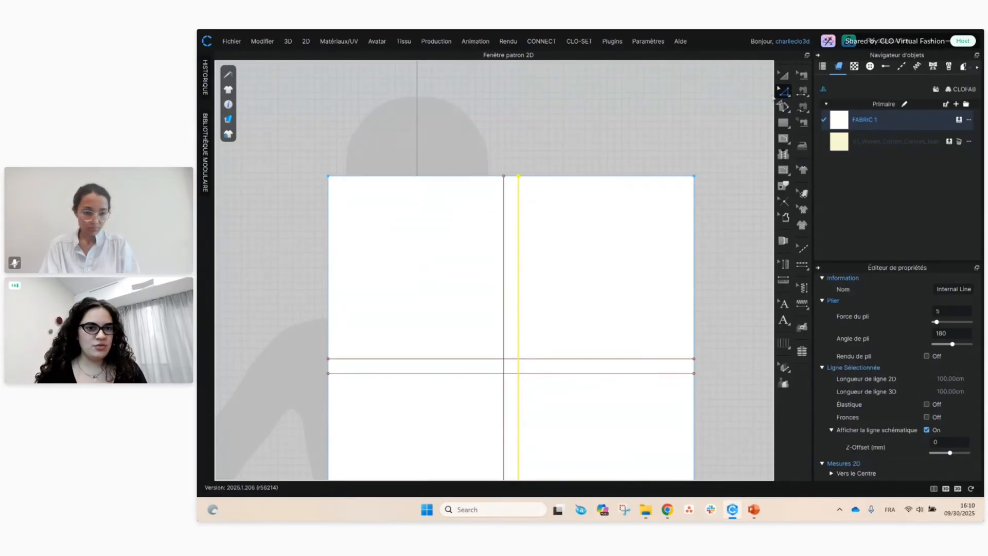
left_click(786, 91)
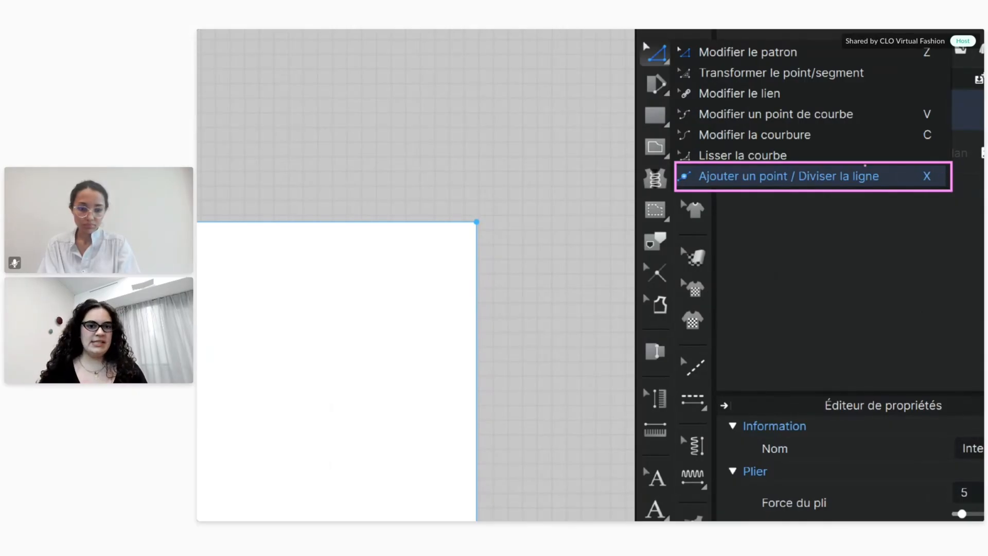
left_click(789, 176)
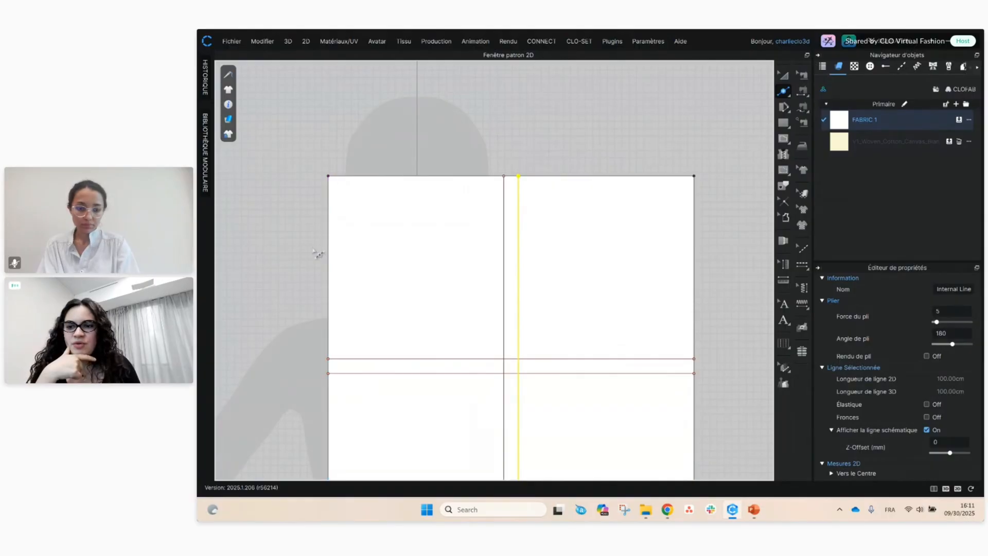
right_click(329, 195)
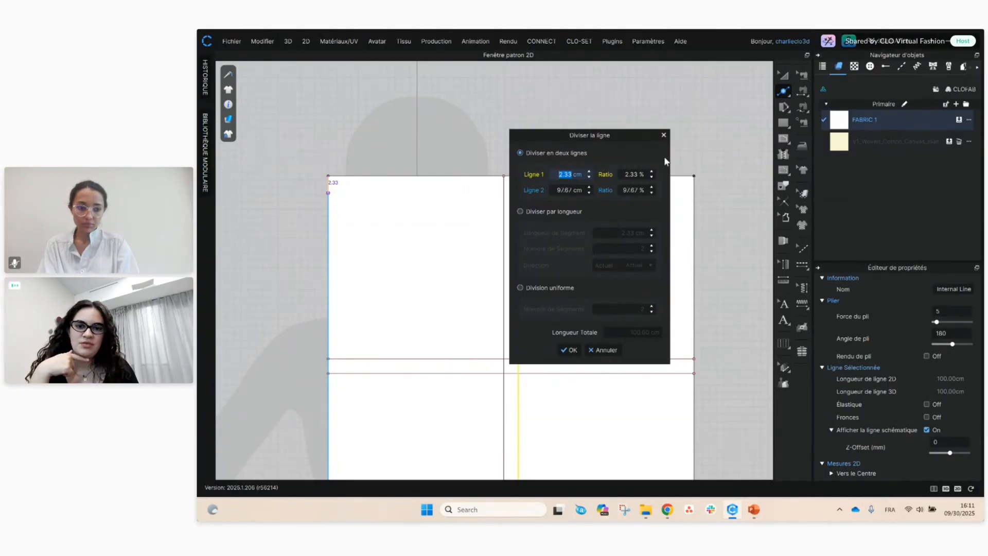
left_click_drag(603, 134, 514, 114)
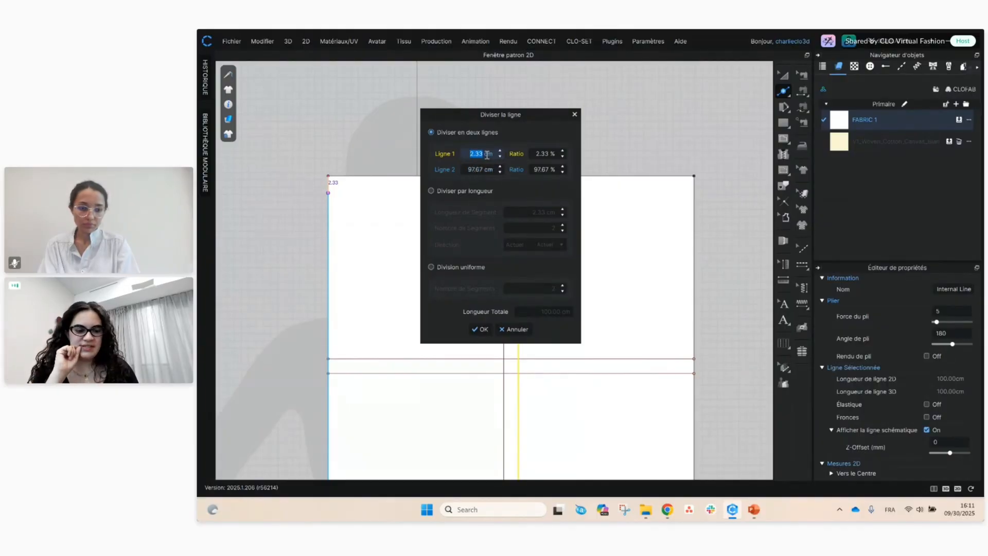
type("2")
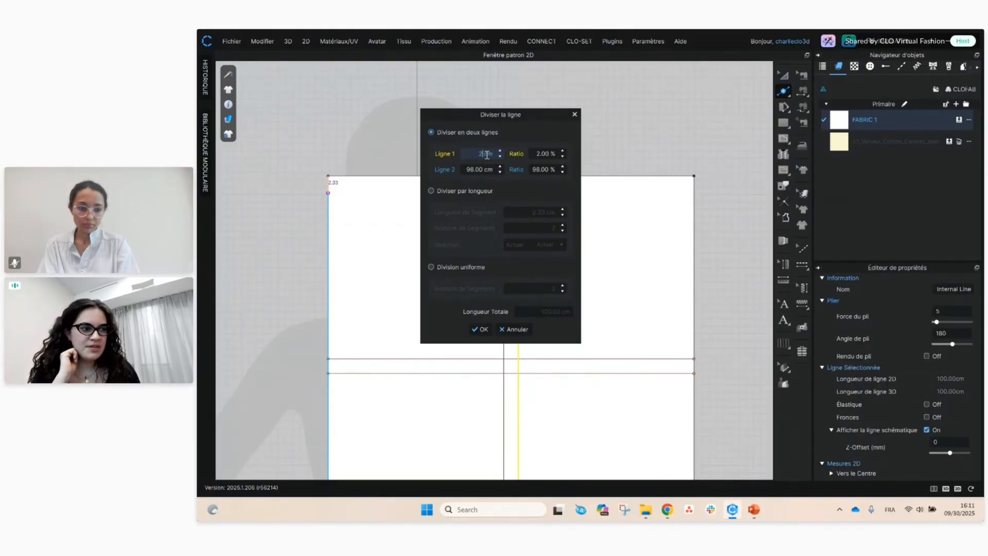
type(".5")
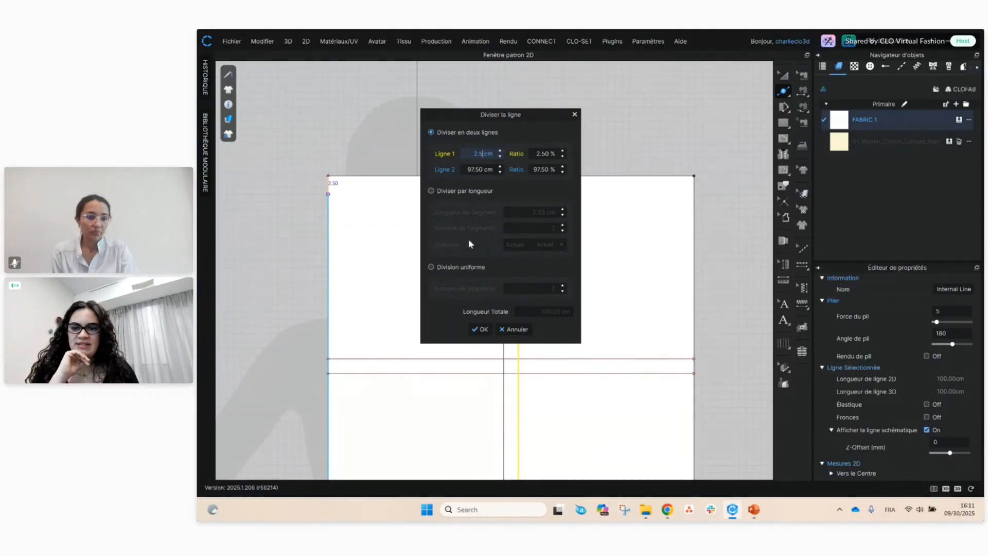
left_click(483, 328)
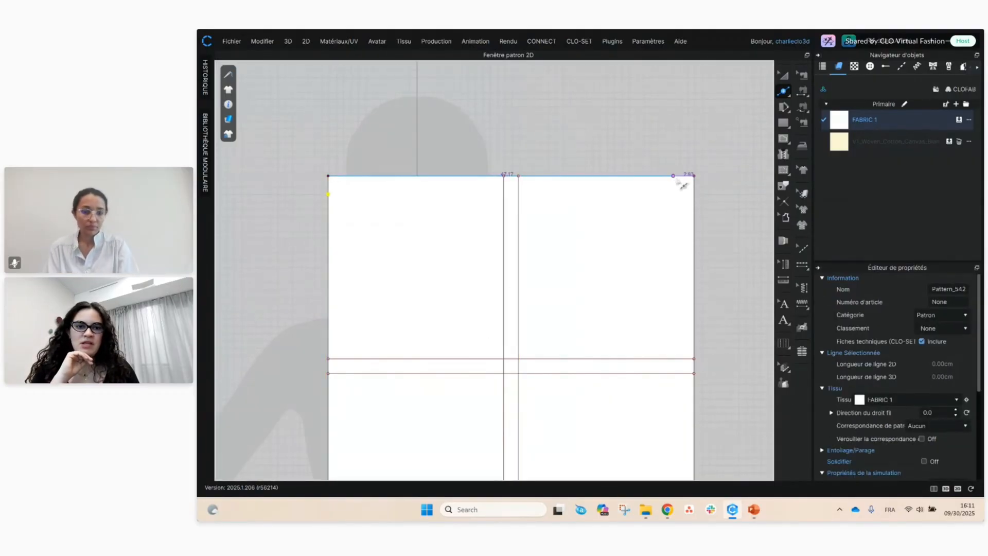
- Split the CF edge into two lines 8.2 cm below its upper corner
right_click(695, 231)
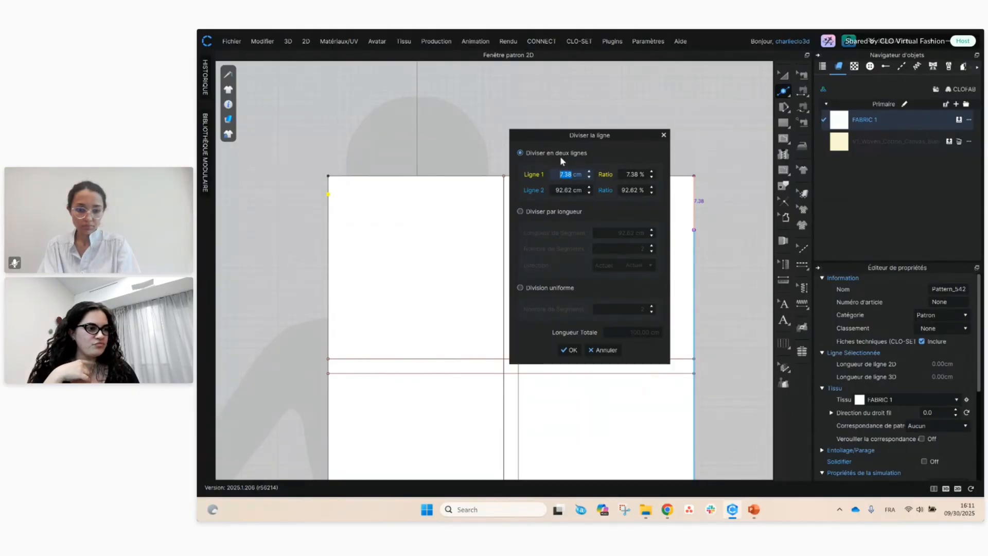
type("8.2")
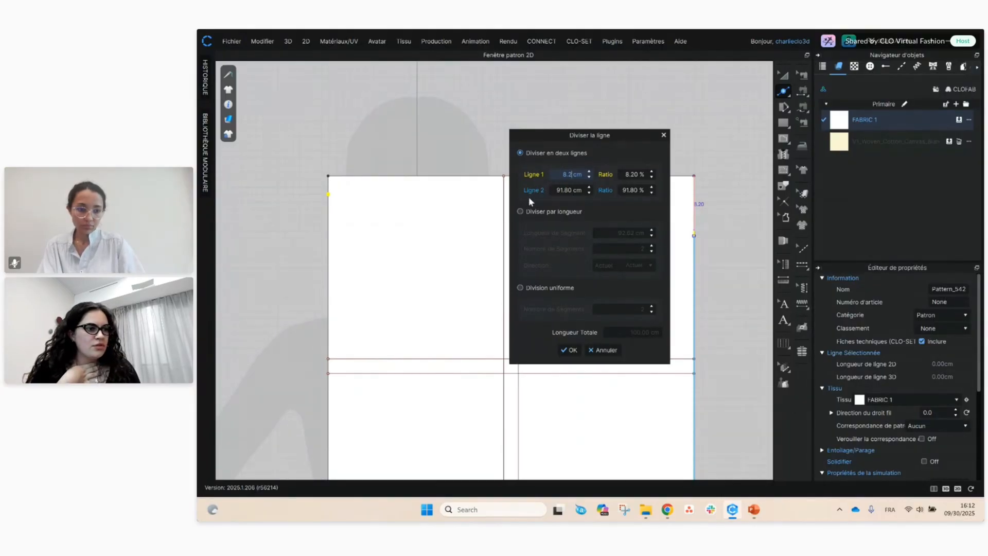
left_click(569, 352)
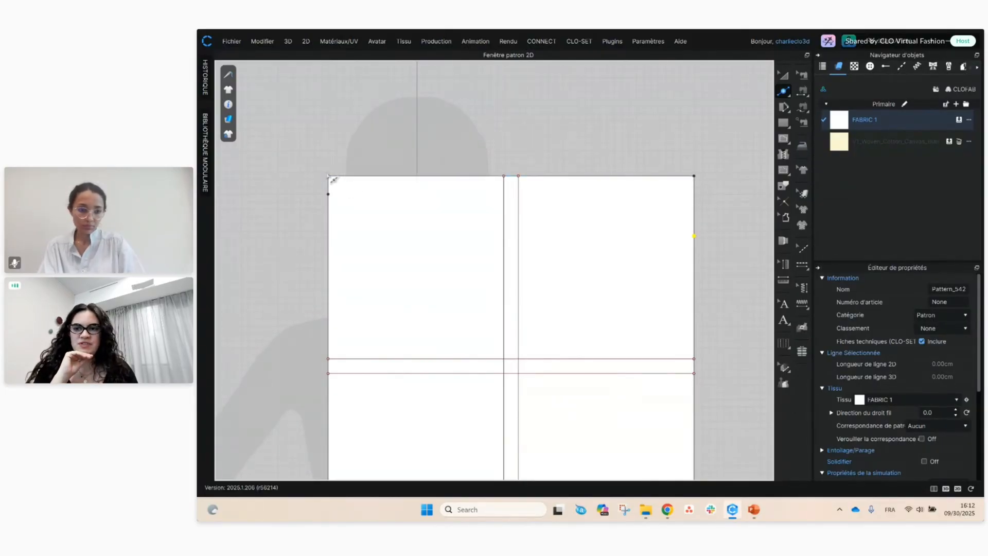
- Split the rectangle's upper edge into two lines 7.9 cm from the CB corner
left_click(375, 183)
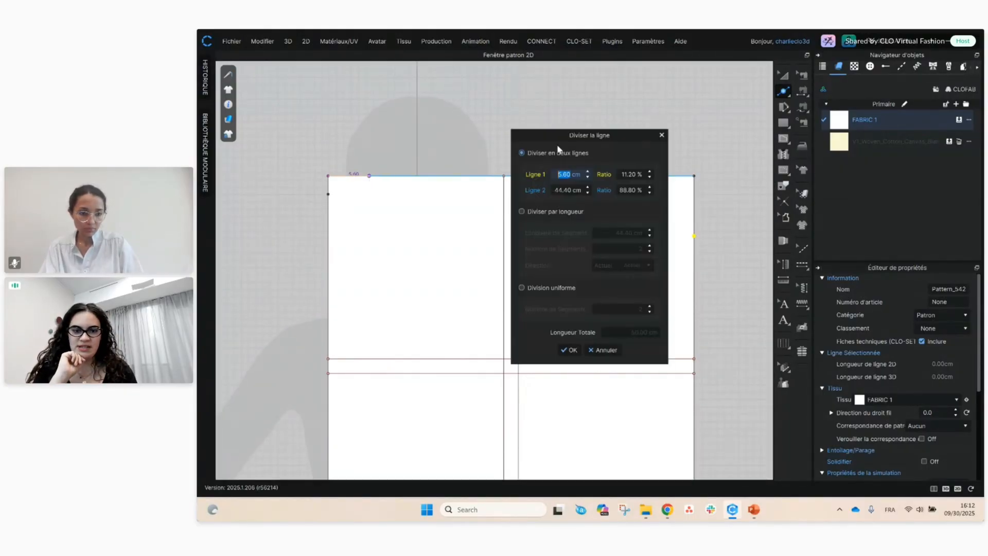
type("7.9")
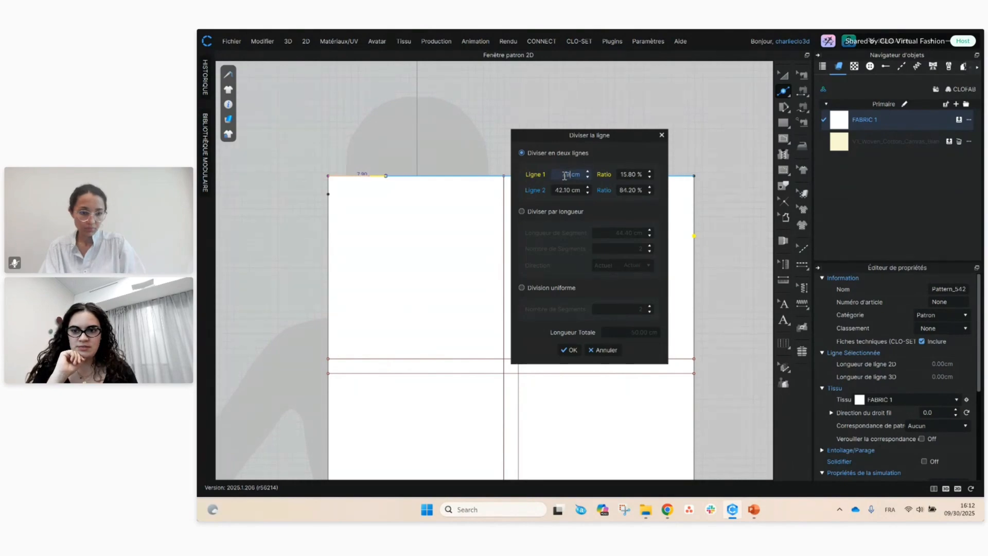
left_click(570, 350)
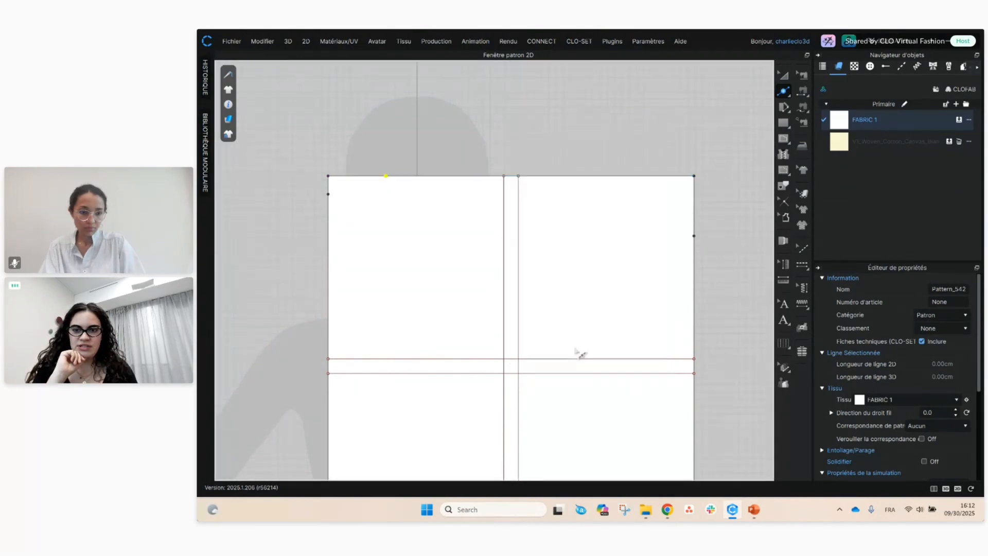
- Split the upper edge into two lines 7.7 cm from the CF corner
right_click(632, 177)
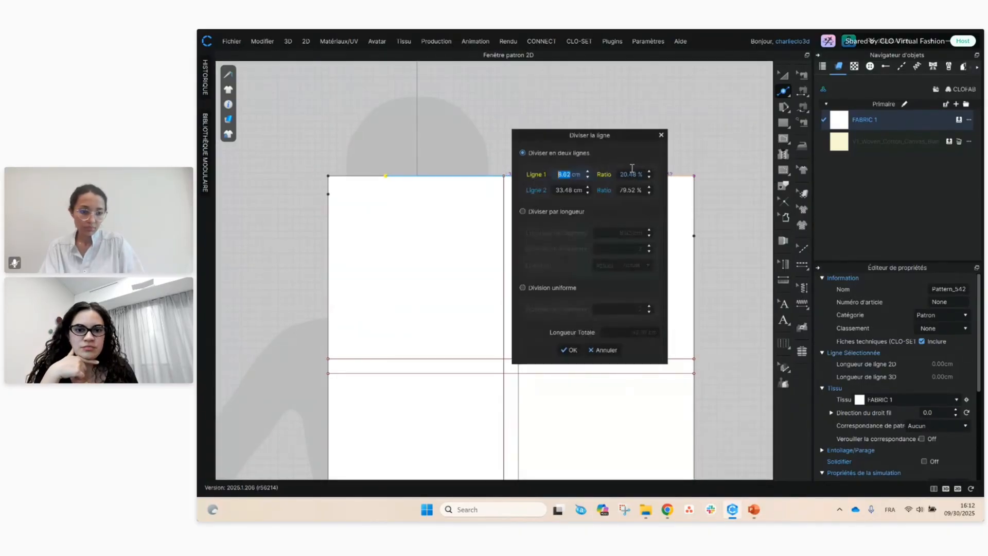
left_click_drag(602, 136, 550, 122)
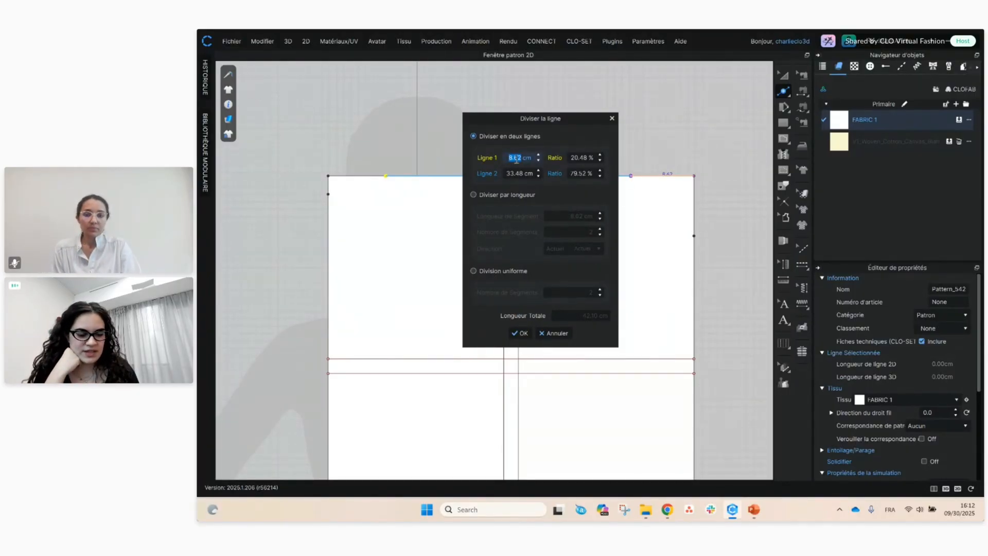
type("7")
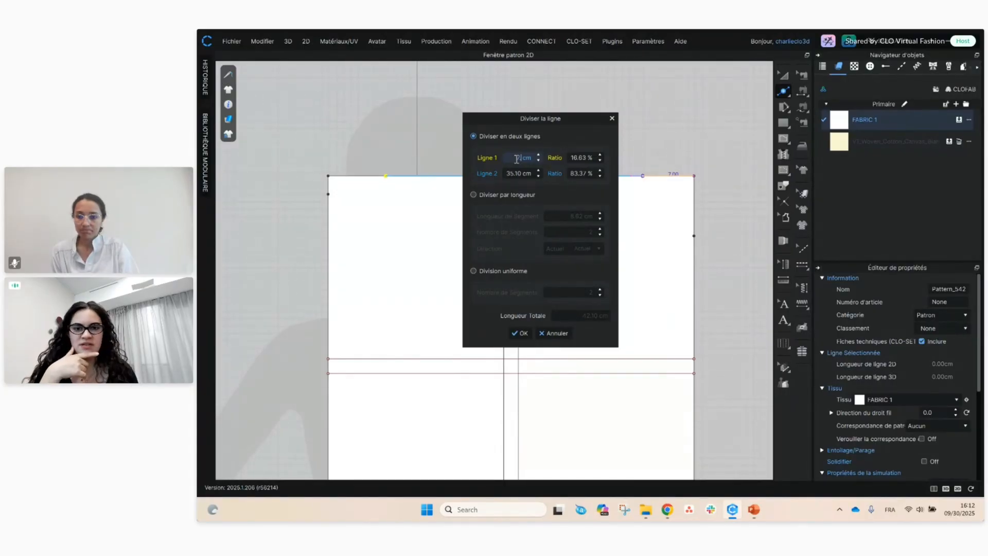
type(".7")
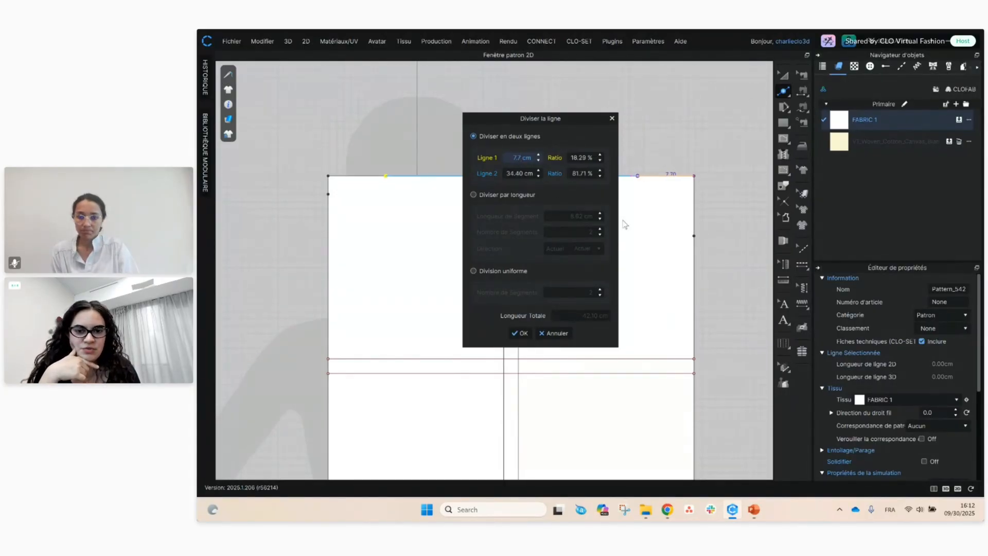
left_click(519, 333)
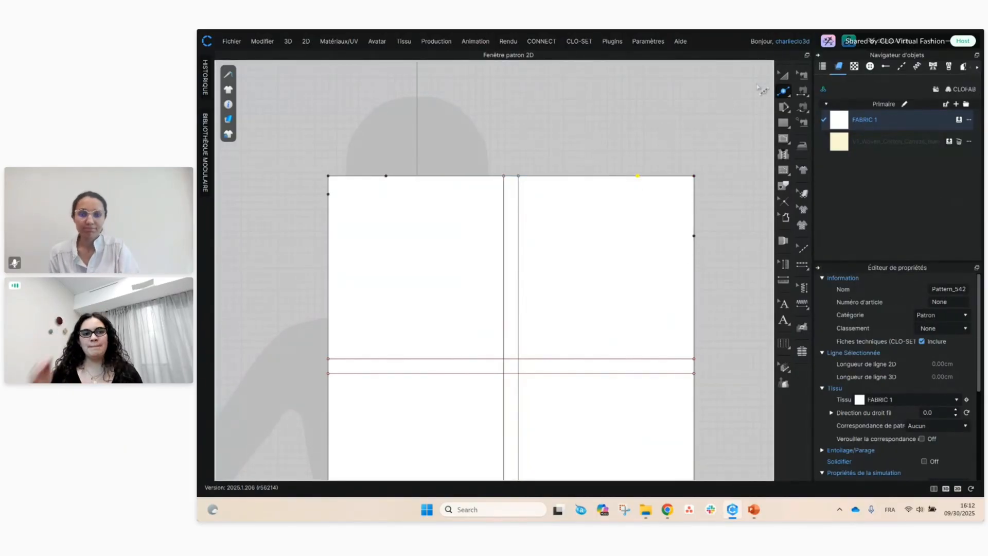
- Draw the back neckline as an internal line: 1 cm horizontally from the CB split point, then a curve to the 7.9 cm point
left_click(784, 91)
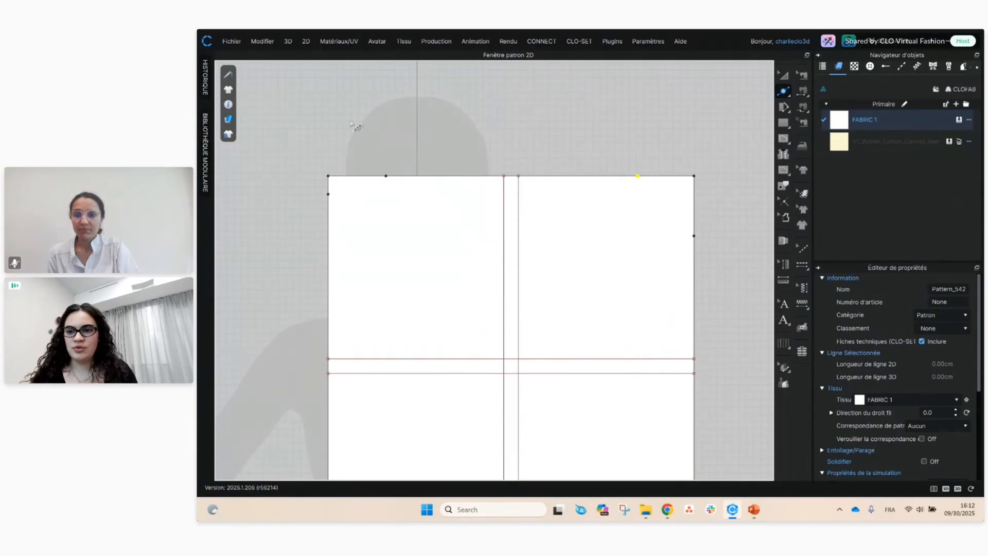
middle_click_drag(329, 150, 372, 157)
scroll(372, 156, "up", 3)
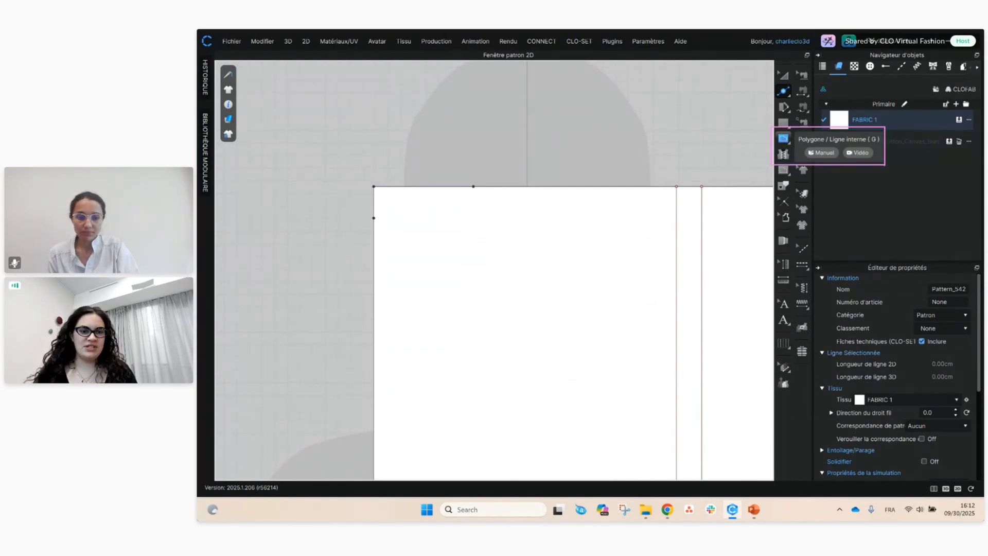
left_click(783, 138)
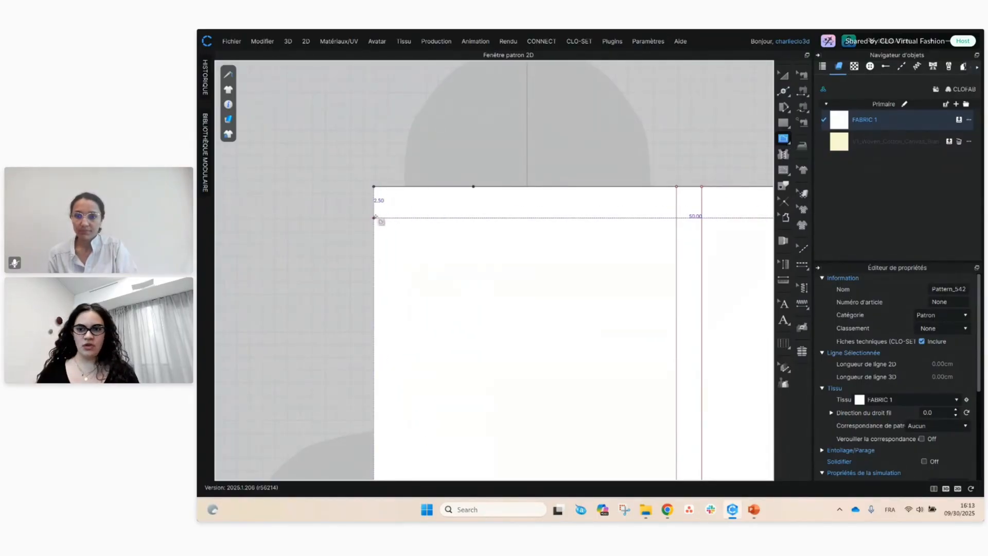
scroll(375, 217, "up", 3)
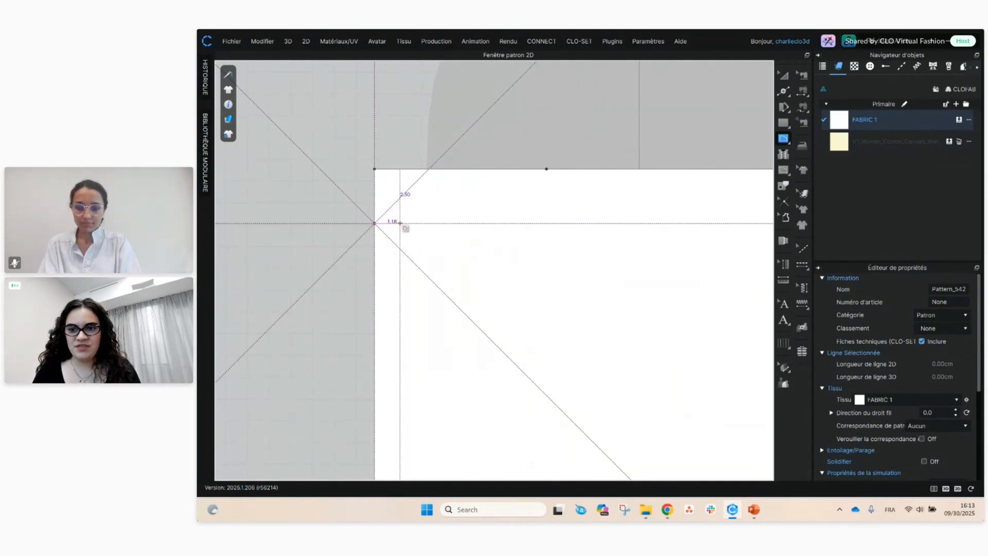
right_click(402, 226)
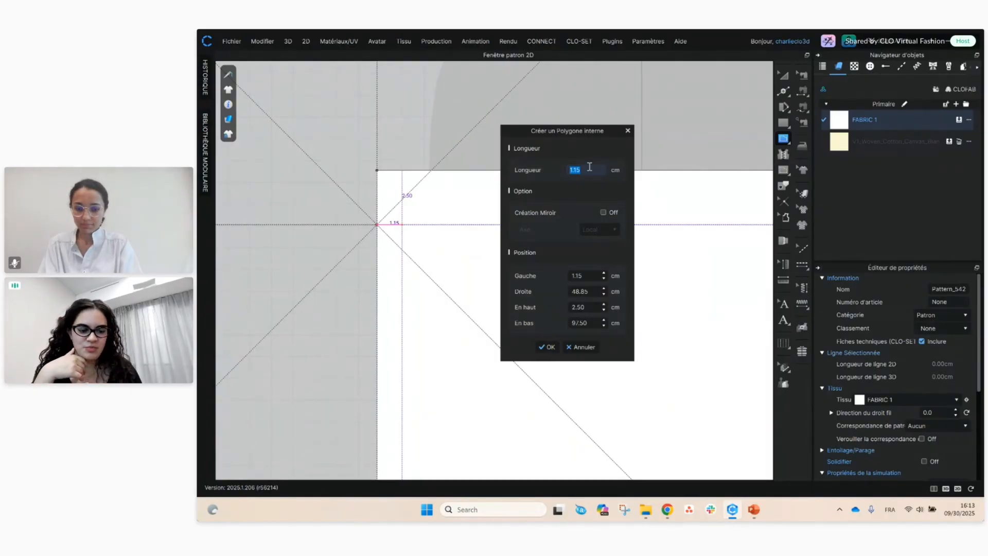
type("1")
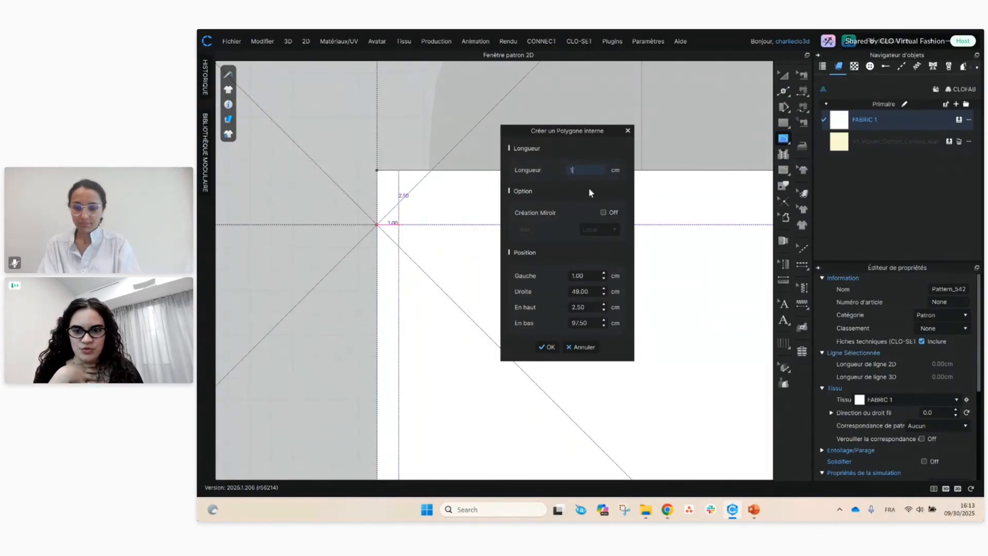
left_click(546, 347)
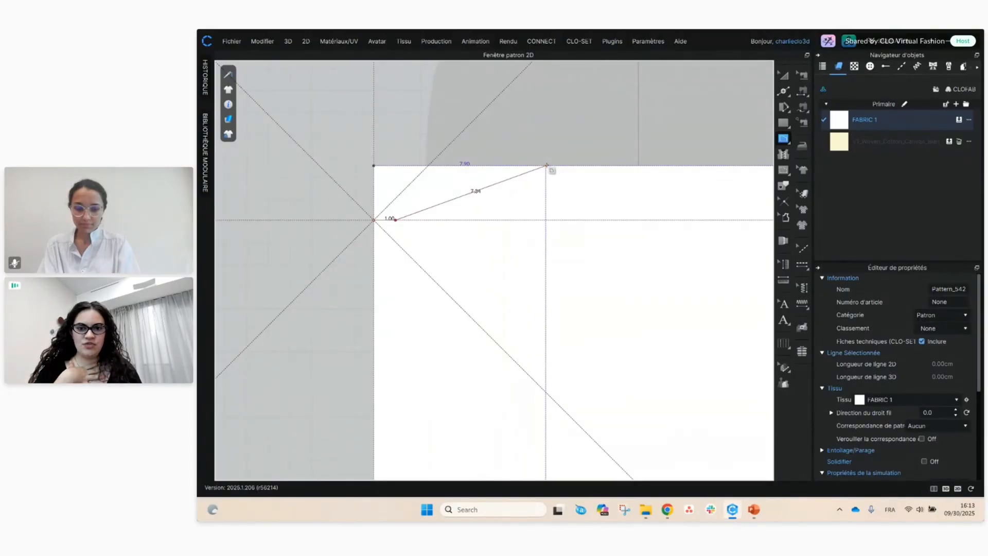
left_click_drag(547, 165, 599, 106)
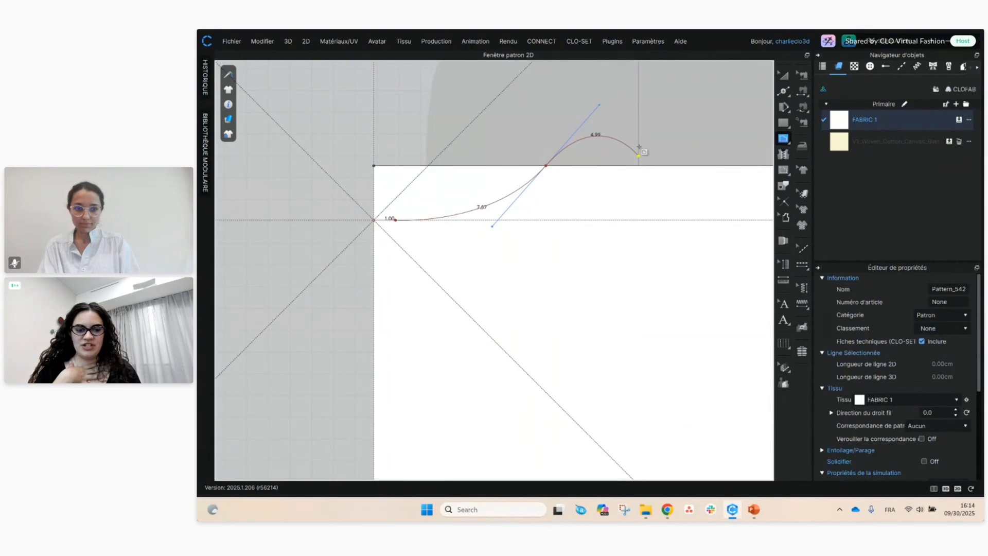
key("Return")
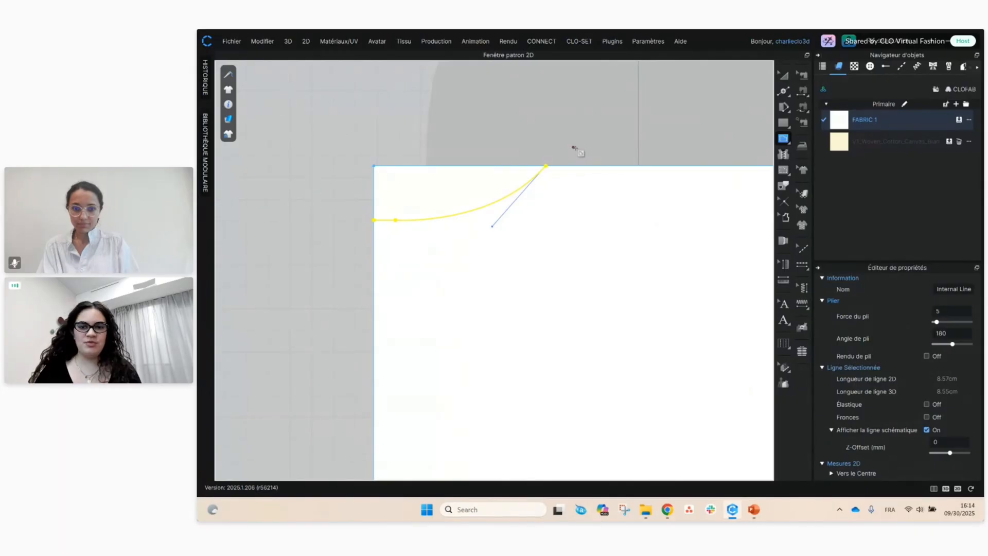
- Reshape the back neckline into a slightly fuller curve with its Bezier handle, using the Edit Pattern tool
left_click(785, 96)
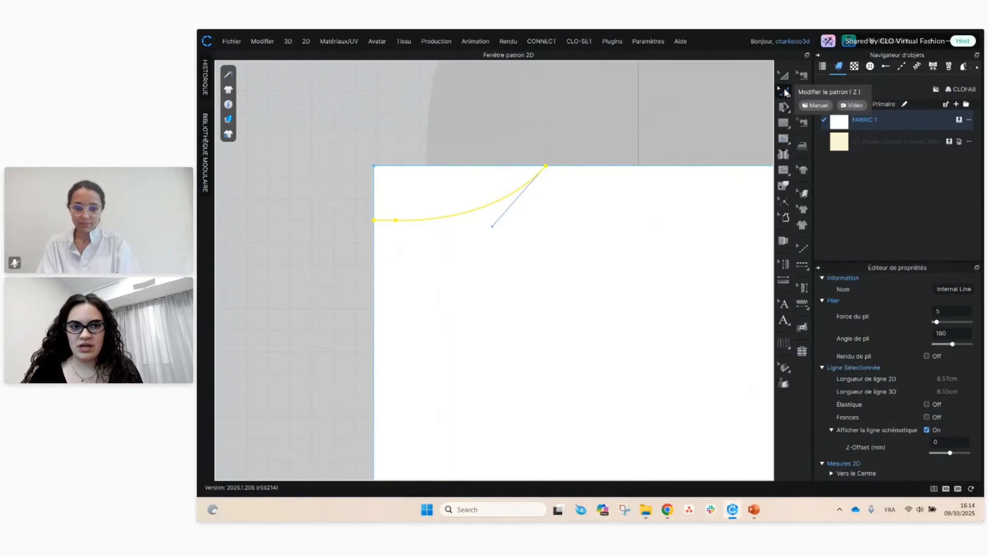
left_click(784, 93)
left_click(463, 213)
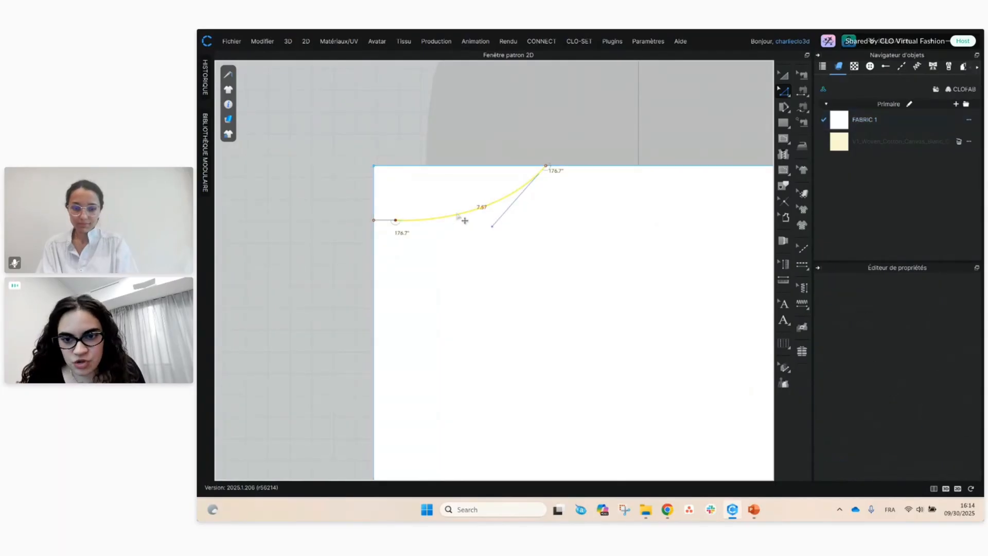
left_click(493, 227)
left_click_drag(493, 229, 551, 284)
left_click(554, 290)
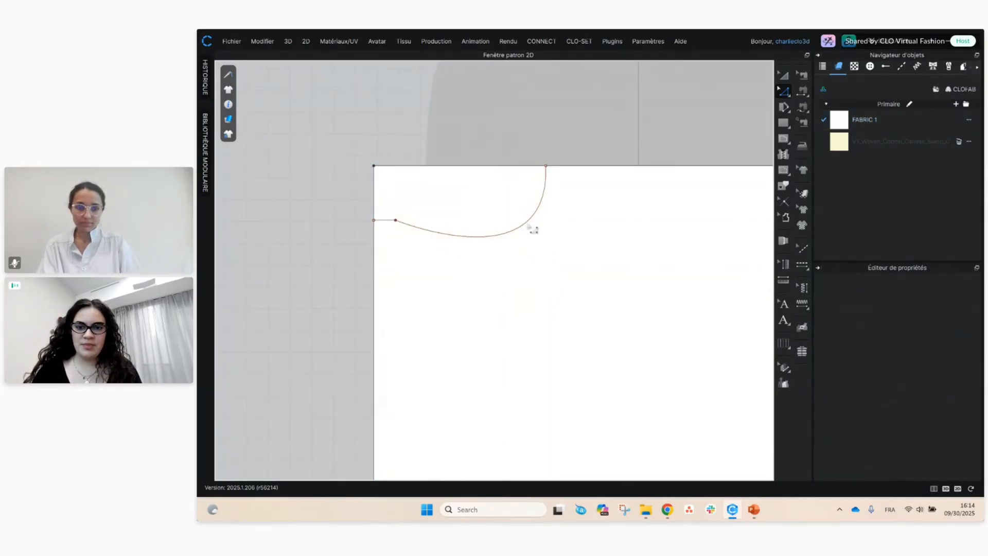
left_click(528, 225)
left_click_drag(551, 283, 521, 221)
left_click(542, 143)
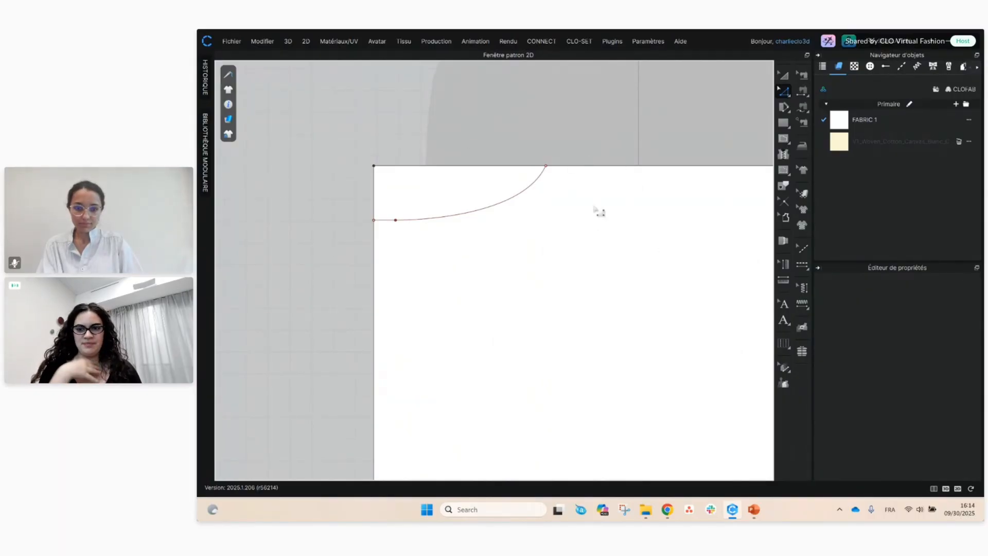
- Start the front neckline internal line with a 1 cm horizontal segment inward from the CF split point
scroll(597, 154, "down", 5)
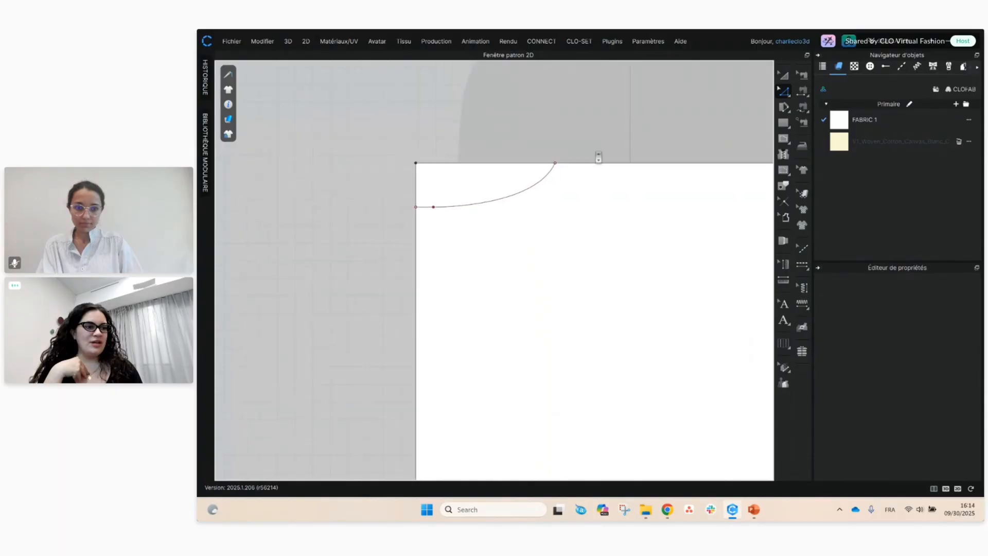
middle_click_drag(650, 140, 438, 168)
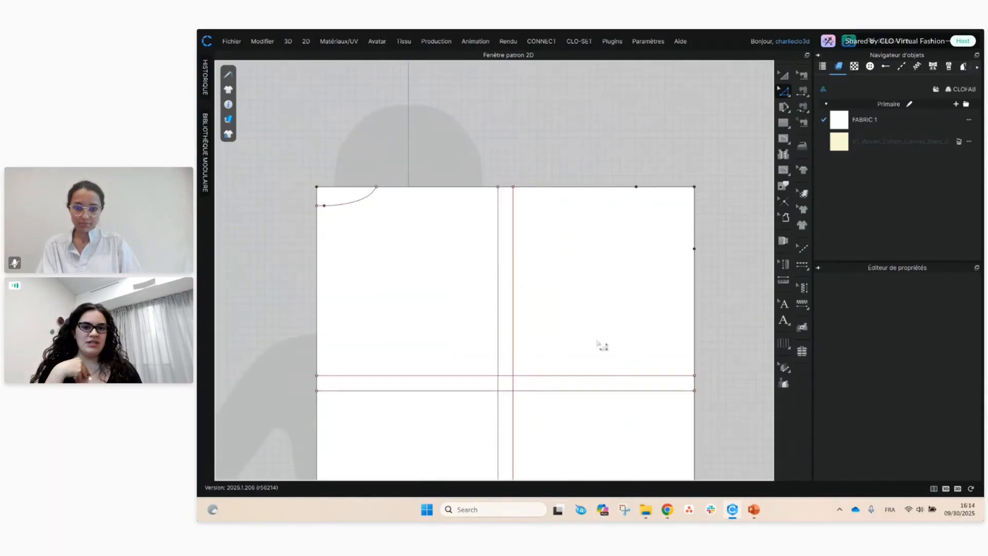
middle_click_drag(477, 211, 371, 216)
scroll(538, 187, "up", 2)
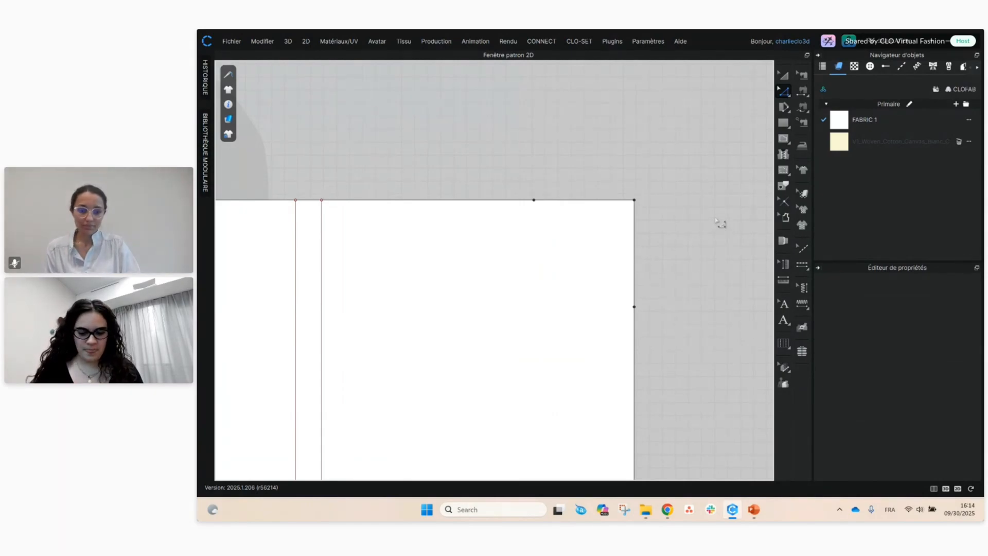
key("g")
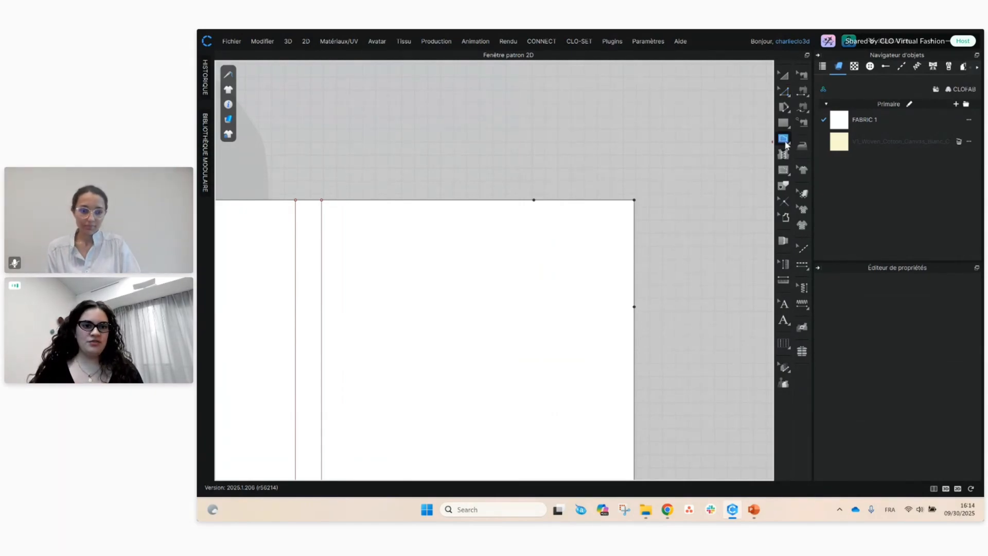
left_click(621, 306)
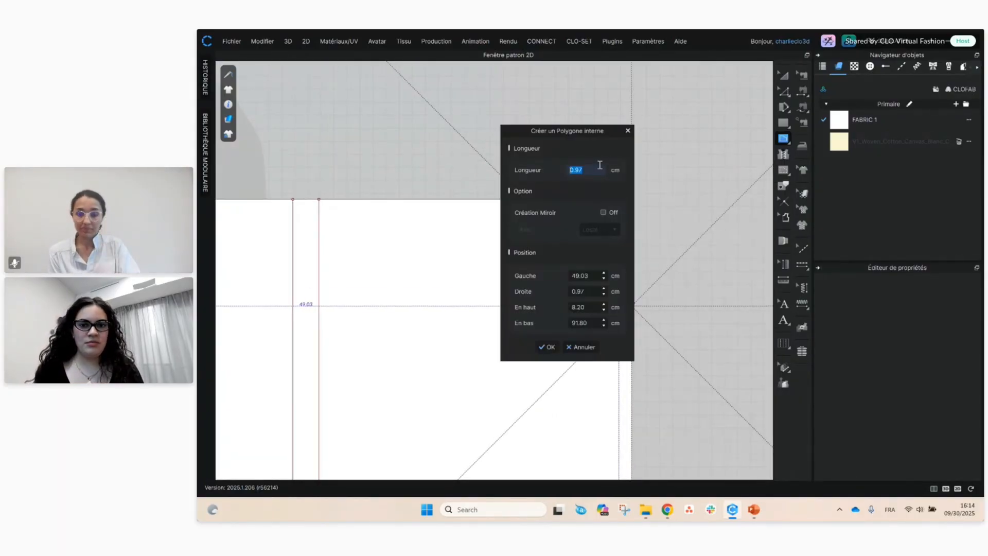
left_click_drag(607, 131, 553, 133)
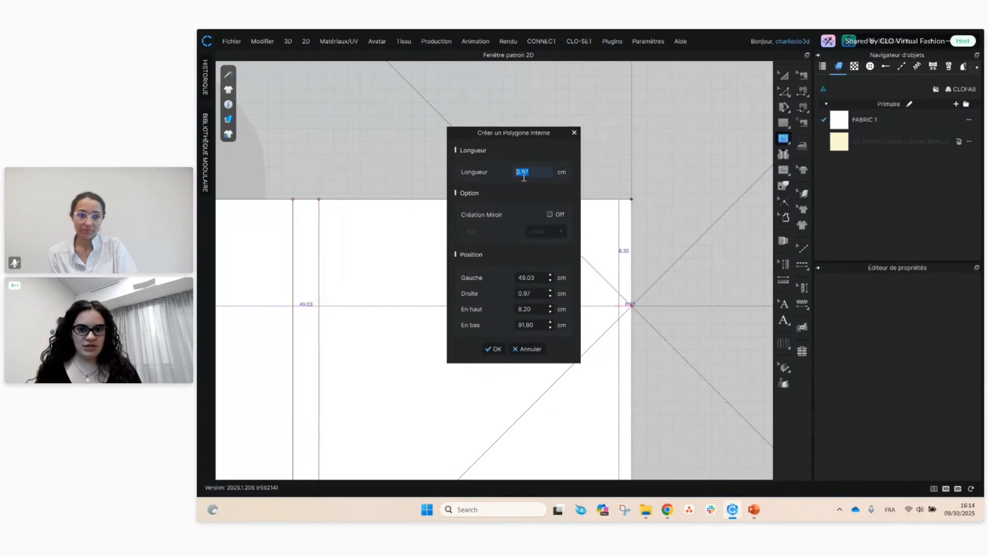
type("1")
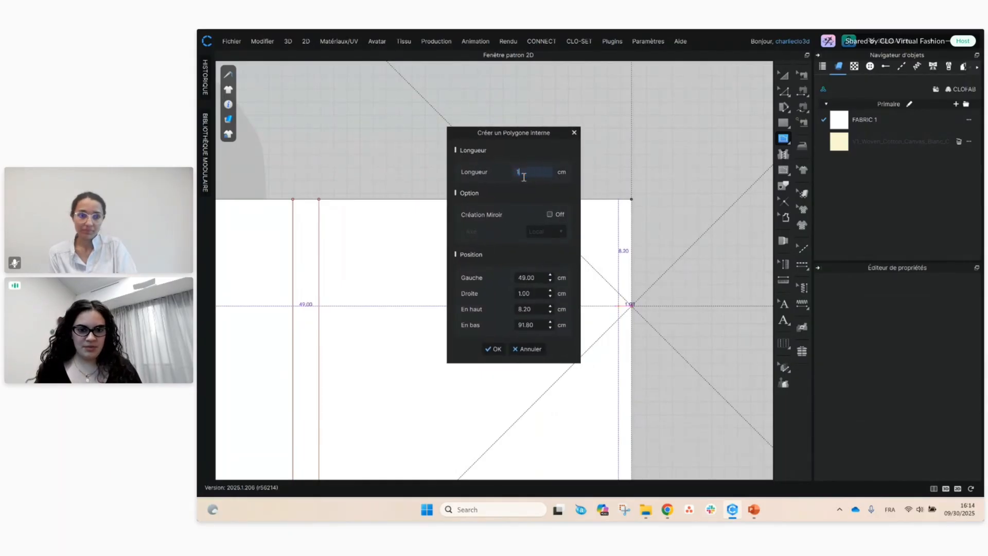
left_click(496, 349)
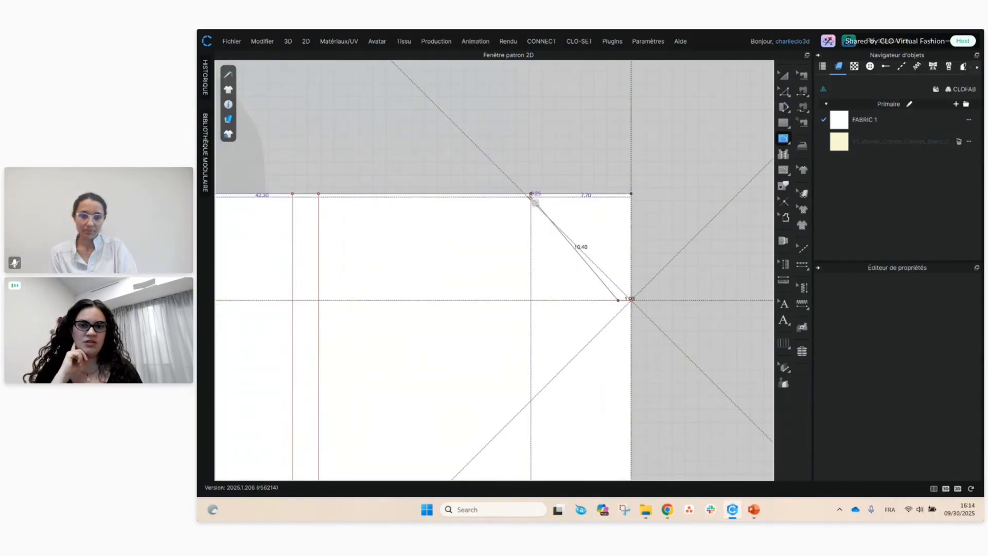
- Finish the front neckline with a curve about 11.6 cm long ending at the upper edge's 7.7 cm split point
left_click_drag(530, 193, 517, 83)
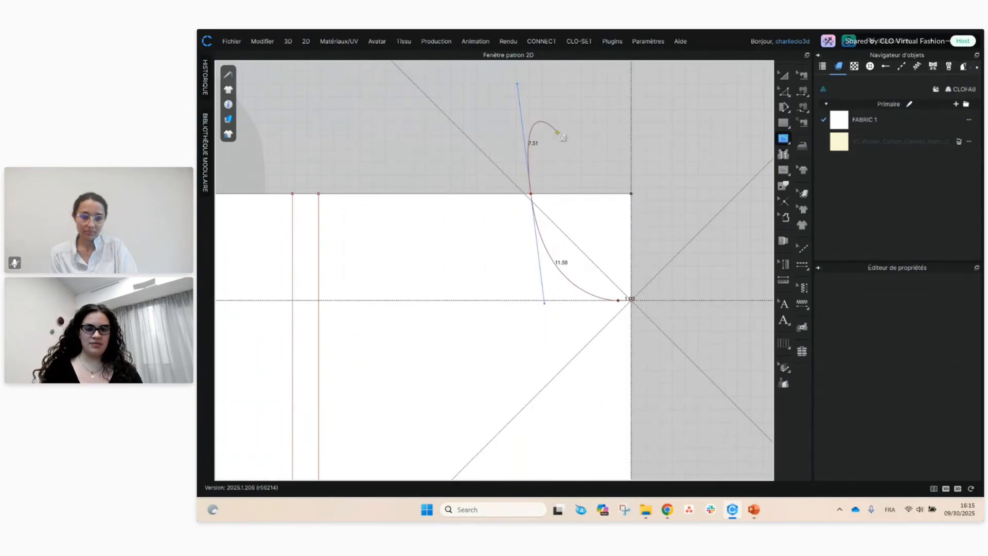
key("Return")
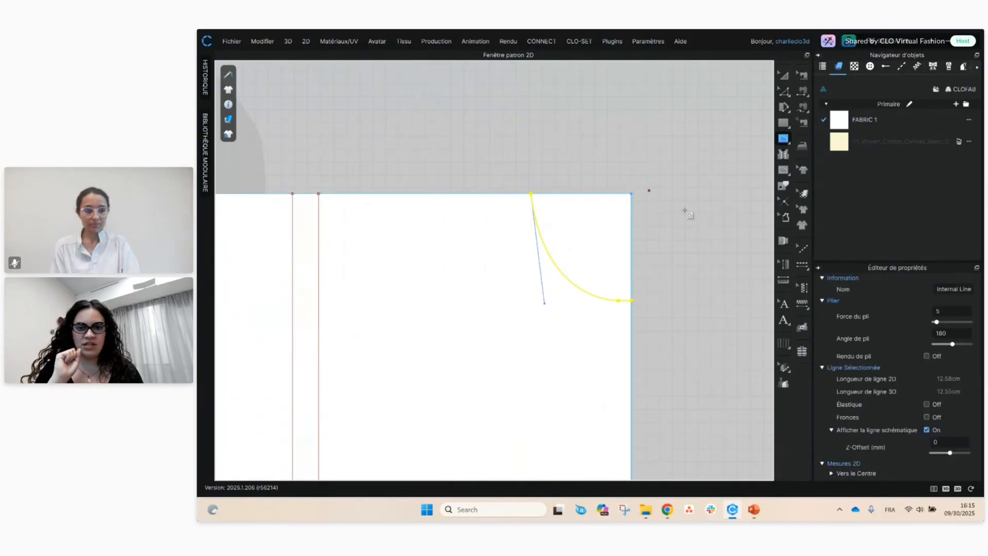
left_click(783, 74)
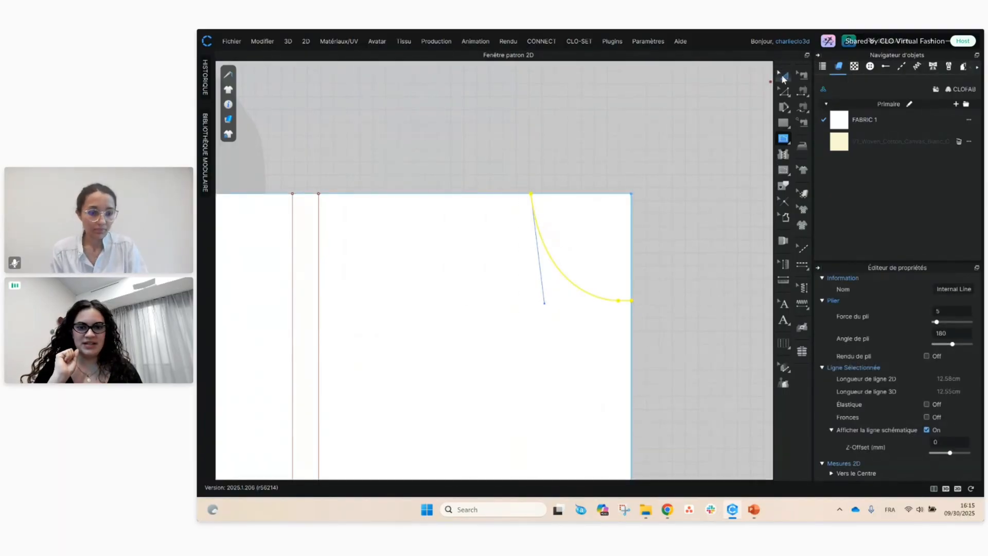
left_click(535, 165)
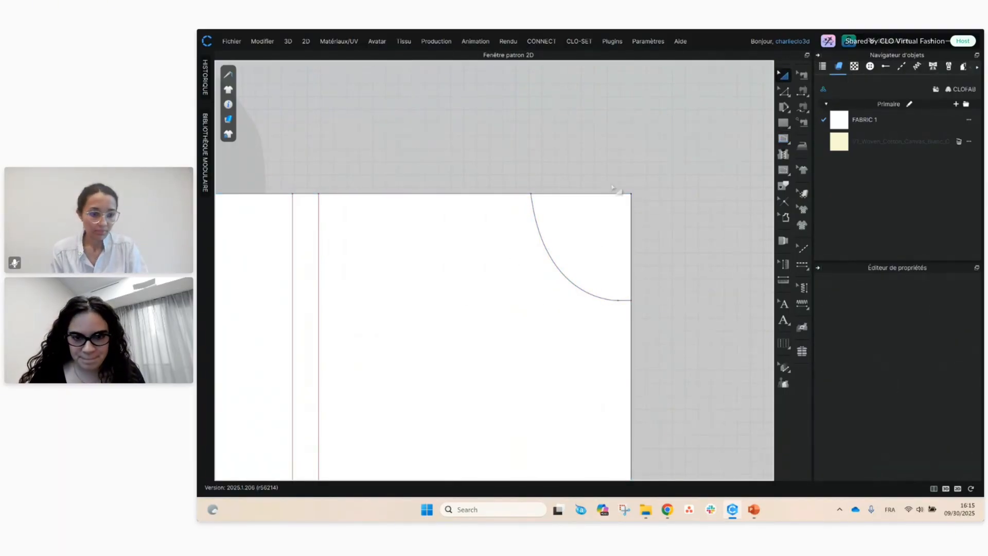
key("z")
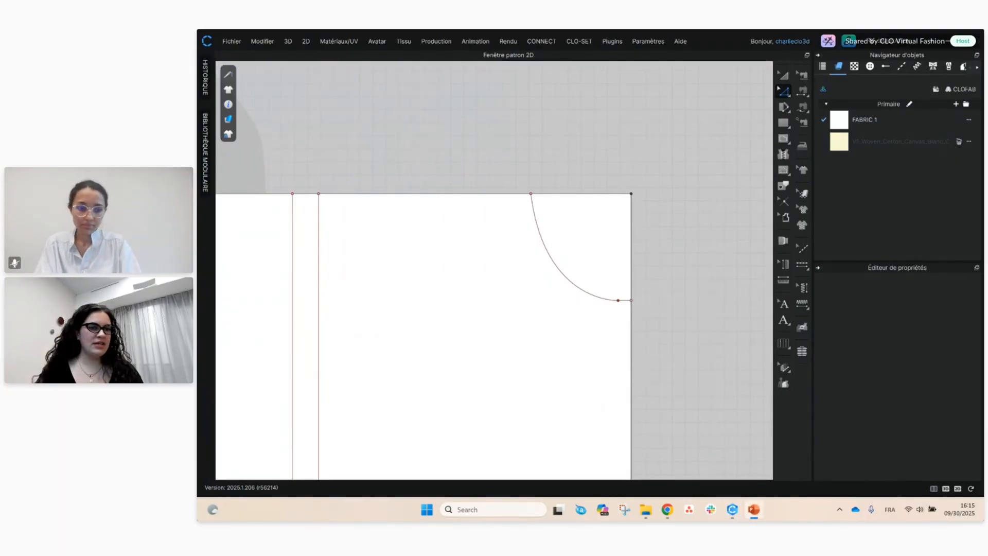
scroll(428, 297, "up", 2)
scroll(426, 327, "down", 4)
middle_click_drag(456, 299, 543, 225)
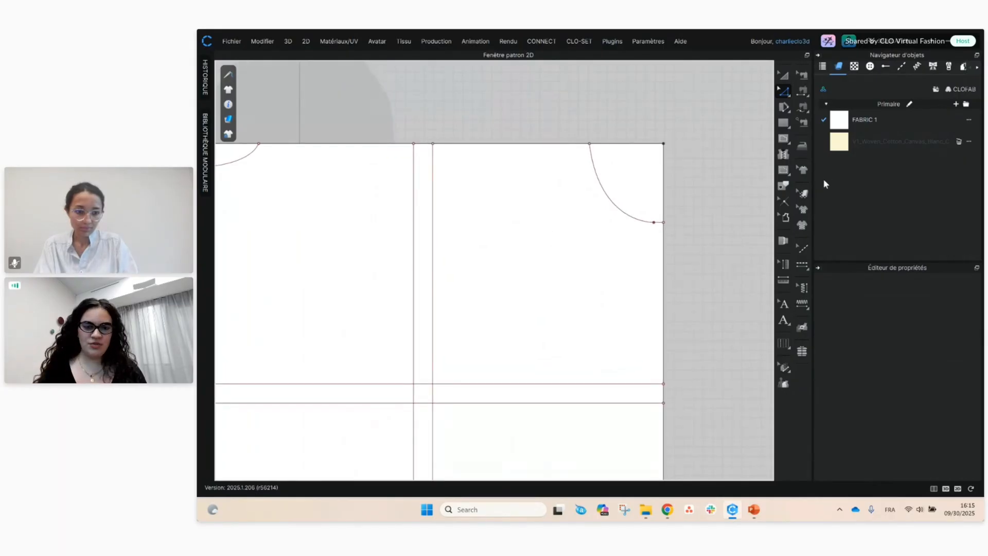
- Split the lower of the two horizontal internal lines at 10.5 cm from the CF edge
key("x")
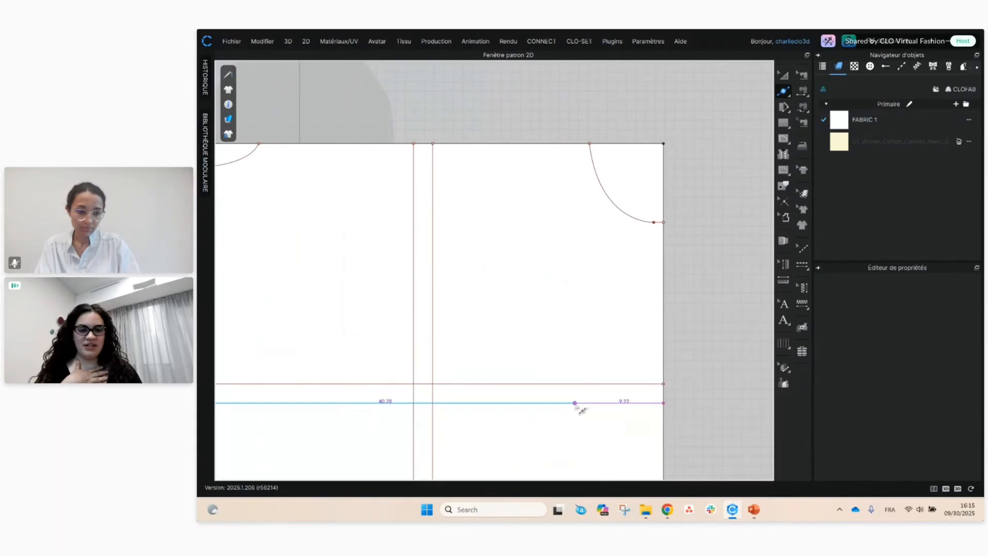
left_click(575, 404)
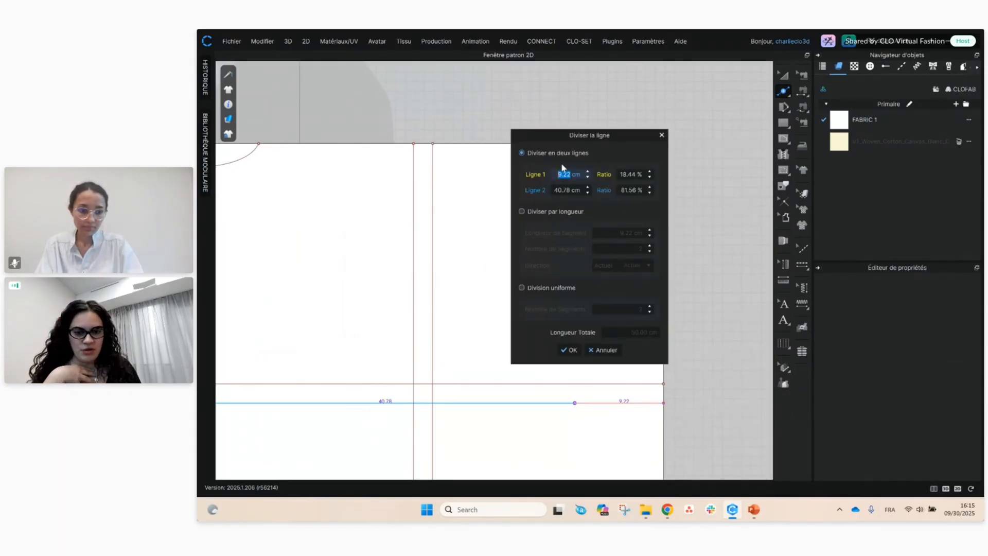
type("10.5")
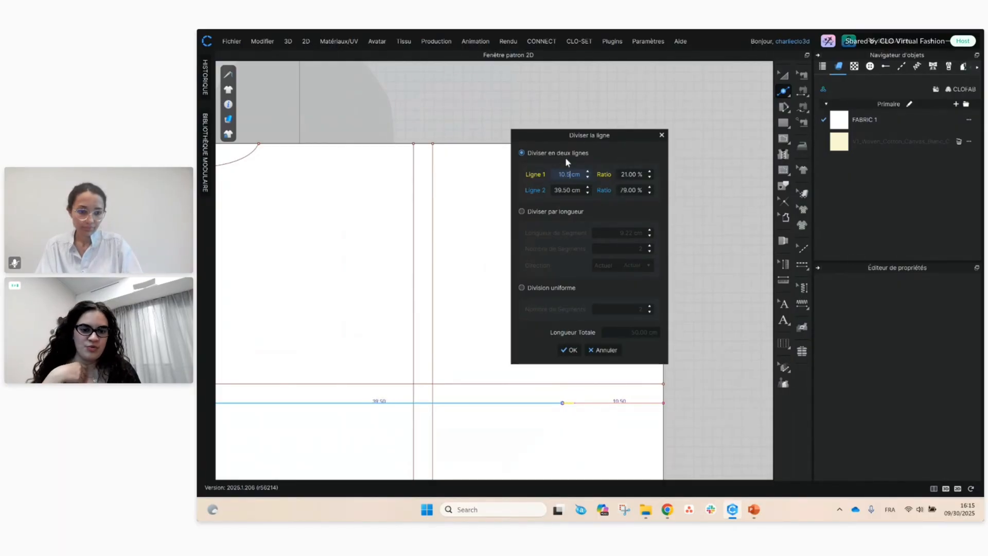
left_click(566, 348)
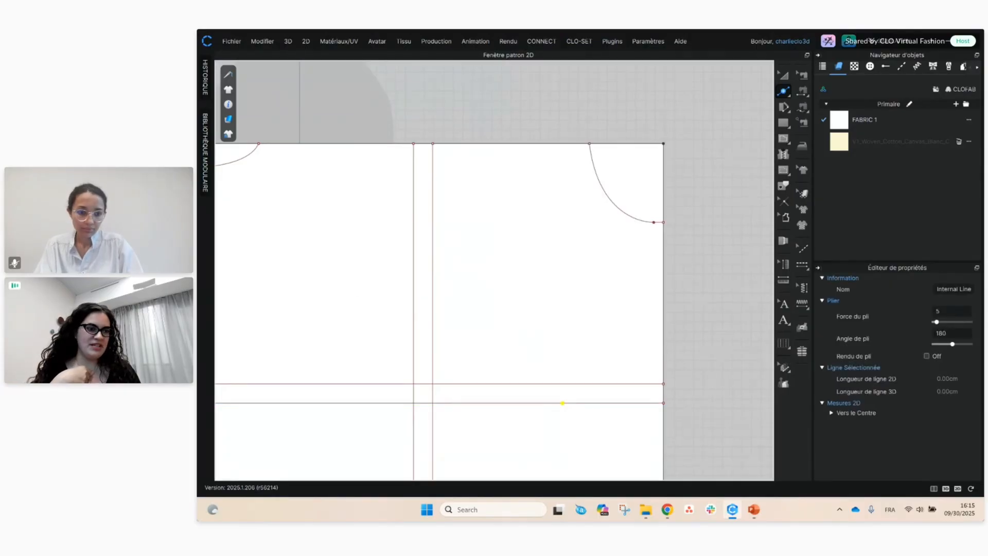
- Split the pattern's upper edge at 19 cm from the CB corner, measuring across both selected back segments
key("alt+Tab")
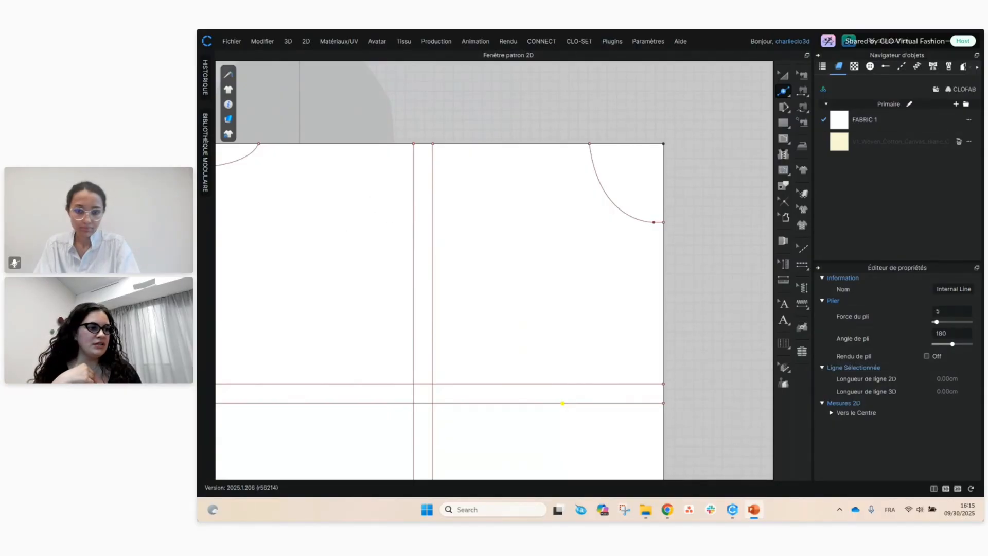
left_click(783, 76)
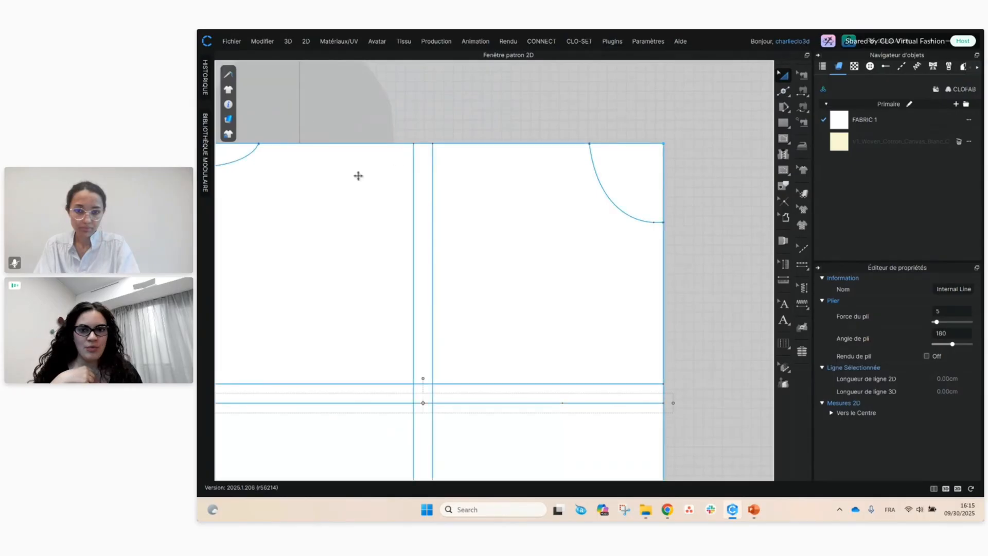
right_click_drag(375, 116, 530, 76)
scroll(530, 91, "up", 2)
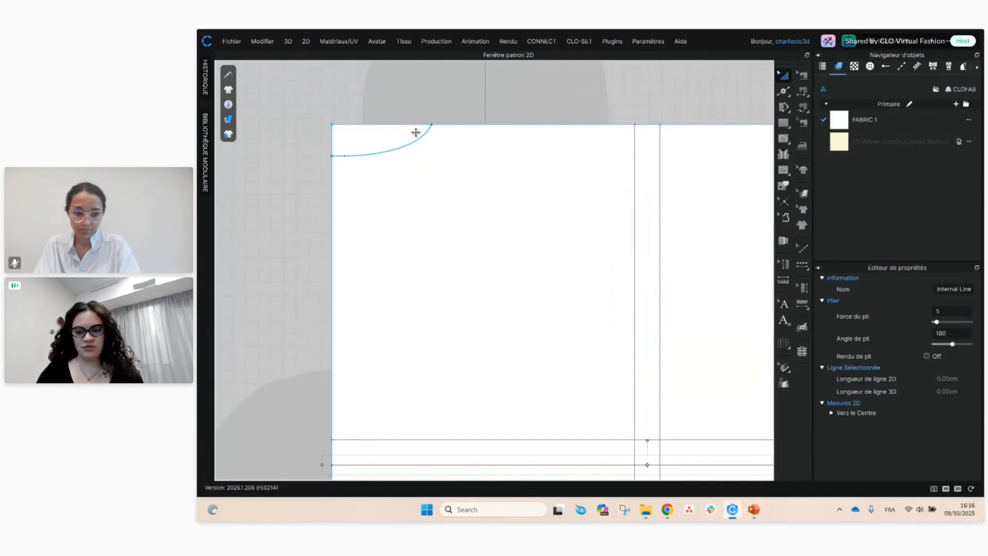
left_click(532, 104)
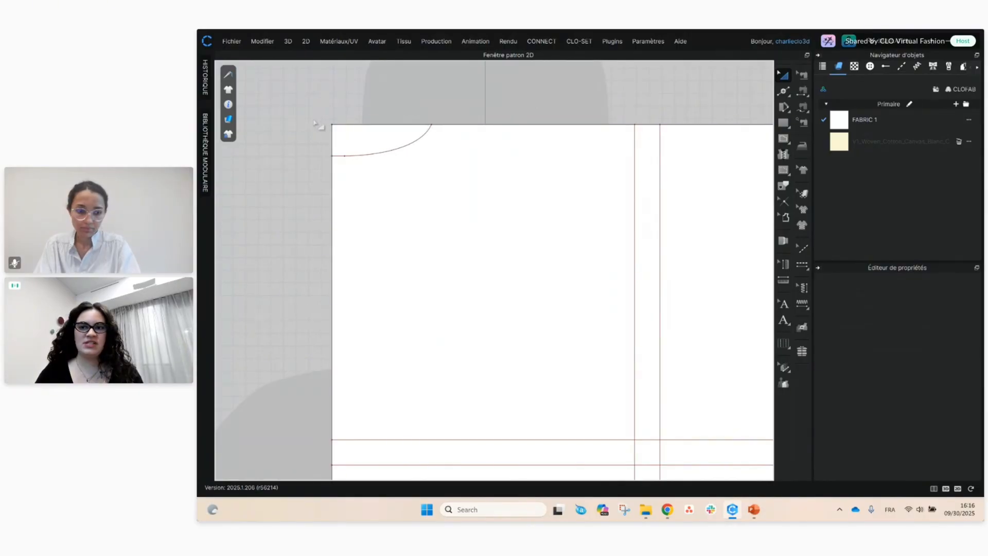
key("z")
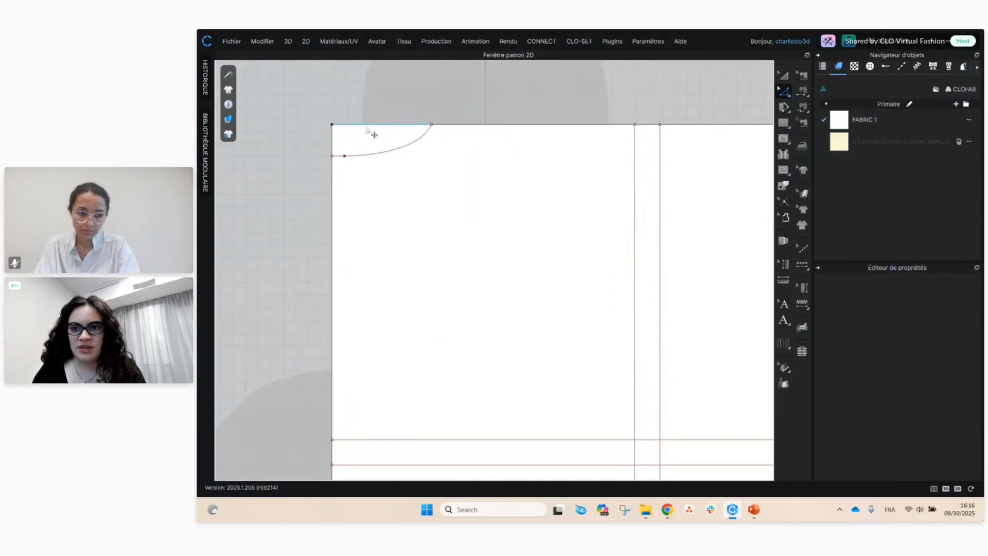
left_click(385, 126)
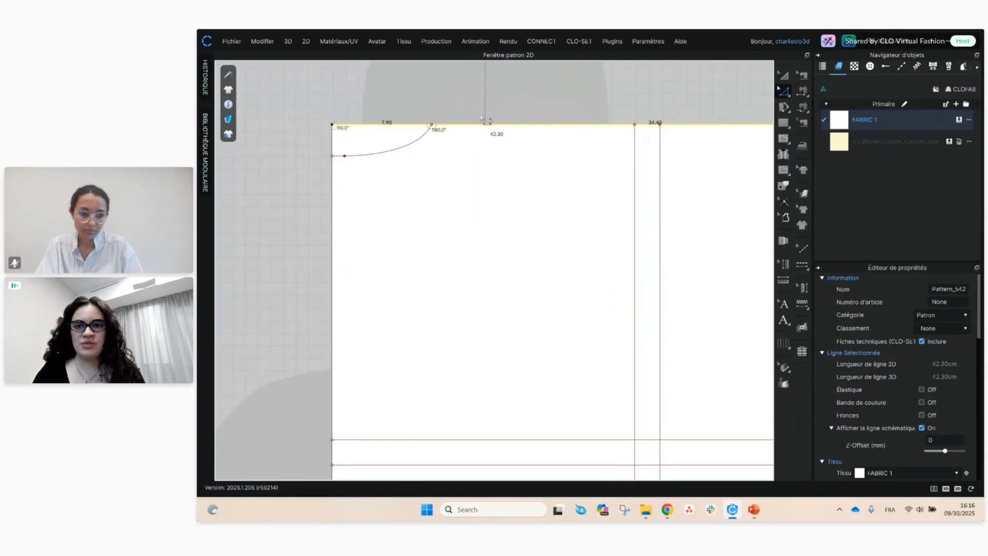
key("x")
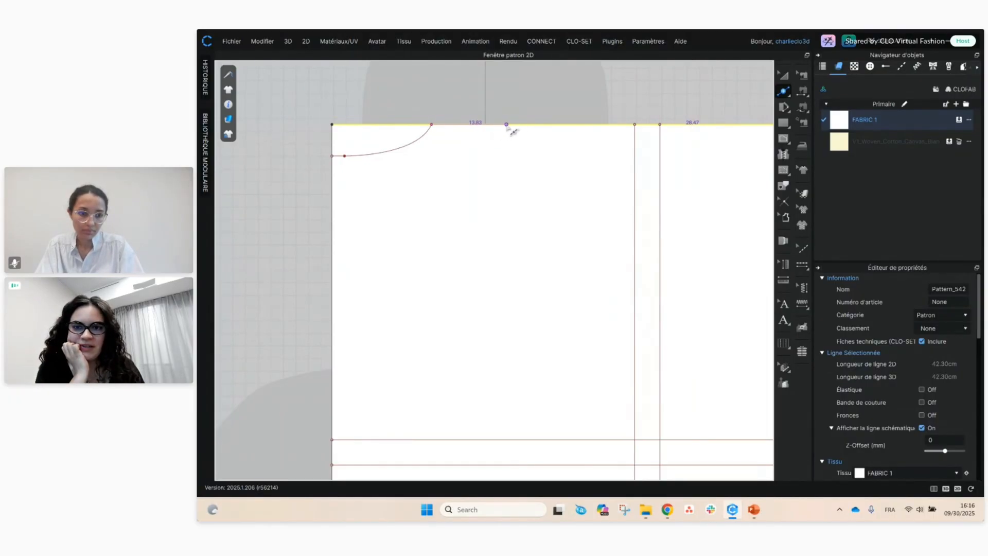
right_click(506, 125)
mouse_move(591, 135)
left_mouse_down()
mouse_move(592, 146)
mouse_move(579, 147)
left_mouse_up()
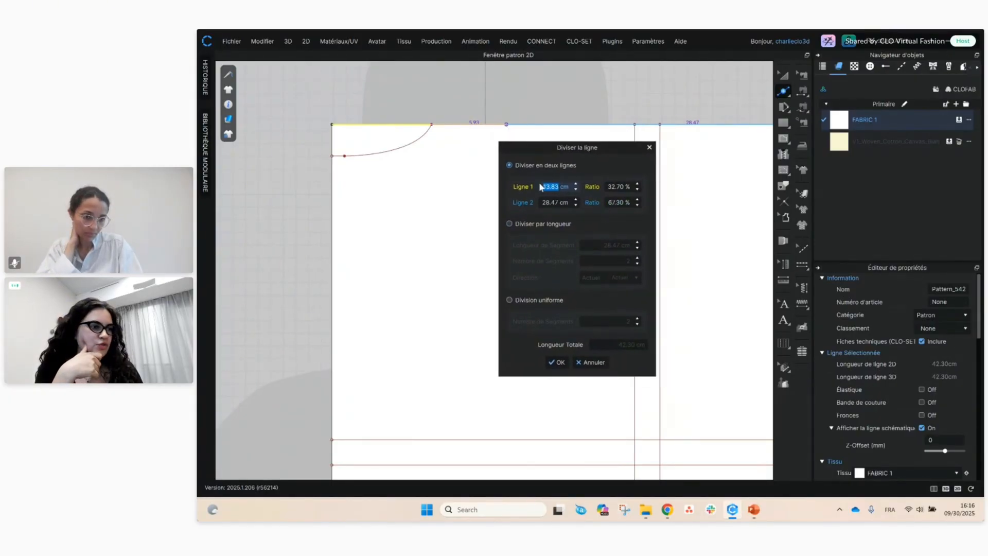
type("19")
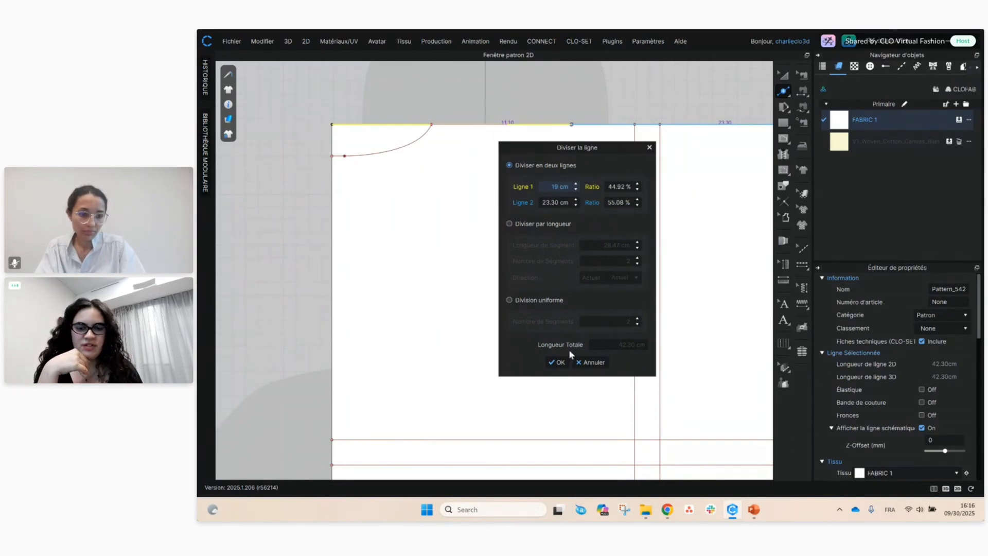
left_click(557, 362)
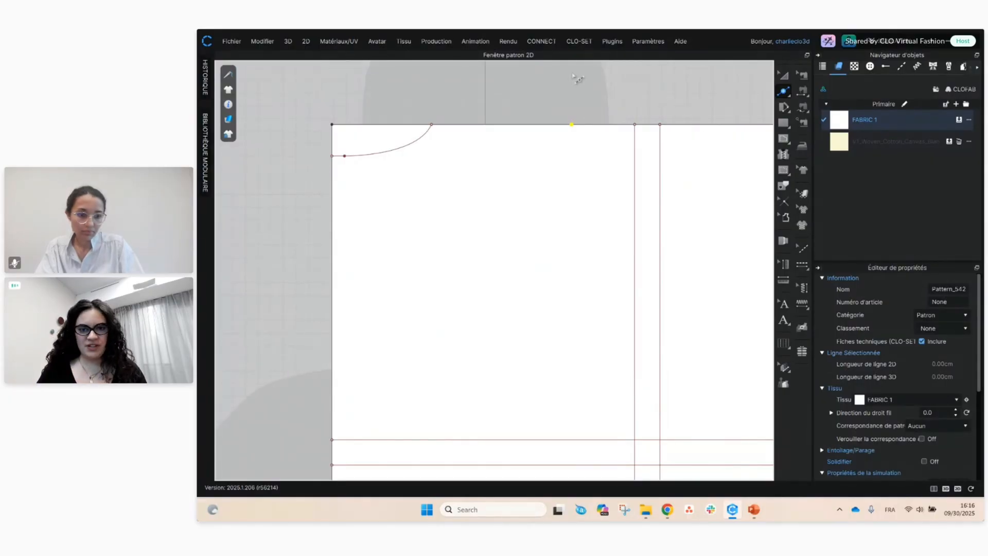
- Draw a 3 cm vertical internal line straight down from the upper edge's 19 cm split point
key("g")
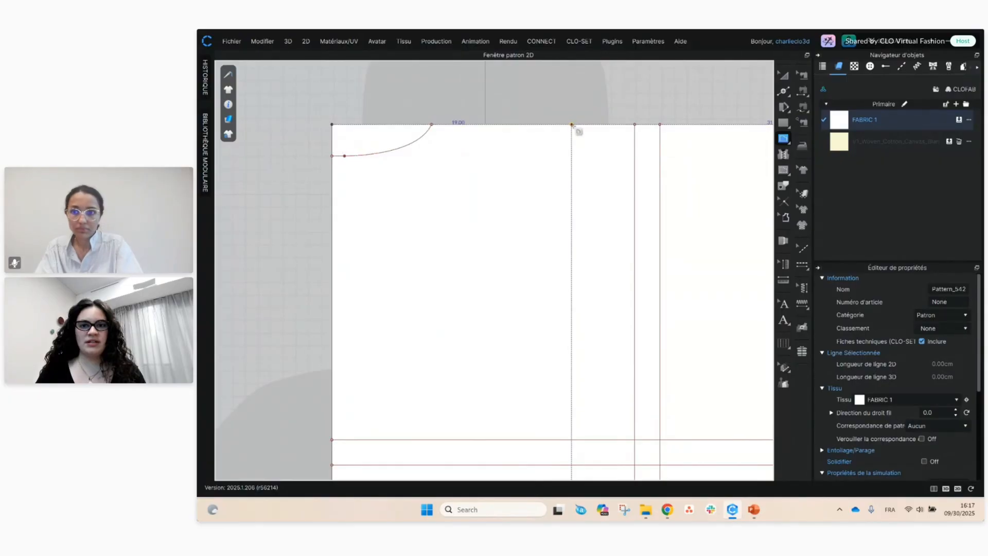
left_click(572, 124)
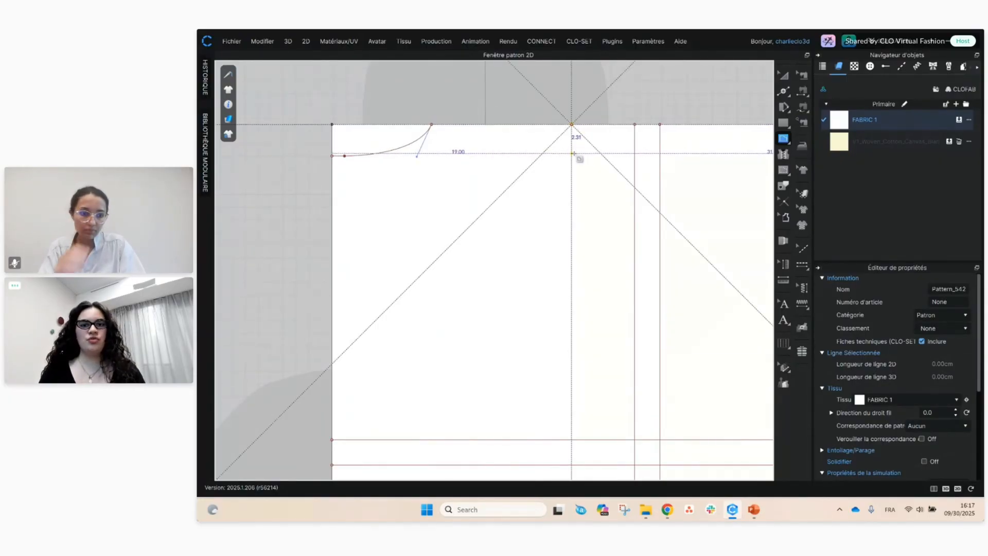
right_click(574, 152)
left_click_drag(605, 134, 681, 144)
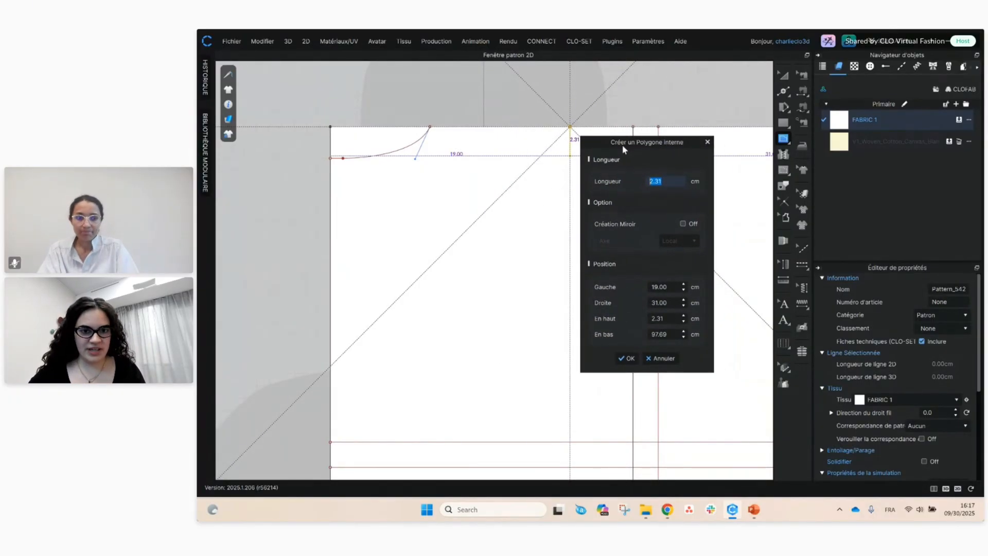
type("3")
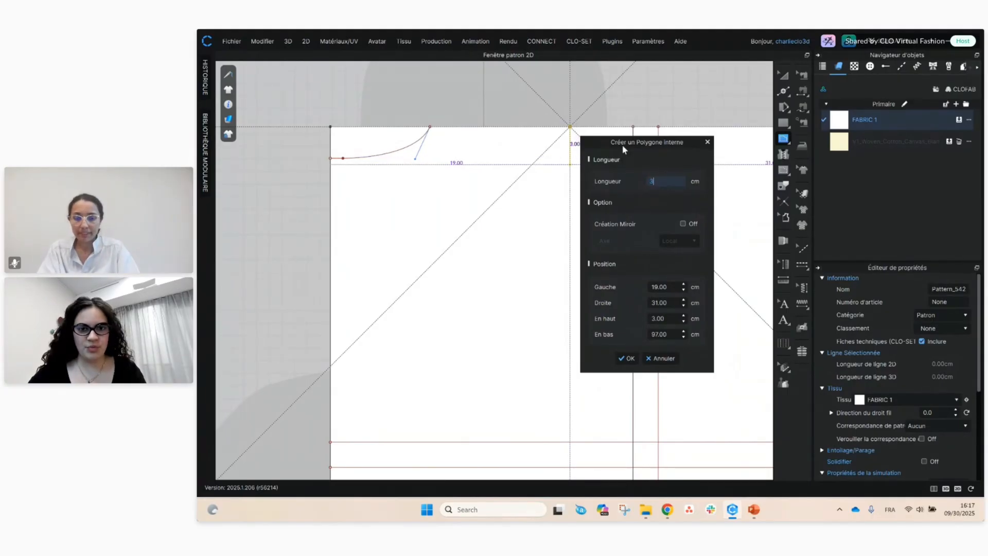
left_click(627, 358)
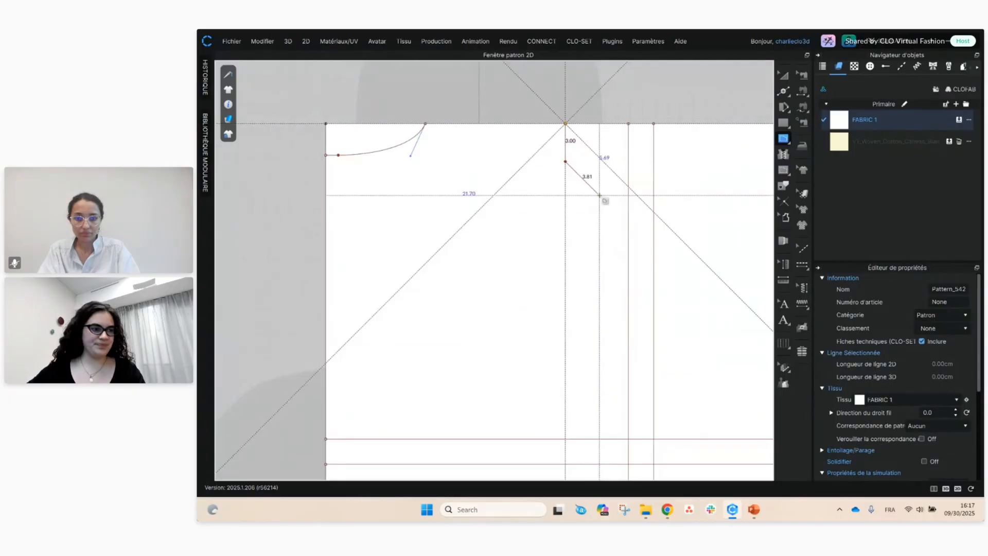
key("Return")
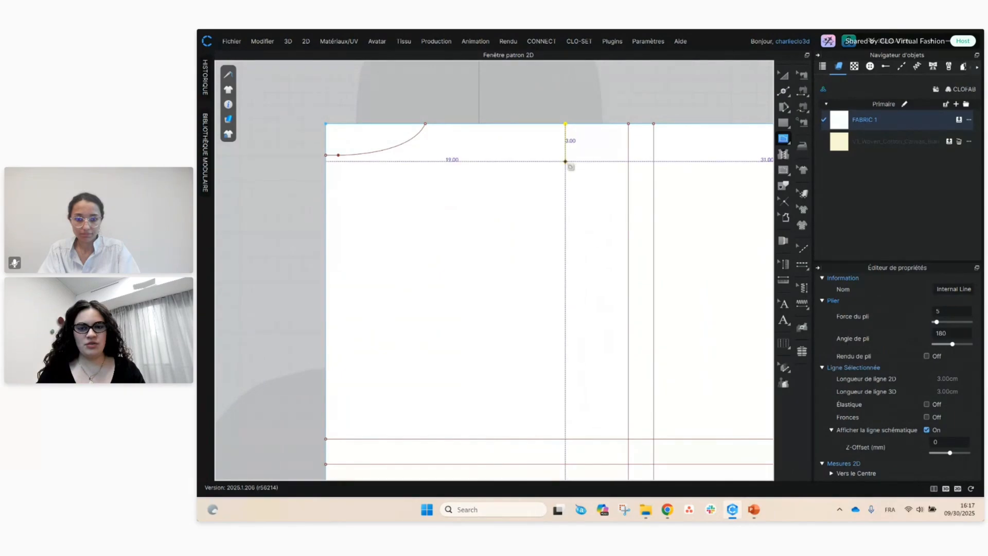
- Draw the back shoulder as an internal line from the 3 cm line's lower end to the upper end of the back neckline
left_click(565, 161)
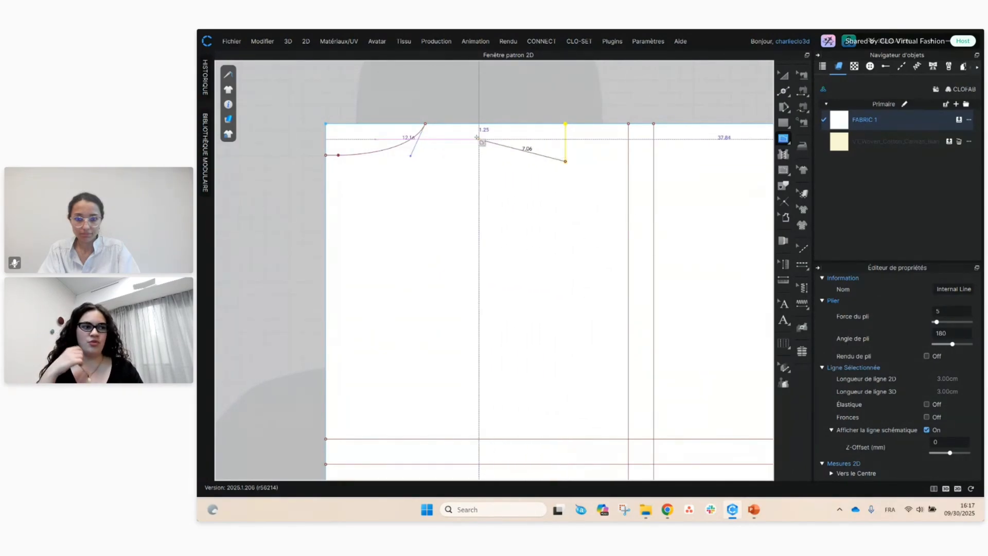
left_click(426, 125)
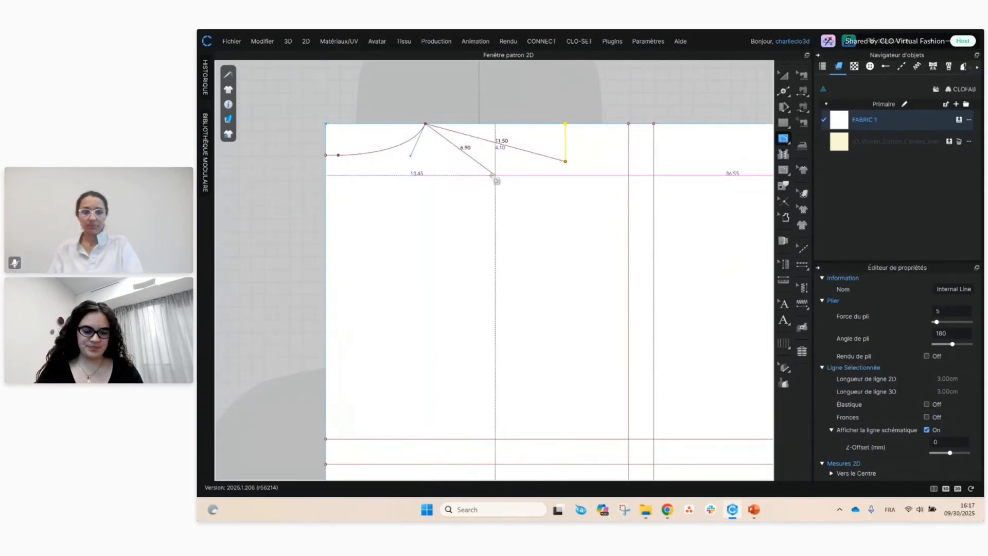
key("Return")
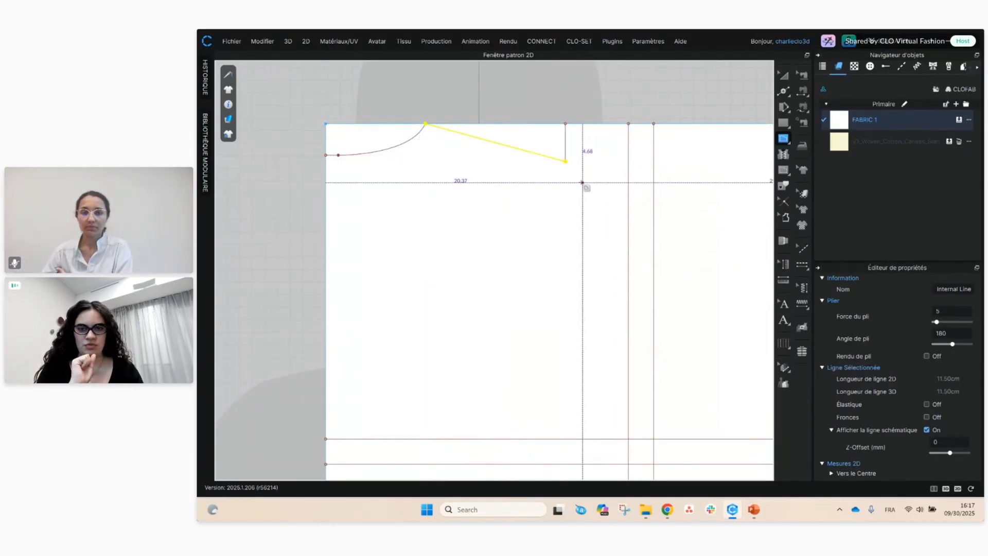
left_click(783, 93)
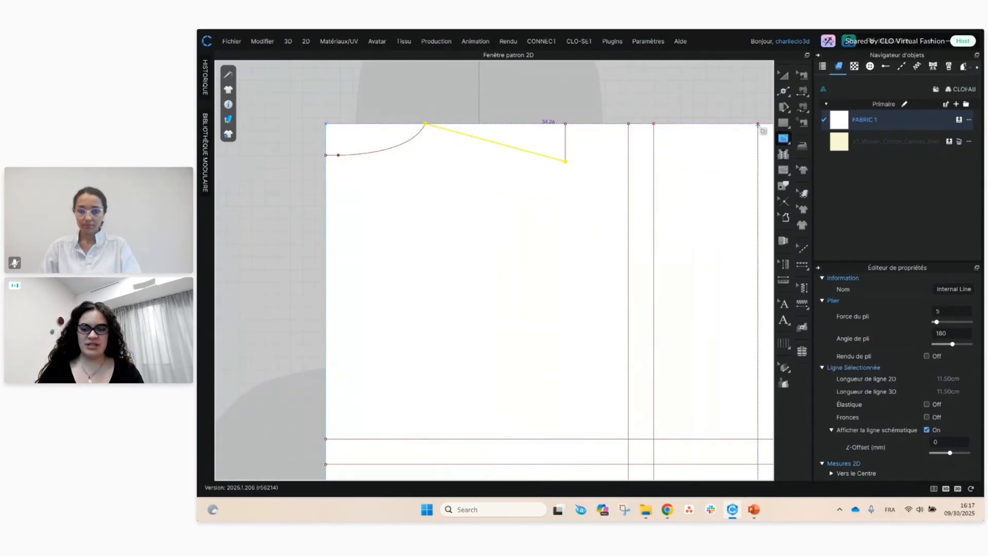
left_click(431, 146)
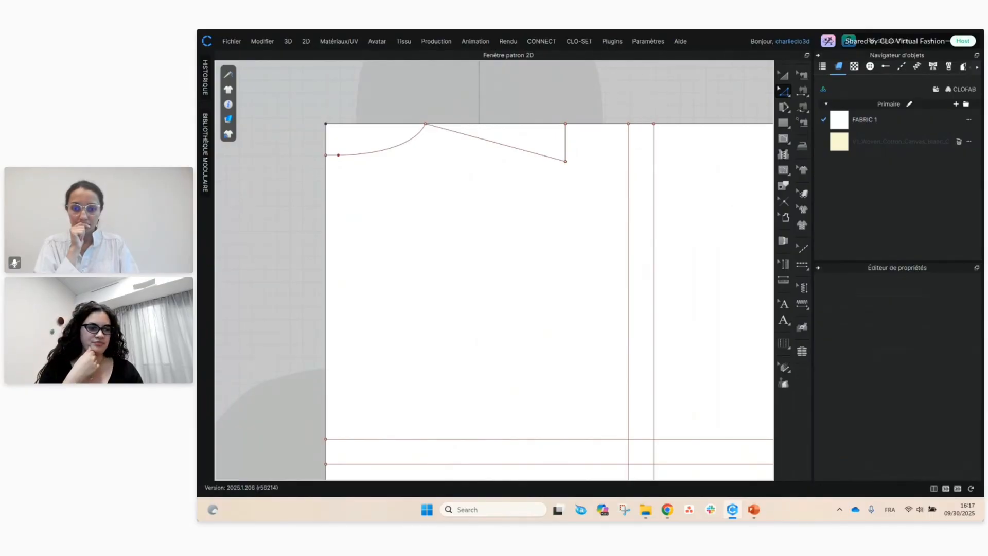
- Split the pattern's upper edge at 18.5 cm from the CF corner, measuring across both selected front segments
key("alt+Tab")
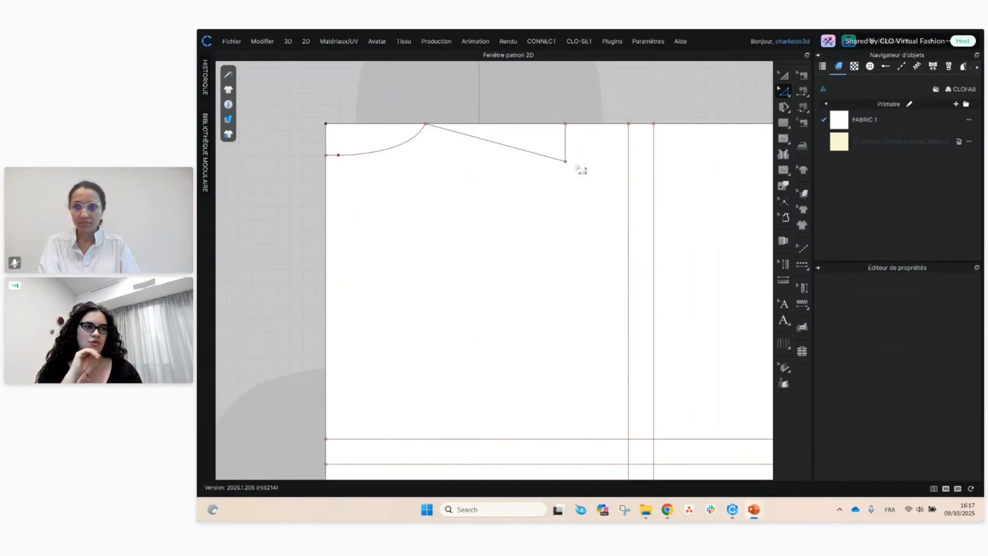
middle_click_drag(645, 183, 395, 194)
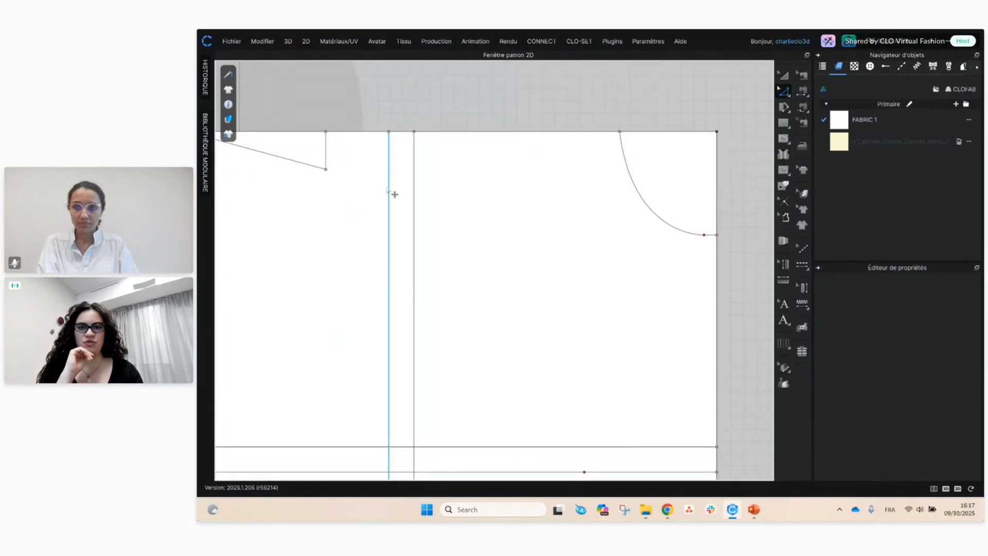
left_click(678, 138)
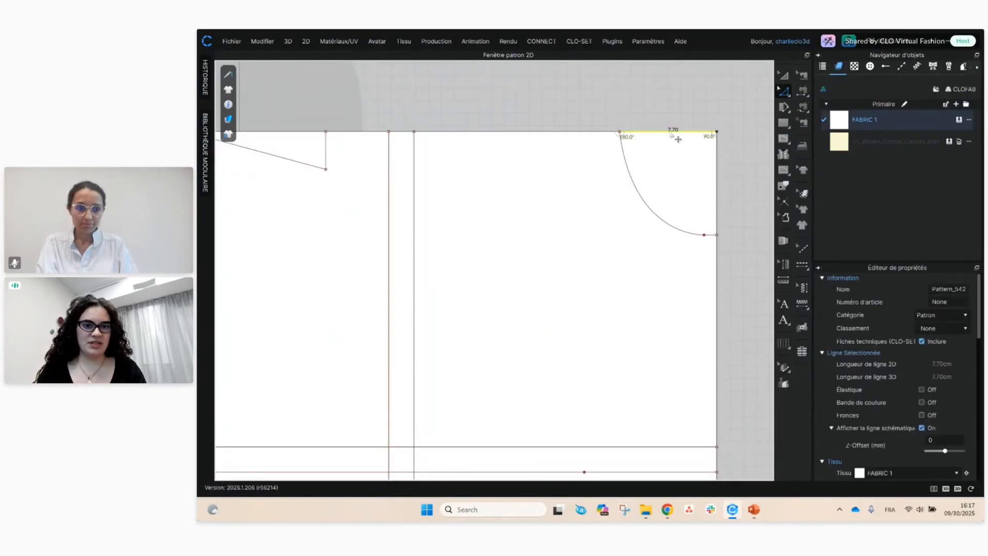
left_click(591, 132, "shift")
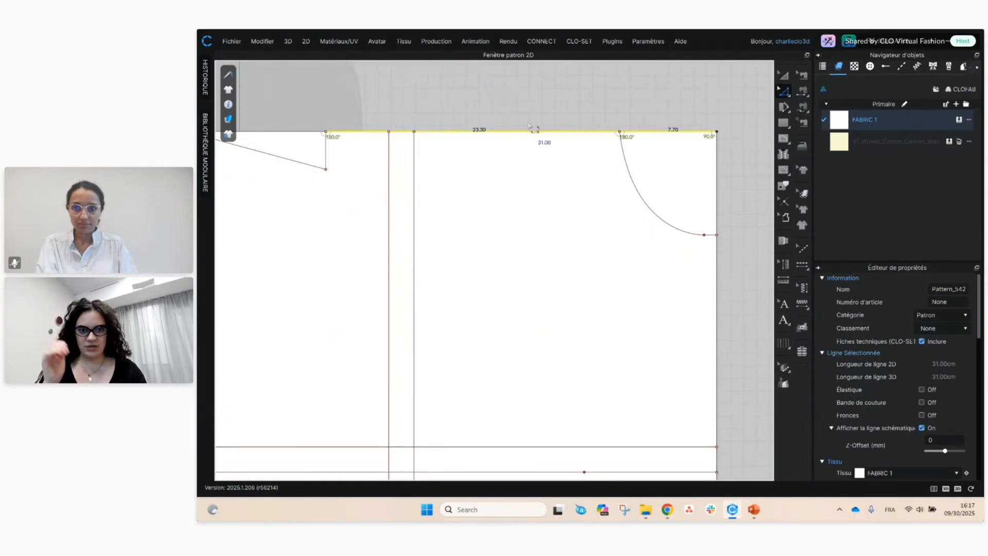
key("x")
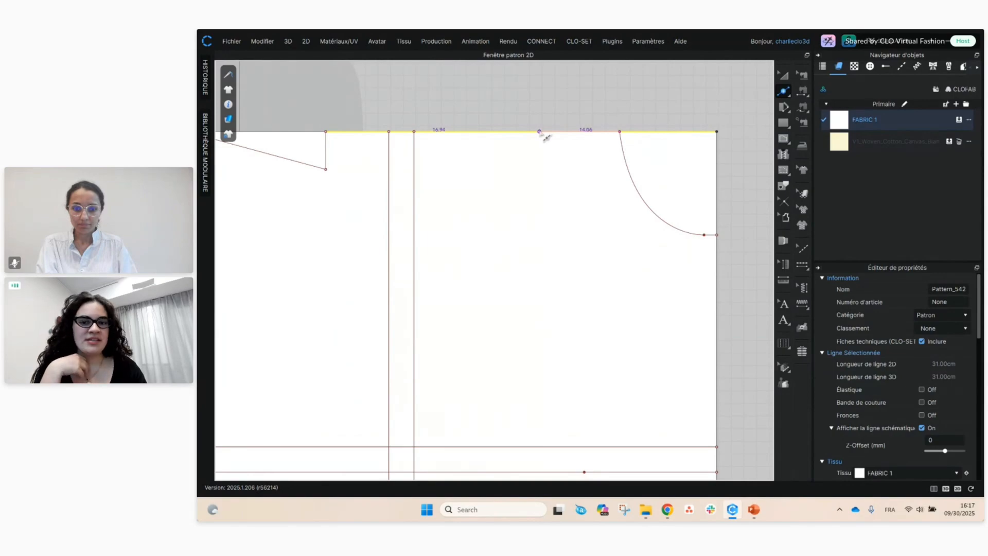
right_click(540, 132)
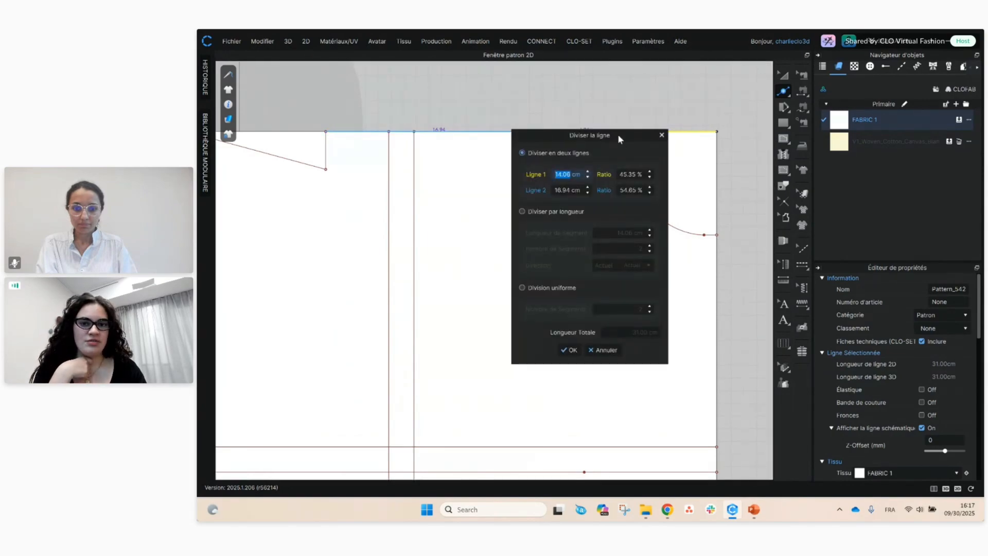
left_click_drag(618, 136, 557, 155)
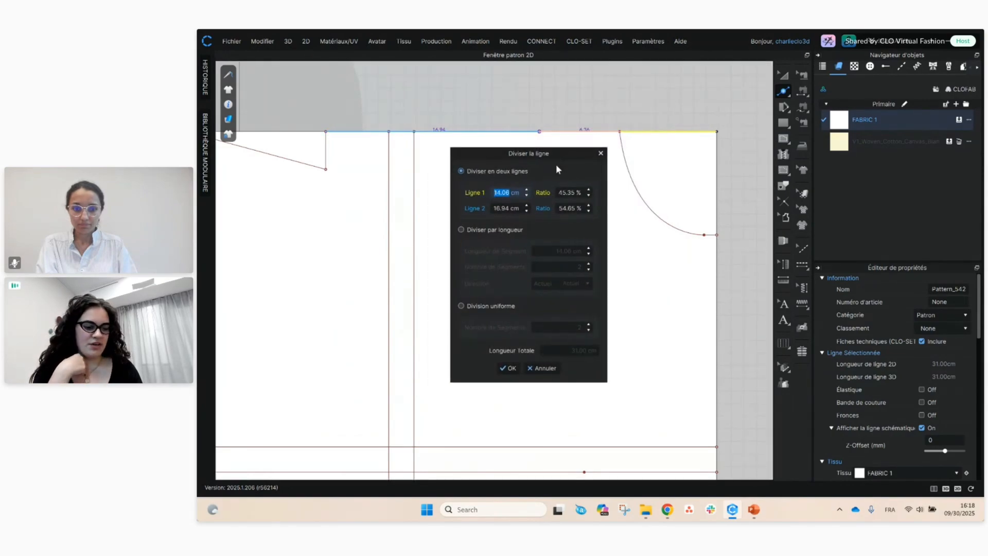
type("18.5")
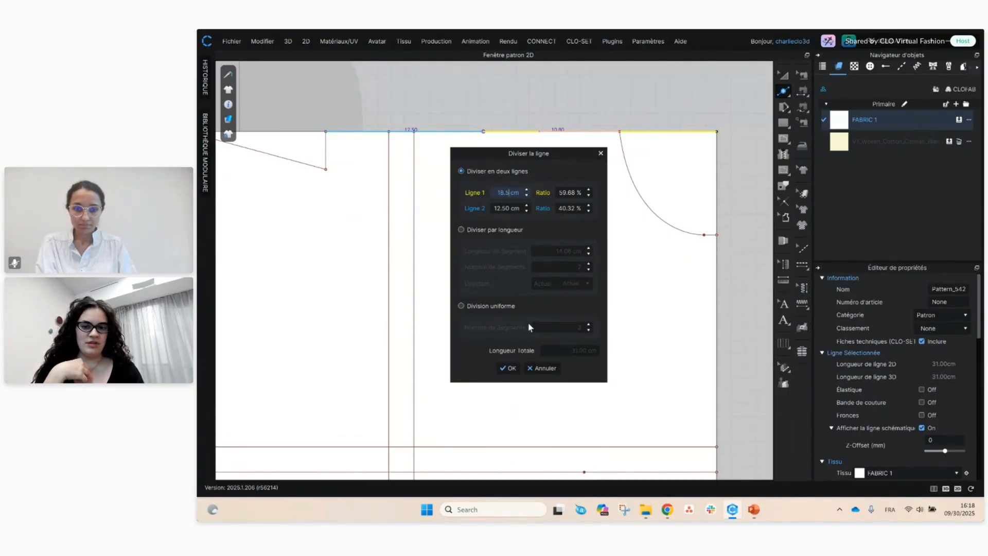
left_click(508, 367)
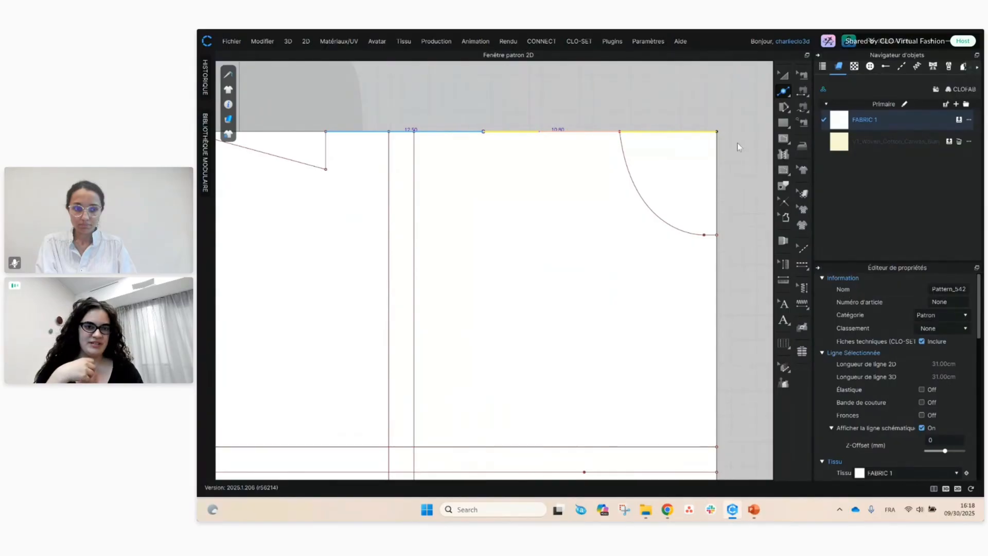
- Draw a 3.5 cm vertical internal line straight down from the upper edge's 18.5 cm front split point
left_click(783, 140)
left_click(782, 140)
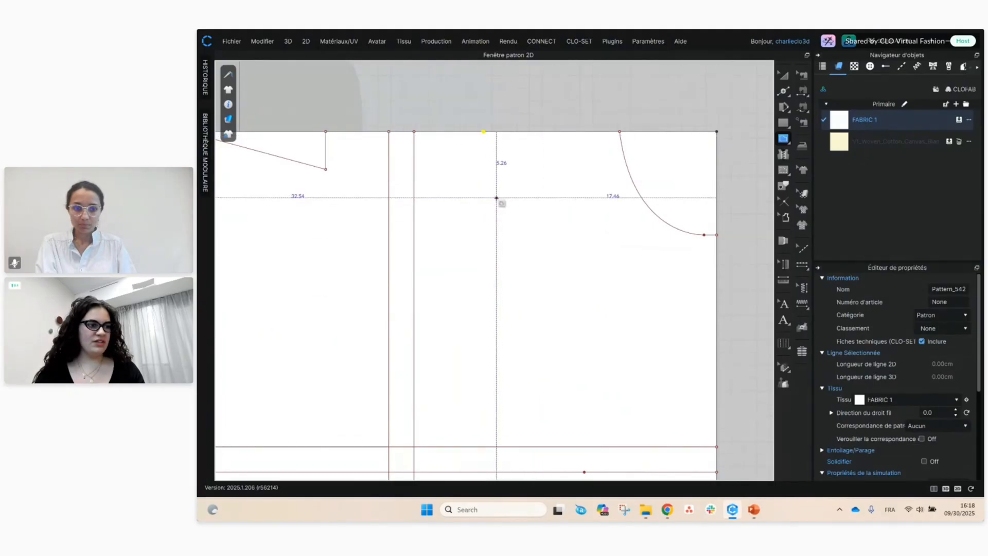
left_click(487, 133)
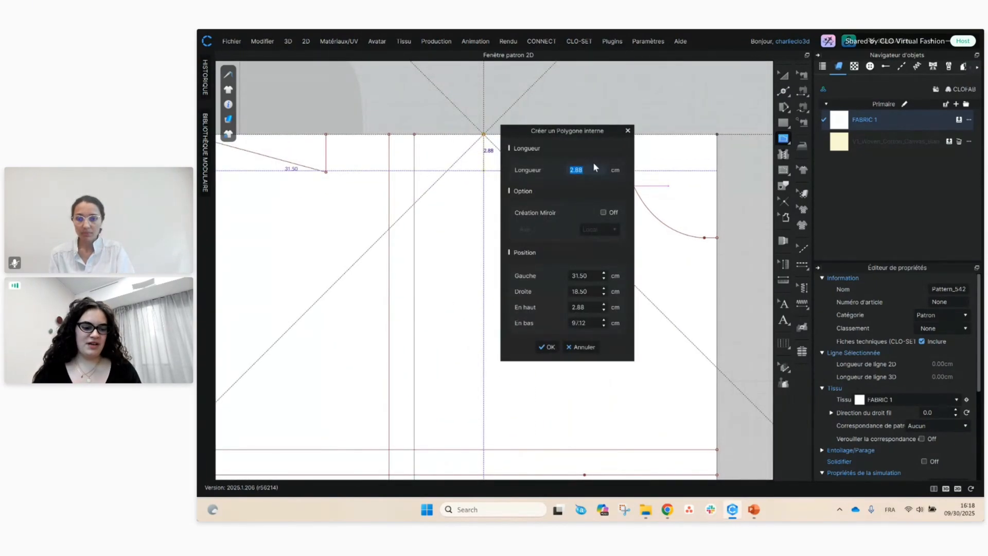
type("3.5")
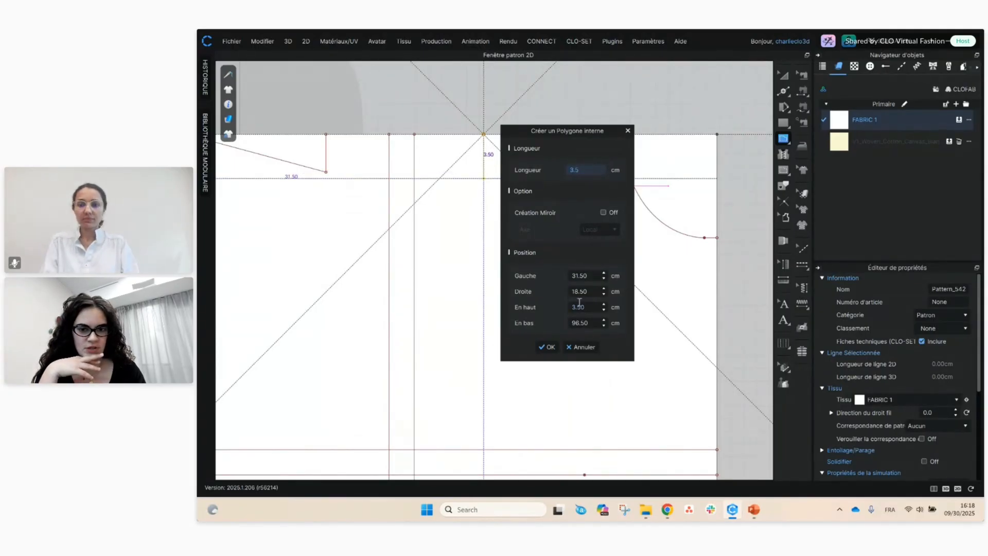
left_click(547, 347)
key("Return")
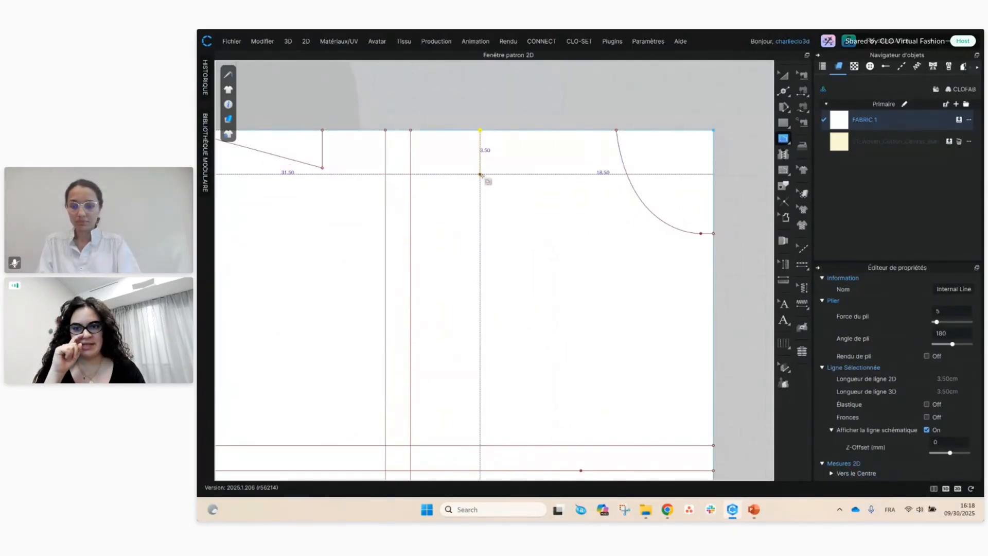
- Draw the front shoulder as an internal line from the 3.5 cm line's lower end to the upper end of the front neckline
left_click(479, 174)
left_click(616, 131)
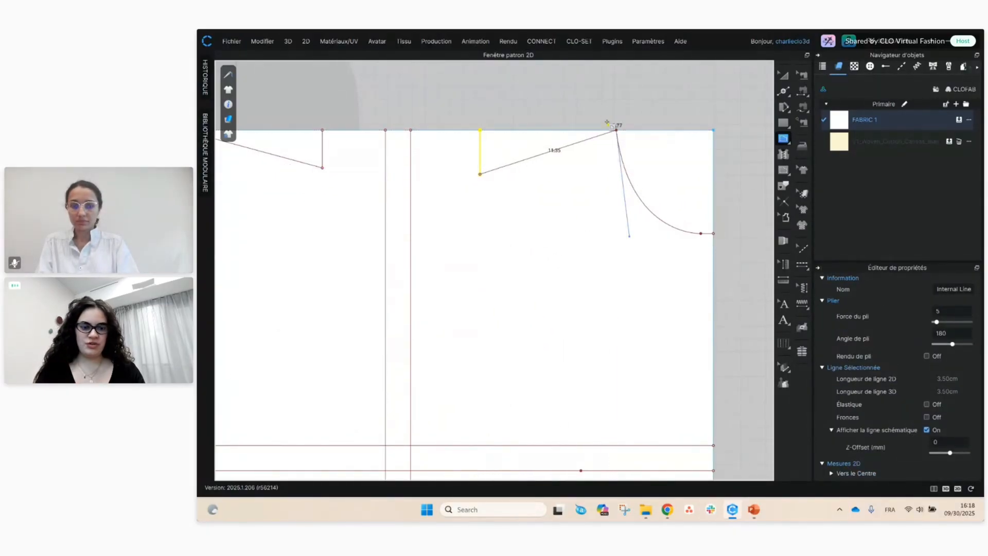
key("Return")
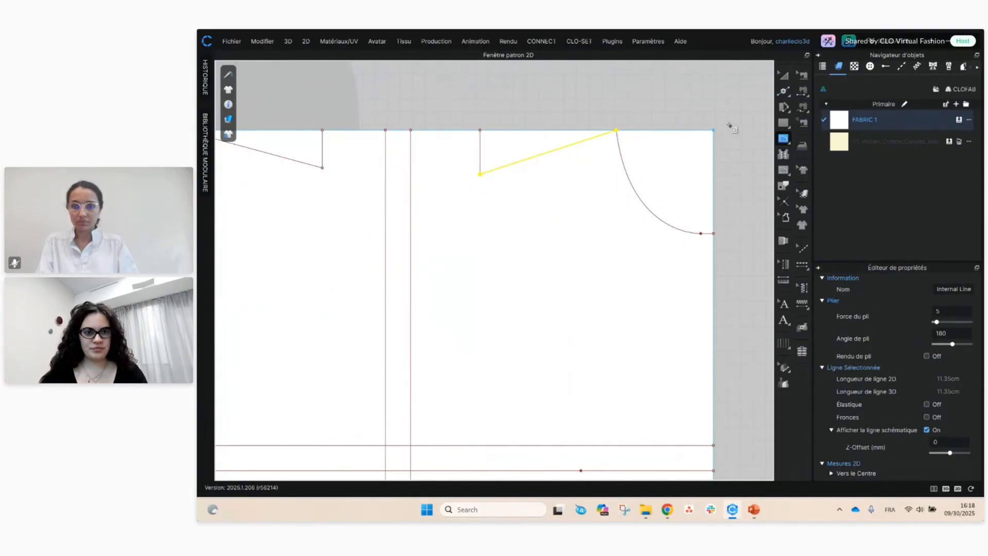
left_click(783, 91)
left_click(695, 113)
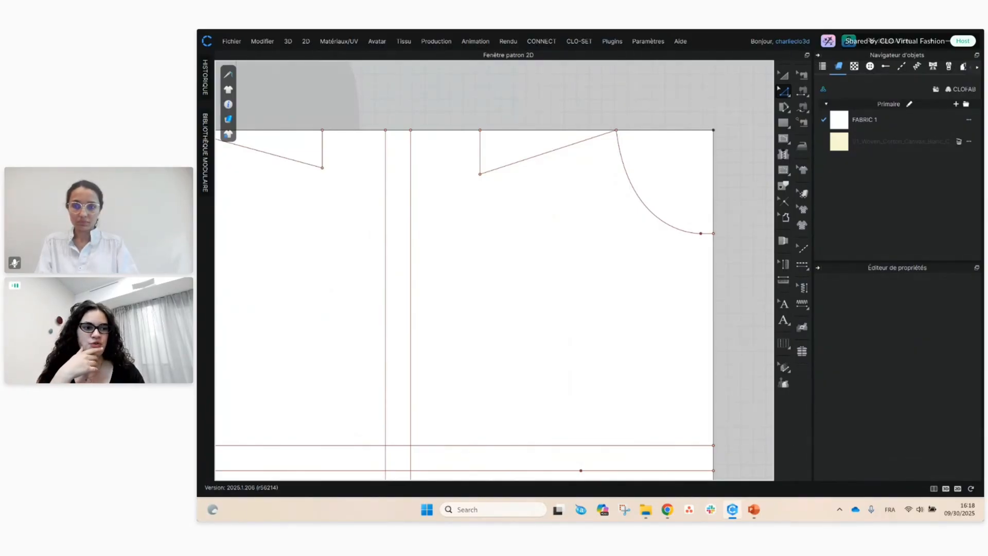
- Split the back shoulder line in two at 5 cm from its neckline end
key("alt+Tab")
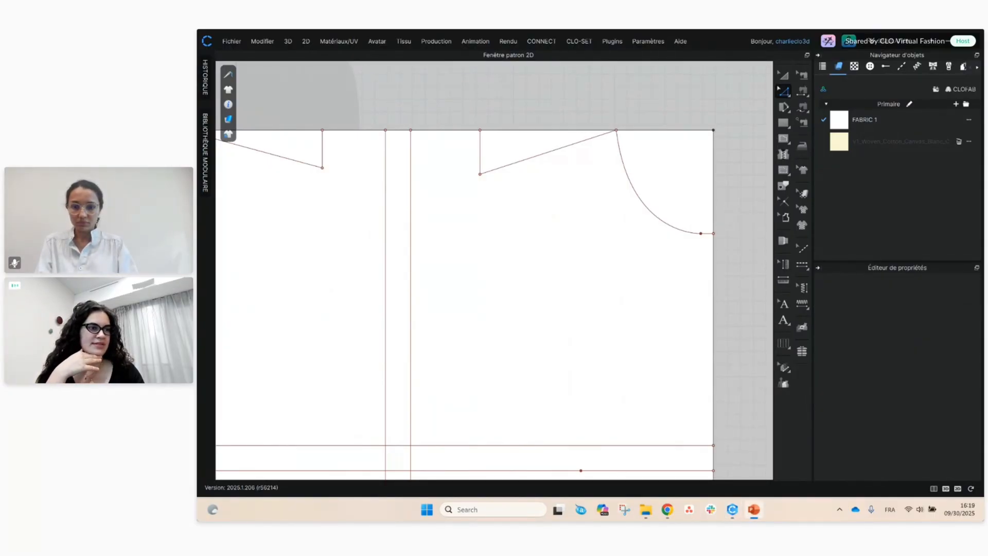
middle_click_drag(374, 227, 619, 254)
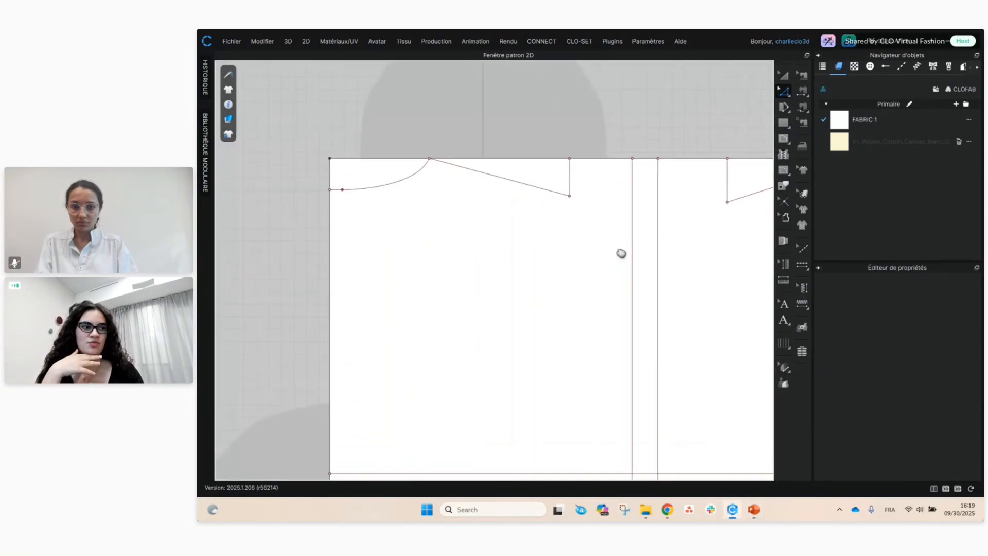
middle_click_drag(404, 152, 474, 160)
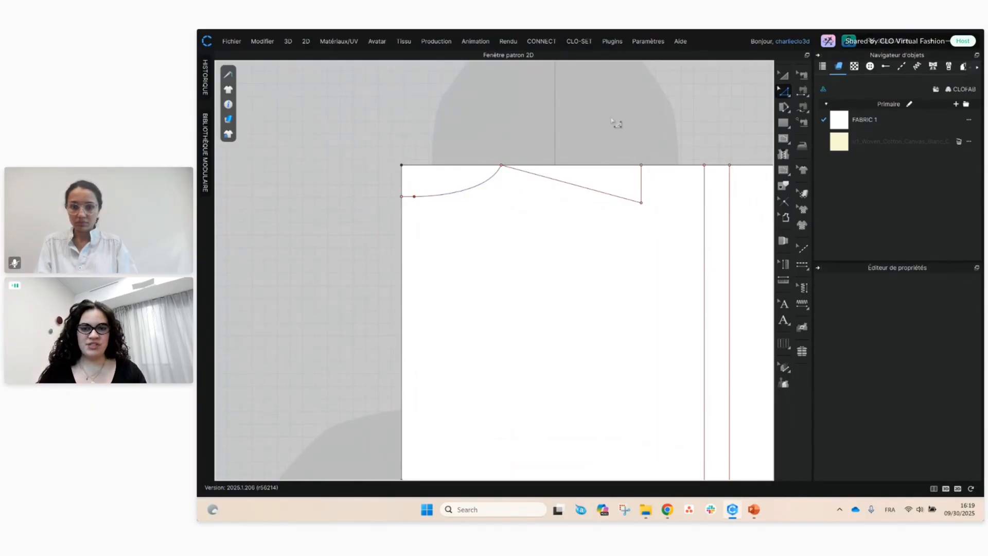
key("x")
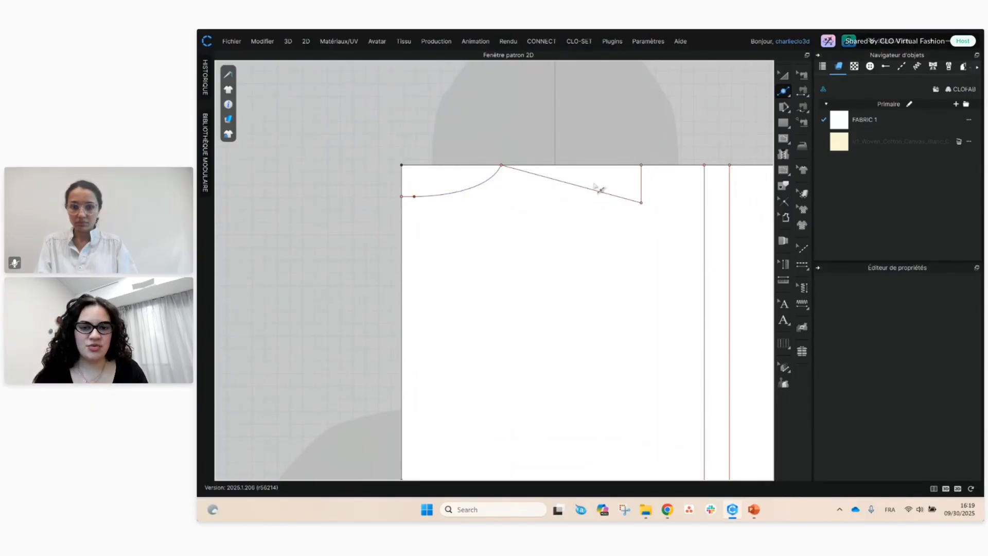
left_click(560, 181)
left_click_drag(598, 137, 587, 226)
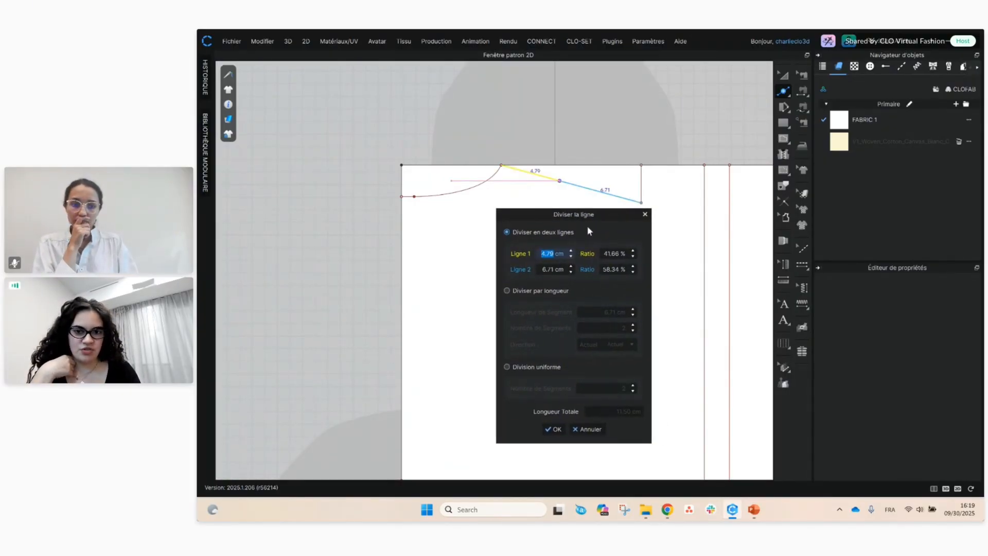
left_click(553, 428)
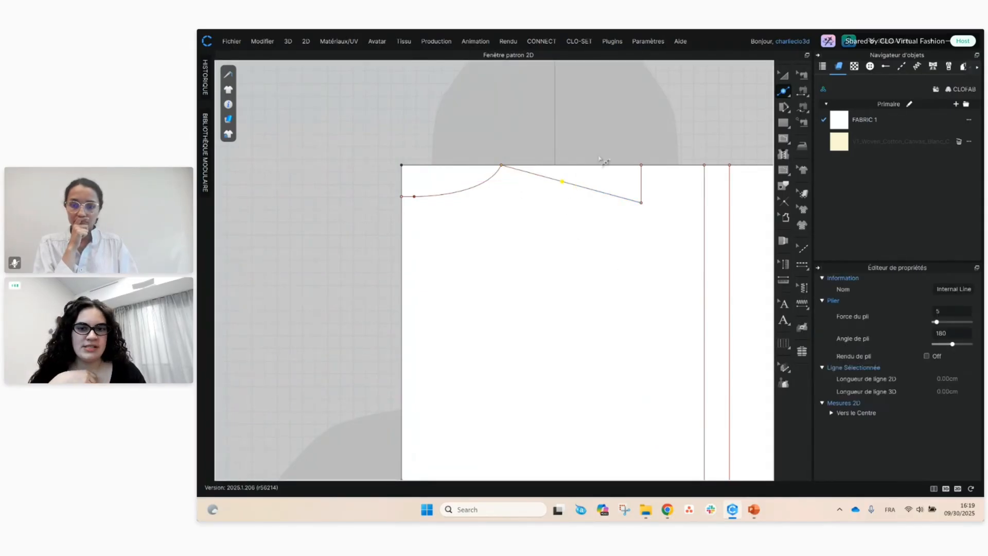
- Split the outer part of the back shoulder line 1.2 cm beyond the first split point
scroll(601, 161, "up", 4)
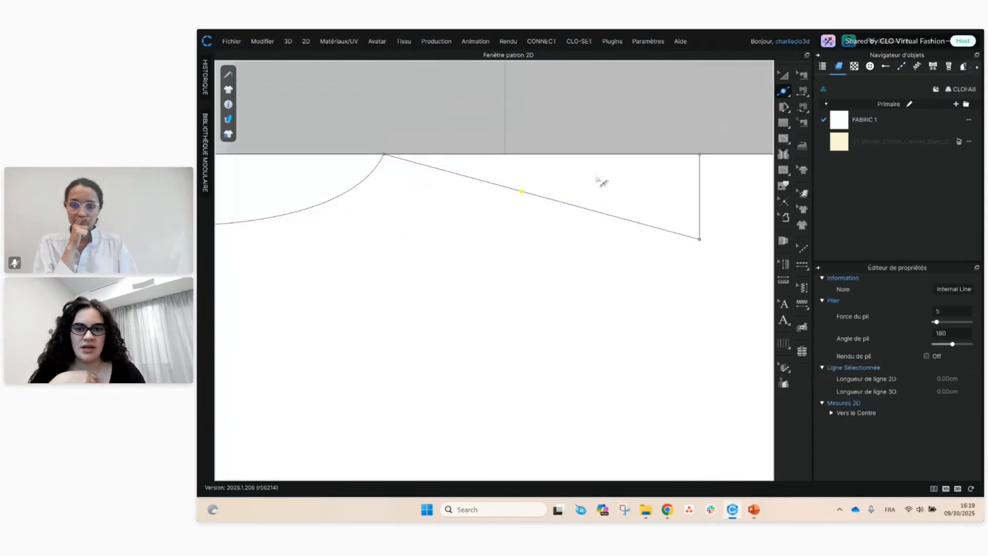
right_click(552, 200)
left_click_drag(603, 133, 572, 231)
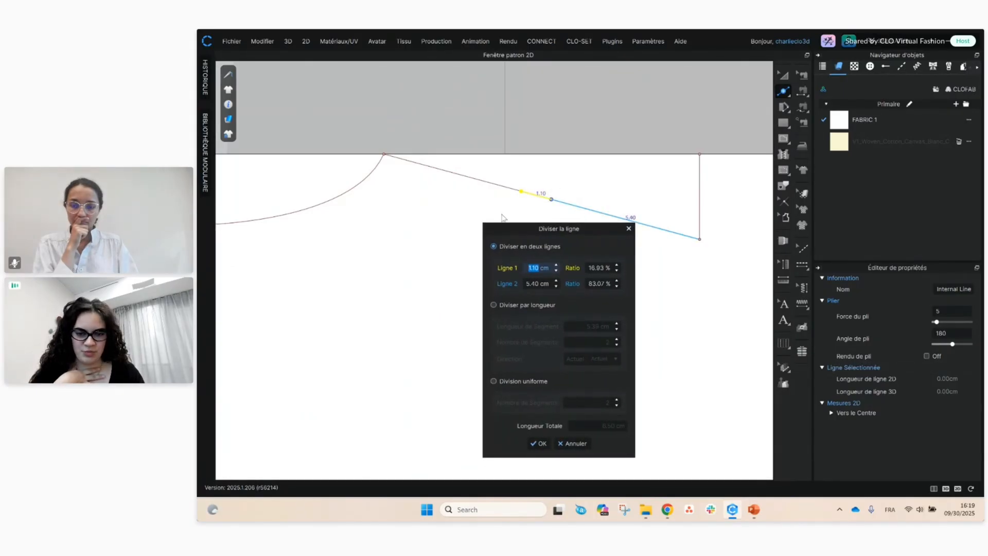
type("1.2")
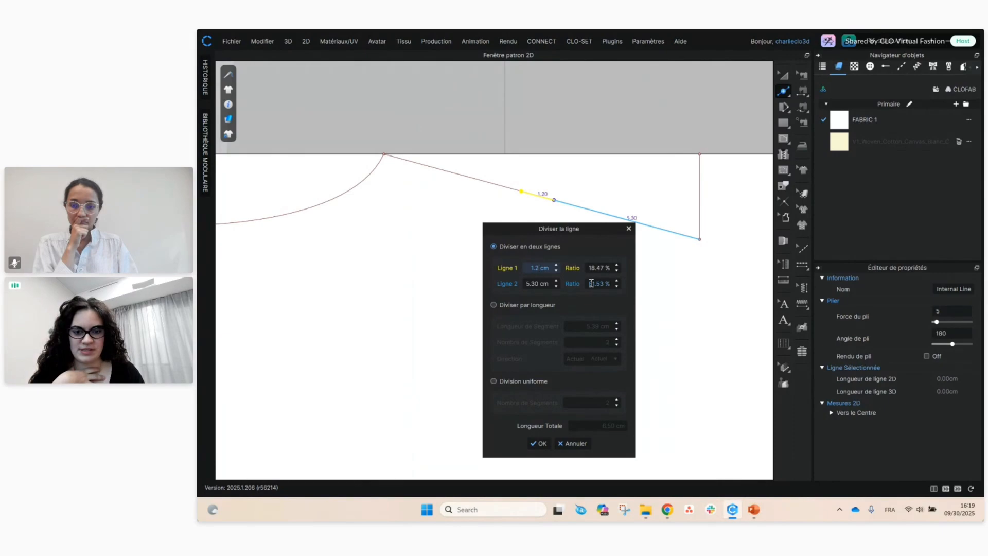
left_click(538, 443)
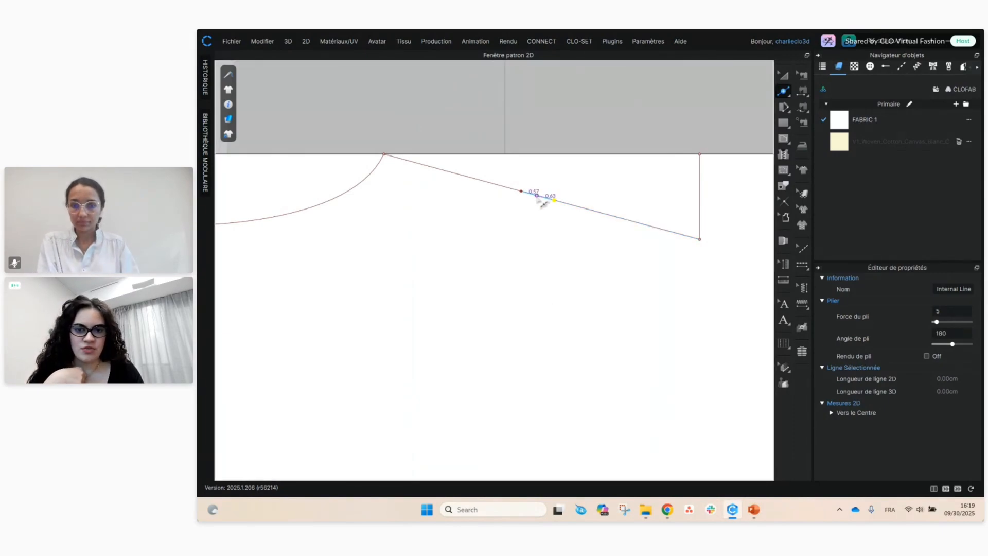
- Divide the 1.2 cm segment of the back shoulder line uniformly into 2 segments
left_click(538, 196)
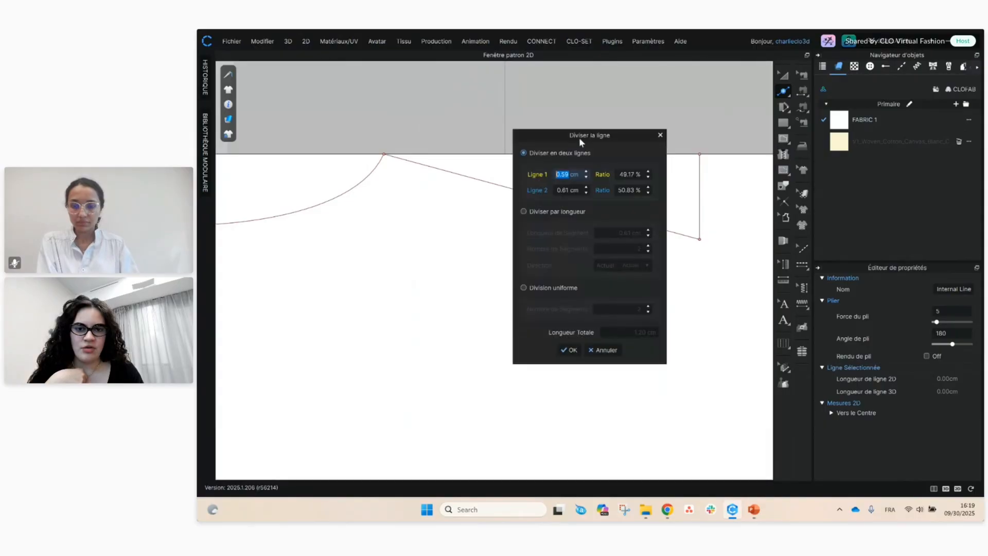
left_click_drag(578, 137, 677, 169)
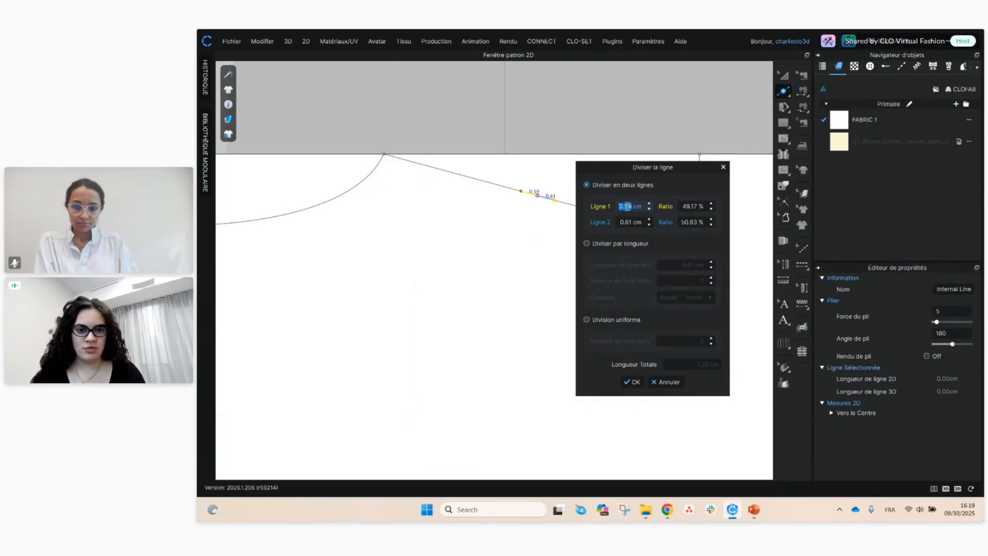
key("BackSpace")
type("0.6")
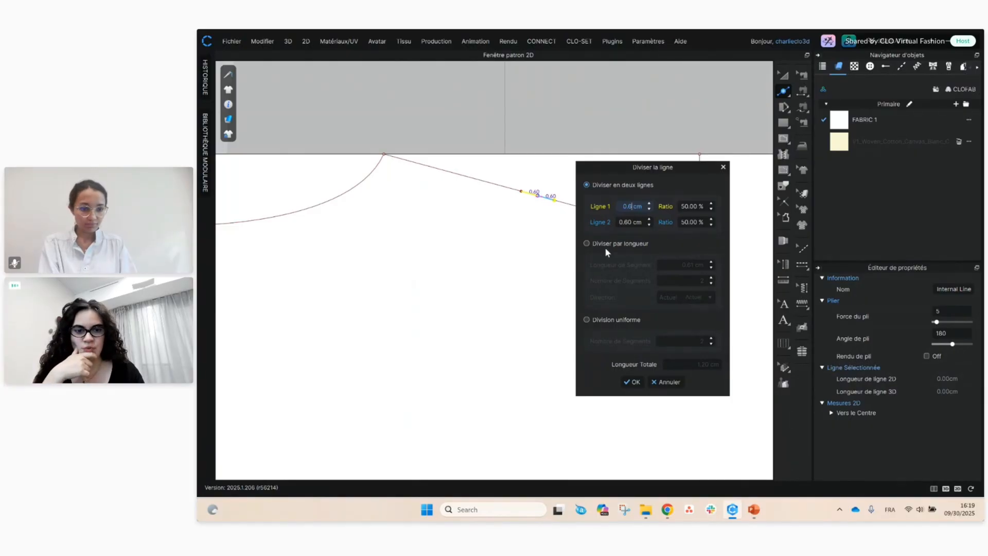
left_click(587, 244)
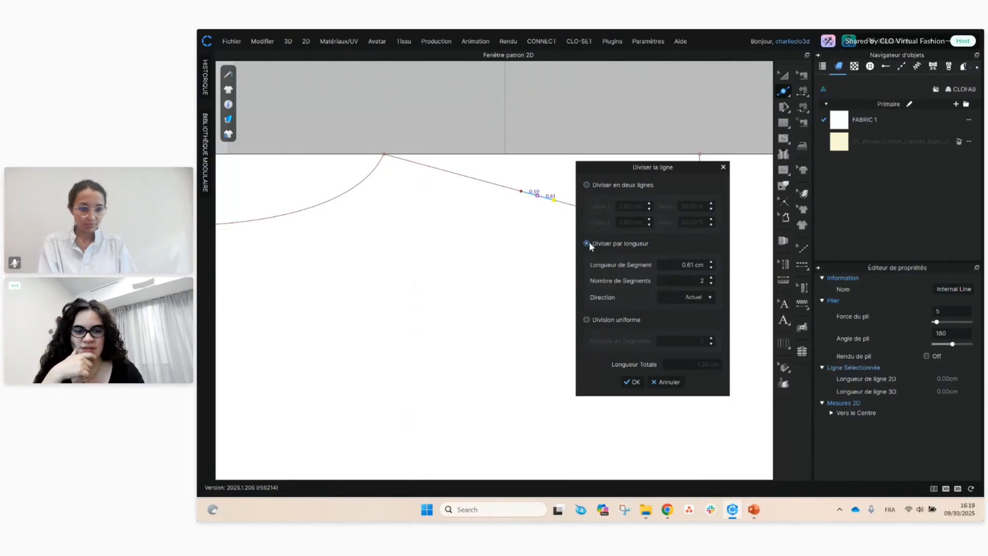
left_click(587, 320)
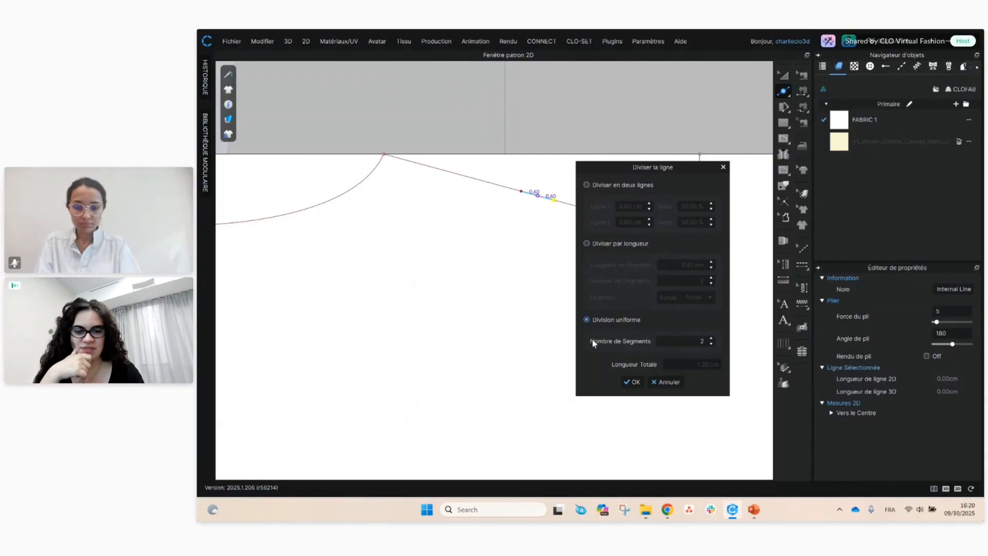
left_click(710, 338)
left_click(710, 338)
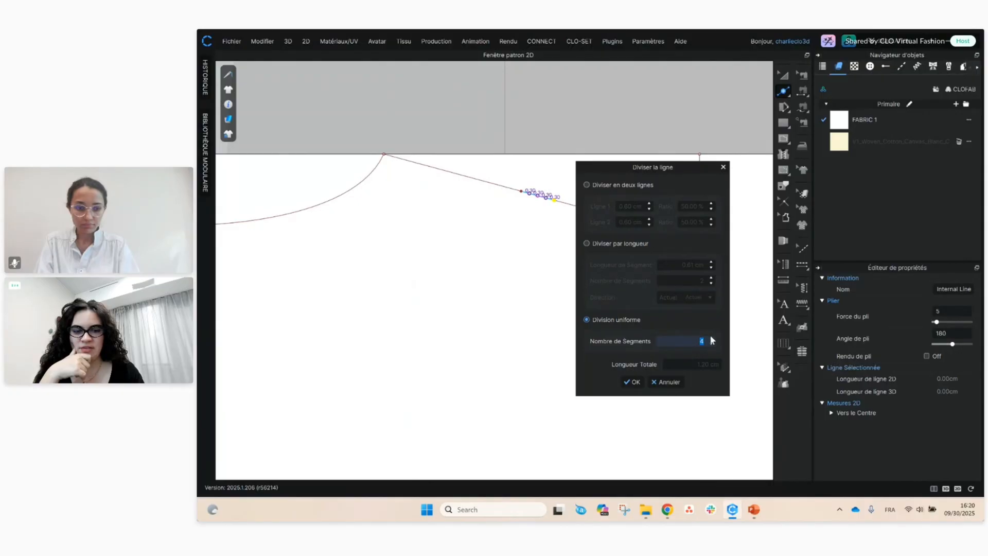
left_click(711, 344)
left_click(711, 343)
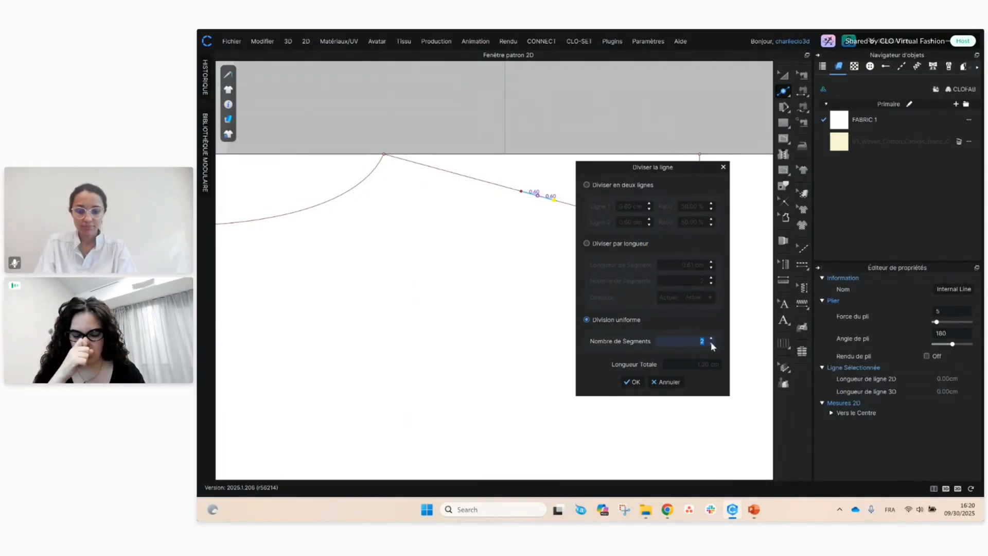
left_click(633, 381)
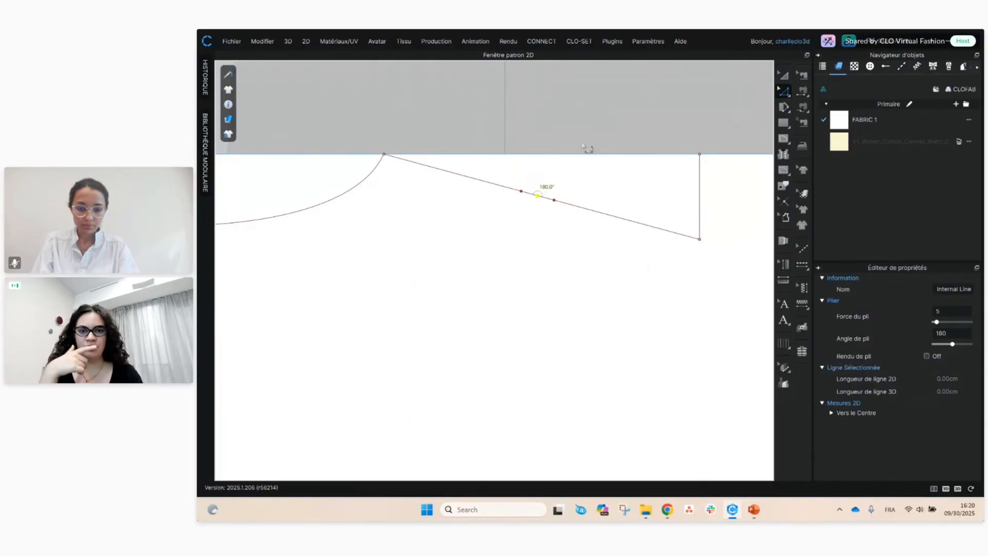
left_click(781, 76)
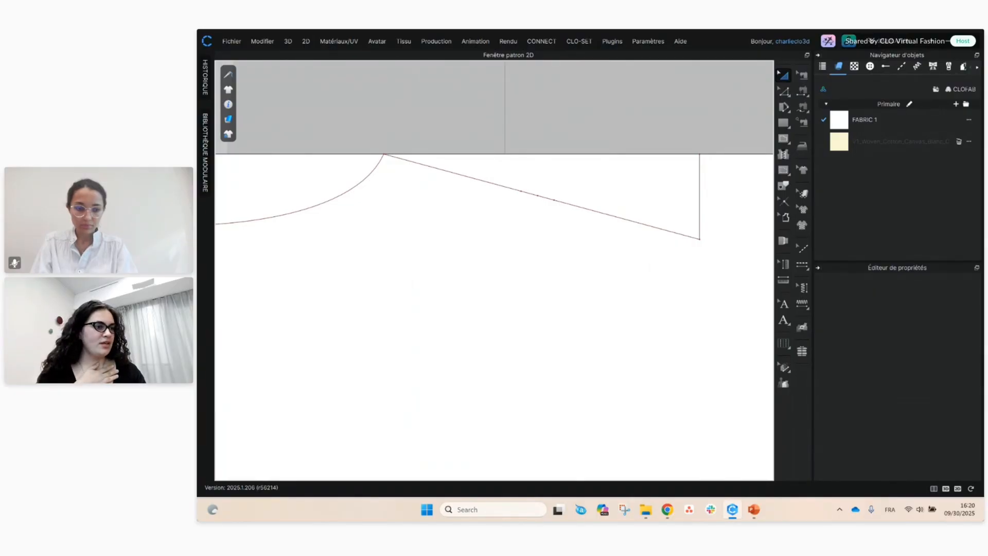
key("alt+Tab")
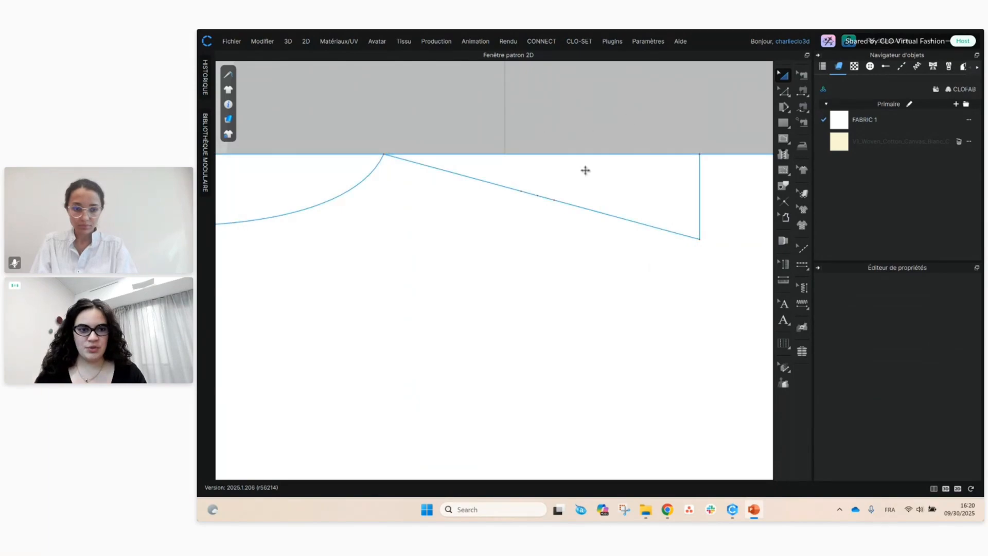
left_click(643, 135)
- Add a 9 cm internal line perpendicular on the local axis from the midpoint of the 1.2 cm back shoulder segment, inverted to run down into the pattern
key("z")
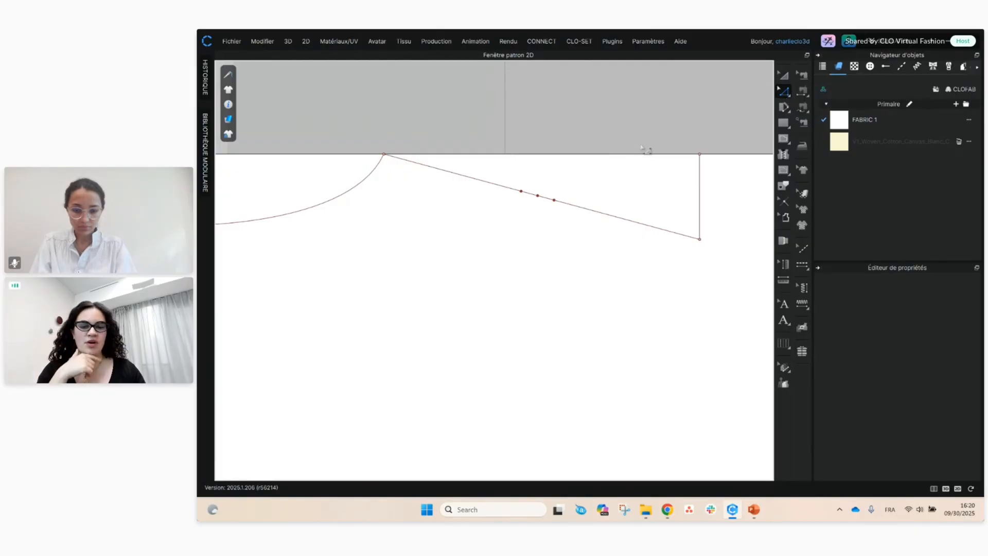
right_click(537, 196)
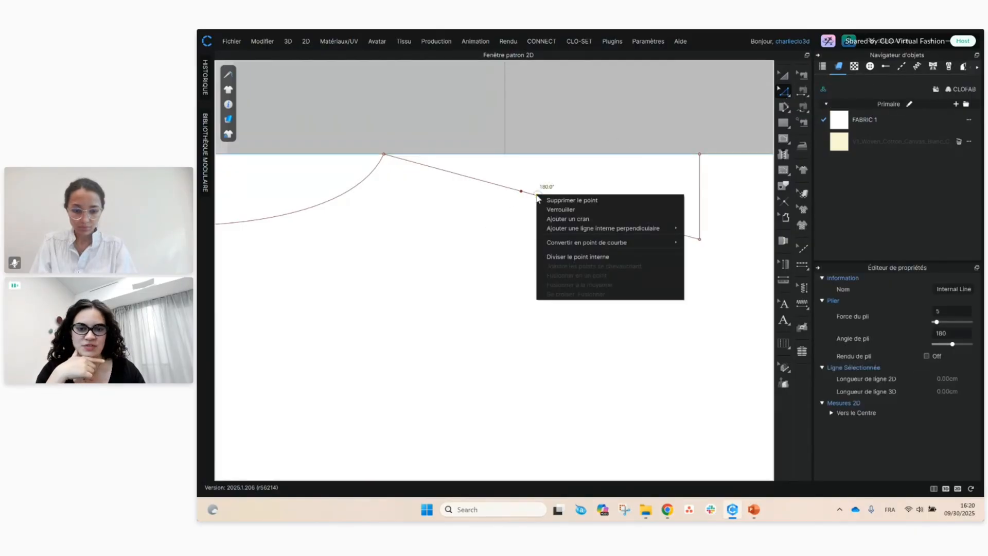
mouse_move(650, 230)
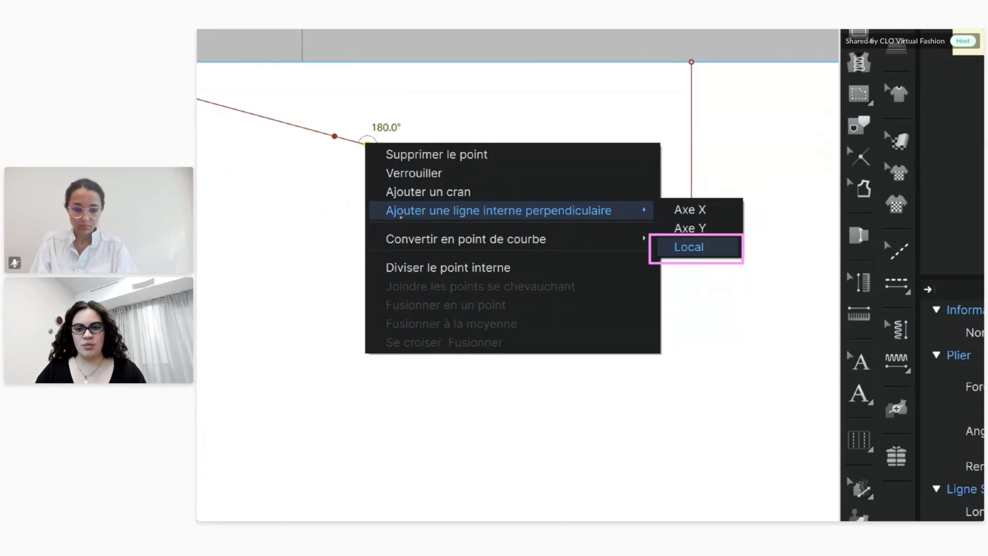
right_click(538, 195)
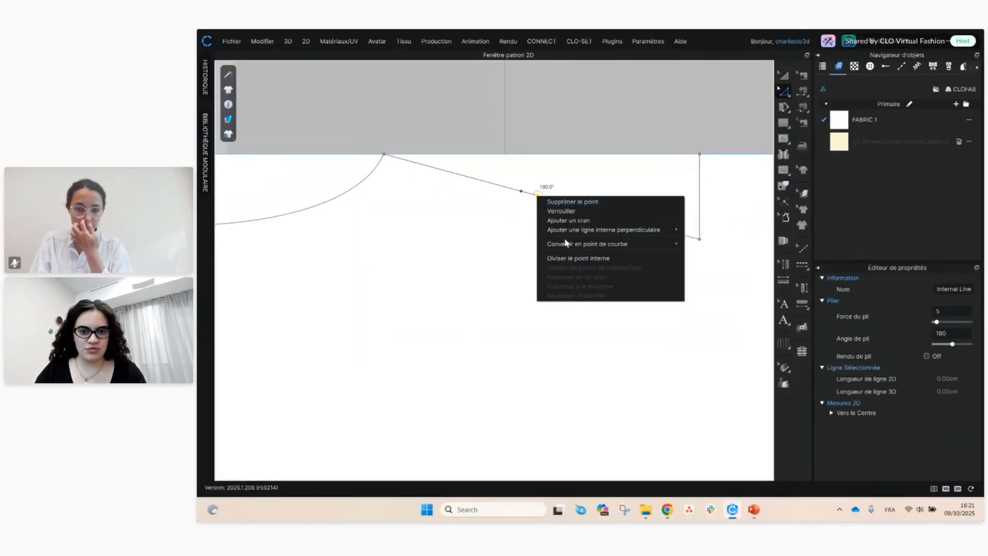
mouse_move(570, 228)
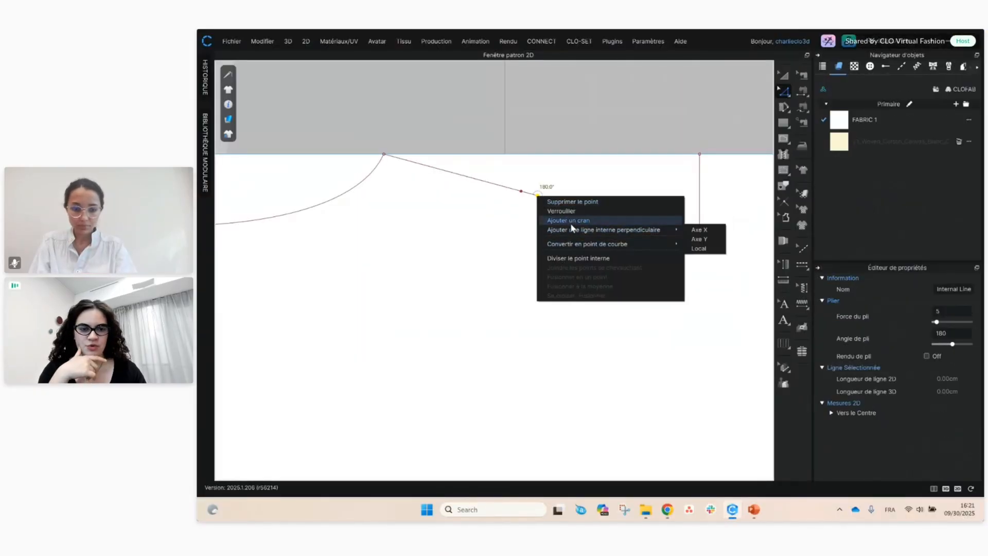
left_click(698, 248)
left_click_drag(634, 187, 562, 235)
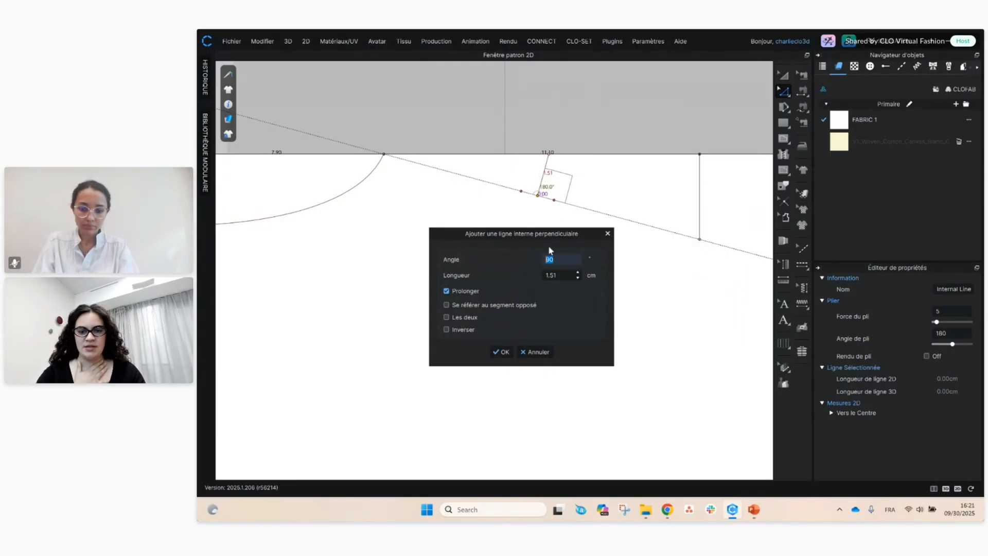
left_click_drag(548, 234, 623, 268)
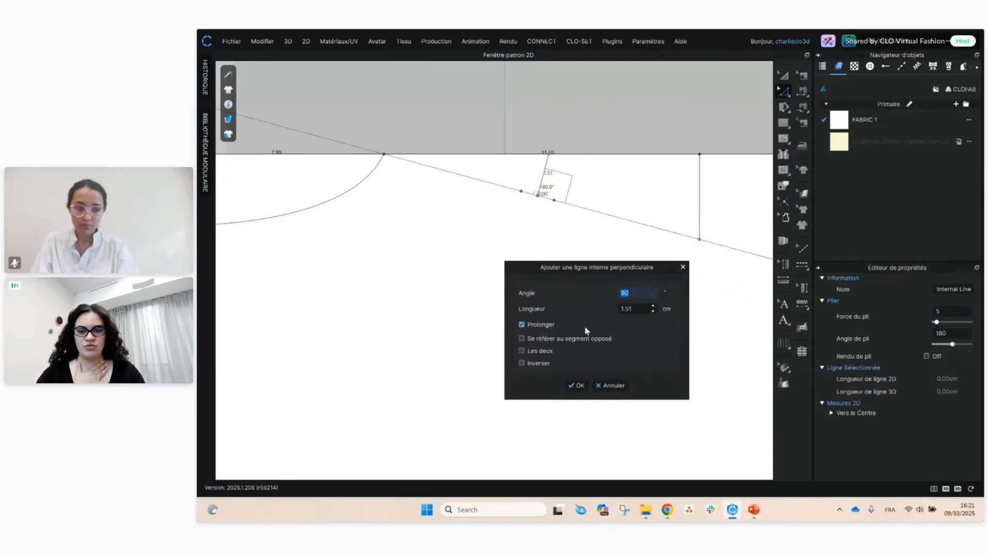
left_click(522, 363)
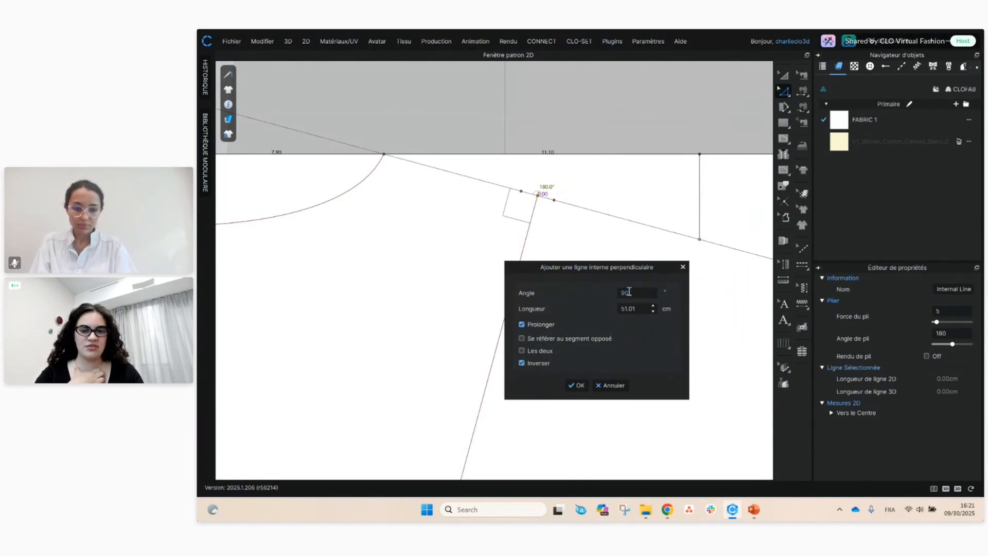
left_click(637, 309)
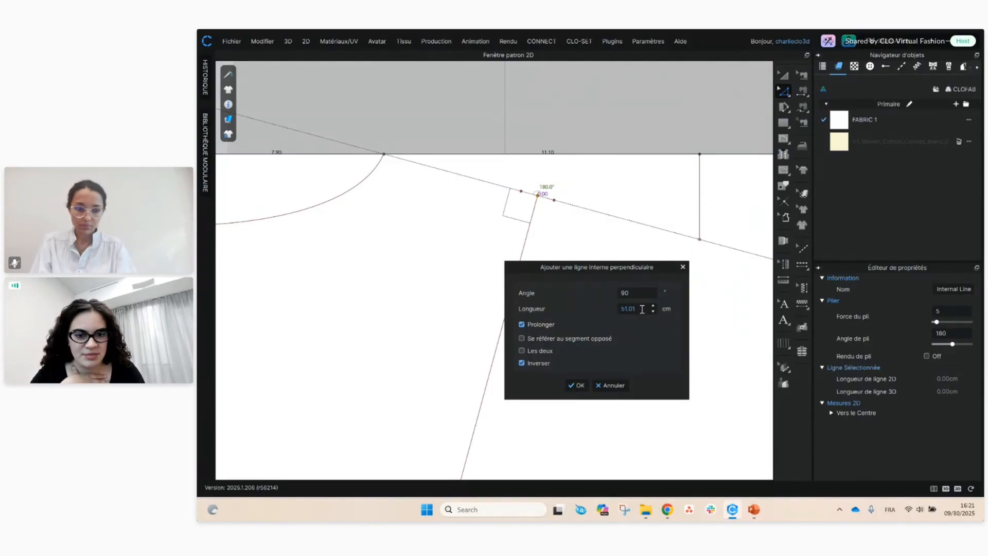
double_click(642, 309)
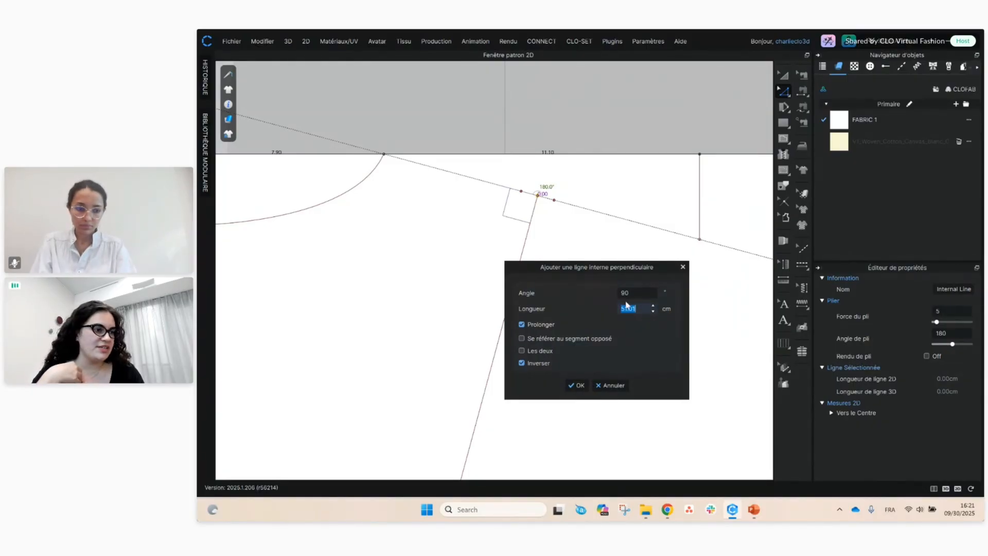
type("9")
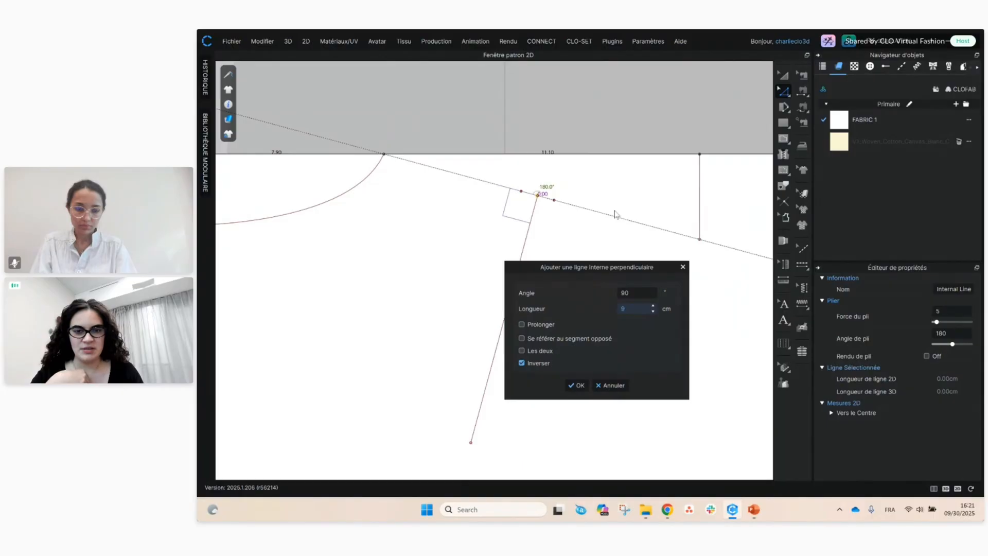
left_click(580, 386)
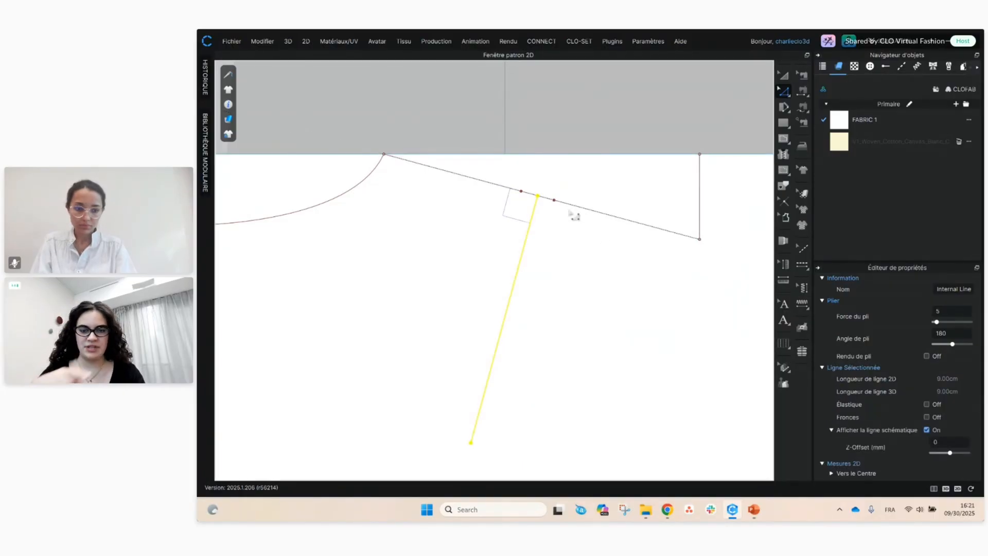
- Draw both dart legs as one internal line from the neck-side split point through the perpendicular's lower end to the outer split point
middle_click_drag(570, 333, 590, 284)
left_click(581, 278)
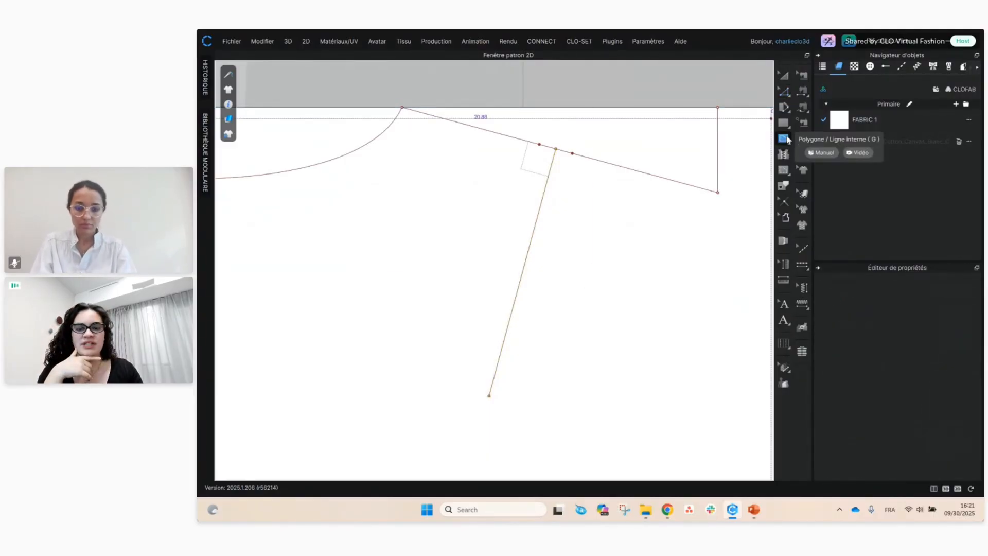
left_click(786, 139)
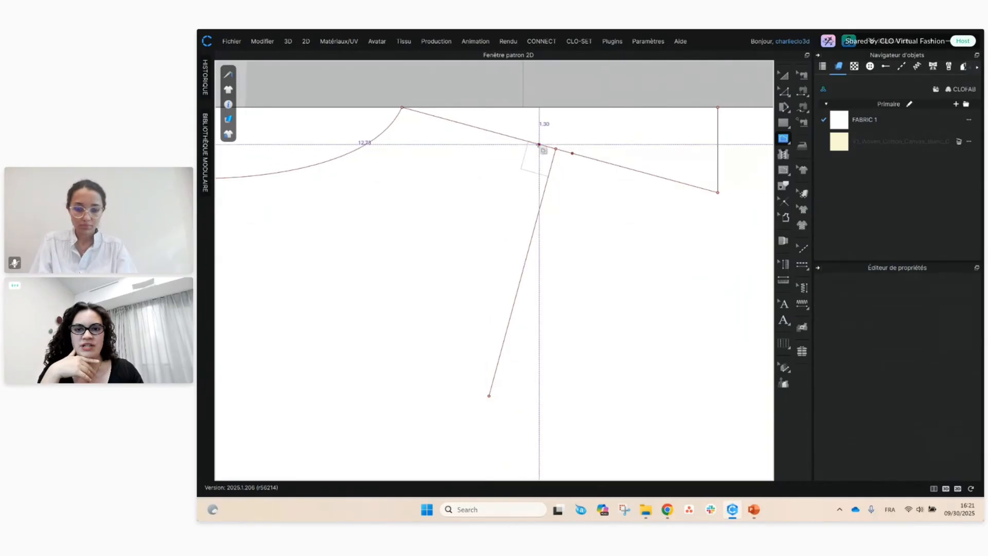
left_click(539, 144)
left_click(489, 395)
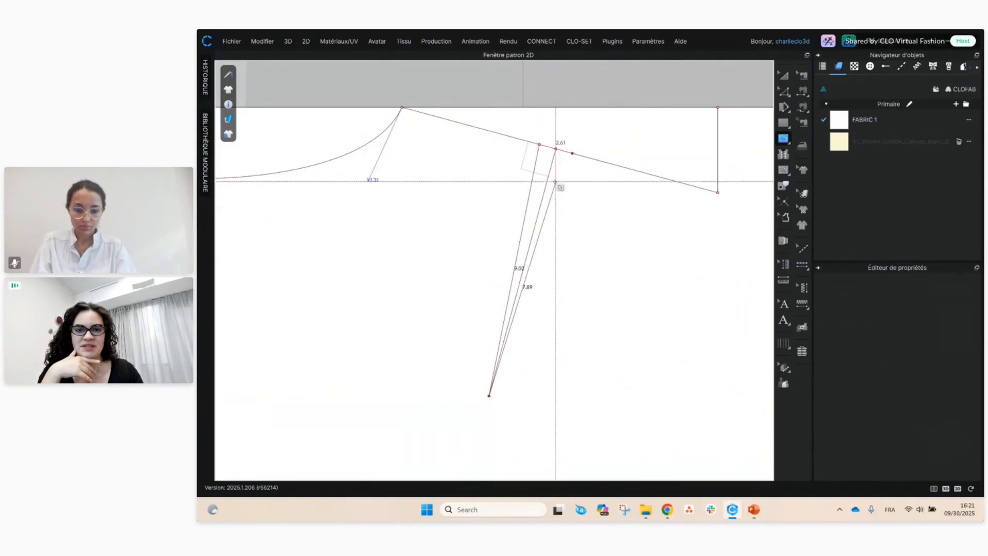
left_click(573, 153)
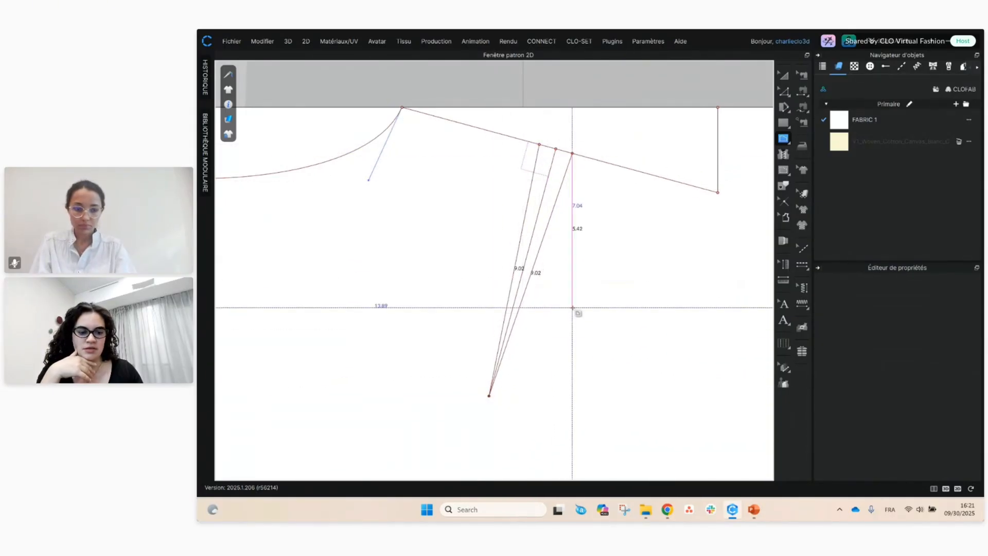
key("Return")
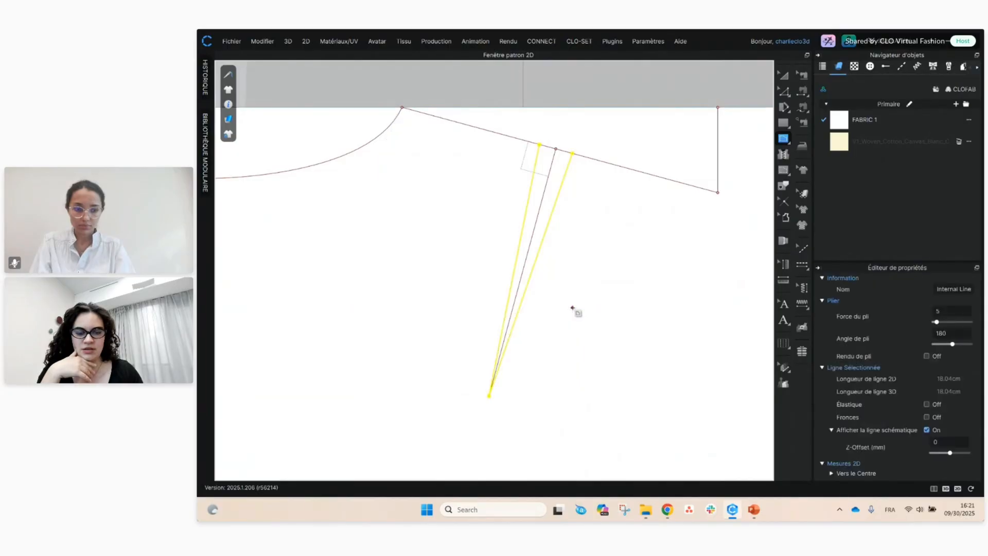
left_click(786, 92)
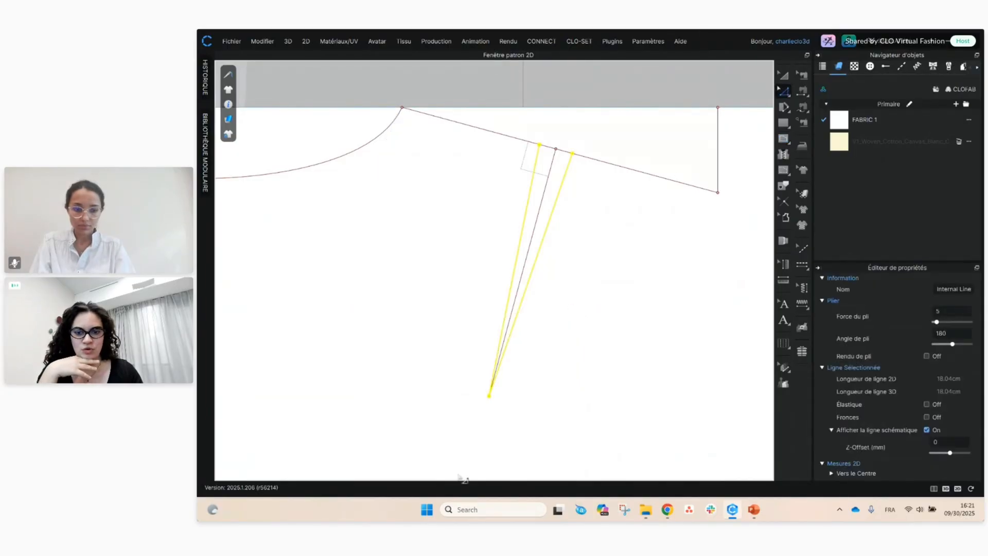
left_click(529, 395)
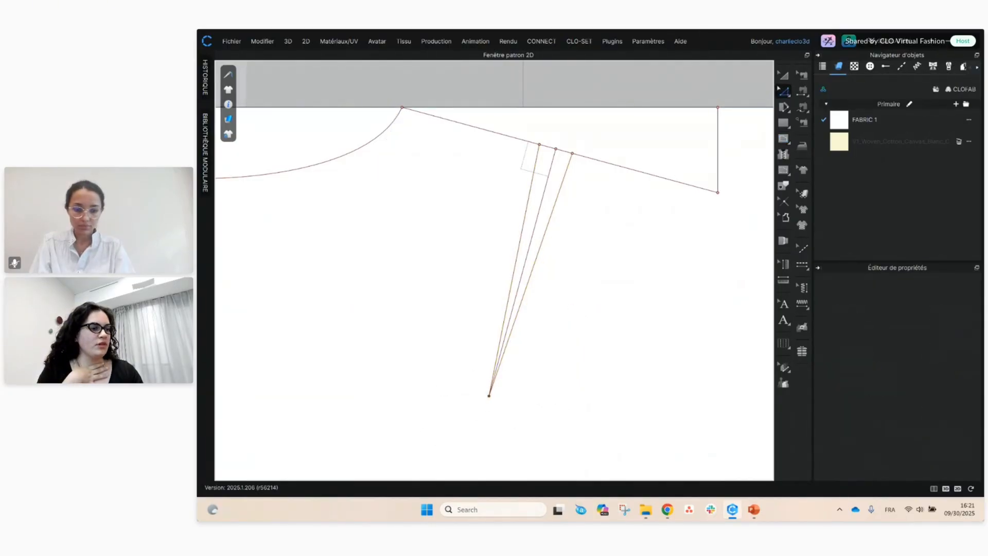
- Split the internal points at the outer shoulder end, the three dart-opening points and the dart tip
key("alt+Tab")
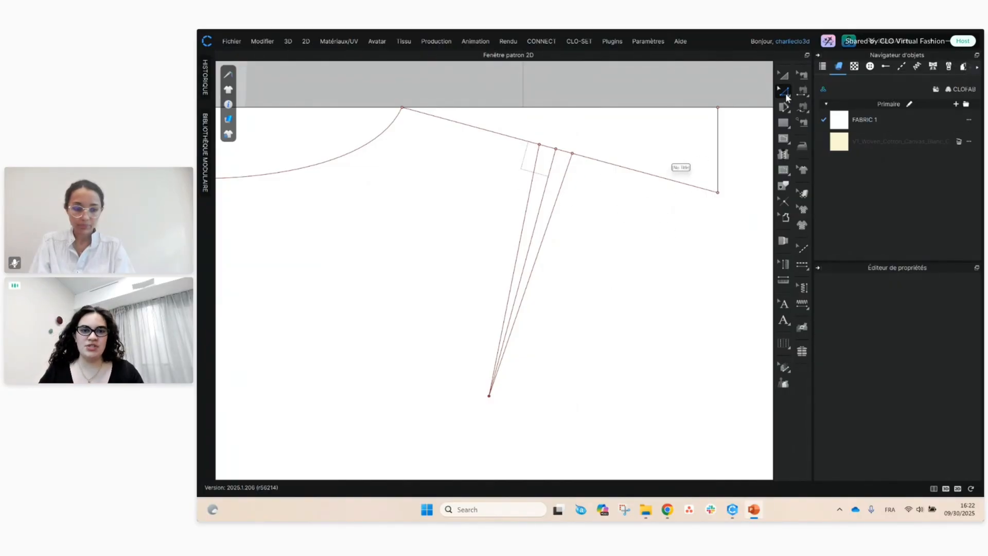
left_click(785, 94)
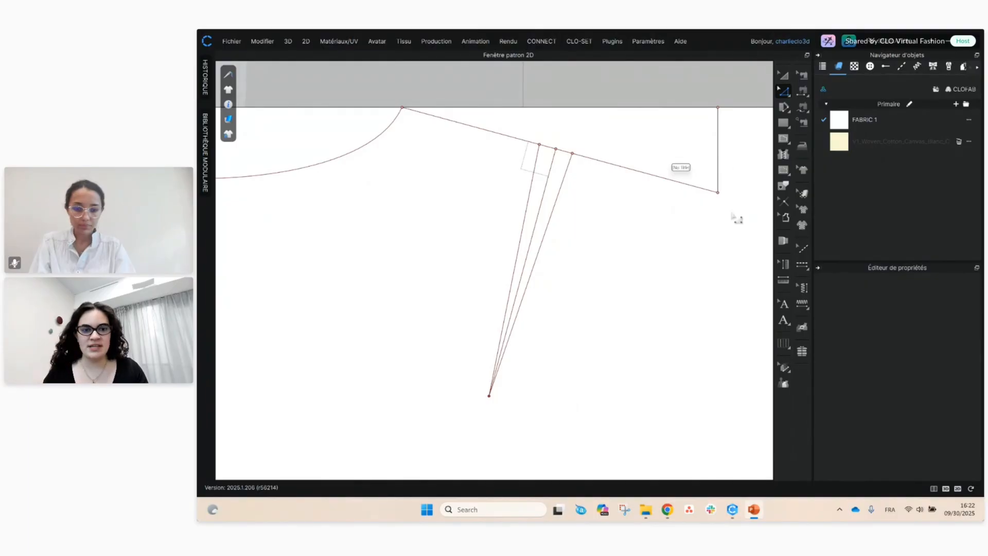
left_click(718, 193)
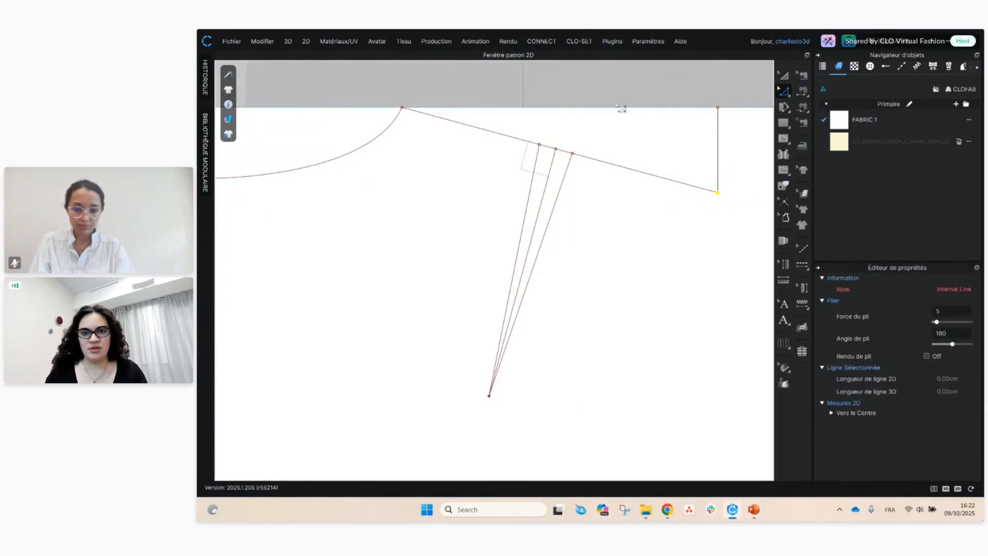
left_click_drag(531, 129, 598, 167)
left_click_drag(476, 372, 536, 437)
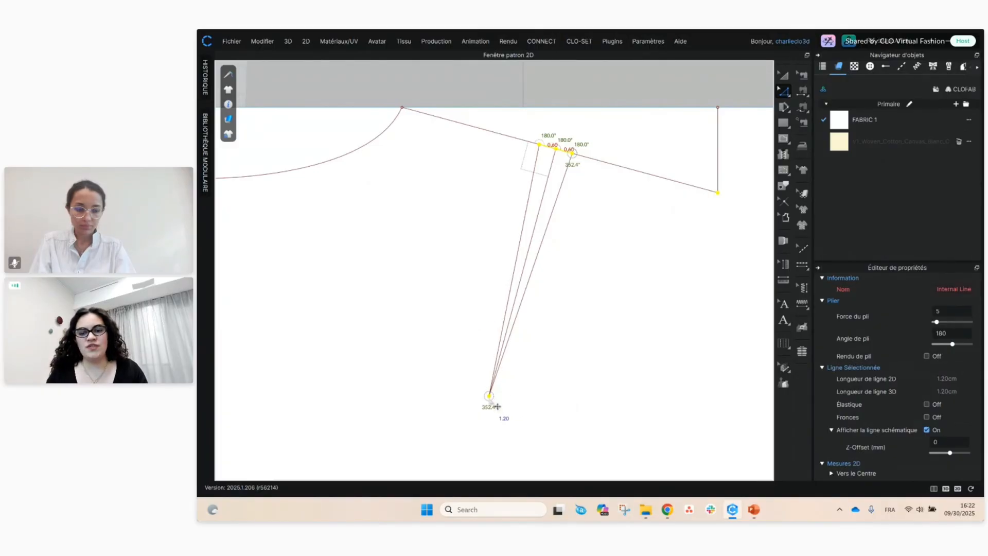
right_click(490, 397)
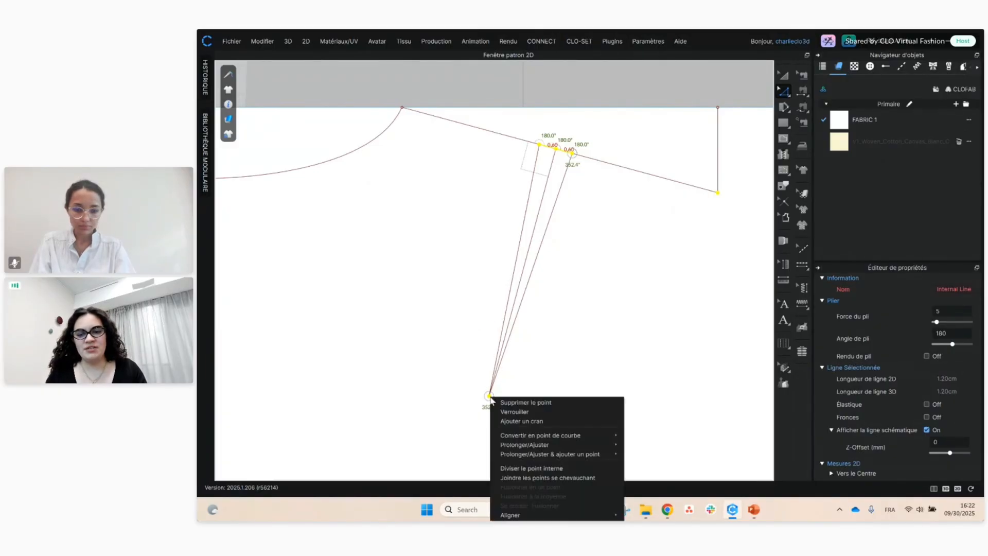
left_click(555, 472)
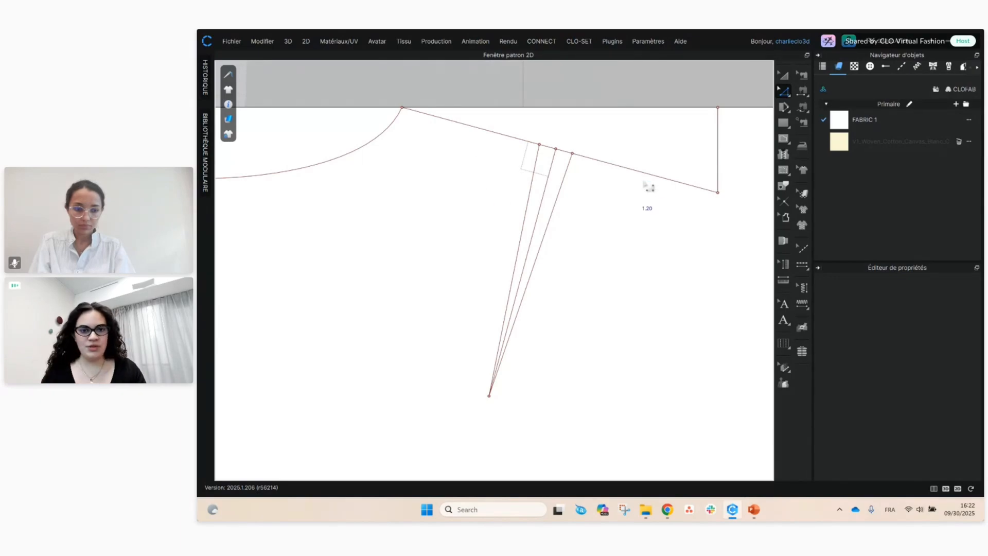
- Convert the 3 cm vertical line, outer shoulder segment, both 0.6 cm dart-opening segments, dart legs and dart centre line into baselines
left_click(721, 175)
left_click(681, 192, "shift")
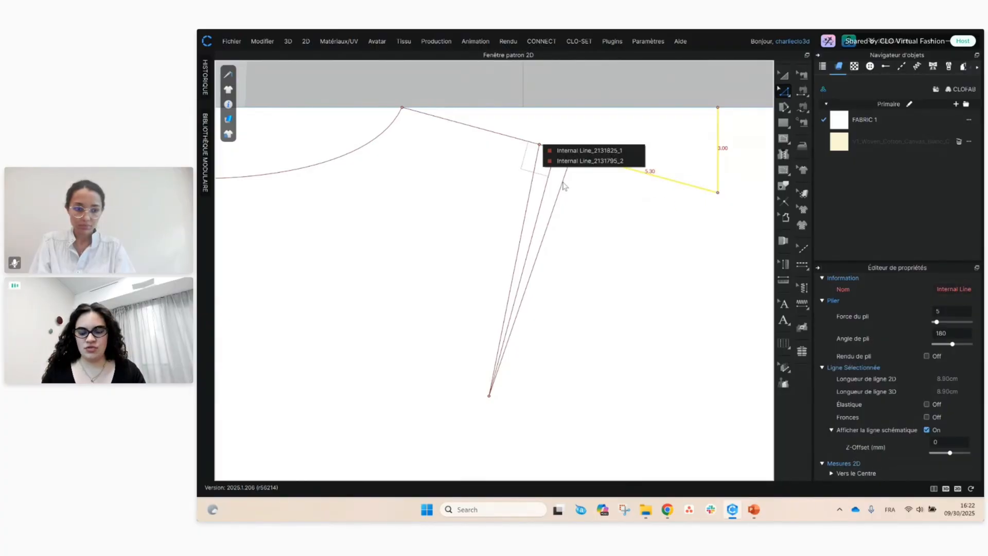
left_click(561, 187, "shift")
left_click(550, 172, "shift")
left_click(541, 154, "shift")
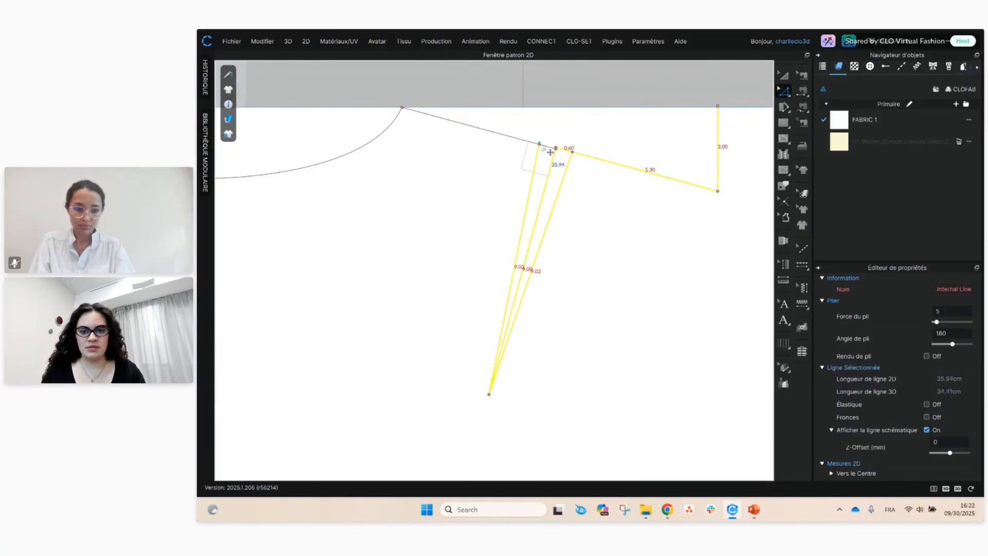
left_click(549, 149, "shift")
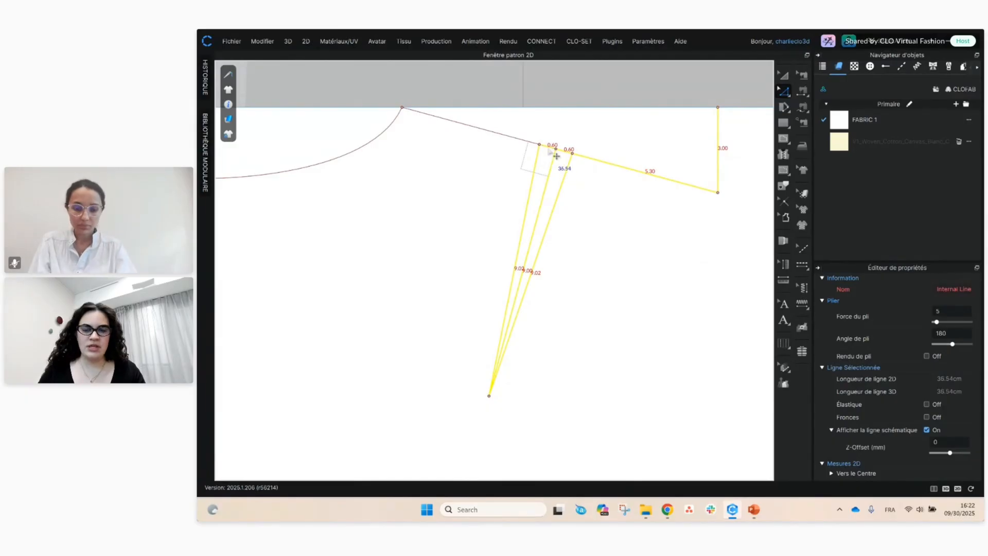
right_click(549, 148)
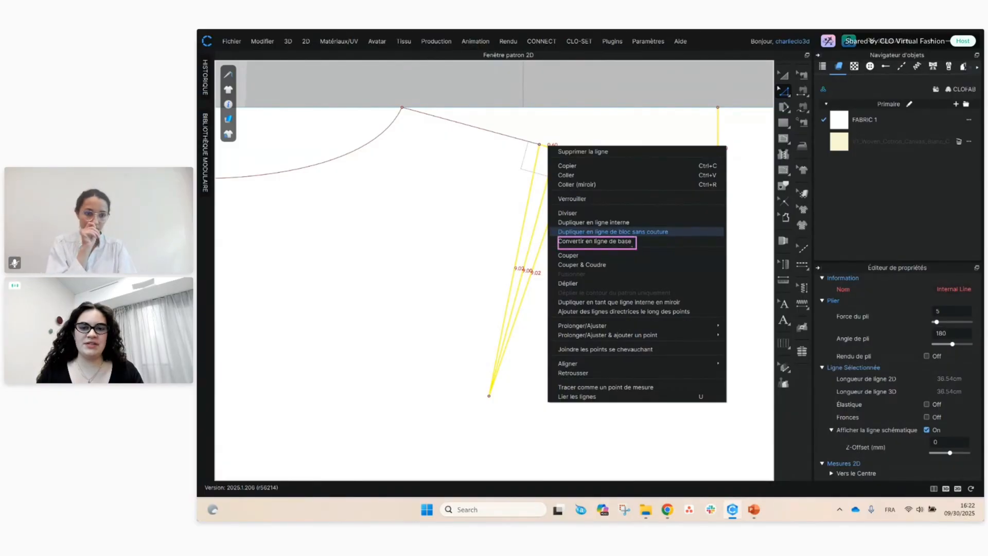
key("Escape")
right_click(603, 163)
left_click(679, 257)
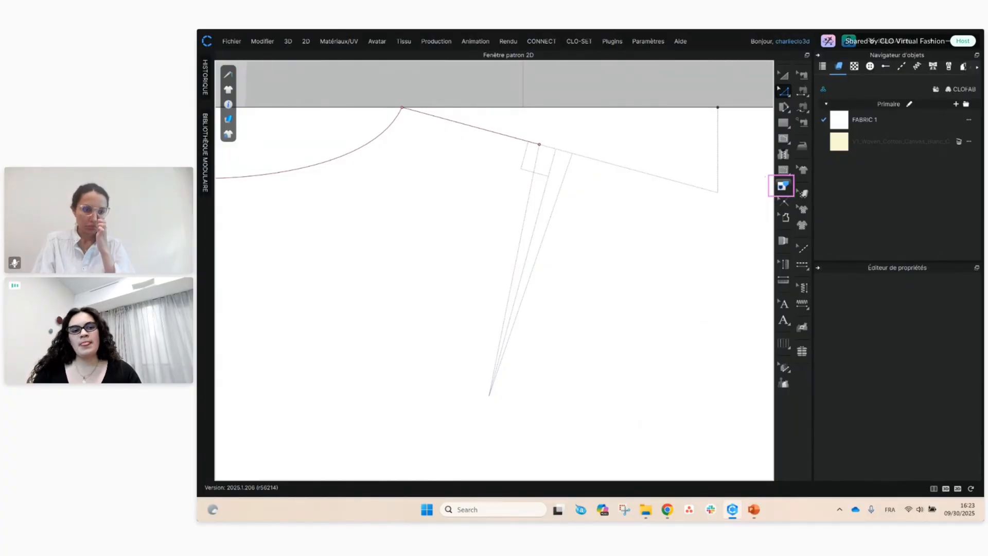
- Trace the outer back shoulder segment, both dart-opening segments and the neck-side dart leg from baselines into internal lines
left_click(782, 186)
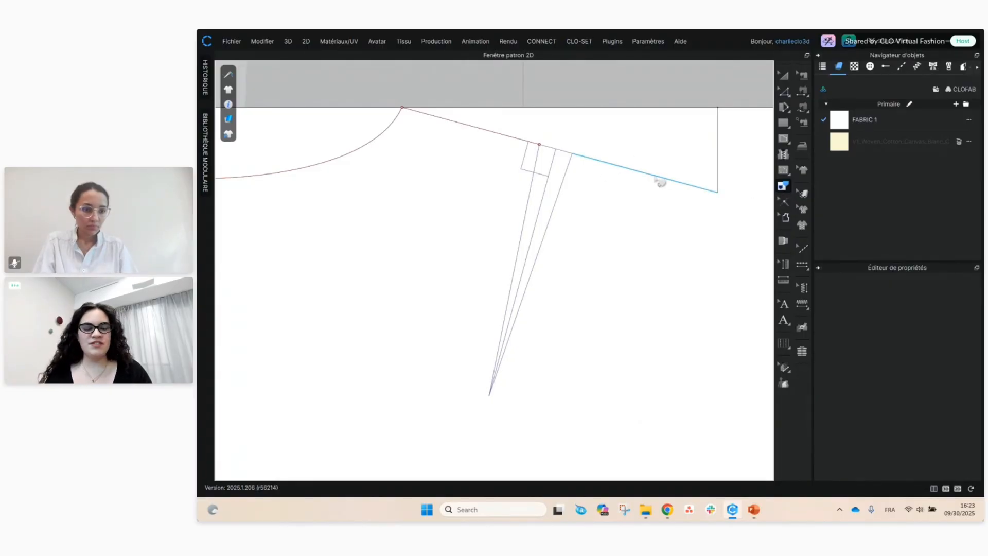
left_click(628, 169)
left_click(568, 153, "shift")
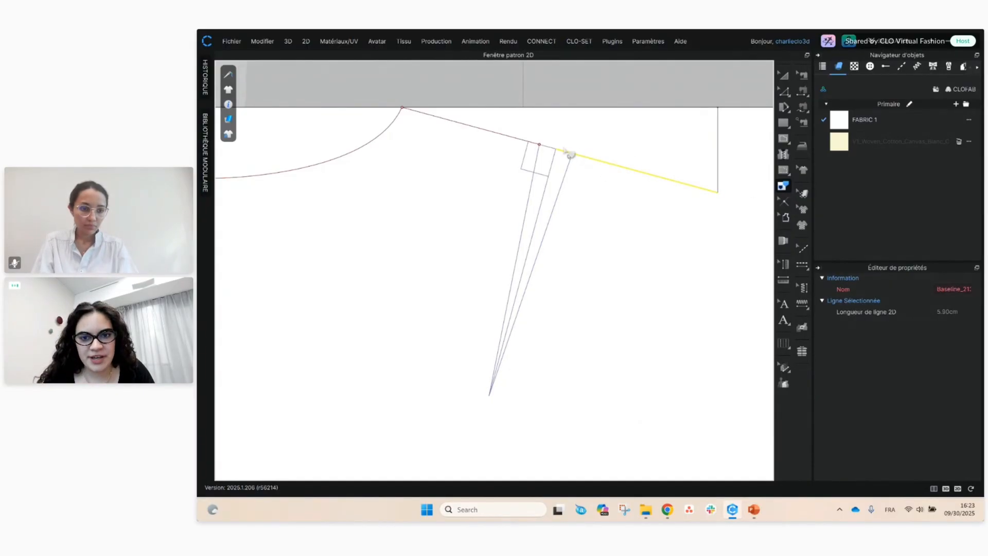
left_click(551, 147, "shift")
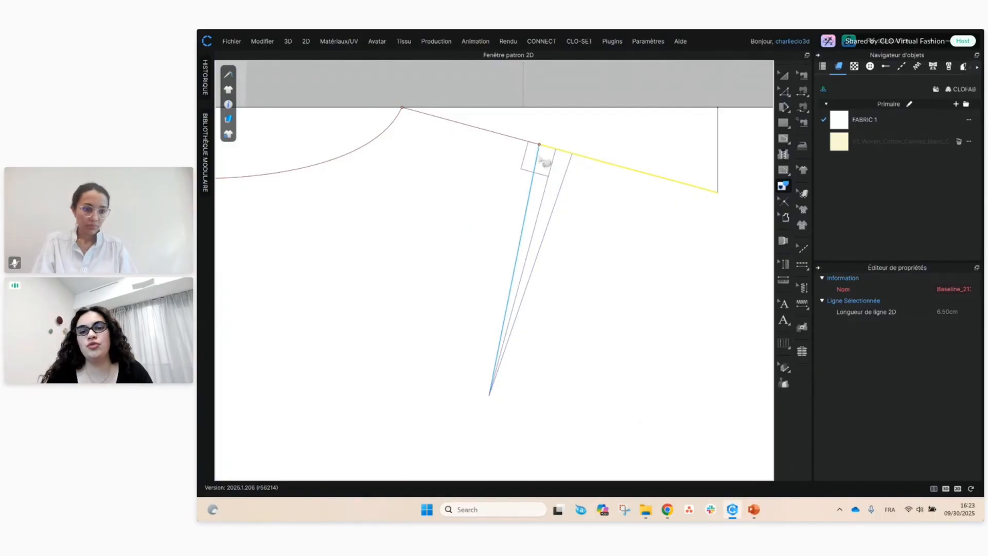
left_click(537, 160, "shift")
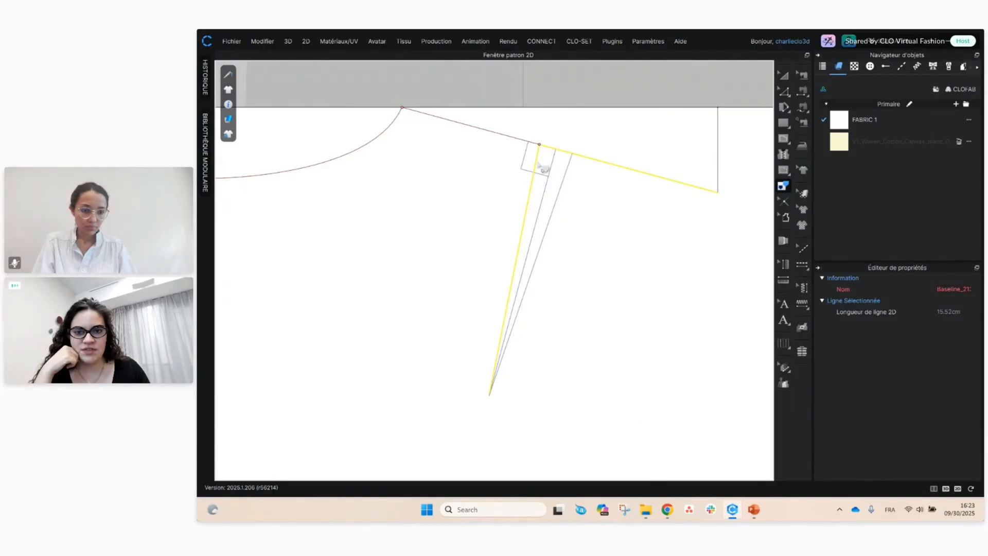
right_click(537, 161)
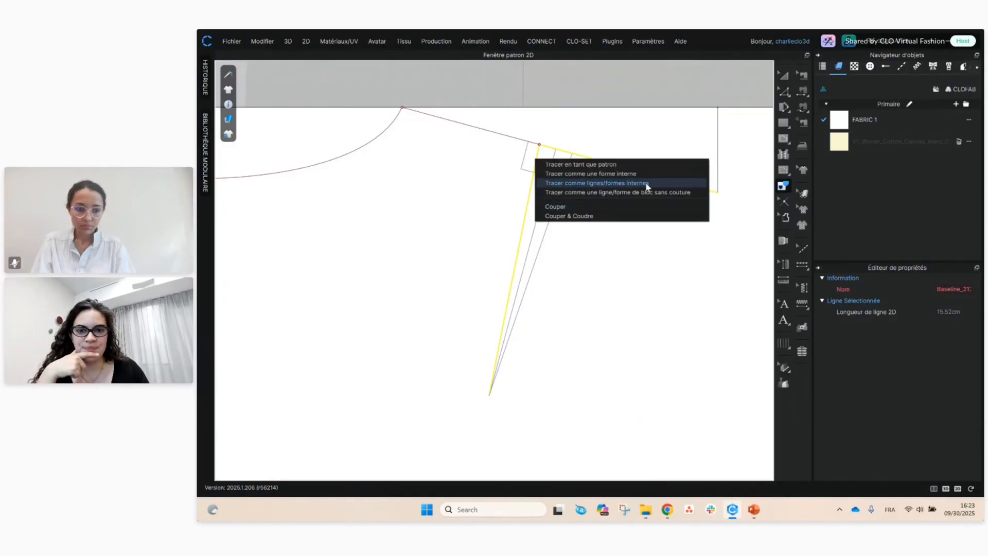
left_click(647, 187)
left_click(592, 205)
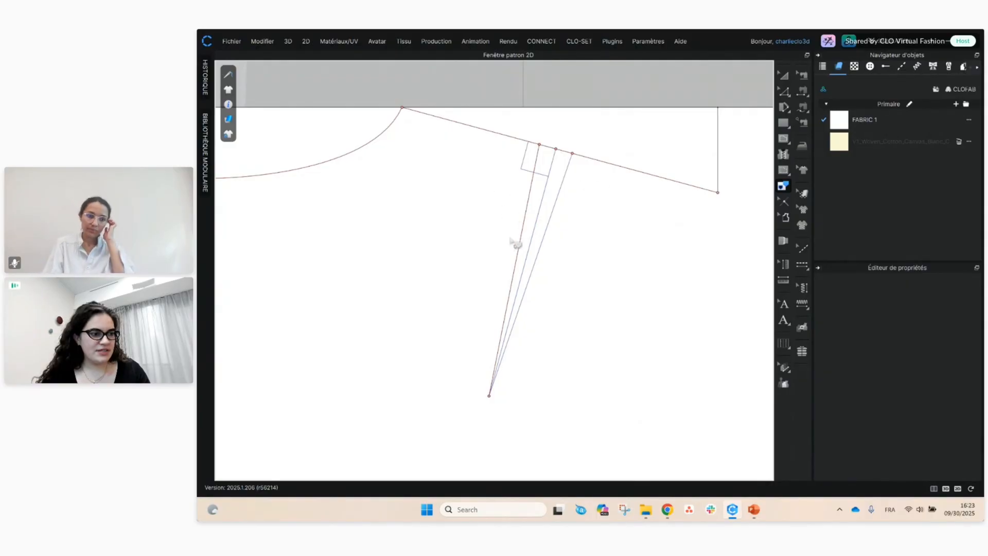
- Rotate the traced shoulder segments and neck-side dart leg around the dart tip until the leg lies on the outer dart leg
left_click(783, 91)
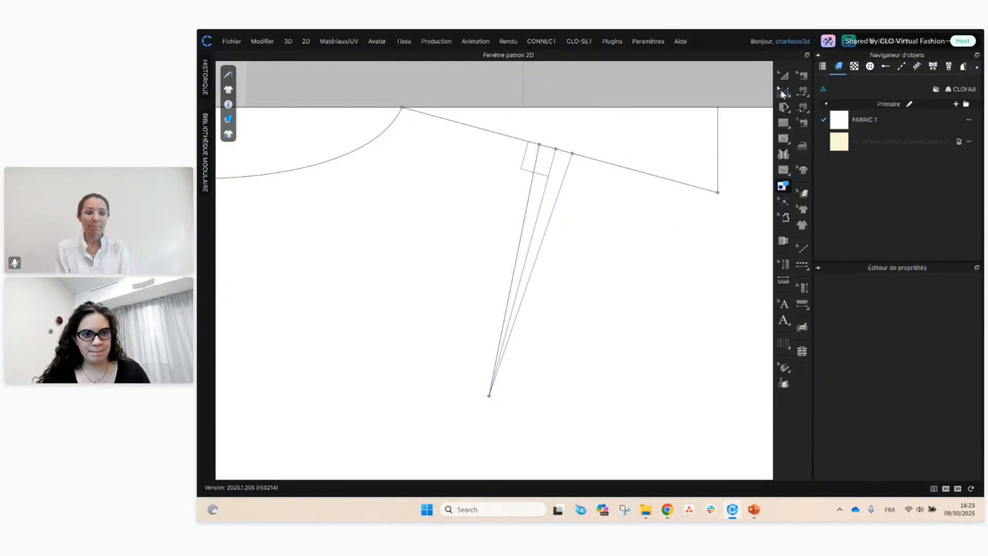
left_click(606, 164)
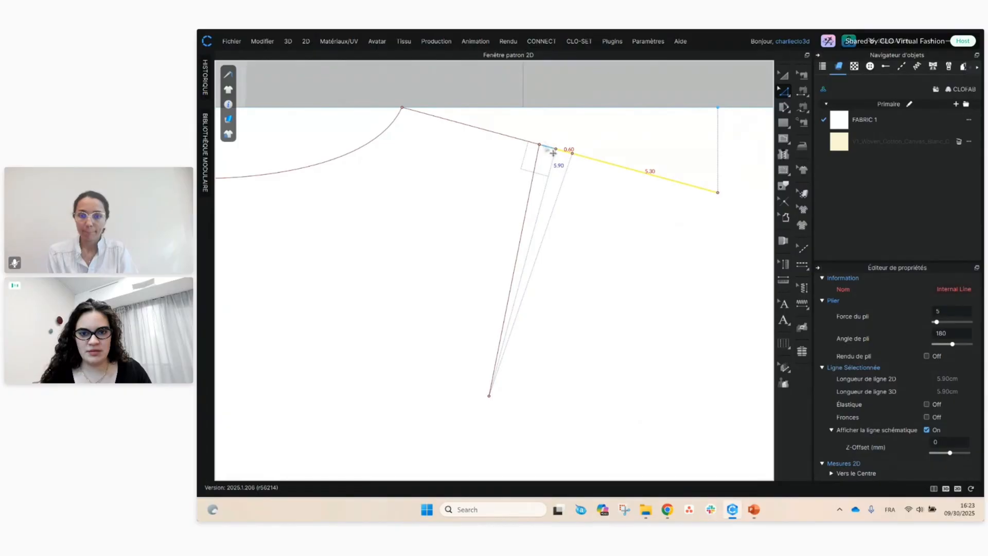
left_click(546, 146, "shift")
left_click(537, 151, "shift")
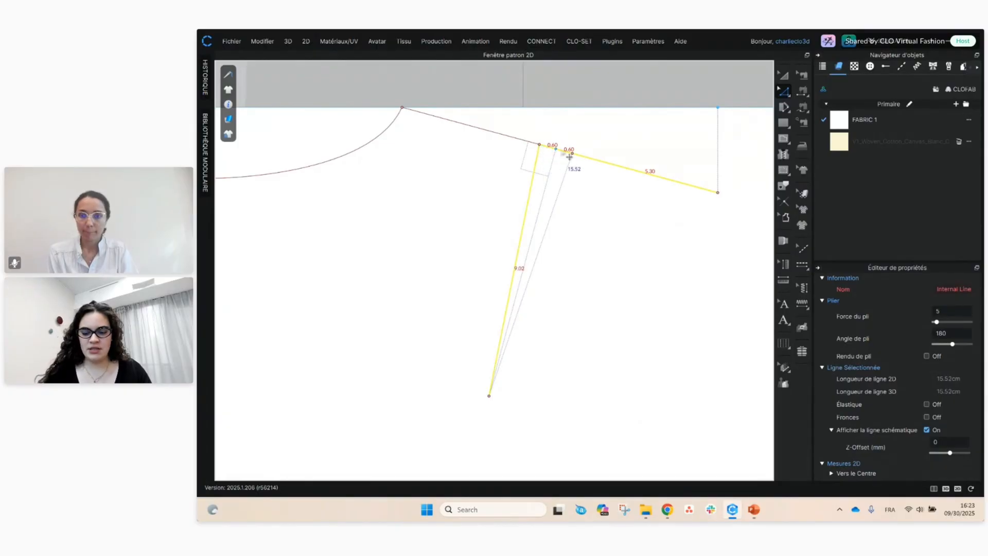
left_click(785, 77)
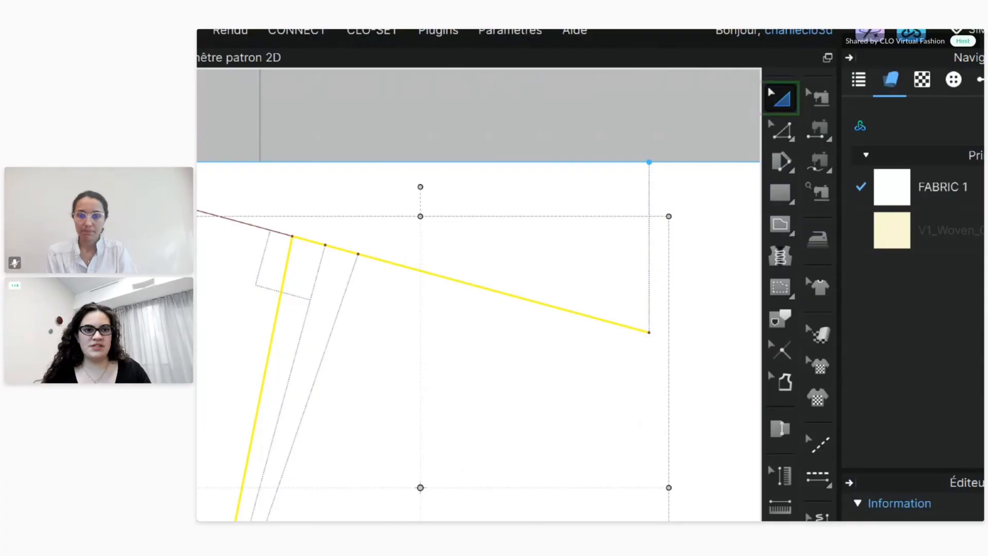
left_click(785, 76)
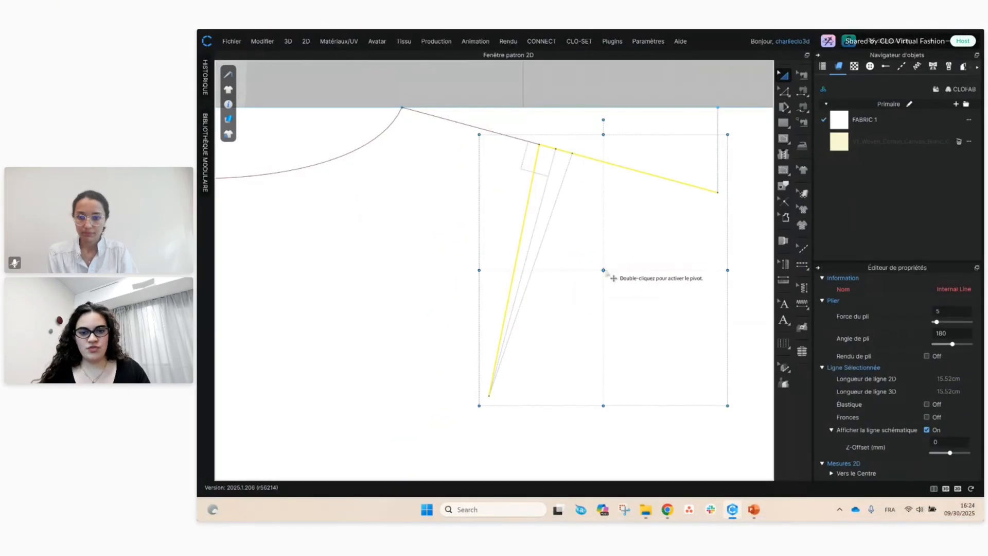
left_click_drag(603, 270, 490, 397)
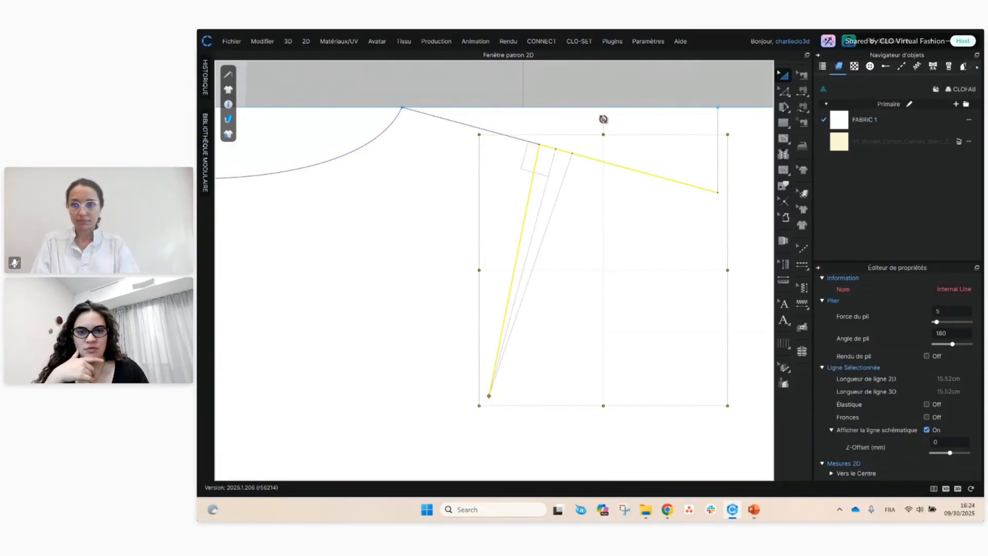
left_click_drag(604, 120, 630, 149)
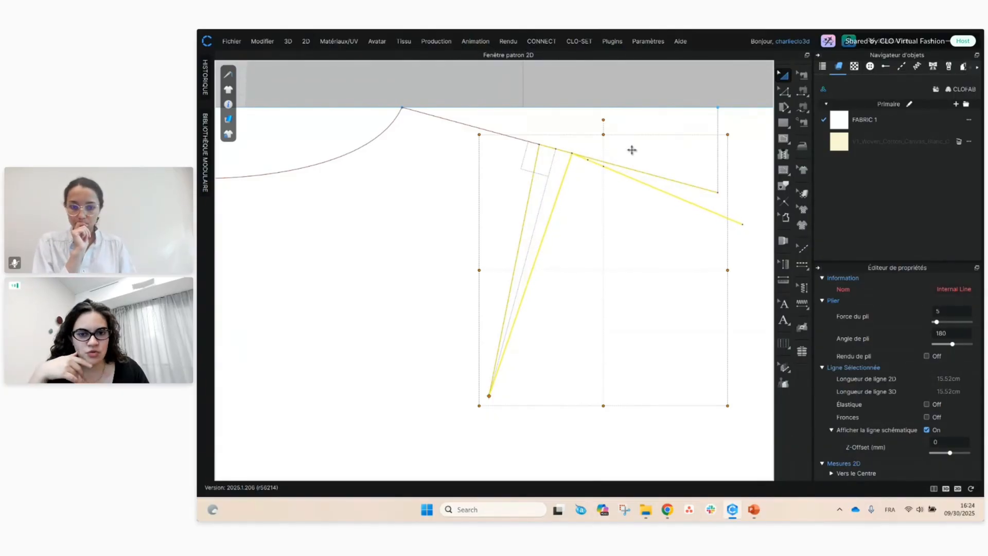
mouse_move(631, 149)
left_mouse_down()
mouse_move(611, 125)
mouse_move(650, 159)
mouse_move(638, 138)
left_mouse_up()
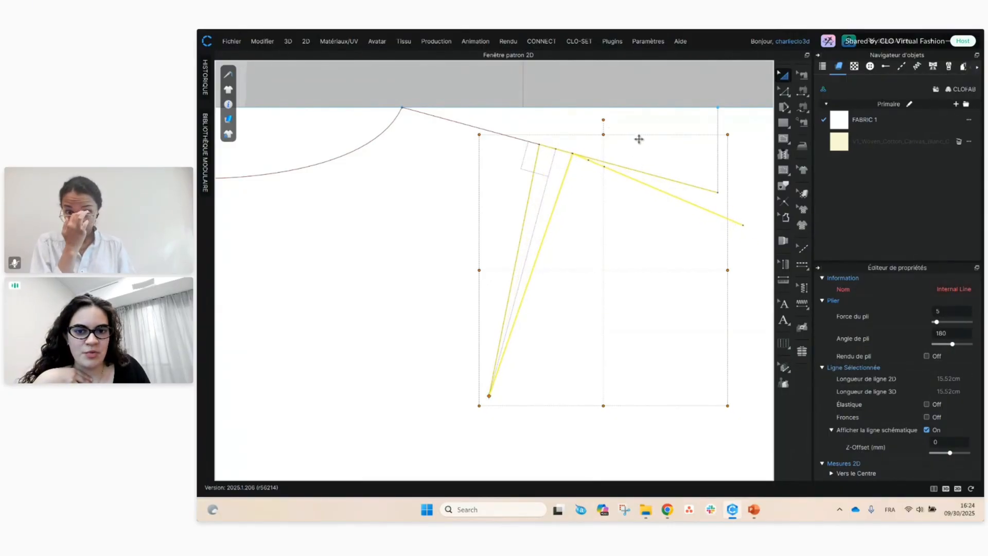
left_click_drag(638, 137, 633, 118)
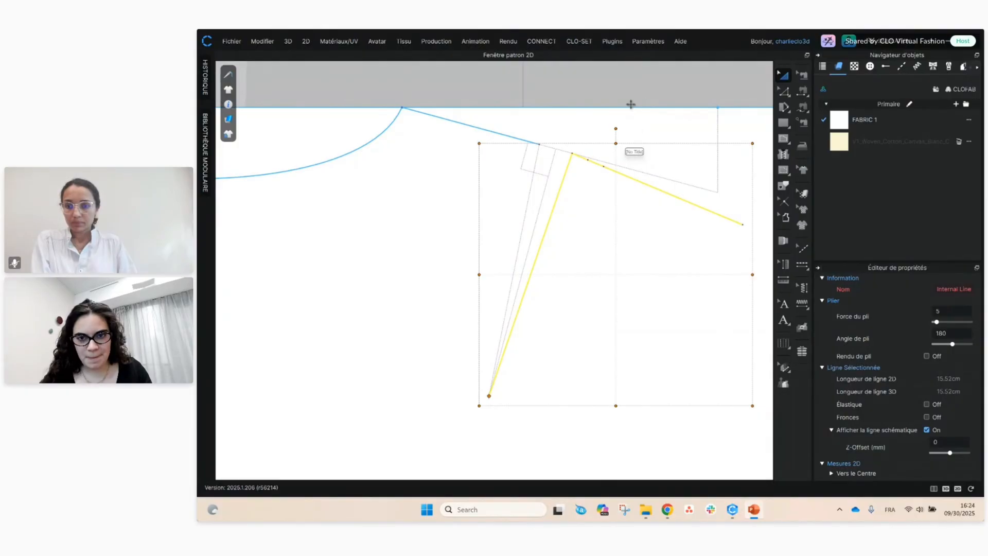
left_click(658, 100)
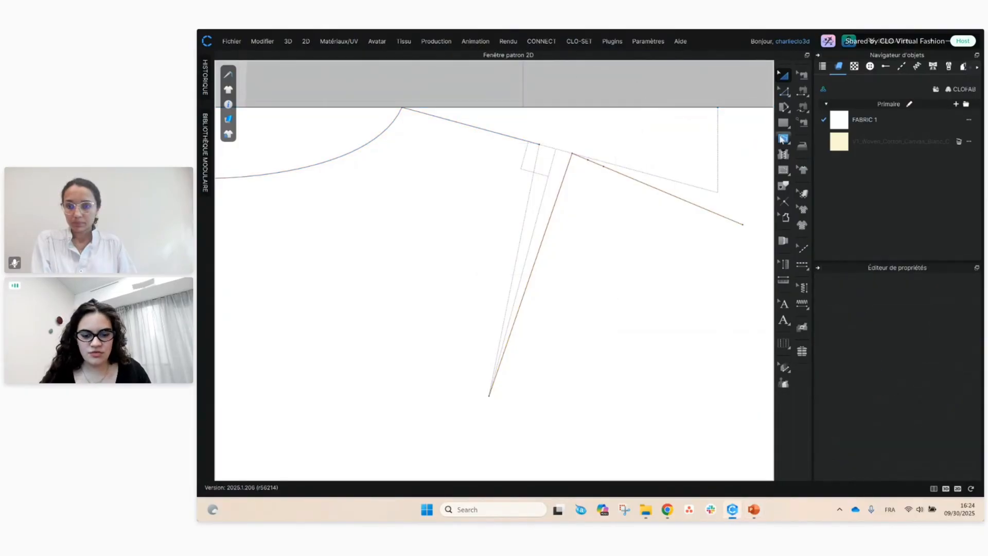
- Trace the neck-side dart leg baseline again as an internal line
right_click(537, 164)
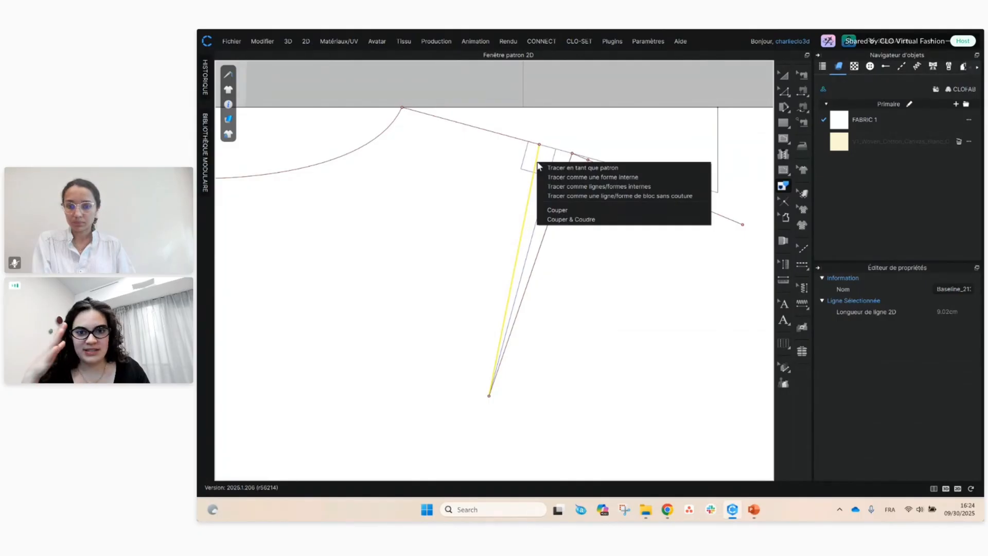
left_click(584, 188)
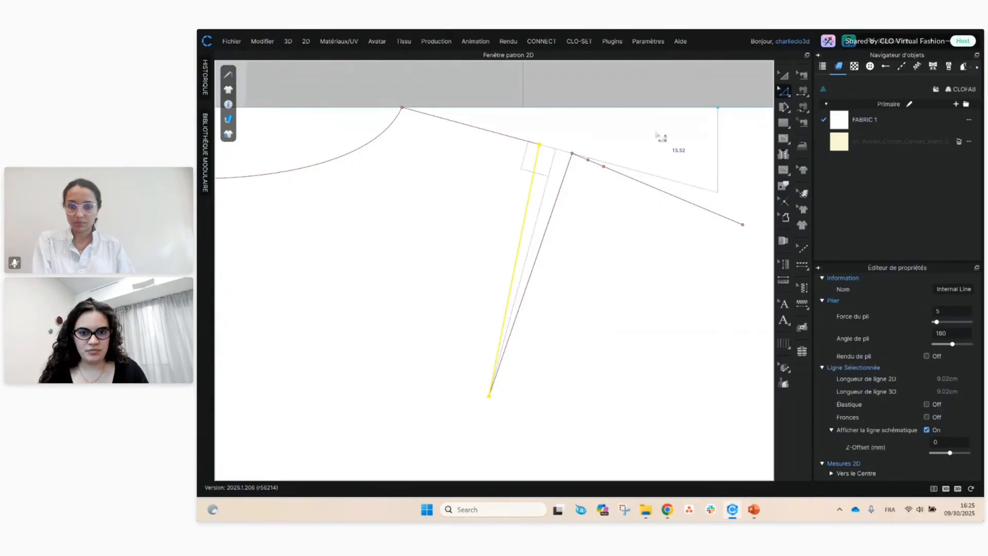
left_click(598, 106)
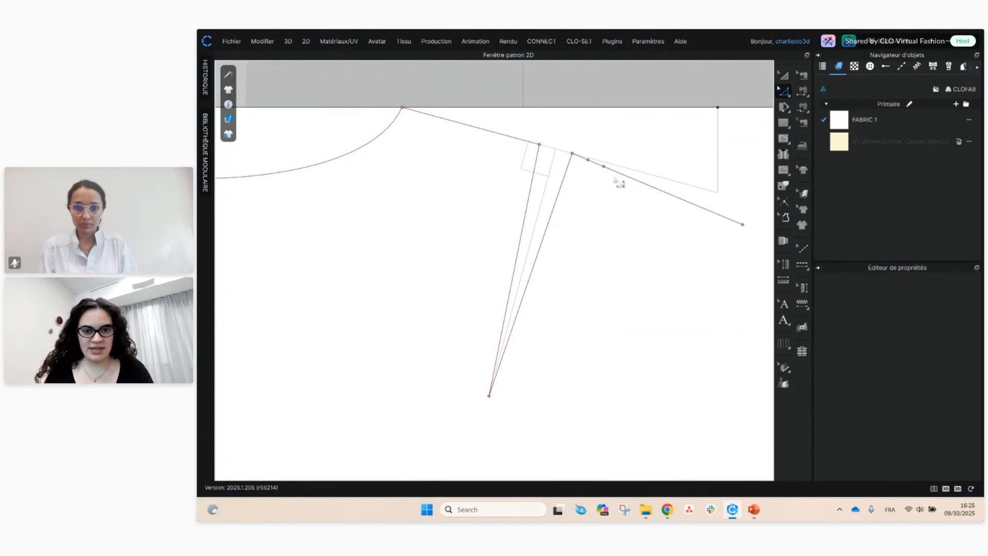
- Measure the combined length of the three rotated back shoulder segments beyond the dart
left_click(588, 164)
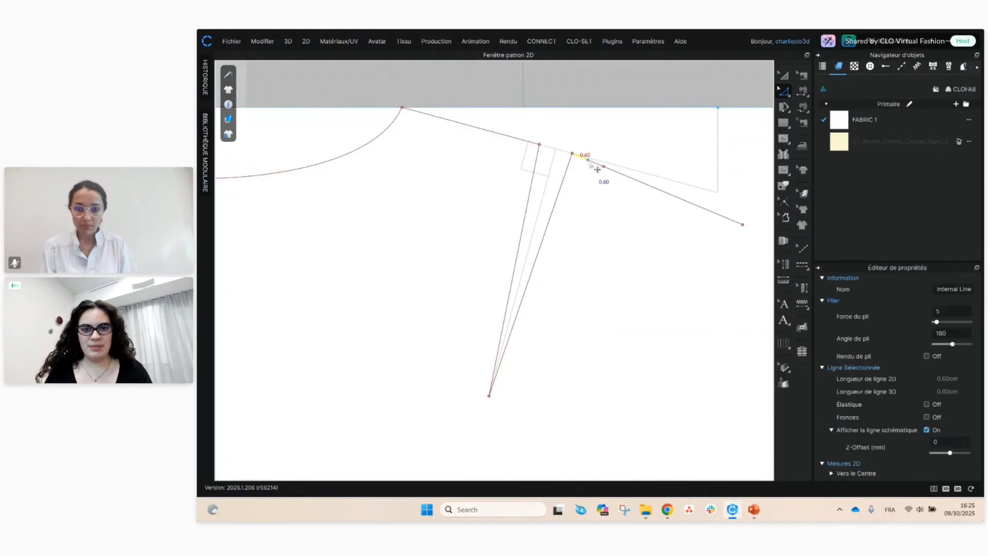
left_click(594, 164, "shift")
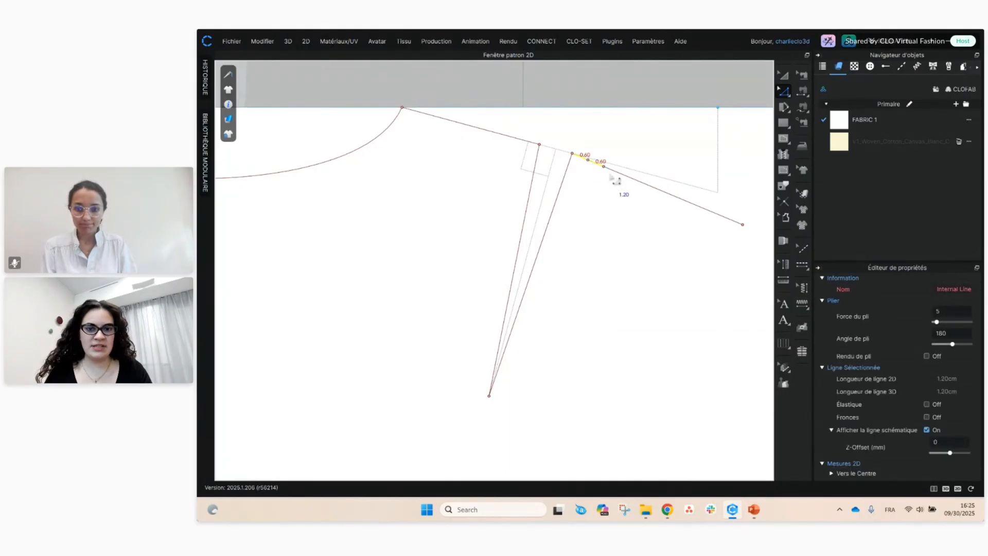
left_click(616, 172, "shift")
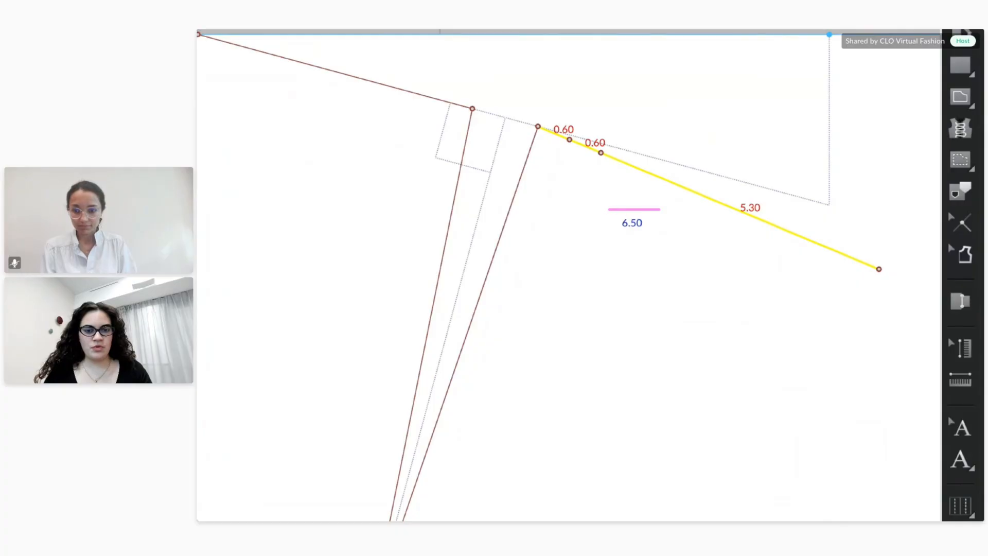
mouse_move(613, 206)
left_mouse_down()
mouse_move(658, 236)
mouse_move(651, 243)
left_mouse_up()
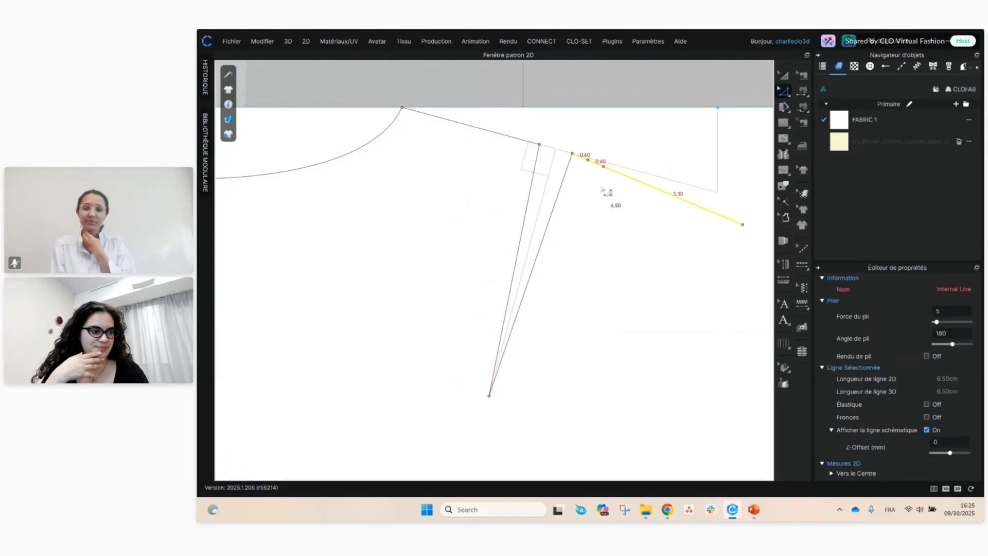
key("alt+Tab")
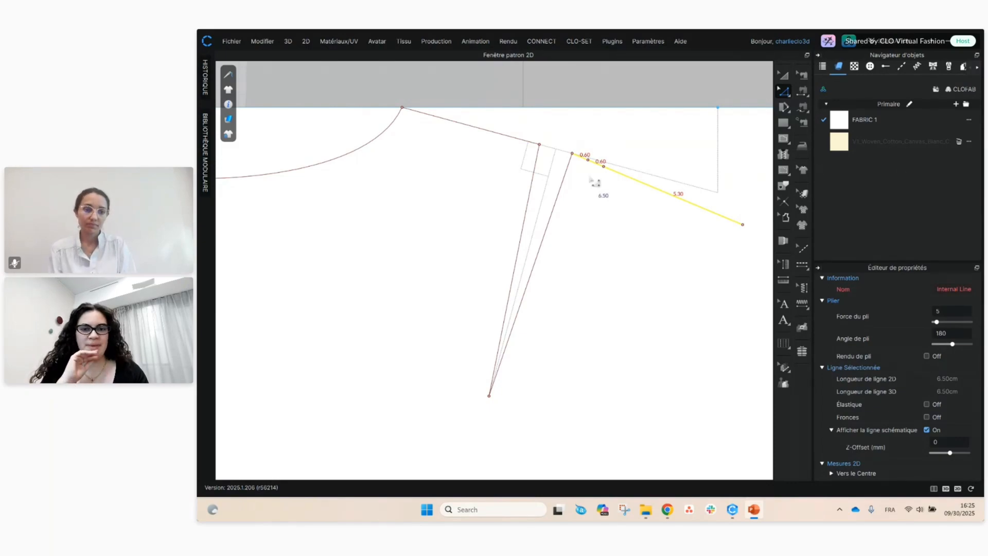
left_click(783, 75)
left_click(683, 96)
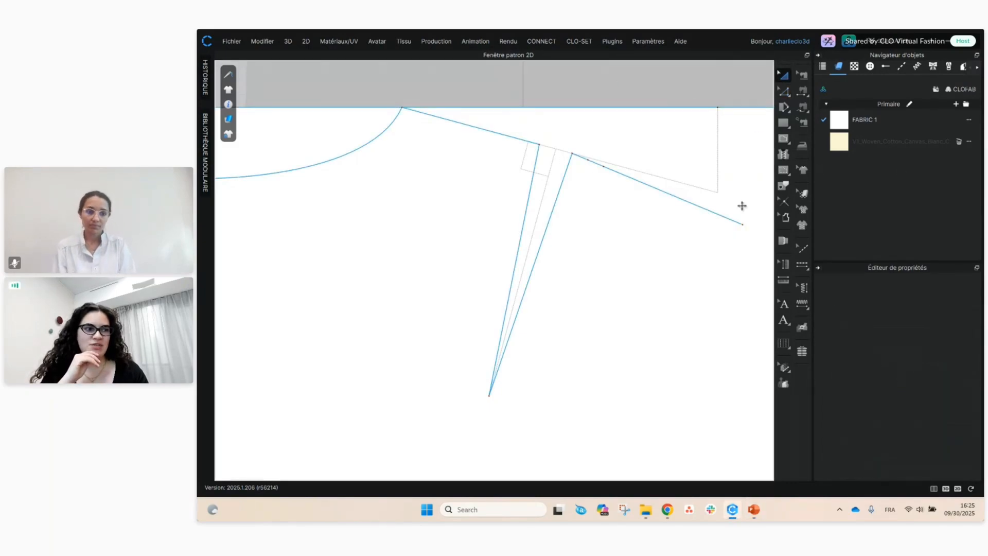
- Set the sloped front shoulder line's length to 17 cm with direction Début, extending it beyond its outer end
scroll(671, 237, "down", 3)
scroll(671, 237, "down", 1)
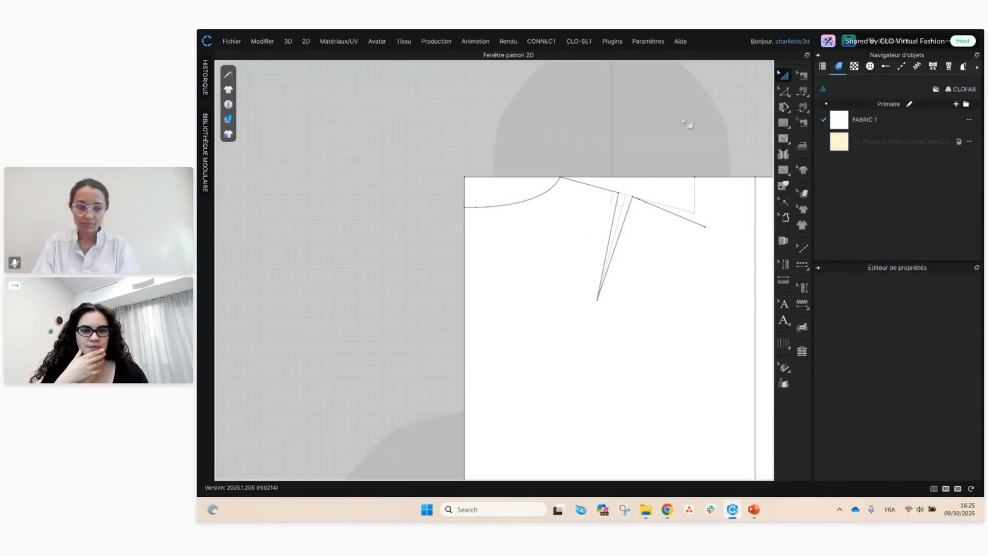
middle_click_drag(689, 121, 575, 159)
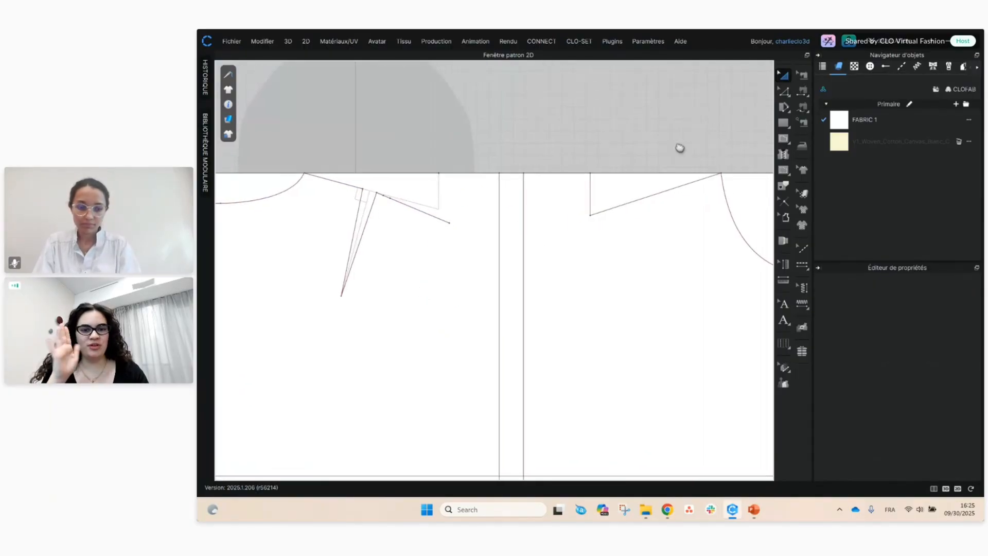
middle_click_drag(677, 148, 560, 114)
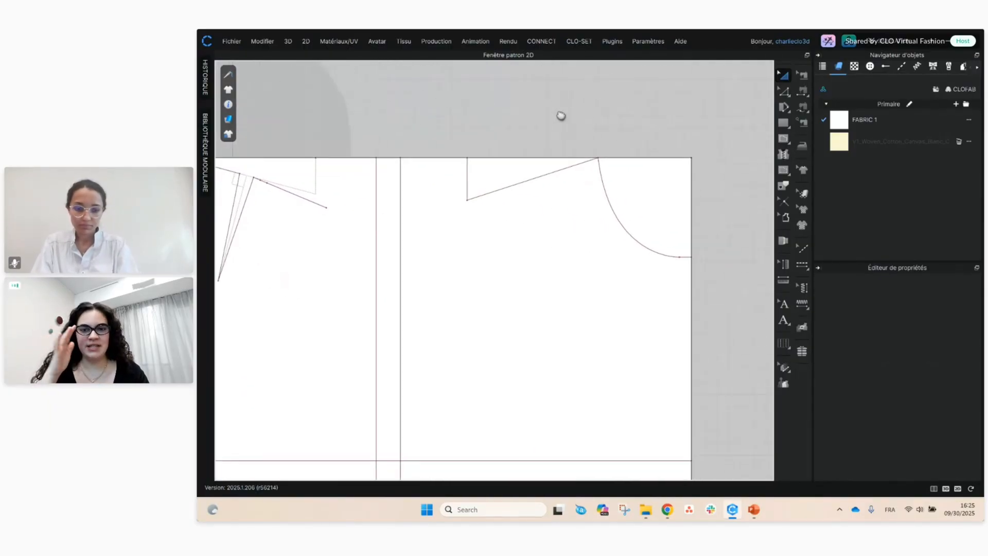
scroll(560, 154, "up", 2)
middle_click_drag(564, 148, 579, 85)
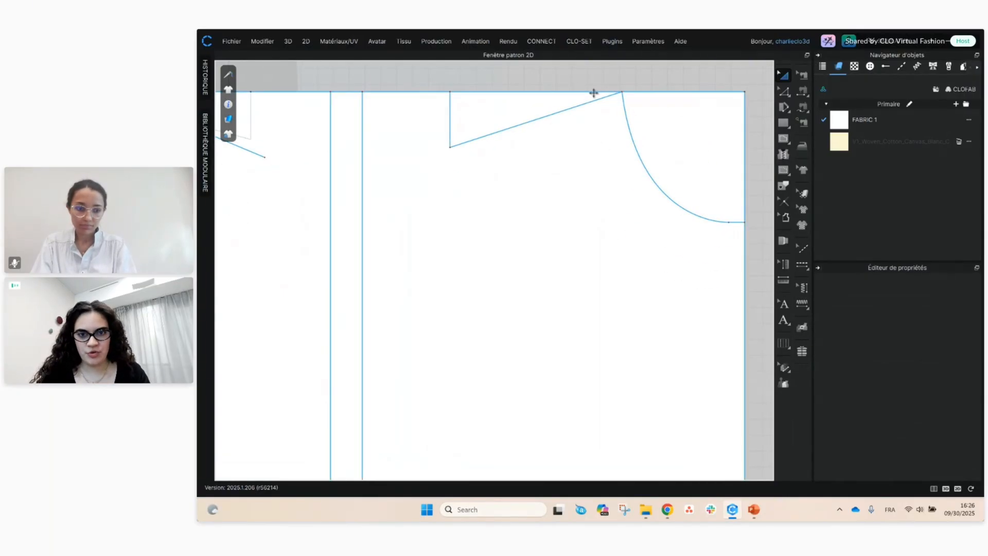
key("z")
left_click(547, 115)
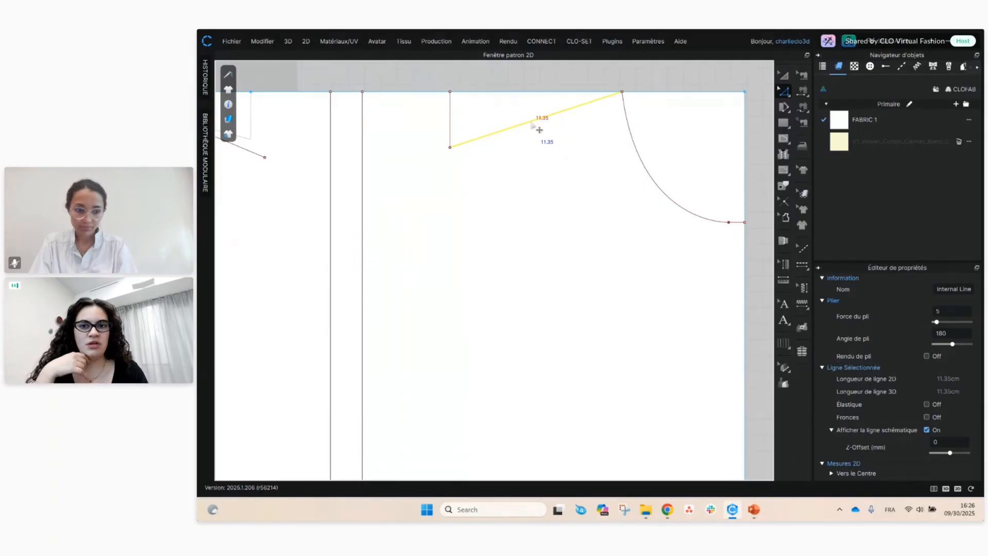
right_click(533, 124)
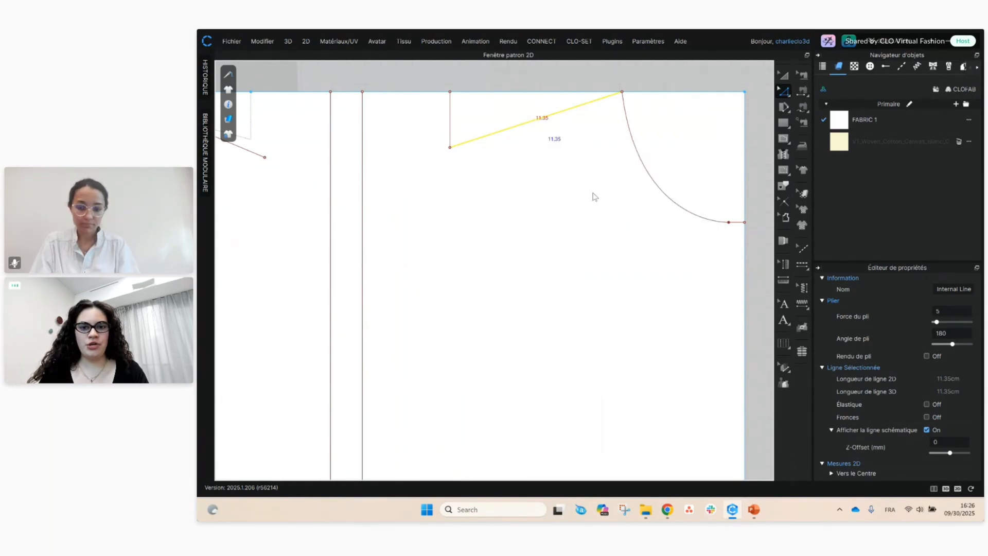
type("17")
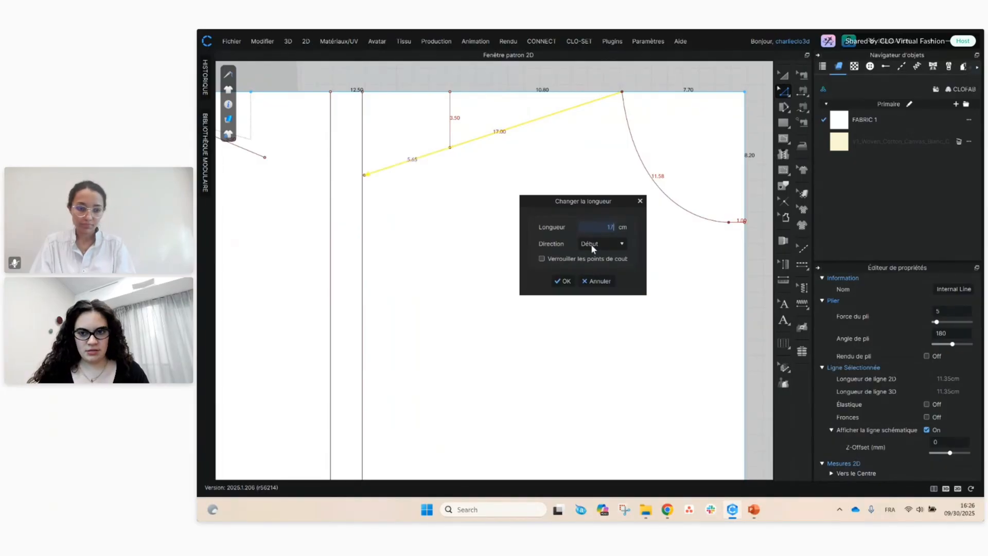
left_click(564, 281)
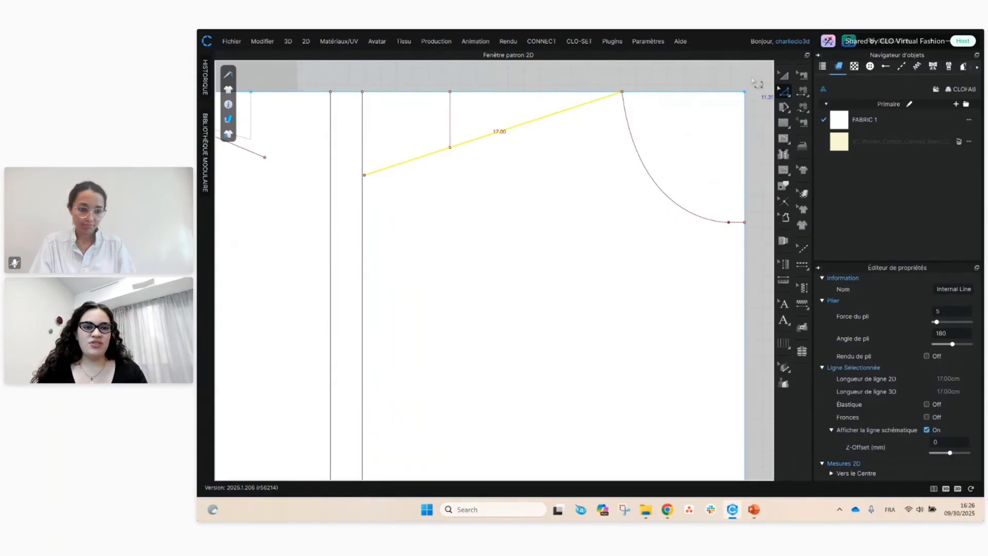
- Split the sloped front shoulder line 5 cm from its neck end
key("x")
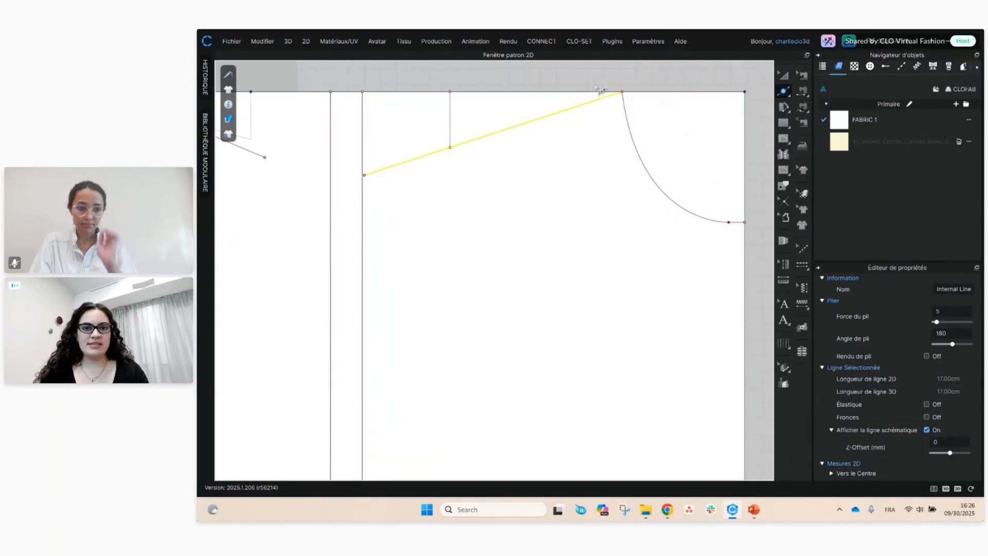
right_click(553, 115)
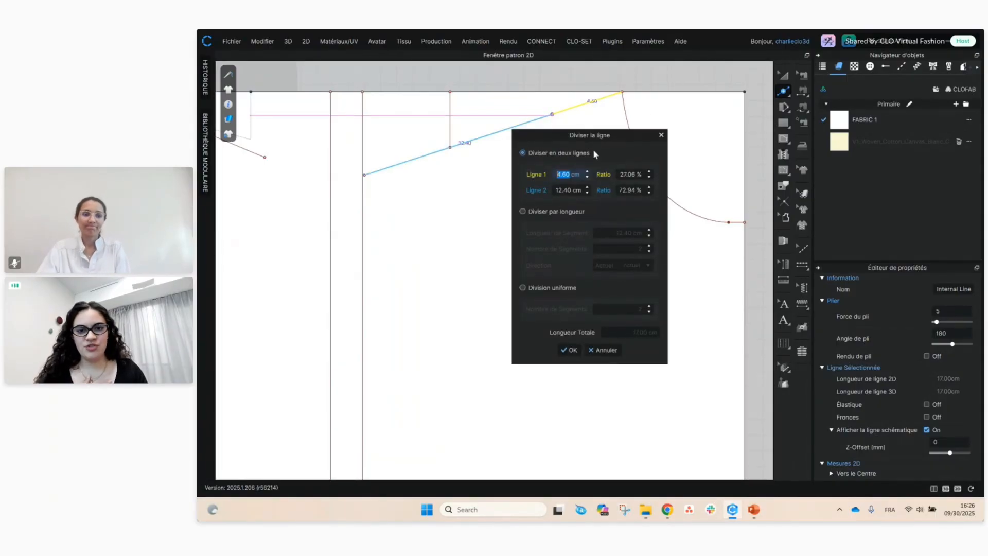
type("5")
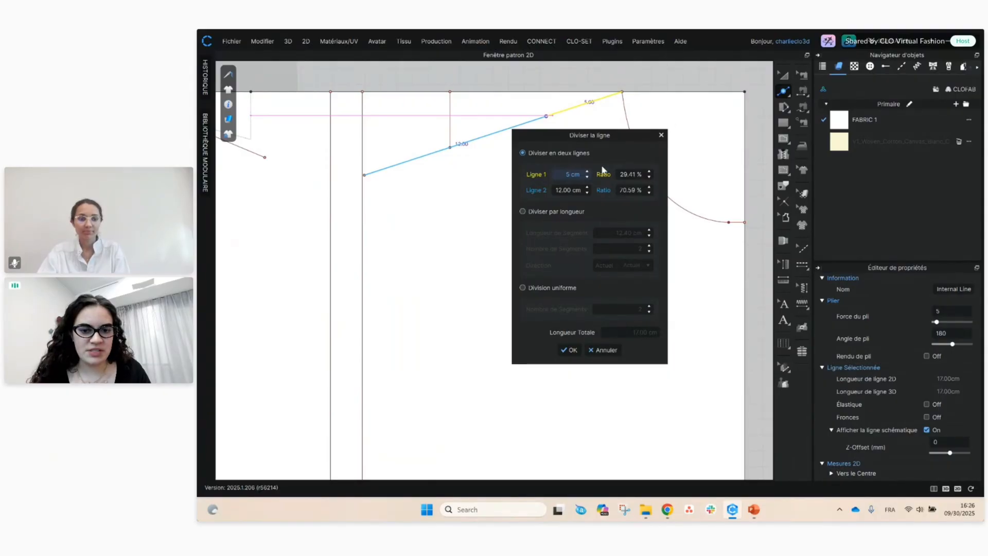
key("Return")
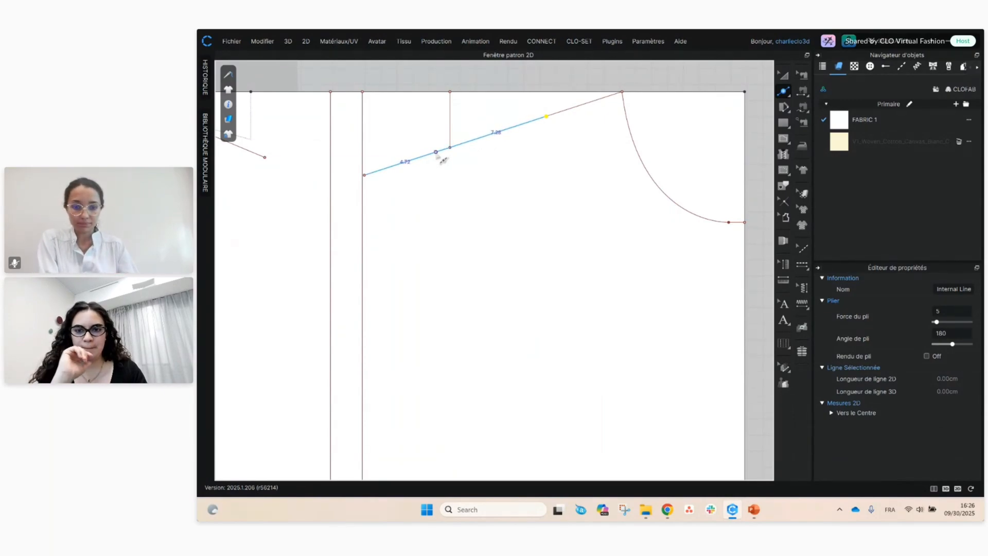
- Split the remaining outer part of the front shoulder line into 3 cm at the outer end and 9 cm toward the neck
left_click(436, 152)
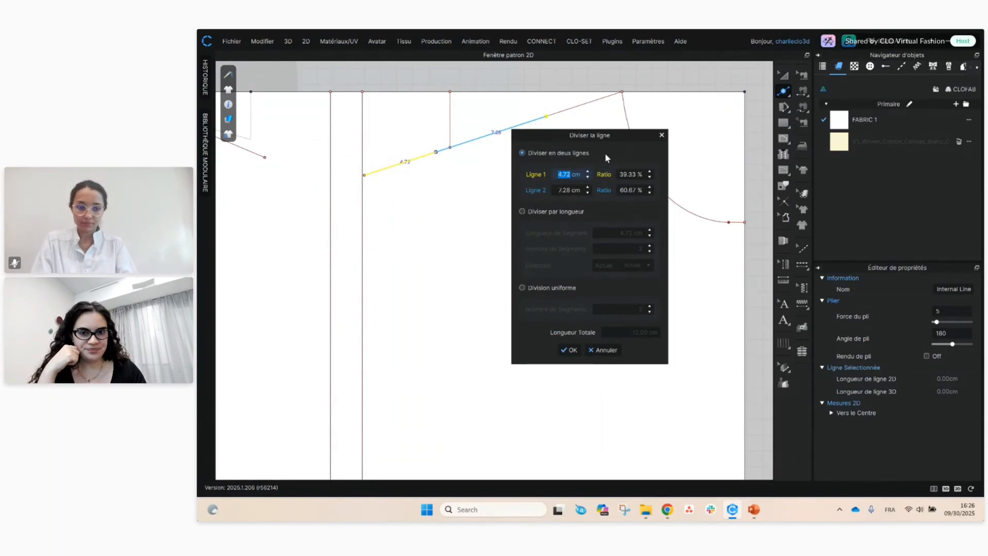
type("9")
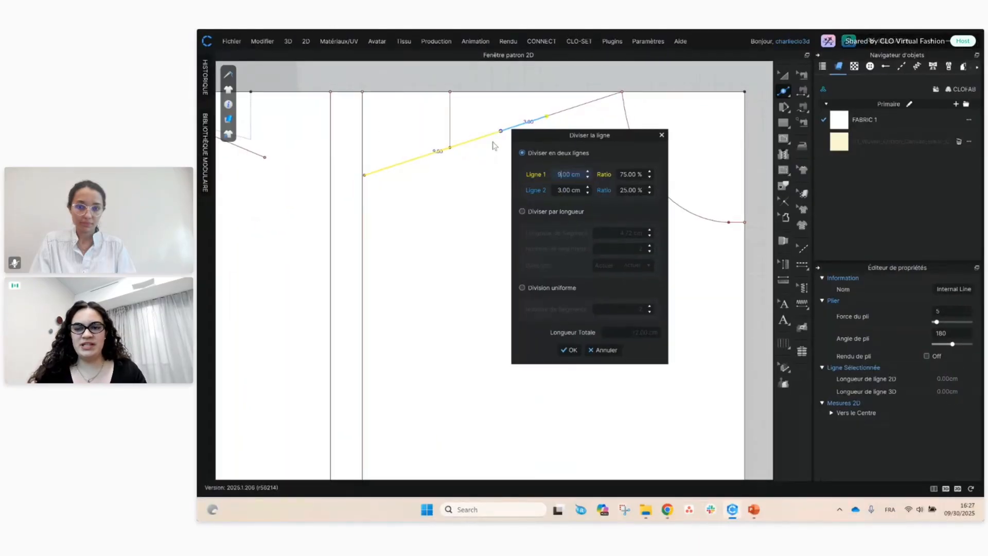
left_click(564, 191)
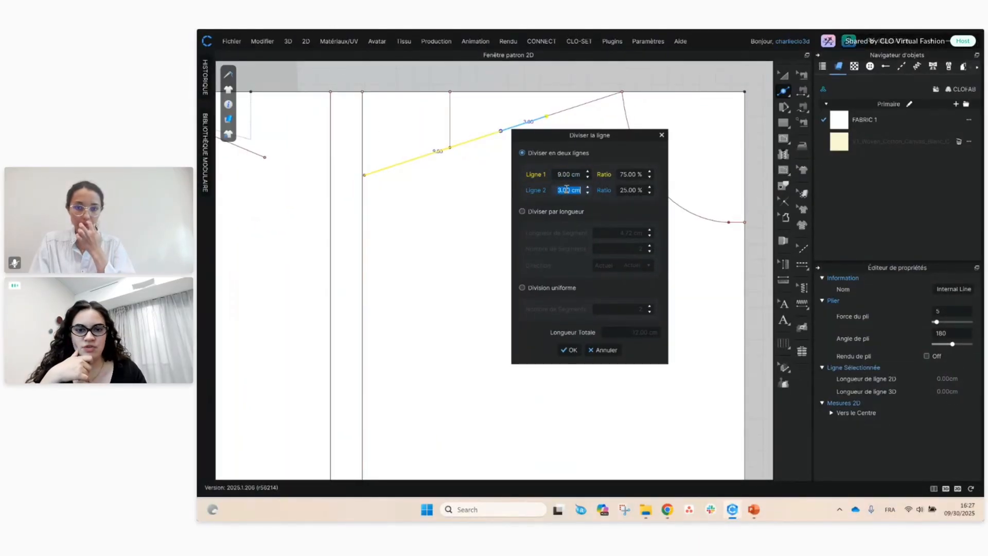
type("9")
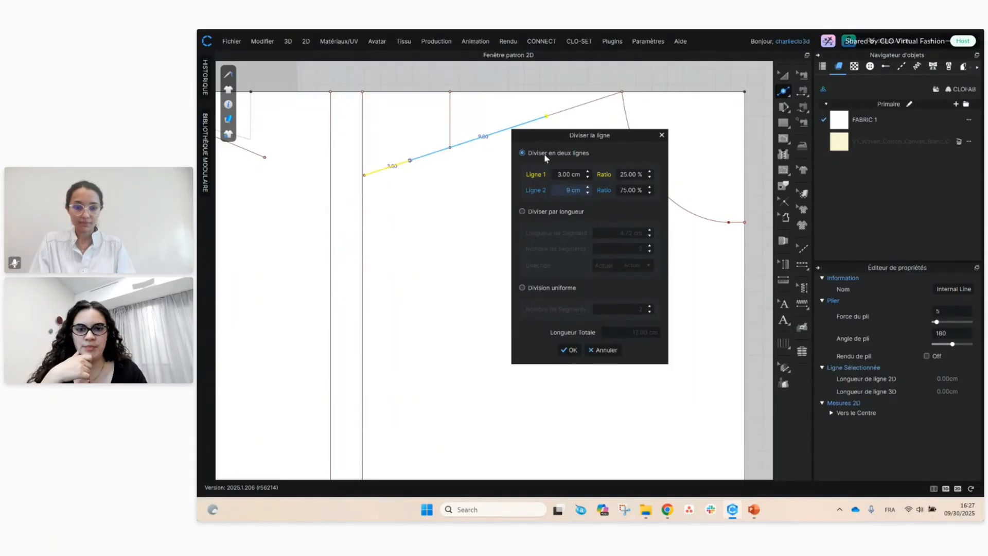
left_click(576, 350)
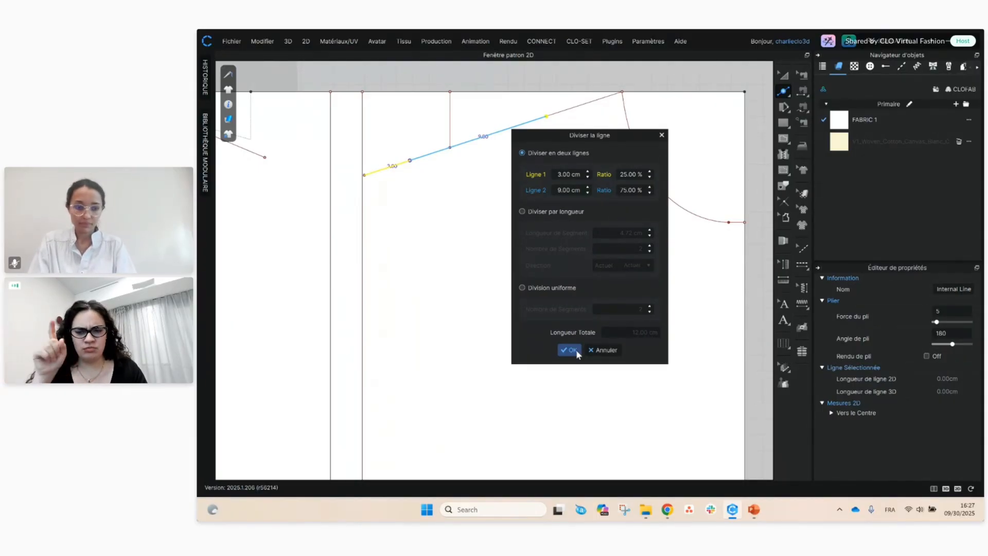
left_click(575, 350)
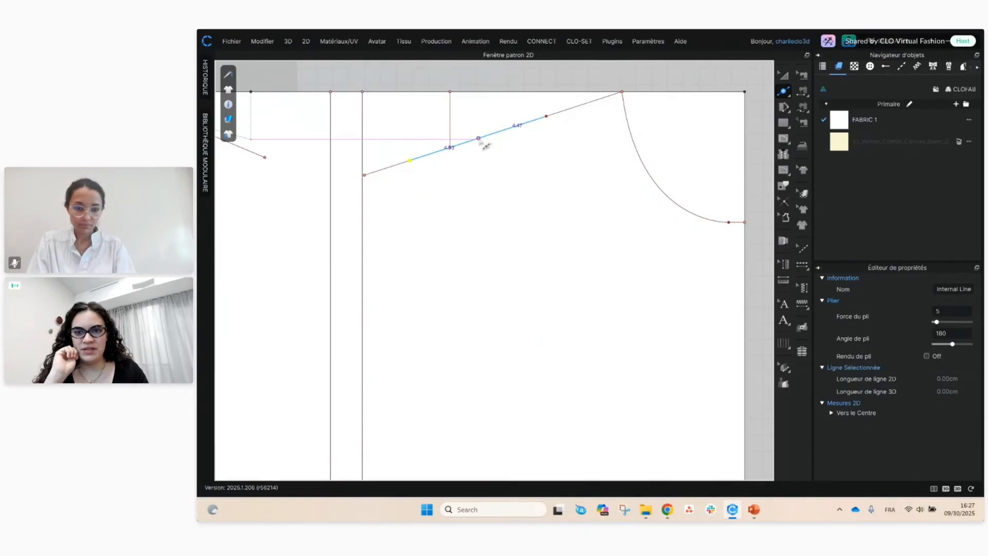
- Divide the 9 cm middle segment of the front shoulder line uniformly into two equal segments
left_click(493, 133)
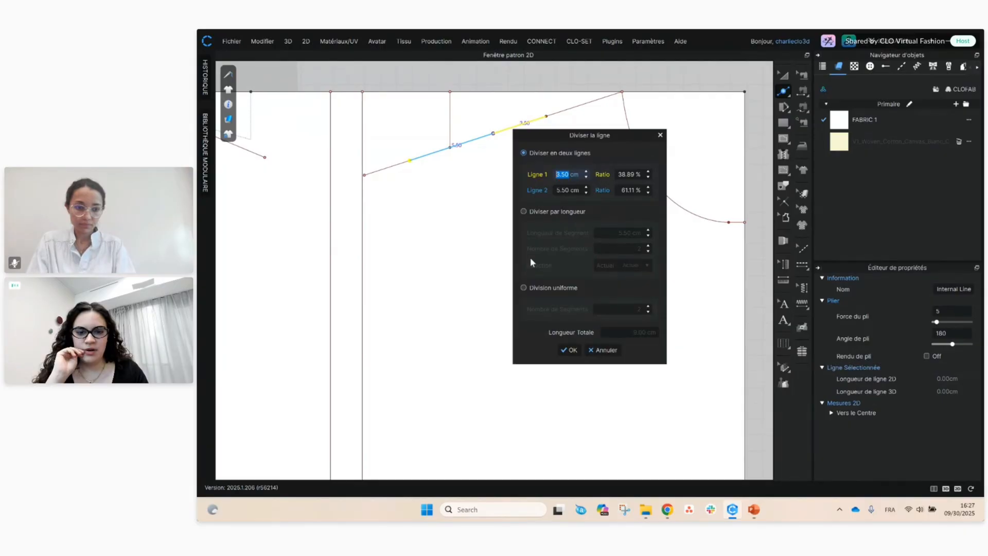
left_click(535, 287)
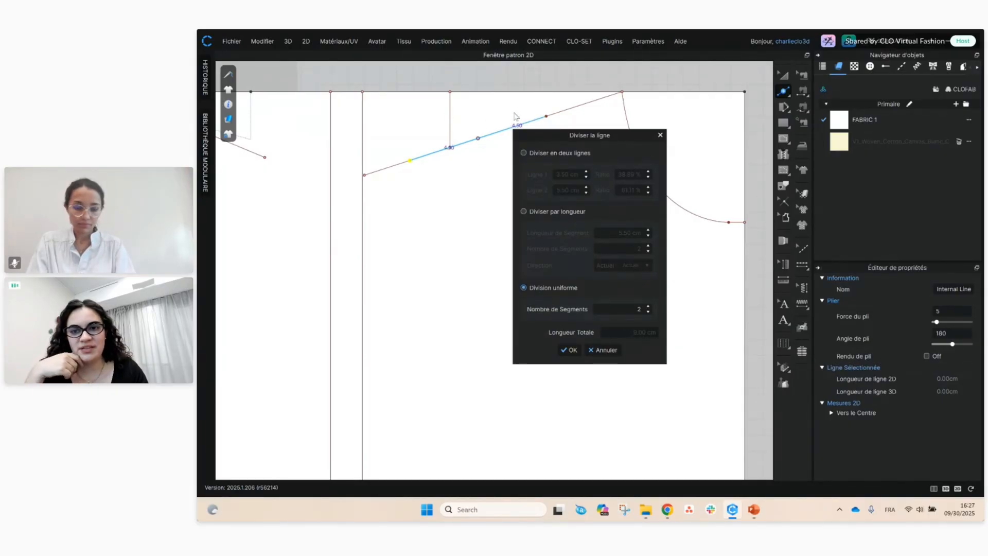
left_click(568, 349)
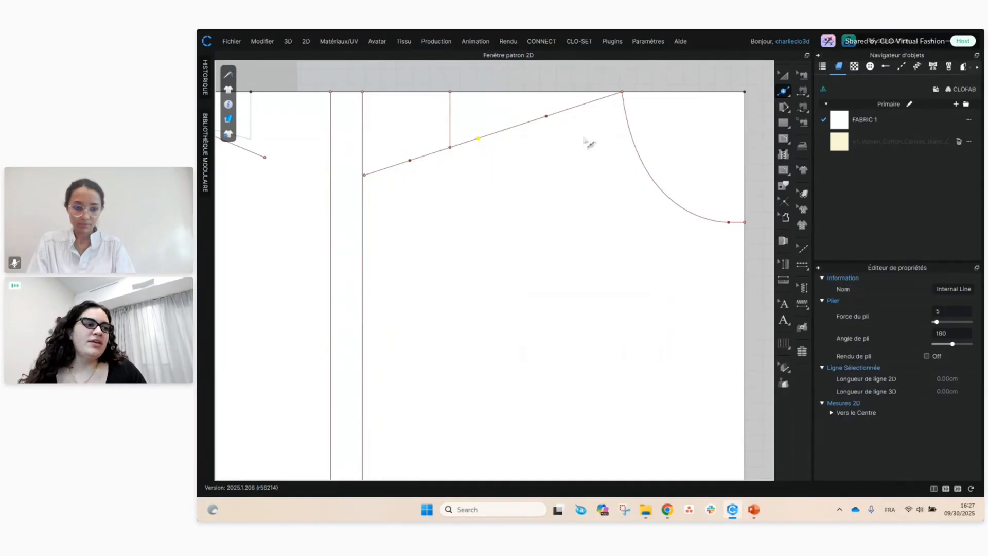
- Draw an internal line from the midpoint of the 9 cm shoulder segment down to the marked point on the front's lower horizontal line
scroll(596, 321, "down", 3)
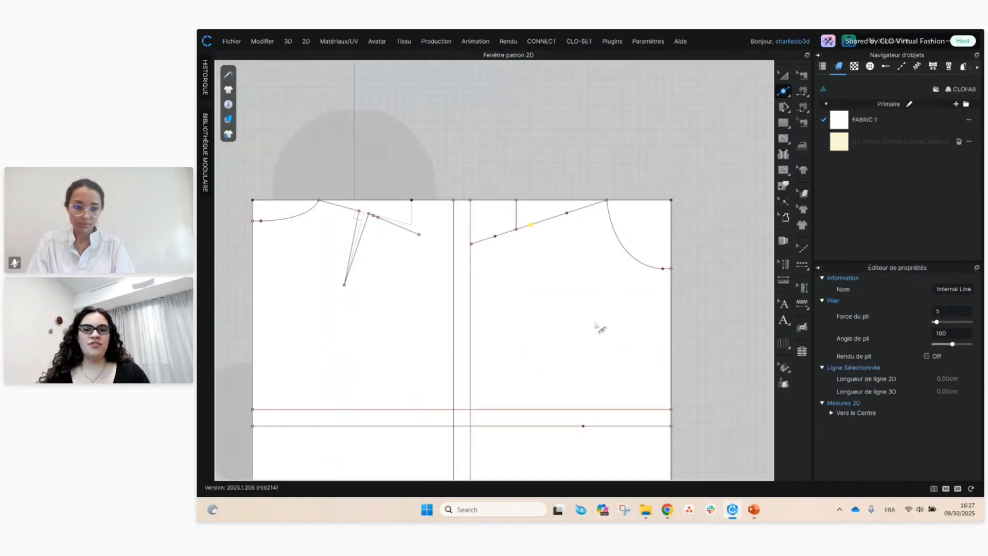
scroll(561, 284, "up", 3)
middle_click_drag(567, 175, 555, 192)
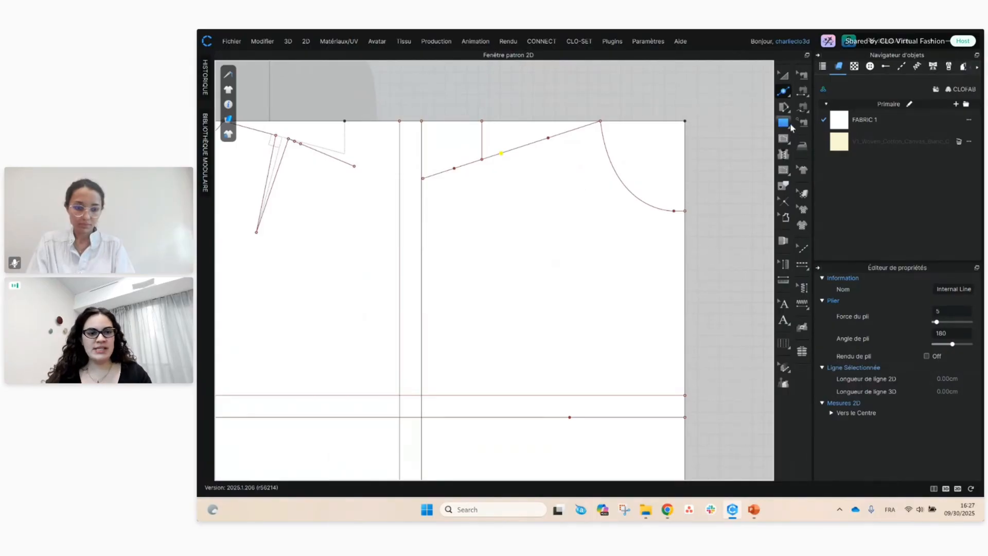
key("g")
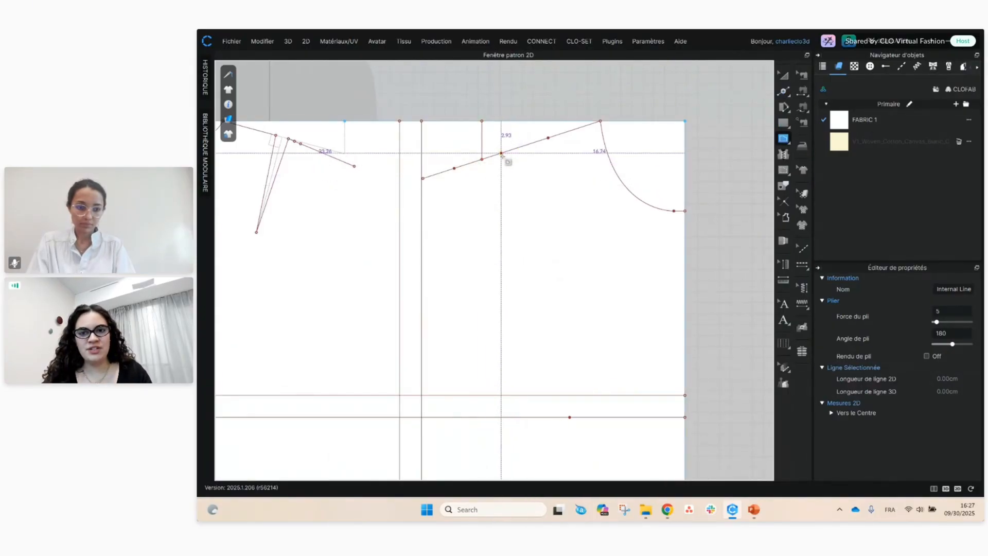
left_click(501, 153)
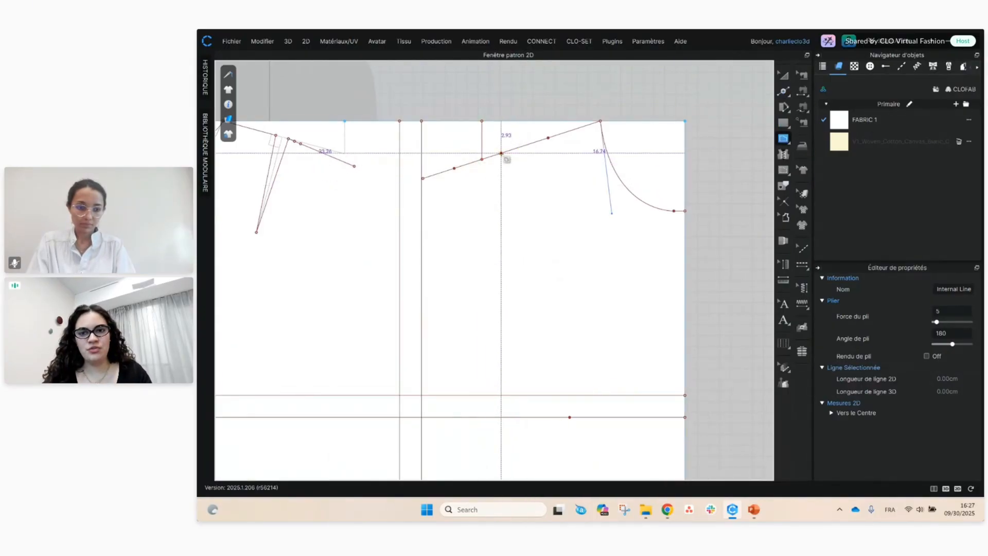
left_click(570, 416)
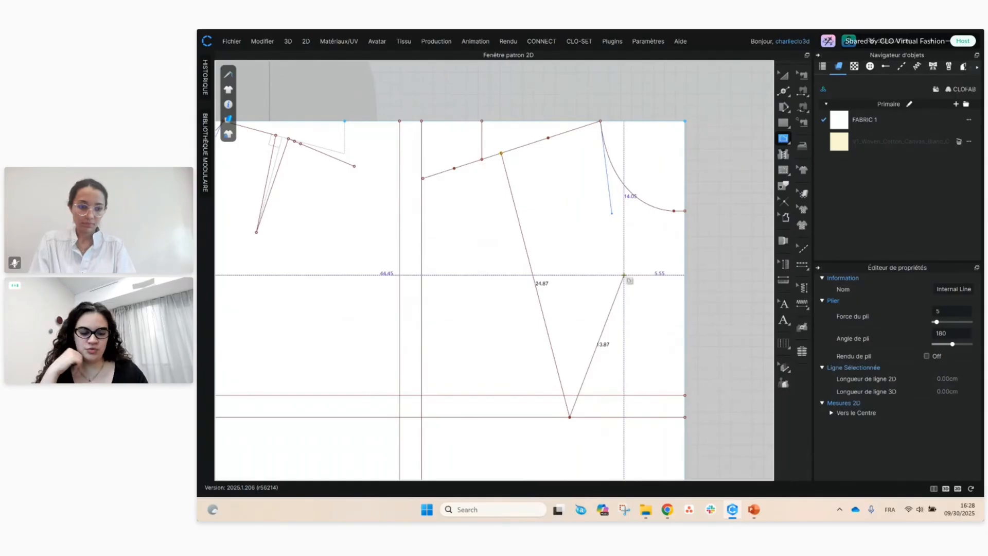
key("Return")
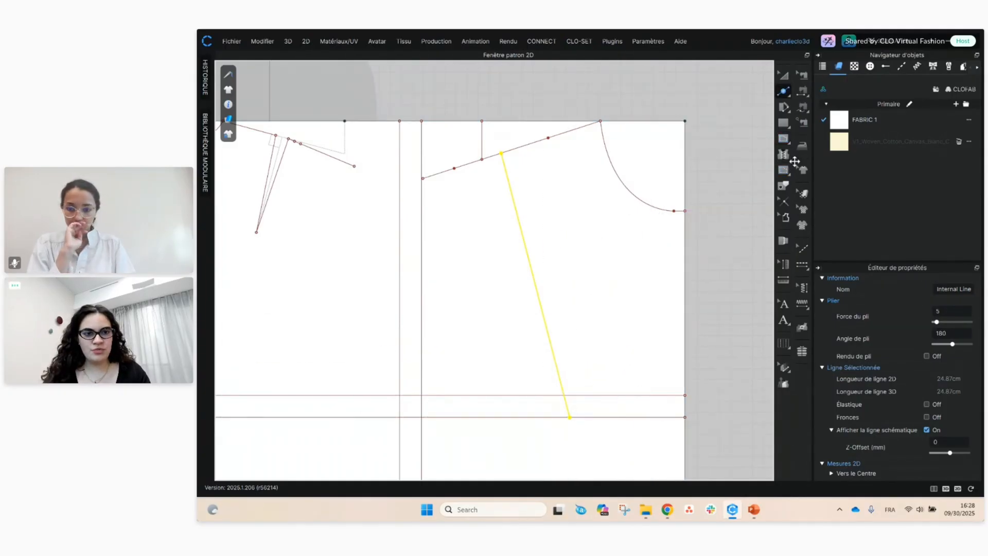
- Split the front dart's centre line 1.5 cm above its lower end
left_click(787, 95)
scroll(573, 404, "up", 3)
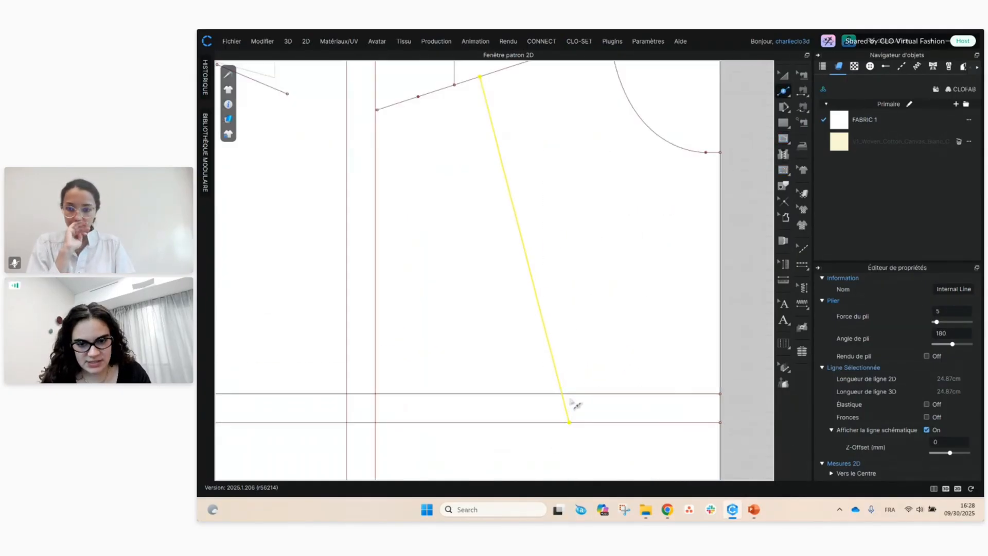
left_click(562, 402)
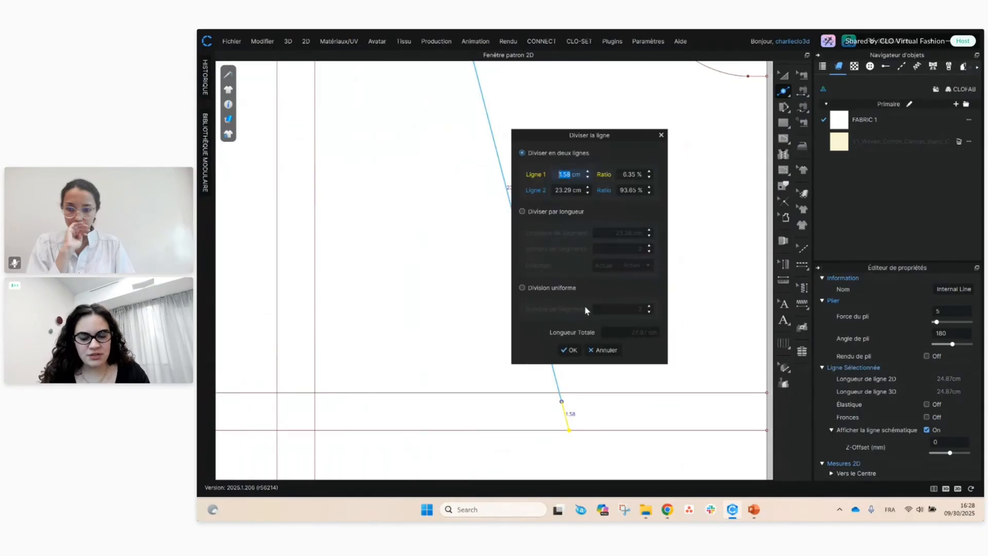
type("1.5")
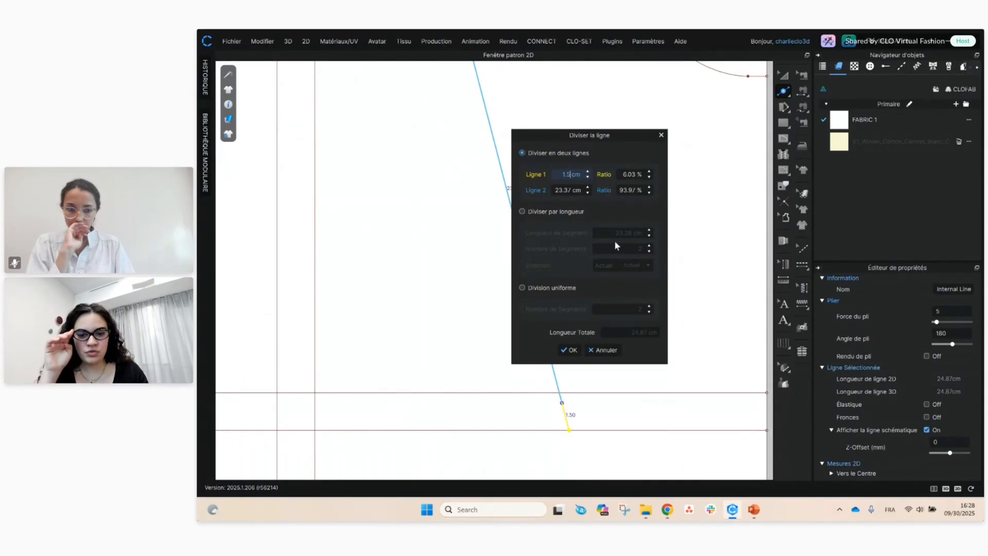
left_click(569, 350)
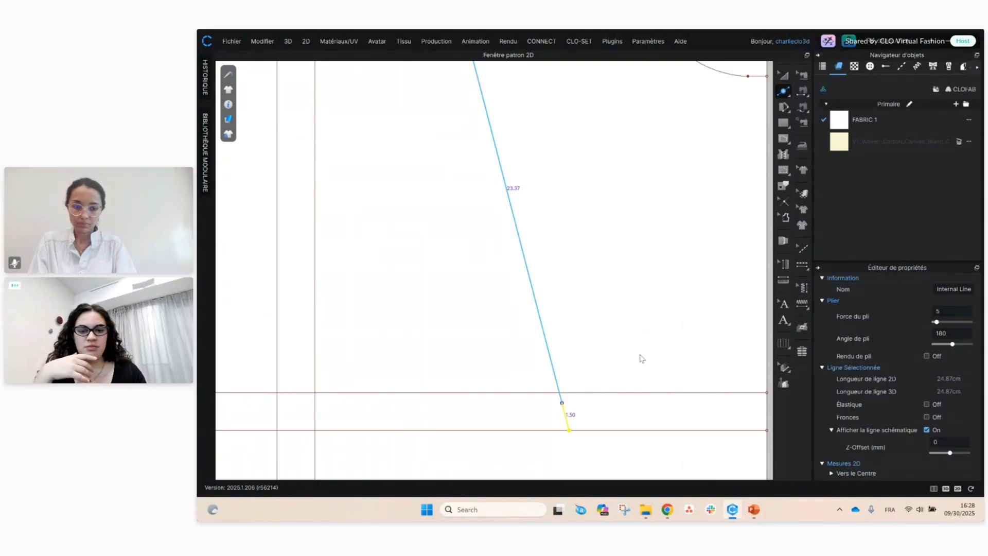
scroll(705, 290, "down", 5)
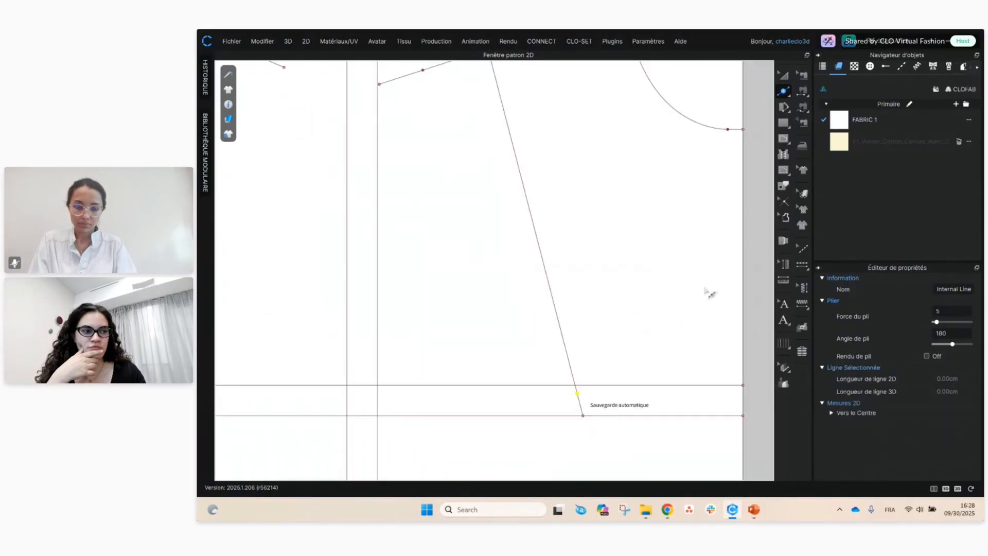
middle_click_drag(589, 284, 591, 279)
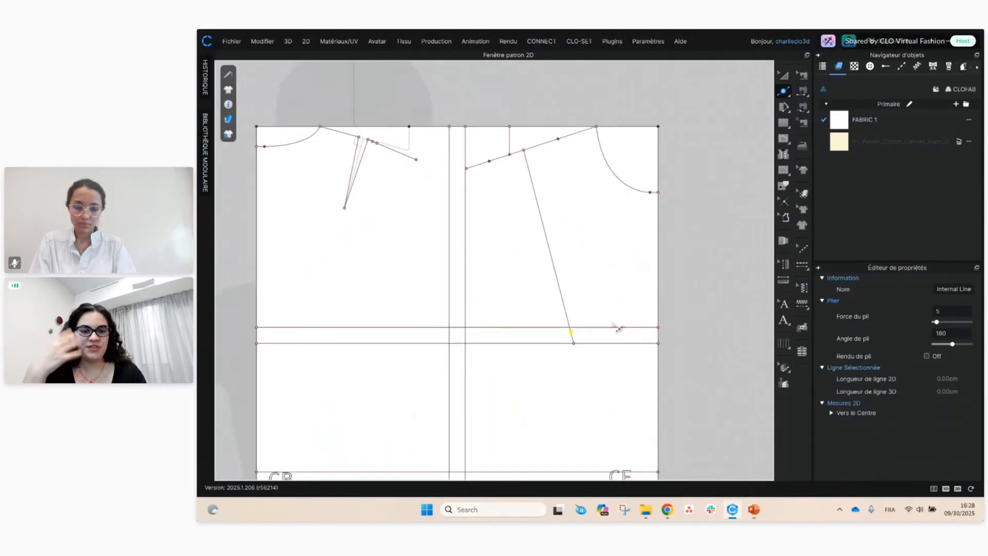
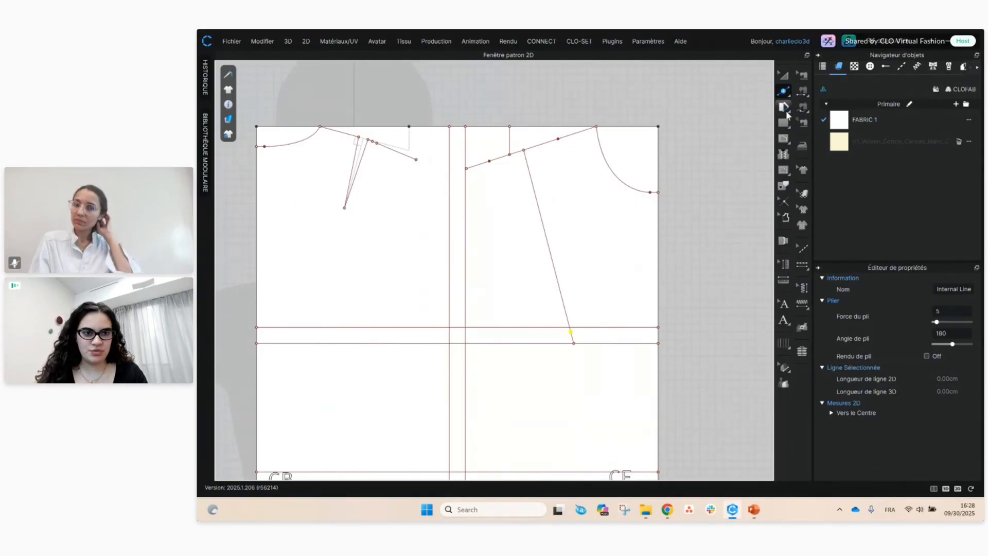
- Draw both front dart legs as one internal line from the neck-side shoulder point through the 1.5 cm point to the outer shoulder point
left_click(783, 138)
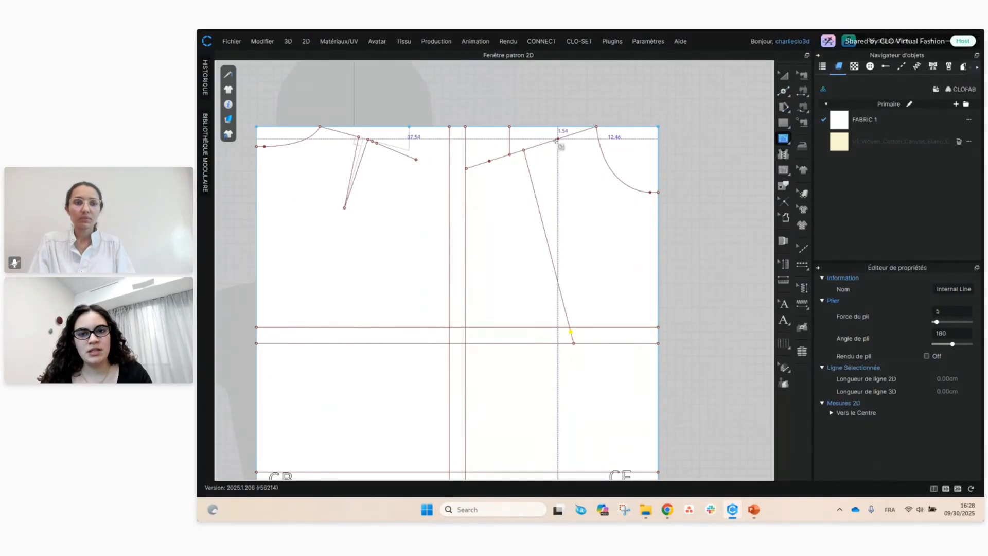
left_click(558, 139)
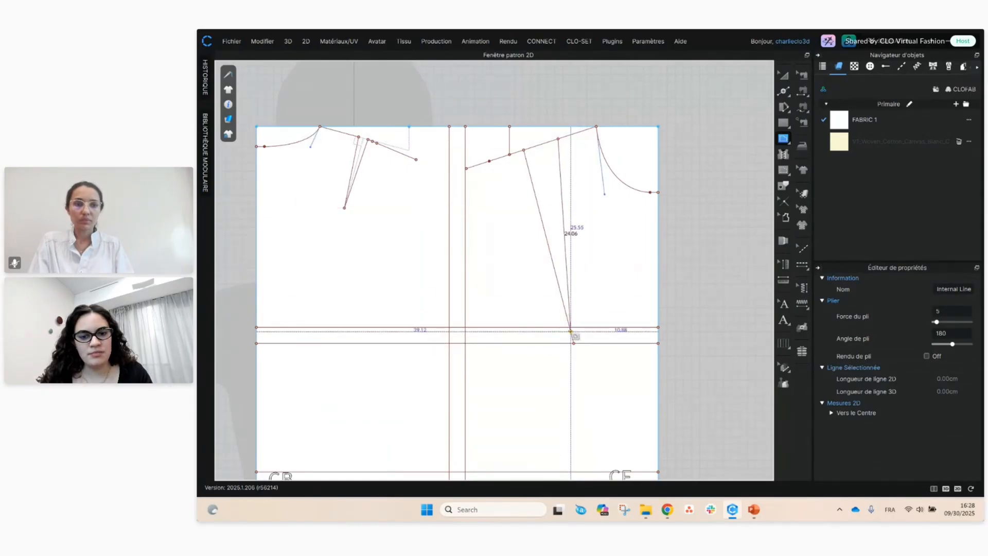
left_click(571, 331)
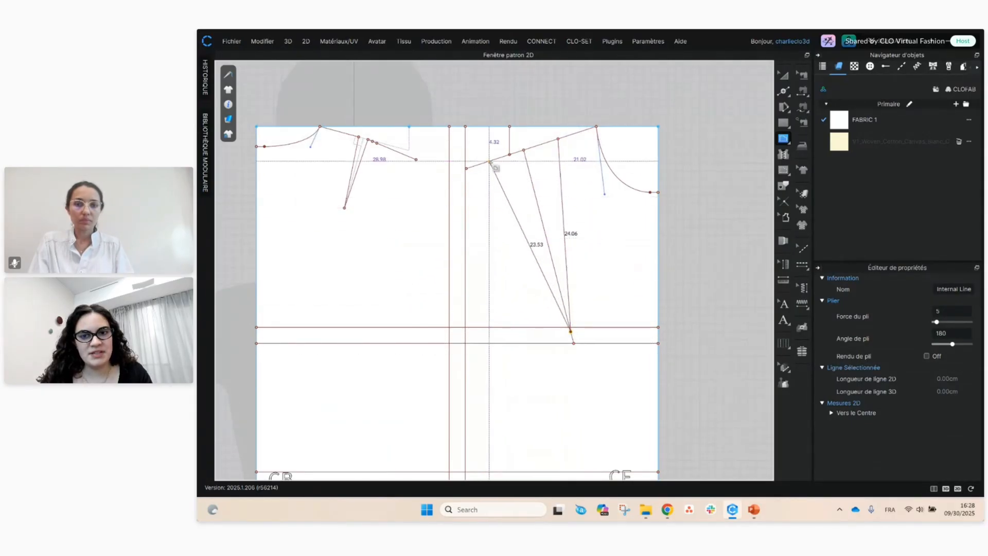
left_click(490, 161)
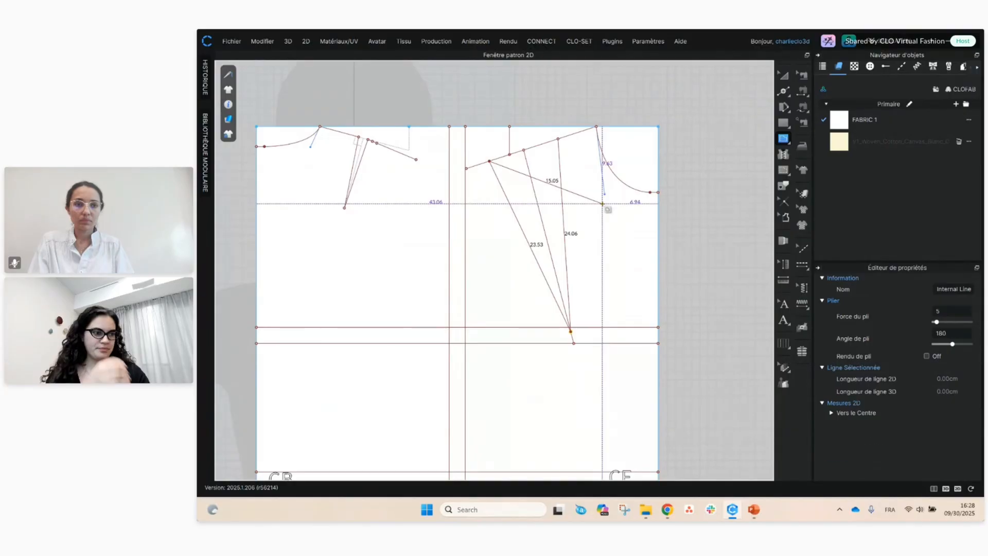
key("Return")
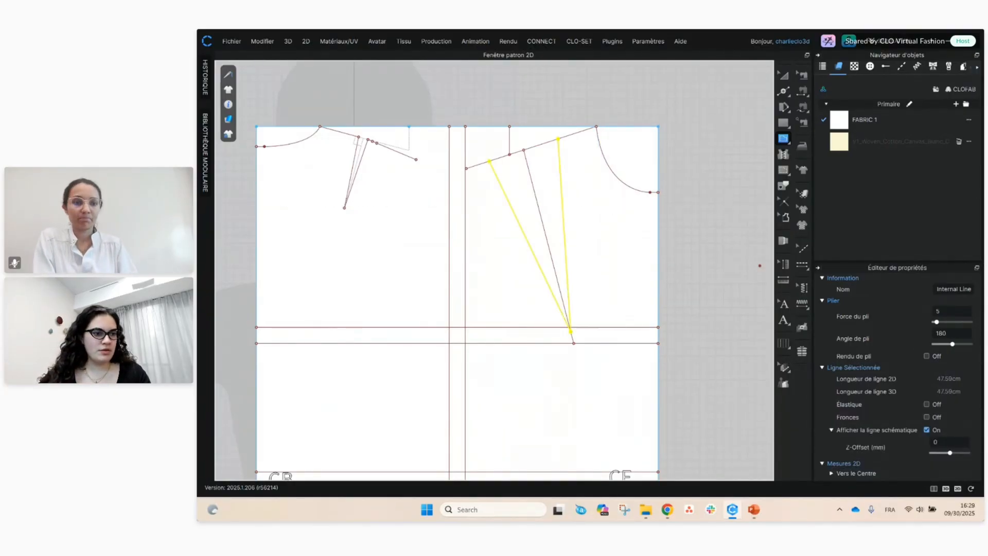
- Delete the pattern's top-edge segment between the short vertical shoulder guide and the upper end of the front neckline
key("alt+Tab")
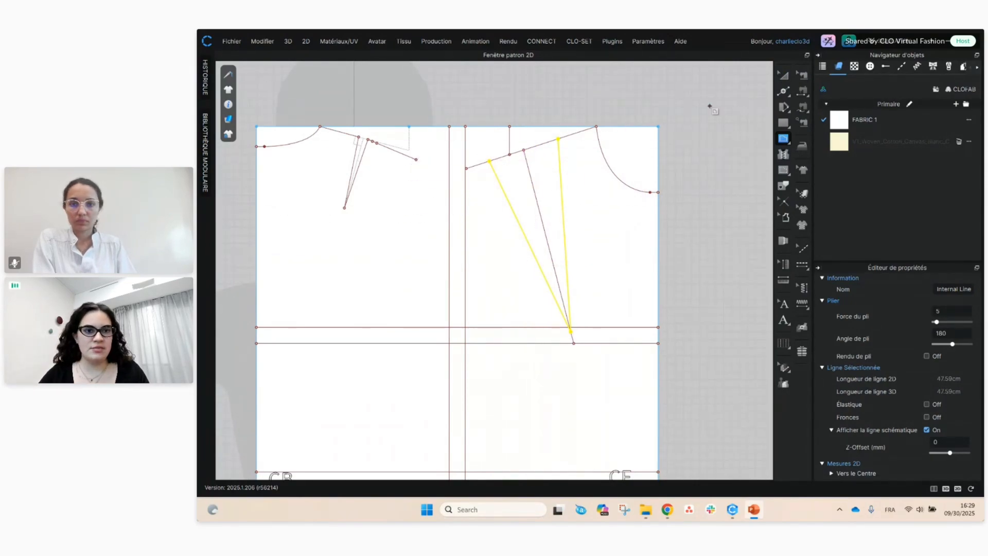
left_click(783, 91)
left_click(833, 92)
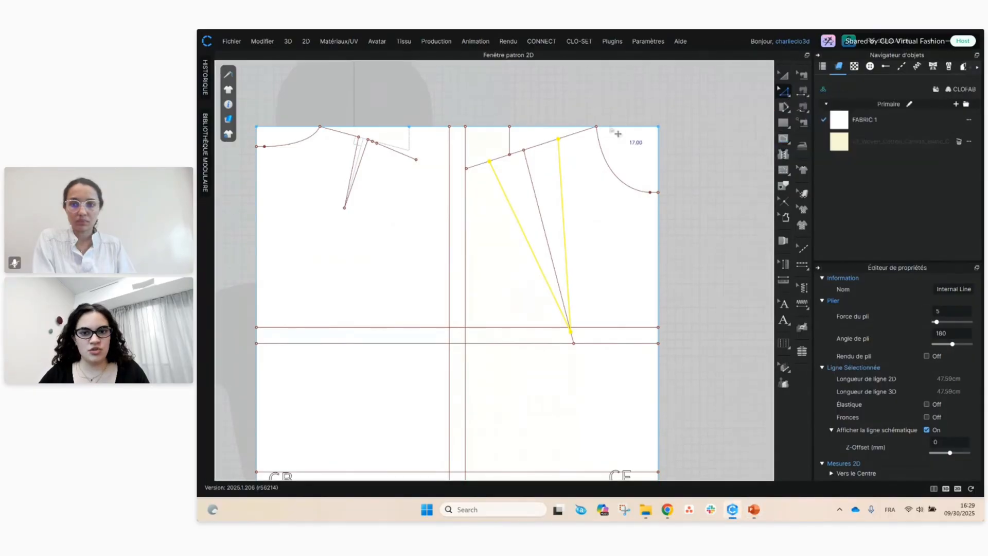
left_click(628, 102)
left_click(563, 136)
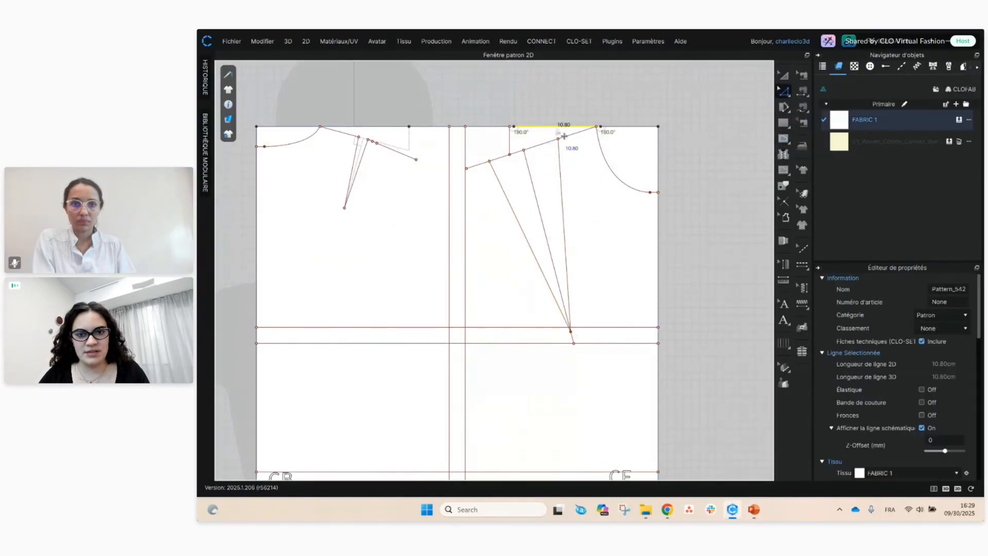
key("Delete")
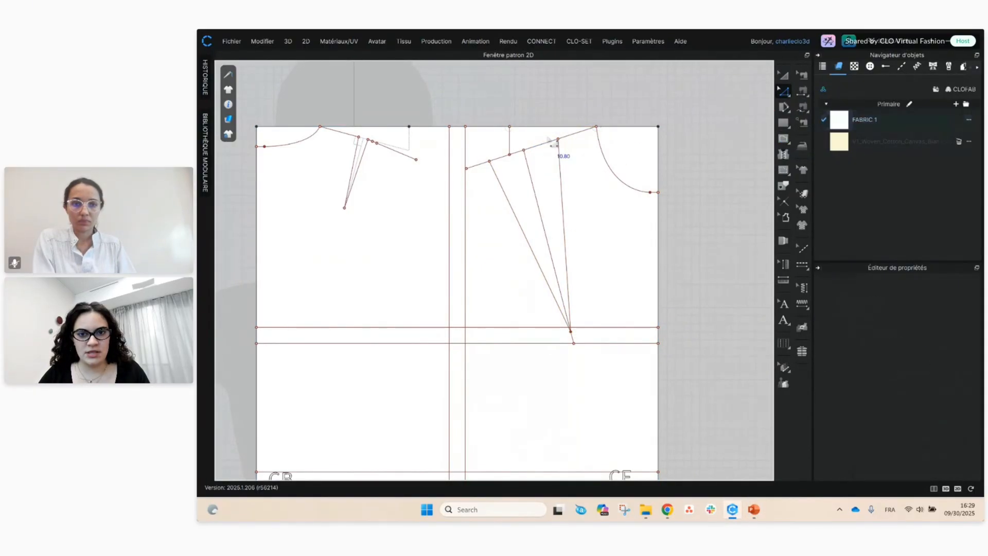
- Split the internal lines at the front dart's shoulder points, the vertical guide's lower end and the dart tip
left_click(558, 139)
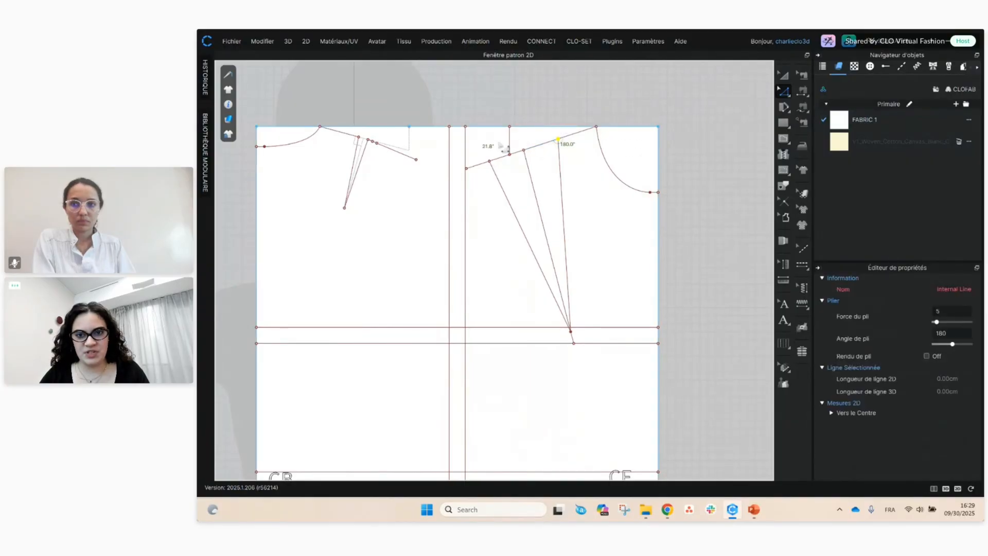
left_click(489, 162)
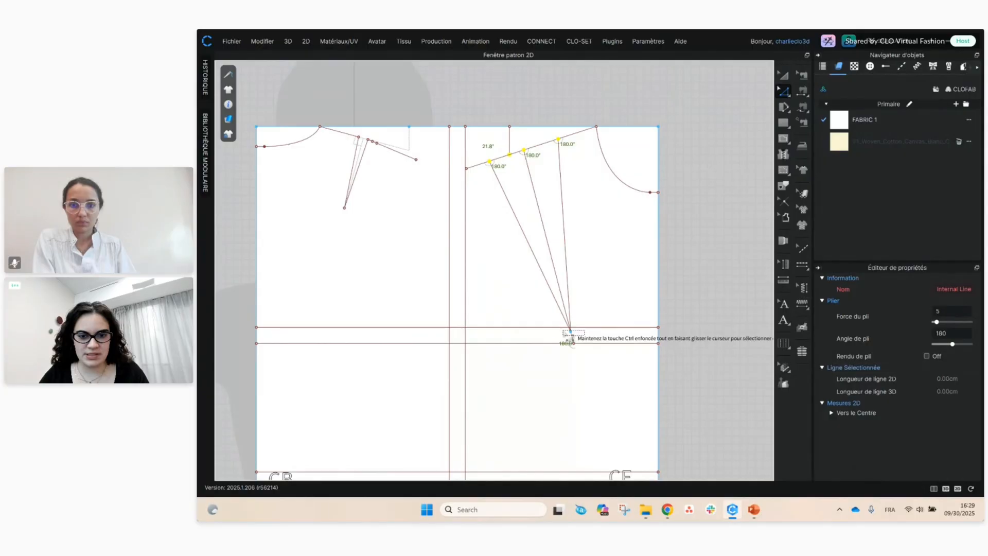
left_click(569, 330)
scroll(571, 334, "up", 3)
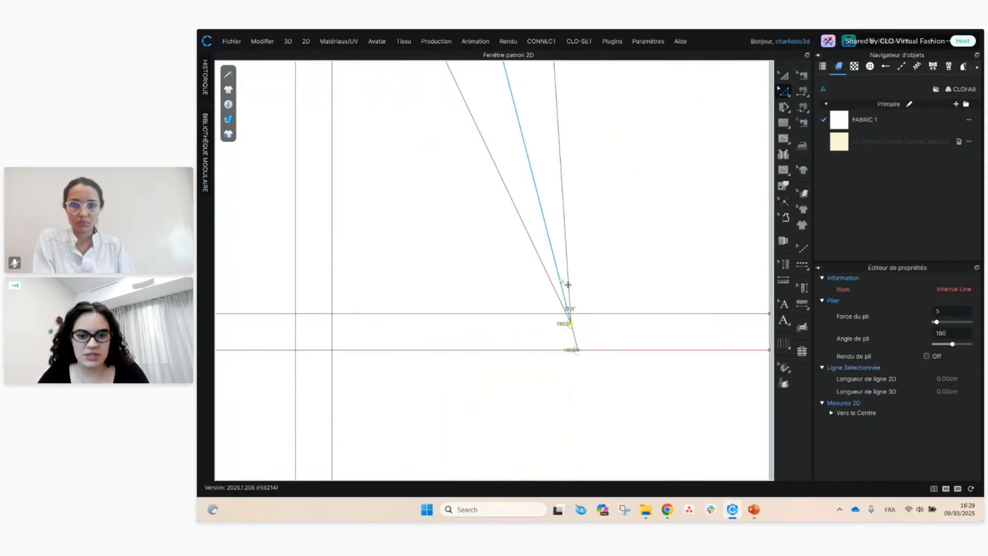
scroll(570, 335, "down", 3)
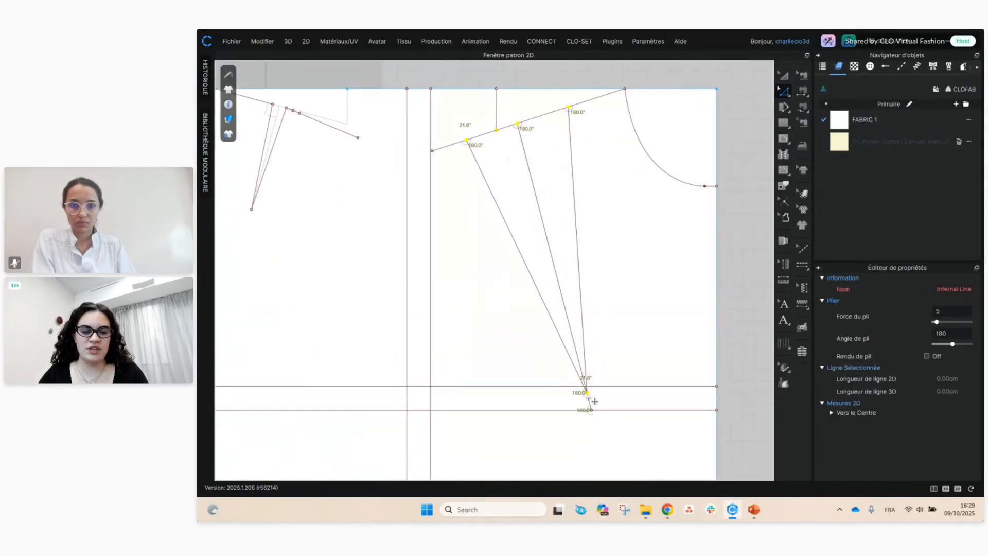
right_click(587, 392)
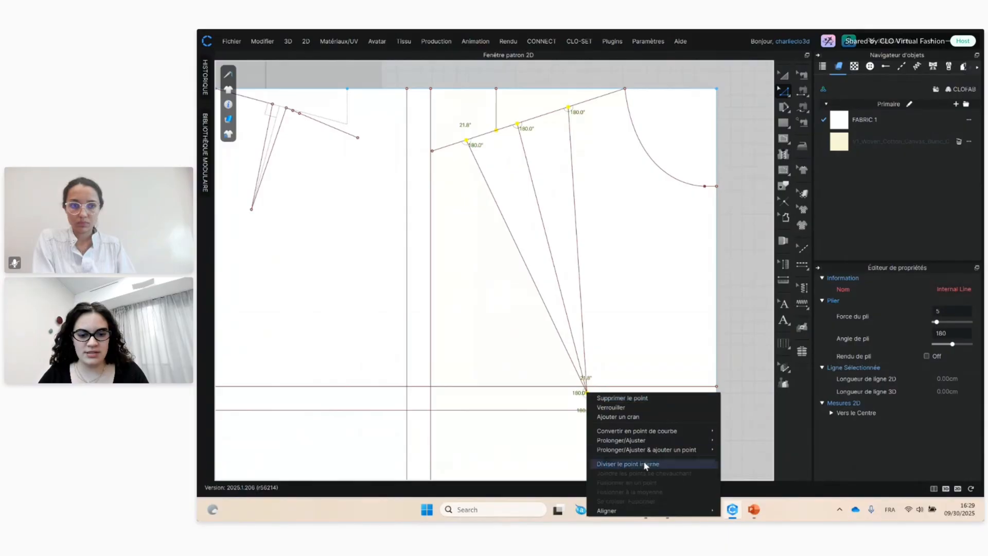
left_click(643, 463)
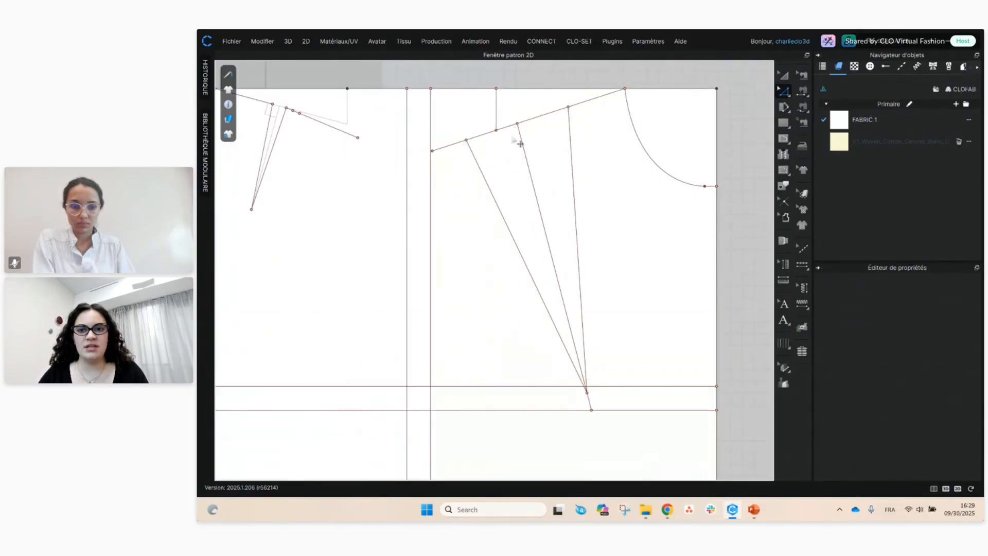
- Convert the front shoulder segments, short vertical shoulder guide, dart centre line and both dart legs into base lines
left_click(456, 148)
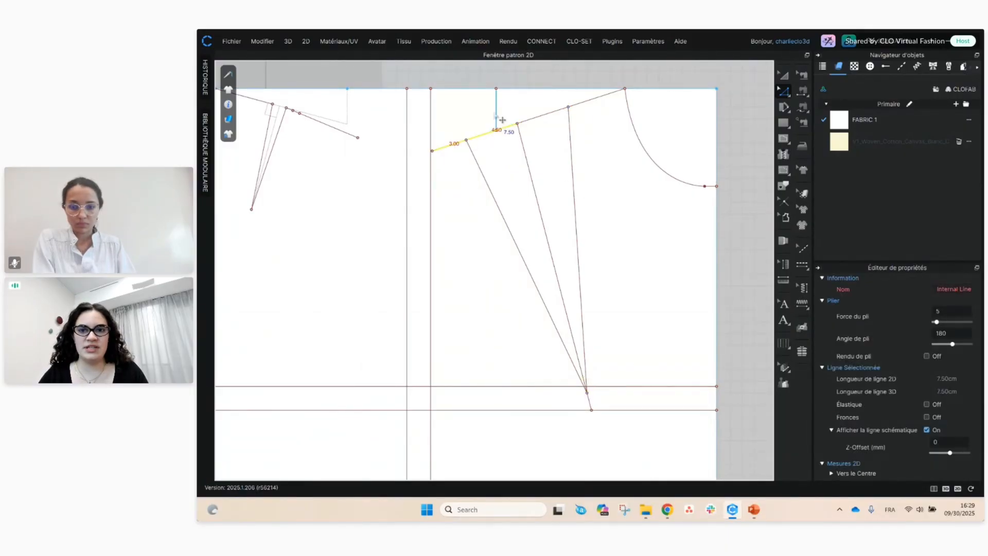
left_click(521, 140, "shift")
left_click(541, 118, "shift")
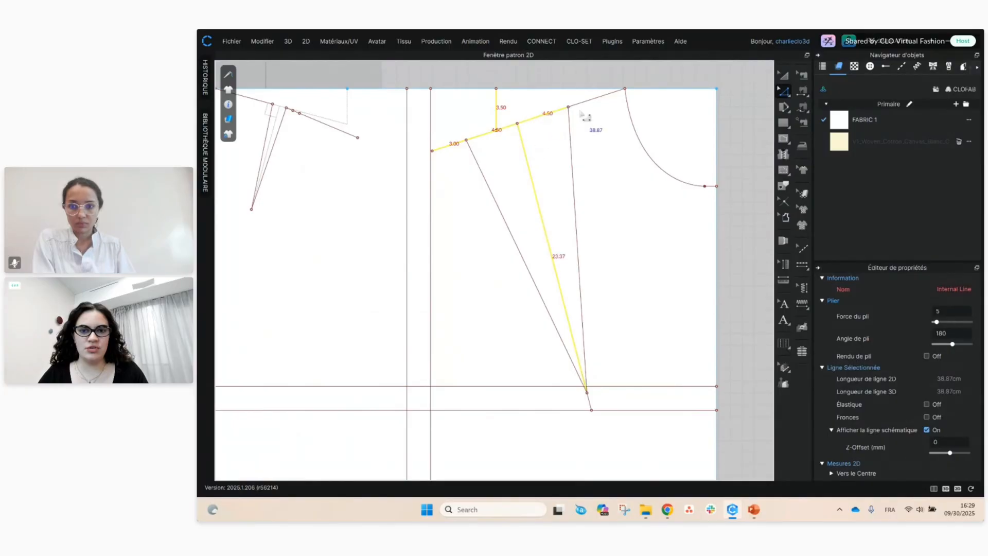
left_click(570, 142, "shift")
left_click(535, 283, "shift")
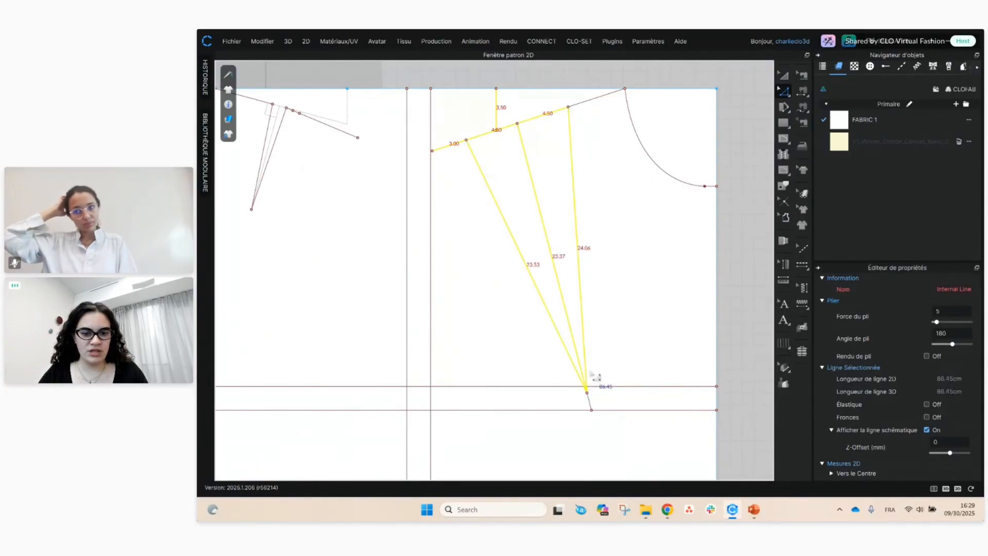
right_click(584, 336)
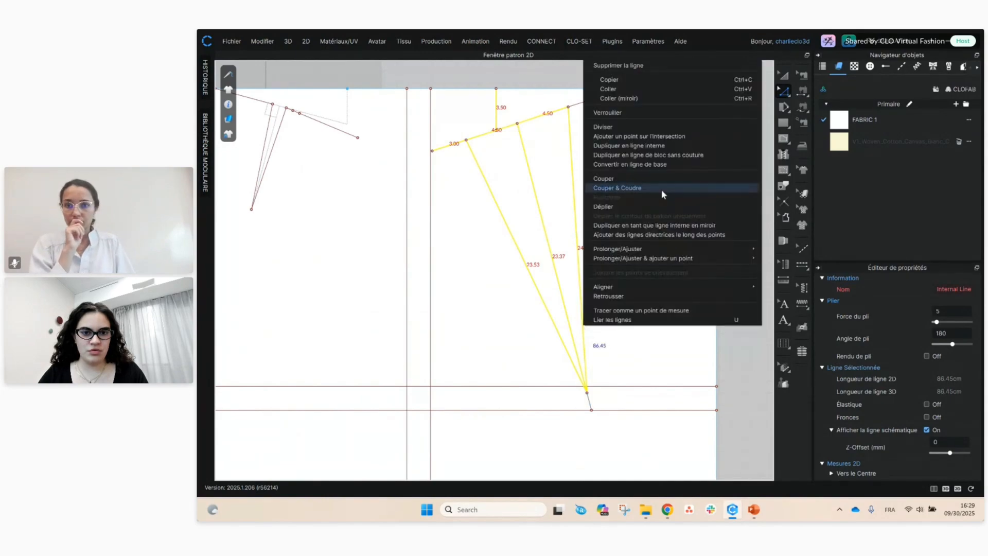
left_click(659, 162)
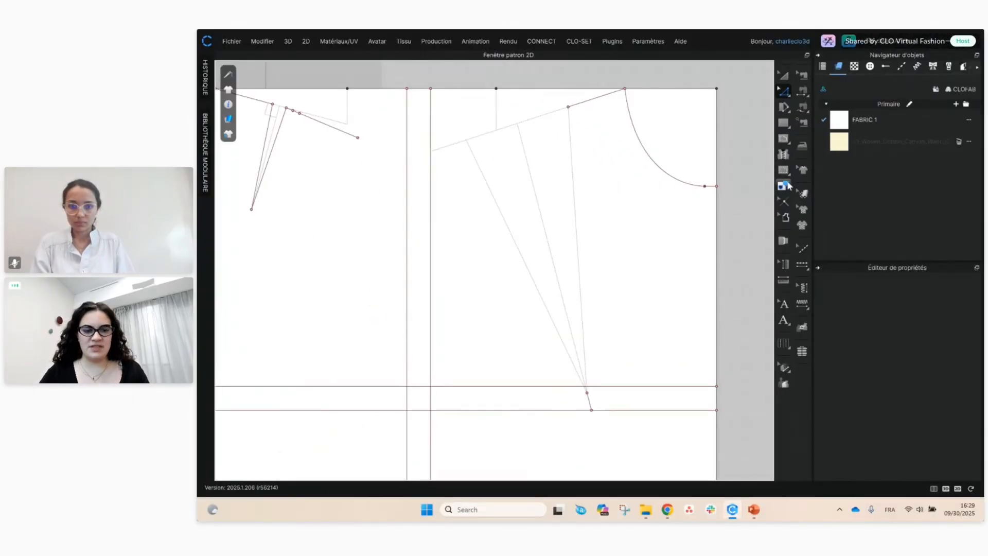
- Trace the neck-side dart leg and the shoulder base line from that leg to the shoulder's outer end as internal lines
left_click(789, 186)
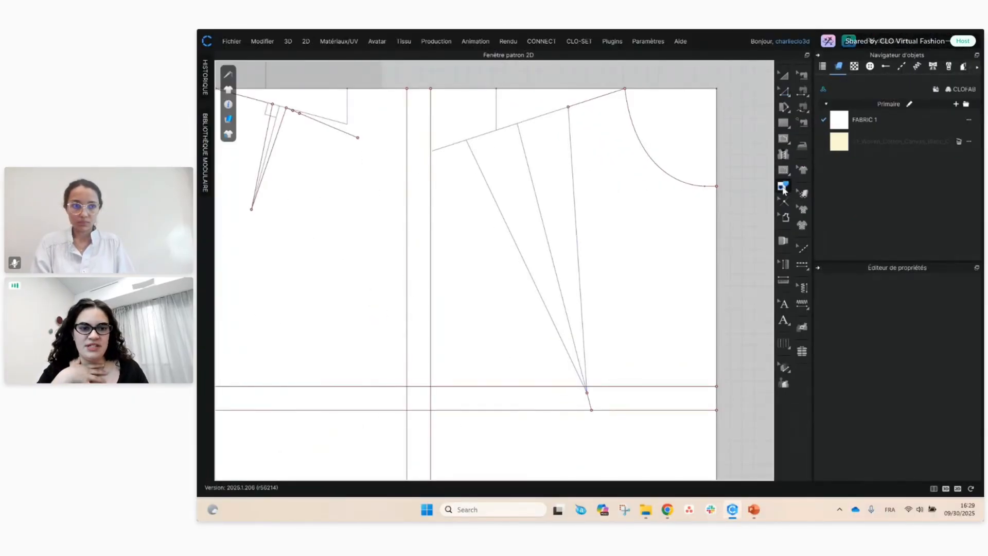
left_click(577, 193)
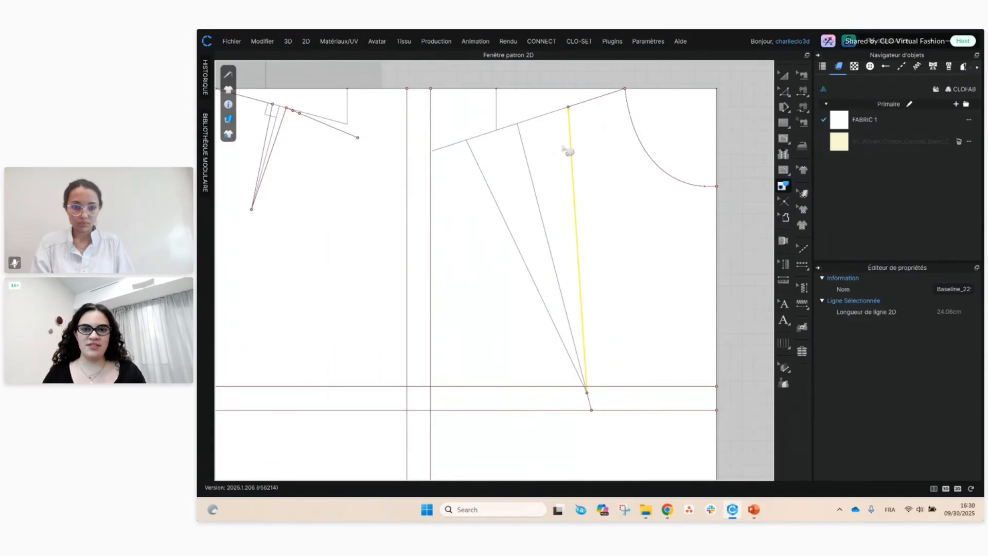
left_click(547, 114)
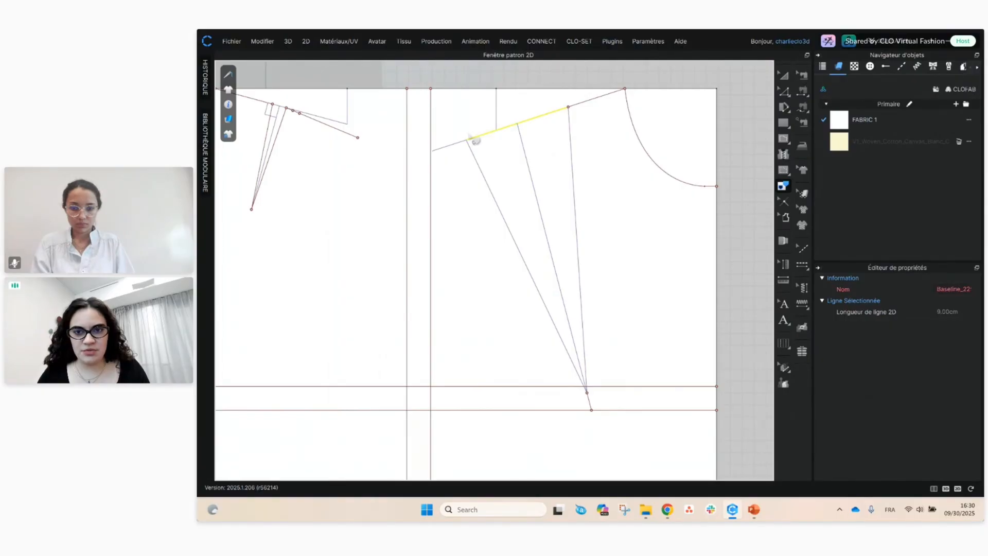
left_click(474, 138, "shift")
left_click(571, 143, "shift")
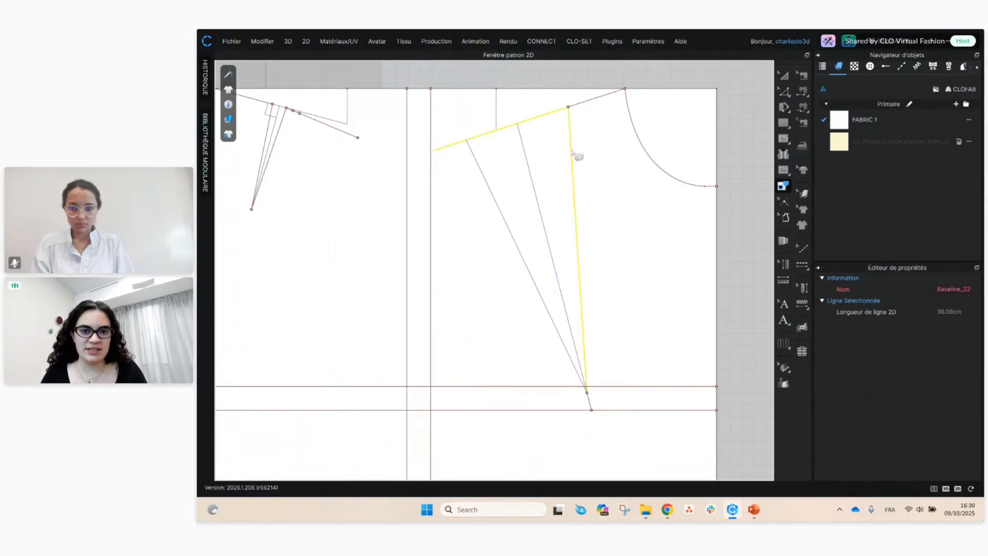
right_click(572, 150)
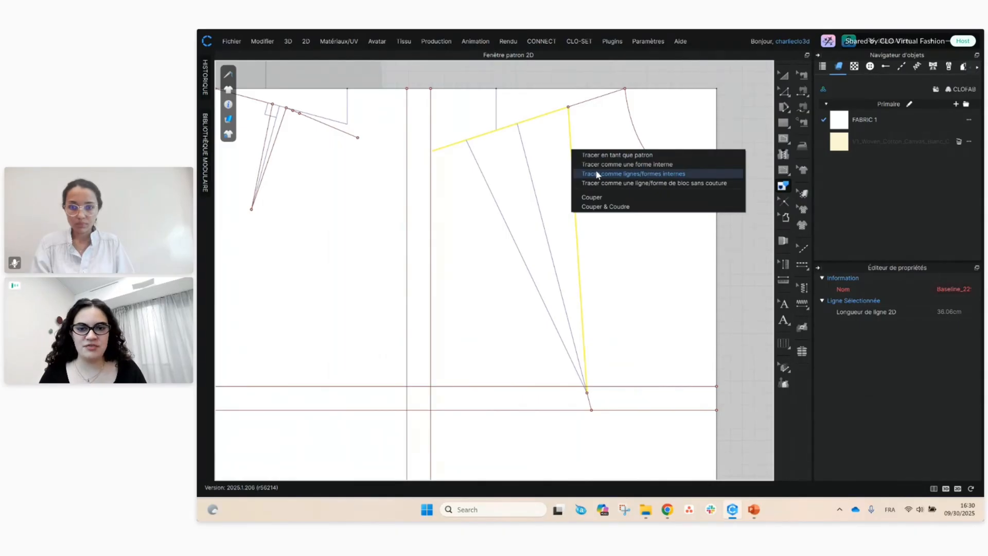
left_click(596, 174)
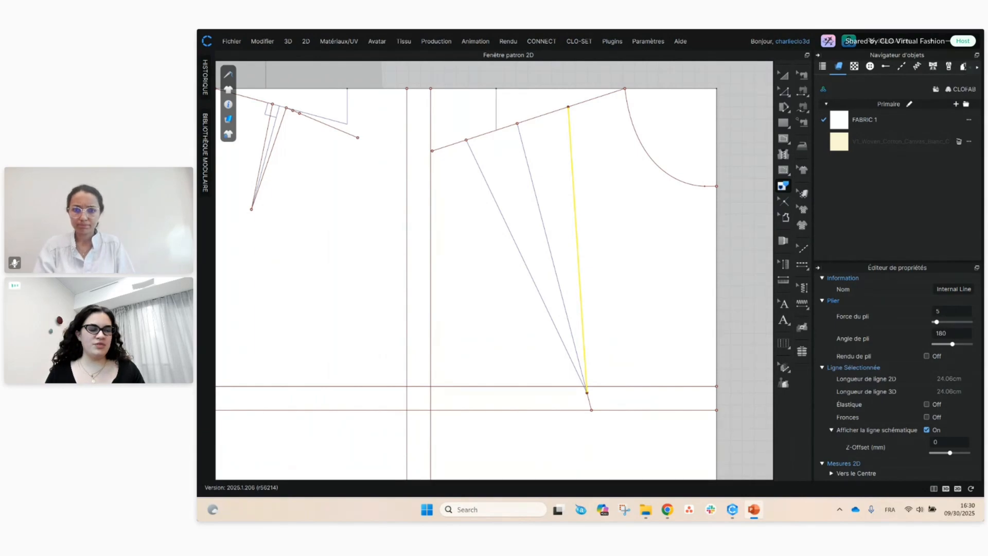
- Rotate the traced shoulder segments and neck-side dart leg about the dart tip until the leg lies along the outer dart leg
key("z")
left_click(547, 125)
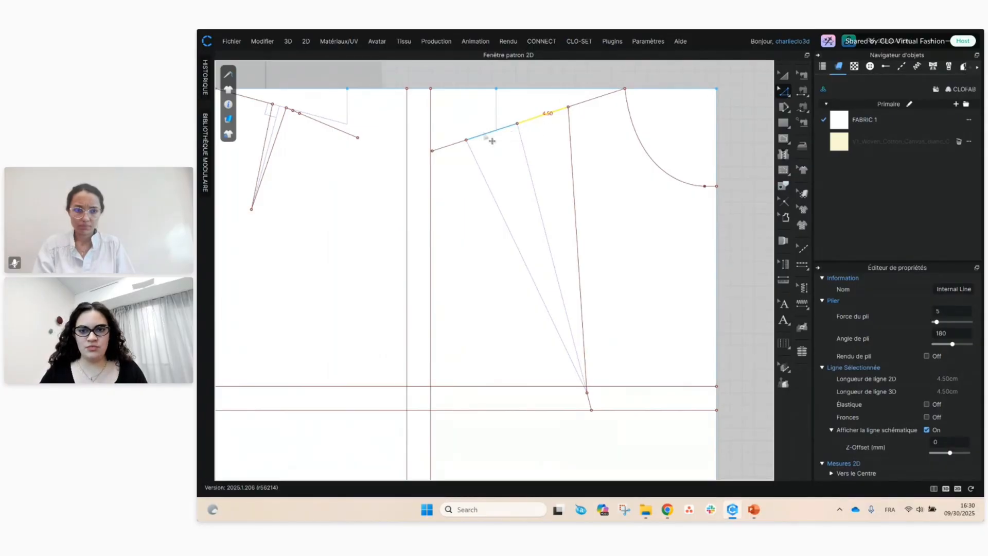
left_click(485, 136, "shift")
left_click(452, 145, "shift")
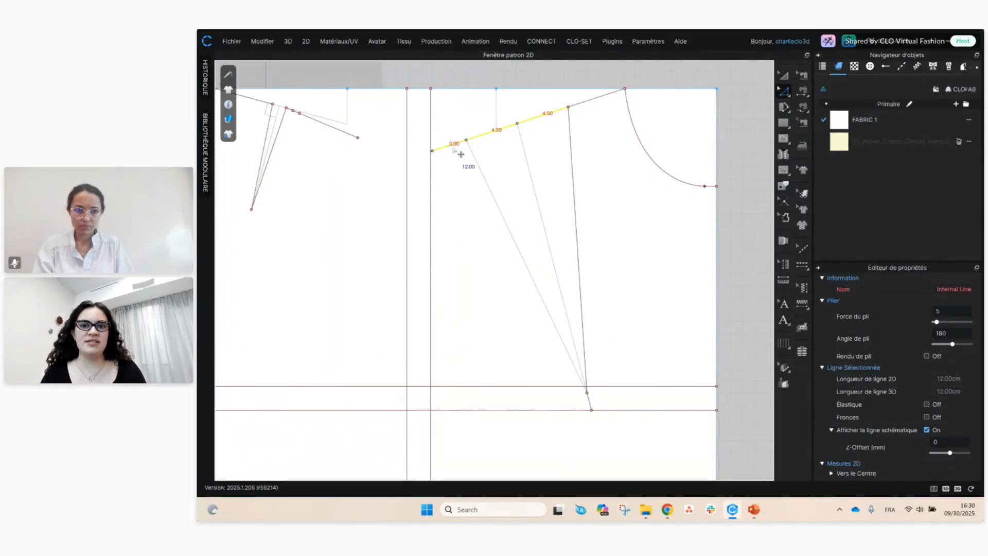
left_click(570, 124, "shift")
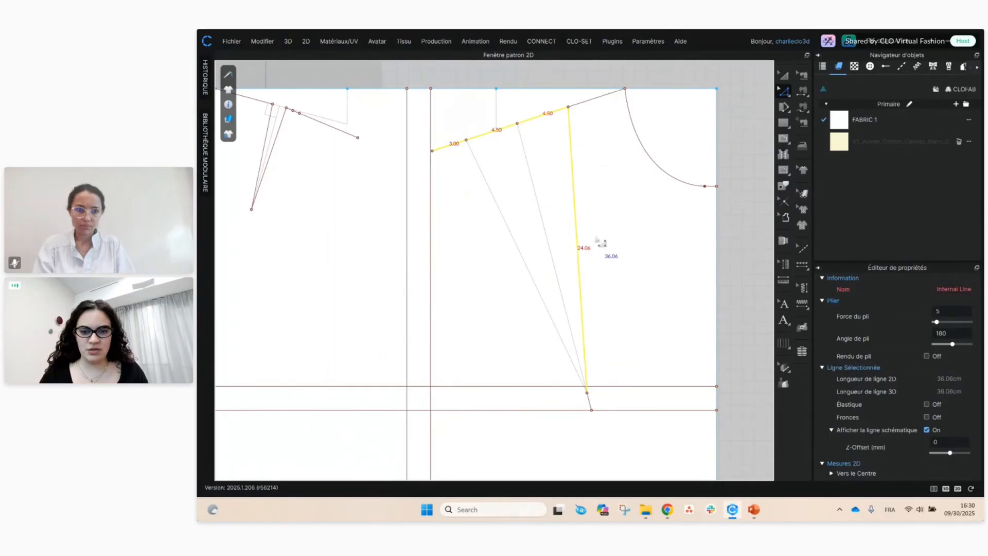
left_click(784, 77)
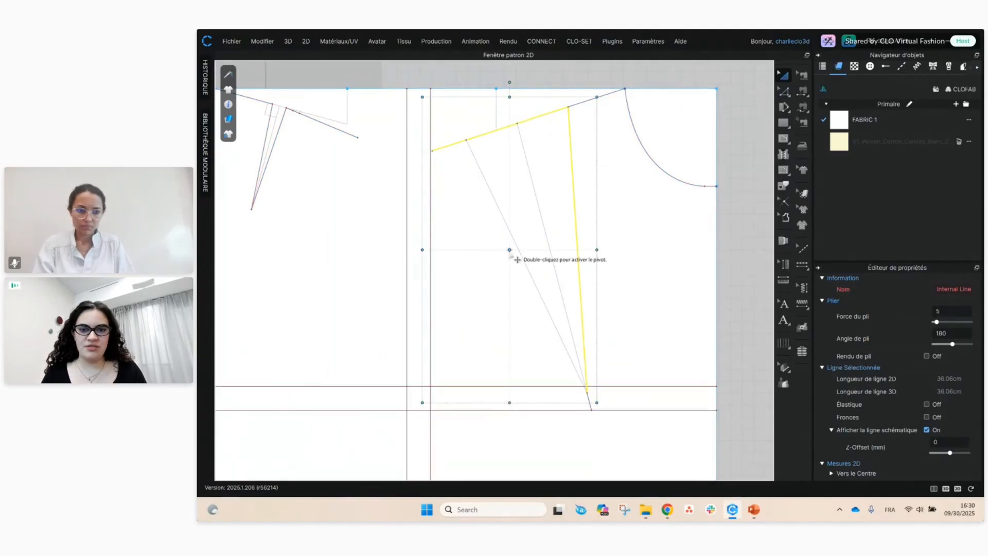
left_click_drag(520, 256, 593, 401)
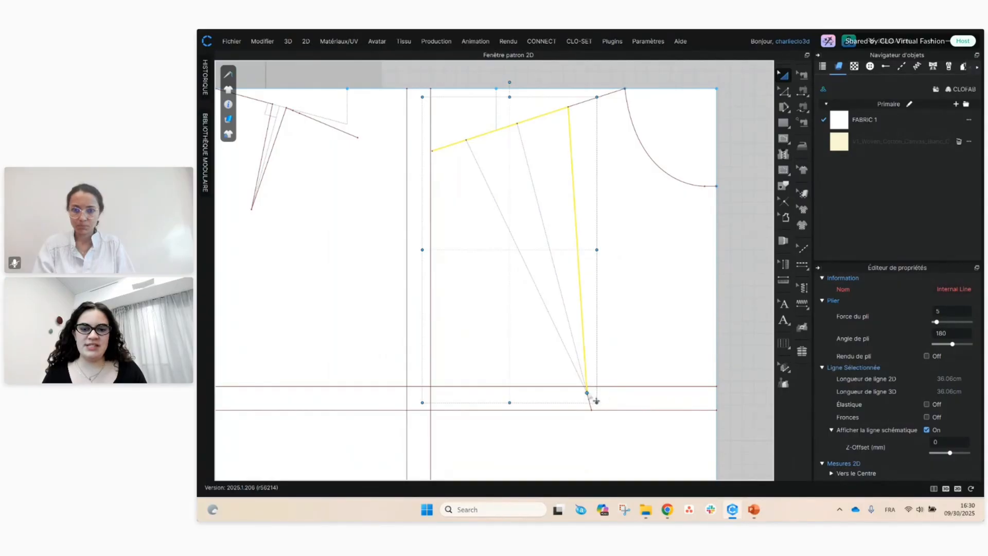
double_click(587, 393)
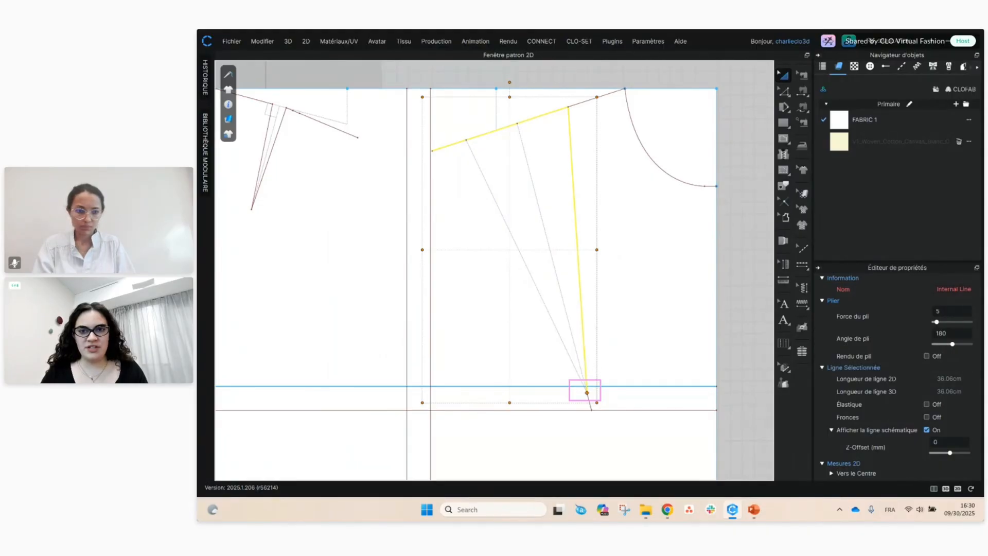
left_click_drag(510, 82, 417, 158)
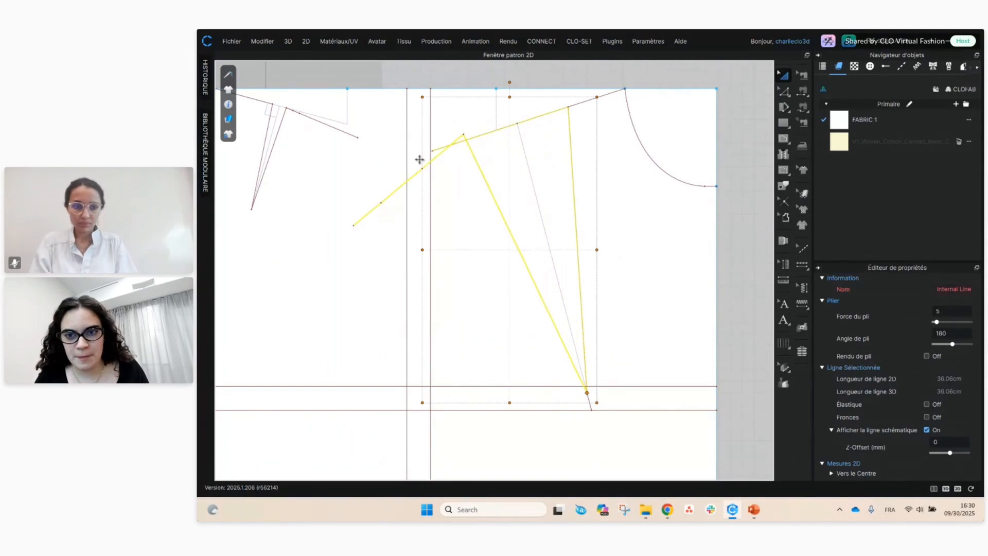
left_click_drag(419, 160, 419, 158)
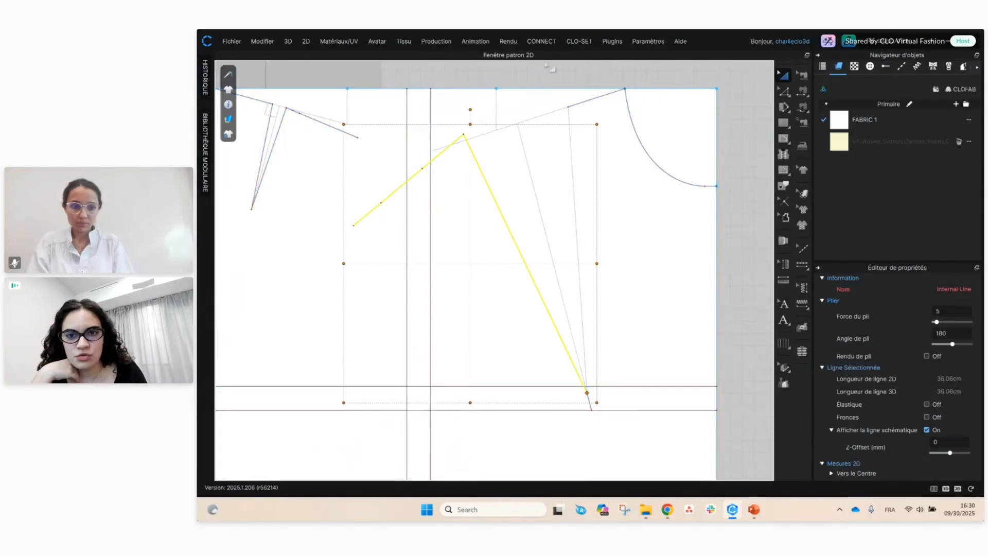
left_click(555, 64)
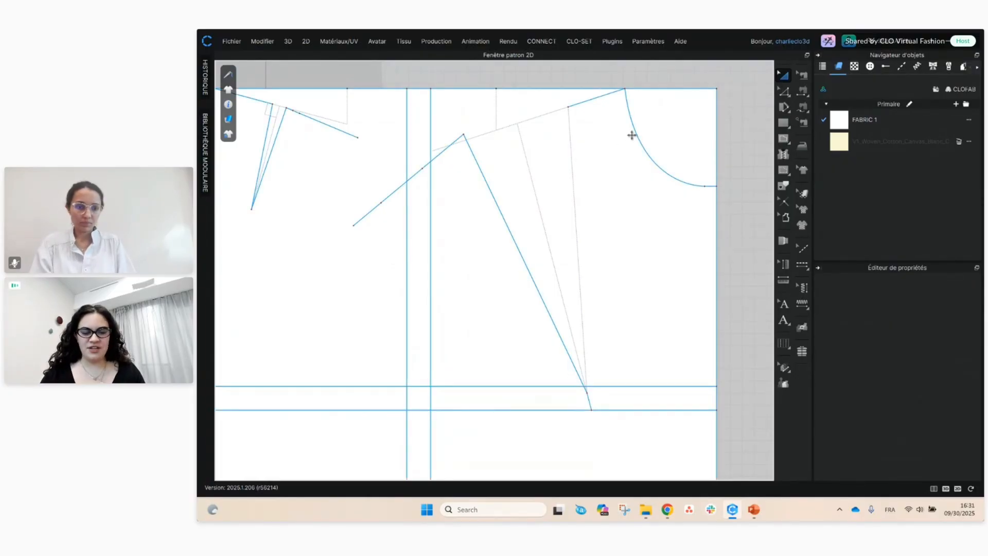
- Trace the front dart's neck-side base line as an internal line again
key("i")
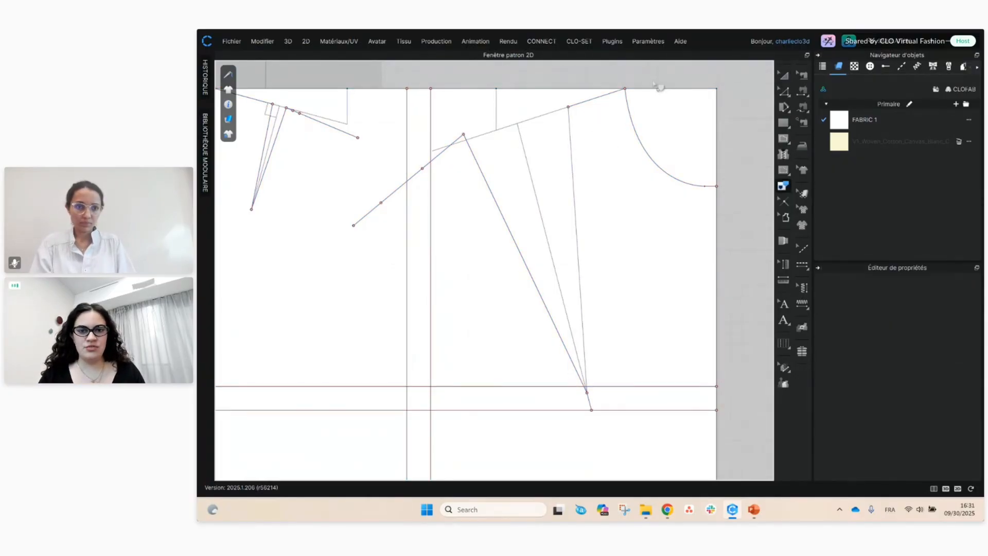
right_click(572, 155)
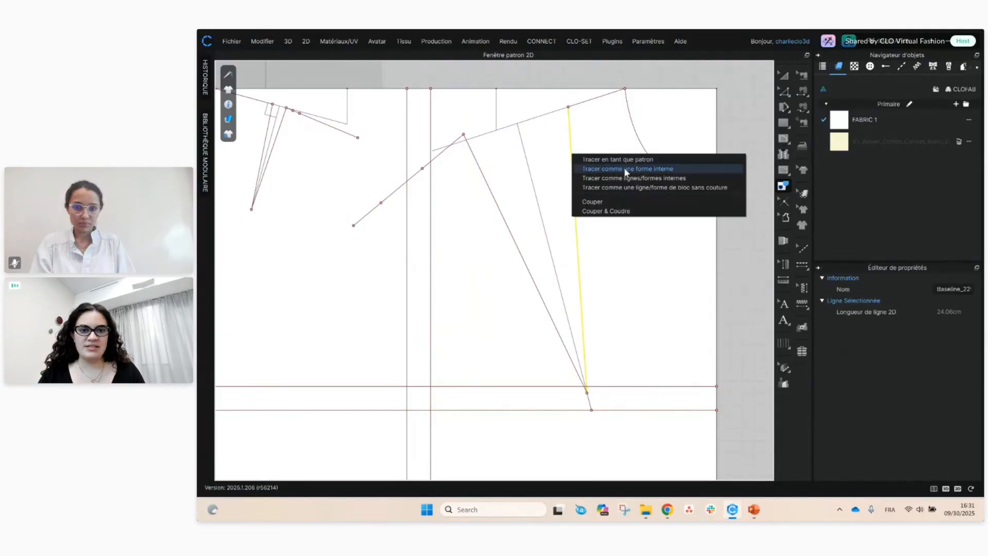
left_click(641, 178)
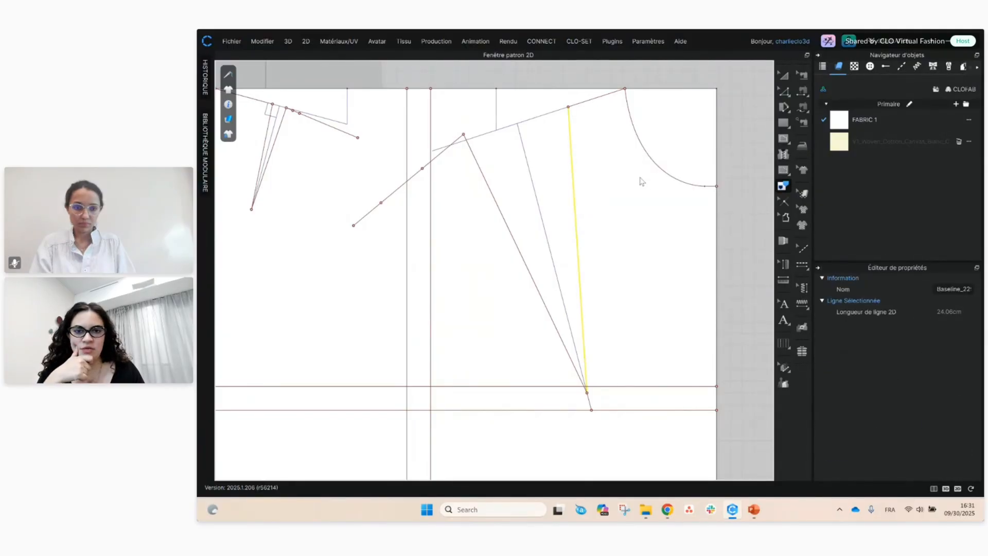
left_click(781, 80)
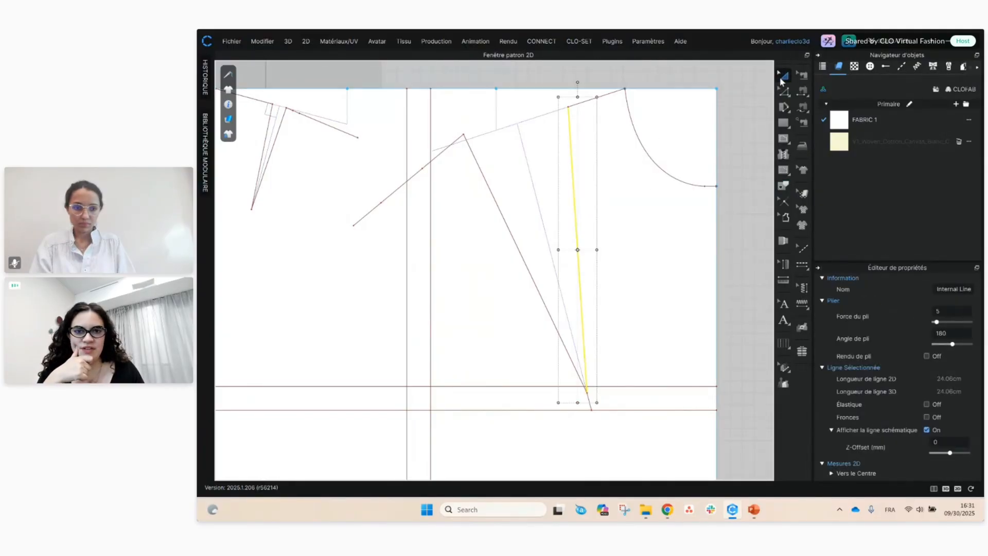
left_click(713, 80)
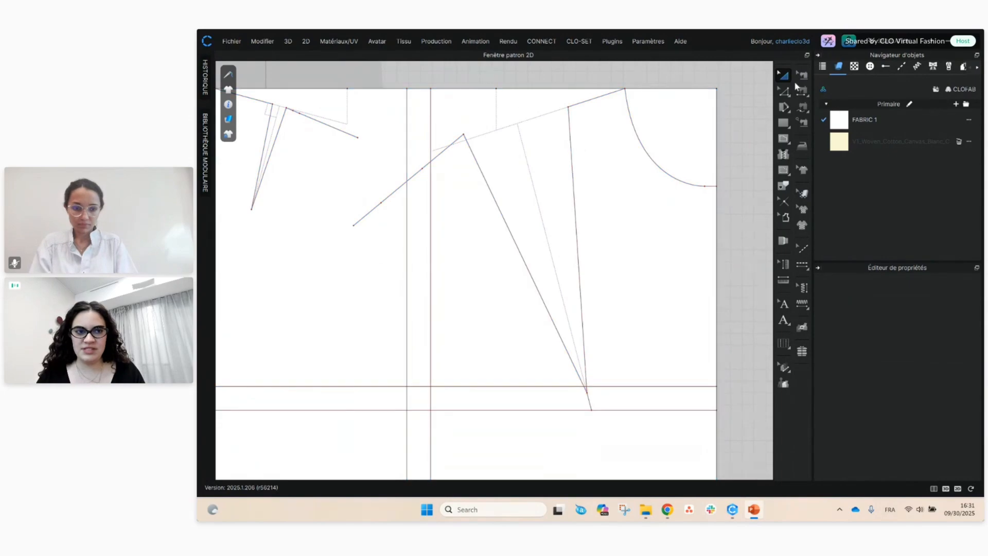
- Delete the two outer segments of the rotated shoulder line, keeping only the segment attached to the outer dart leg
key("z")
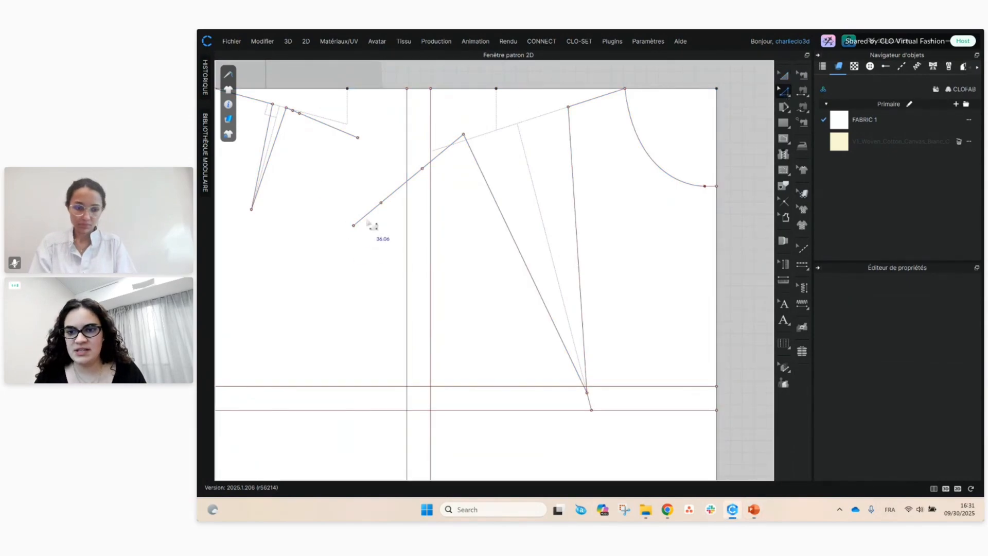
left_click(394, 192)
key("Delete")
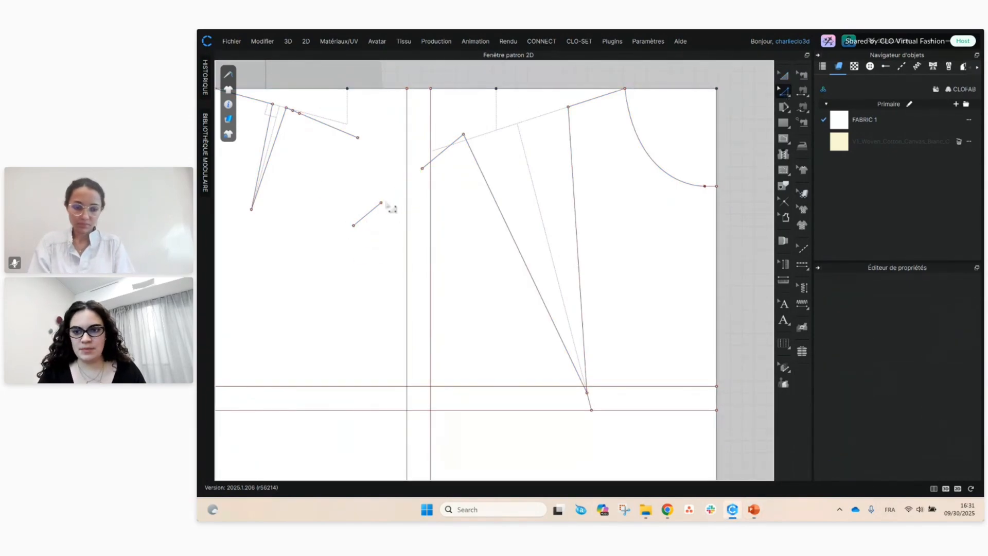
left_click(375, 209)
key("Delete")
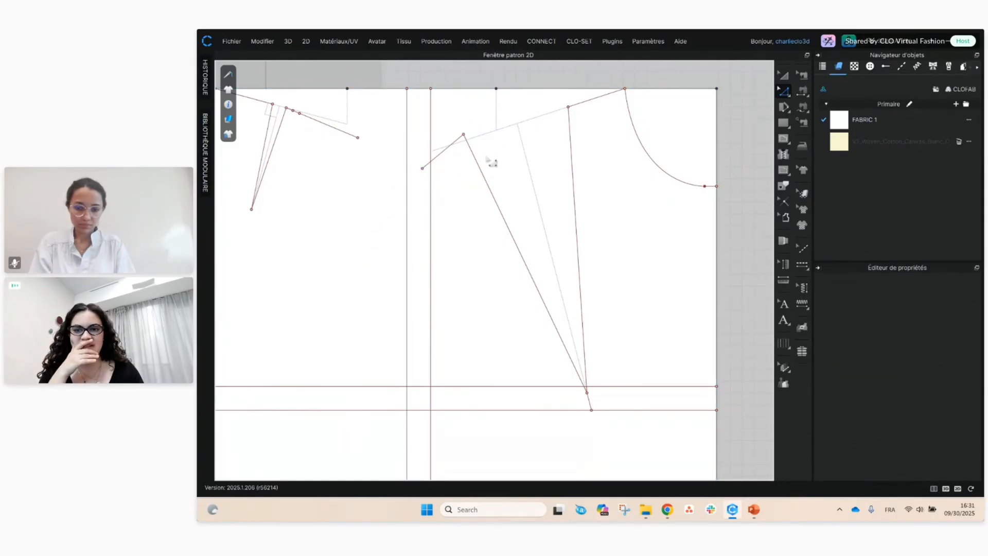
- Set the length of the front shoulder segment beyond the bust dart to 6.5 cm, keeping the direction on Début
middle_click_drag(491, 167, 443, 168)
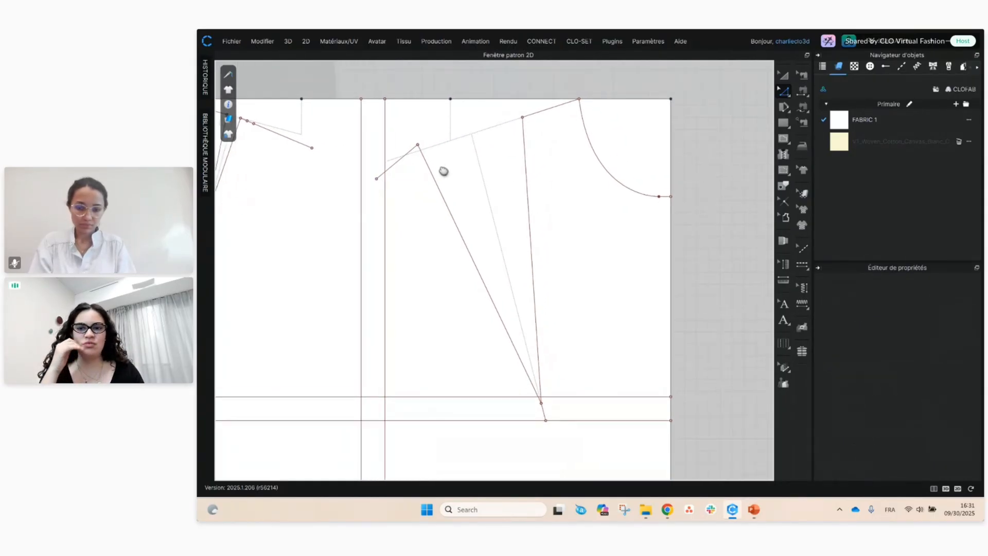
right_click(401, 152)
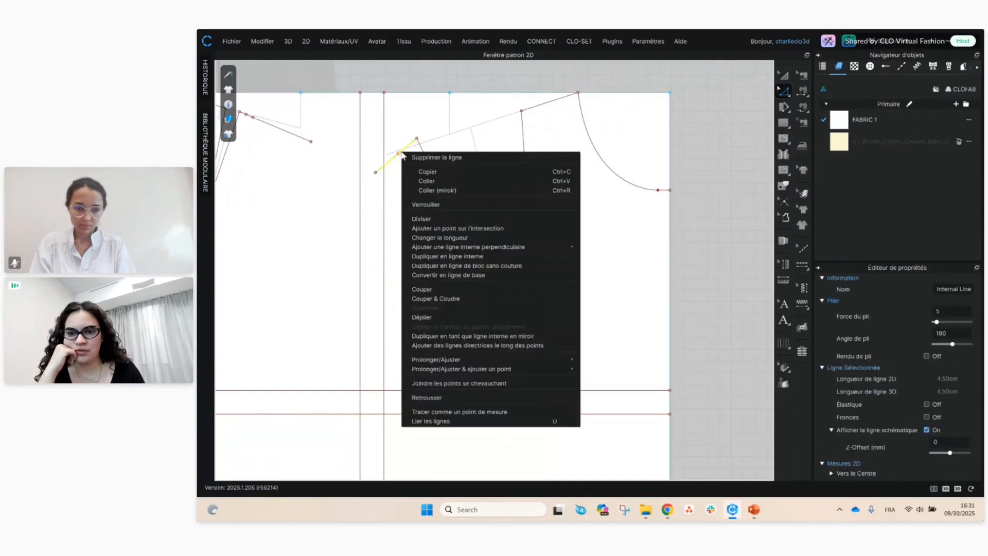
left_click(462, 238)
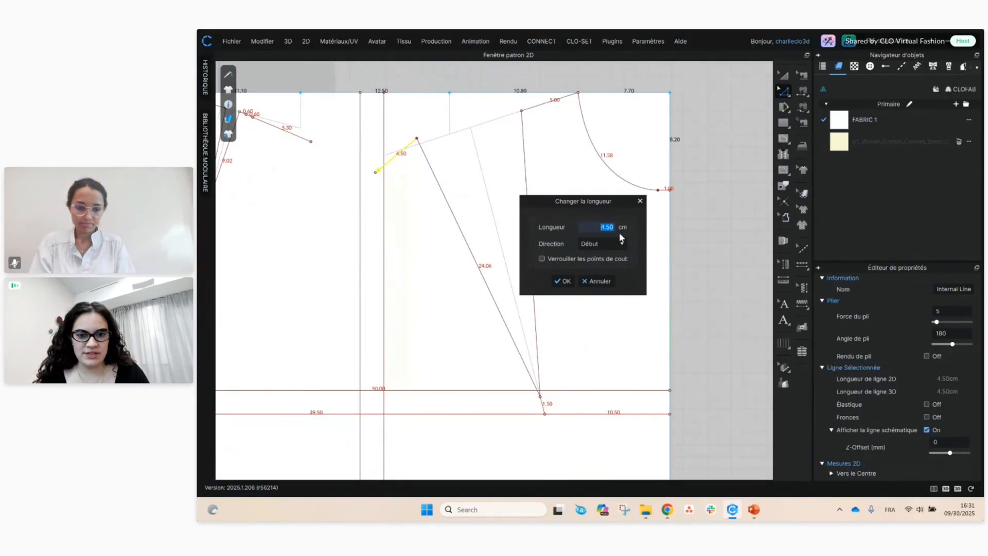
type("6.5")
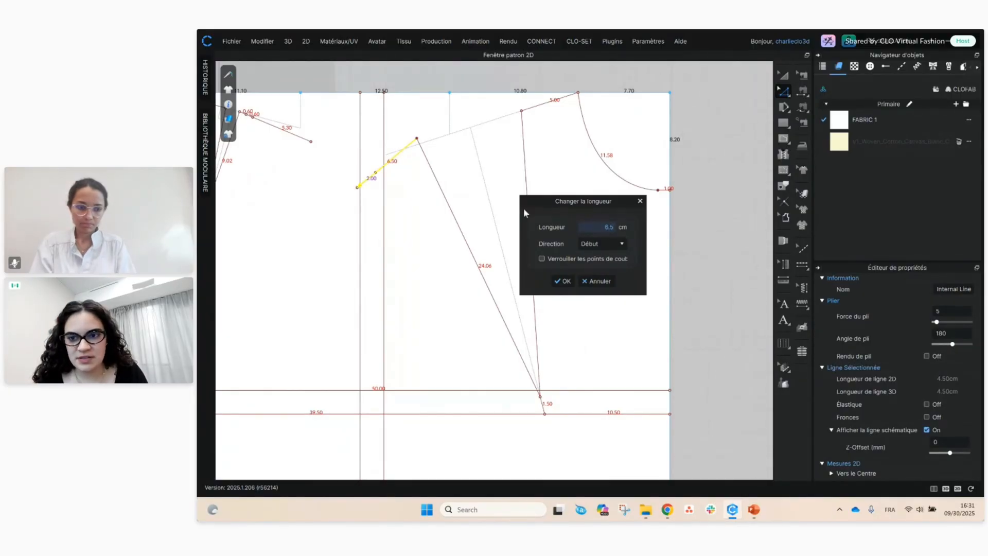
left_click(565, 281)
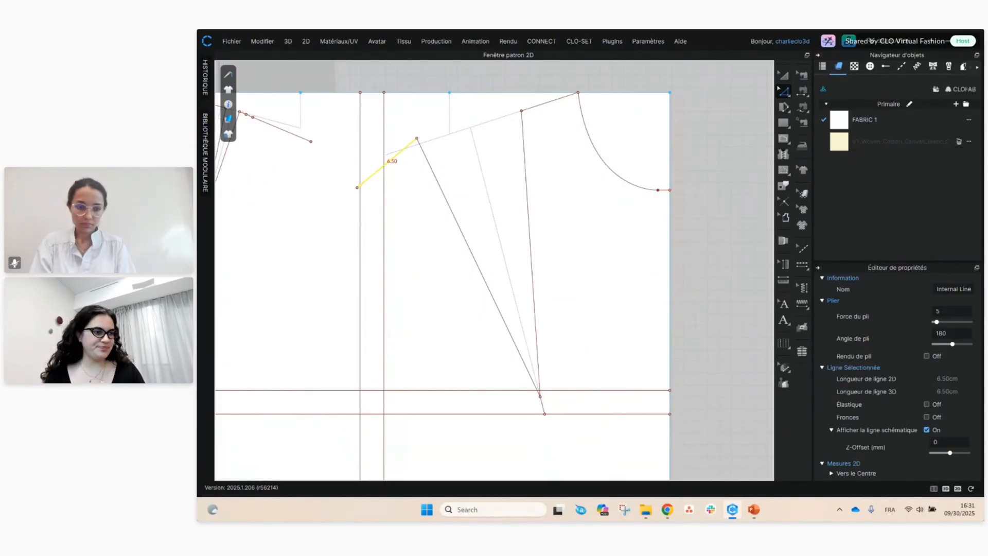
key("alt+Tab")
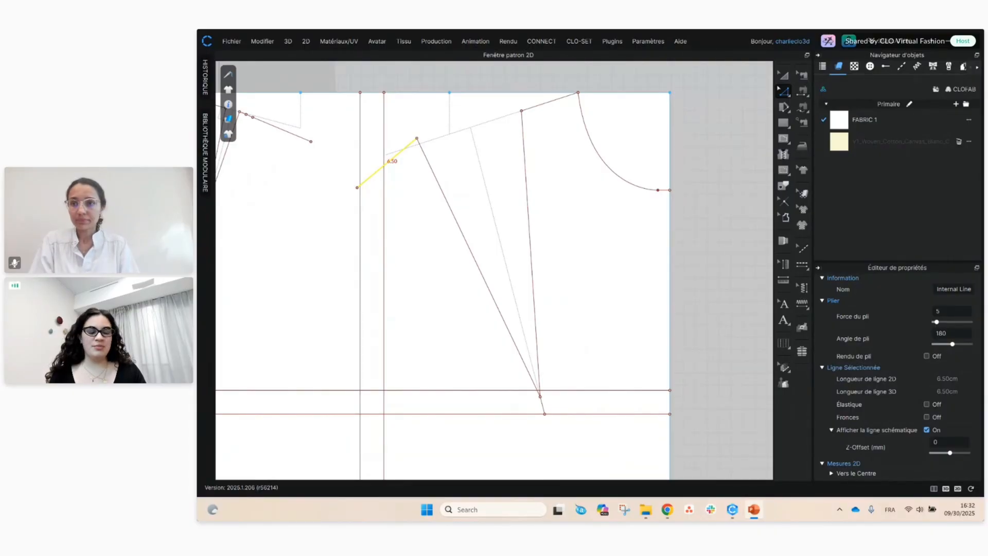
middle_click_drag(476, 221, 520, 240)
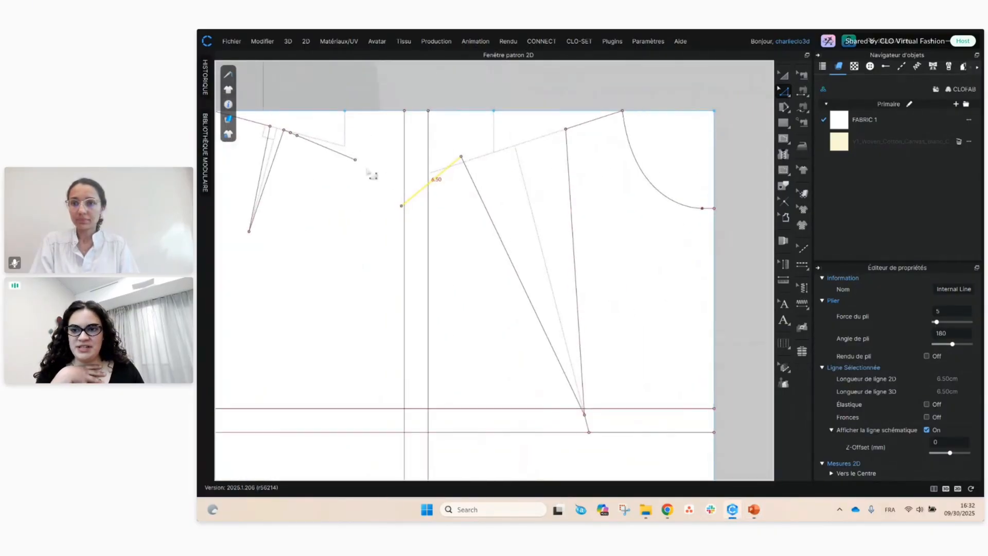
middle_click_drag(381, 175, 438, 181)
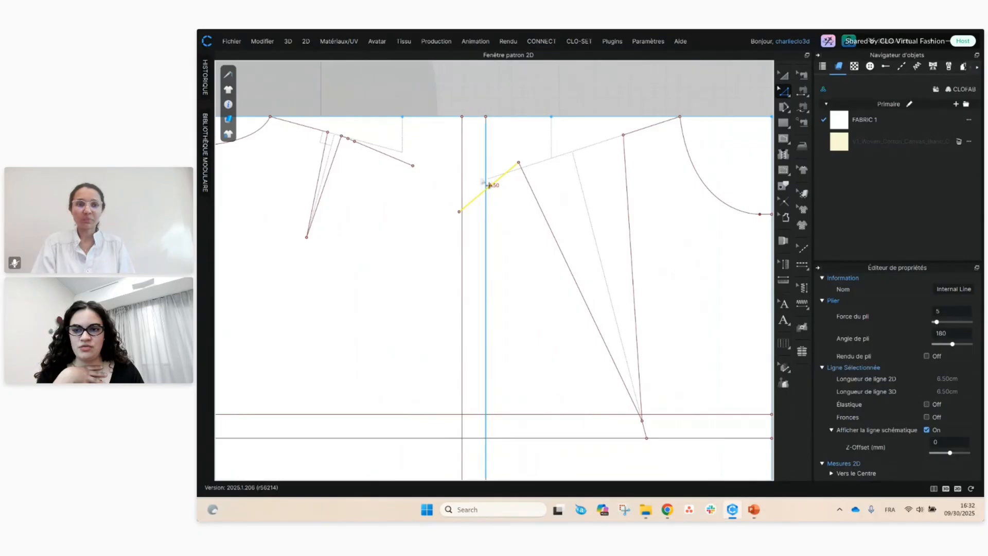
scroll(424, 190, "down", 3)
middle_click_drag(399, 175, 441, 204)
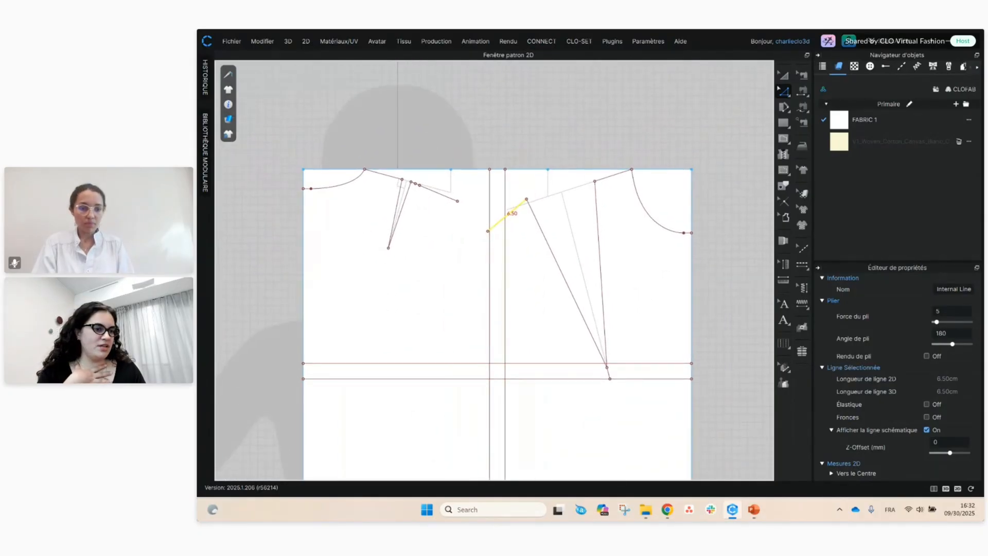
key("alt+Tab")
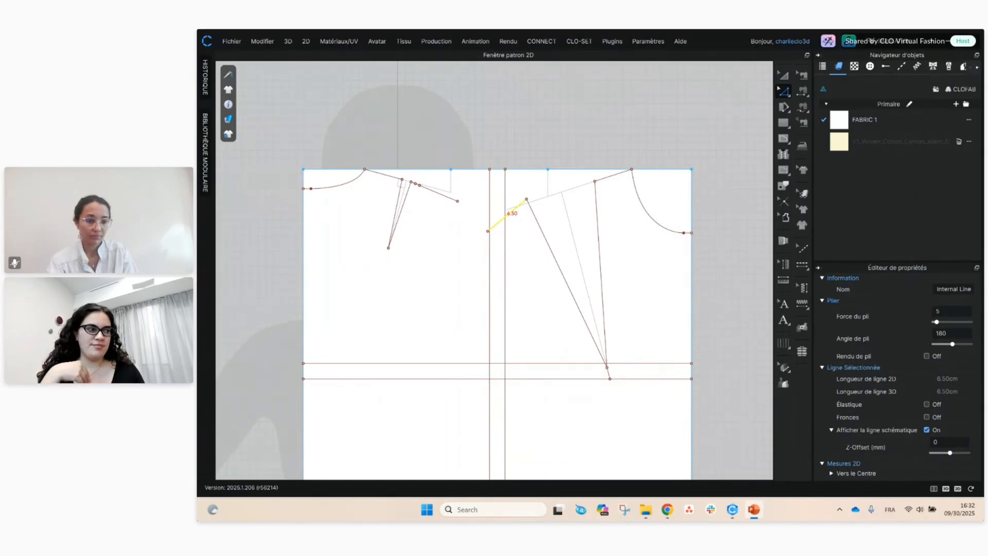
- Draw a 13 cm vertical internal line straight down from the back neckline's shoulder point
scroll(337, 183, "up", 5)
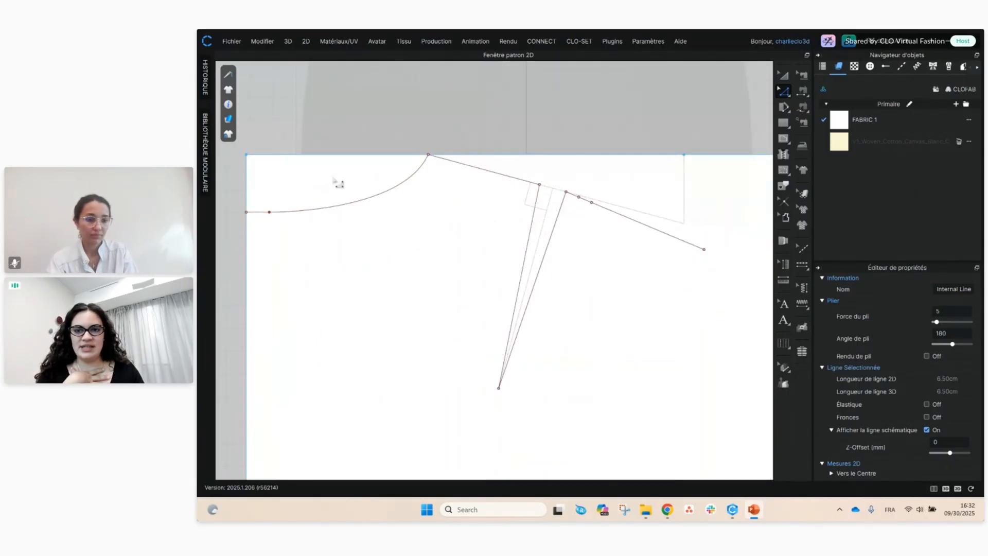
scroll(487, 149, "down", 2)
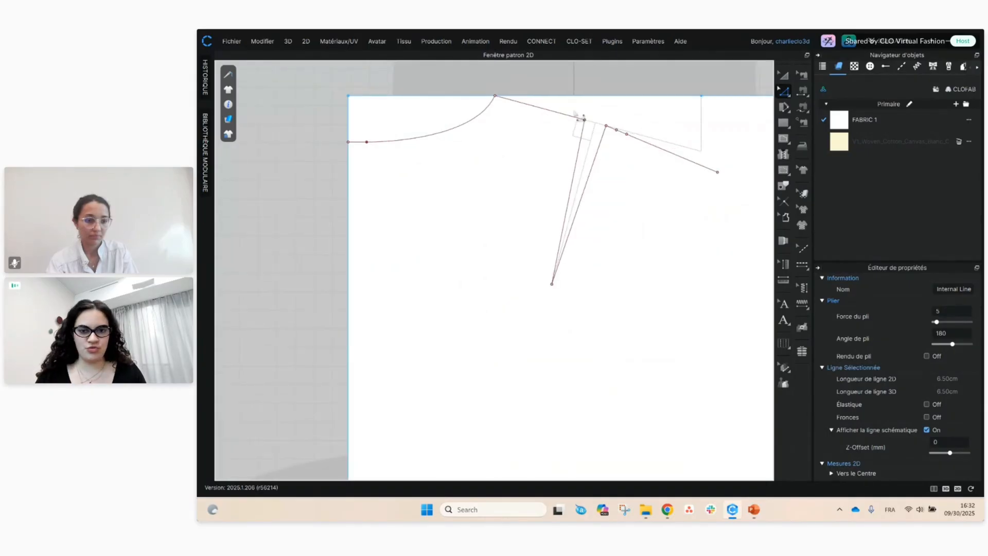
middle_click_drag(597, 134, 561, 138)
key("g")
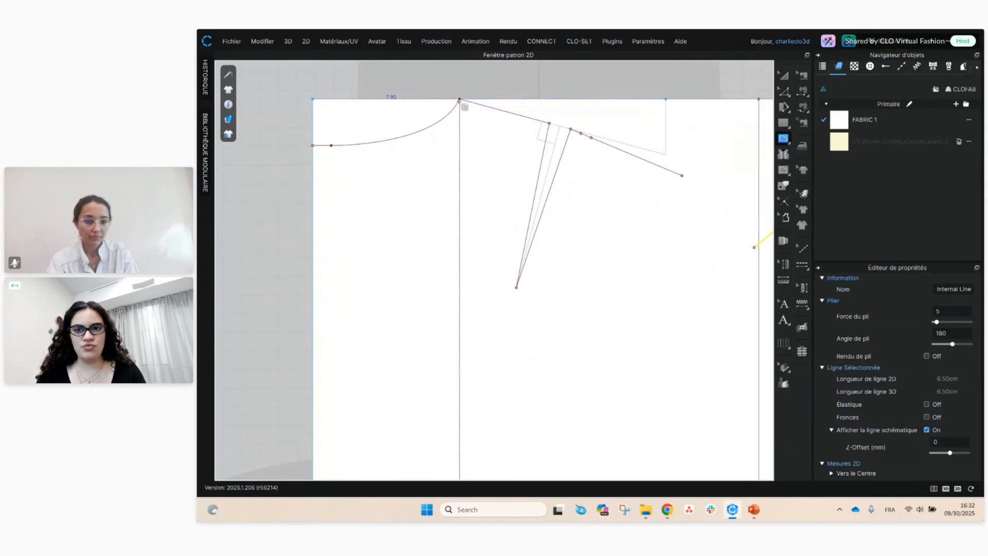
left_click(459, 99)
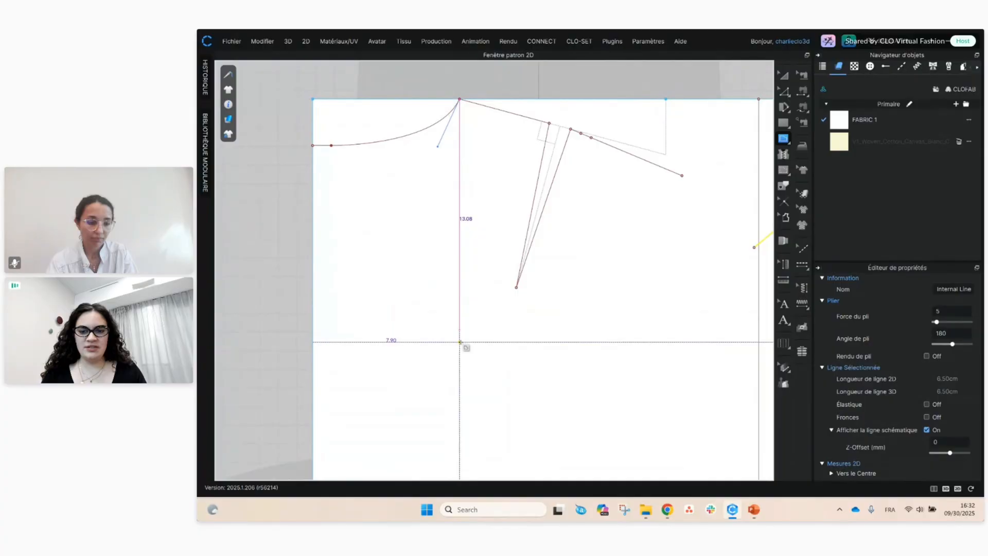
right_click(459, 342)
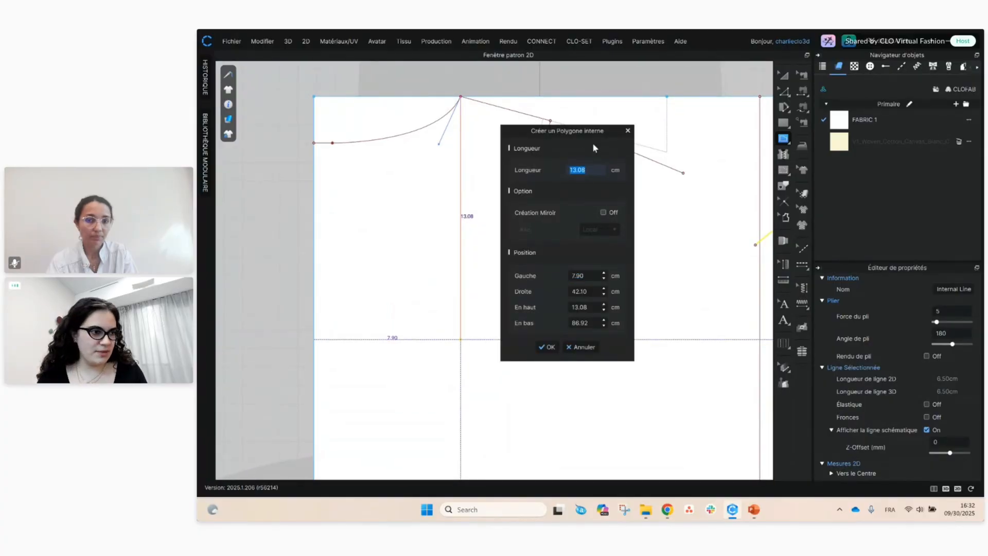
type("13")
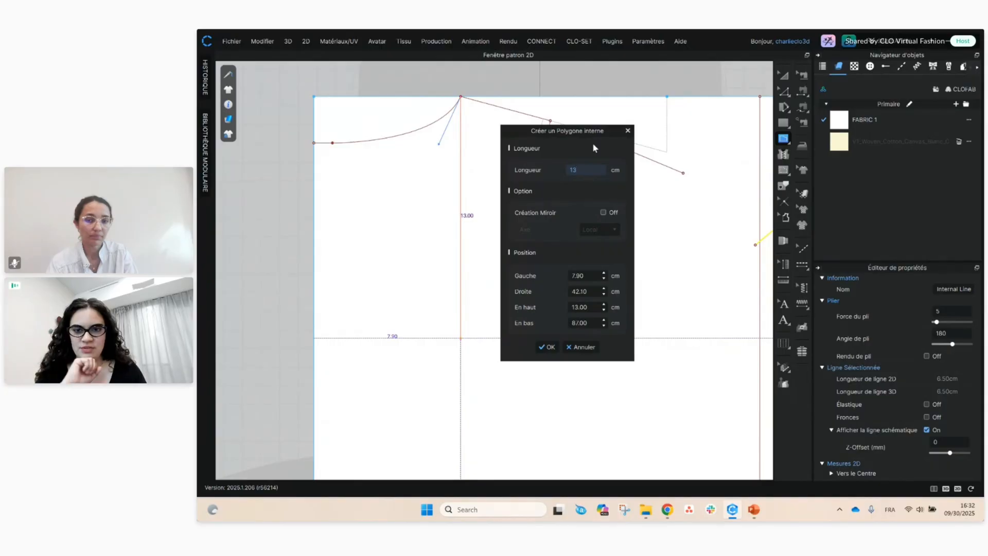
left_click(547, 346)
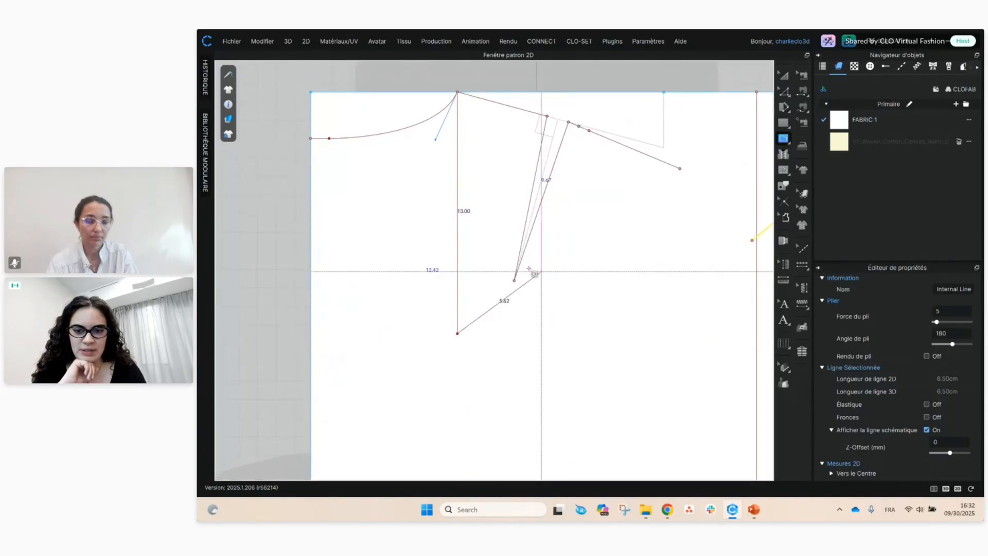
key("Escape")
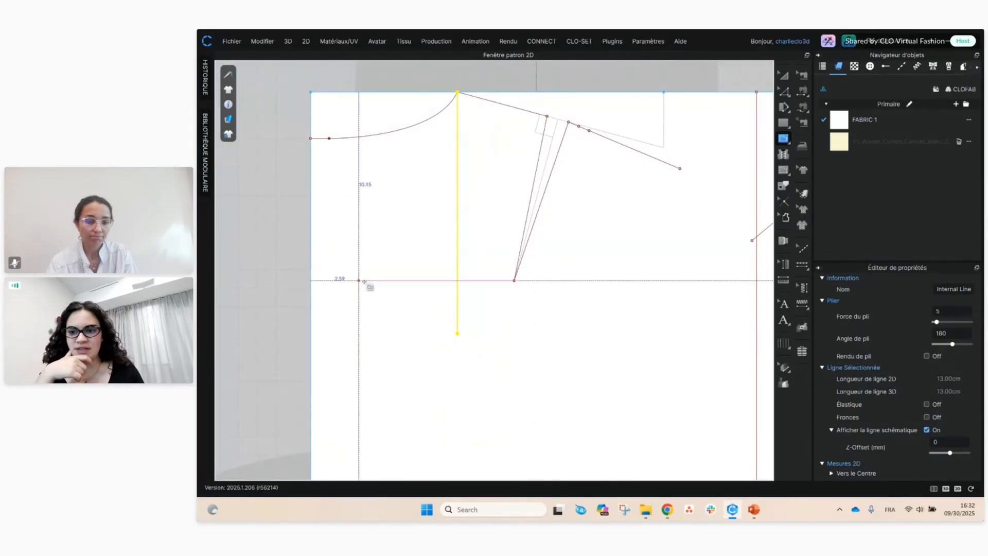
- Draw an 18 cm horizontal internal line from the back piece's centre edge through the lower end of the vertical line
left_click(310, 333)
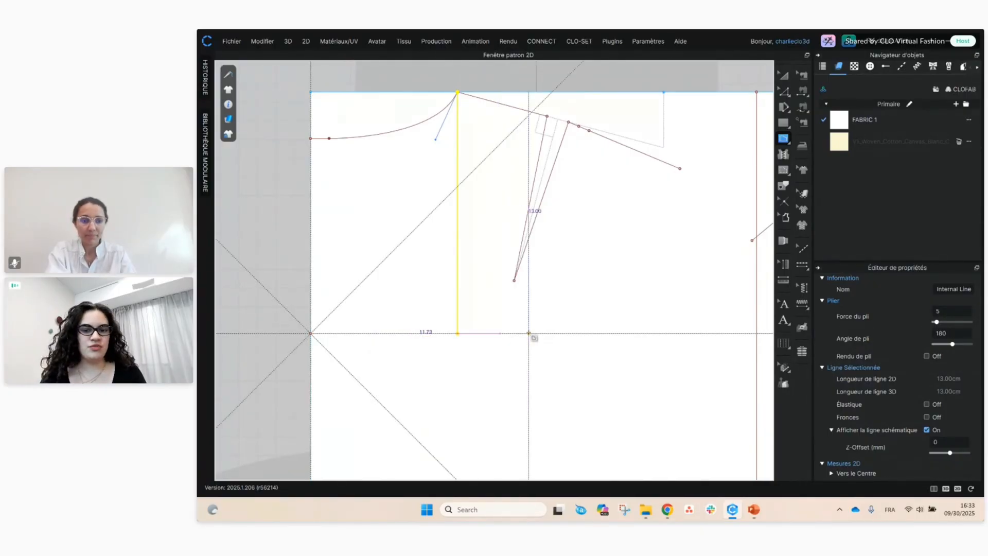
right_click(518, 333)
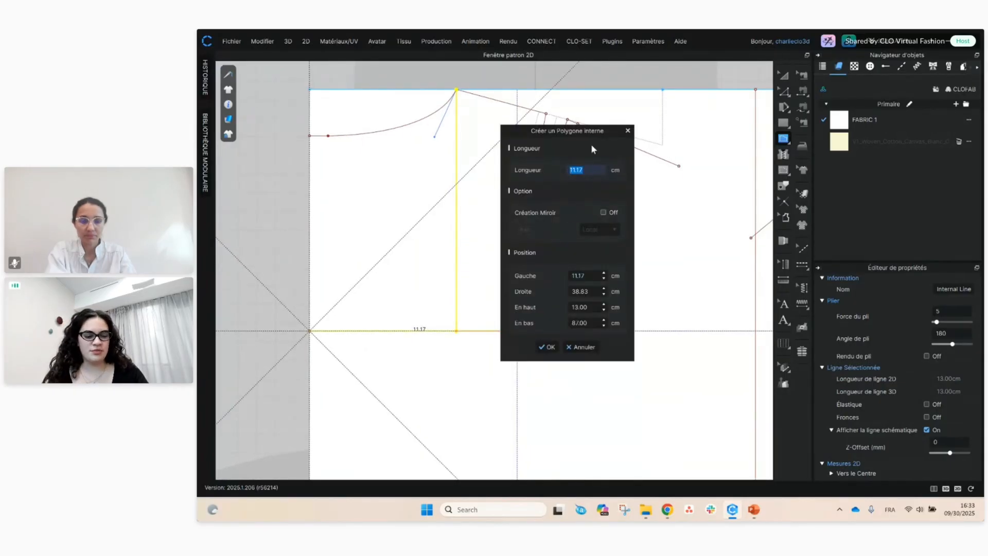
type("18")
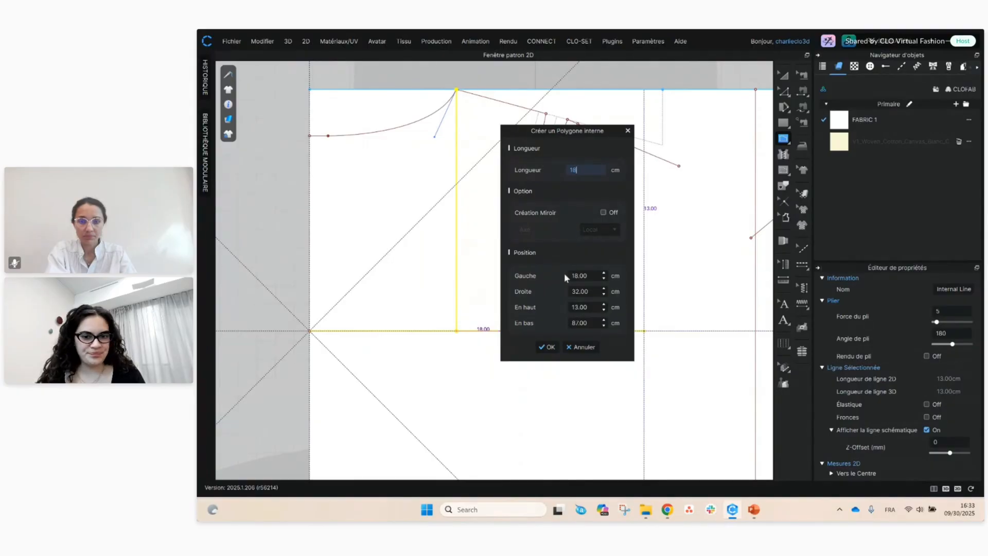
left_click(547, 348)
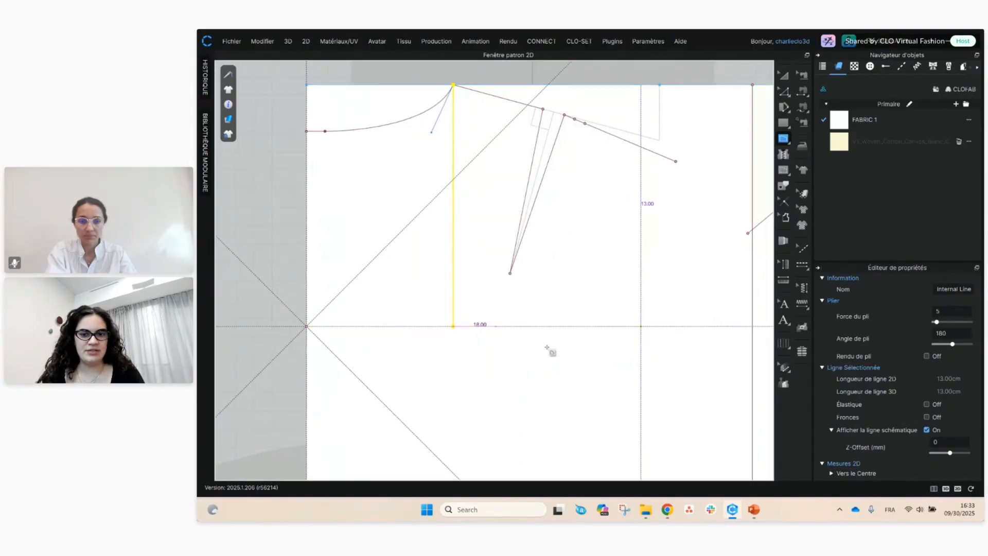
key("Escape")
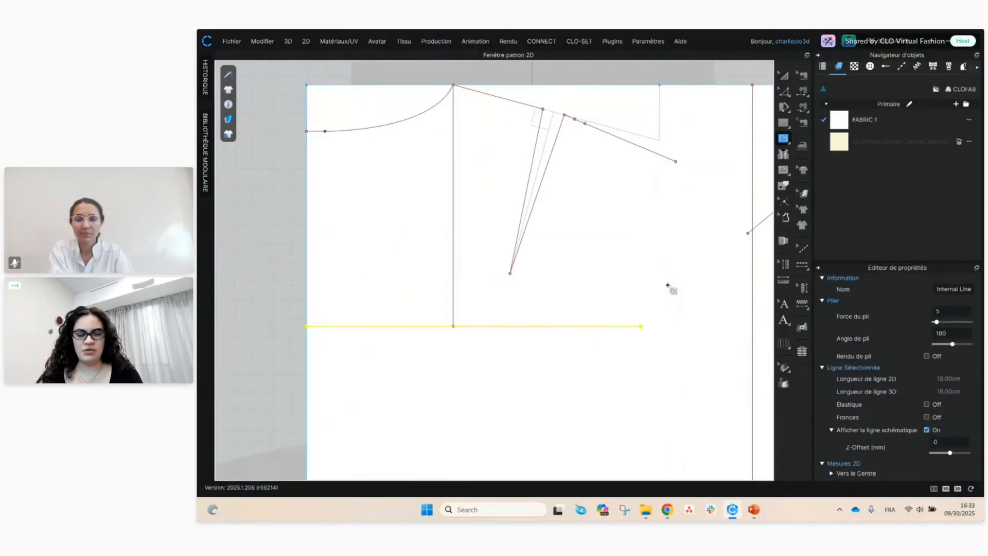
left_click(783, 76)
left_click(679, 80)
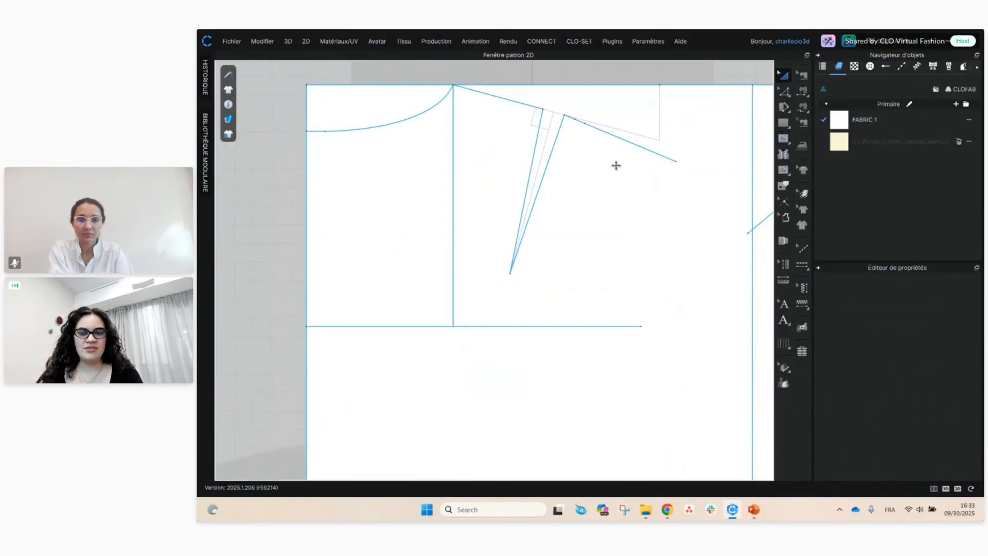
- Delete the front bust dart leg nearest the neckline
scroll(632, 257, "down", 2)
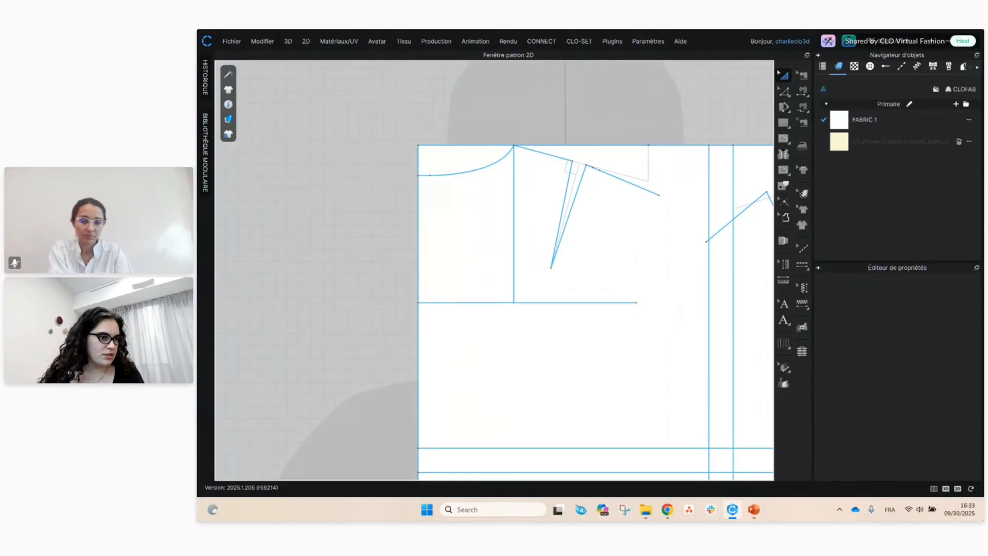
middle_click_drag(646, 202, 471, 175)
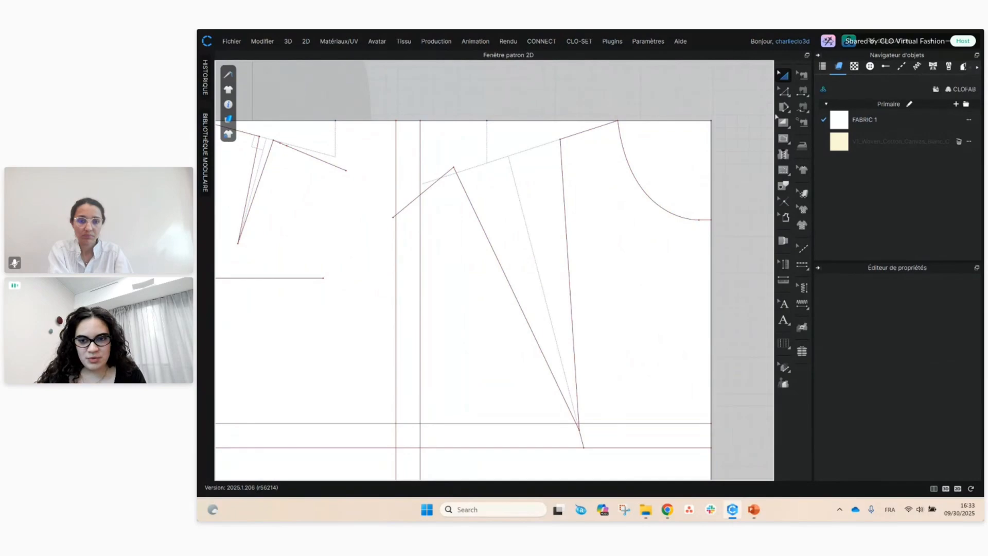
middle_click_drag(758, 175, 743, 154)
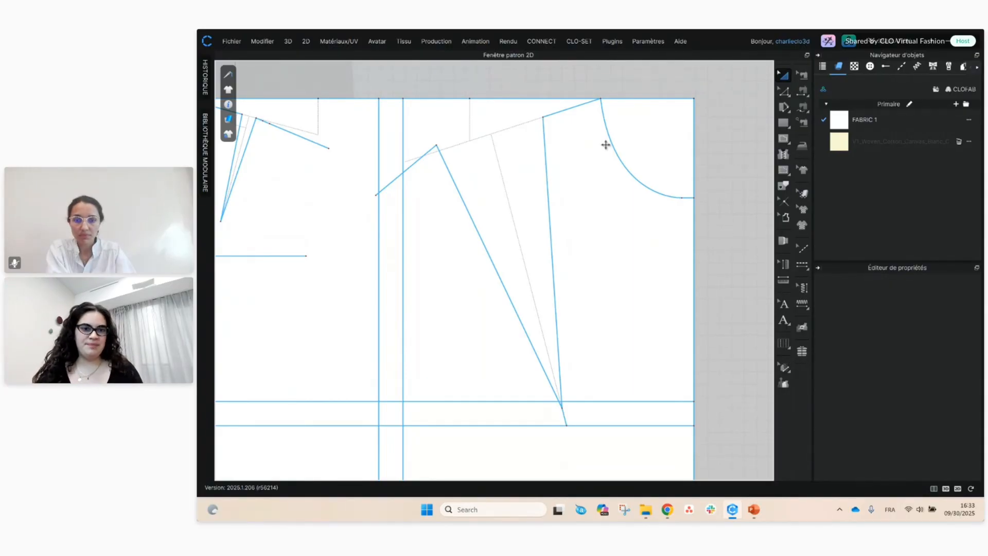
key("Escape")
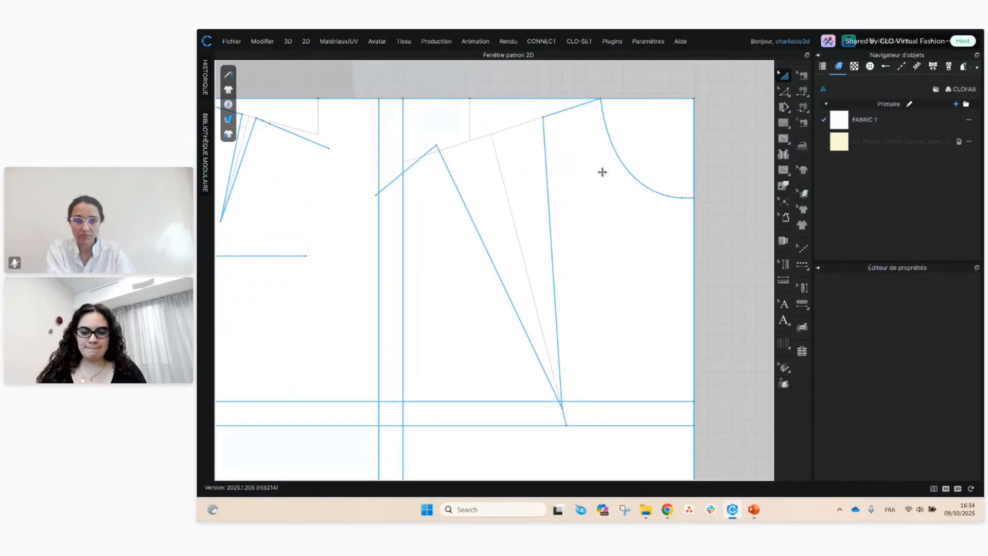
left_click(783, 91)
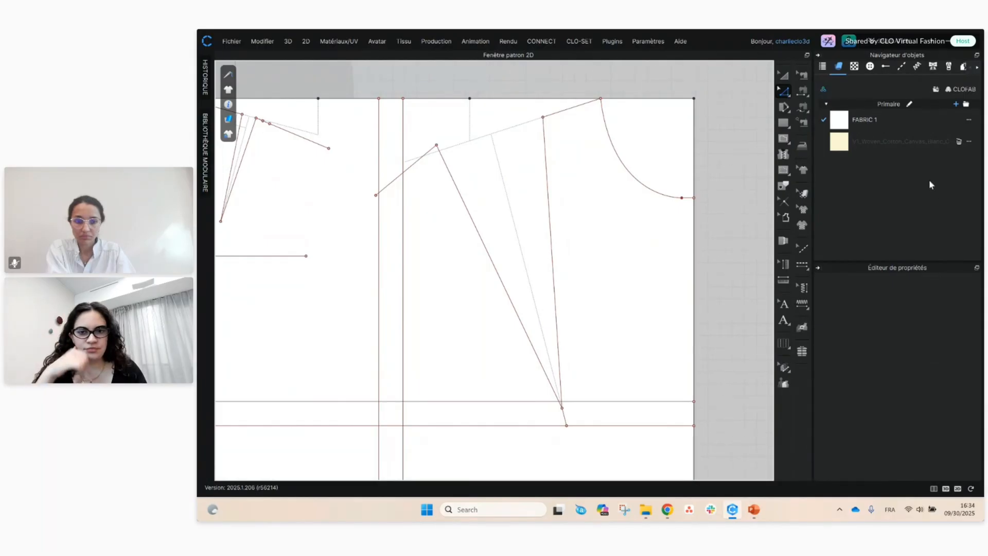
left_click(547, 170)
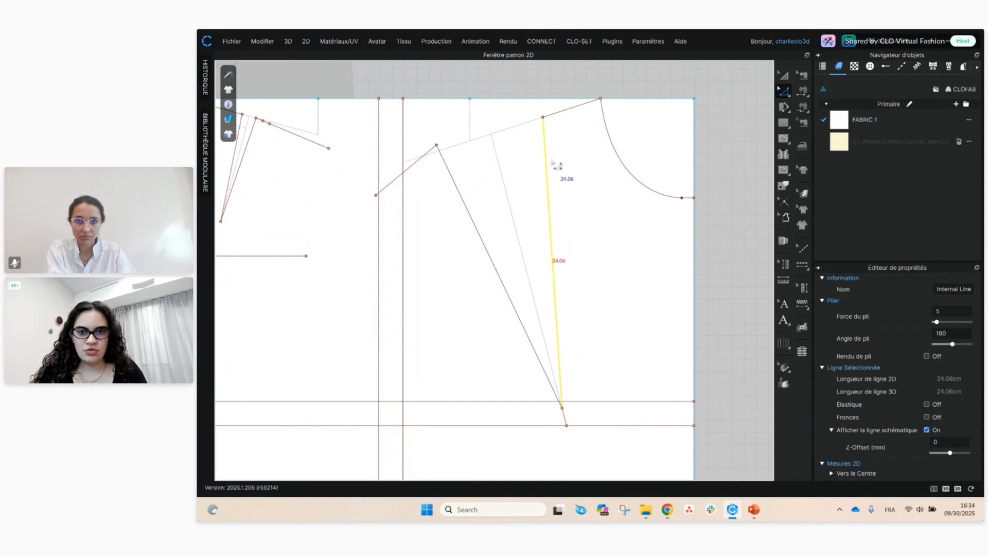
left_click(568, 145)
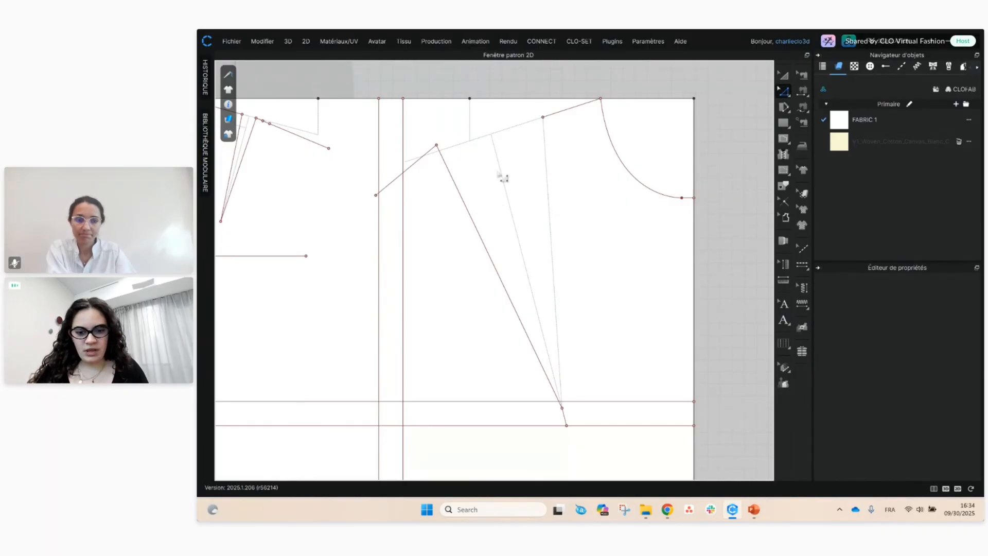
- Rotate the outer dart leg and its shoulder segment about the dart tip to close the front bust dart
left_click(420, 162)
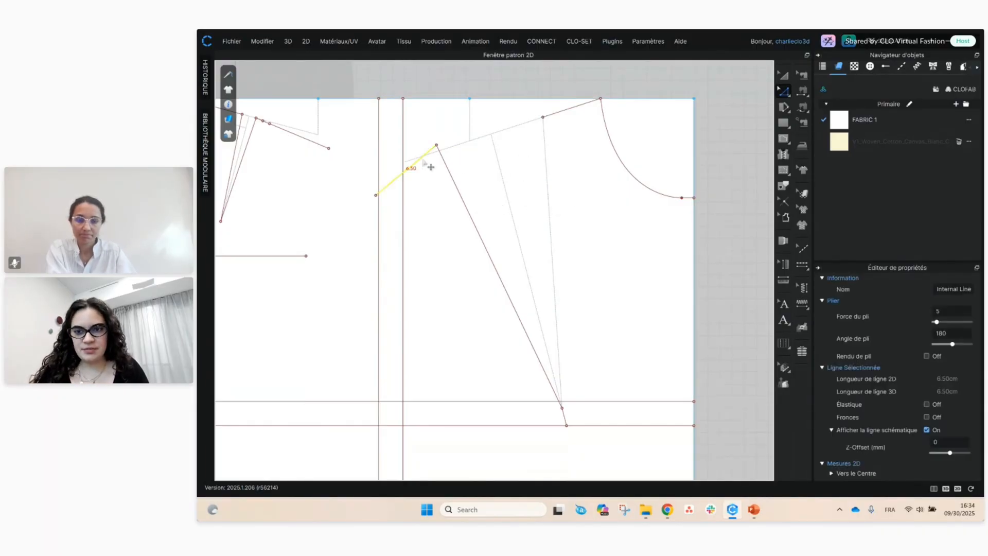
left_click(450, 176, "shift")
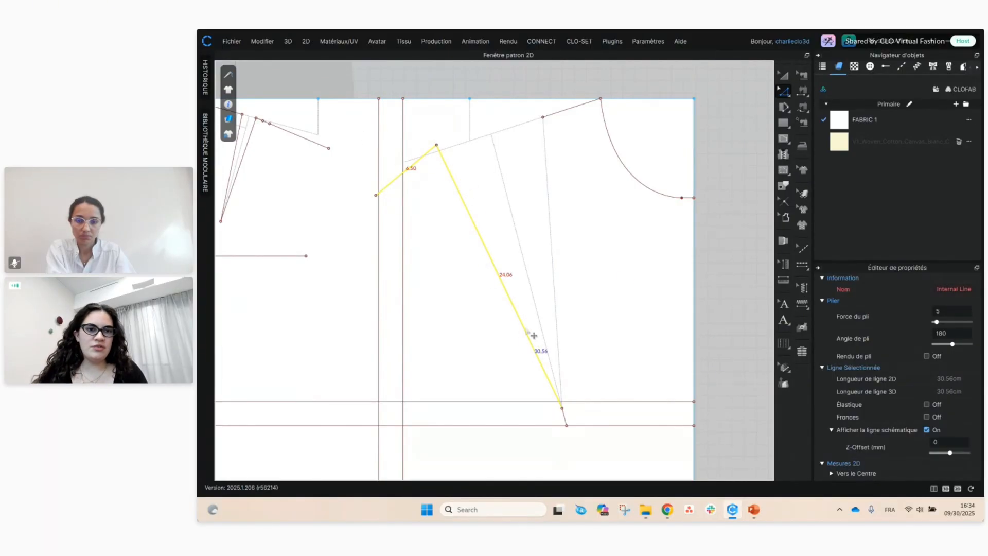
left_click(784, 74)
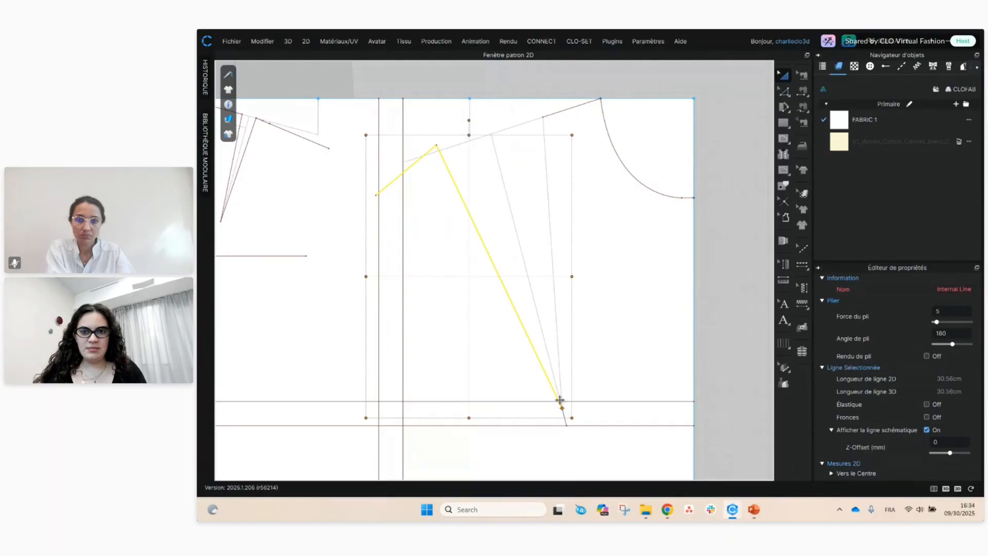
left_click_drag(469, 121, 581, 128)
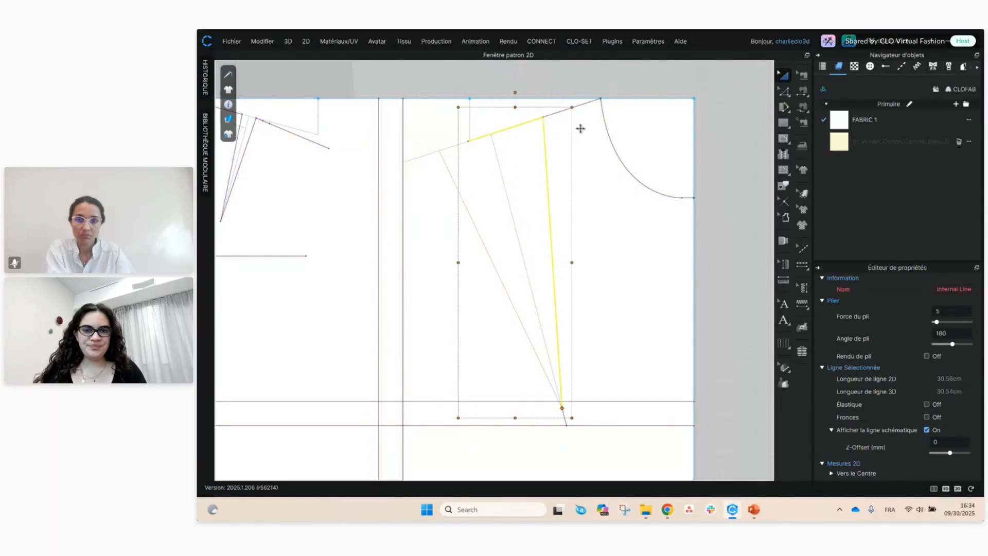
- Draw a 13 cm vertical internal line straight down from the front neckline's shoulder point
left_click(714, 132)
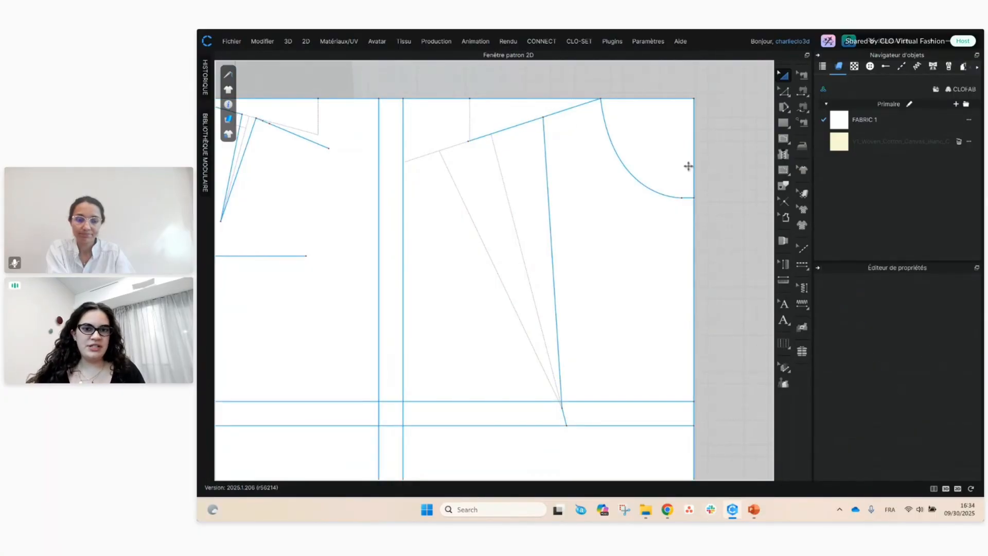
key("g")
left_click(600, 98)
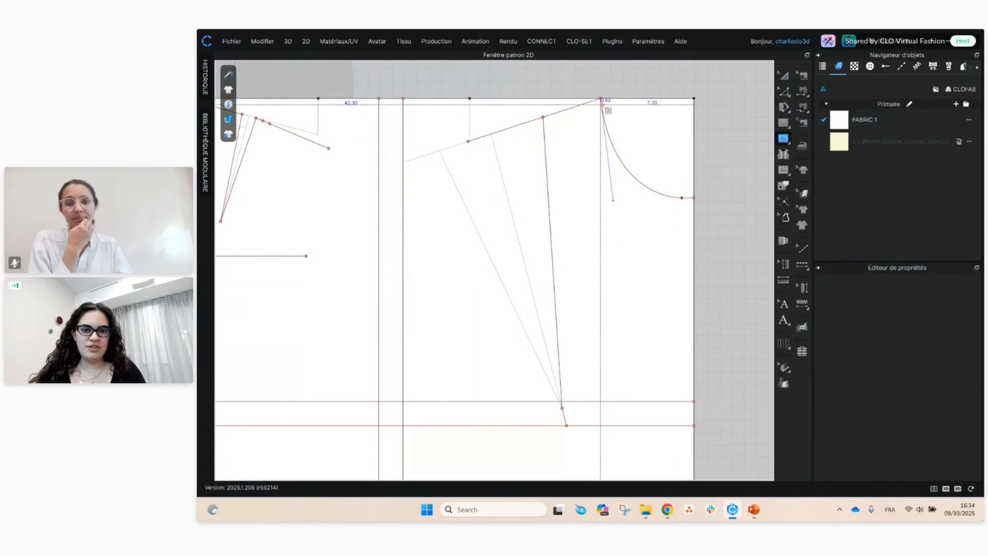
right_click(605, 276)
left_click_drag(600, 129, 538, 163)
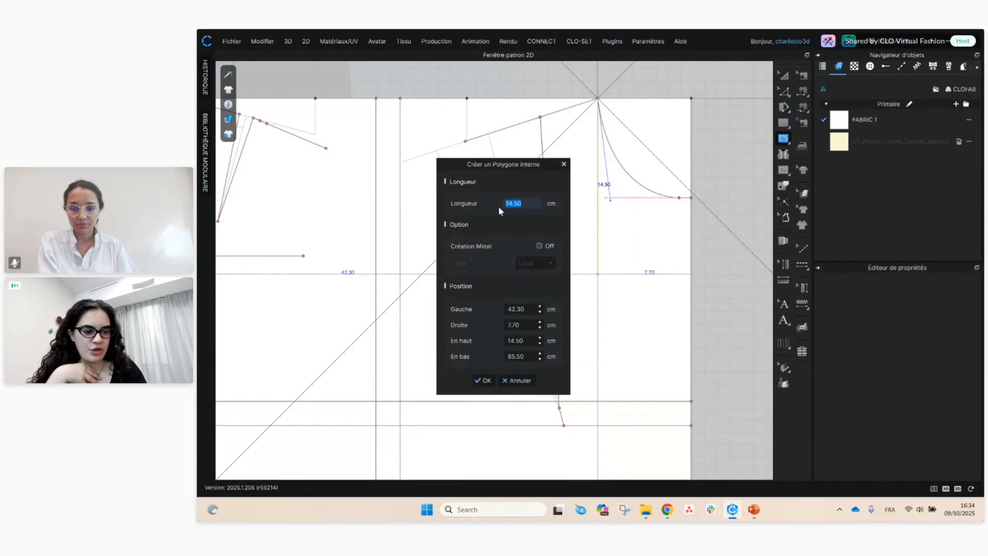
type("13")
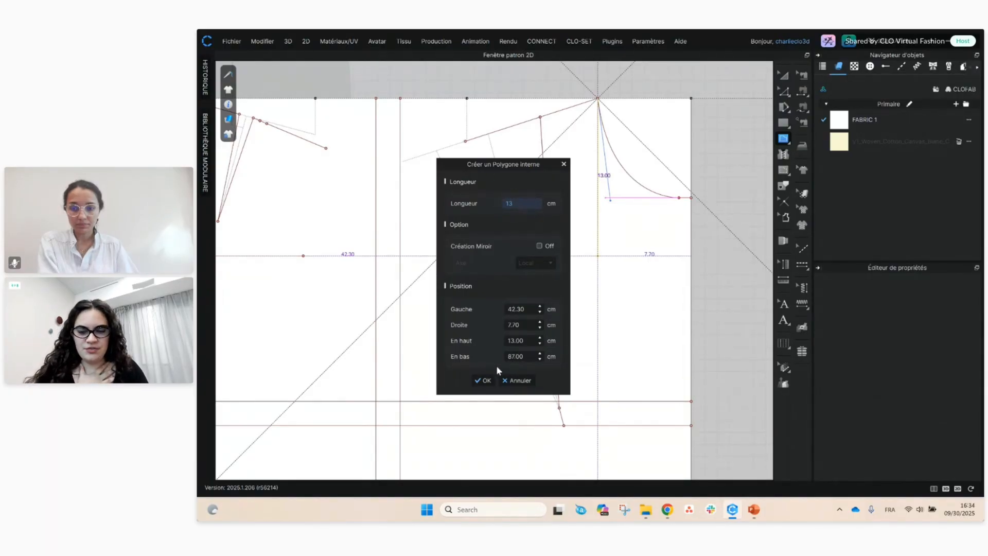
left_click(486, 380)
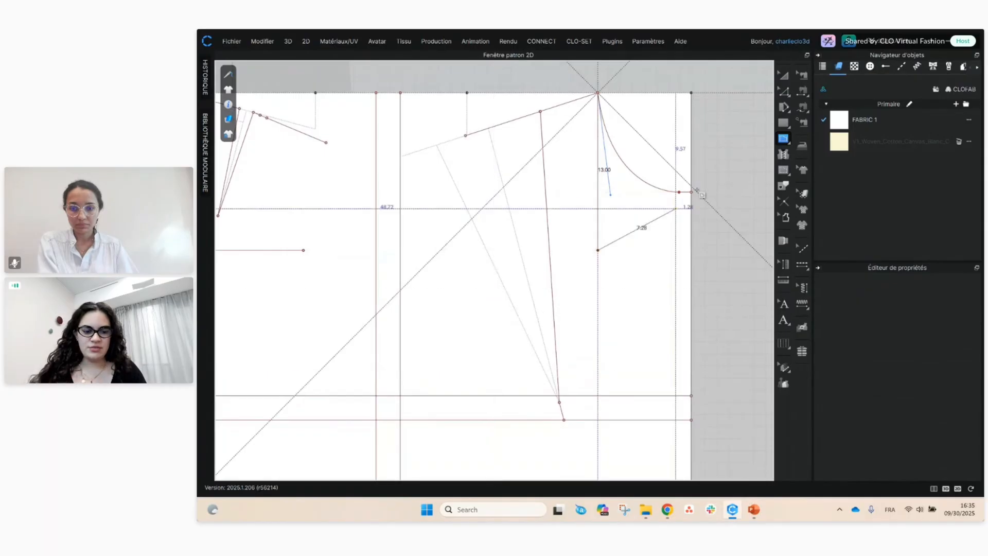
- Draw a 16.75 cm horizontal internal line from the front piece's centre edge through the lower end of the vertical line
left_click(641, 249)
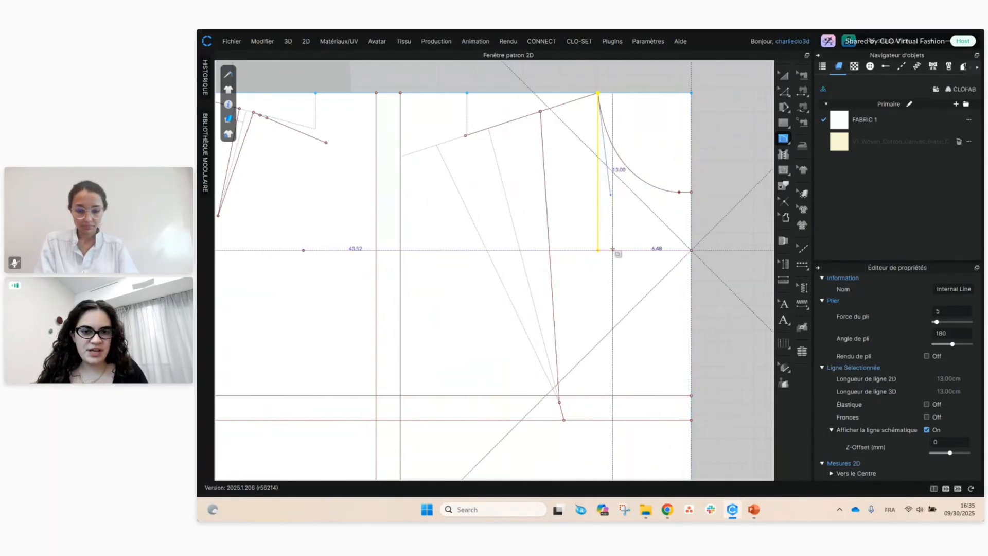
left_click(508, 249)
type("16")
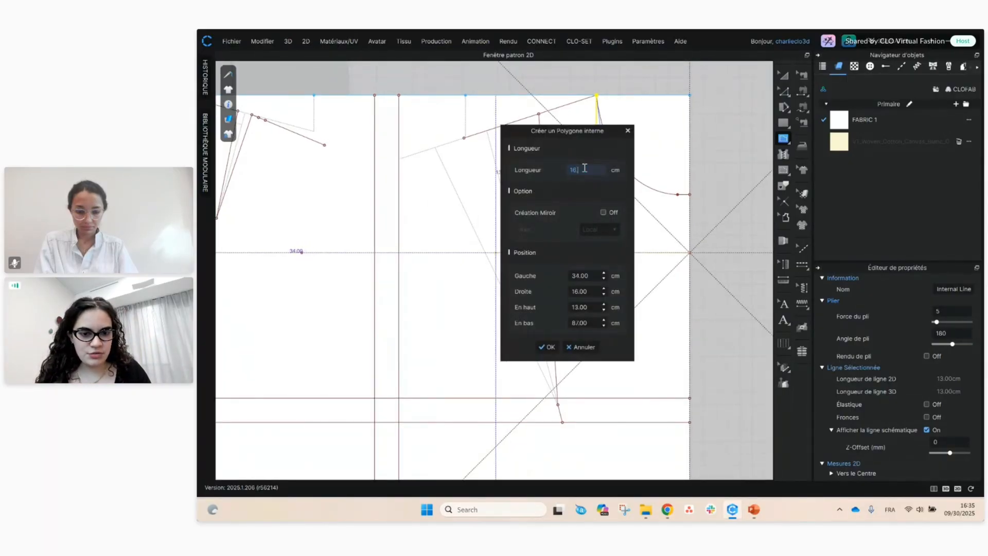
type(".75")
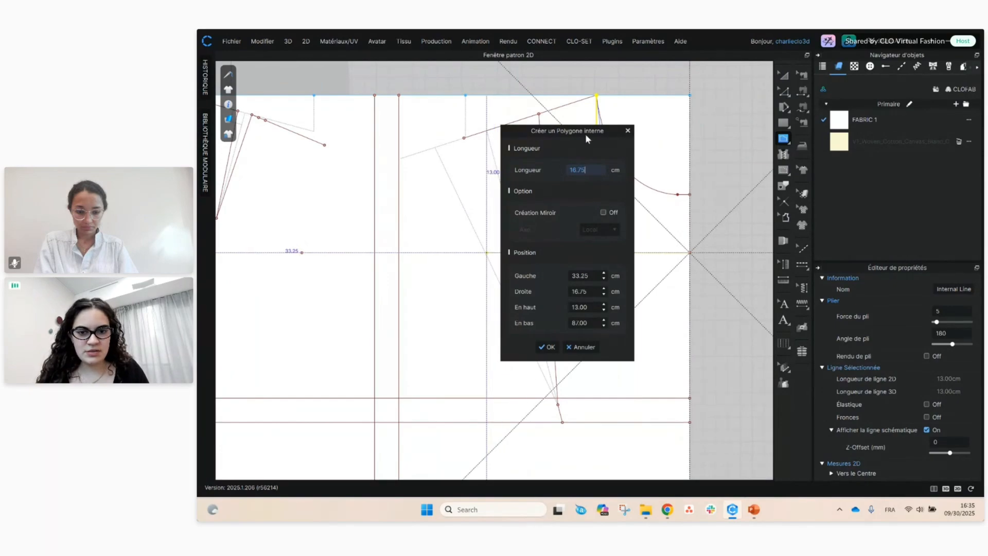
left_click_drag(585, 134, 404, 163)
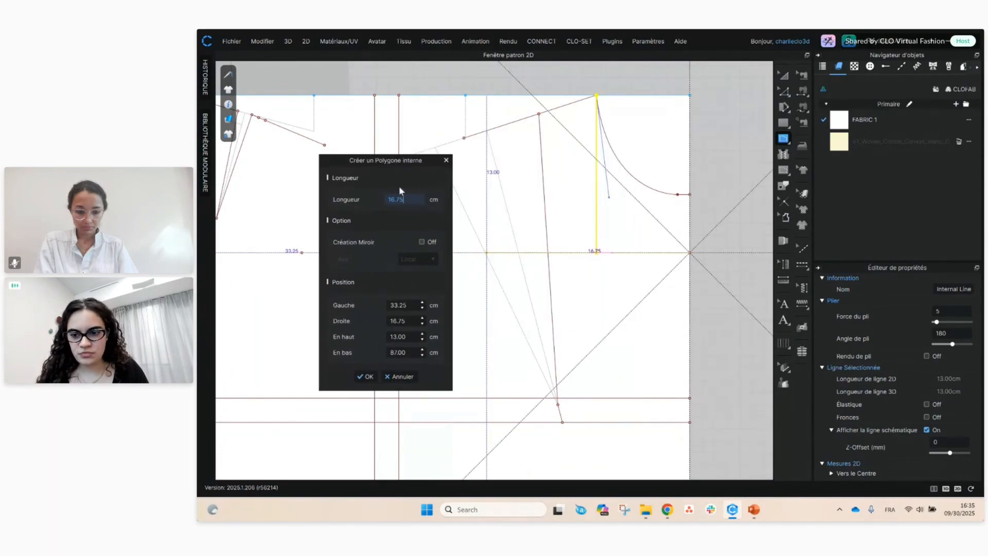
left_click(366, 376)
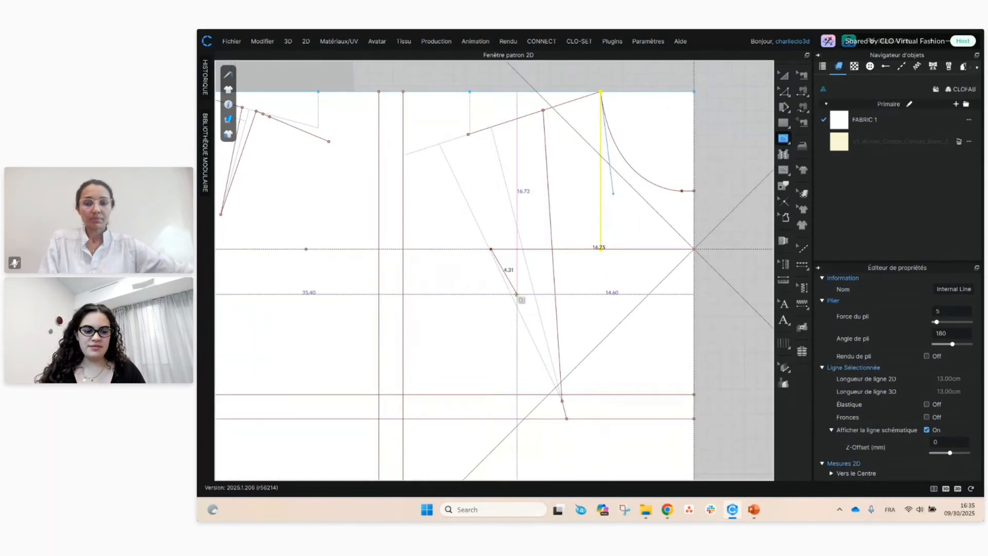
key("Return")
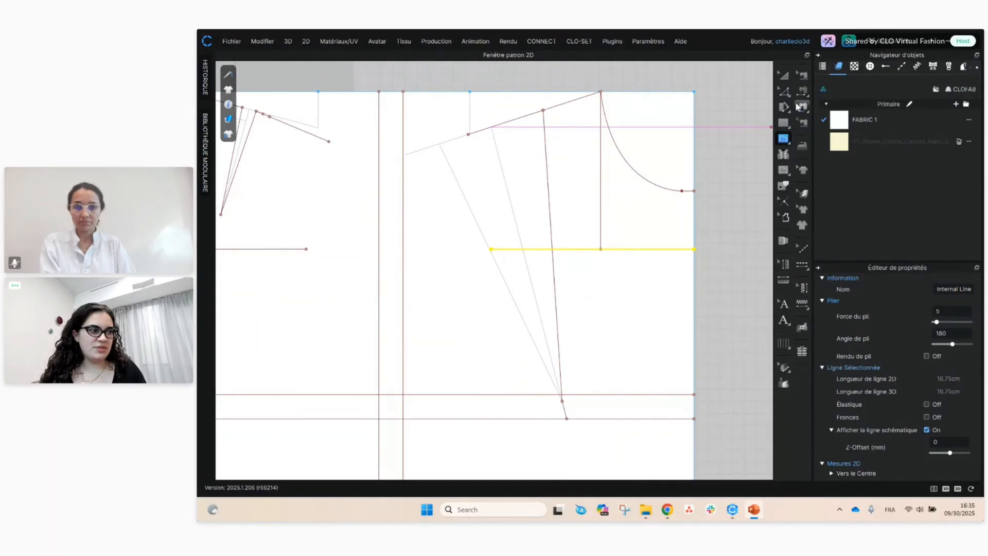
- Add a point at the intersection of the front dart leg and the new horizontal line
left_click(783, 91)
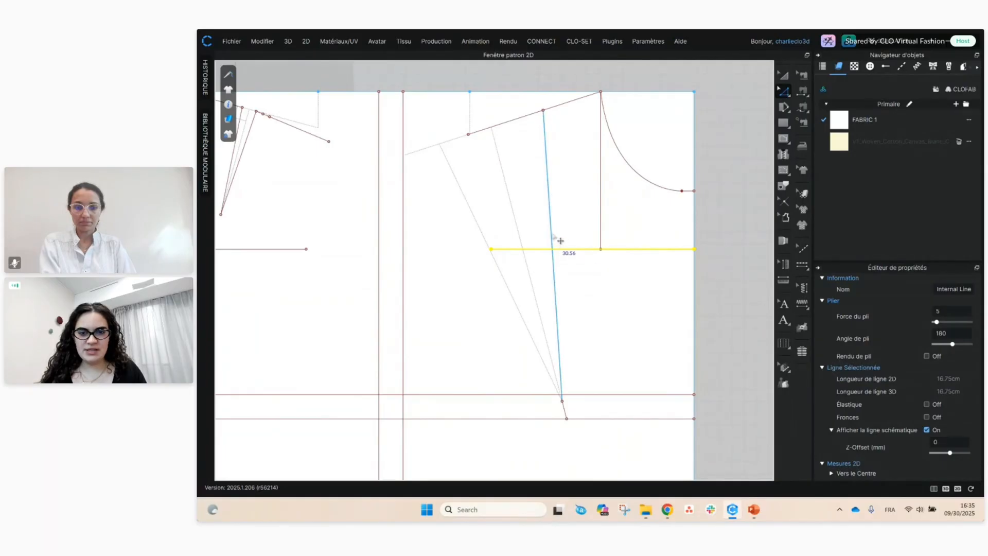
left_click(559, 238)
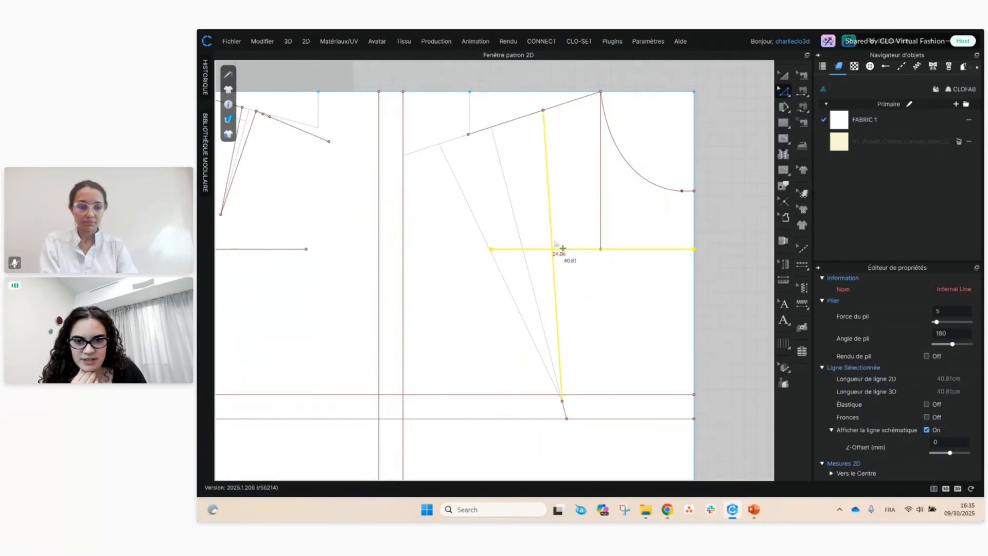
right_click(558, 248)
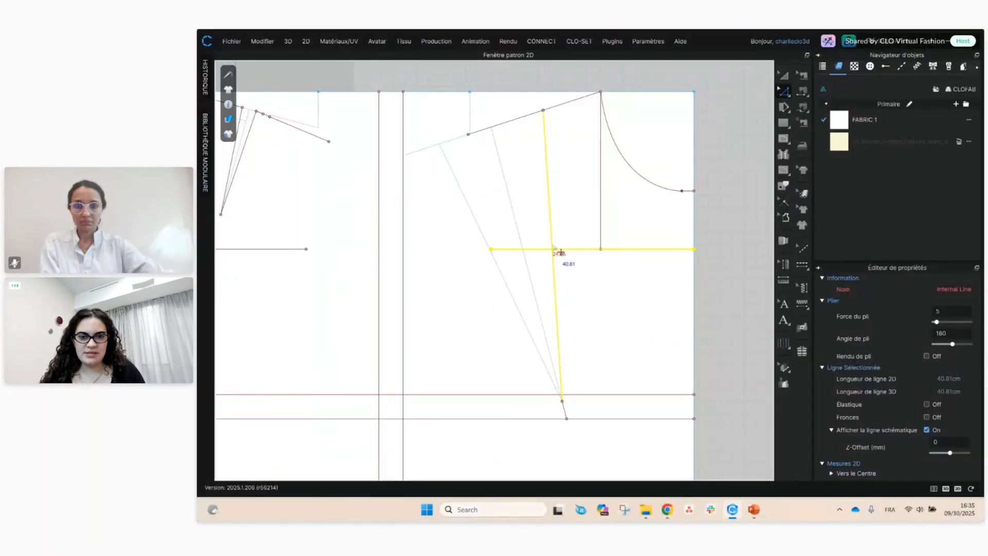
right_click(506, 181)
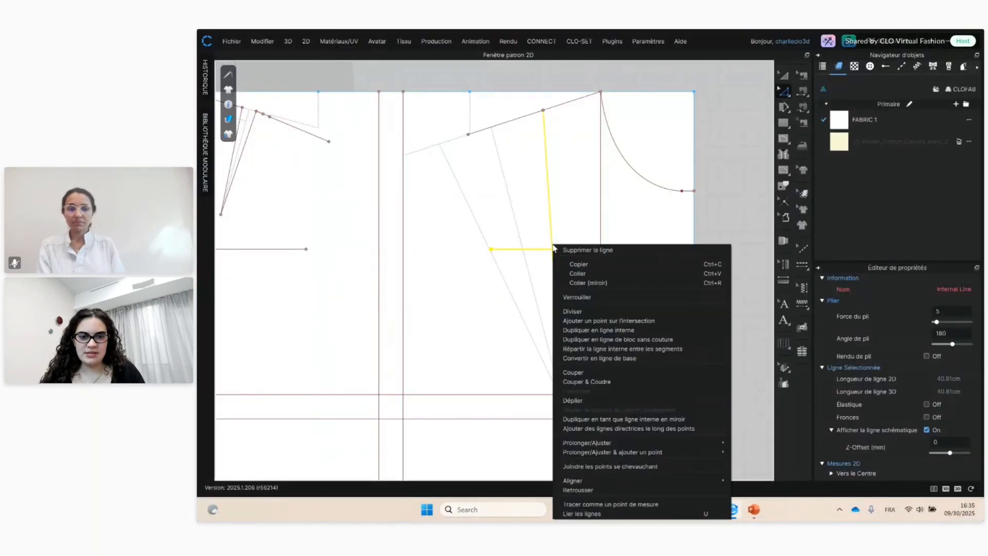
left_click(623, 321)
left_click(570, 265)
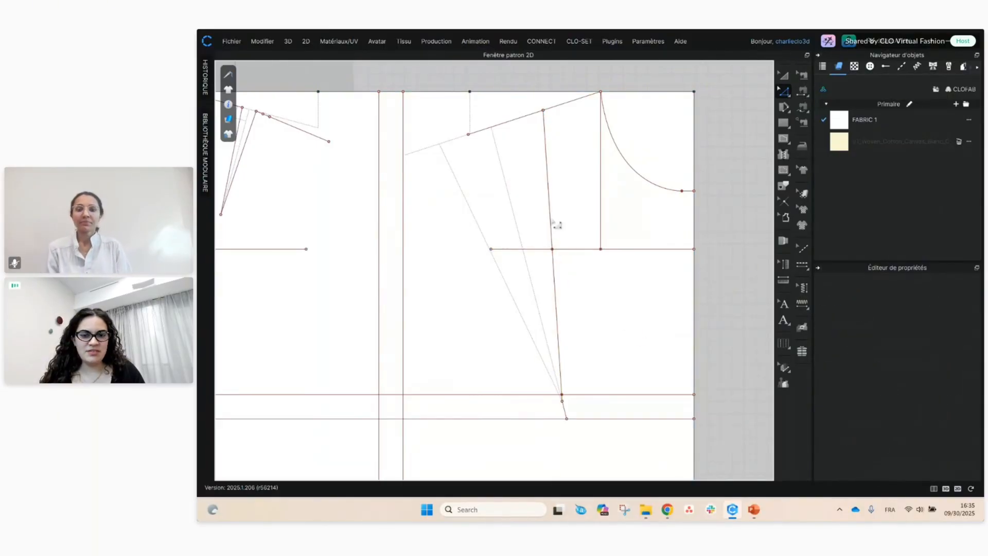
- Split the internal point where the front dart leg crosses the horizontal line
left_click(547, 254)
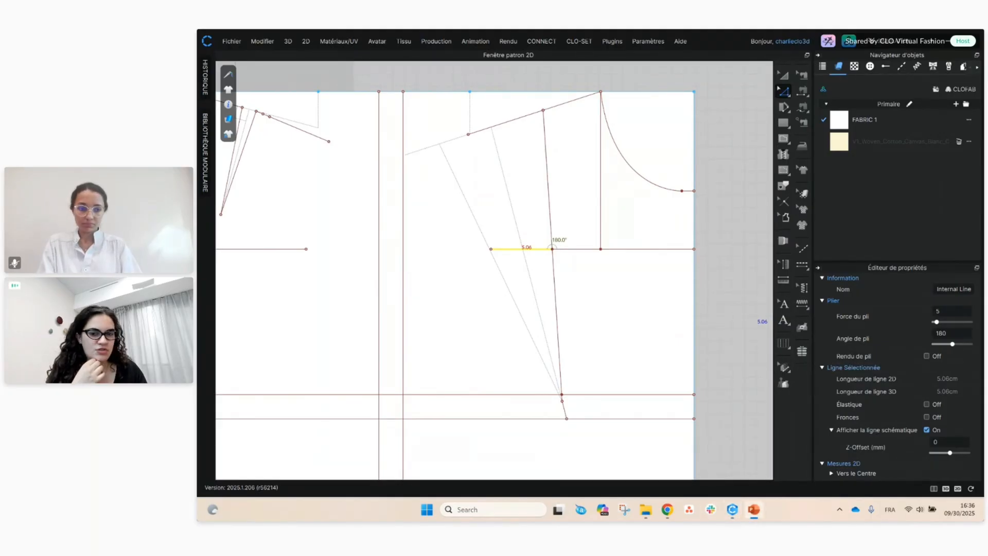
left_click(551, 248)
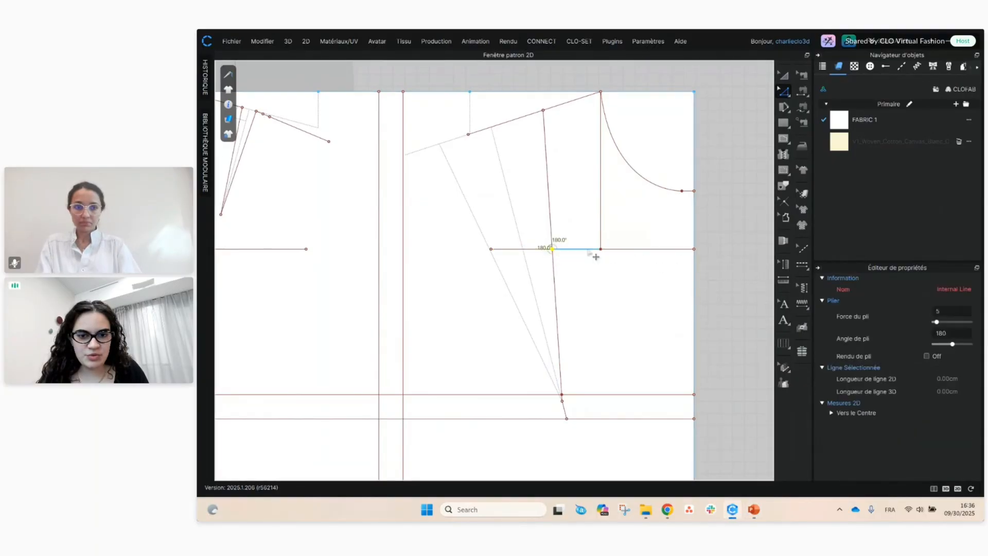
right_click(552, 250)
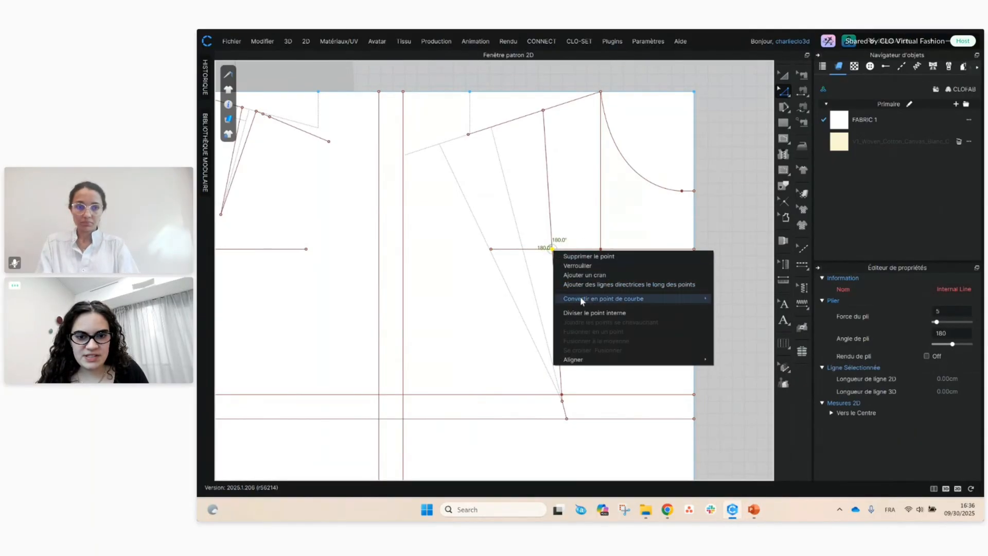
left_click(581, 313)
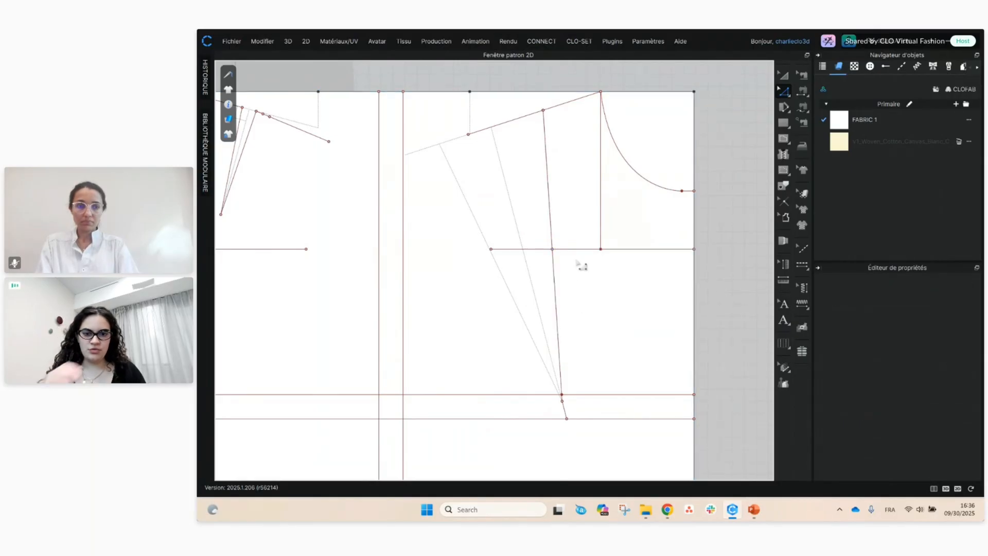
key("alt+Tab")
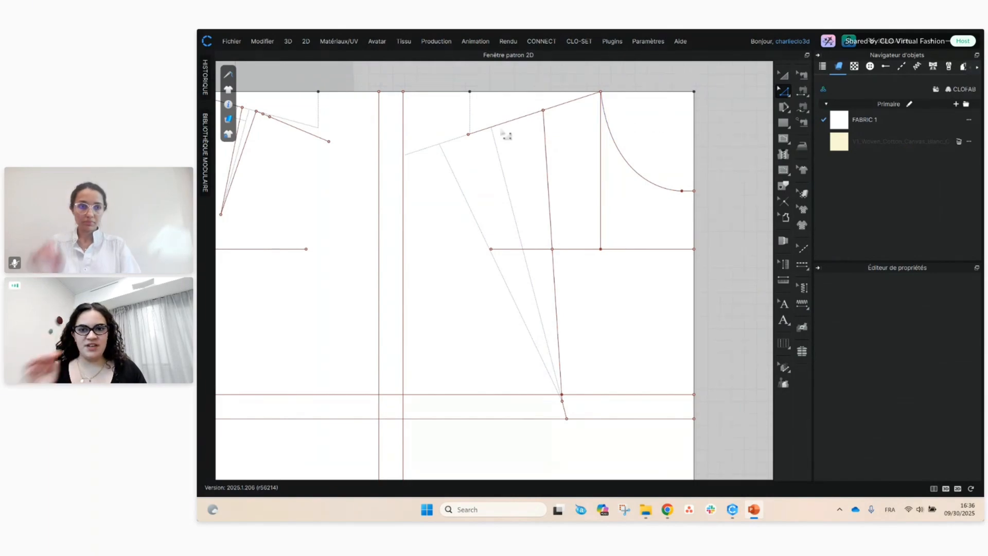
left_click(518, 120)
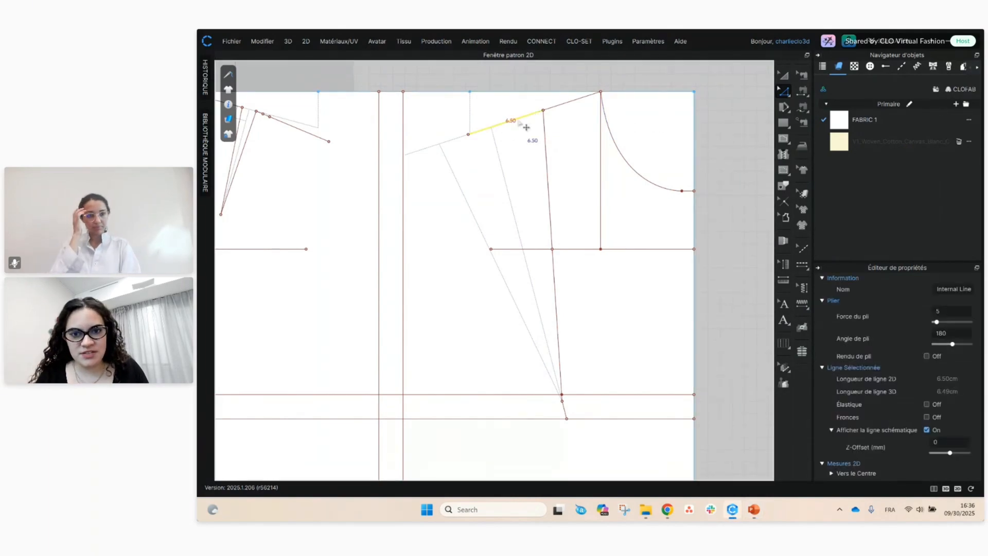
left_click(545, 144, "shift")
left_click(532, 249, "shift")
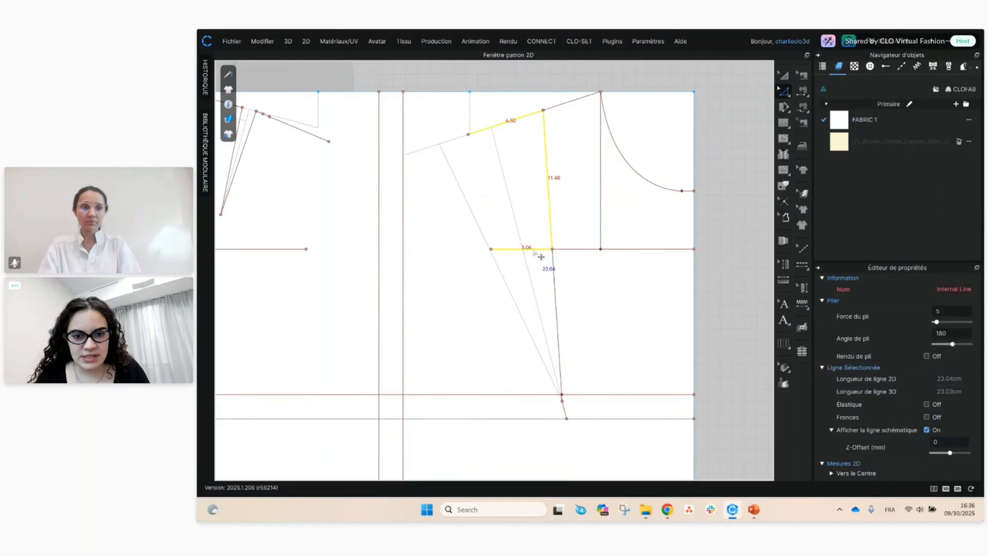
left_click(555, 280, "shift")
- Split the internal point where the front dart leg meets the full-width horizontal line just above the dart tip
scroll(566, 384, "up", 3)
mouse_move(575, 404)
middle_mouse_down()
mouse_move(592, 344)
mouse_move(585, 367)
middle_mouse_up()
left_click(578, 335)
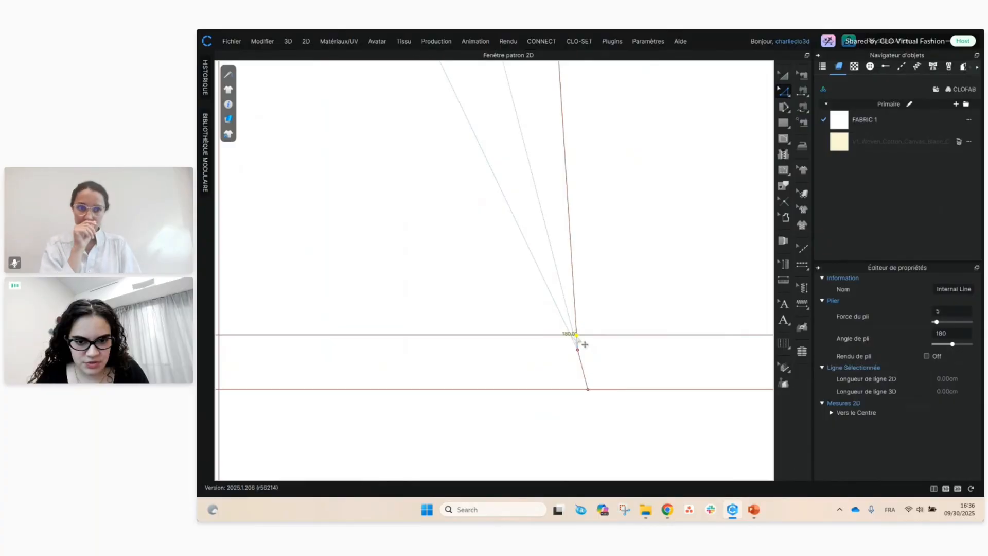
right_click(576, 335)
left_click(622, 399)
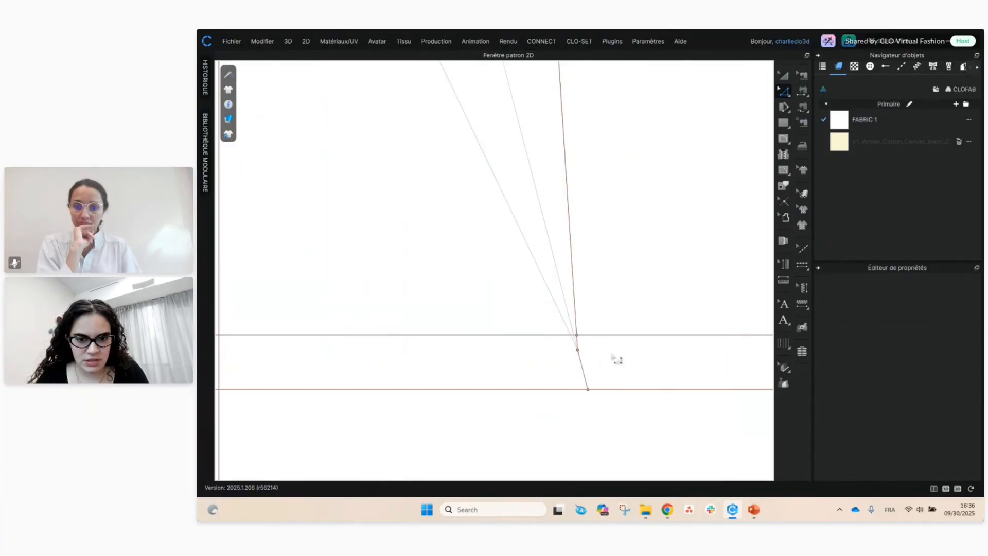
- Rotate the outer shoulder segment, the dart leg and the outer horizontal segment about the dart tip to the original outer leg, reopening the bust dart
scroll(589, 258, "down", 3)
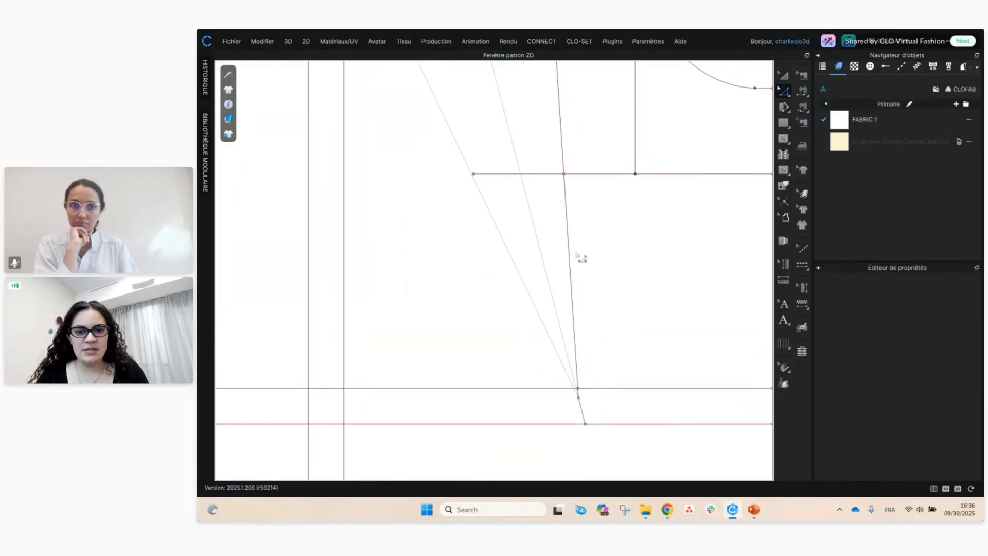
right_click_drag(581, 259, 573, 374)
left_click(519, 98)
left_click(558, 106, "shift")
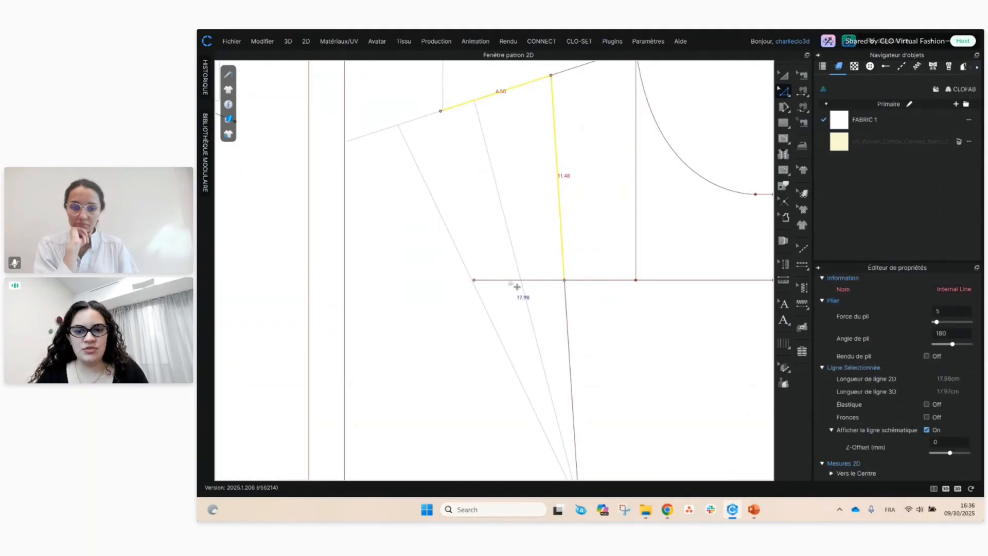
left_click(522, 281, "shift")
left_click(570, 322, "shift")
right_click_drag(613, 388, 598, 322)
scroll(597, 322, "down", 1)
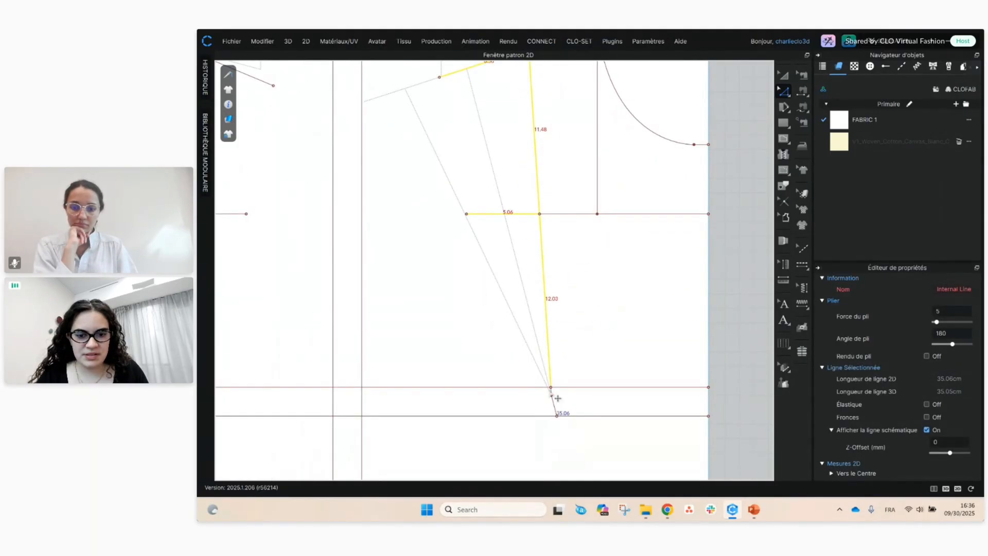
scroll(556, 396, "up", 3)
scroll(552, 287, "down", 3)
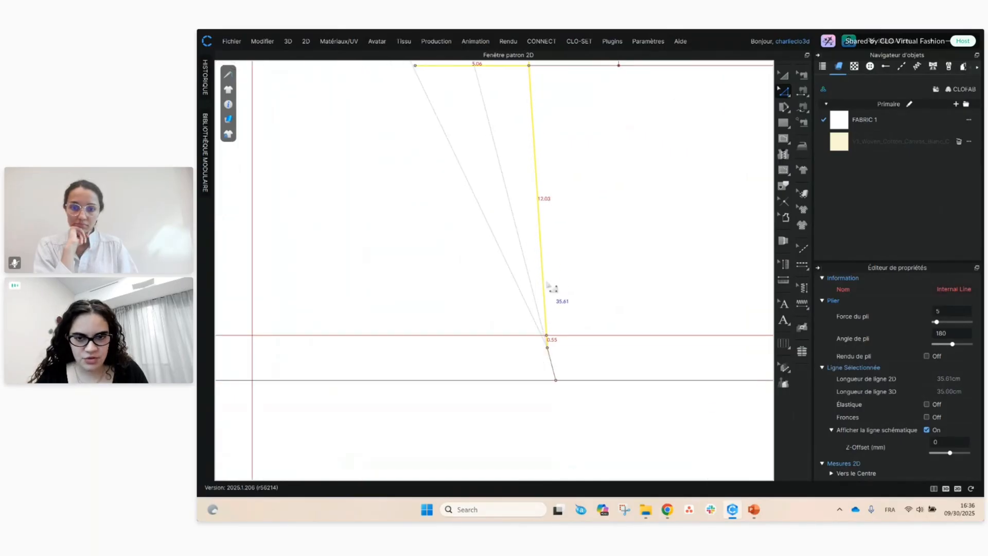
middle_click_drag(561, 184, 593, 317)
scroll(592, 262, "down", 2)
middle_click_drag(580, 189, 588, 245)
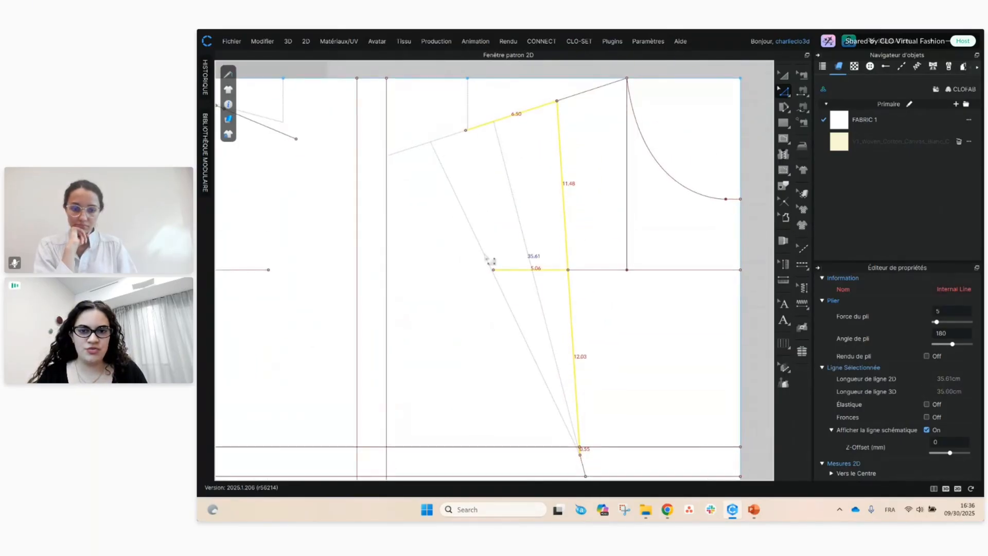
left_click(783, 76)
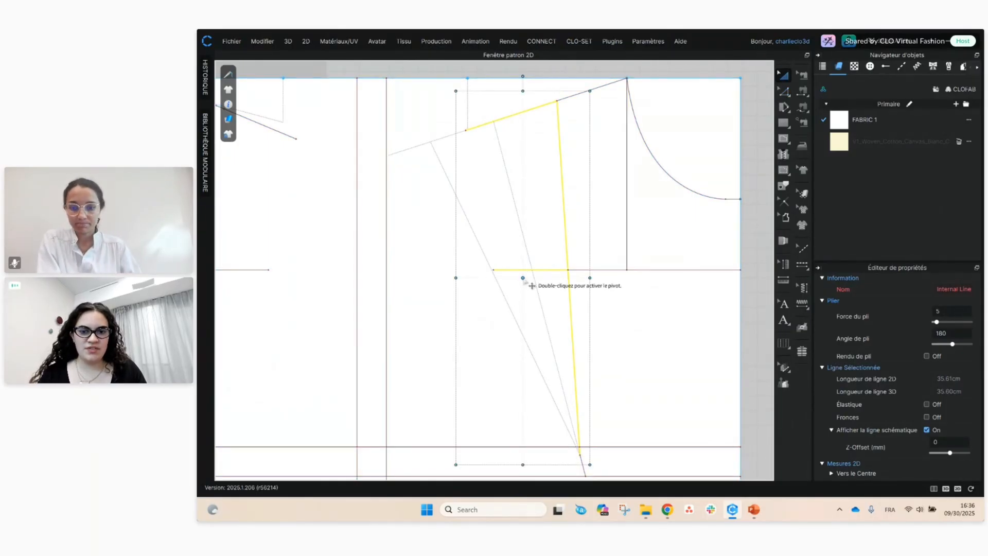
left_click_drag(532, 285, 593, 423)
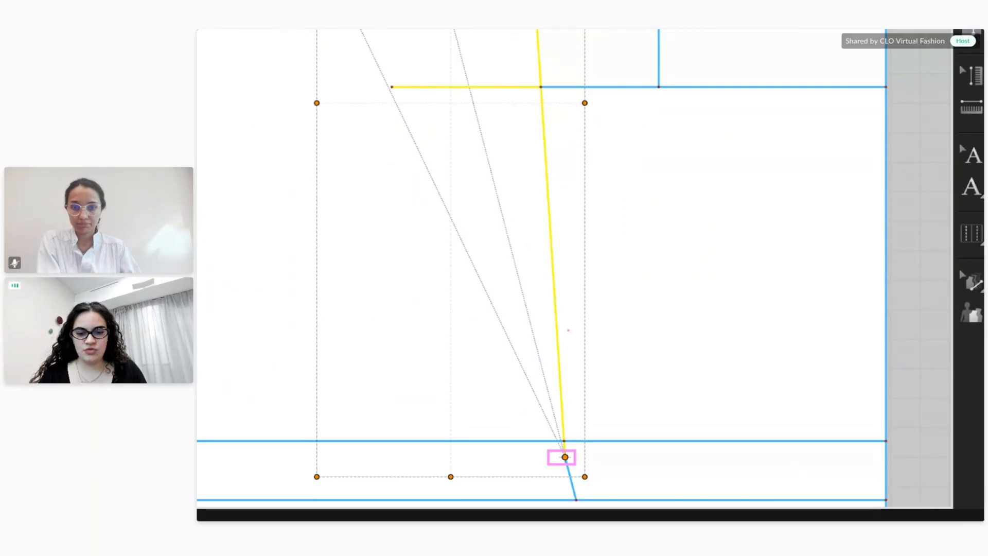
scroll(552, 57, "down", 2)
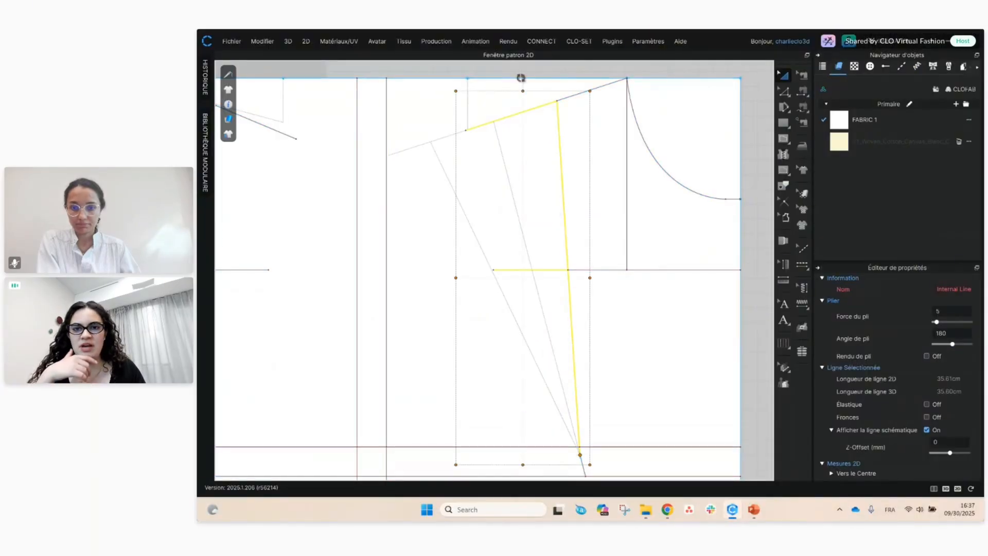
left_click_drag(521, 76, 401, 152)
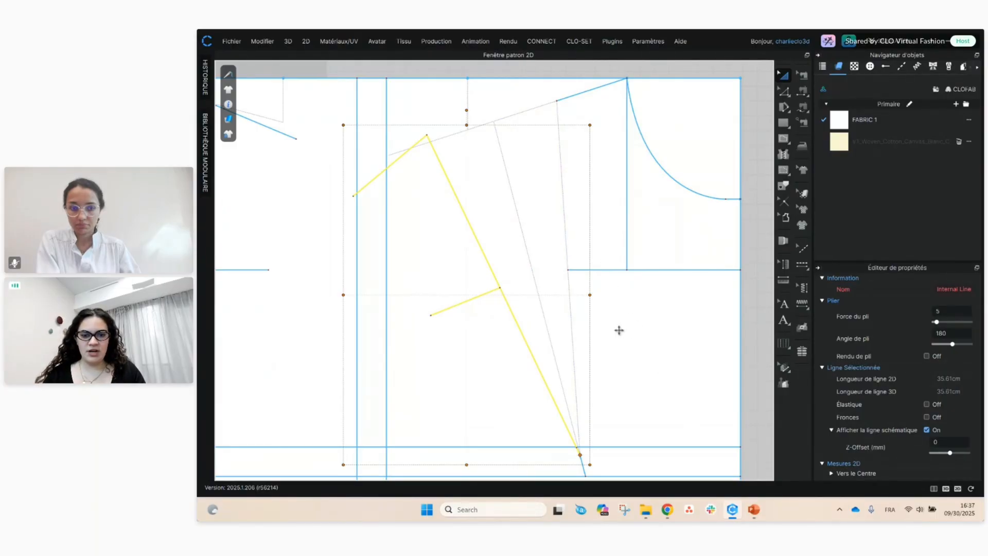
left_click(619, 330)
left_click(759, 236)
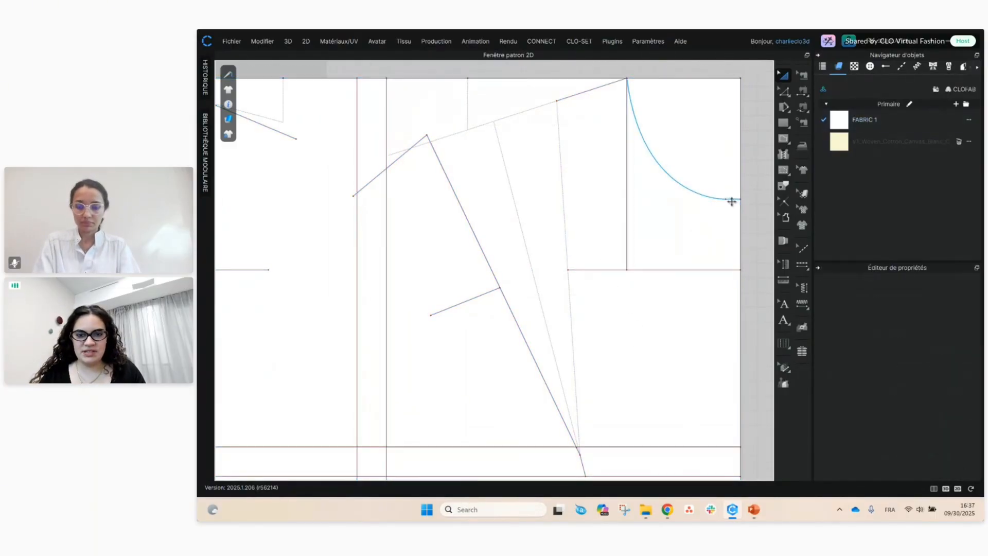
- Trace the inner front dart leg's baseline as an internal line and clear the selection
key("i")
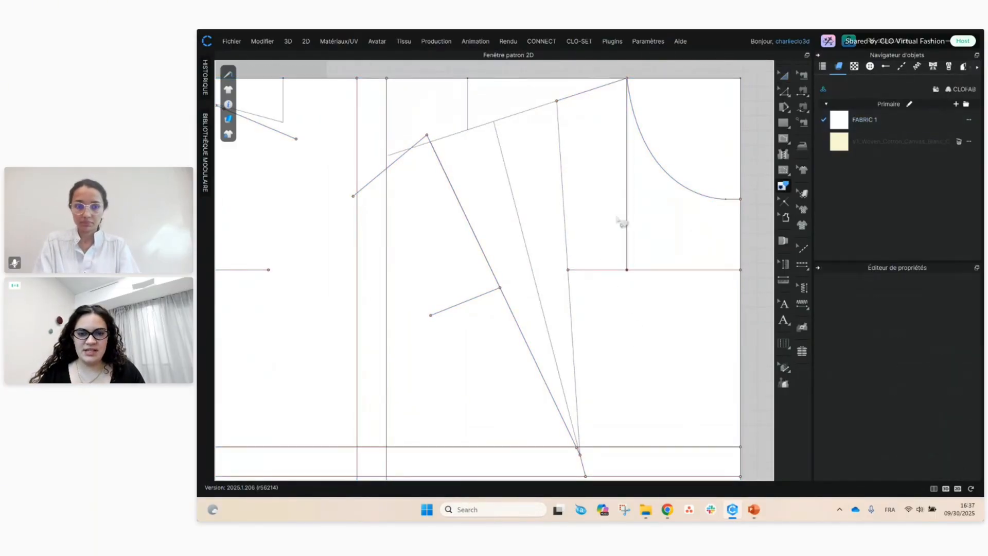
right_click(564, 181)
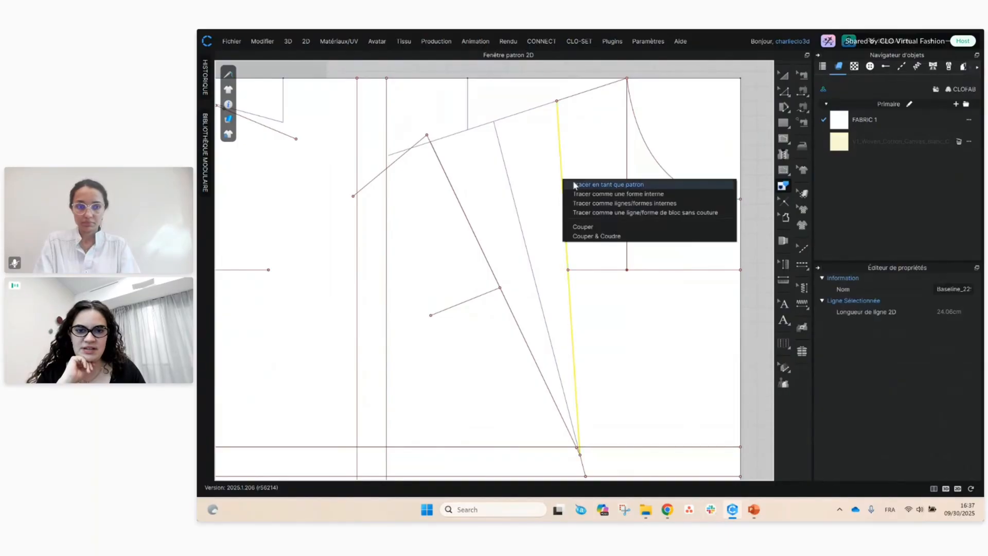
left_click(598, 204)
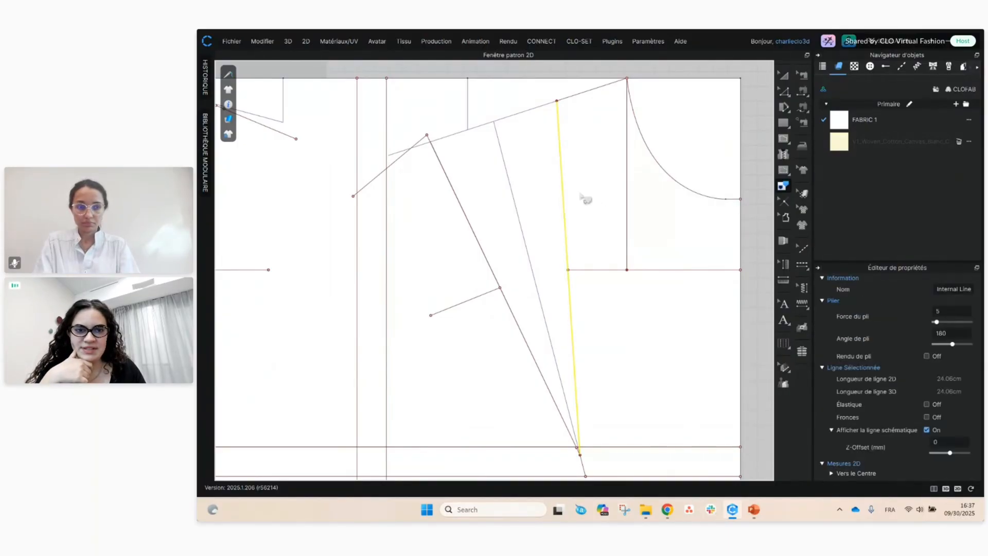
left_click(783, 75)
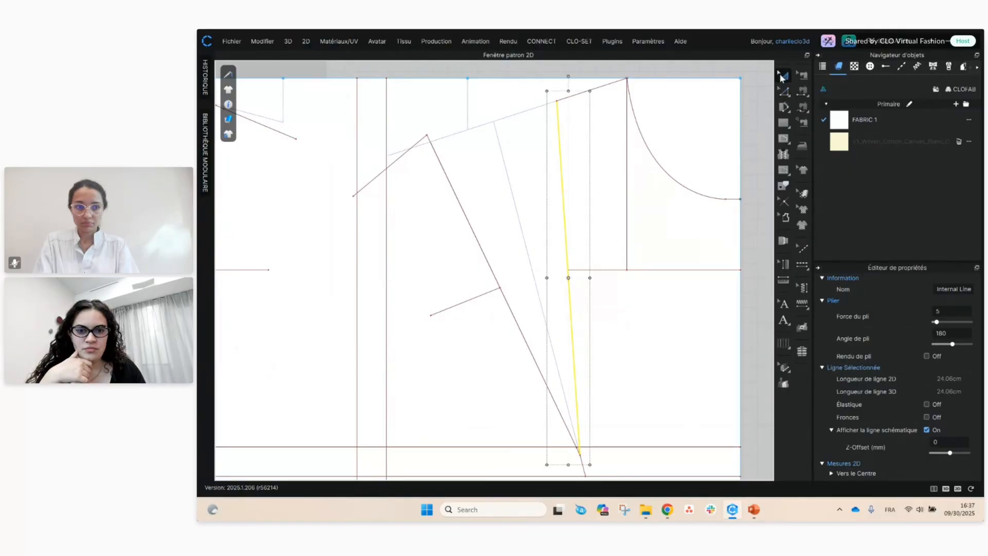
left_click(764, 161)
scroll(595, 313, "down", 3)
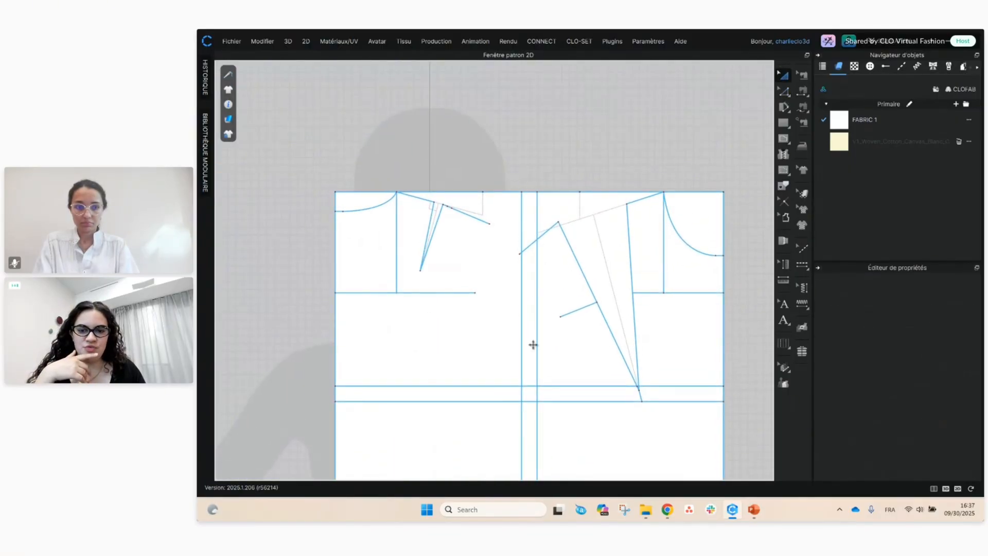
- Add a 2 cm local perpendicular line at 90° from the back shoulder's outer end, inverted into the bodice, and convert it to a baseline
scroll(532, 344, "up", 2)
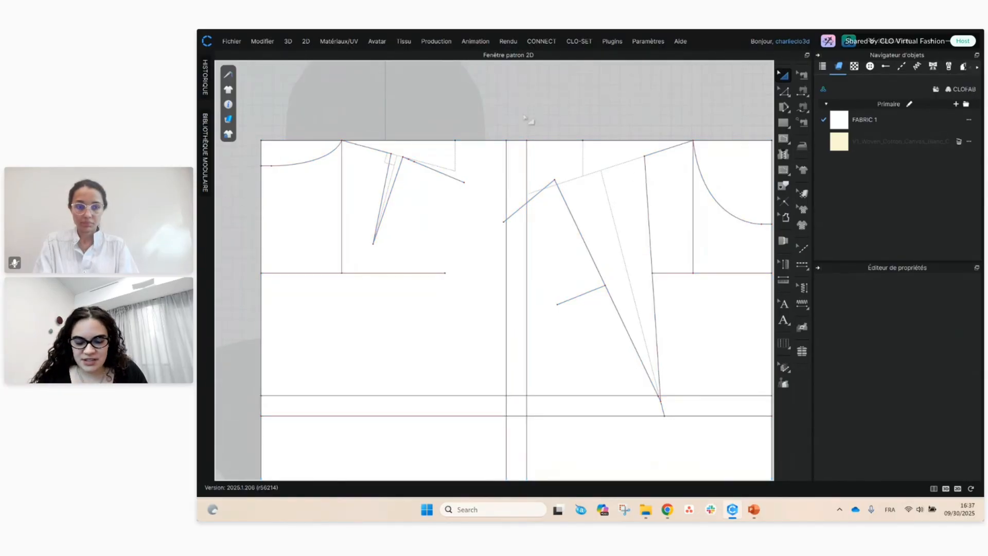
key("g")
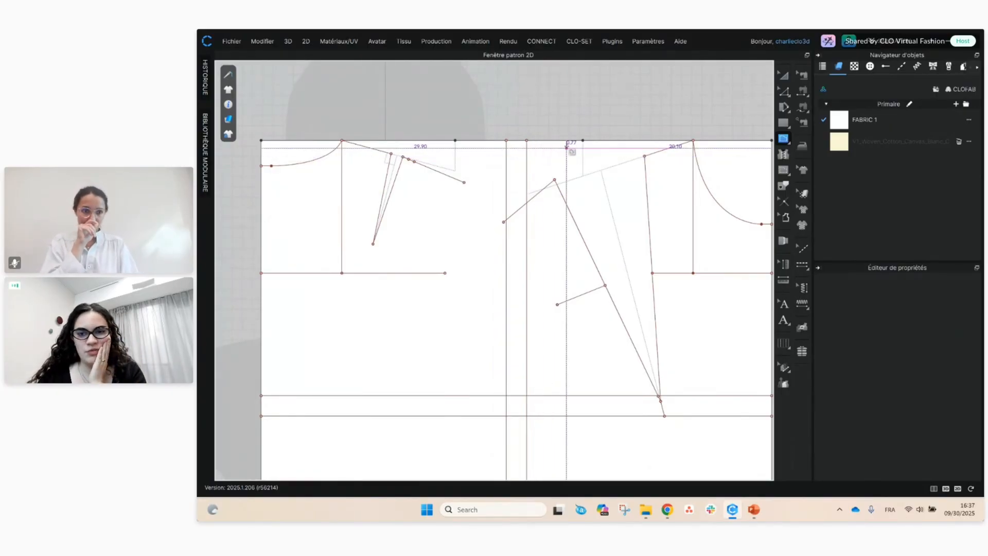
key("z")
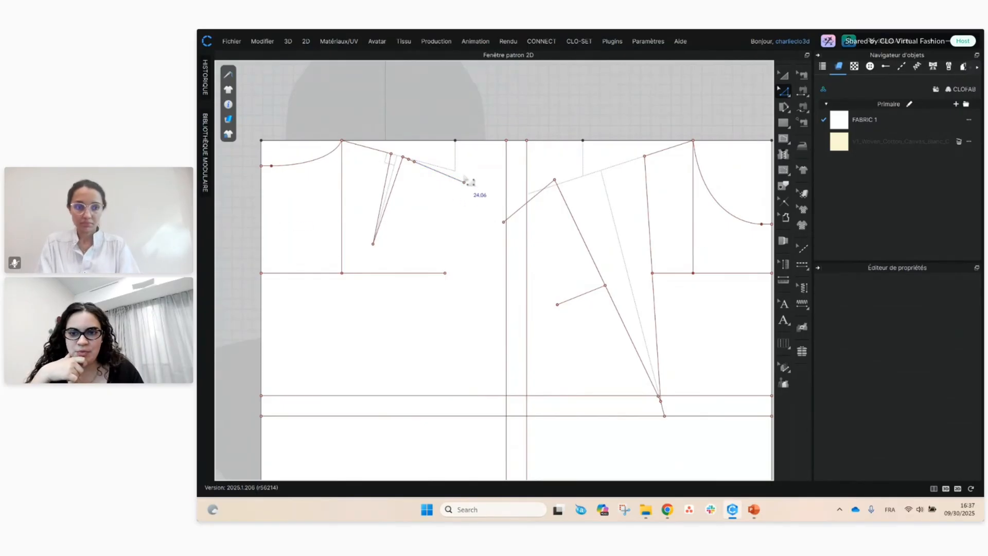
scroll(470, 187, "up", 3)
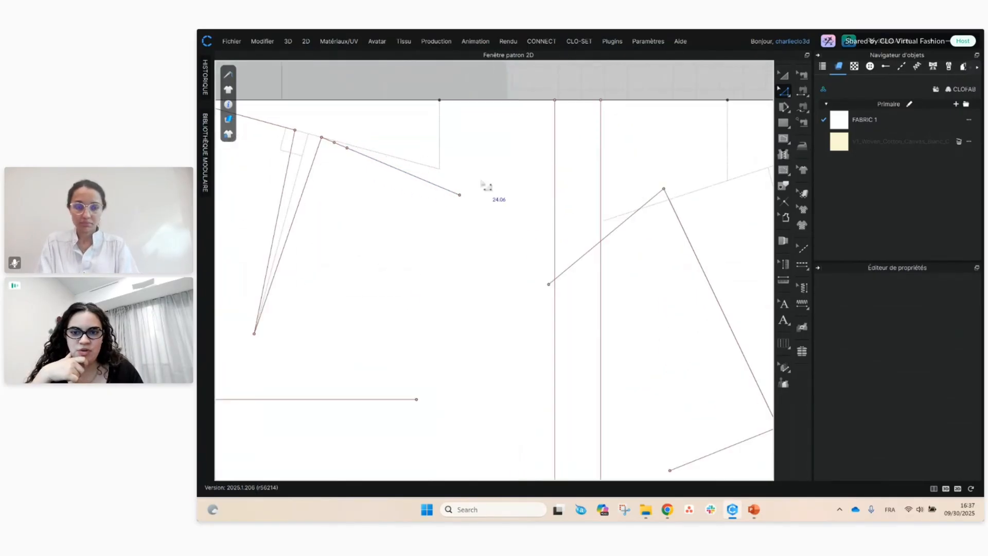
right_click(460, 195)
mouse_move(474, 252)
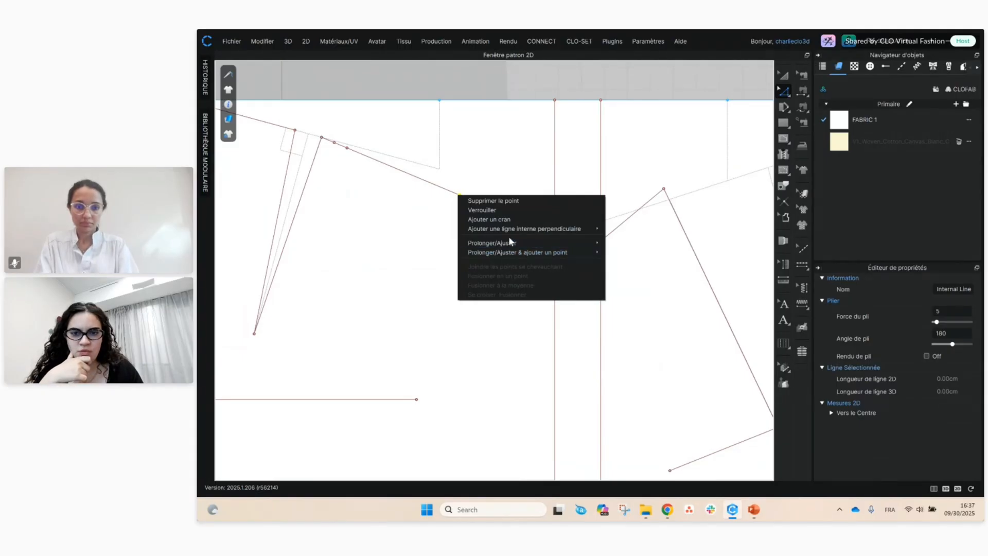
mouse_move(528, 230)
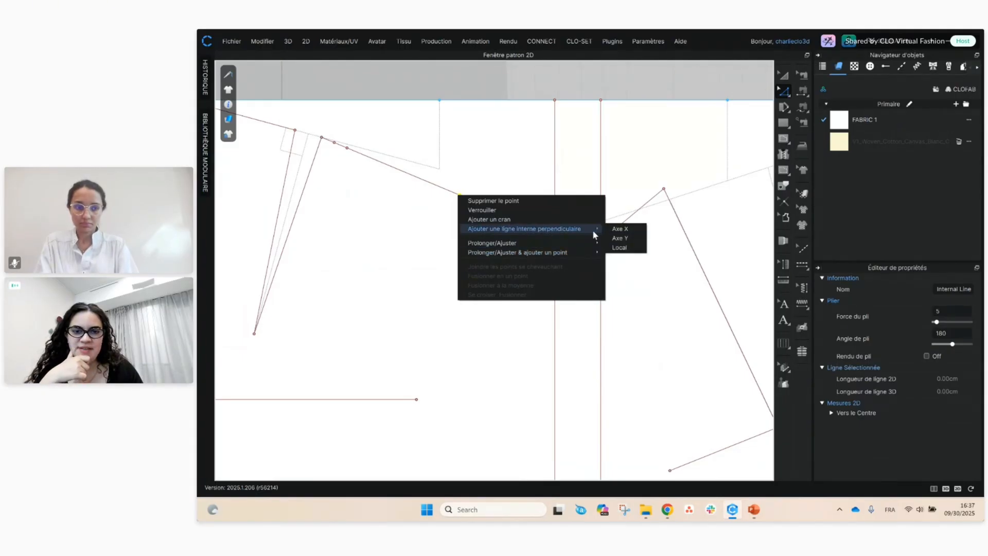
left_click(620, 247)
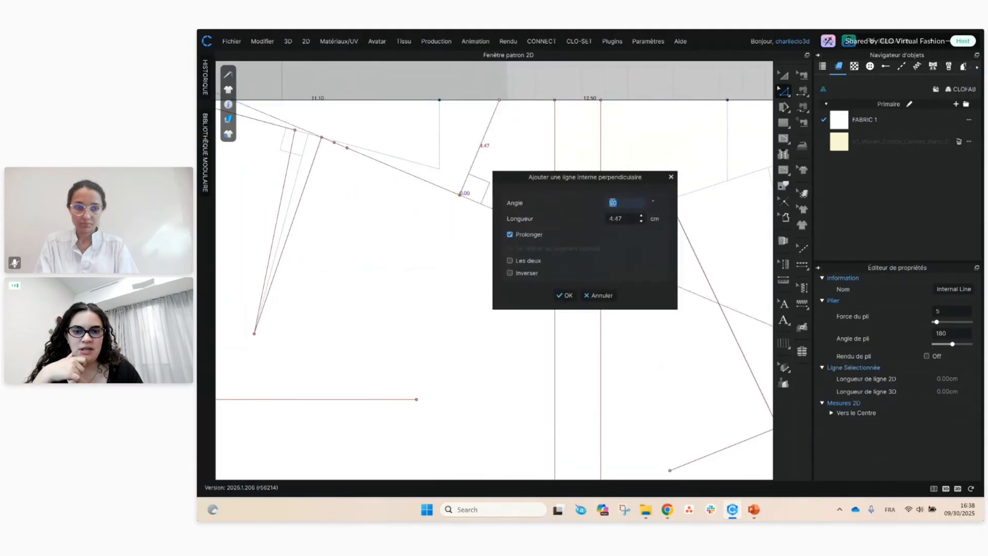
left_click(525, 276)
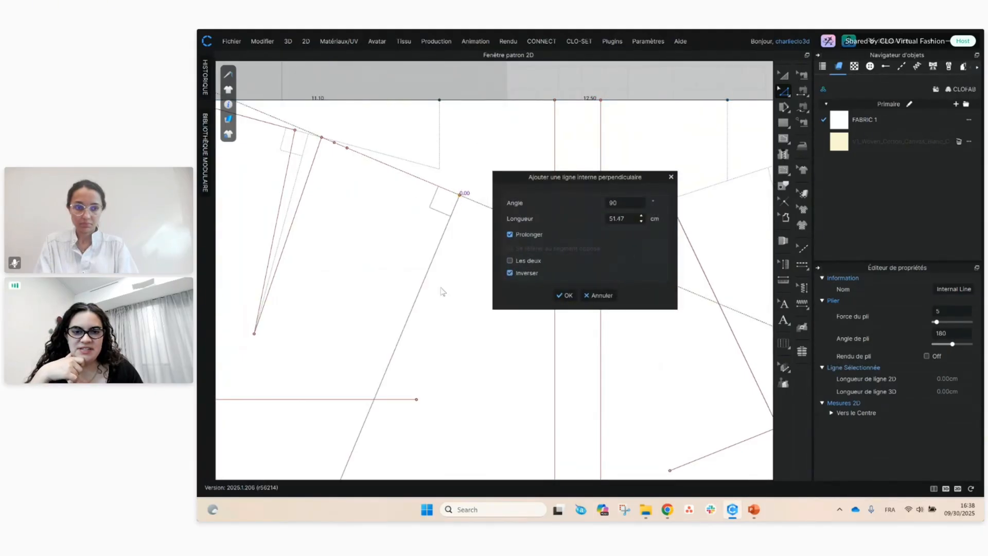
double_click(622, 217)
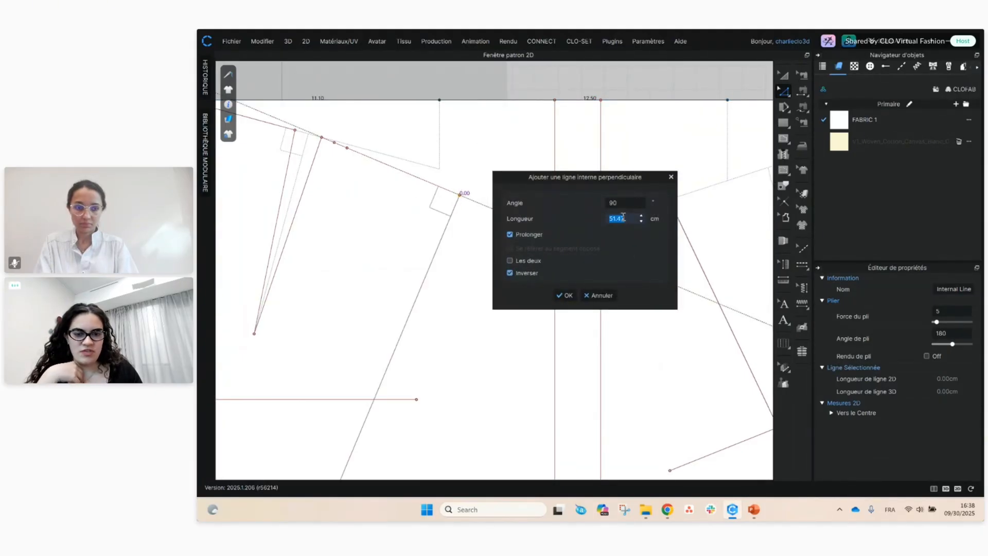
type("2")
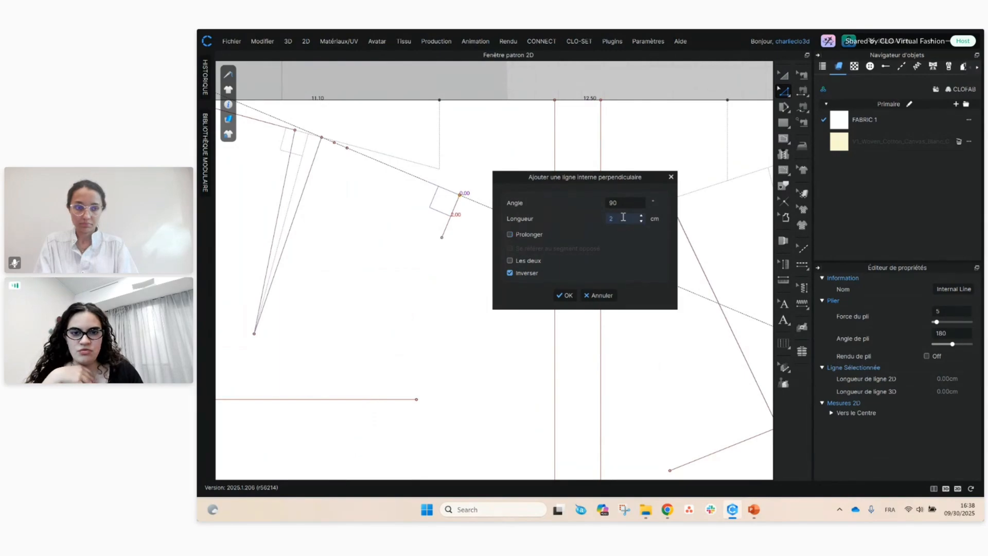
left_click(564, 295)
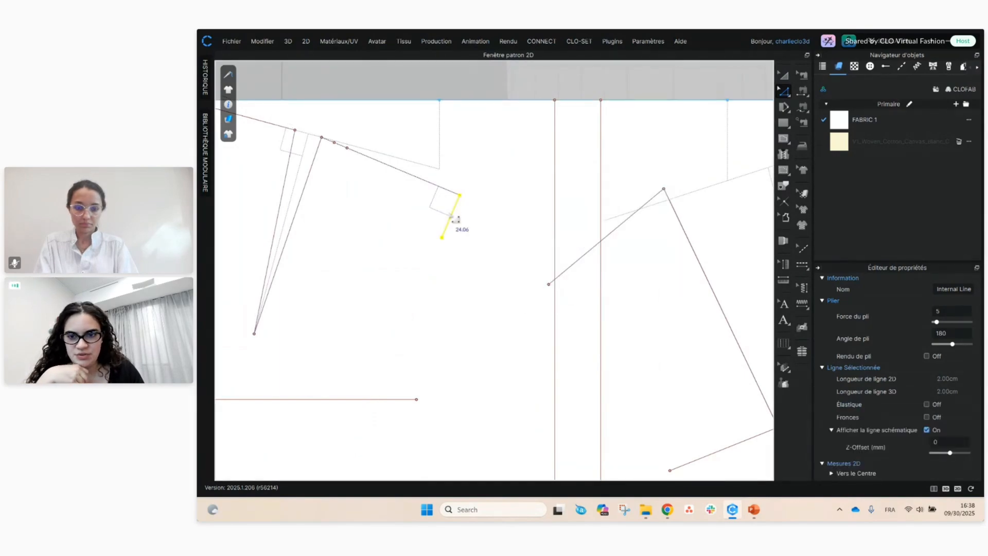
right_click(451, 221)
left_click(504, 342)
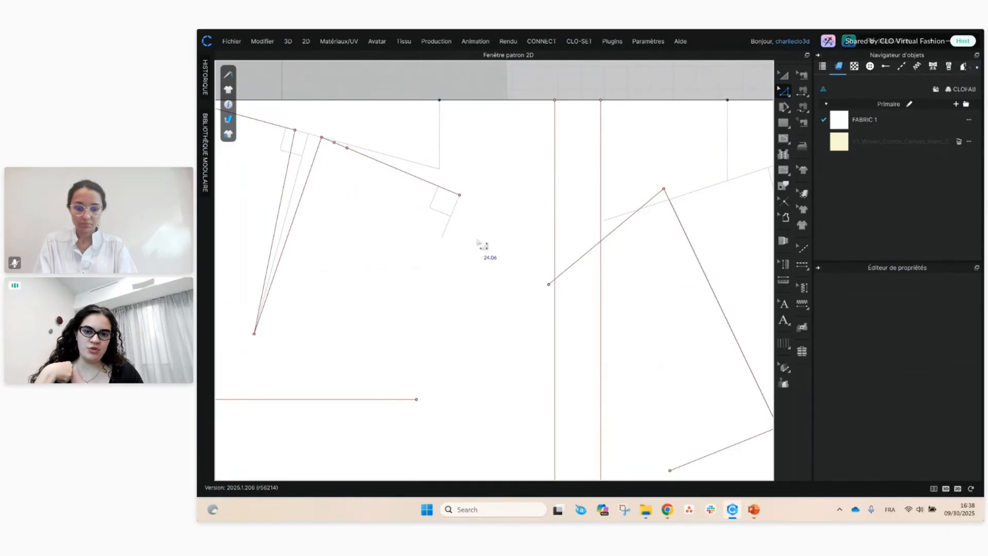
- Add a 2 cm local perpendicular line at 90° from the front shoulder's outer end and convert it to a baseline
right_click(548, 284)
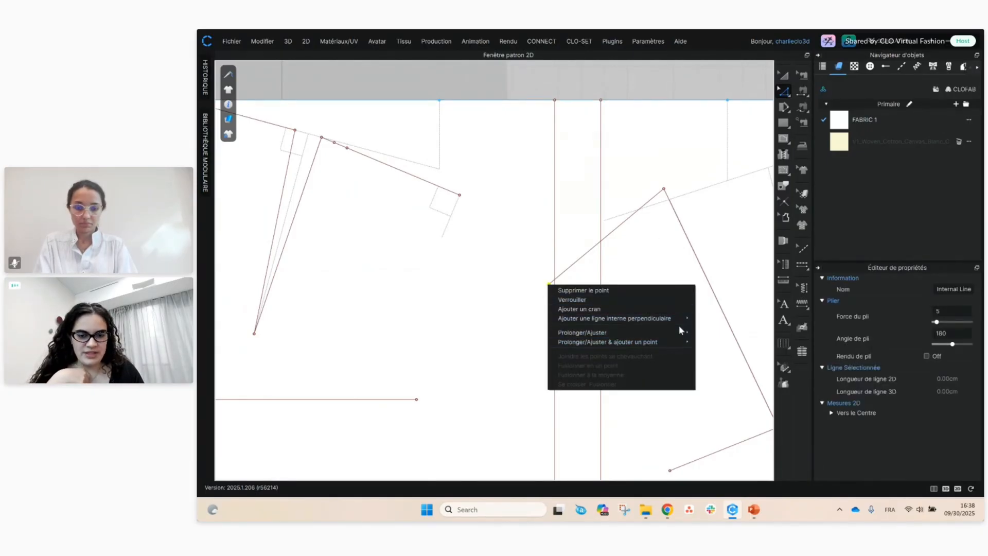
mouse_move(664, 318)
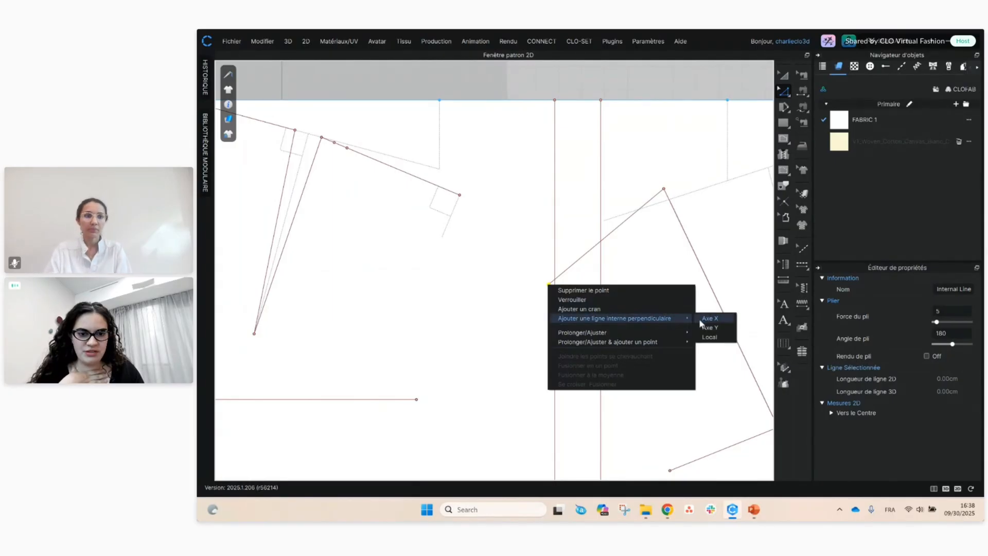
left_click(719, 337)
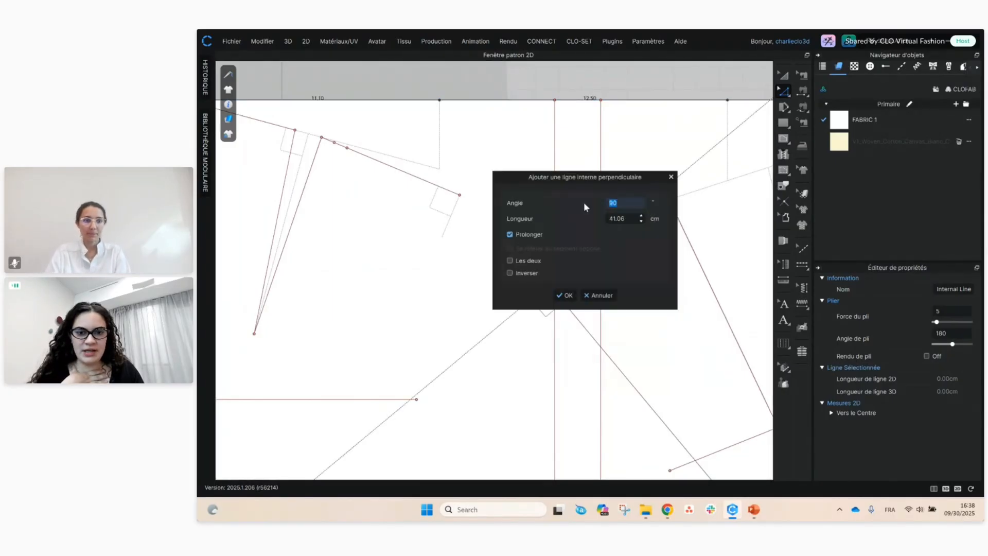
left_click_drag(584, 174, 648, 120)
left_click_drag(661, 116, 591, 136)
double_click(631, 177)
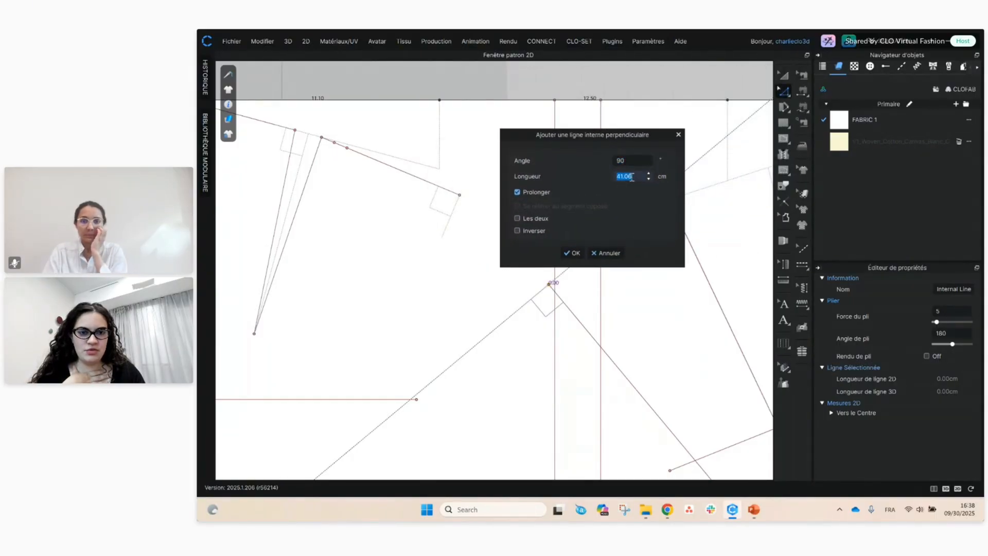
type("2")
mouse_move(646, 141)
left_mouse_down()
mouse_move(686, 159)
mouse_move(657, 144)
left_mouse_up()
left_click(585, 256)
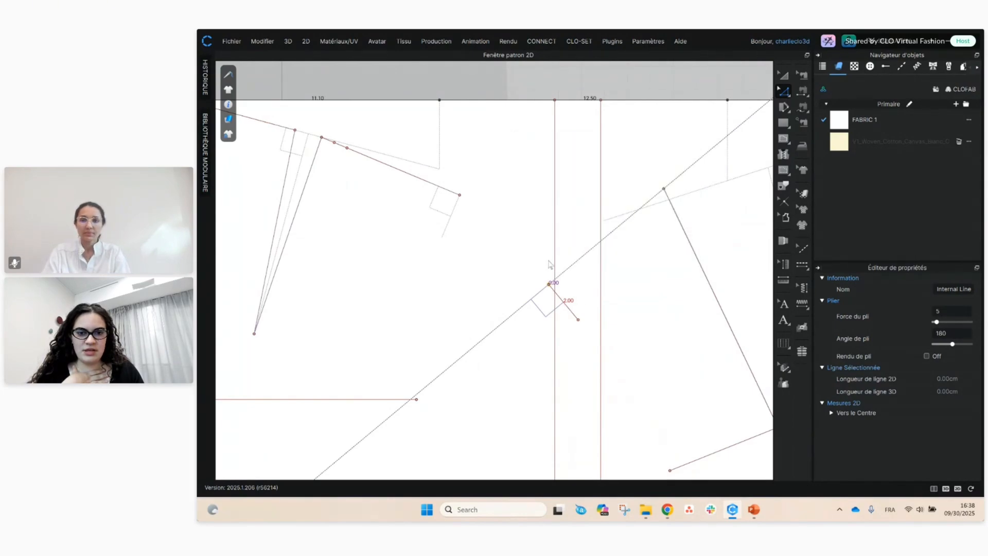
left_click(553, 288)
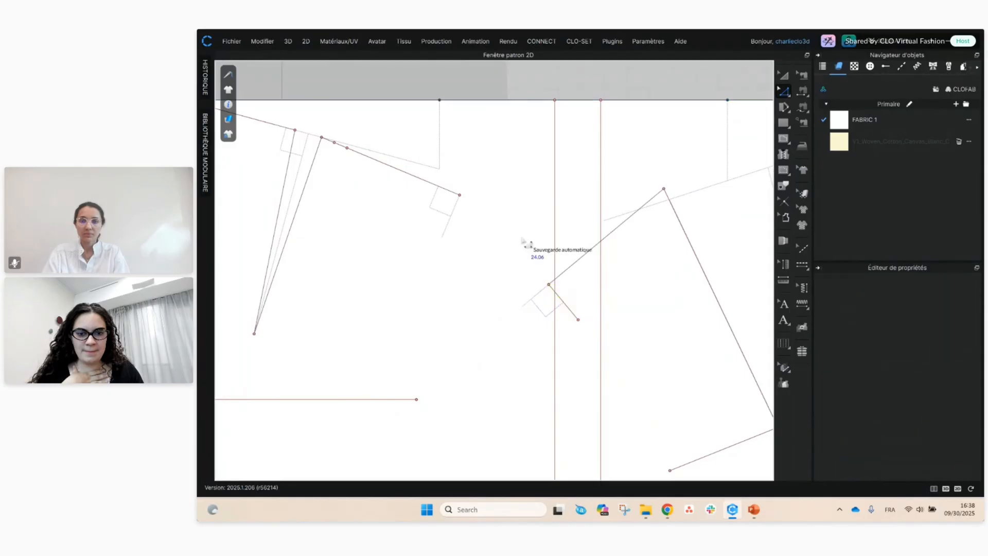
right_click(560, 301)
left_click(632, 154)
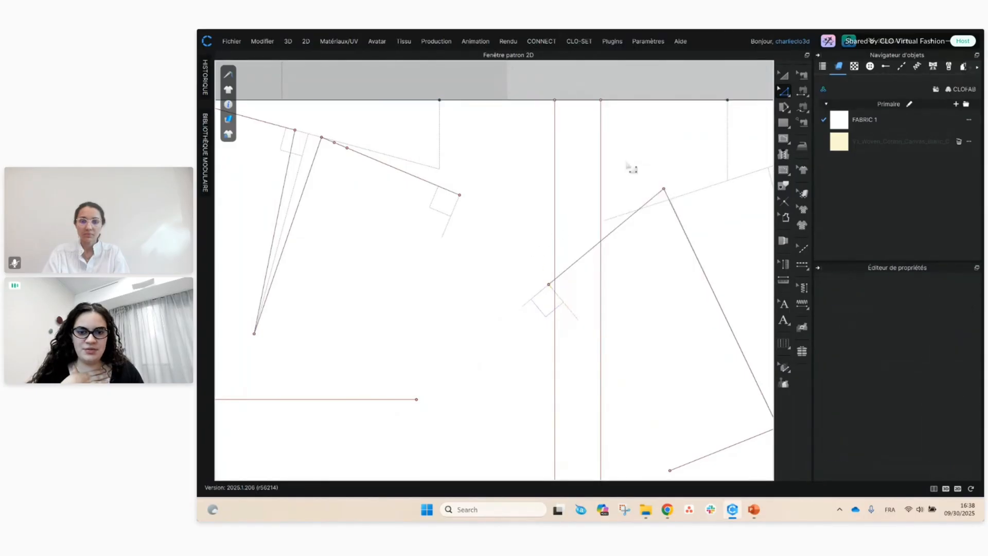
- Draw the back armhole as an internal curve about 23.9 cm long, from the shoulder end through the across-back line's end to the underarm intersection
scroll(519, 241, "down", 5)
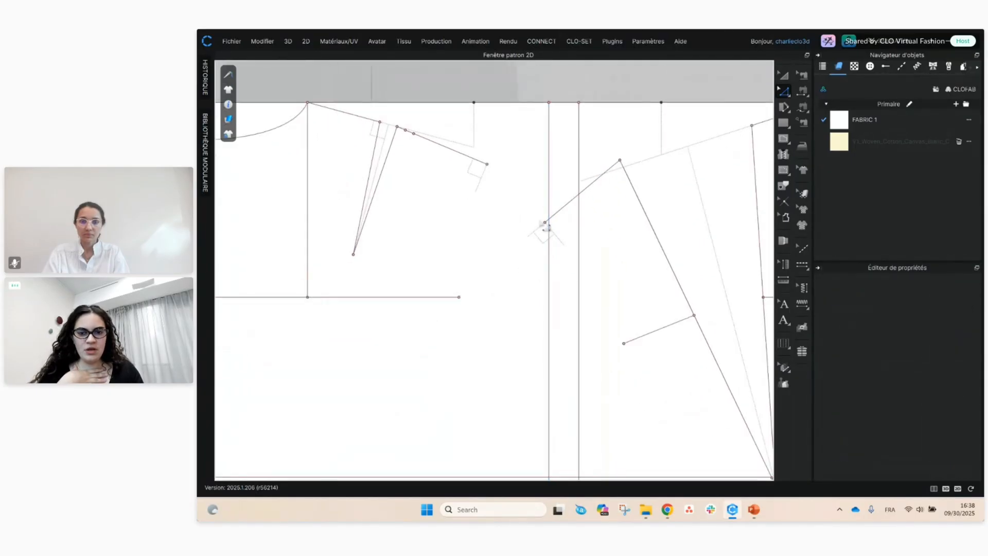
middle_click_drag(497, 244, 498, 257)
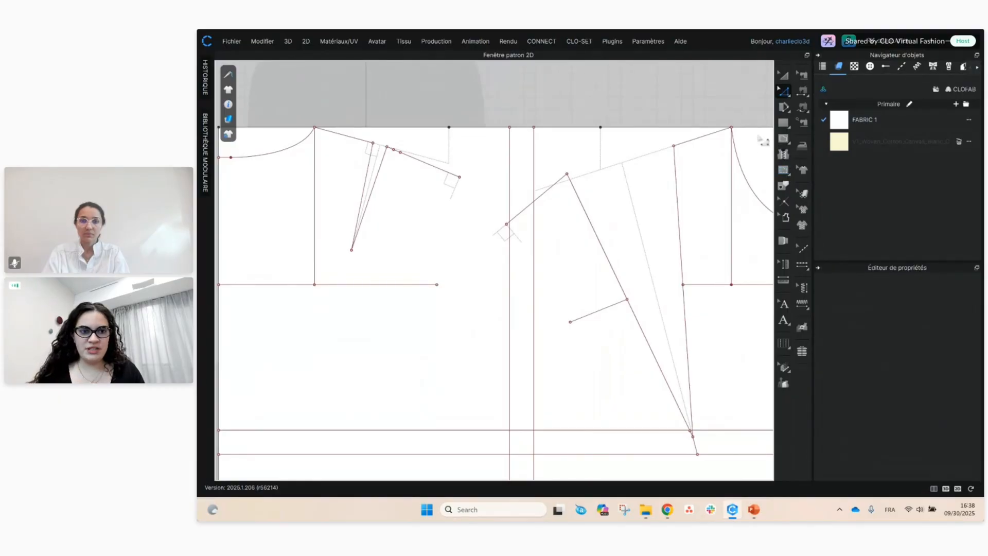
left_click(783, 138)
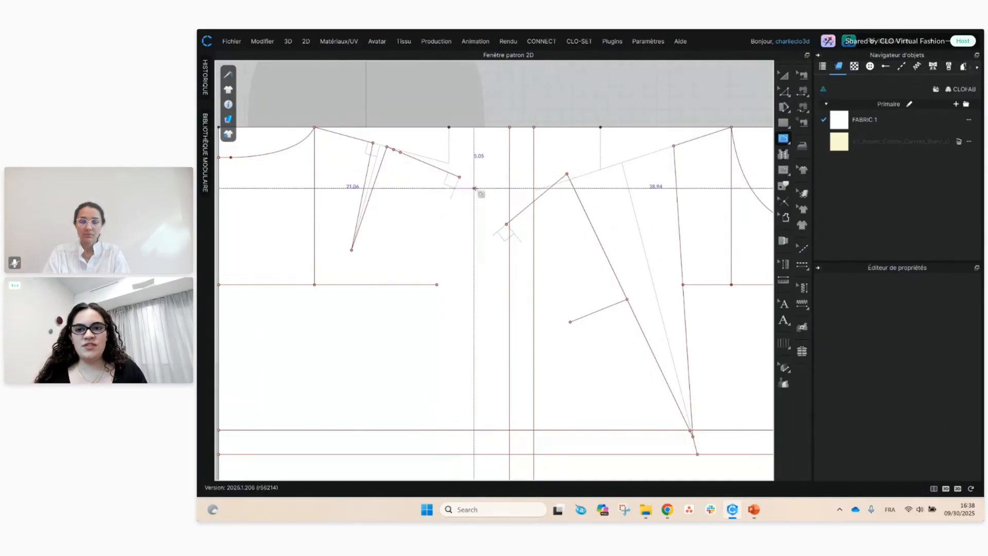
left_click(459, 177)
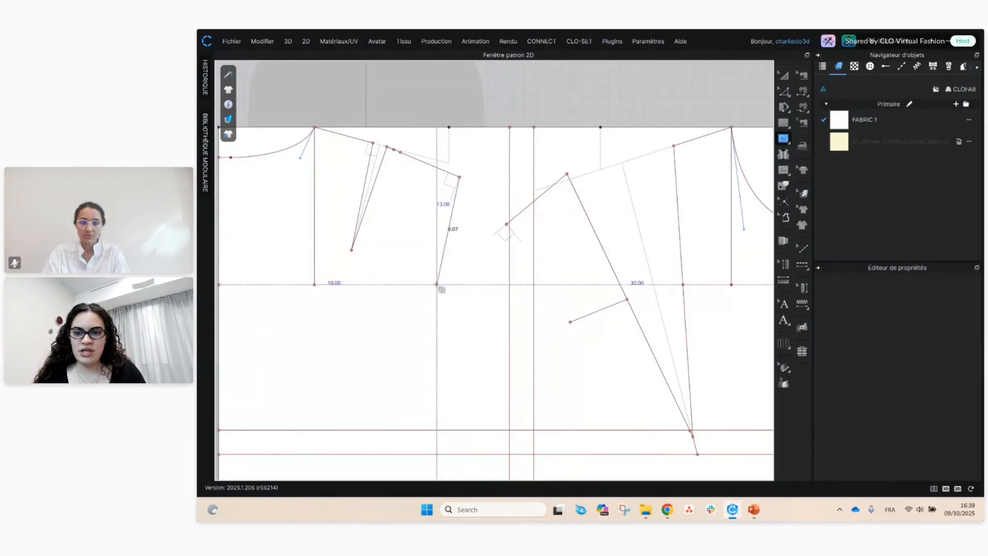
left_click(437, 284)
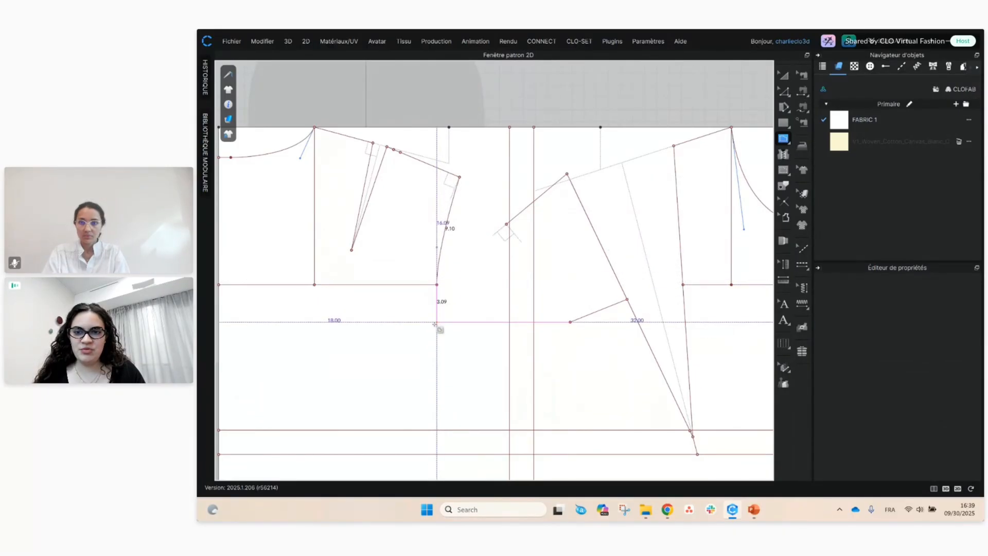
left_click_drag(439, 321, 433, 351)
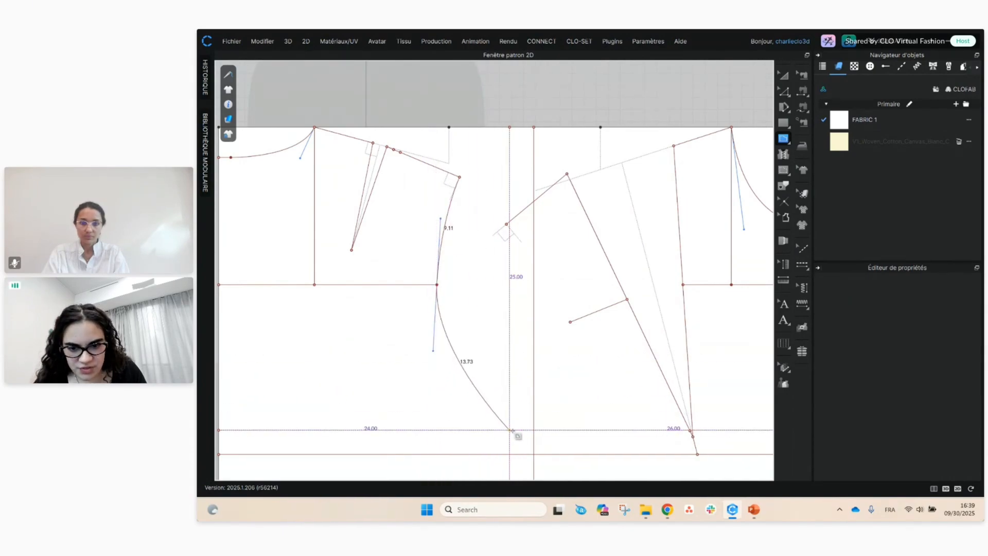
left_click_drag(510, 430, 567, 433)
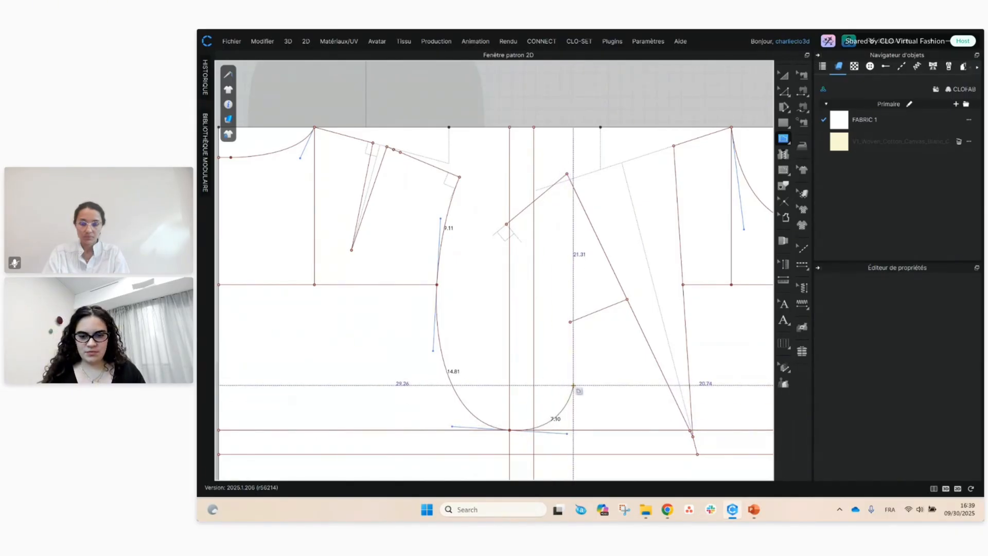
key("Return")
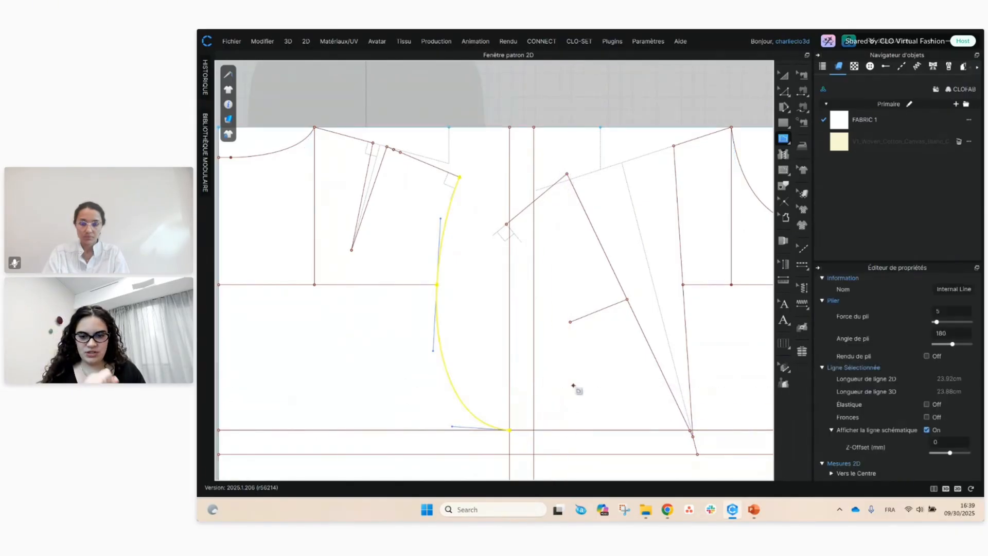
- Draw the front armhole as an internal curve about 21.2 cm long, from the shoulder end through the short guide's end to the underarm intersection
left_click(506, 224)
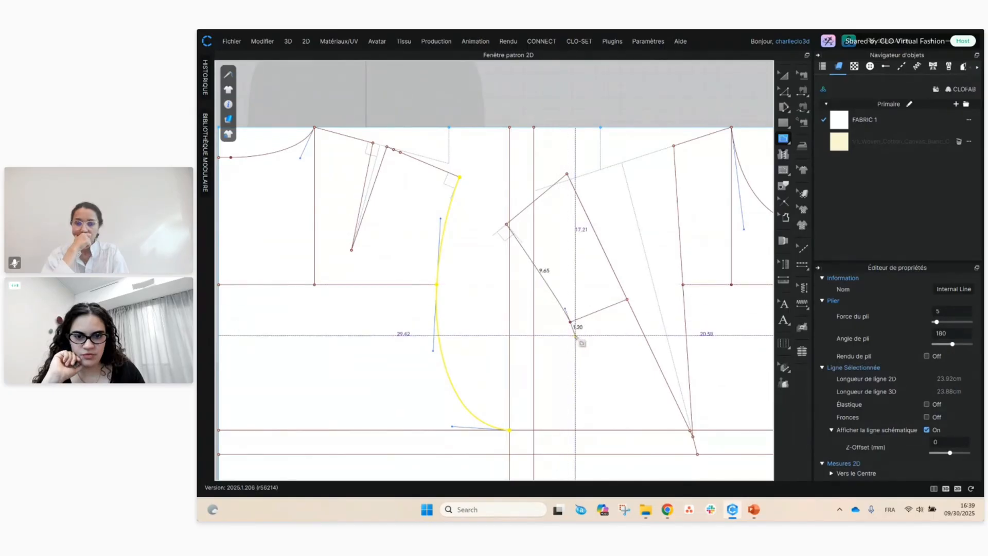
left_click_drag(575, 335, 534, 429)
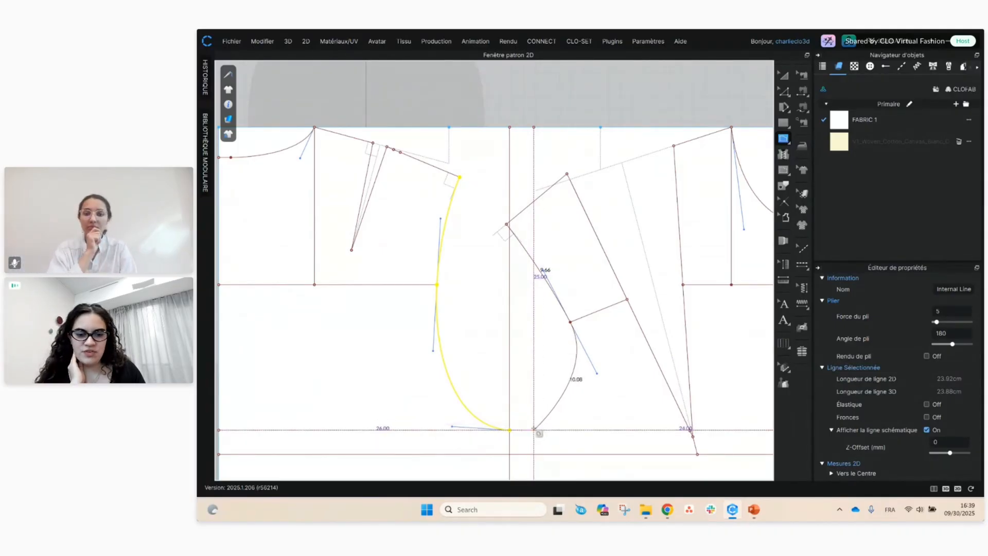
left_click_drag(532, 431, 506, 224)
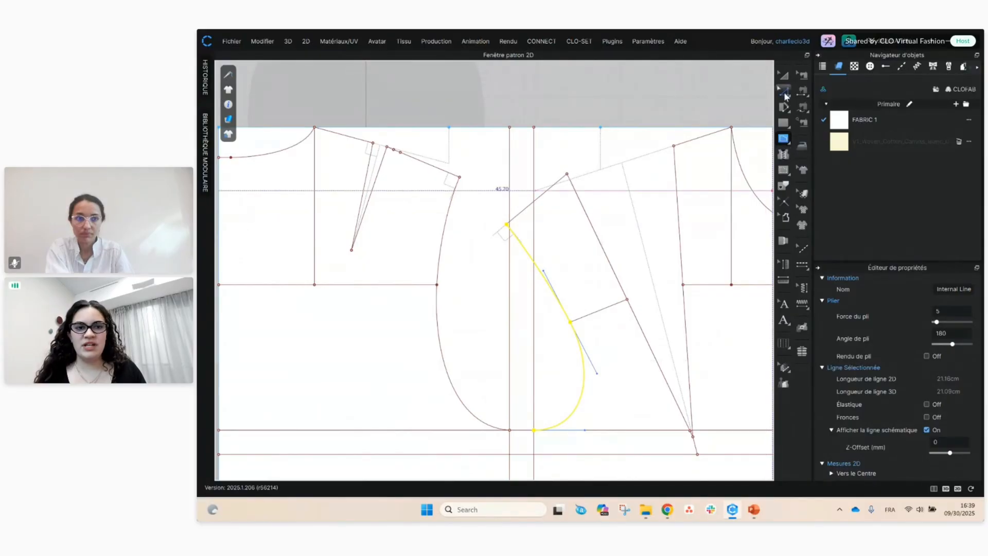
- Refine the back armhole's upper curve by adjusting its tangent handle at the across-back line's end
left_click(784, 92)
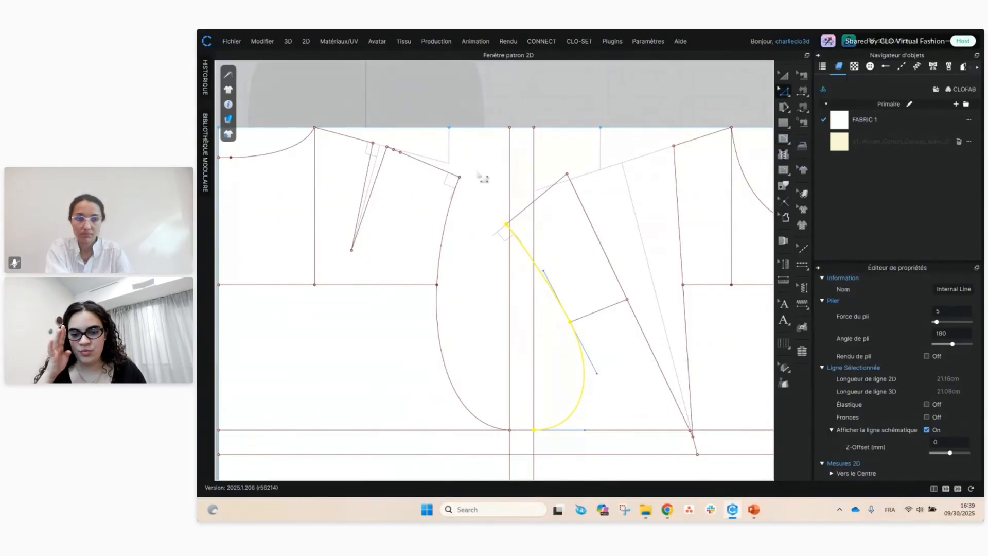
scroll(499, 244, "up", 4)
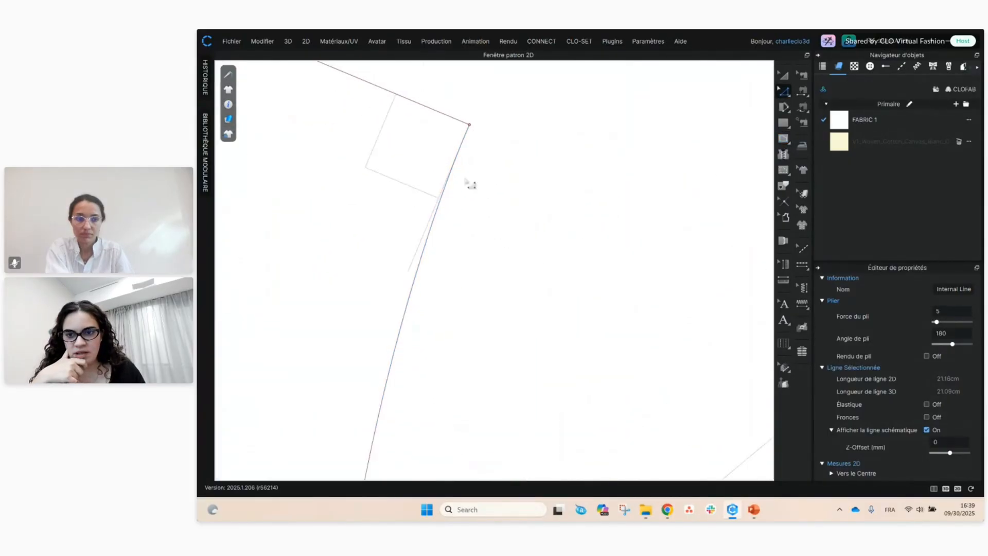
middle_click_drag(410, 267, 513, 163)
scroll(522, 270, "down", 3)
scroll(489, 387, "down", 1)
middle_click_drag(499, 386, 491, 341)
left_click(485, 346)
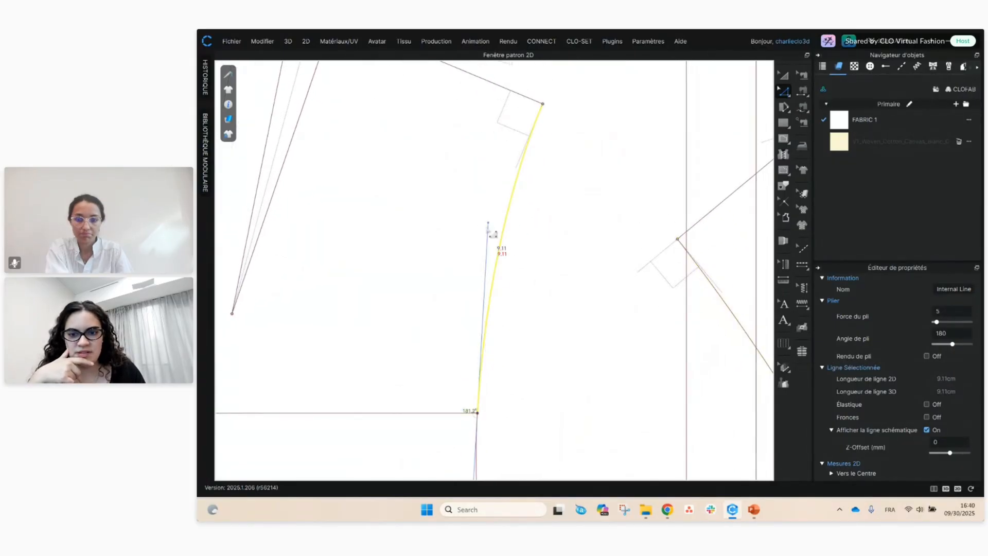
left_click(487, 223)
left_click_drag(495, 230, 489, 234)
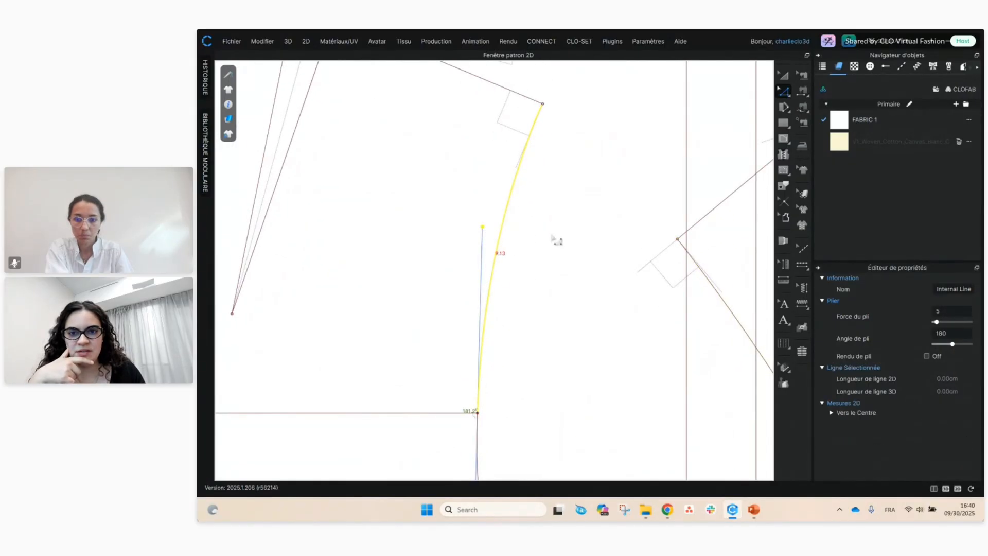
left_click(552, 238)
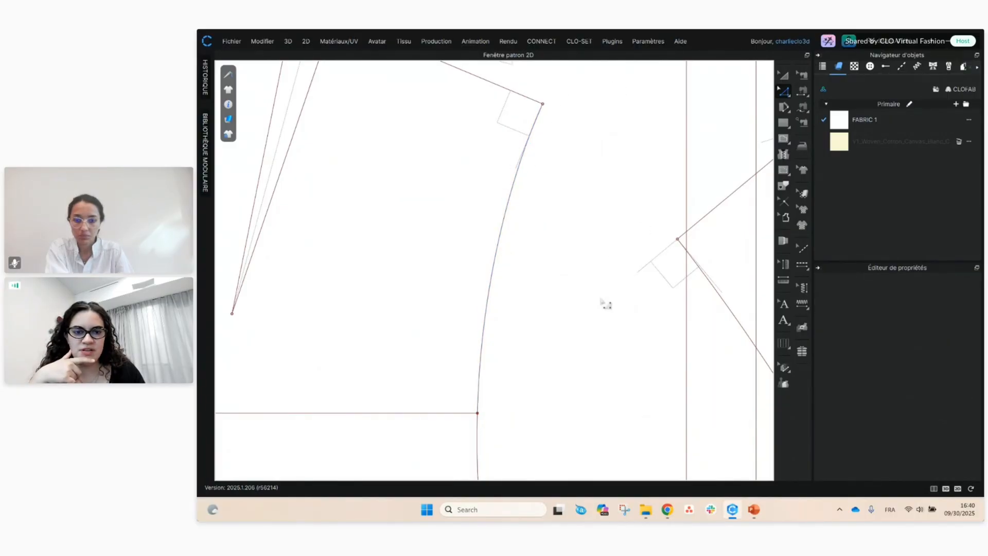
- Refine the front armhole's upper curve by adjusting its tangent handle at the short guide line's end
middle_click_drag(602, 301, 392, 102)
middle_click_drag(490, 211, 434, 283)
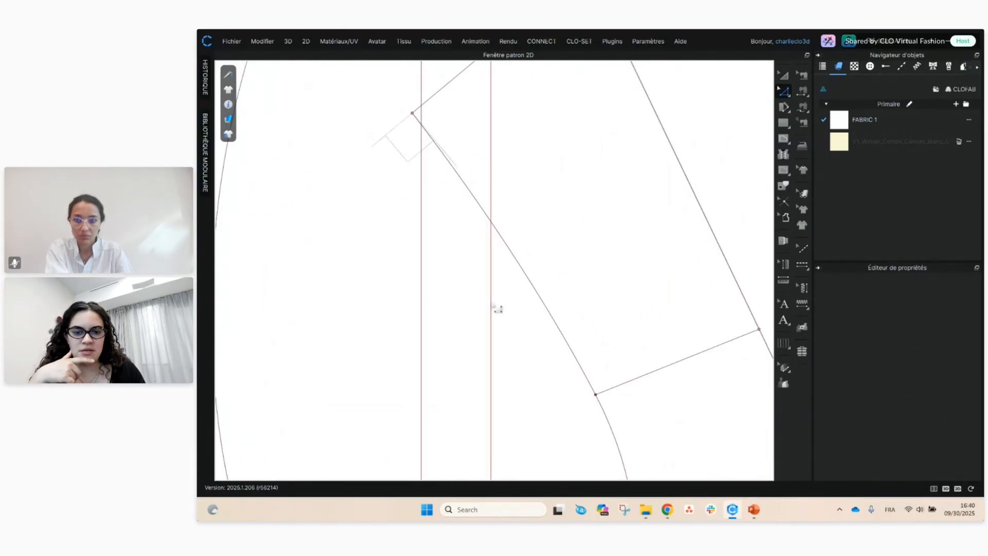
left_click(583, 372)
left_click_drag(518, 248, 533, 256)
left_click(483, 285)
scroll(560, 369, "down", 3)
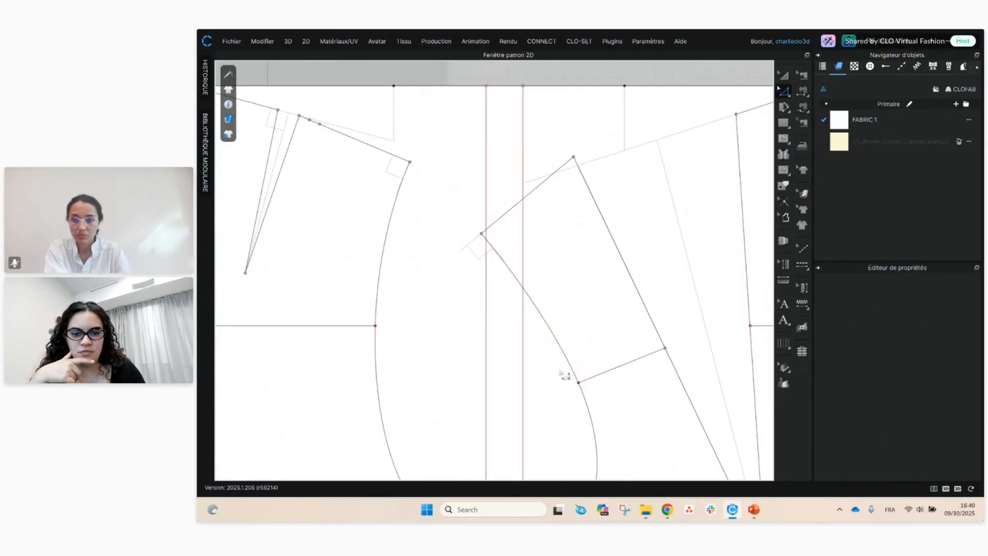
- Inspect the reshaped back and front armholes within the whole bodice draft
middle_click_drag(559, 370, 614, 156)
middle_click_drag(626, 194, 608, 323)
scroll(644, 290, "down", 2)
scroll(600, 278, "down", 2)
scroll(600, 278, "down", 1)
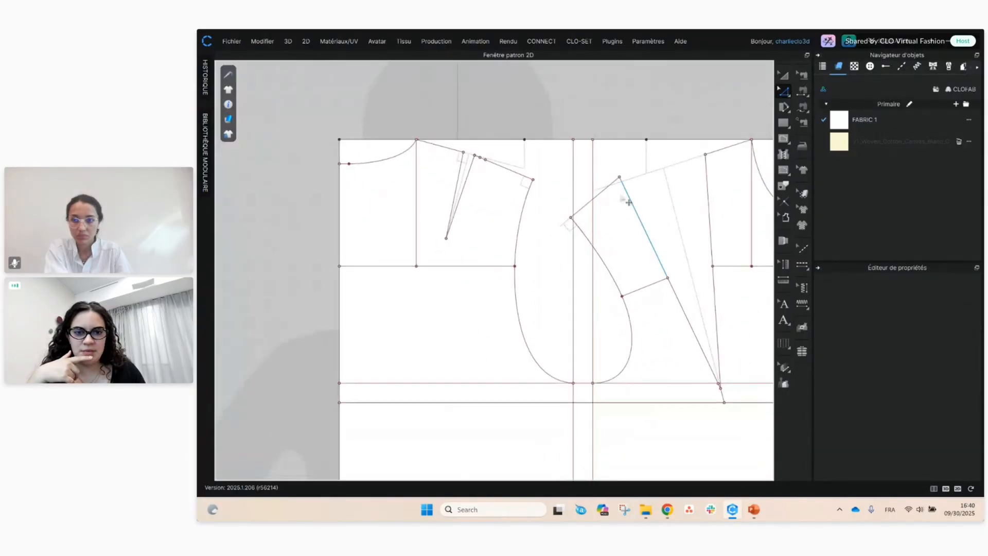
scroll(679, 216, "down", 1)
middle_click_drag(679, 216, 590, 235)
middle_click_drag(529, 234, 542, 185)
scroll(677, 154, "up", 2)
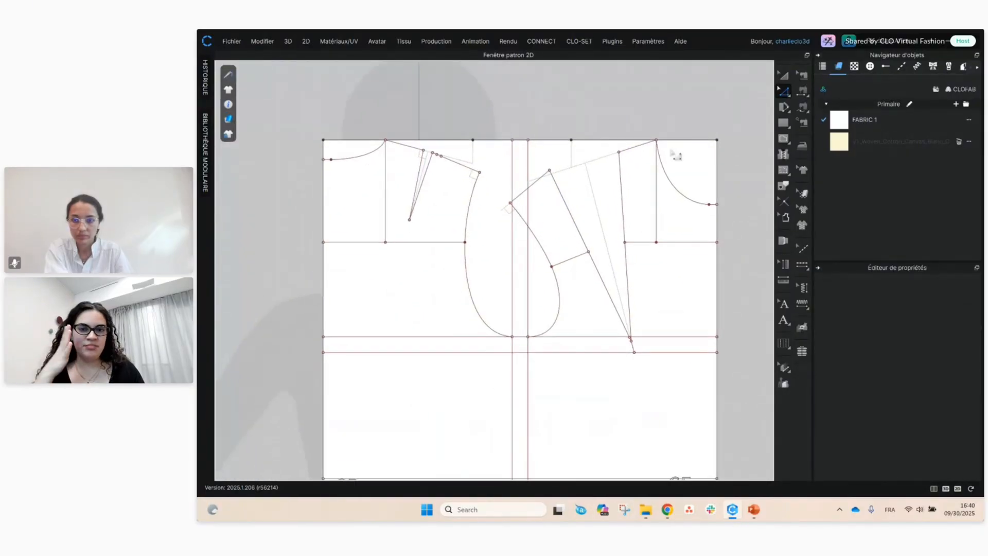
scroll(656, 161, "down", 2)
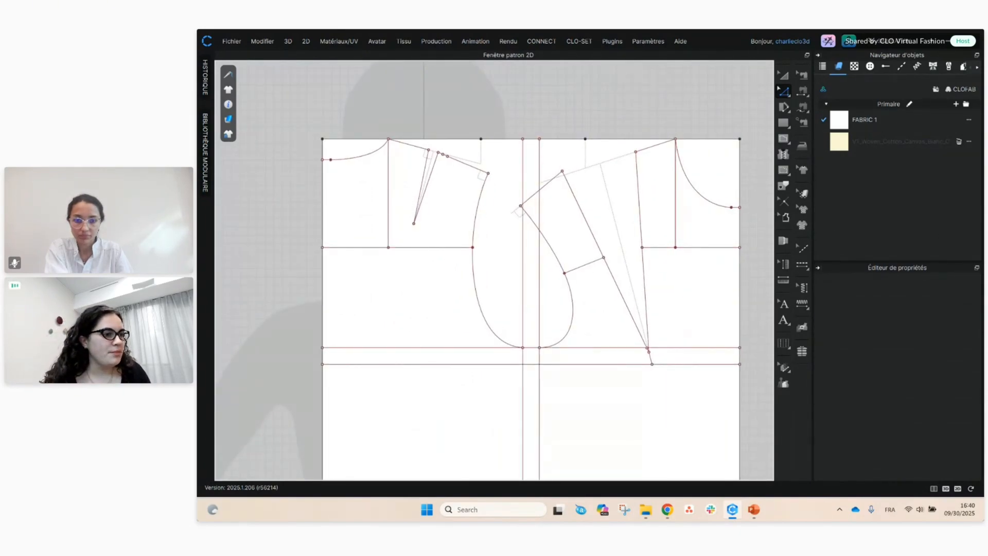
key("alt+Tab")
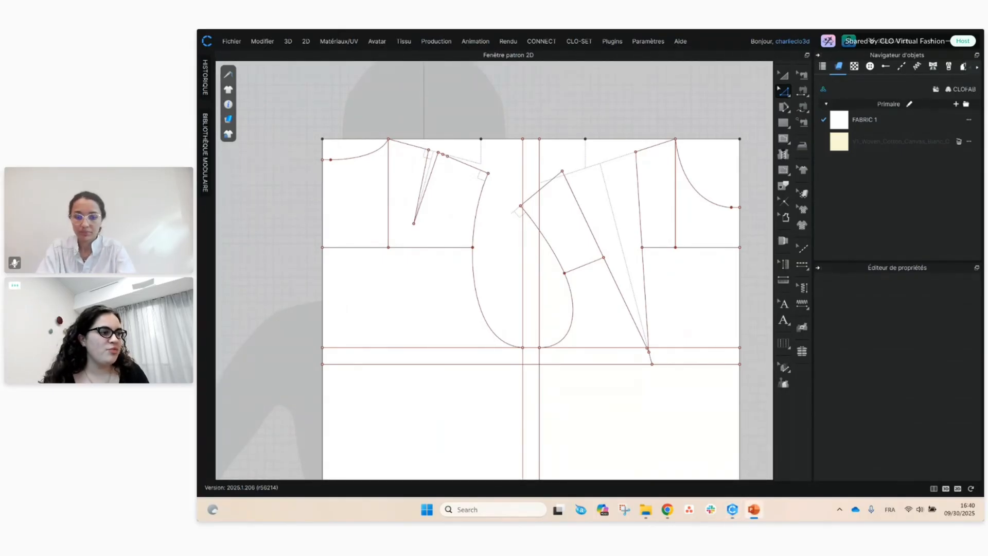
right_click_drag(747, 363, 727, 316)
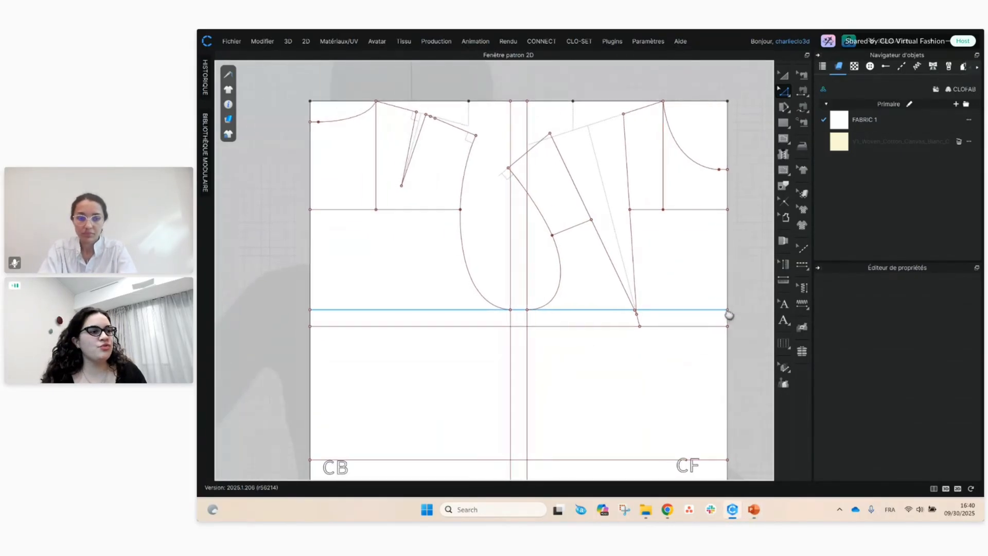
scroll(711, 316, "up", 2)
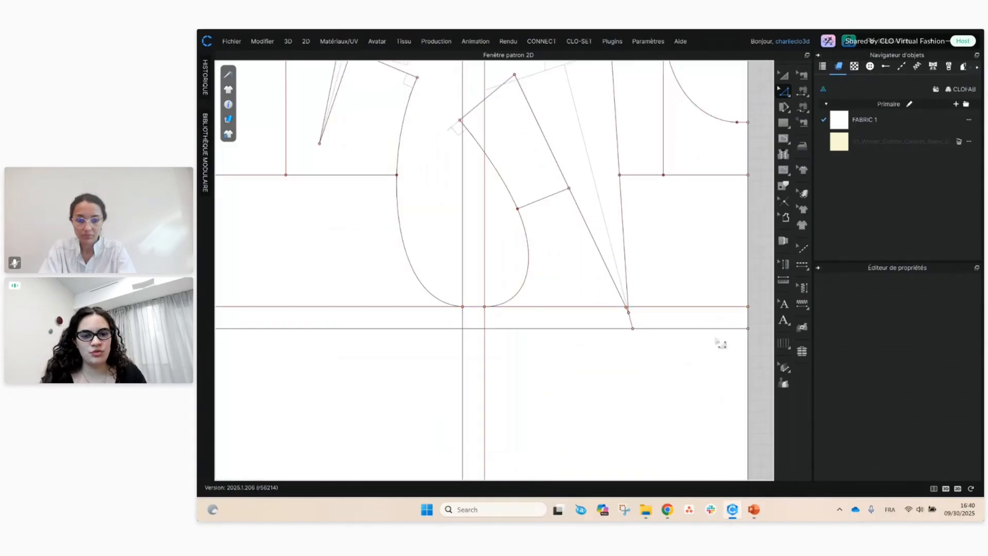
scroll(715, 342, "down", 4)
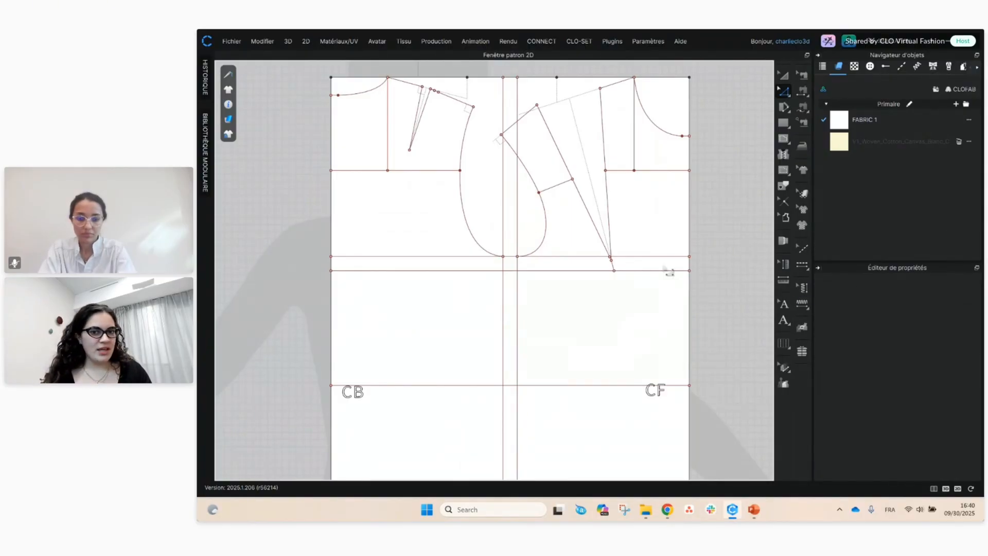
- Draw a 37 cm vertical internal line from the front dart guide's lower end on the bust line down to the hip line
middle_click_drag(706, 258, 711, 193)
scroll(694, 278, "down", 2)
mouse_move(694, 275)
middle_mouse_down()
mouse_move(676, 295)
mouse_move(679, 273)
middle_mouse_up()
key("g")
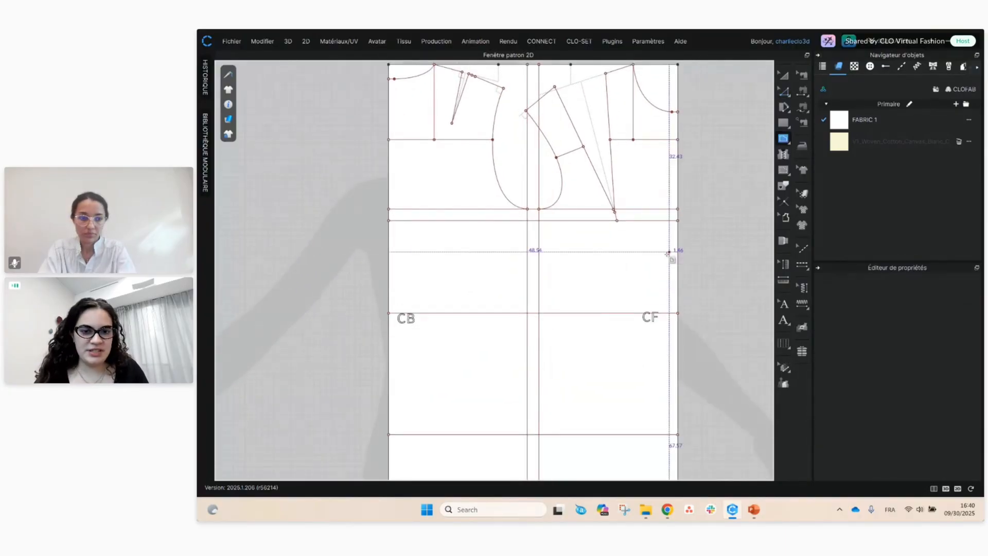
left_click(616, 220)
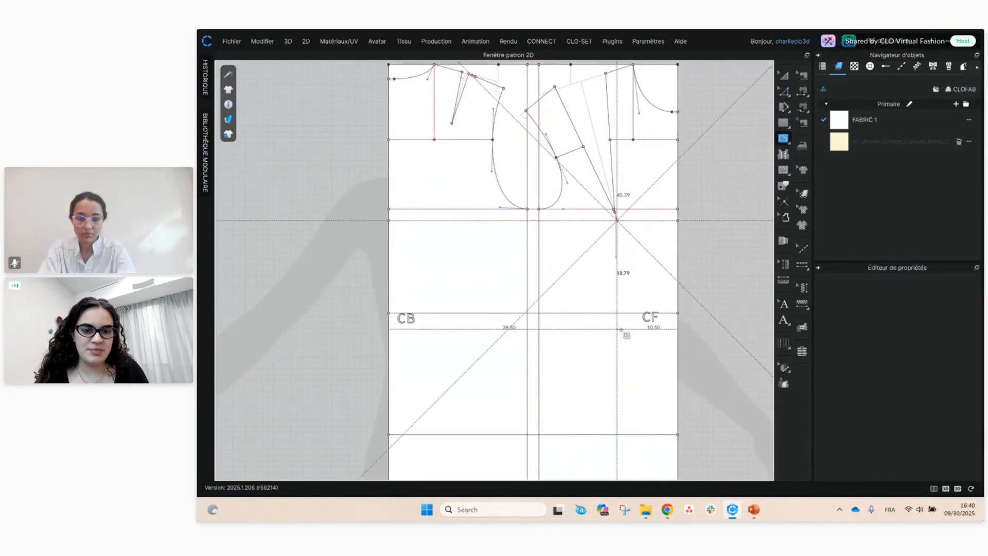
left_click(617, 434)
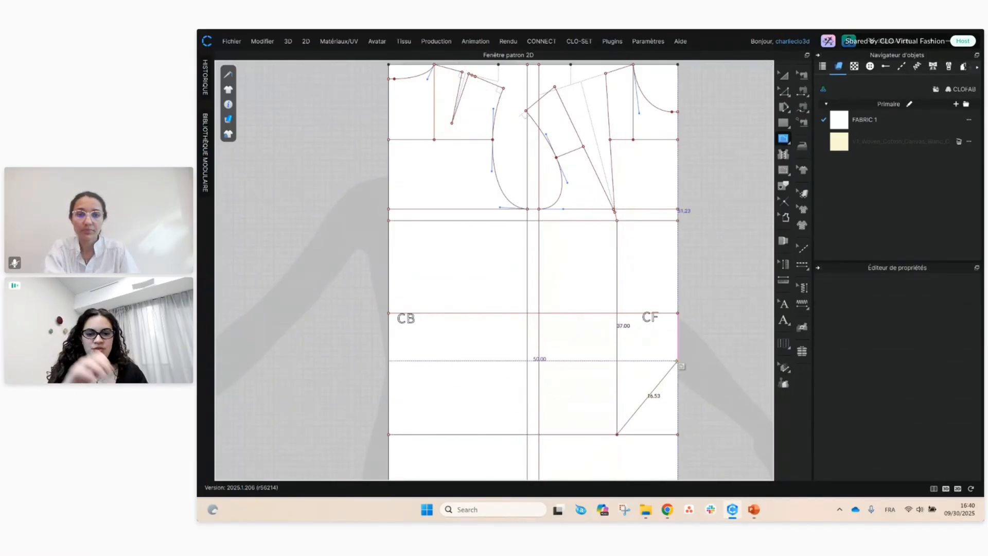
key("Return")
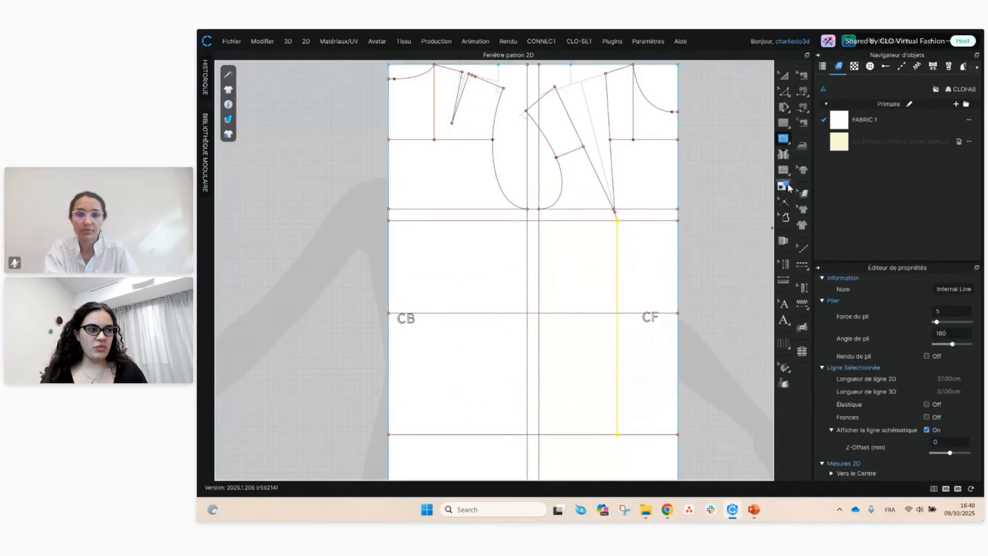
- Add intersection points where the waistline crosses the new front dart line and the two side-seam verticals
key("x")
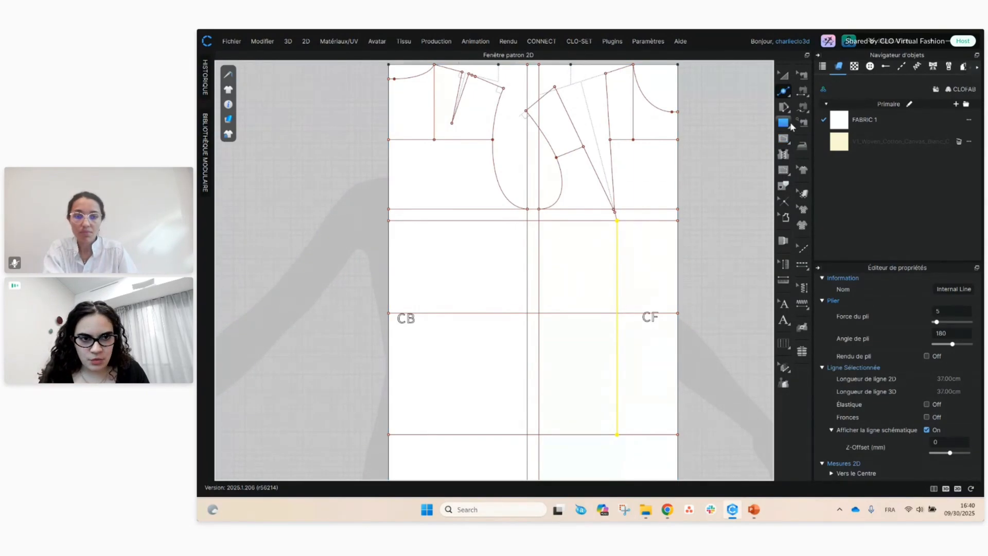
left_click(824, 124)
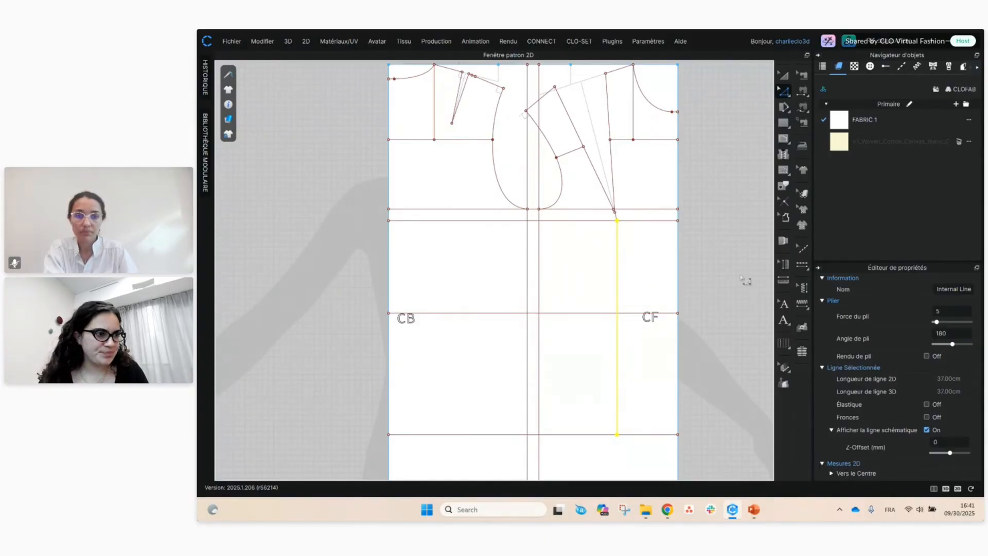
left_click(636, 313, "shift")
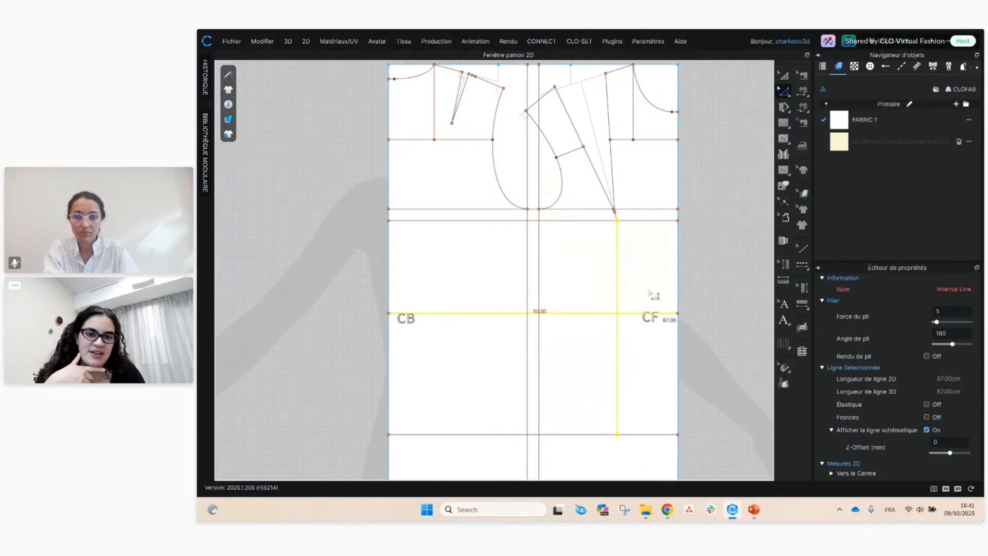
right_click(636, 321)
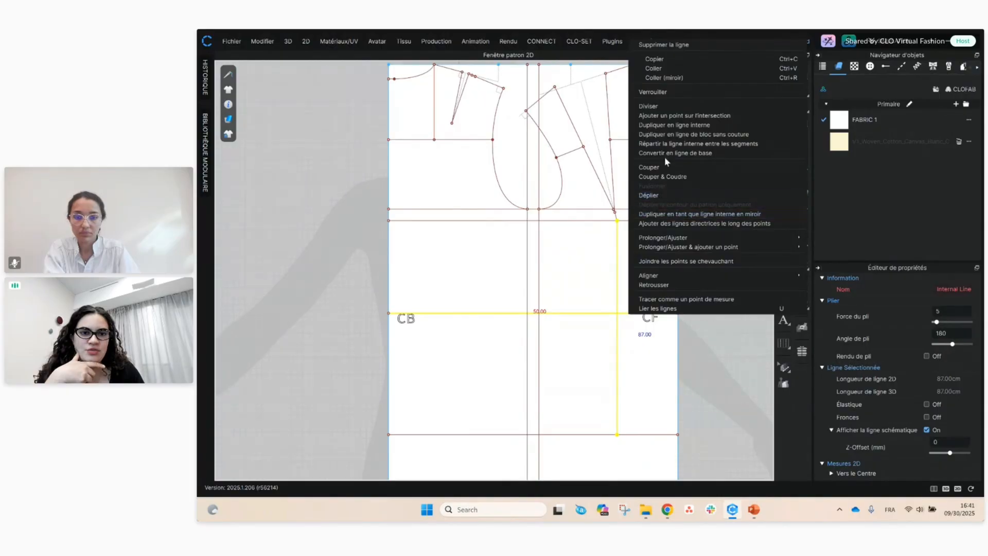
left_click(676, 115)
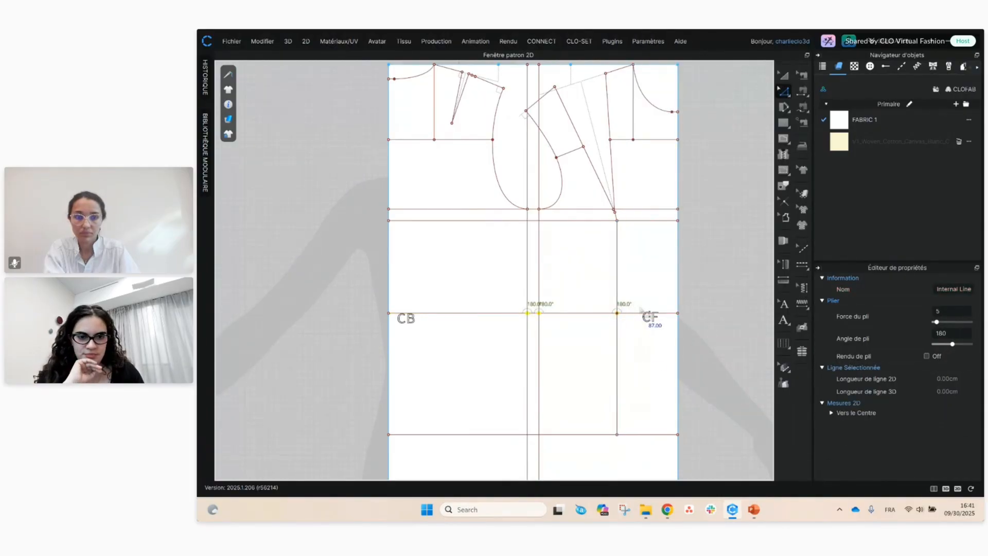
left_click(638, 341)
- Split the front waistline 1.5 cm from the vertical dart line towards centre front
scroll(618, 308, "up", 3)
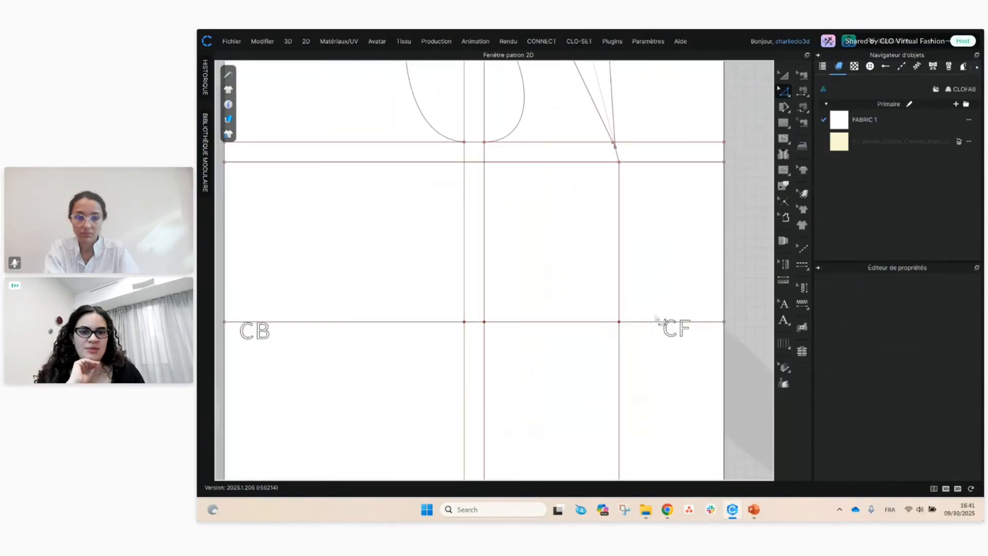
key("x")
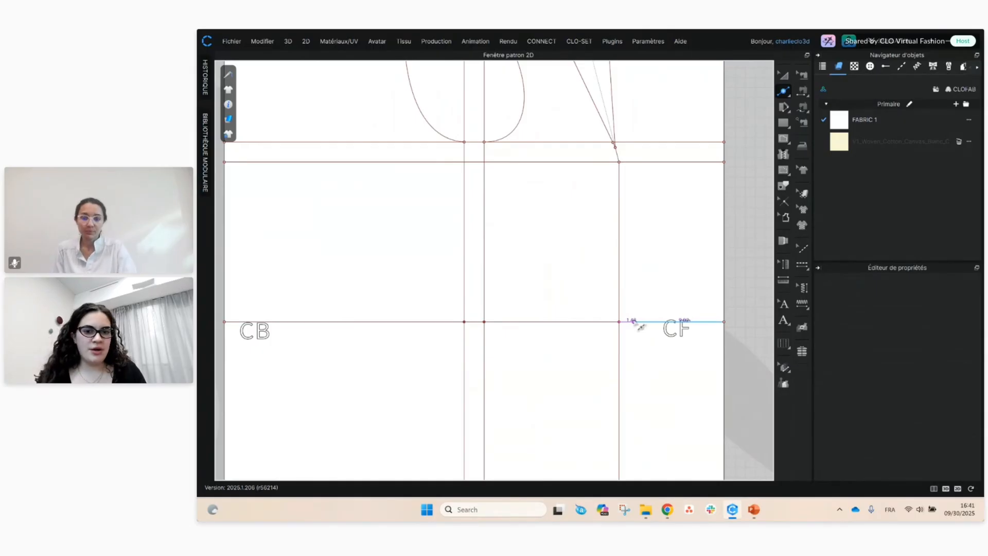
scroll(634, 321, "up", 2)
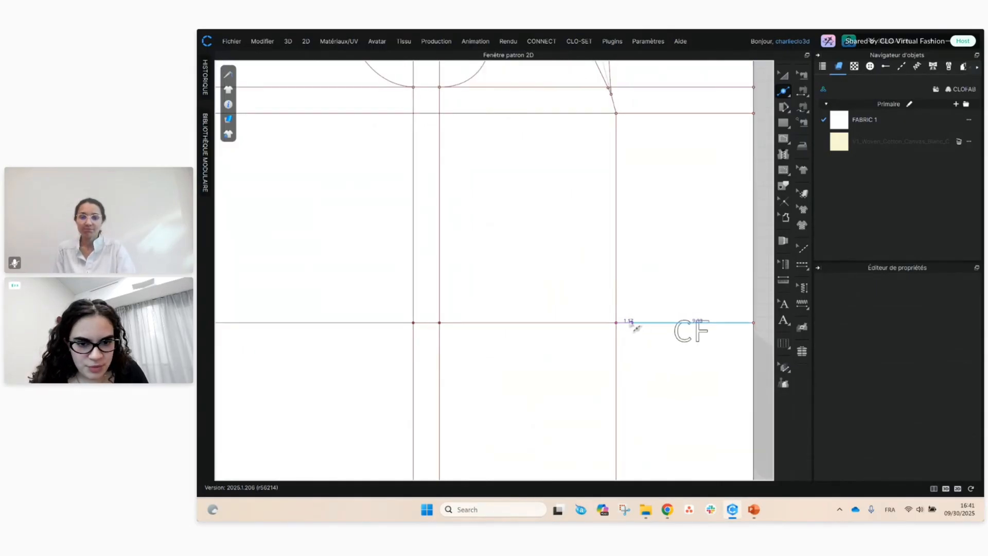
right_click(634, 323)
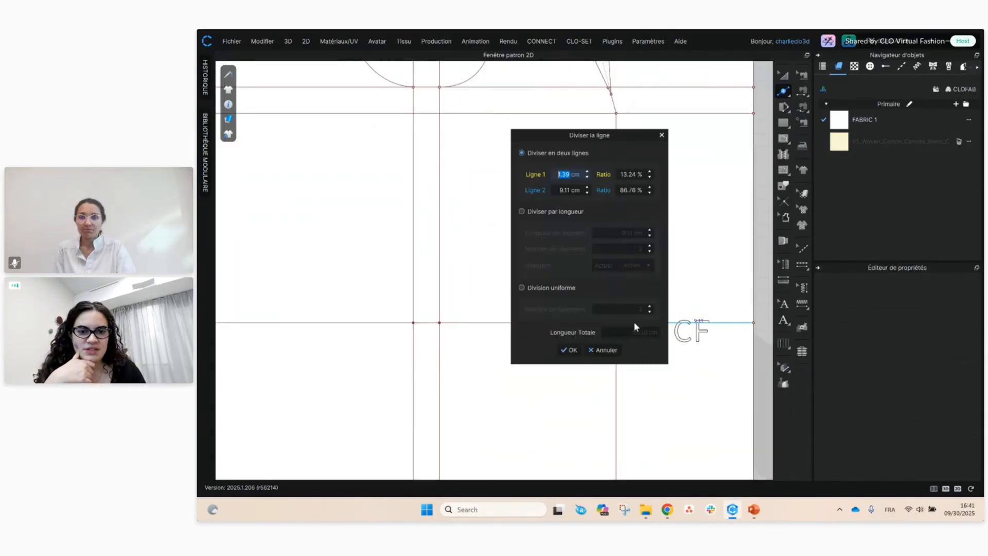
left_click_drag(595, 138, 506, 172)
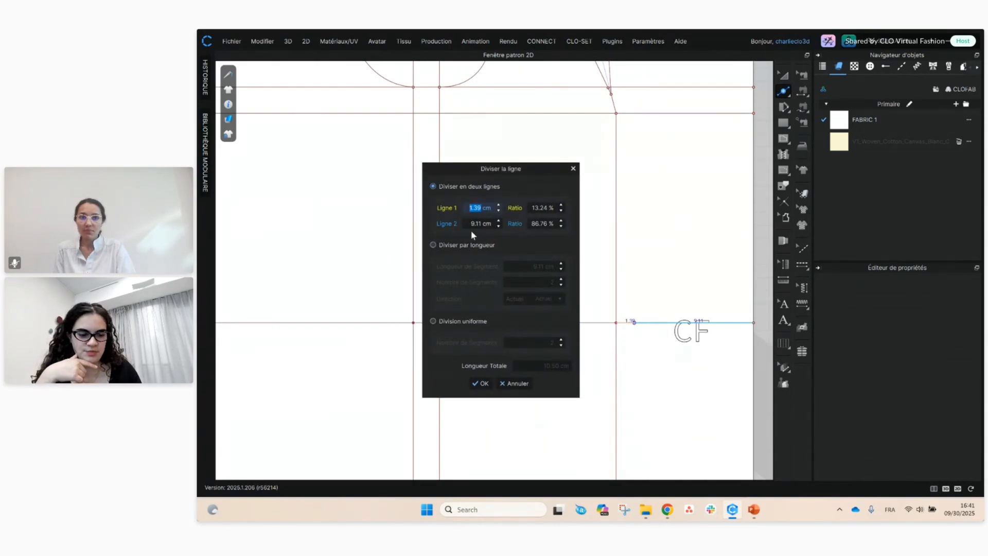
type("1.5")
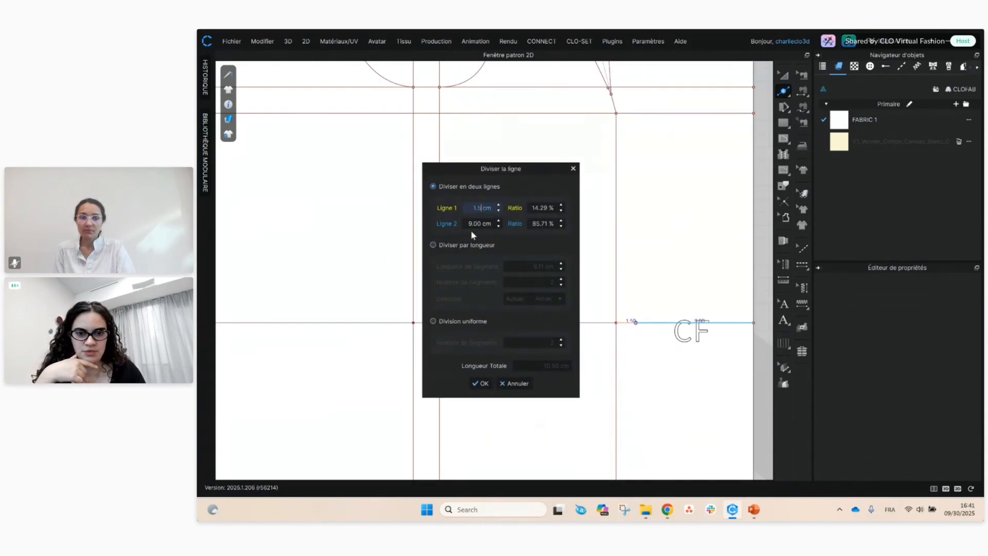
left_click(483, 383)
- Split the front waistline 1.5 cm from the vertical dart line on its side-seam side
left_click(591, 323)
right_click(597, 324)
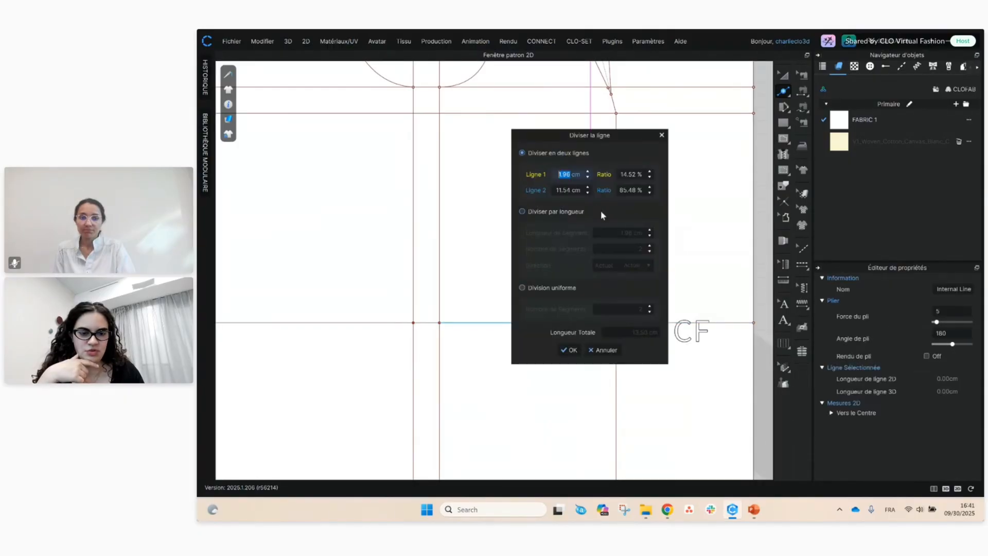
type("1")
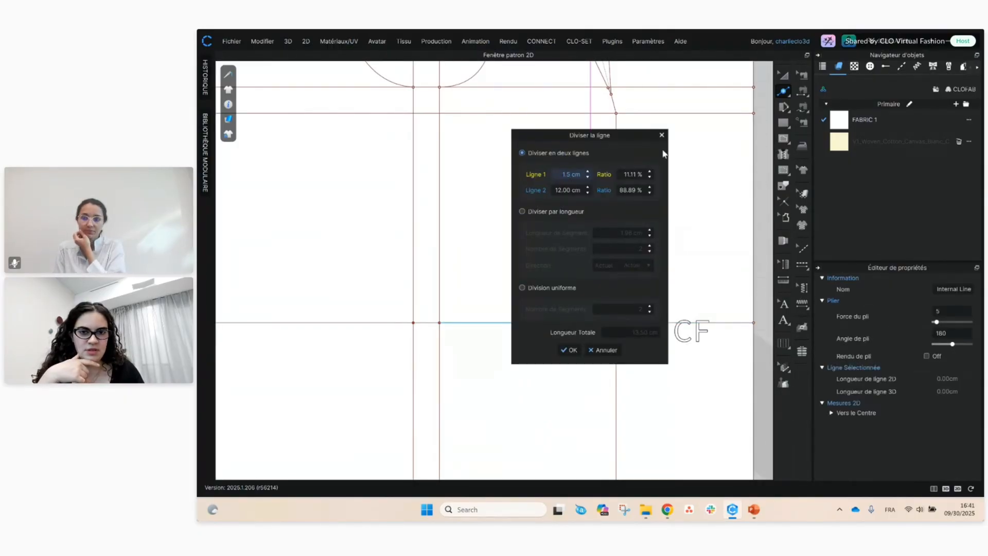
left_click(569, 350)
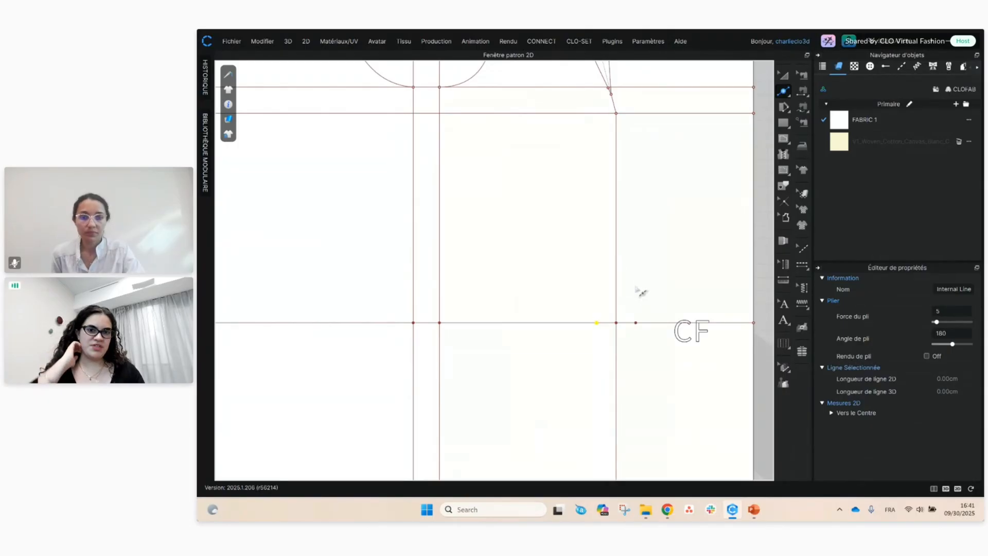
- Split the front vertical dart line 1.5 cm below the bust line
left_click(617, 149)
left_click_drag(617, 129, 502, 130)
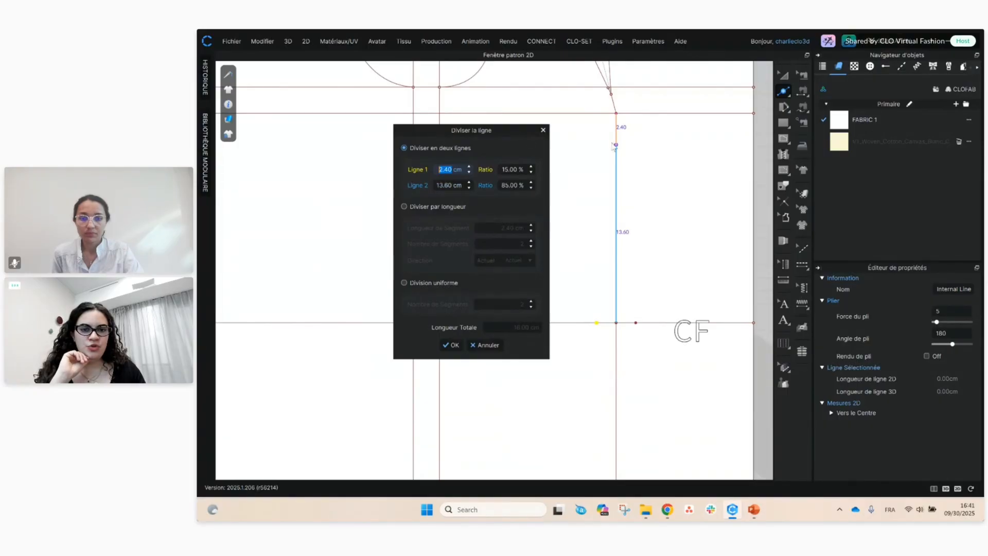
type("1")
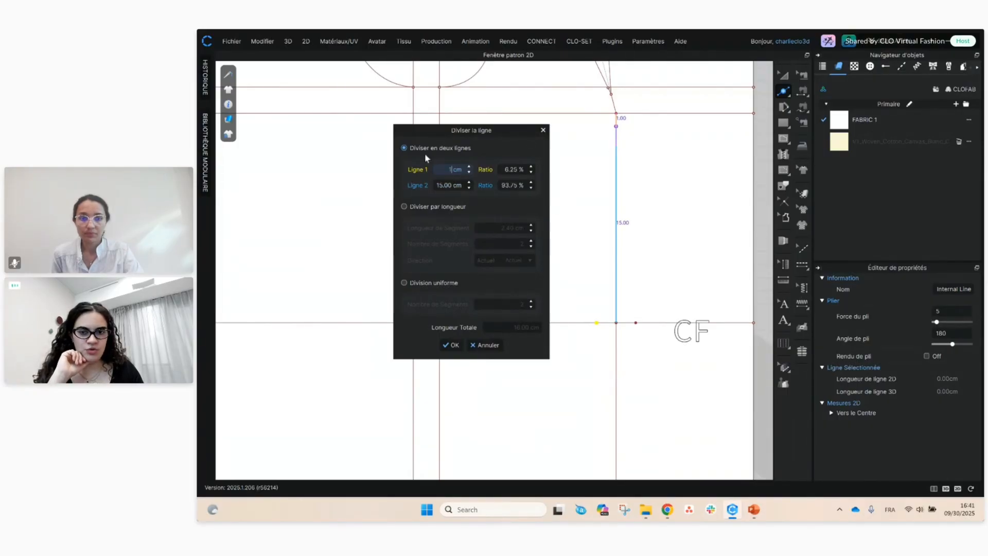
type(".")
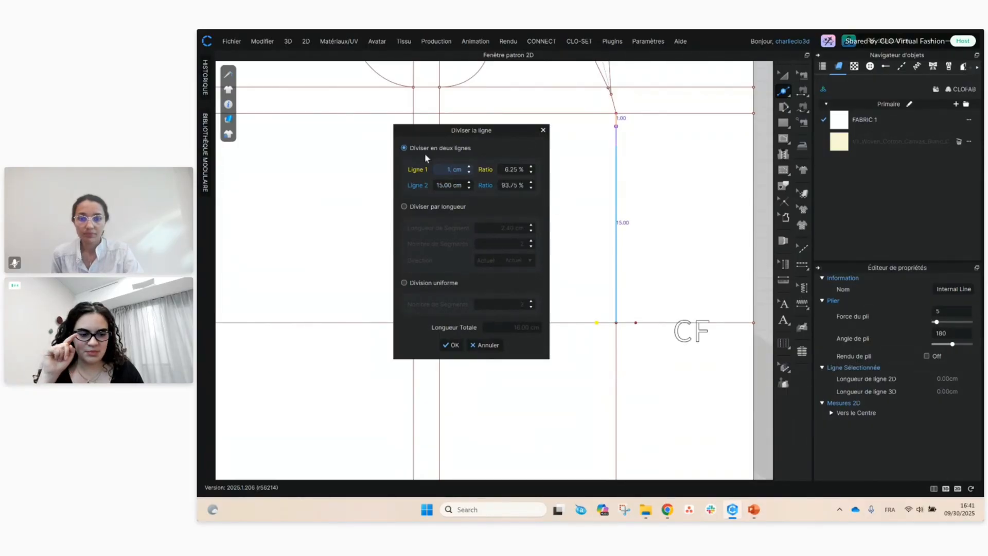
type("5")
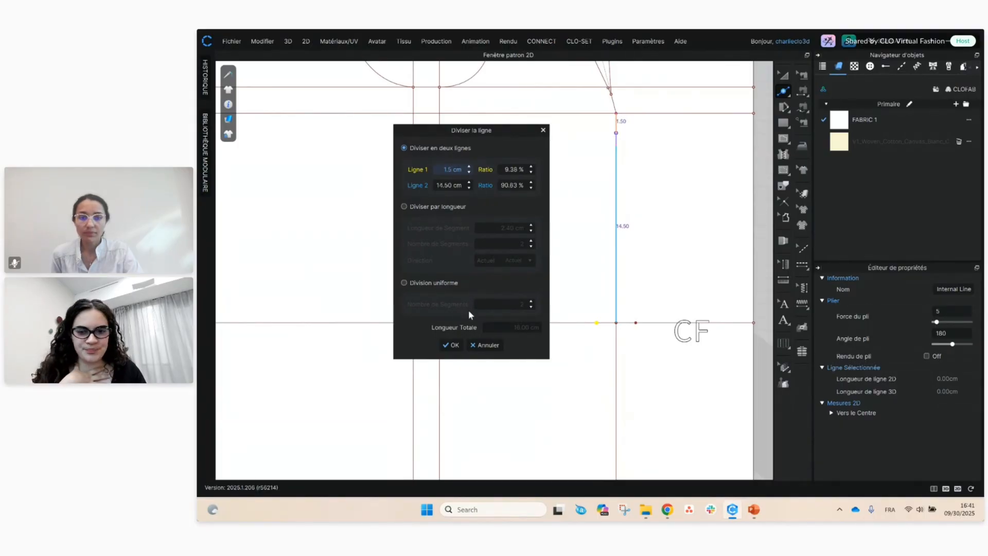
left_click(452, 344)
- Split the lower part of the front vertical dart line 5 cm above the hip line
scroll(654, 398, "down", 3)
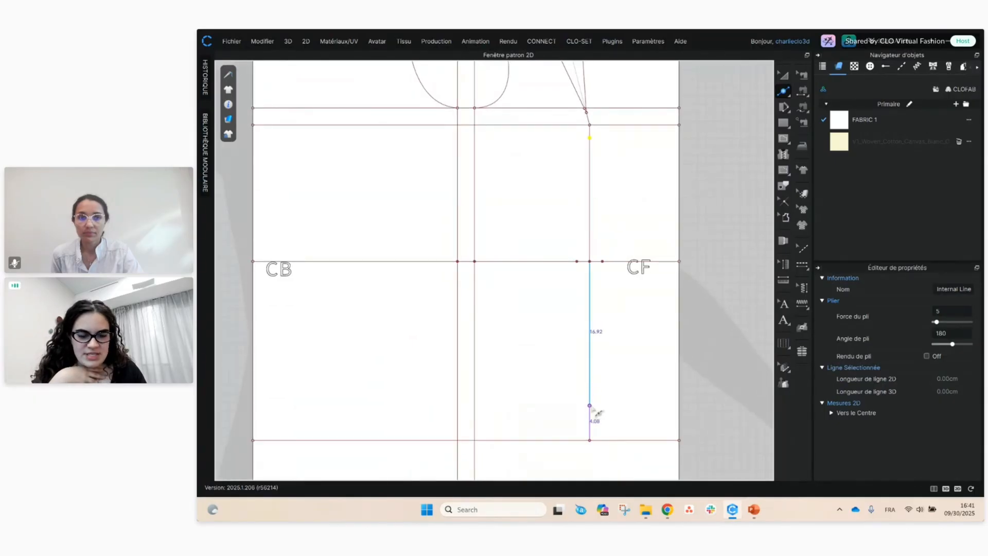
left_click(590, 394)
left_click_drag(606, 140, 495, 195)
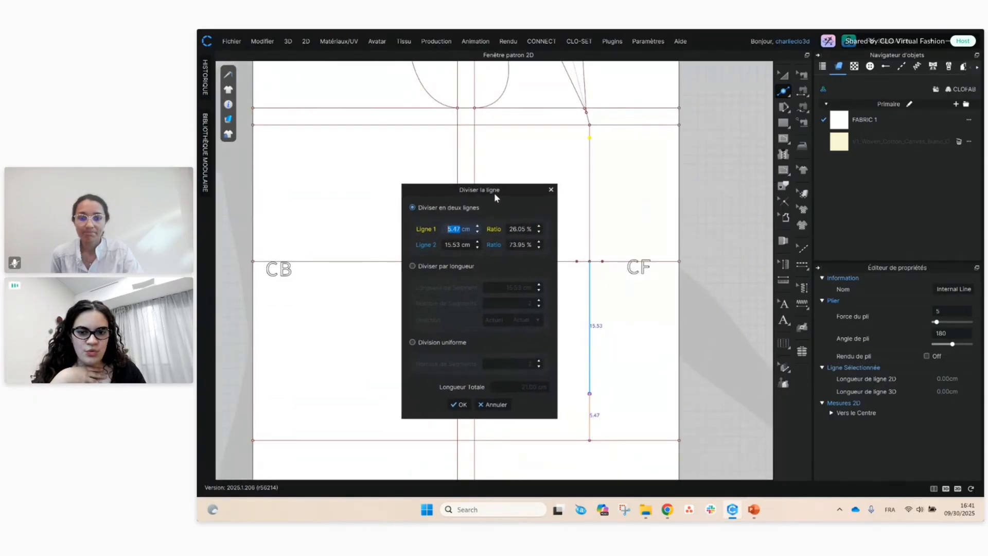
type("5")
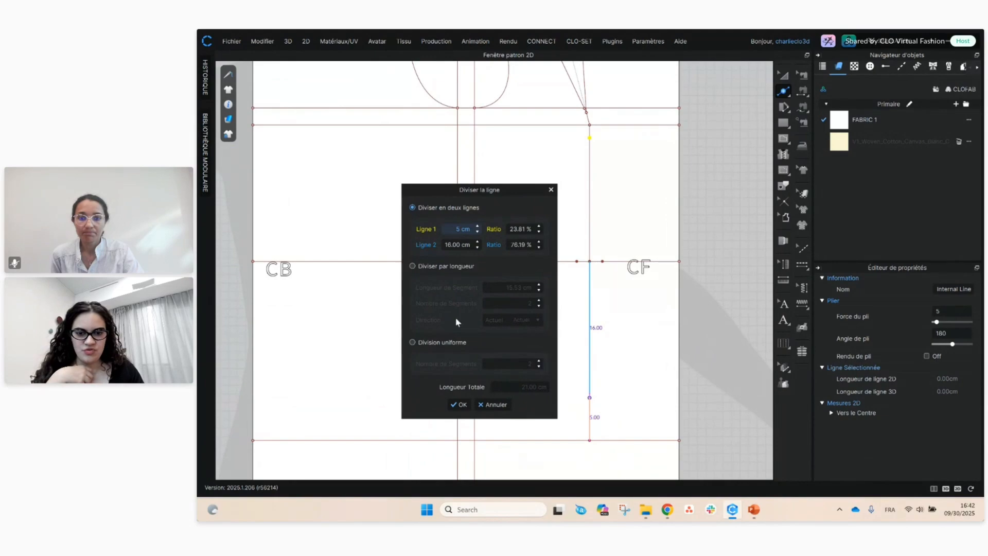
left_click(466, 405)
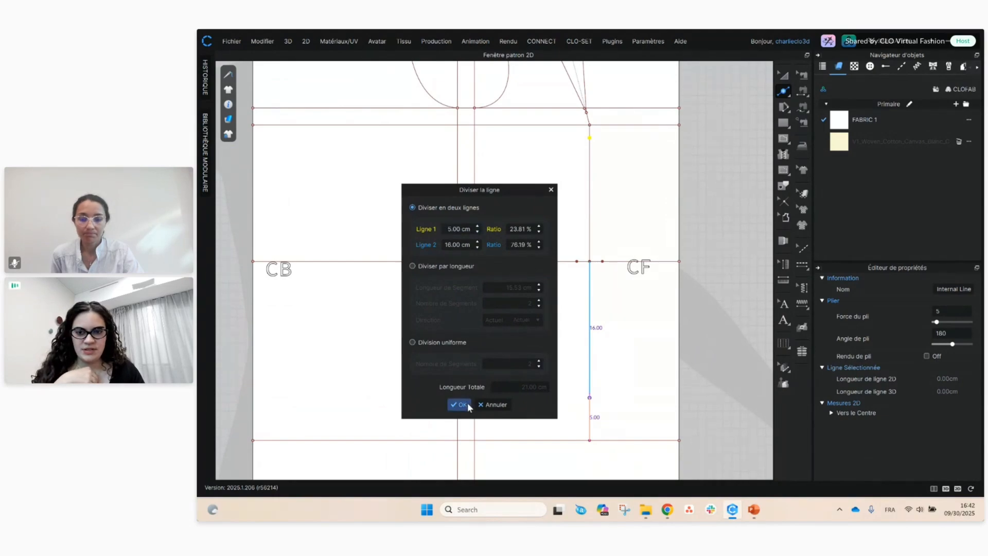
- Draw a closed diamond-shaped front waist dart as internal lines through the upper point, both waistline points and the lower point
left_click(783, 138)
left_click(589, 137)
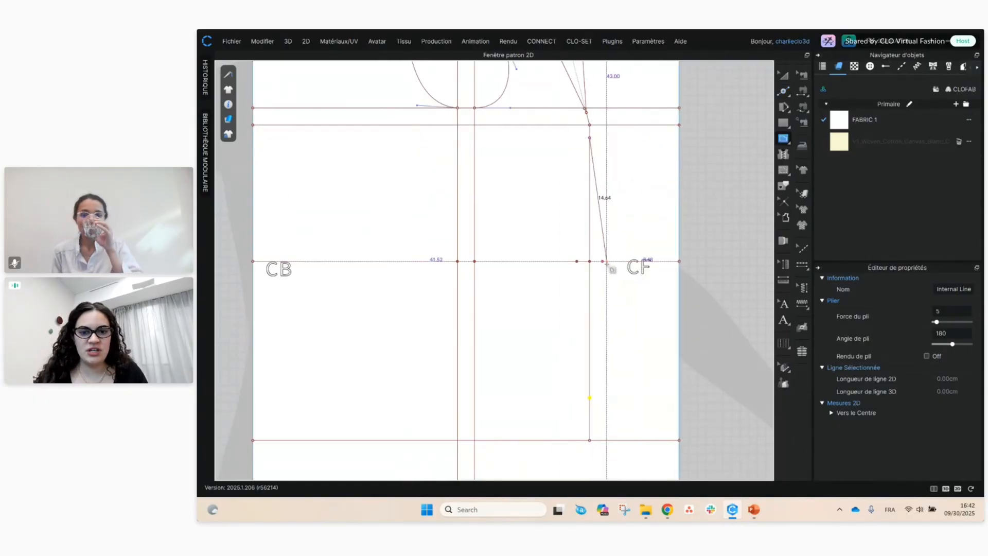
left_click(602, 261)
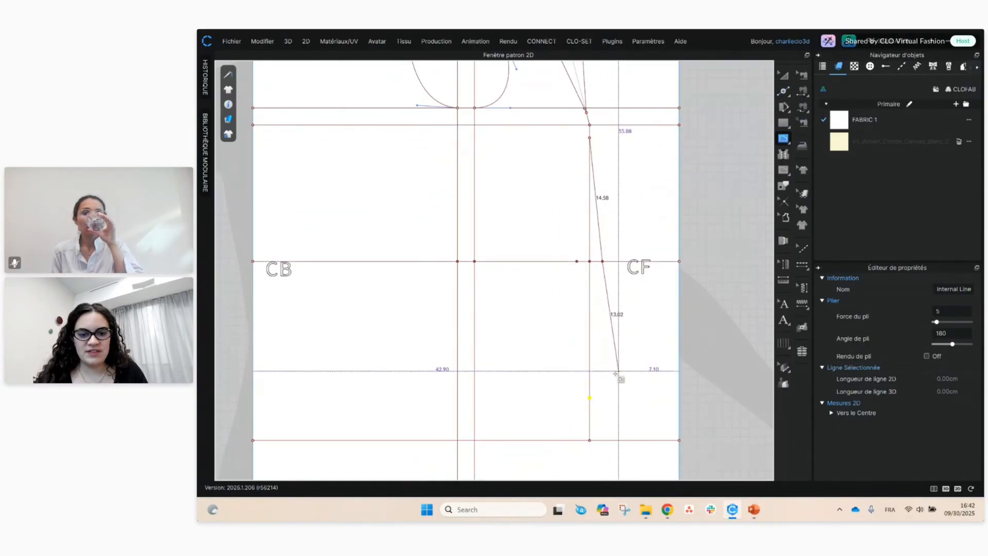
left_click(589, 398)
left_click(576, 262)
left_click(589, 137)
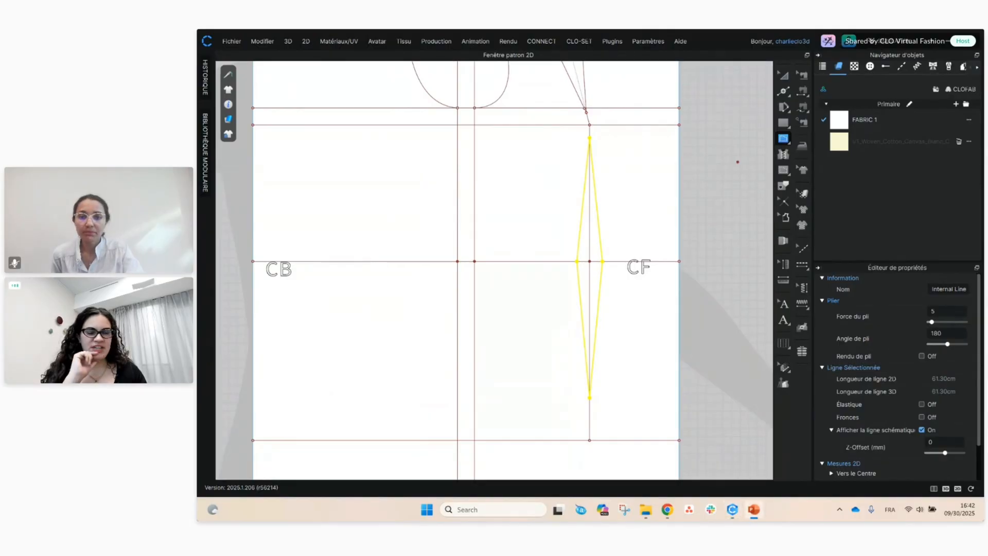
- Draw a 53.85 cm vertical internal line from the back shoulder dart's tip down to the hip line
middle_click_drag(377, 222, 518, 300)
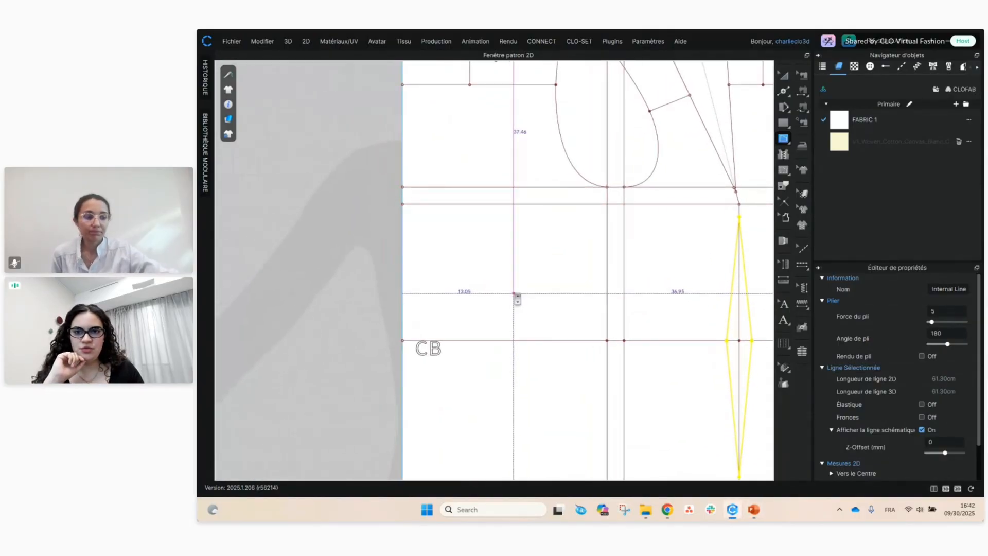
scroll(518, 297, "down", 2)
scroll(525, 288, "down", 3)
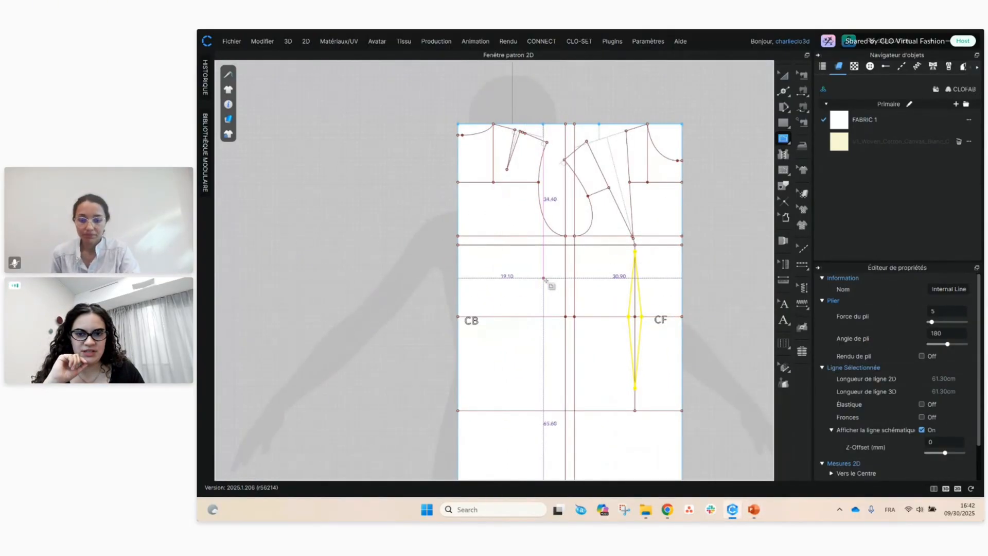
scroll(551, 280, "up", 2)
middle_click_drag(544, 260, 522, 250)
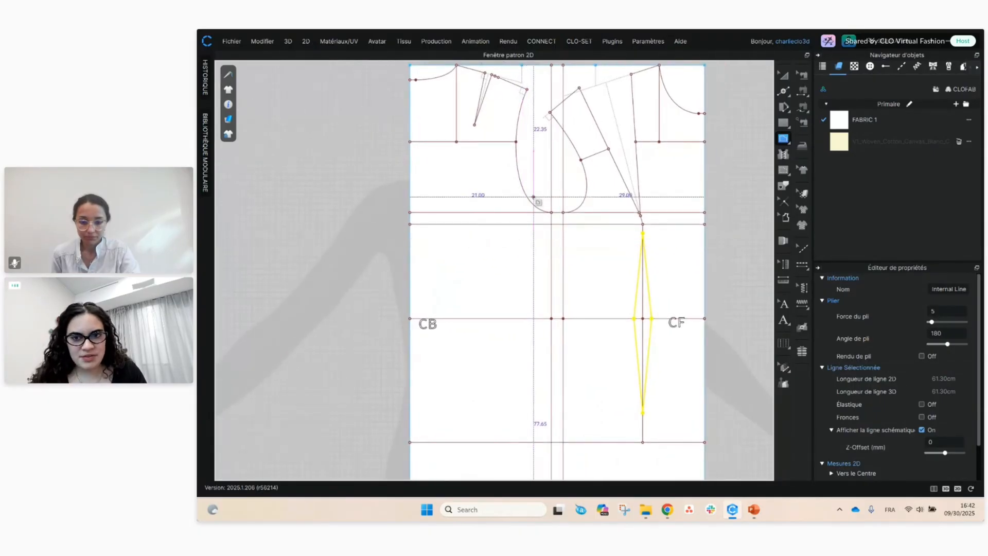
left_click(475, 125)
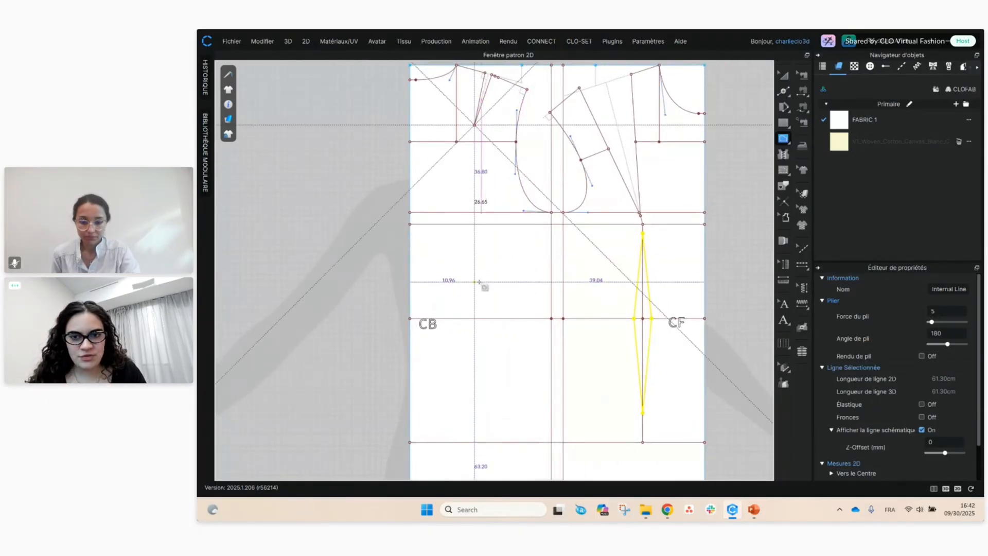
key("Escape")
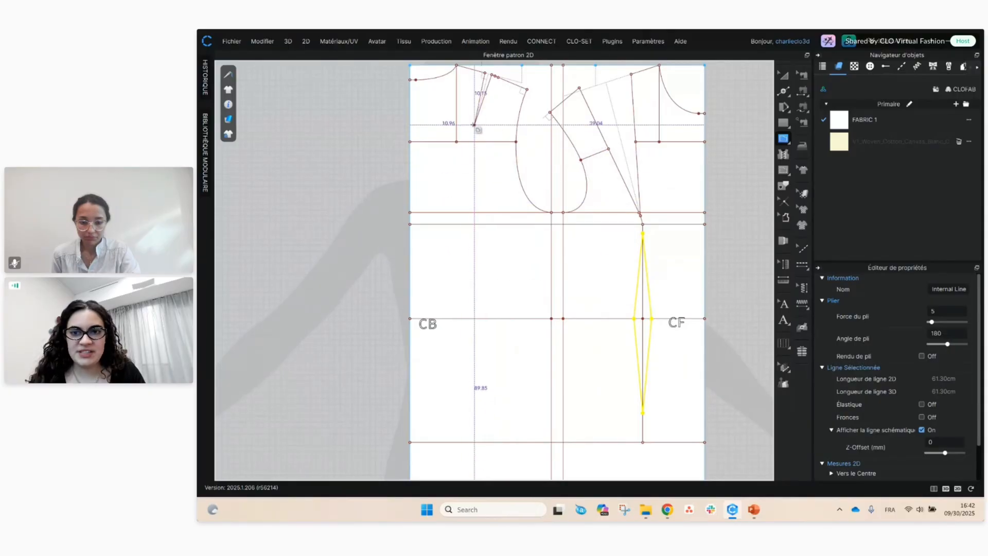
left_click(475, 127)
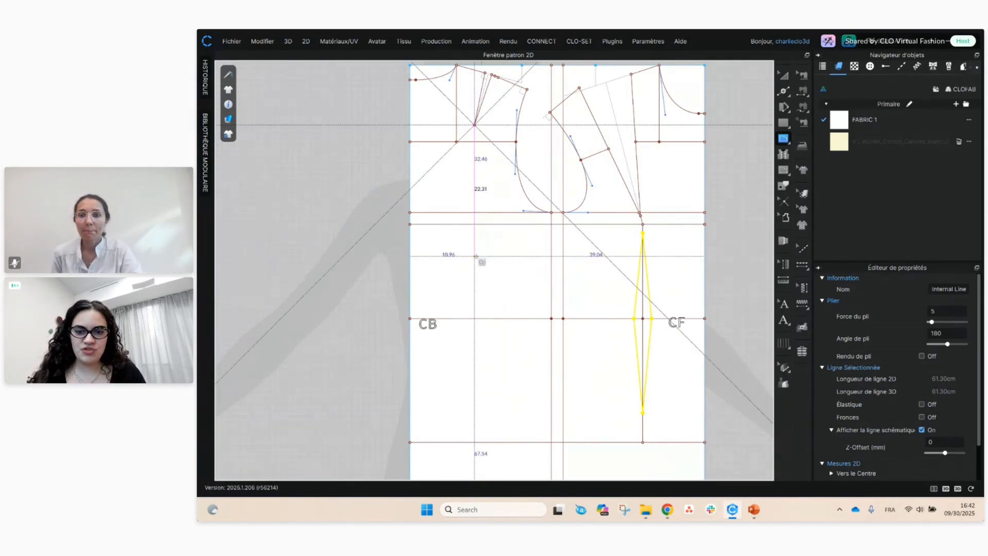
left_click(475, 442)
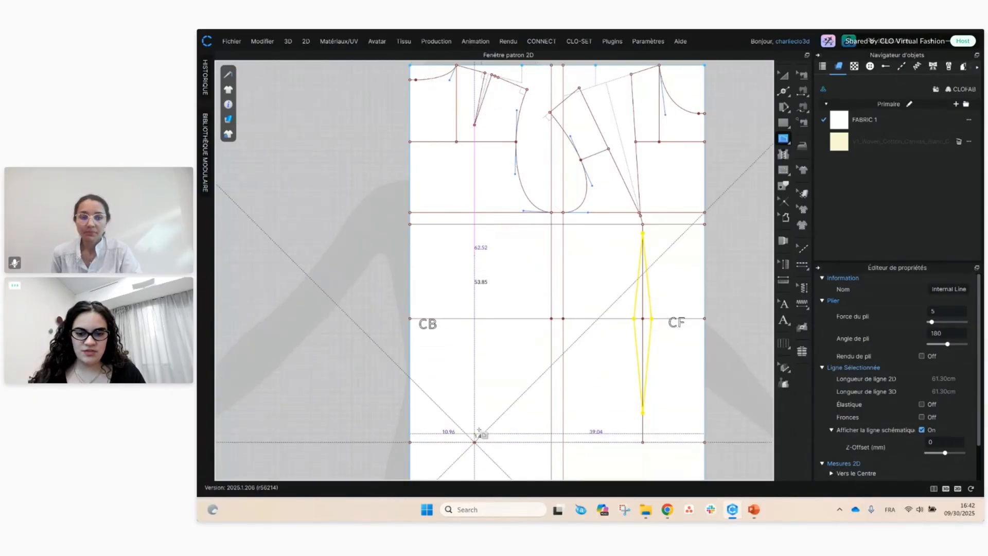
key("Return")
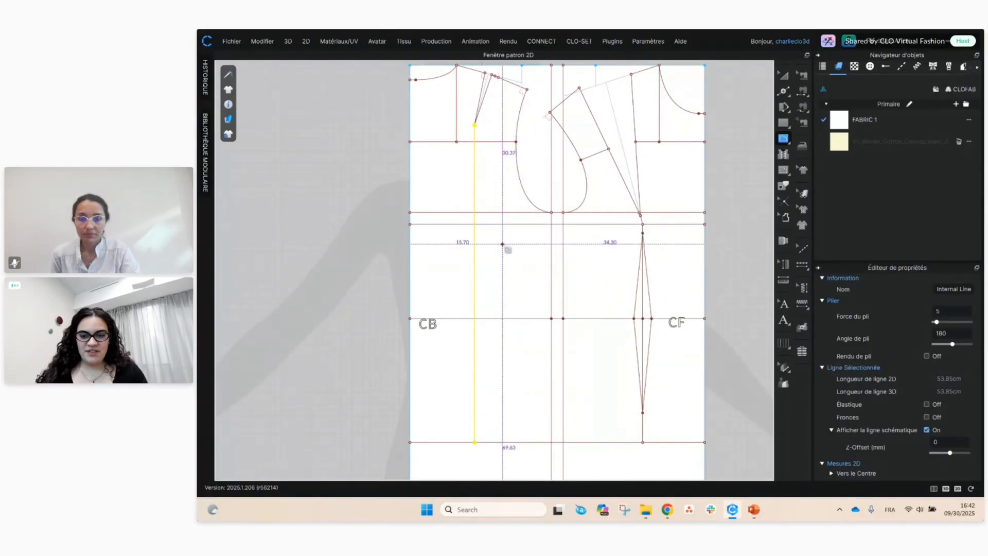
- Add intersection points on the back vertical dart line and back waistline where they cross each other and the horizontal construction lines
key("z")
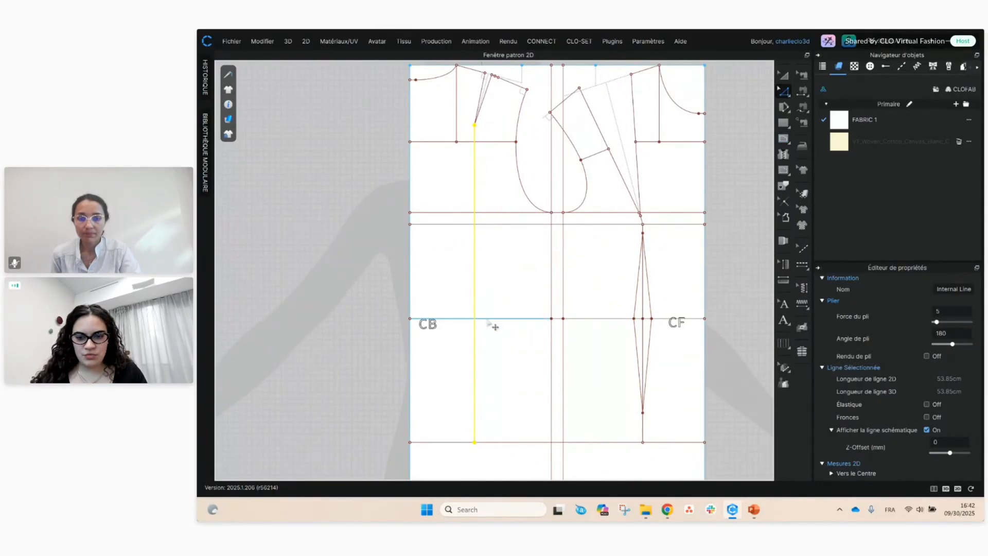
left_click(488, 319, "shift")
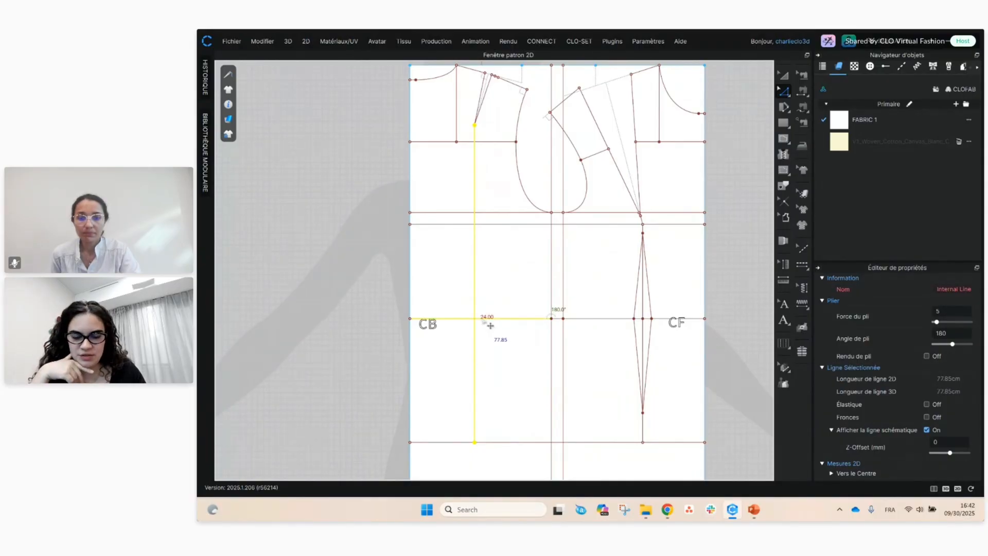
right_click(484, 320)
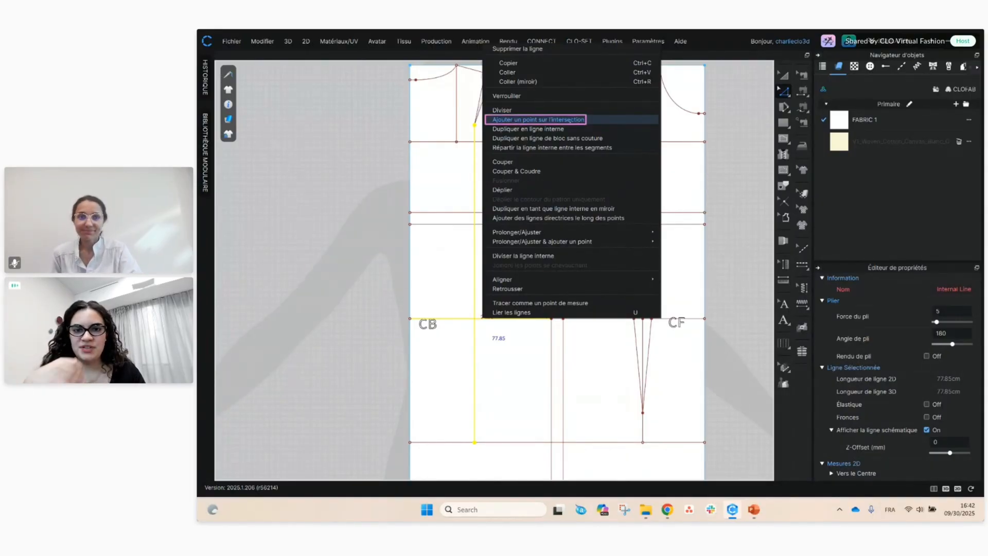
left_click(538, 119)
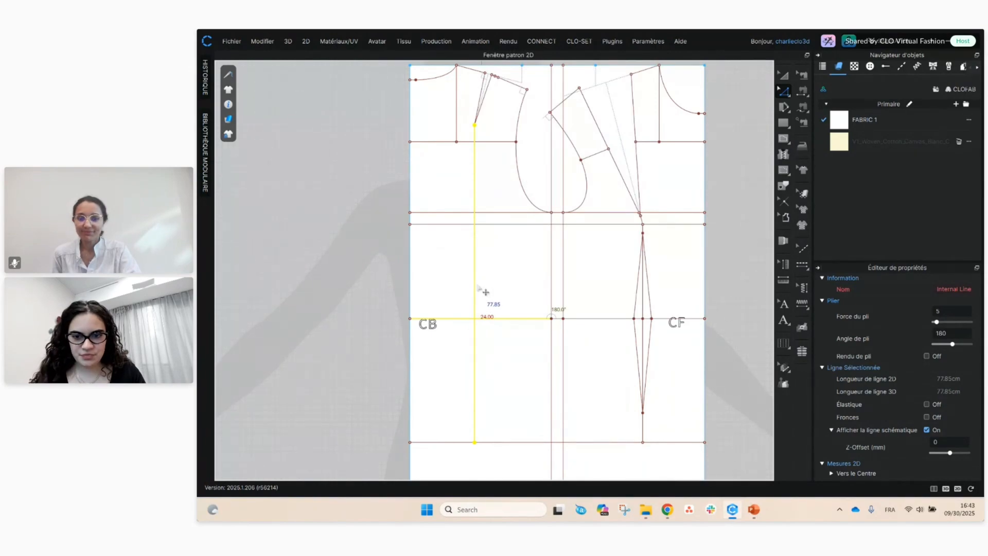
right_click(476, 291)
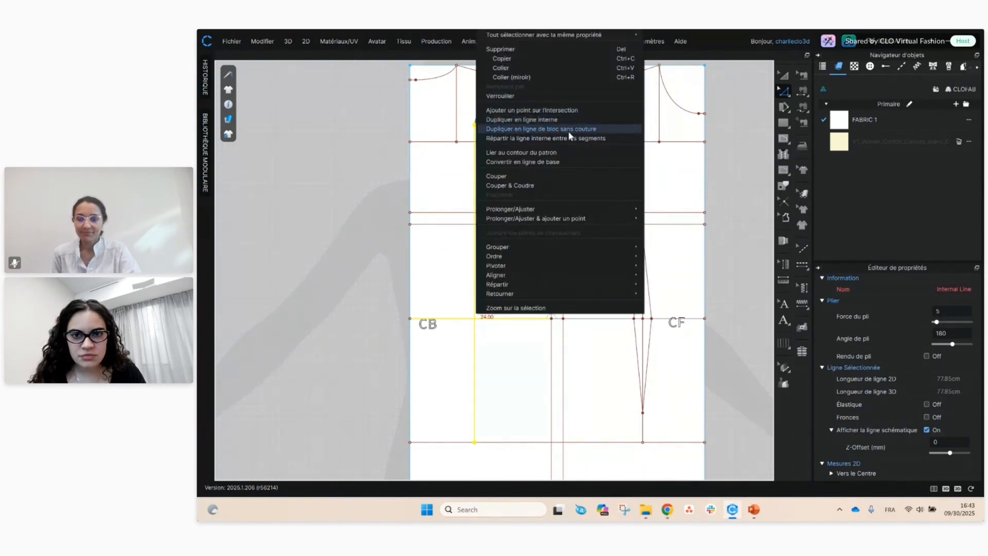
left_click(555, 111)
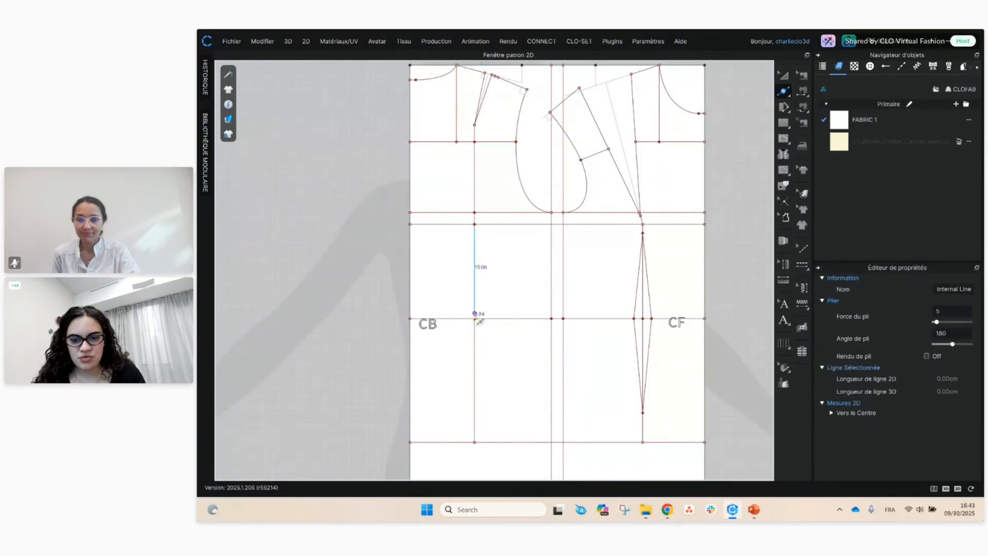
- Split the back waistline 2 cm from the vertical dart line on both its side-seam and centre-back sides
scroll(482, 318, "up", 3)
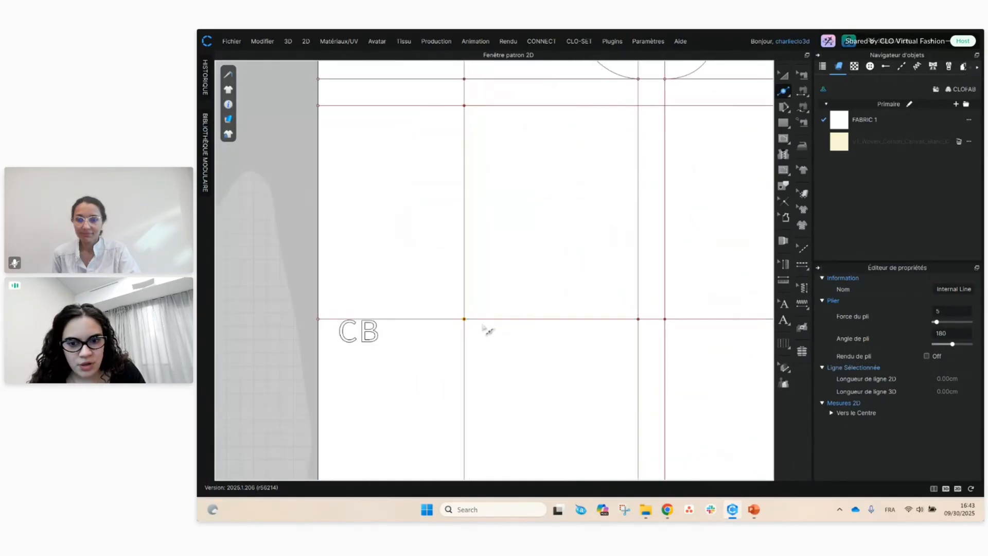
scroll(486, 325, "up", 2)
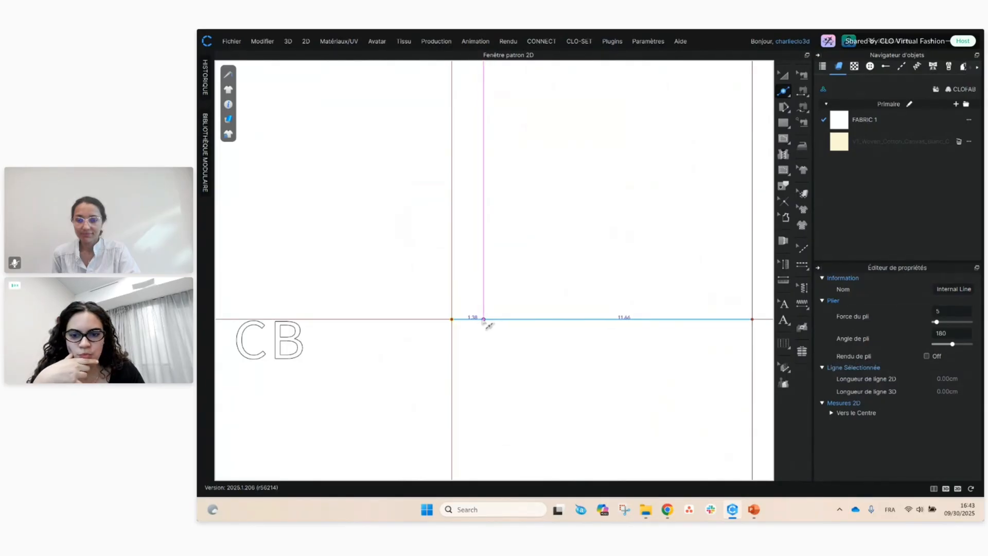
left_click(485, 319)
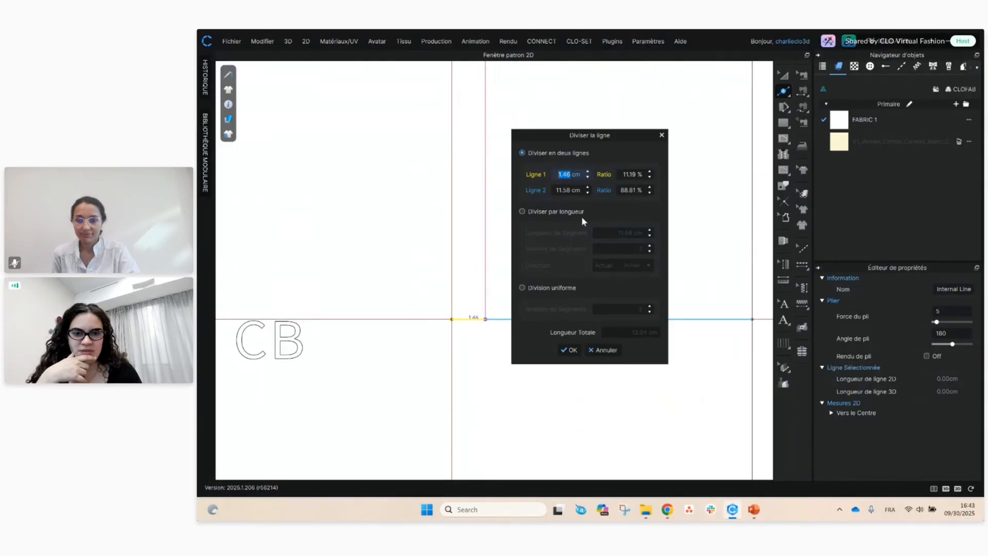
type("2")
left_click(569, 349)
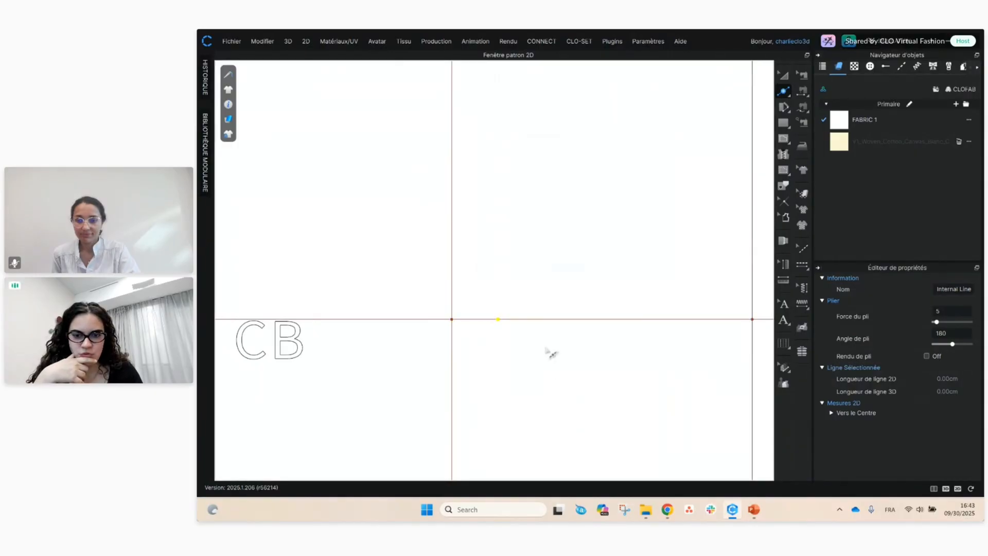
left_click(406, 319)
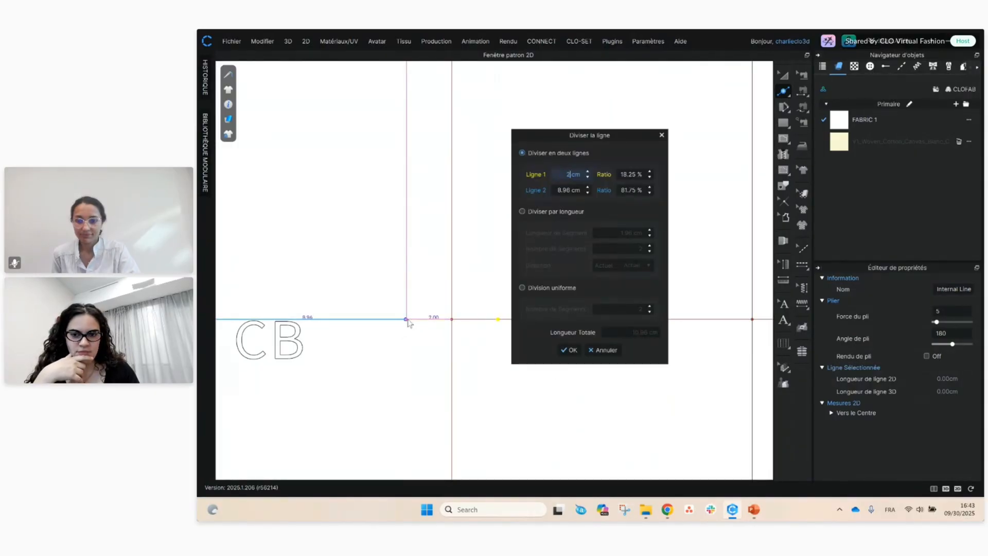
type("2")
left_click(569, 349)
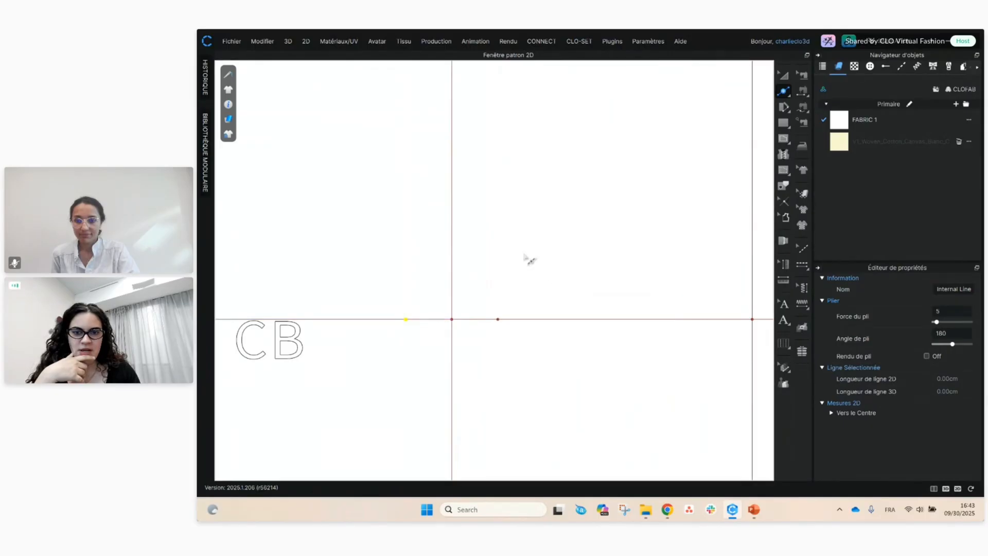
- Split the back vertical dart line 5 cm above the hip line
scroll(529, 260, "down", 3)
middle_click_drag(504, 190, 514, 216)
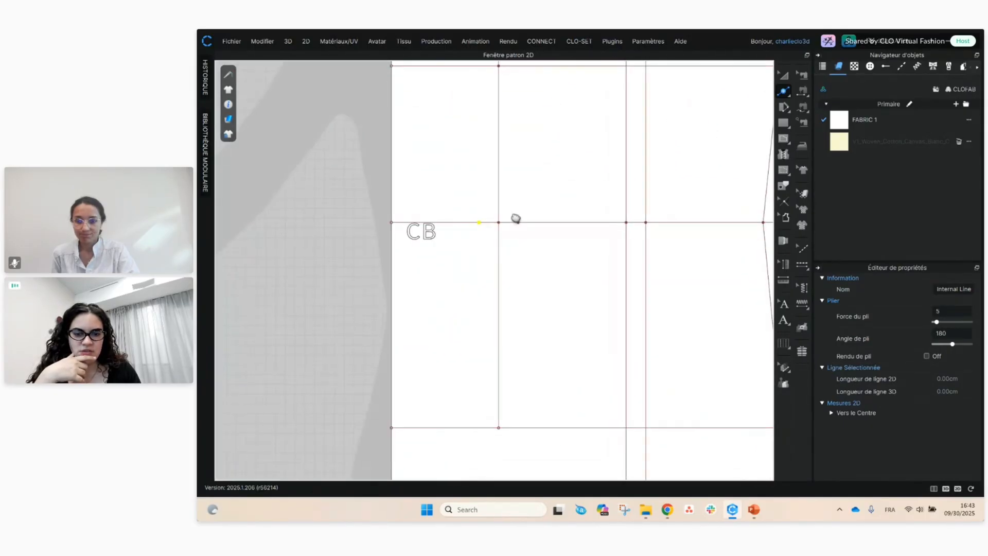
left_click(499, 374)
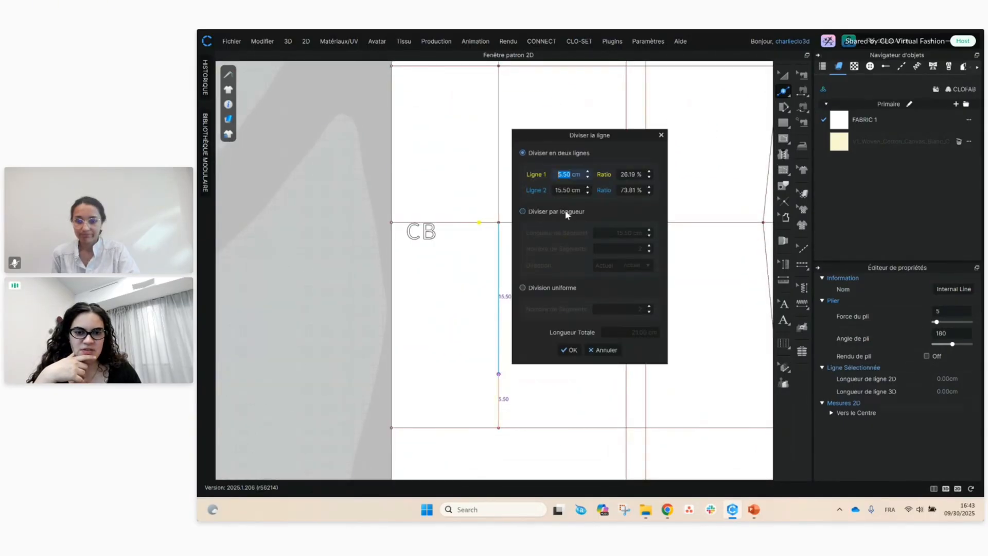
type("5")
left_click(571, 350)
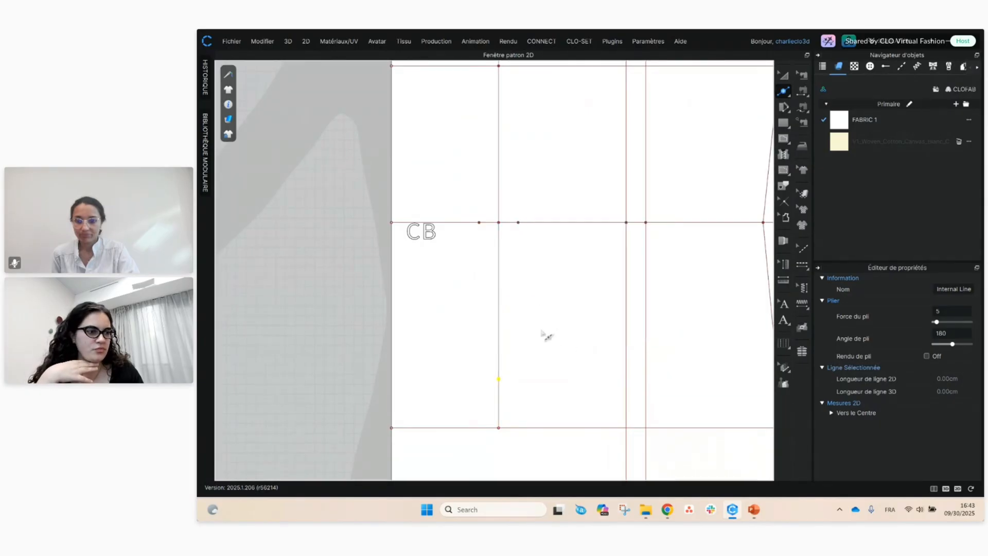
- Split the back vertical dart line 10 cm below the shoulder dart's tip
right_click_drag(547, 336, 533, 426)
right_click_drag(520, 192, 518, 301)
left_click(495, 152)
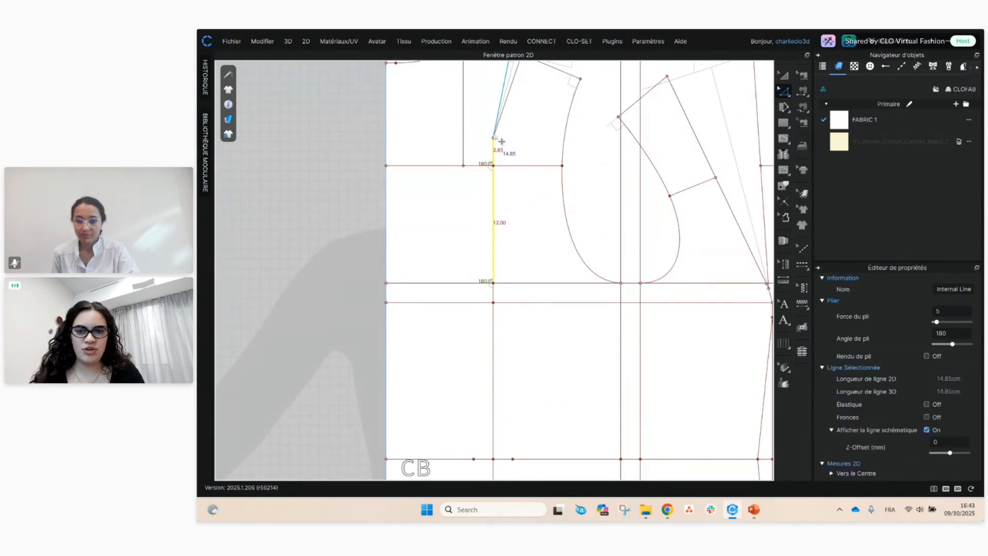
scroll(502, 141, "up", 3)
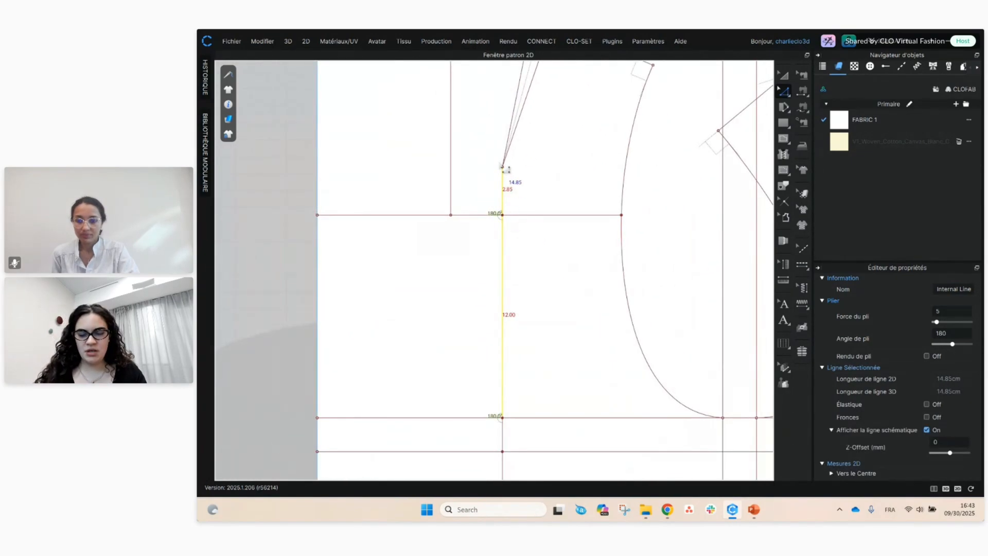
right_click_drag(508, 161, 524, 211)
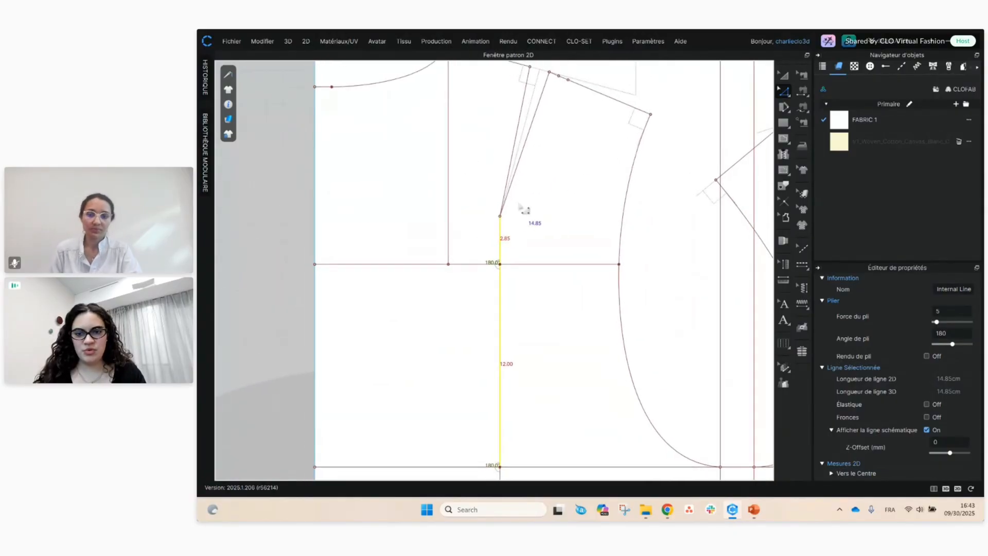
middle_click_drag(510, 306, 521, 233)
key("x")
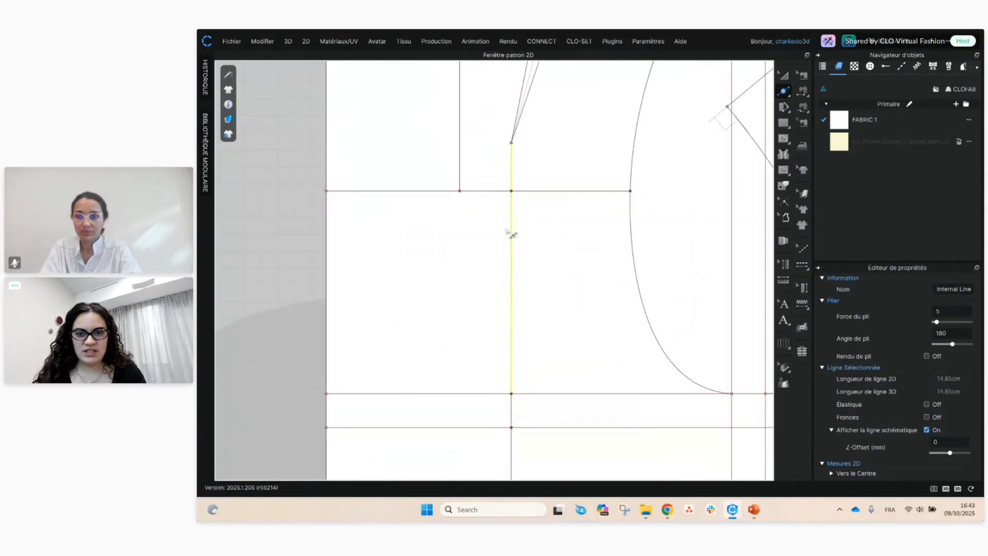
left_click(512, 269)
left_click_drag(621, 134, 669, 148)
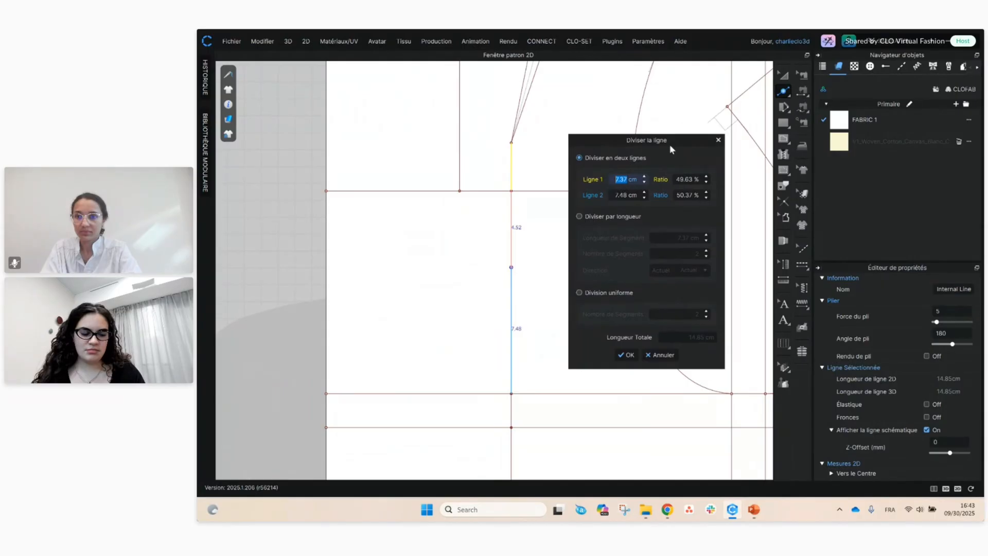
type("10")
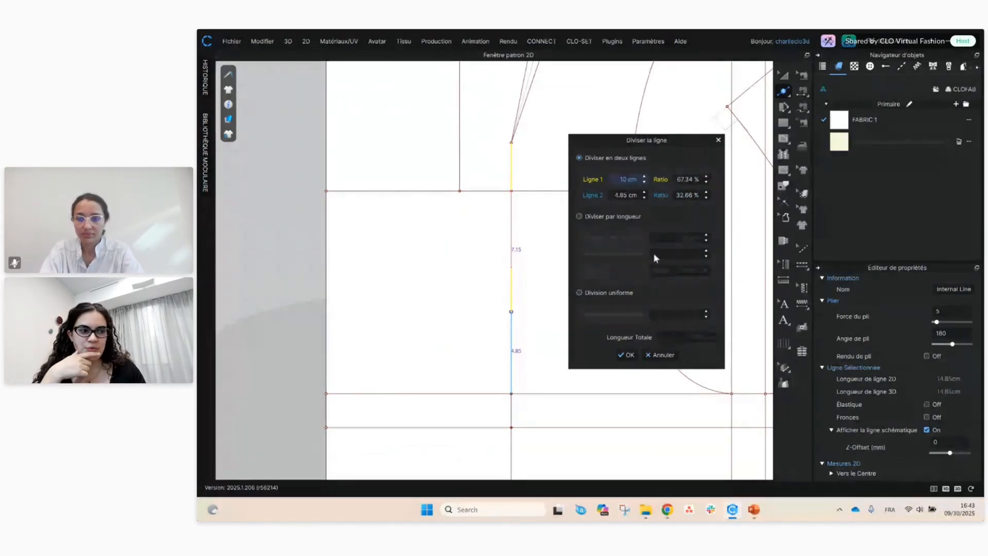
left_click(626, 355)
scroll(563, 367, "down", 3)
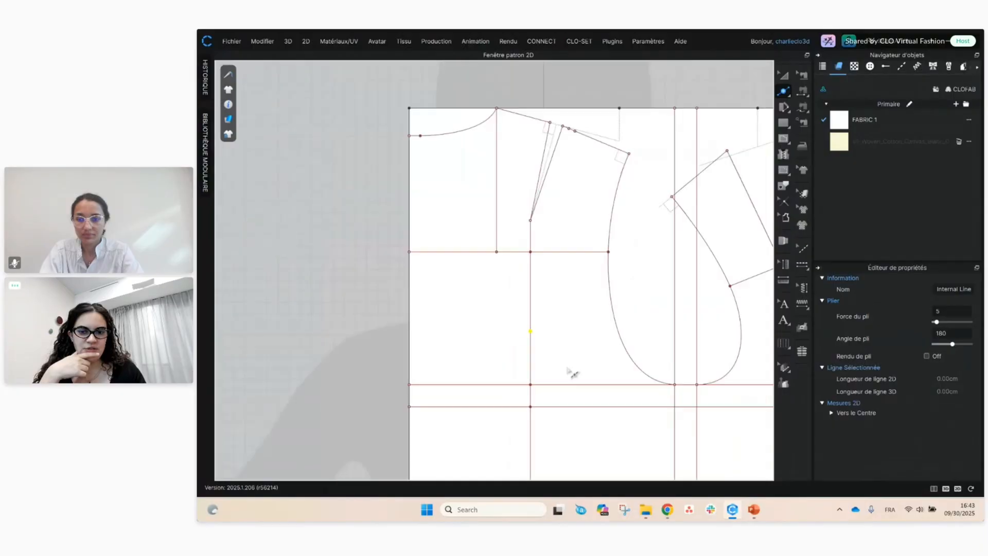
- Draw a closed diamond-shaped internal line for the back waist dart through its upper and lower split points and both waistline split points
middle_click_drag(571, 378, 582, 183)
middle_click_drag(572, 217, 565, 227)
key("g")
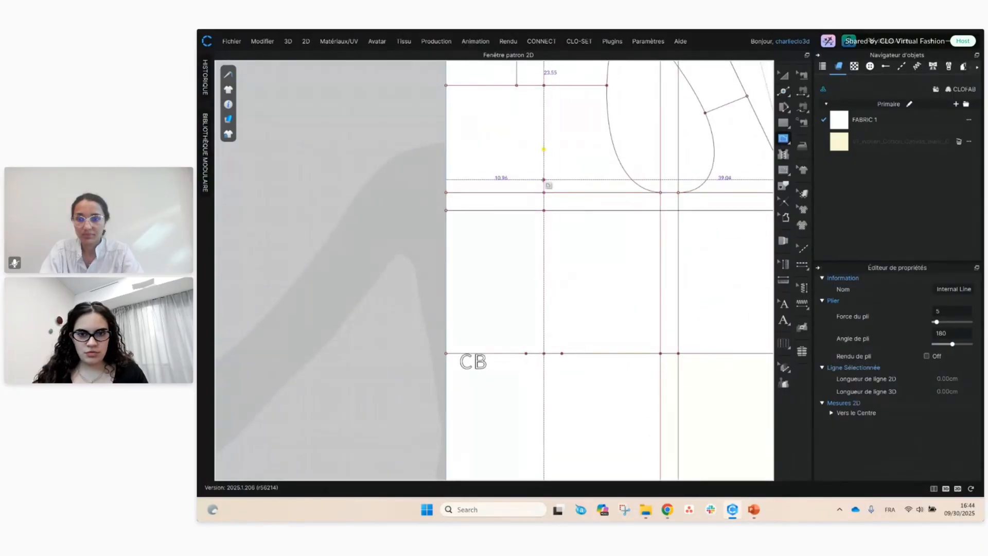
left_click(543, 149)
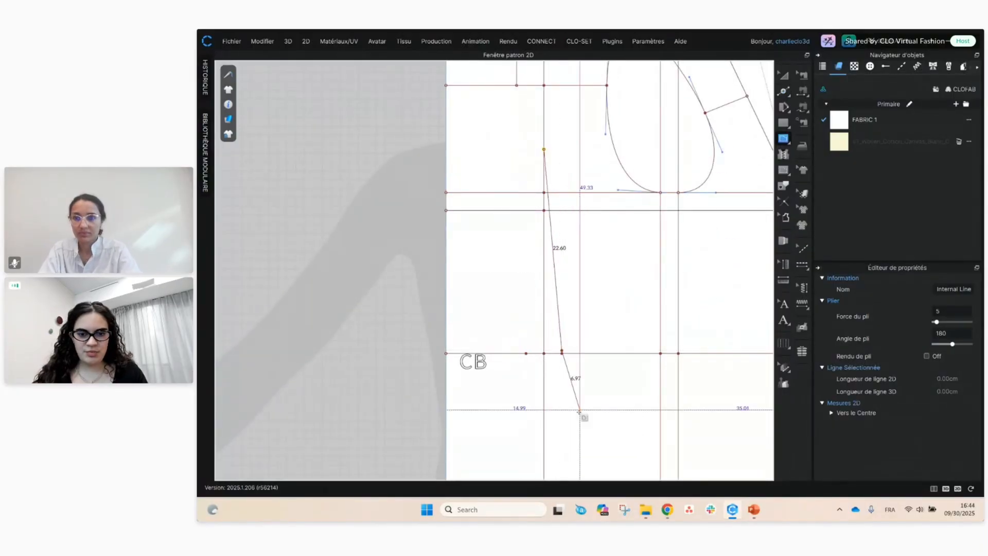
left_click(562, 352)
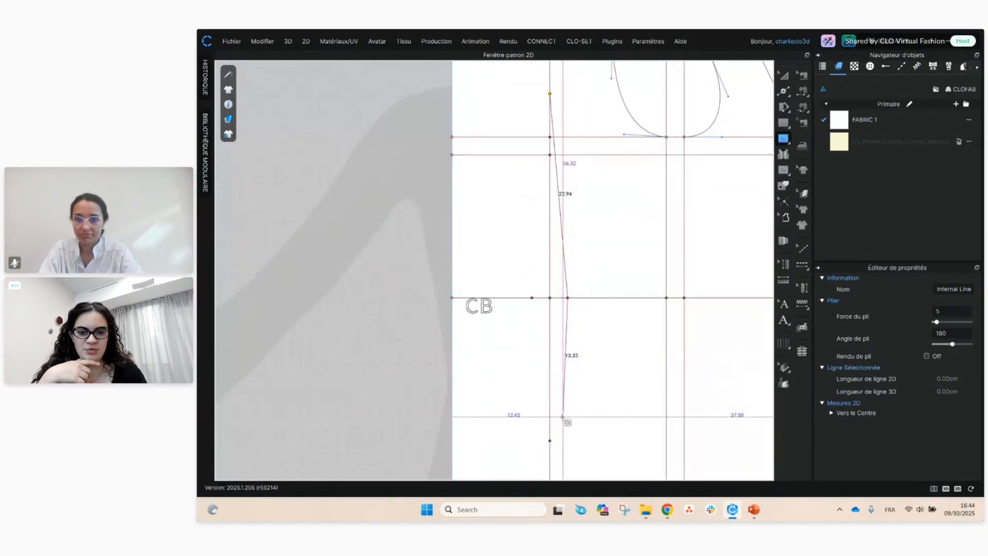
left_click(549, 440)
left_click(532, 297)
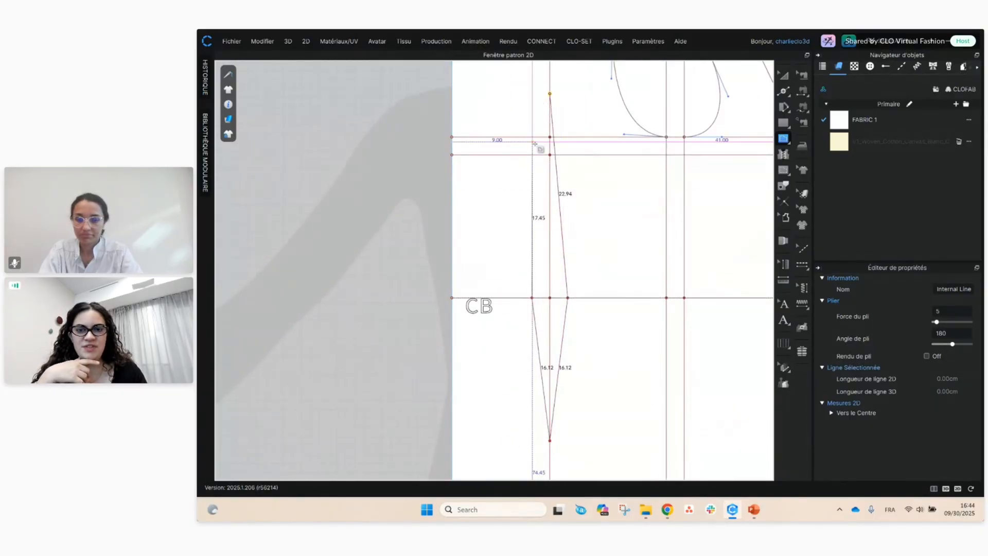
left_click(550, 94)
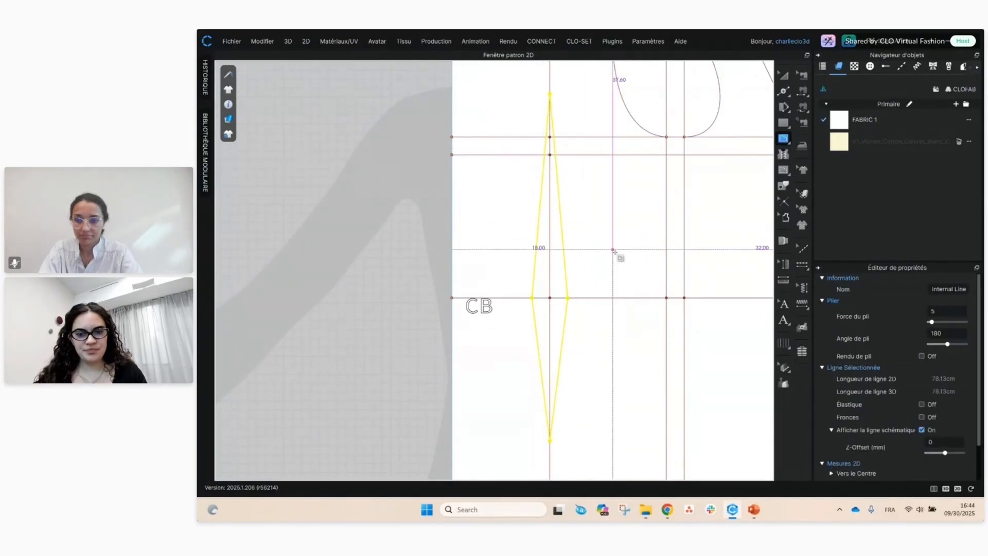
key("z")
key("Escape")
scroll(612, 252, "down", 3)
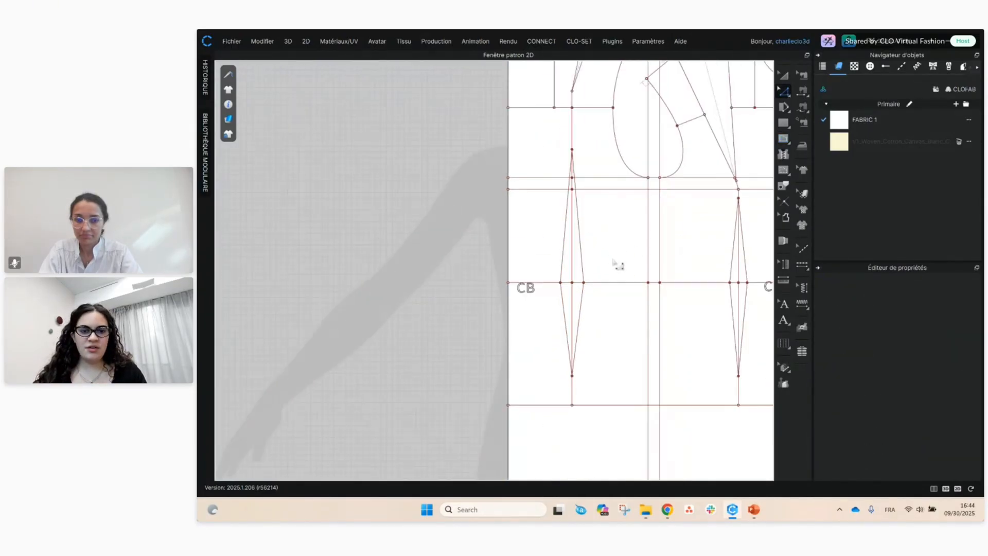
right_click_drag(617, 264, 536, 280)
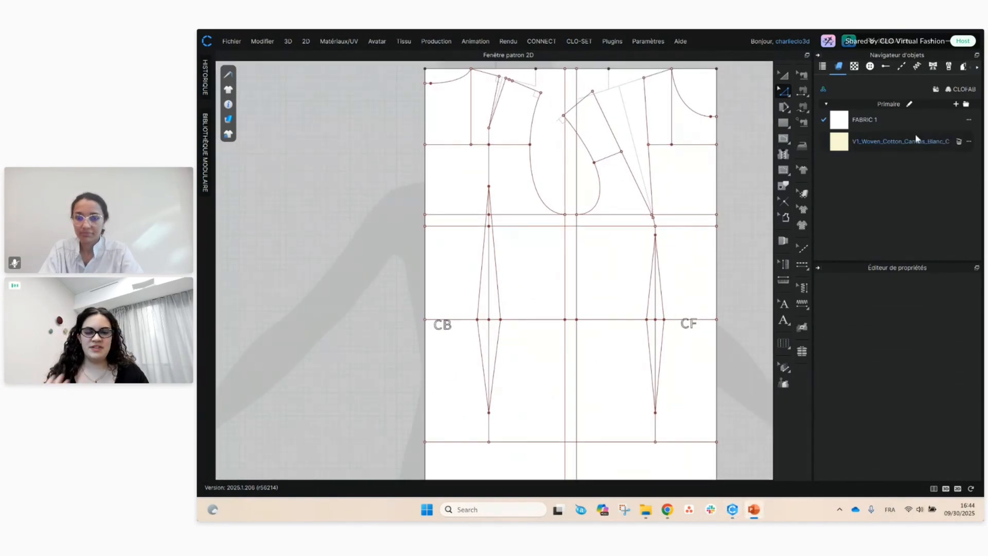
left_click_drag(914, 137, 713, 284)
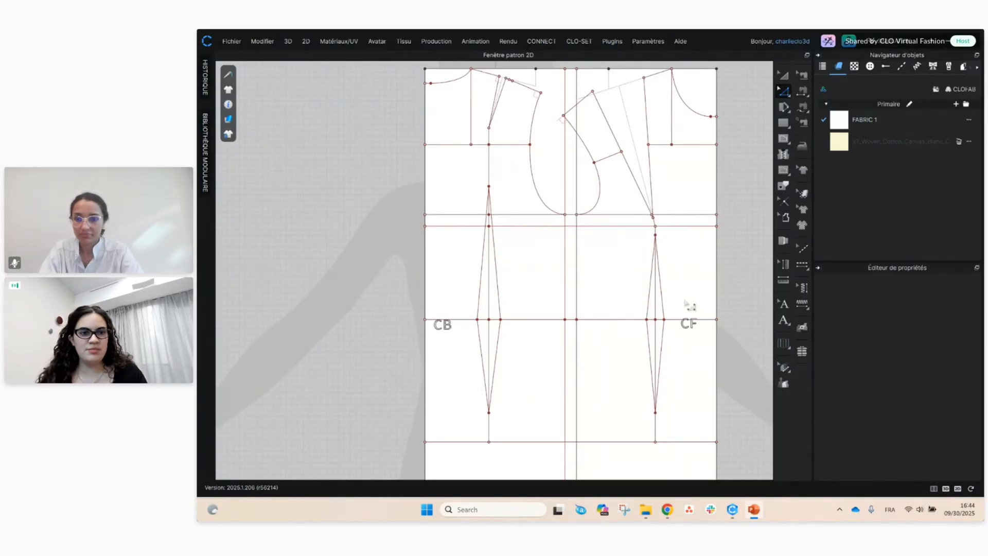
left_click(785, 91)
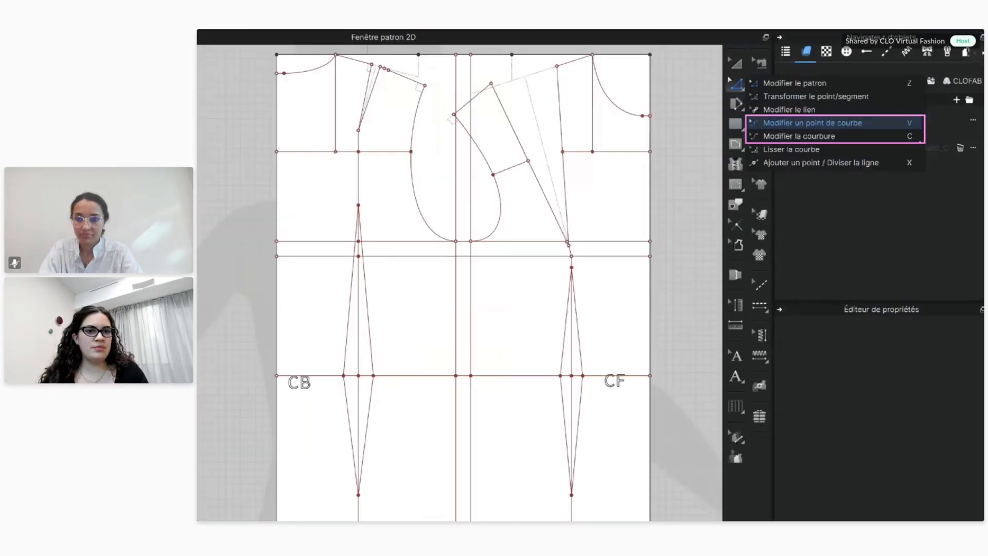
left_click(735, 83)
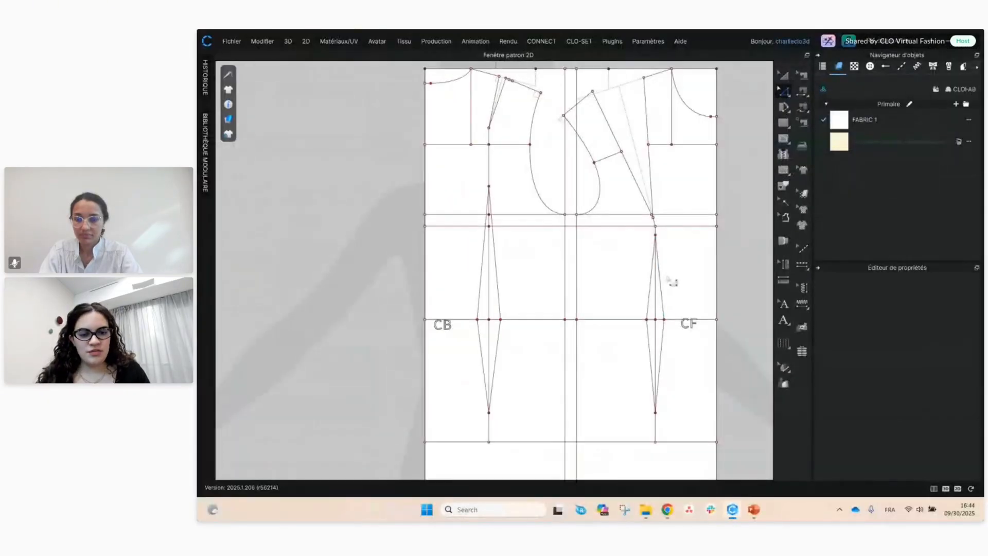
- Bend all four straight legs of the front waist dart outward into curves with the Edit Curvature tool
scroll(674, 289, "up", 3)
middle_click_drag(666, 350, 617, 312)
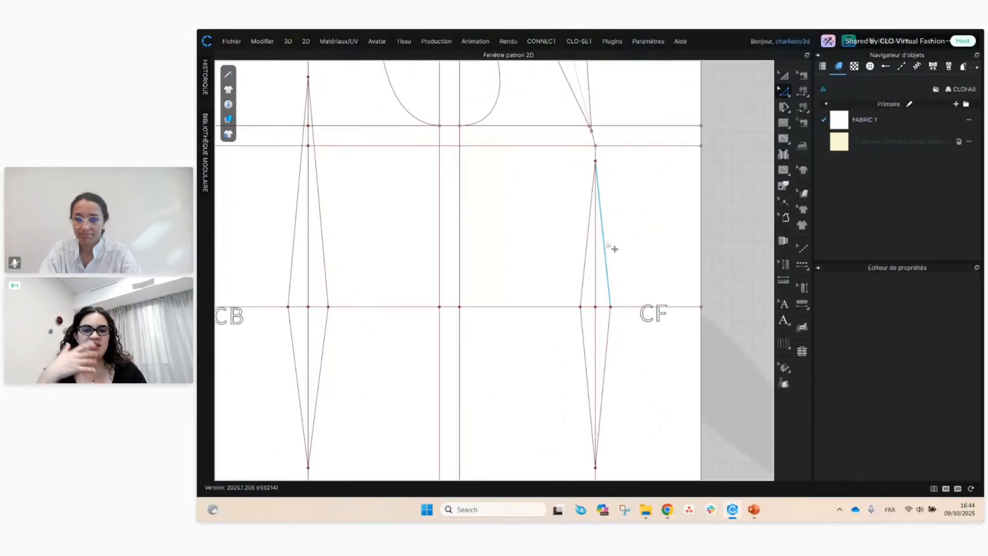
left_click_drag(614, 249, 645, 246)
key("ctrl+z")
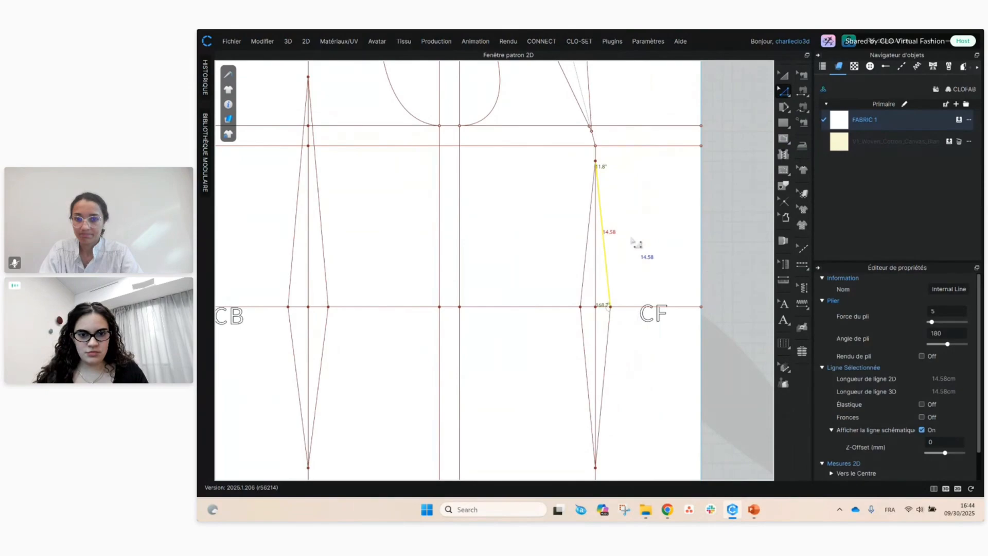
key("c")
left_click_drag(613, 247, 640, 223)
left_click(662, 216)
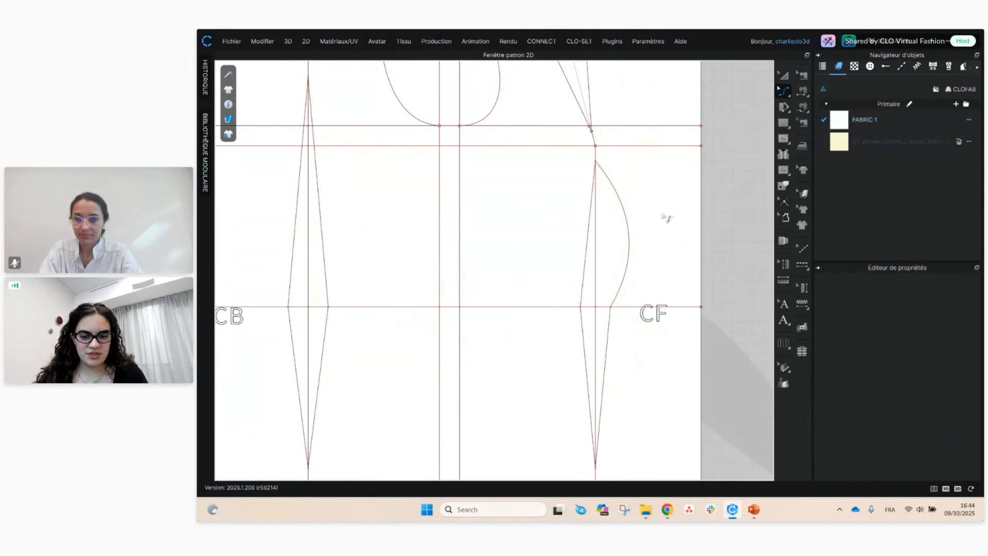
left_click_drag(592, 253, 575, 241)
left_click_drag(587, 370, 622, 328)
left_click(610, 340)
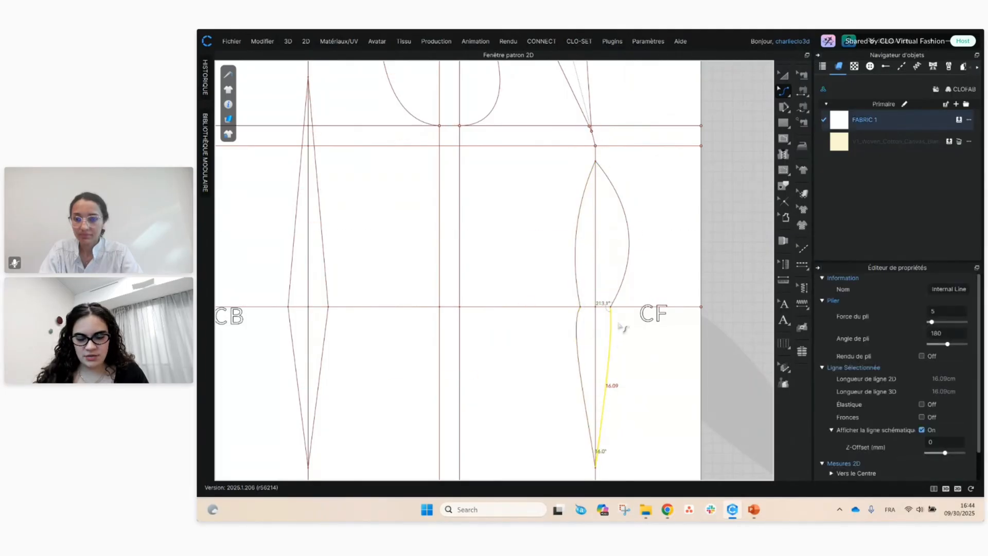
- Flatten the curve of the front waist dart's upper centre-front leg by adjusting both of its curve handles
key("z")
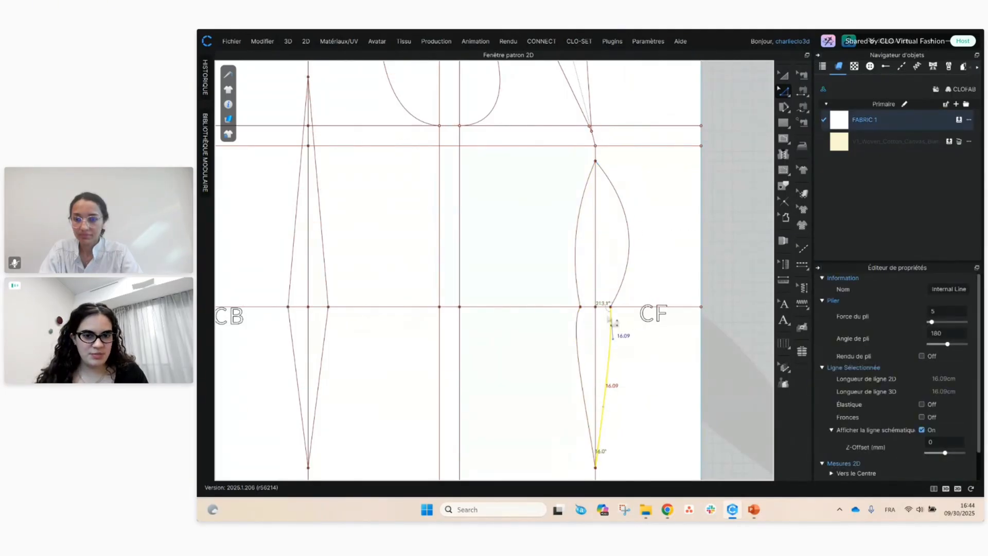
left_click(640, 248)
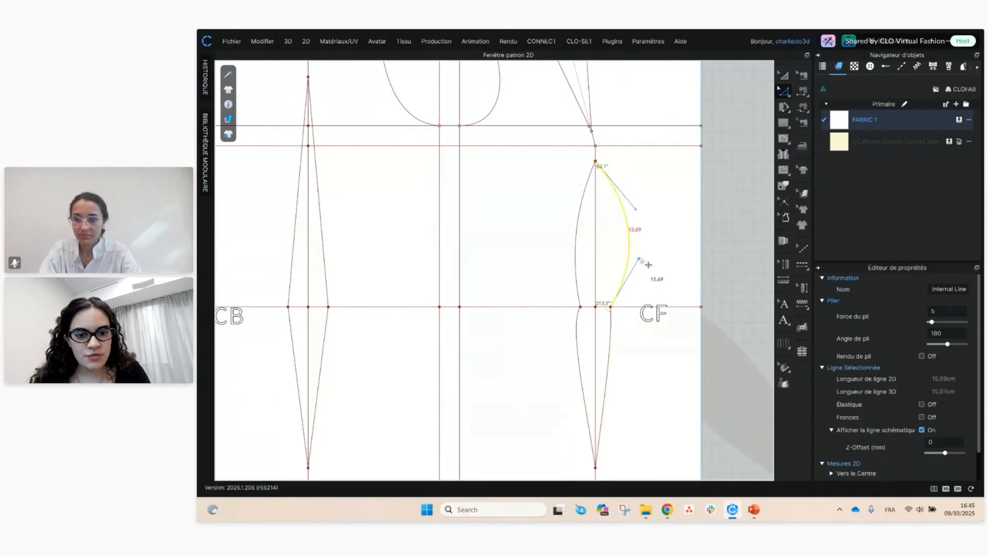
left_click_drag(642, 267, 617, 284)
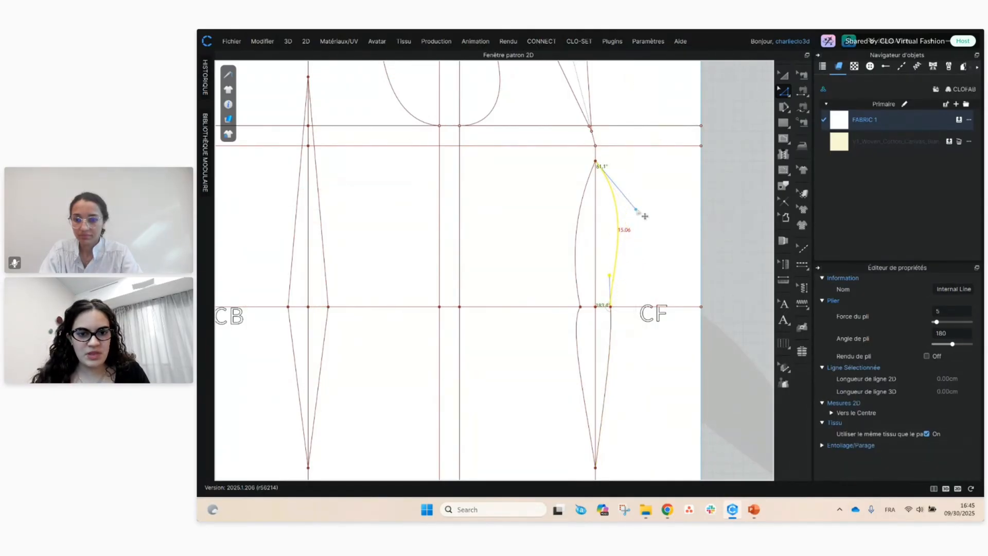
left_click_drag(644, 216, 637, 209)
left_click(620, 221)
- Smooth the front waist dart's upper side-seam leg into a slight curve by pulling both of its curve handles inward
scroll(620, 252, "up", 4)
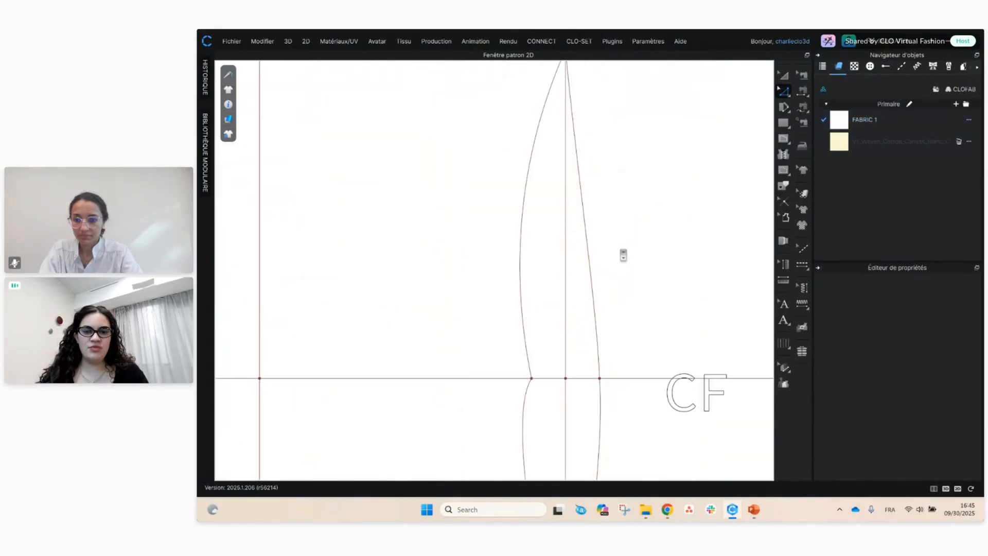
scroll(617, 254, "down", 2)
left_click(554, 196)
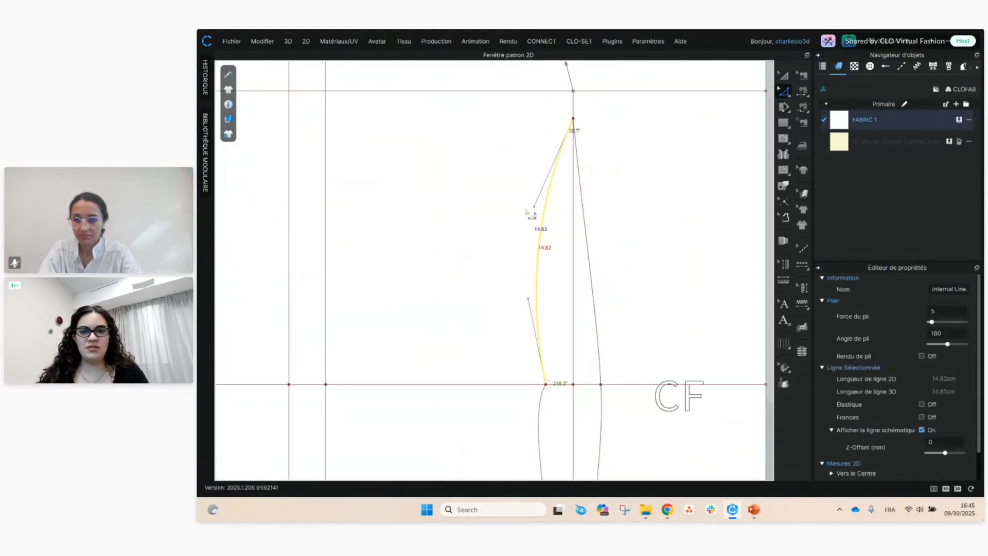
left_click_drag(541, 215, 566, 212)
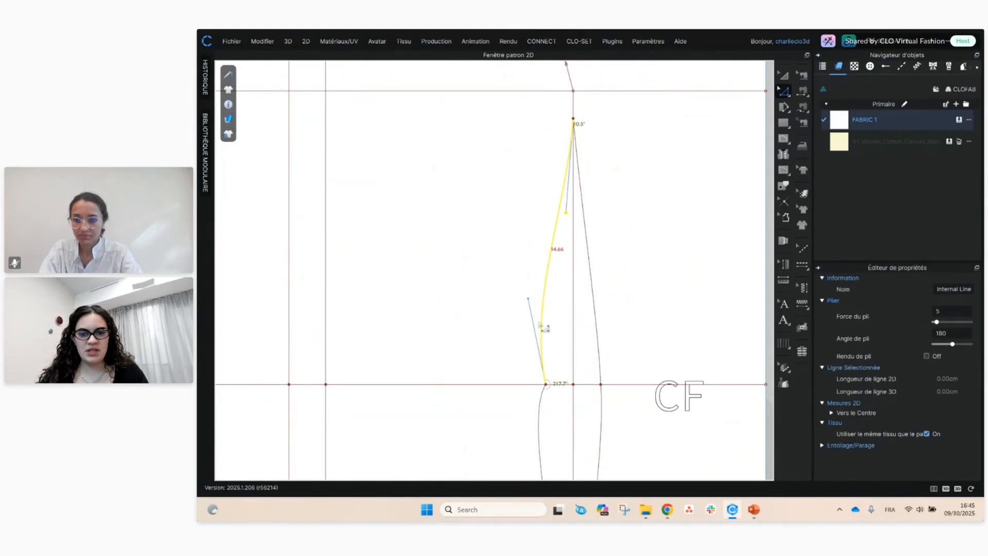
left_click_drag(538, 306, 552, 320)
left_click(612, 378)
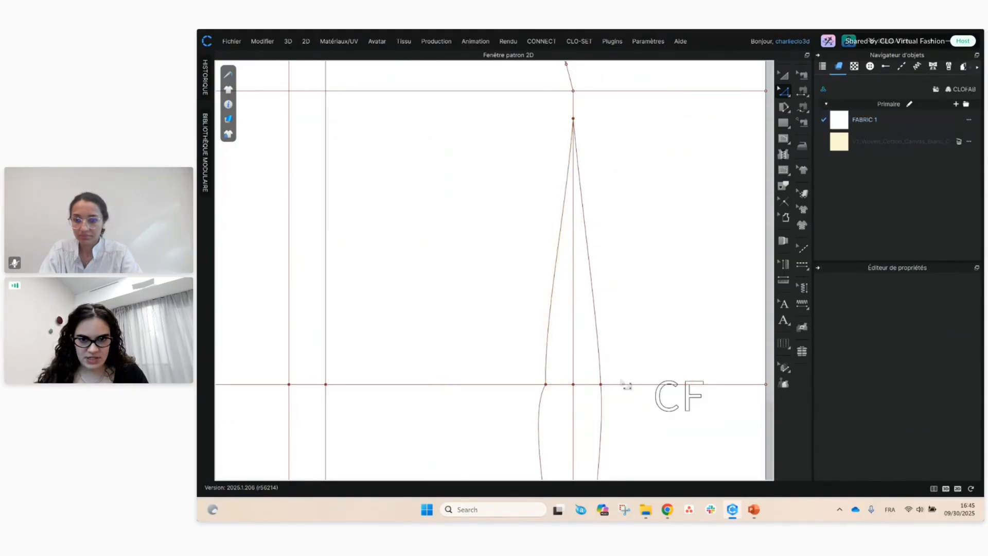
middle_click_drag(625, 383, 633, 327)
left_click(555, 259)
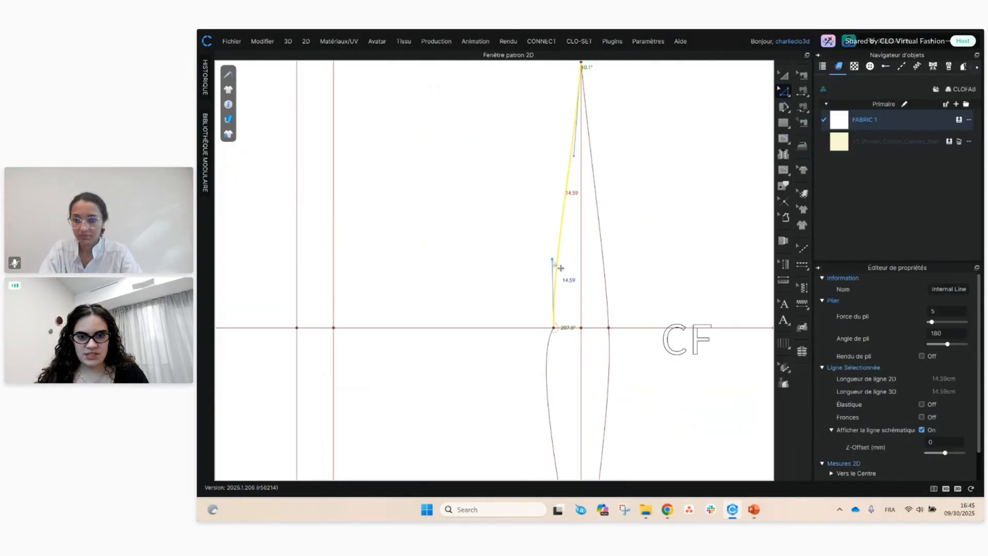
left_click_drag(552, 259, 557, 277)
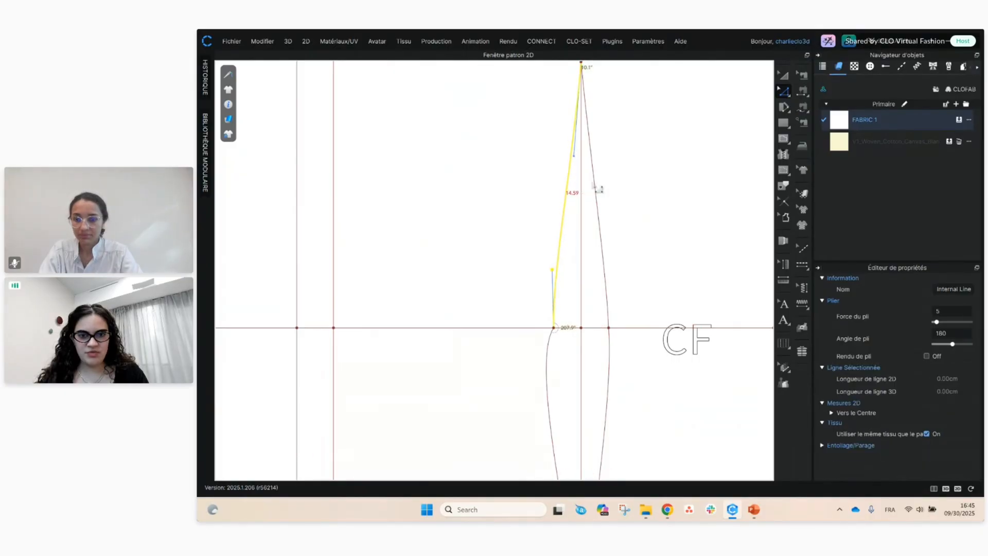
left_click(629, 329)
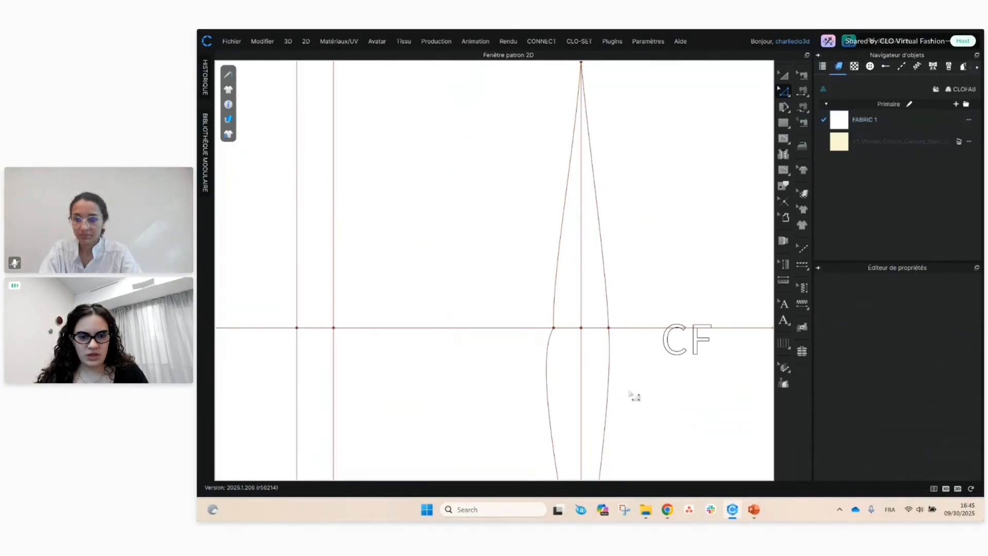
- Refine both lower legs of the front waist dart with their curve handles so they curve gently from the waistline to the lower tip
middle_click_drag(633, 397, 647, 172)
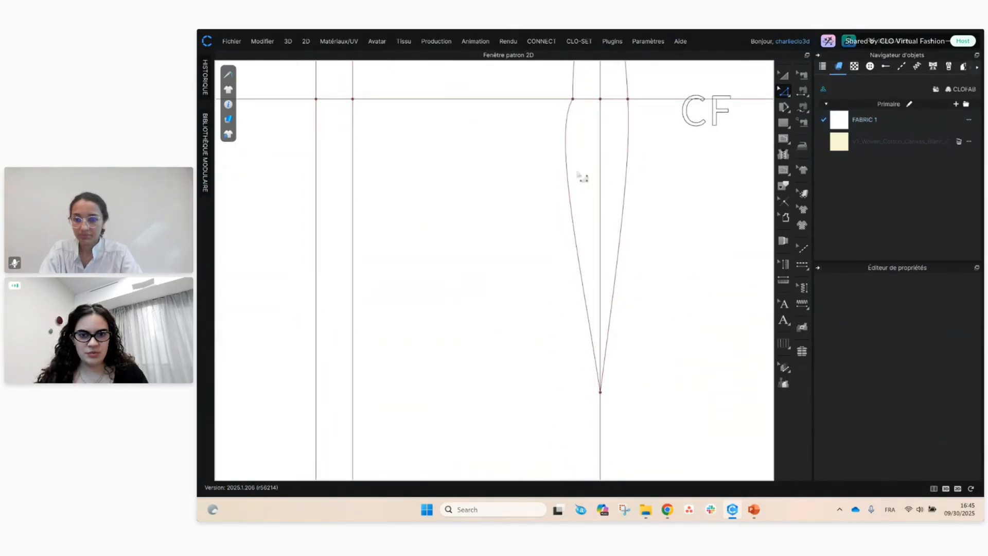
left_click(571, 207)
left_click_drag(551, 134, 569, 178)
left_click_drag(583, 280, 590, 280)
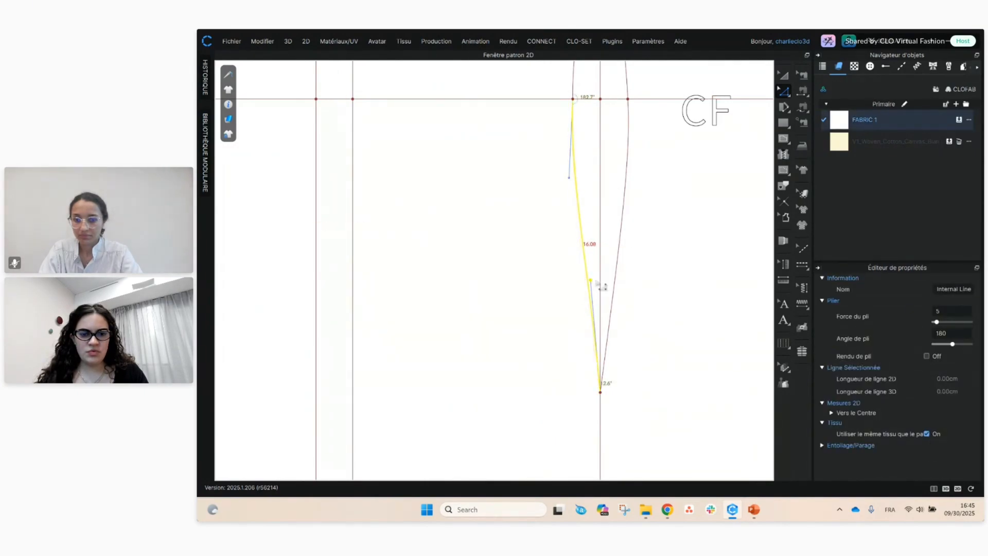
left_click(619, 291)
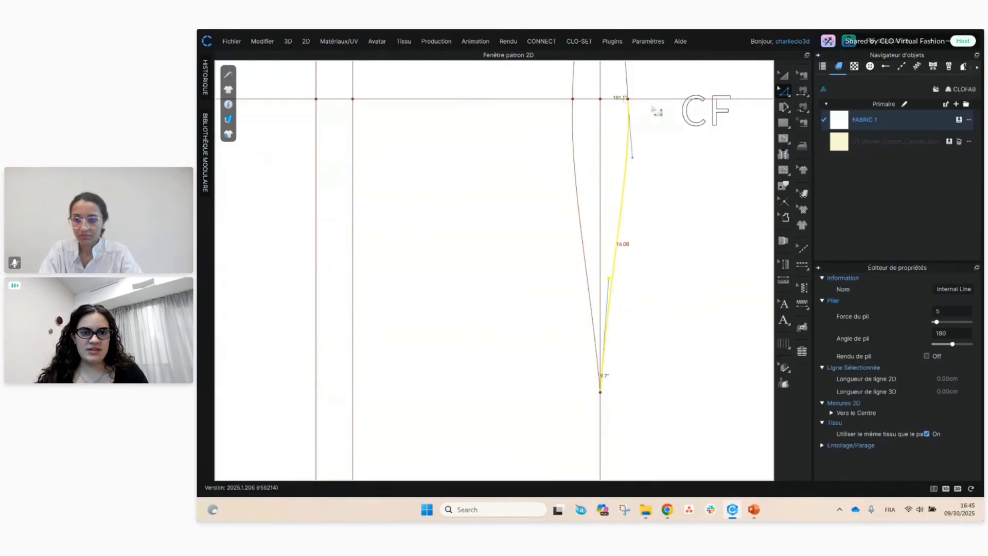
left_click_drag(631, 160, 627, 166)
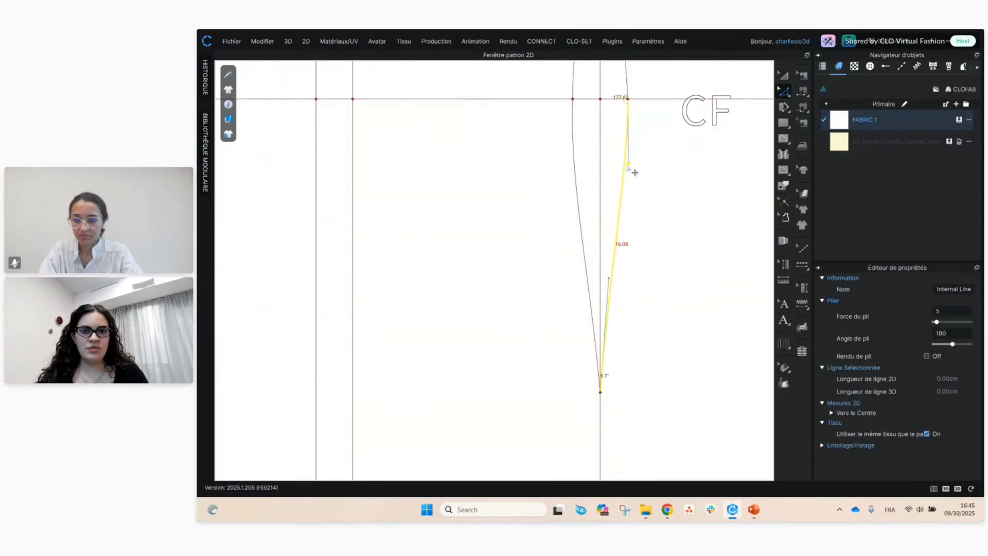
- Fine-tune the front waist dart's lower side-seam leg with its curve handle nearest the waistline
left_click(641, 215)
left_click(578, 201)
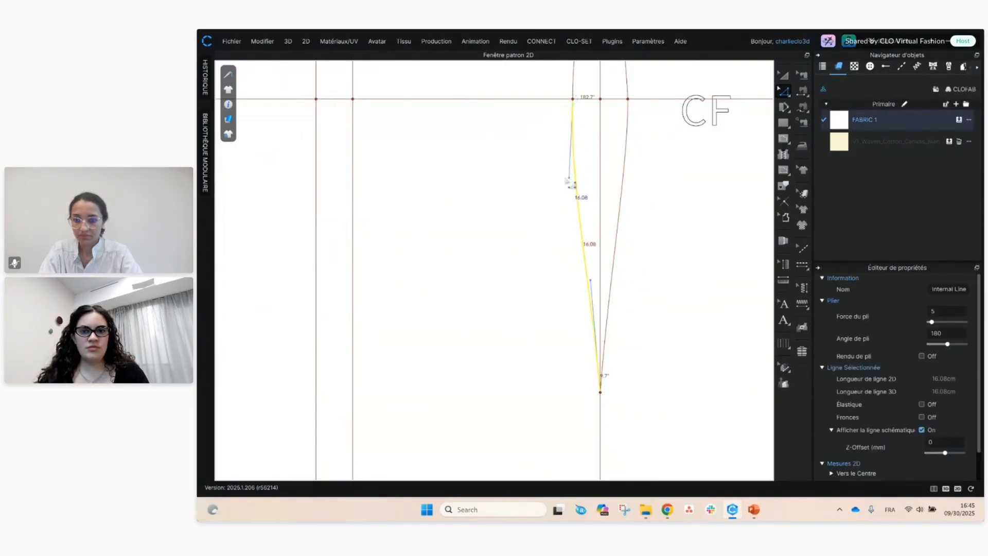
left_click_drag(575, 182, 574, 180)
left_click(670, 193)
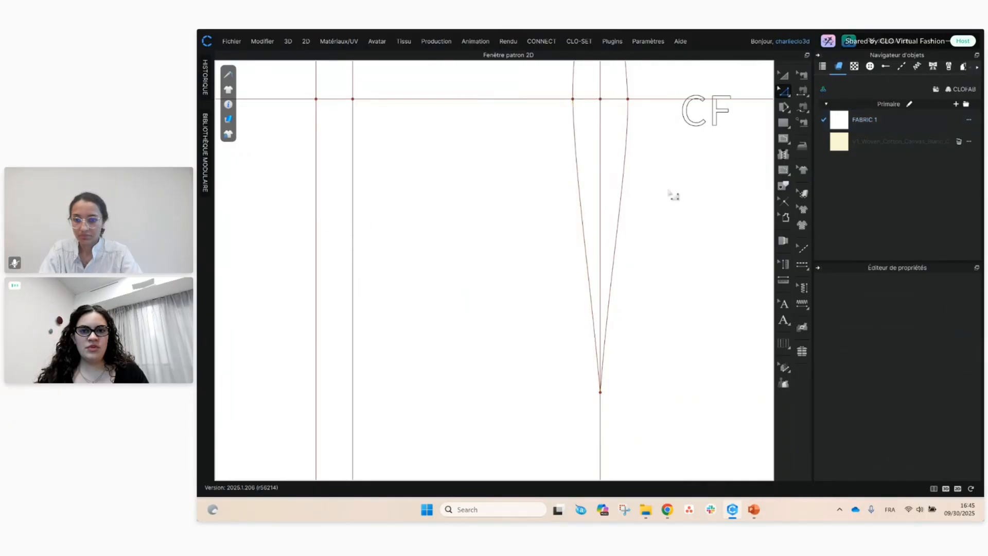
scroll(612, 211, "down", 3)
middle_click_drag(642, 142, 681, 247)
left_click(648, 231)
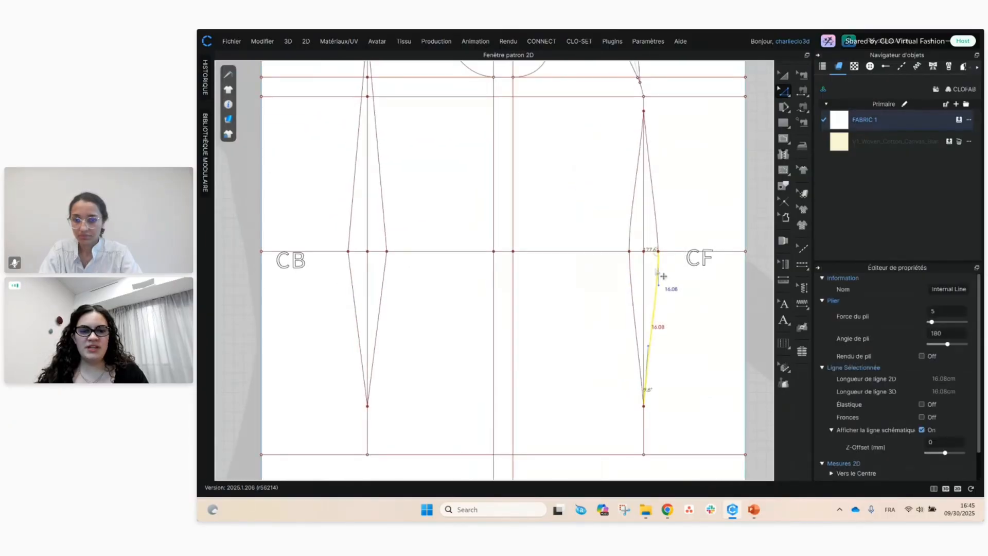
- Bend the straight legs of the back waist dart outward into curves with the Edit Curvature tool
middle_click_drag(397, 276, 555, 236)
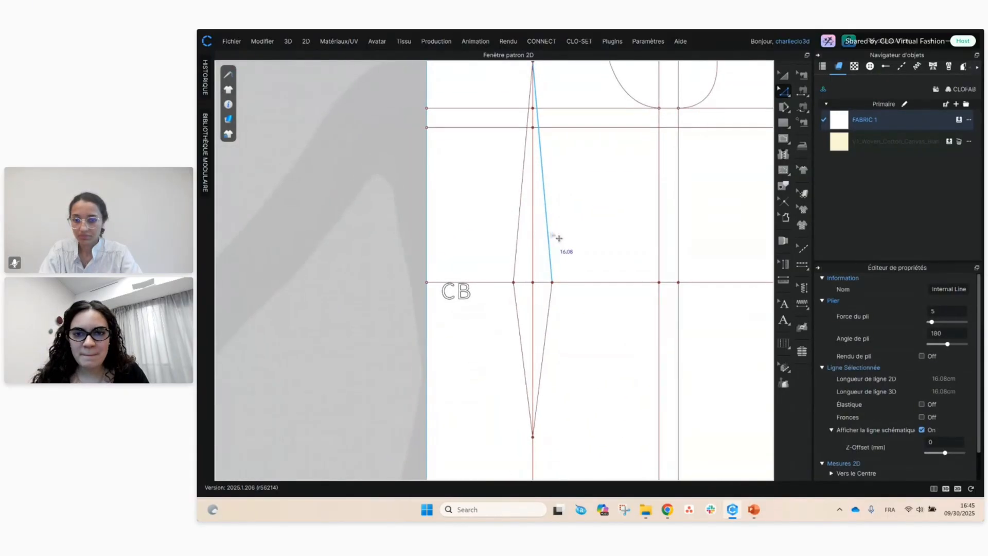
scroll(551, 230, "down", 2)
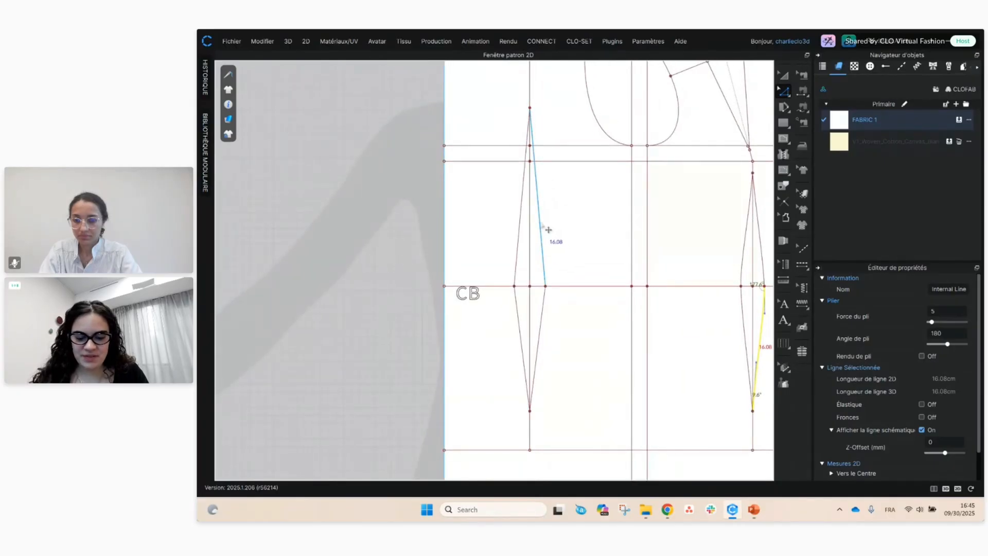
key("c")
left_click(546, 237)
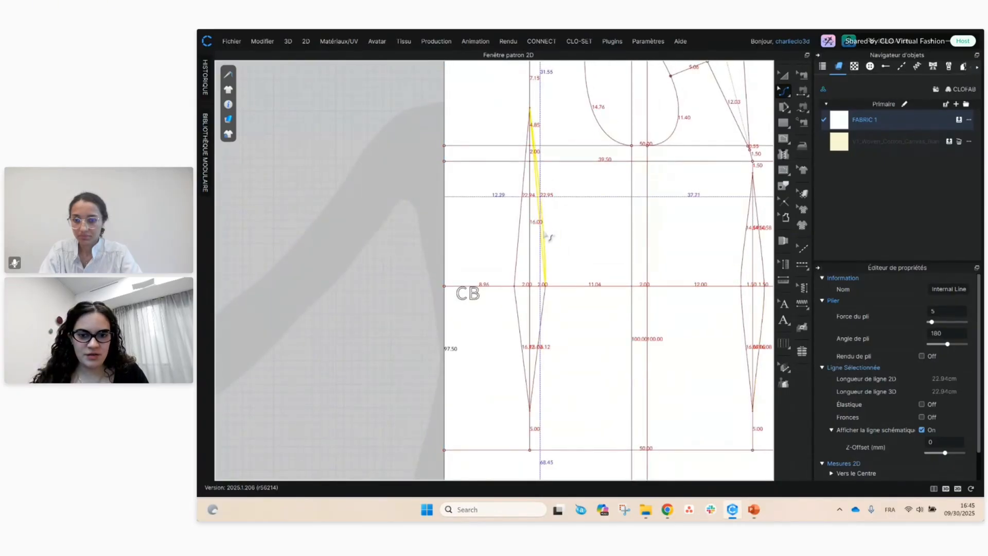
left_click(520, 244)
left_click_drag(520, 245, 522, 264)
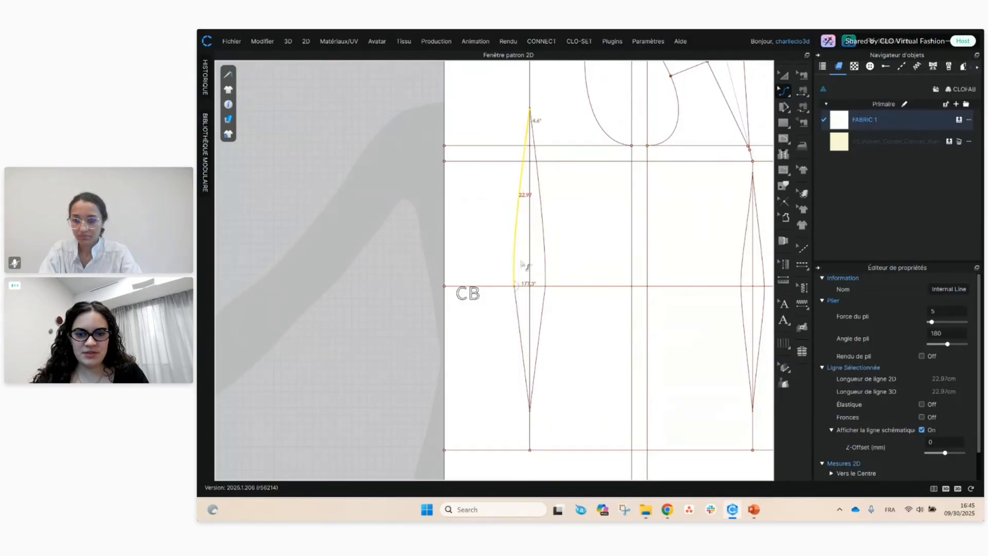
left_click(546, 316)
left_click_drag(545, 315, 544, 313)
- Pull the upper curve handles of the back waist dart's two upper legs inward to flatten them towards the upper tip
scroll(541, 310, "up", 3)
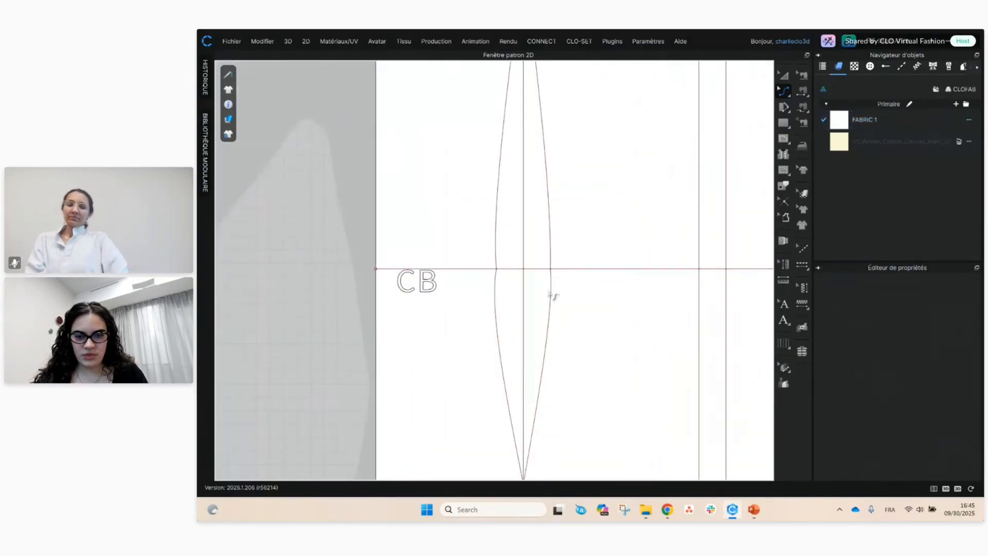
middle_click_drag(547, 292, 562, 338)
key("z")
middle_click_drag(542, 241, 538, 313)
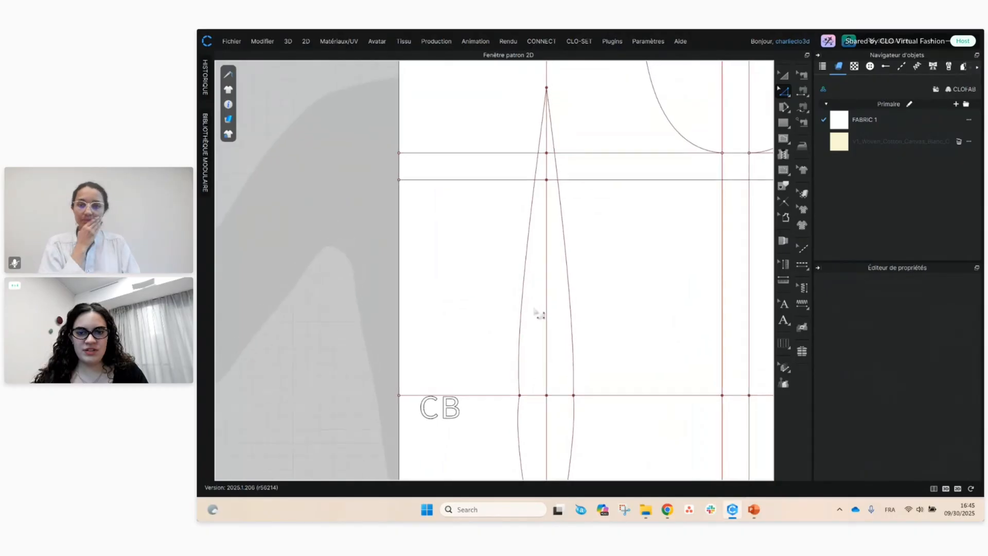
left_click(530, 291)
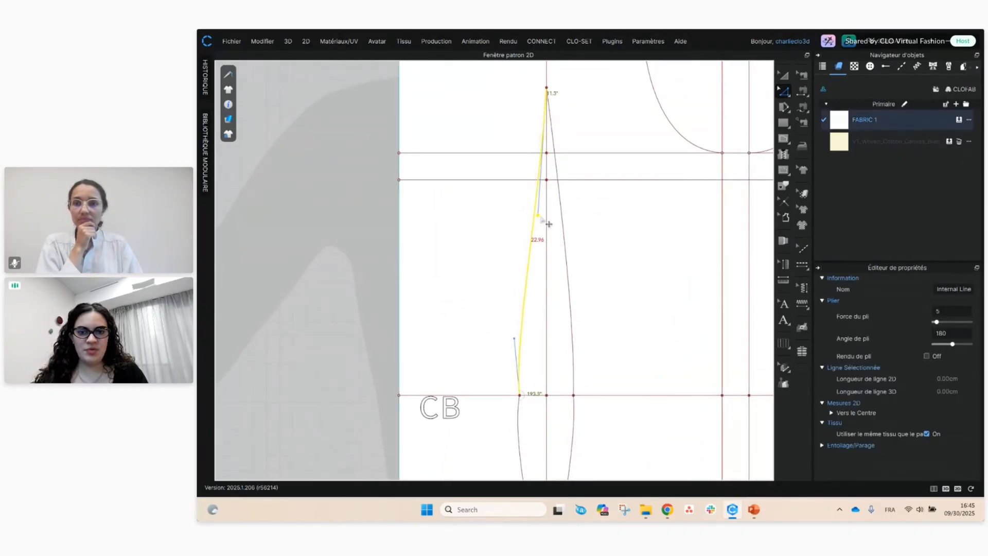
left_click(561, 219)
left_click_drag(562, 209, 553, 212)
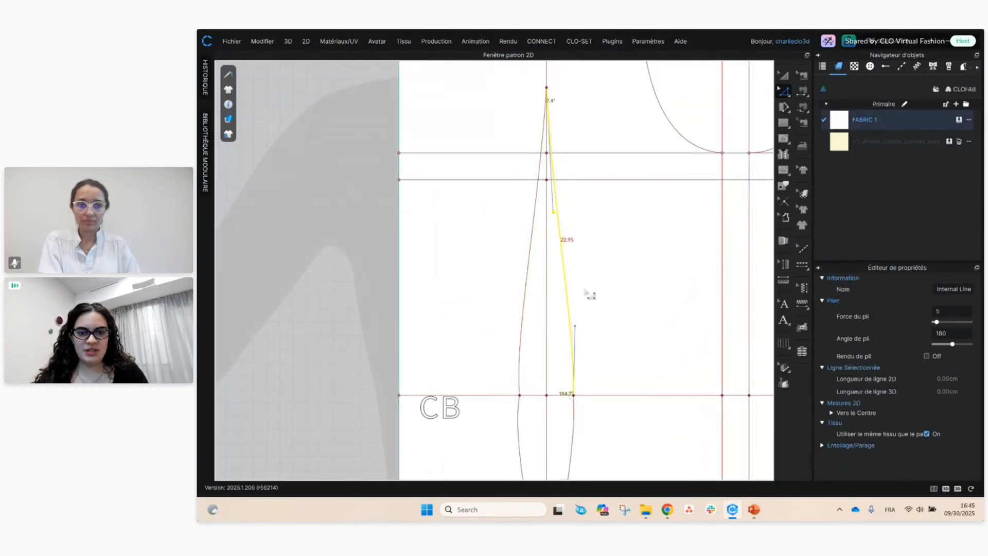
- Adjust the waistline-end curve handles of the back waist dart's two upper legs so they meet the waist smoothly
left_click(583, 290)
left_click(569, 329)
left_click(579, 328)
left_click(578, 329)
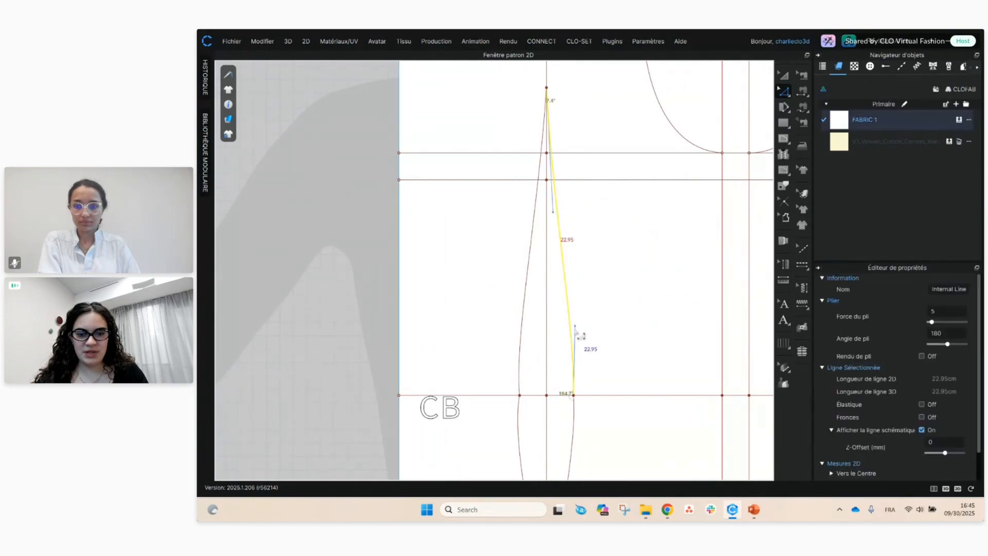
left_click(582, 333)
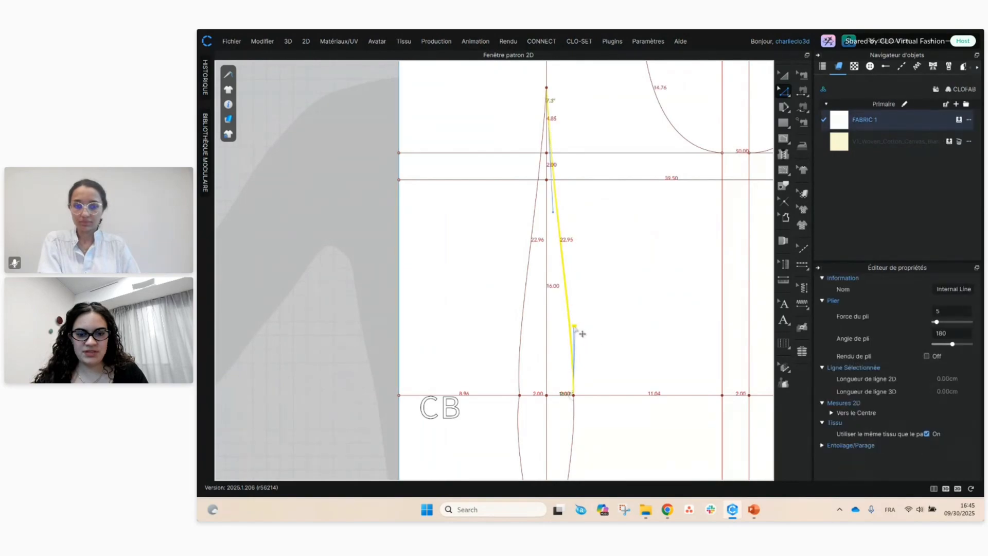
left_click(520, 345)
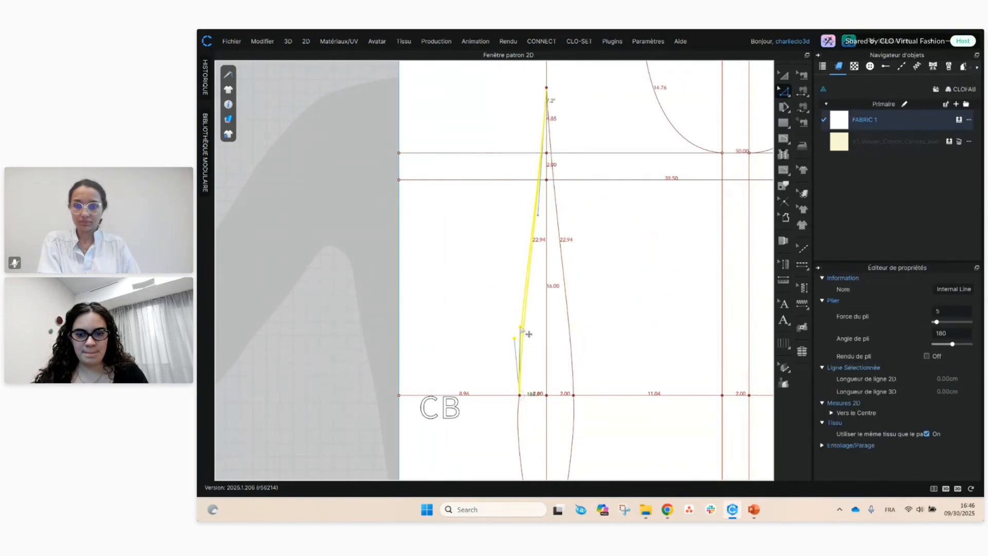
- Reshape the back waist dart's lower centre-back leg with its curve handles into a smooth continuation below the waistline
left_click(533, 395)
right_click_drag(546, 456, 549, 216)
left_click_drag(548, 216, 545, 252)
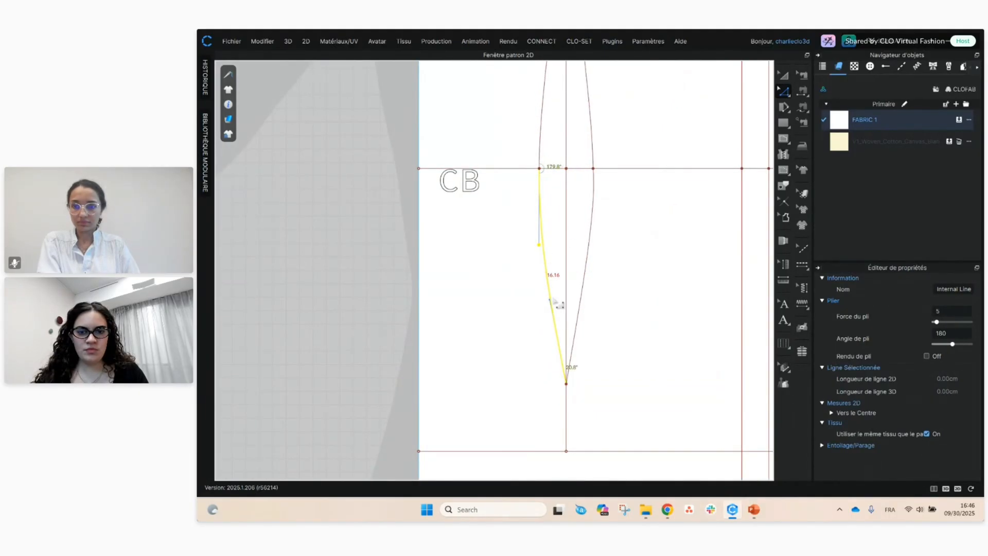
- Smooth the back waist dart's lower side-seam leg by adjusting both of its curve handles
left_click(584, 297)
left_click_drag(580, 298, 574, 287)
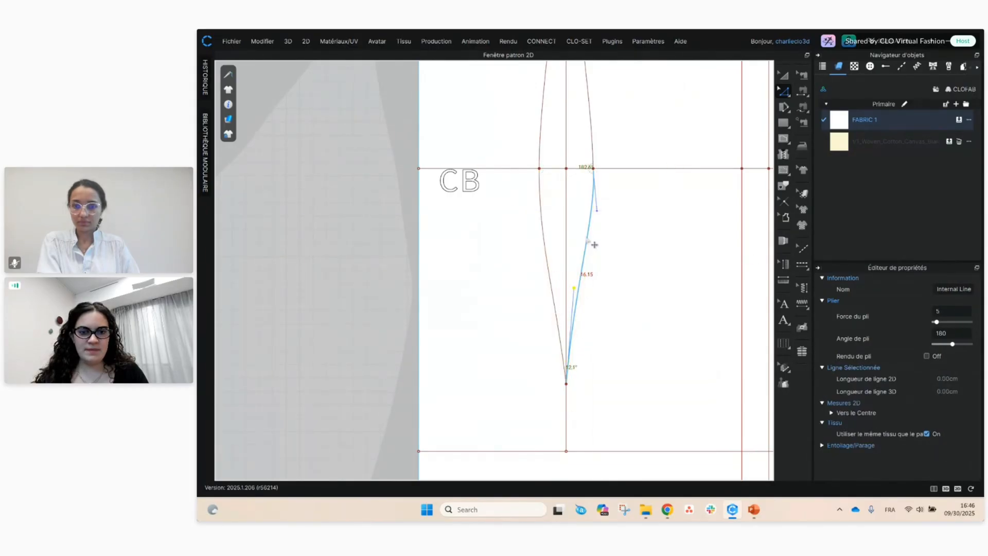
left_click_drag(604, 219, 600, 230)
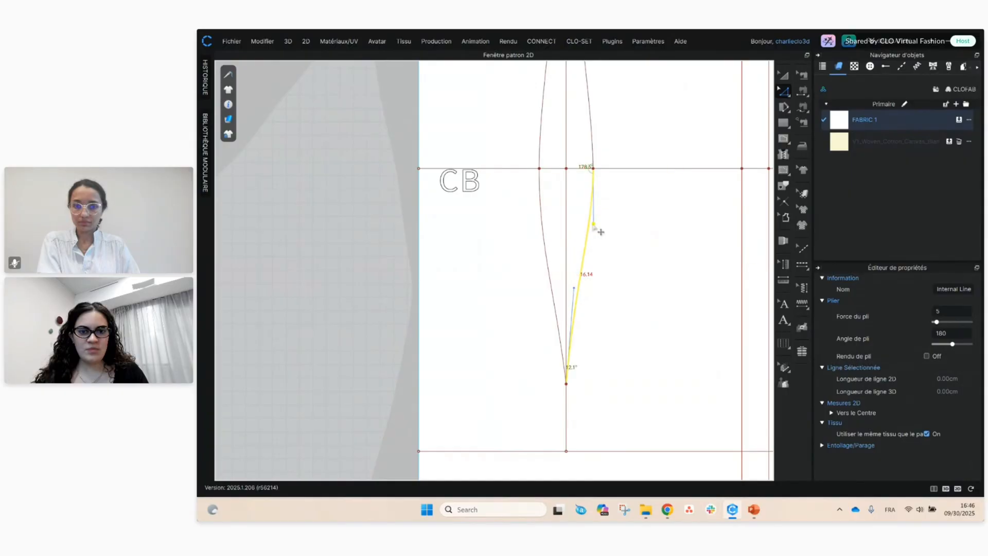
left_click(600, 230)
left_click(596, 220)
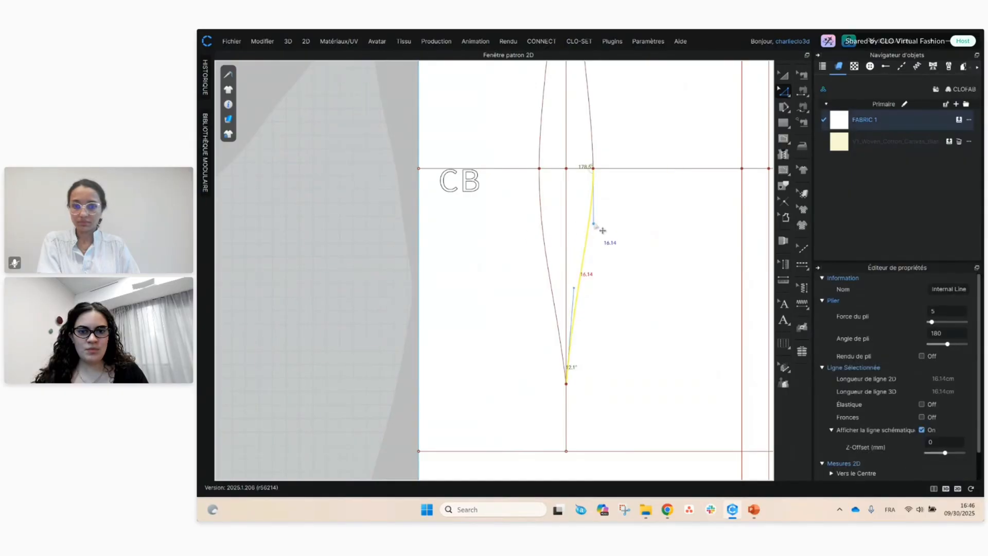
left_click(606, 253)
- Add a point on the front waistline 2.00 cm from the front side line, towards the front waist dart
scroll(599, 226, "down", 4)
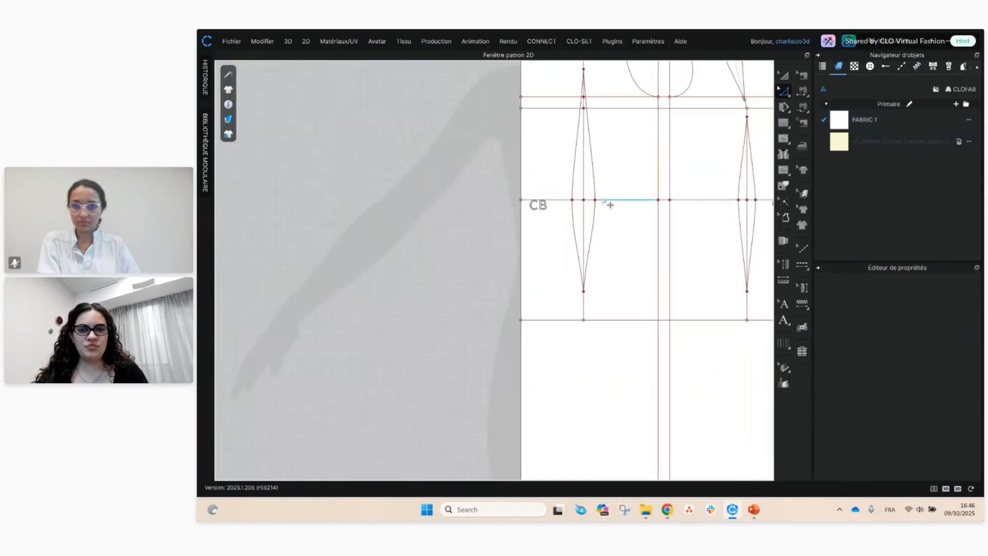
scroll(610, 205, "down", 5)
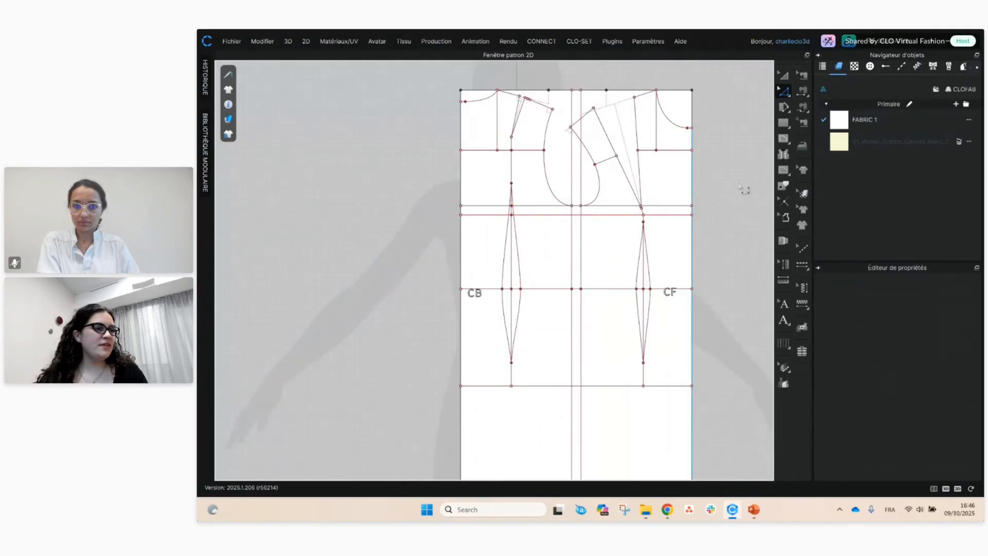
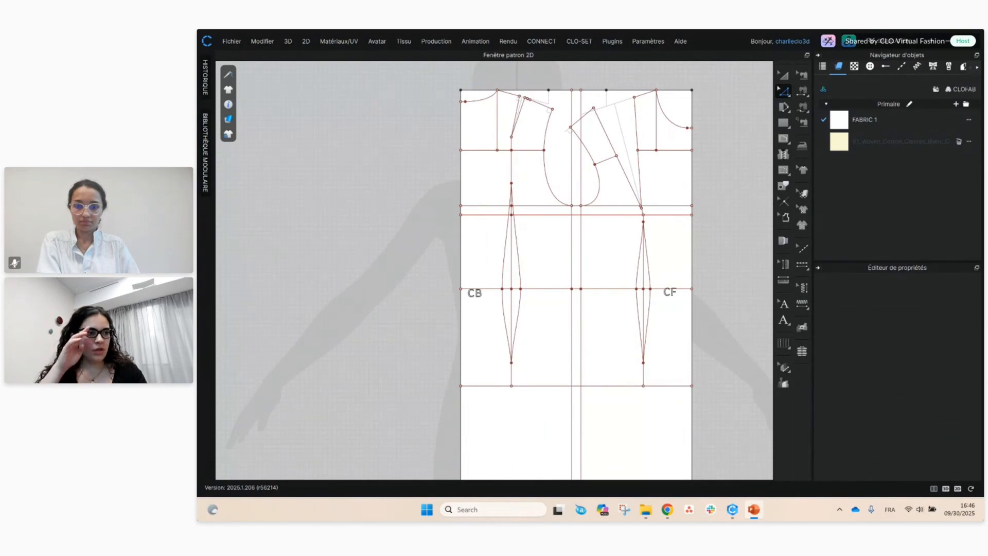
scroll(597, 287, "up", 3)
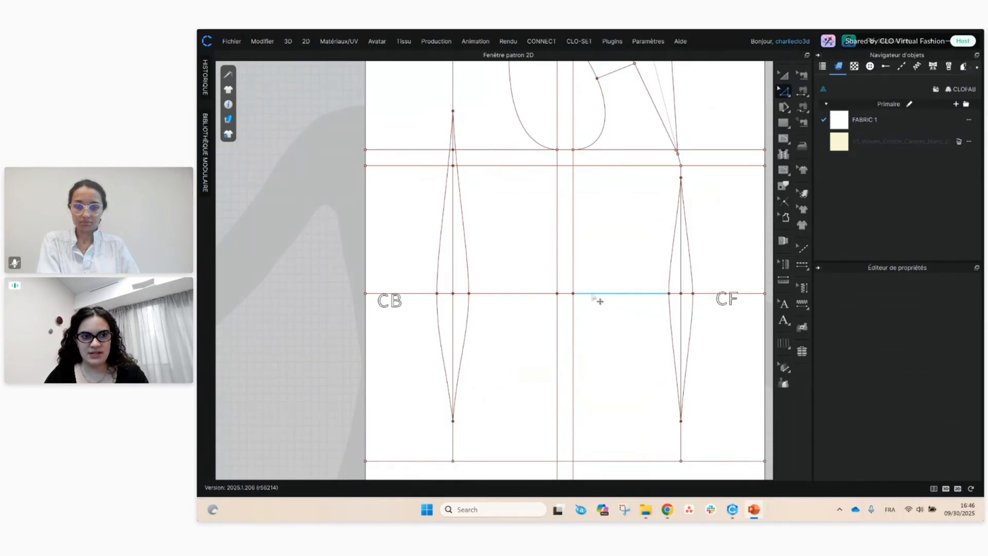
left_click(596, 224)
key("x")
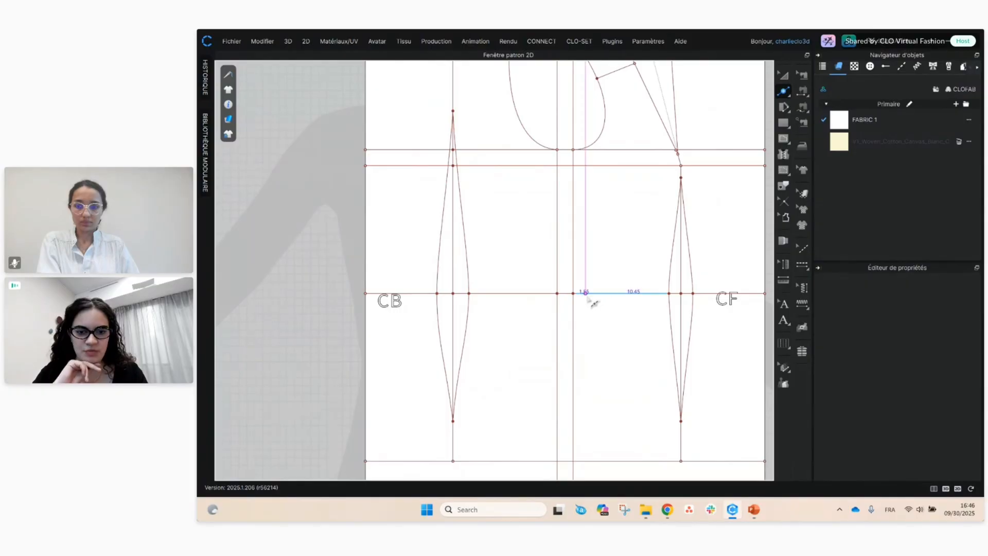
scroll(587, 294, "up", 2)
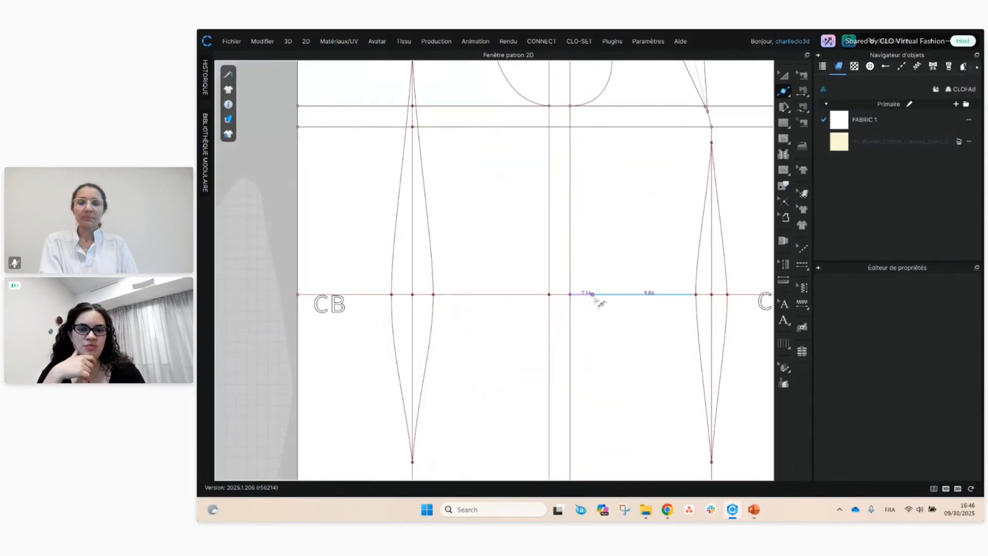
left_click(591, 295)
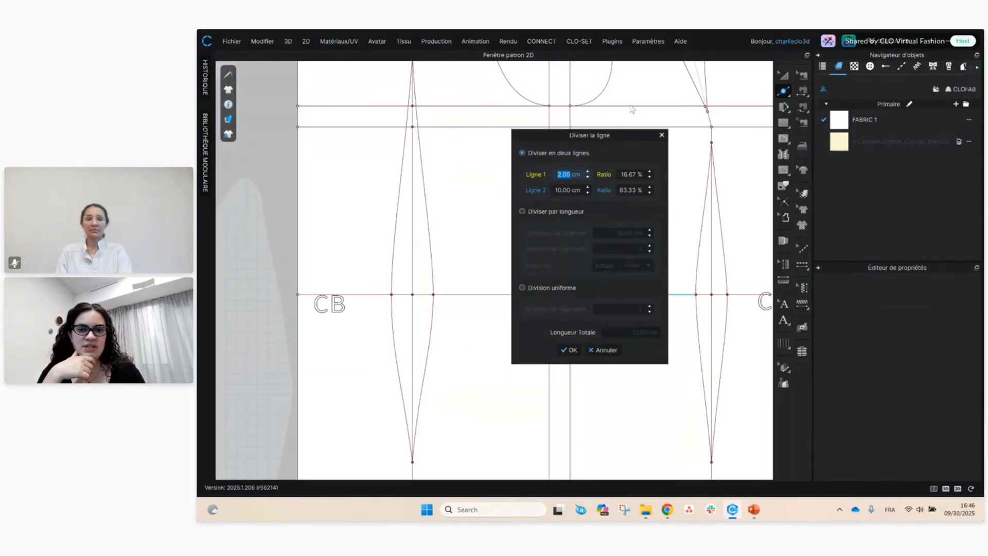
left_click_drag(606, 133, 720, 164)
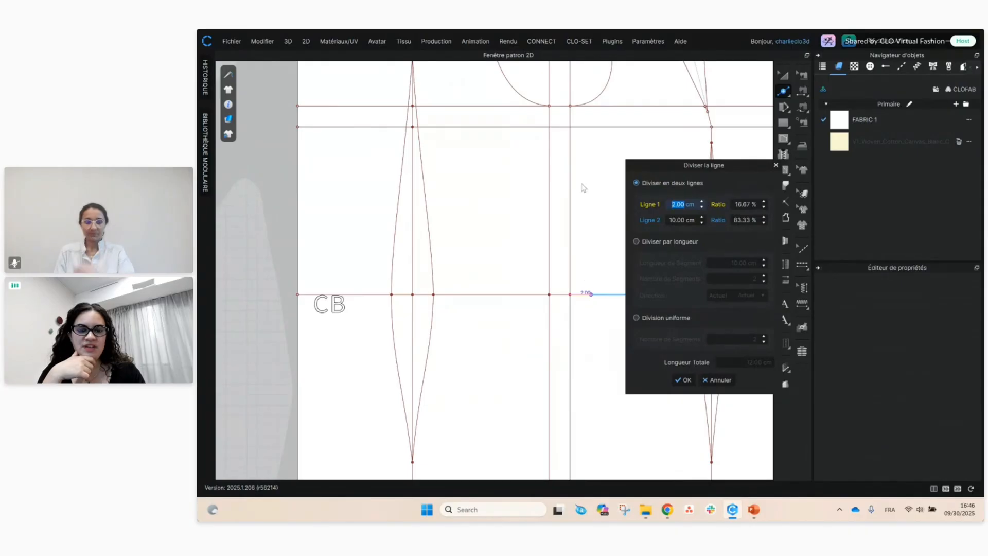
left_click(684, 379)
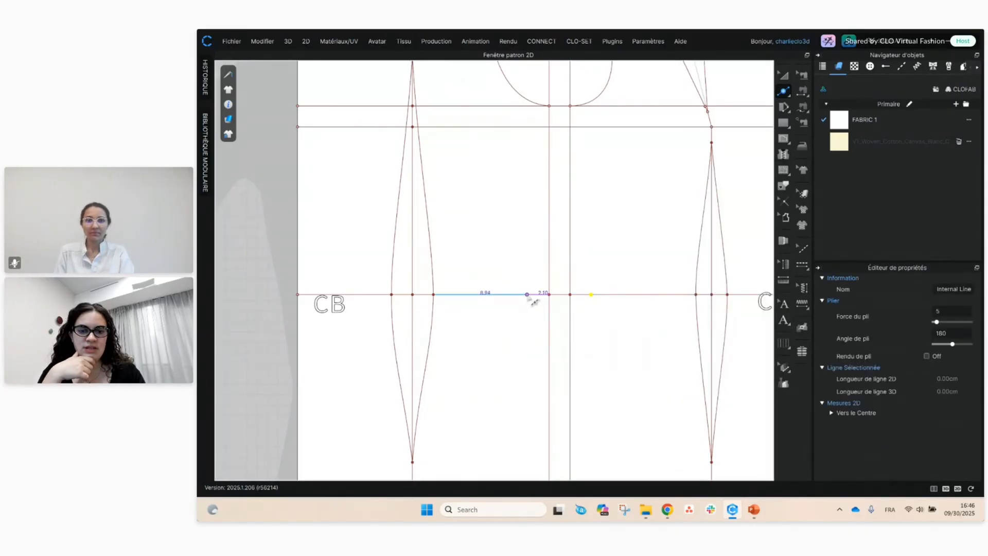
- Add a point on the back waistline 2 cm from the back side line, towards the back waist dart
left_click(528, 298)
left_click_drag(617, 136, 670, 159)
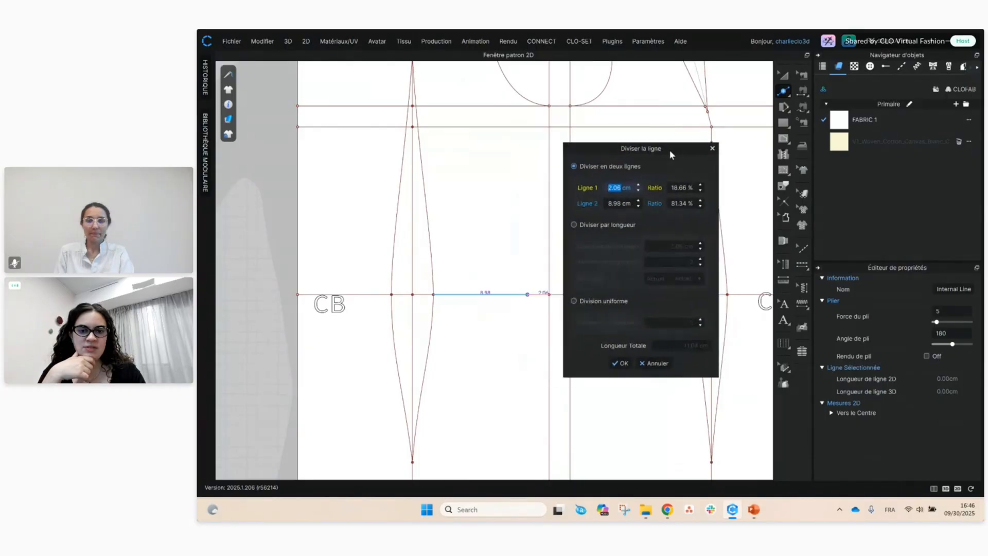
type("2")
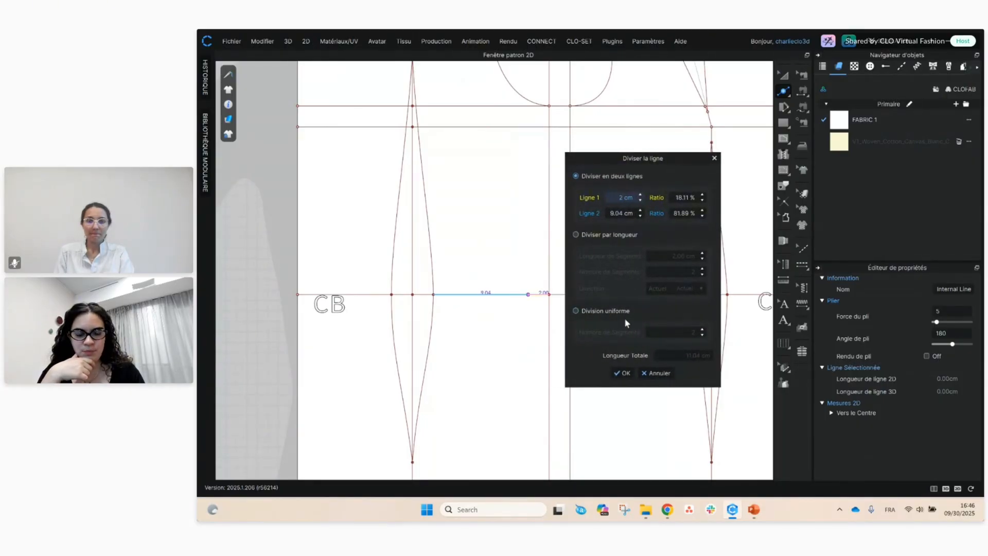
left_click(622, 373)
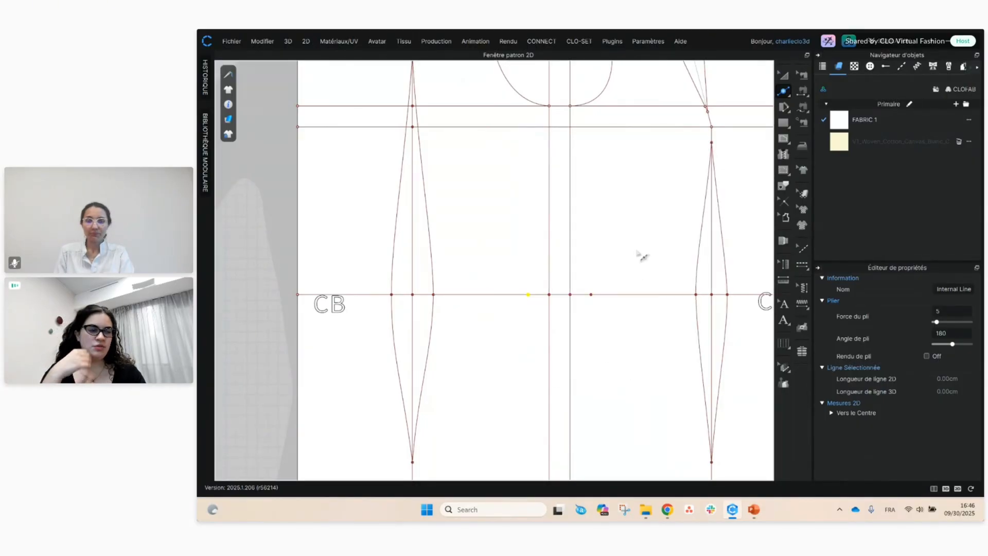
- Draw straight internal lines from the front and back underarm points to the 2 cm points on the waistline
key("g")
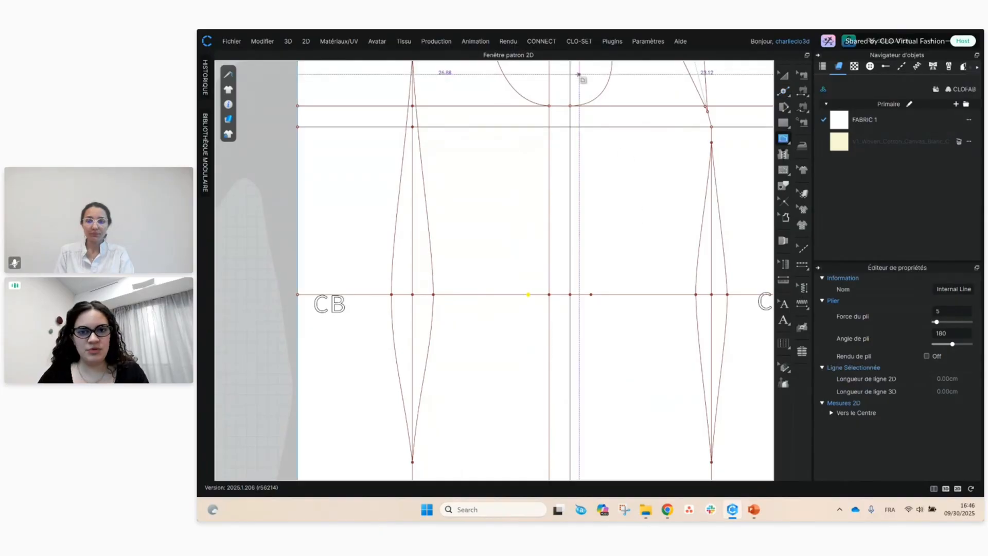
left_click(569, 105)
left_click(591, 295)
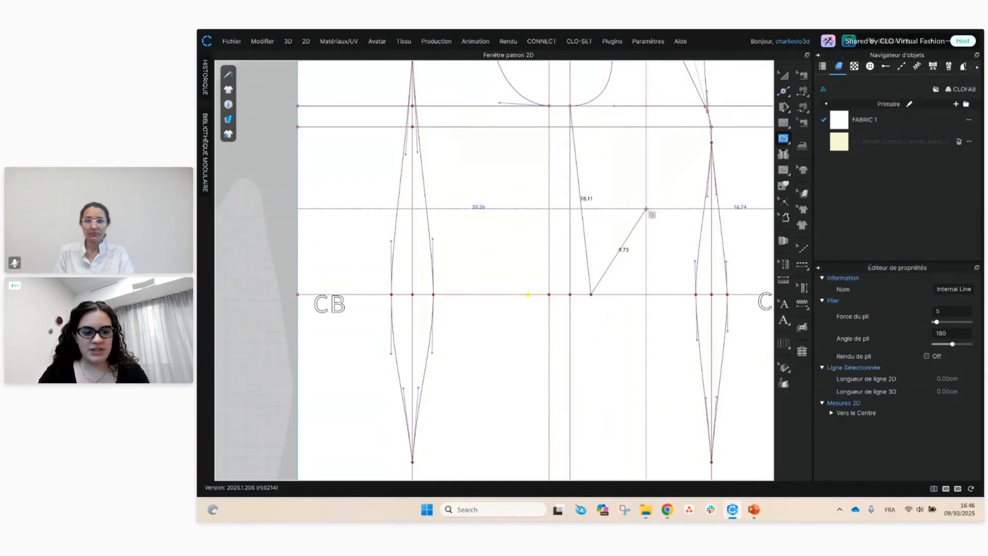
key("Return")
left_click(549, 105)
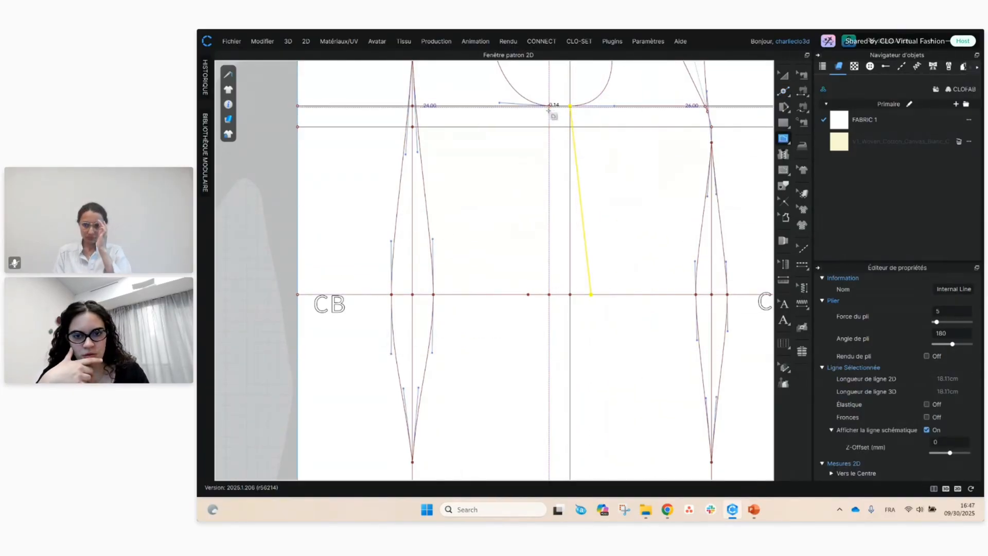
left_click(531, 294)
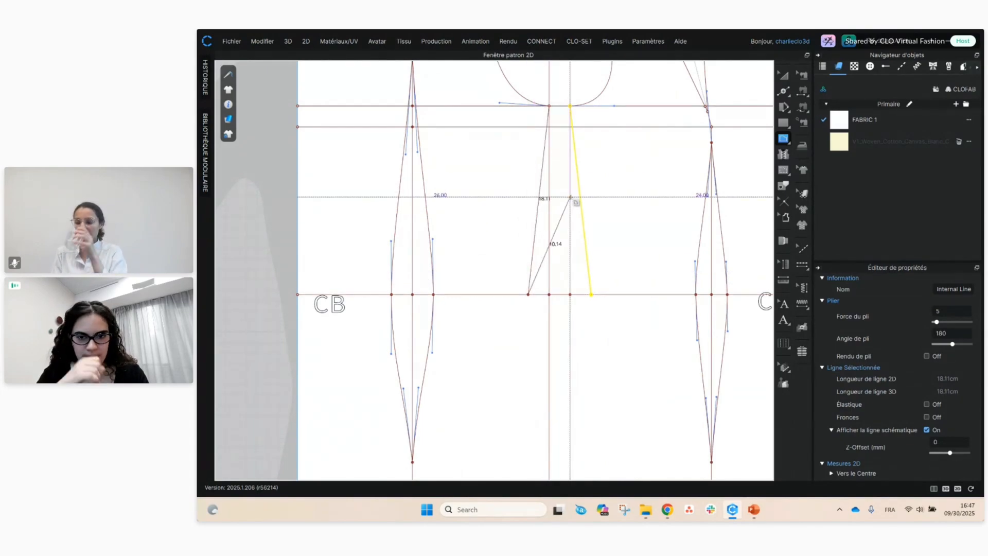
key("Return")
left_click(783, 91)
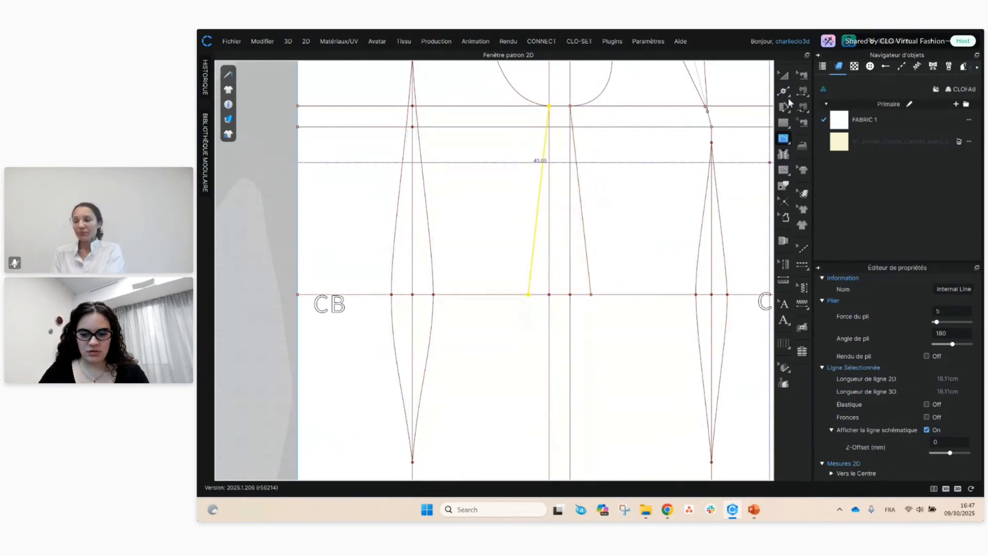
- Draw a 36 cm vertical internal line from the hip line's midpoint, 25 cm from each side, down to the hem
scroll(617, 332, "down", 2)
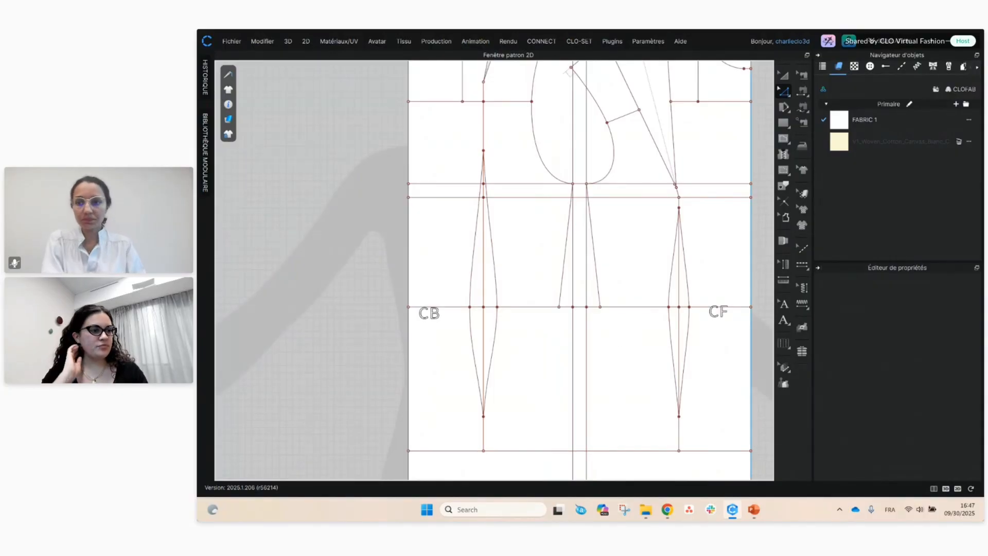
right_click_drag(752, 282, 597, 240)
scroll(624, 345, "down", 1)
right_click_drag(622, 342, 543, 317)
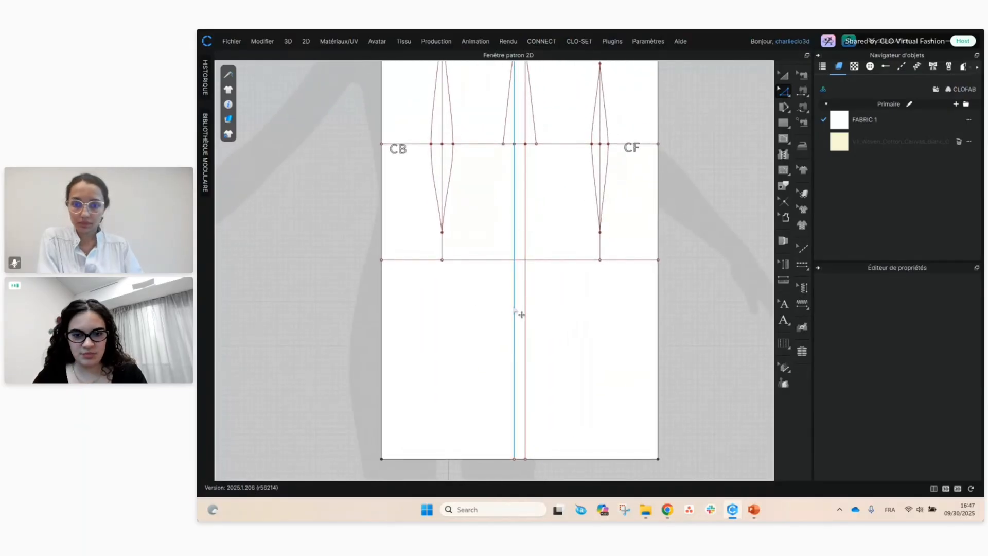
key("g")
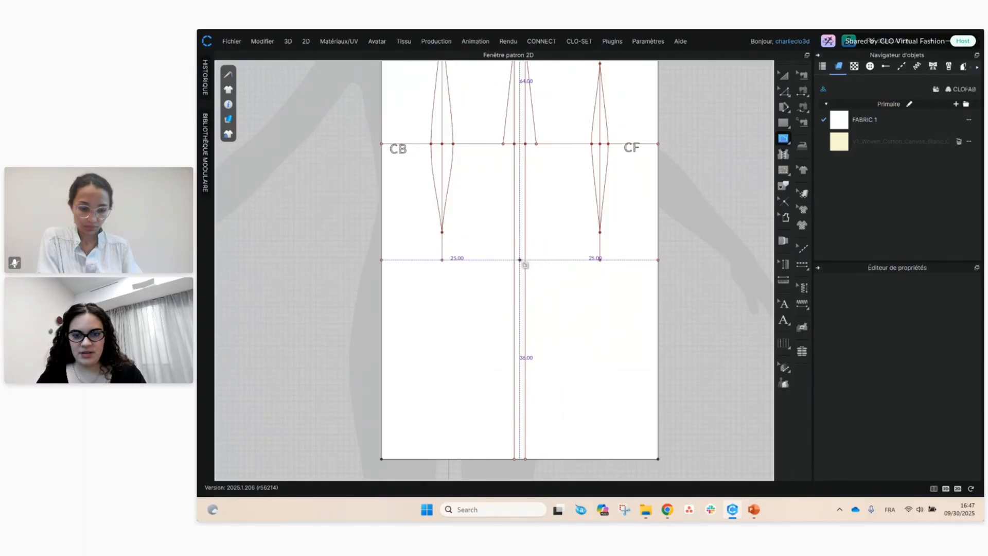
key("super+plus")
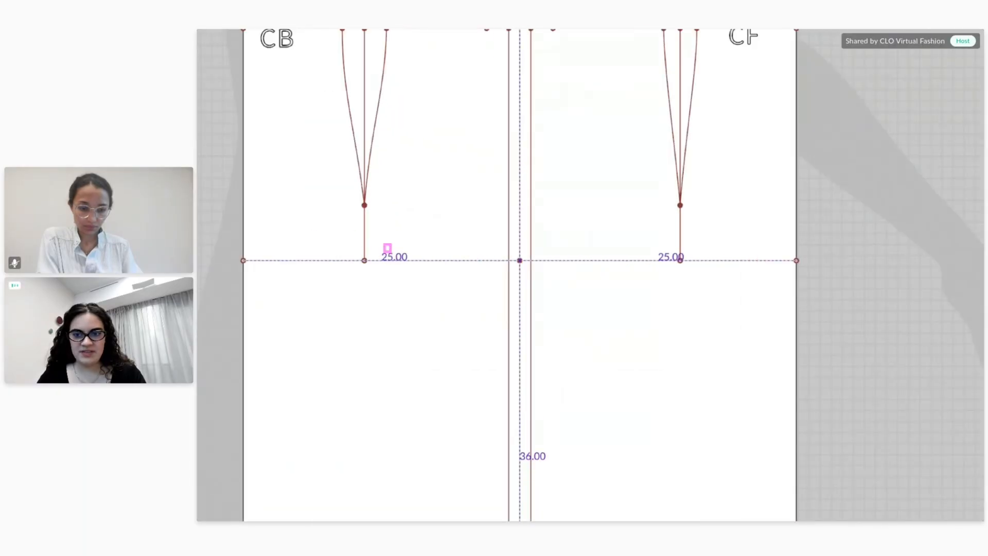
left_click_drag(384, 244, 421, 275)
left_click_drag(642, 246, 709, 269)
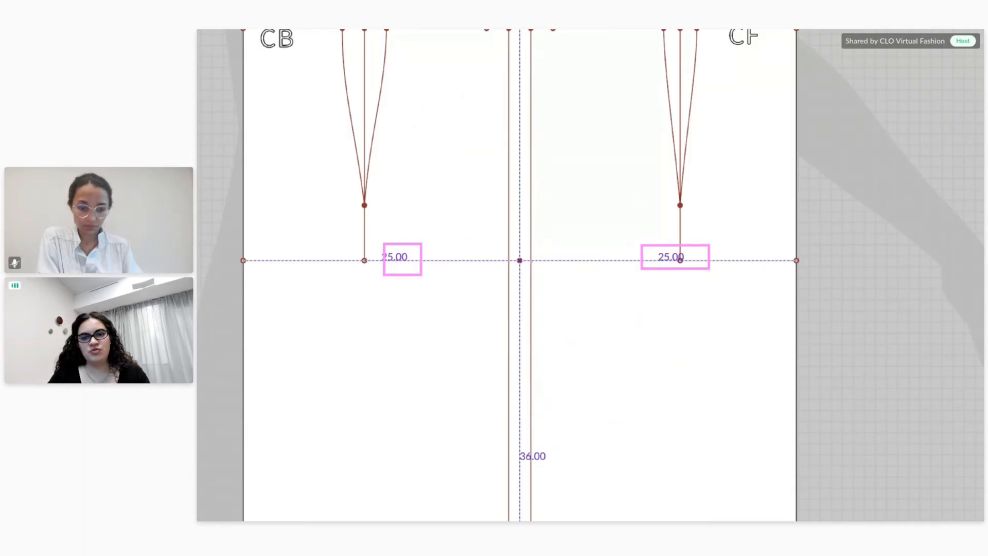
key("super+minus")
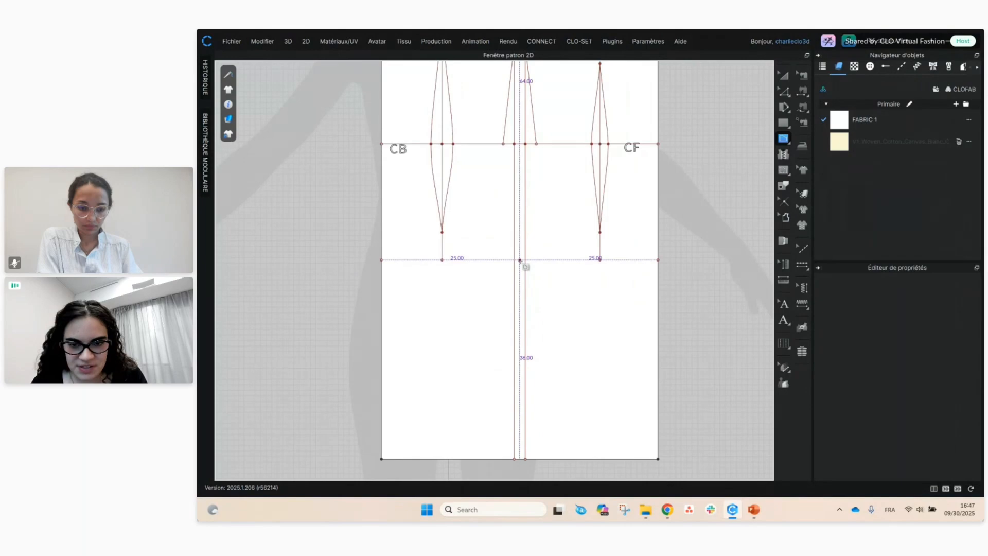
mouse_move(520, 260)
left_mouse_down()
mouse_move(516, 458)
mouse_move(540, 470)
mouse_move(507, 440)
mouse_move(520, 438)
mouse_move(514, 427)
left_mouse_up()
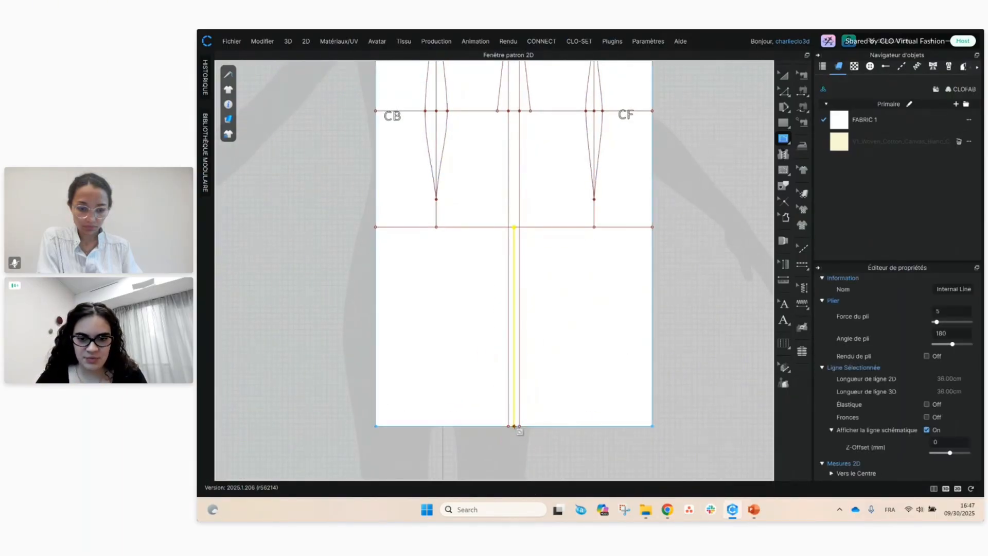
left_click(784, 91)
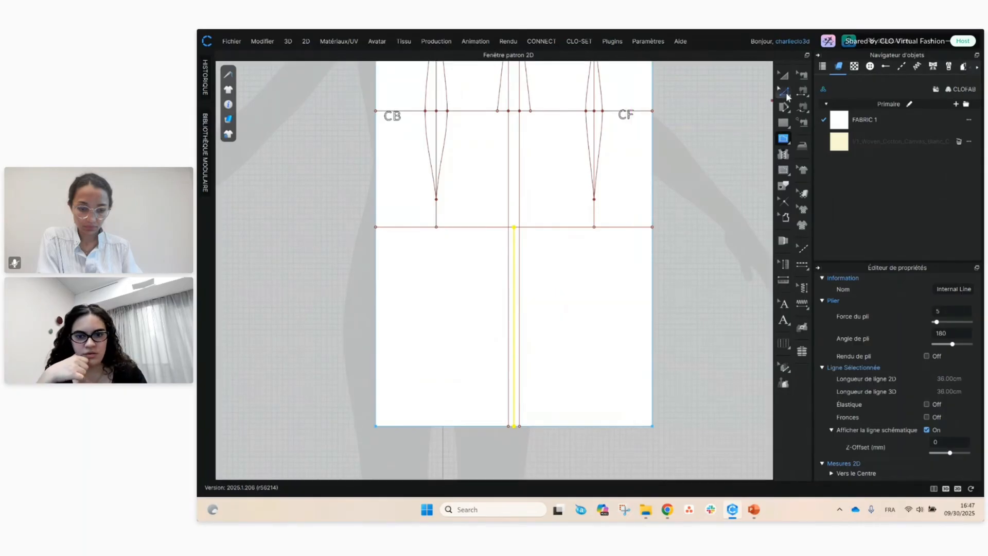
- Draw straight internal lines from the front and back 2 cm waist points to the hip line's midpoint
scroll(516, 271, "down", 2)
scroll(508, 232, "up", 2)
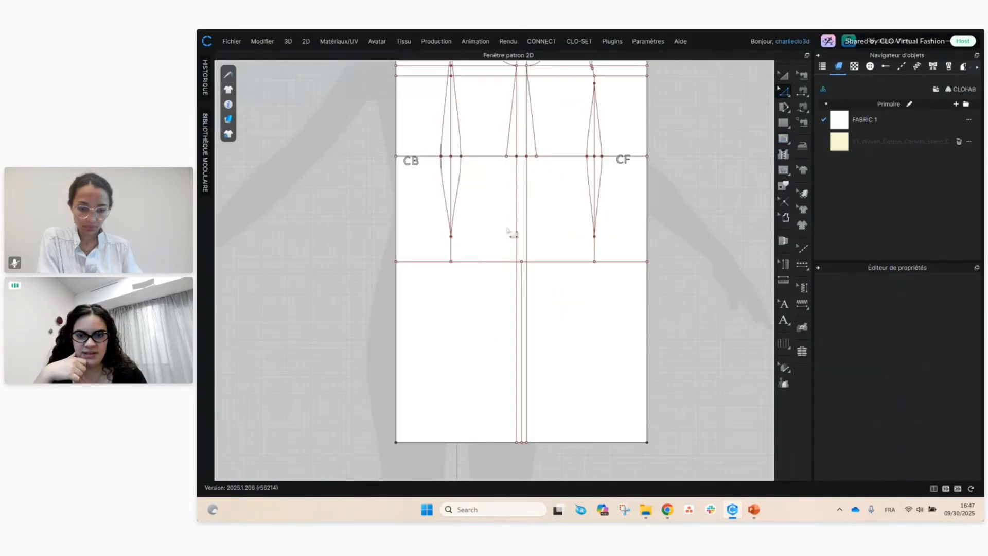
middle_click_drag(521, 301, 519, 364)
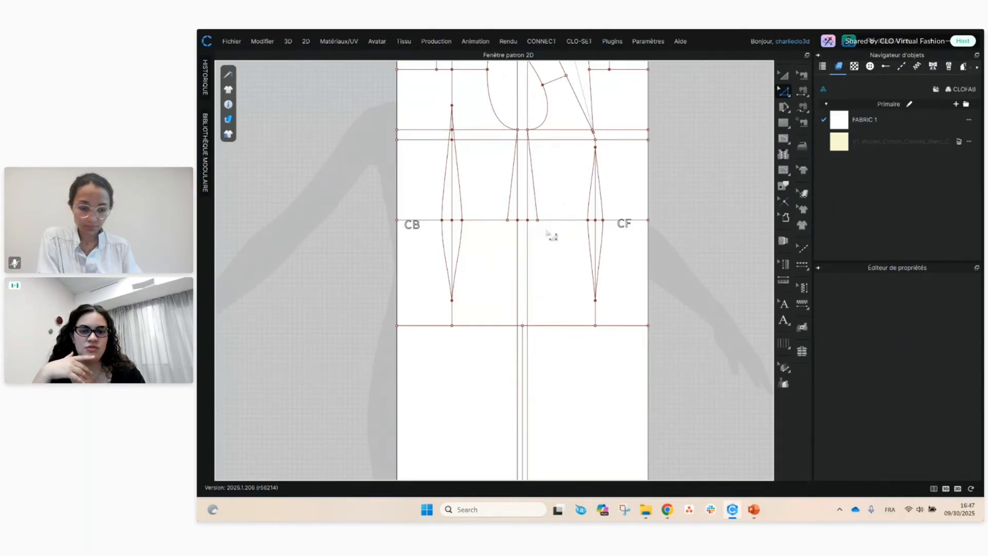
scroll(553, 267, "up", 2)
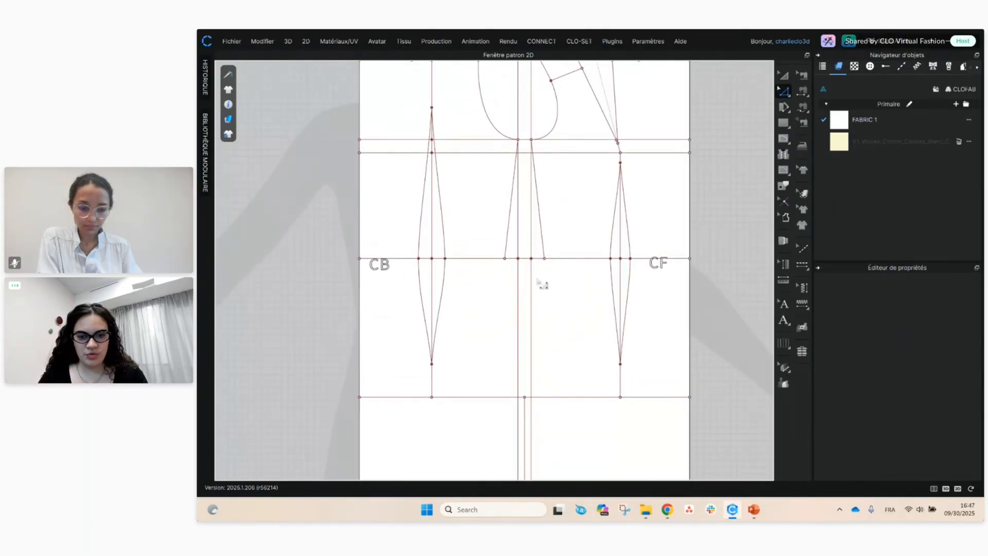
key("g")
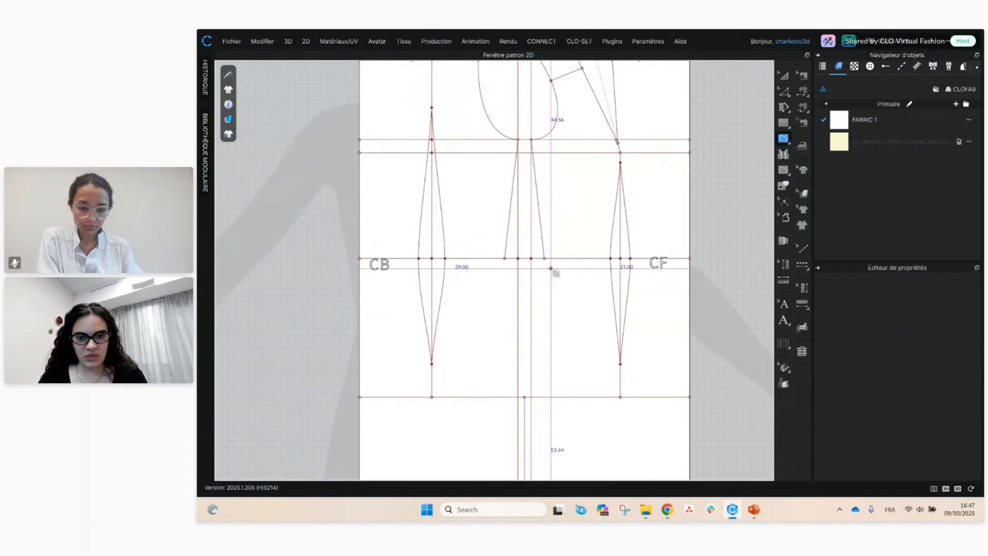
left_click(544, 258)
left_click(524, 397)
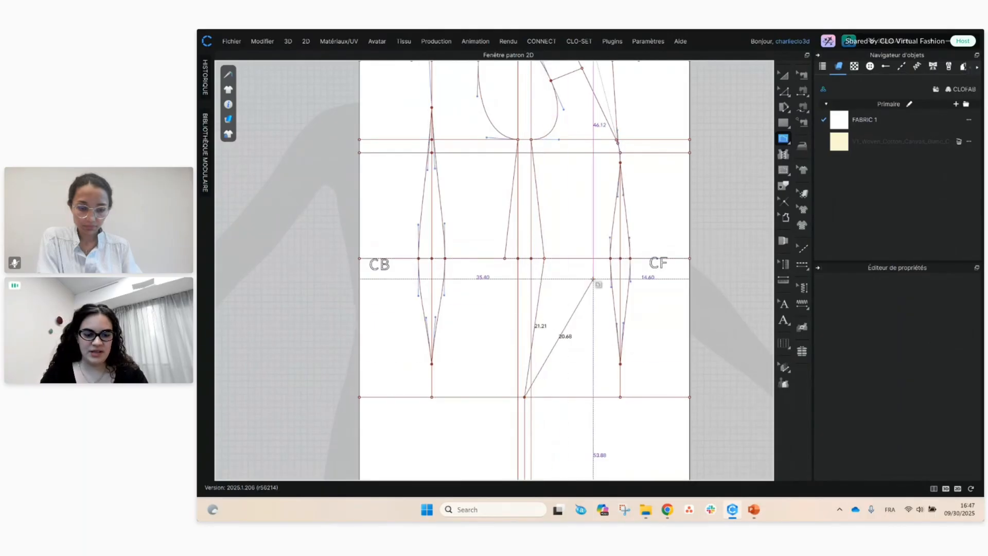
key("Return")
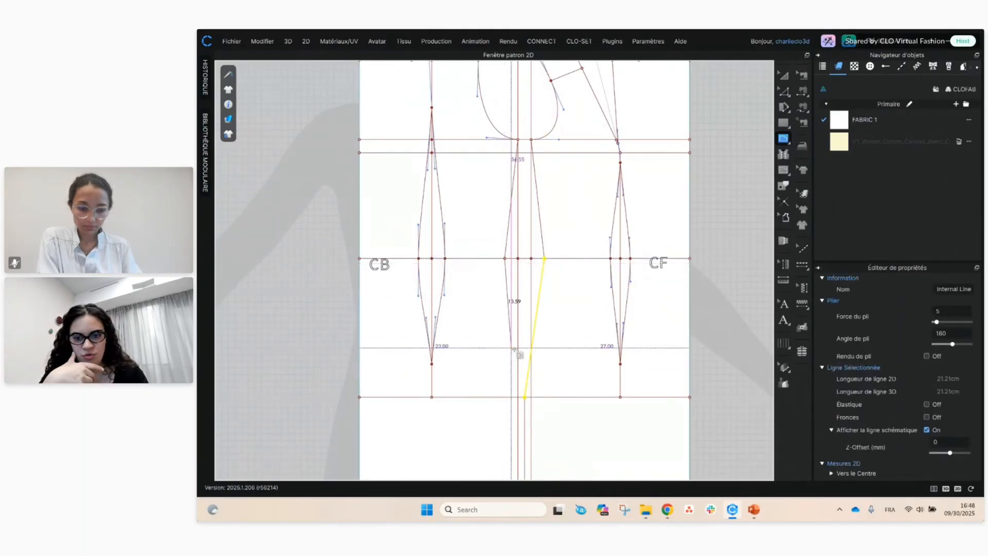
left_click(524, 397)
key("Escape")
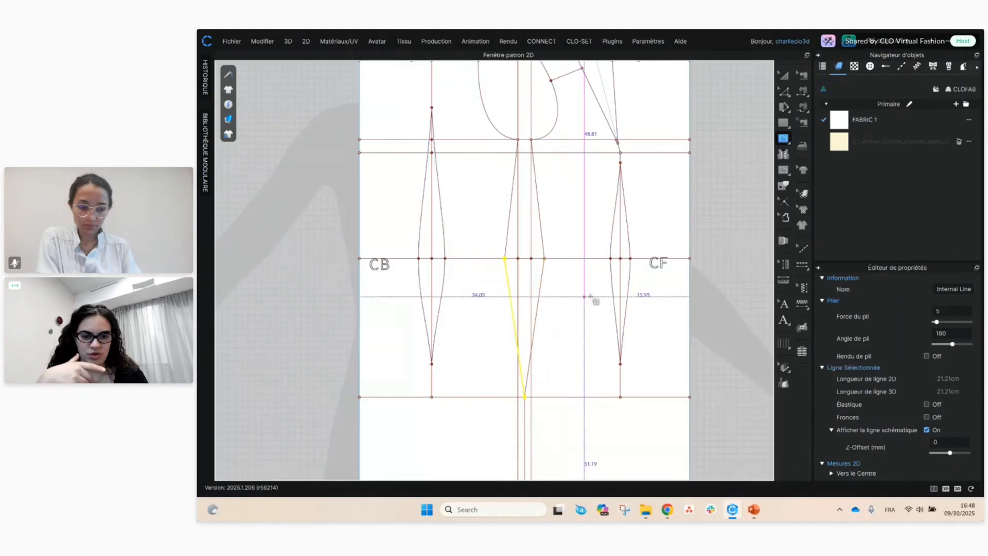
left_click(787, 94)
left_click(548, 339)
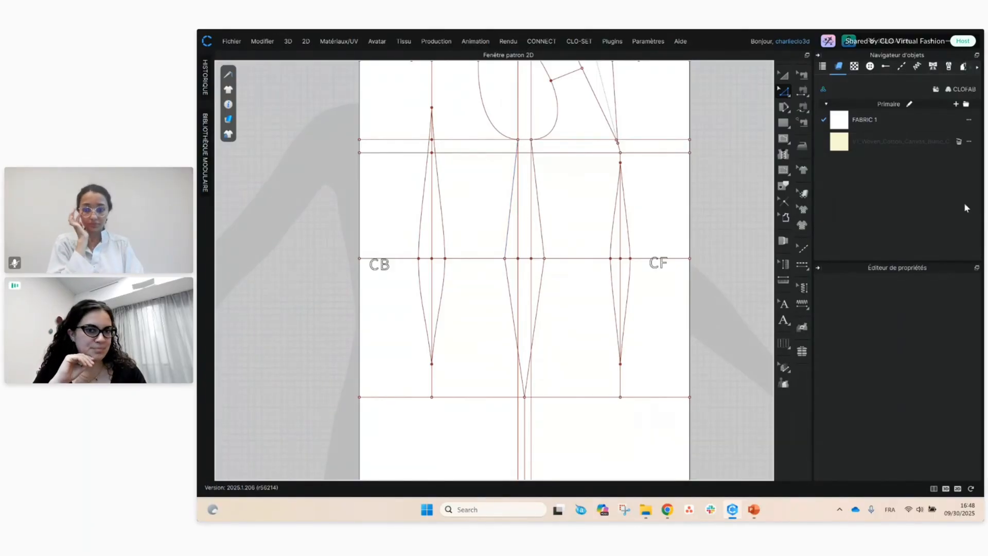
- Bend the front side seam slightly outward between underarm and waist with the Edit Curvature tool
left_click(786, 90)
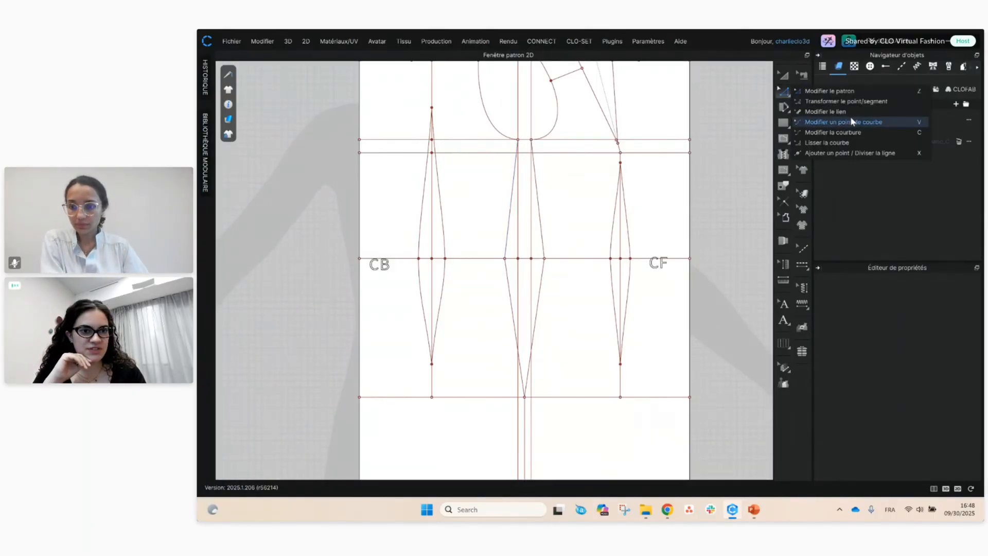
left_click(855, 132)
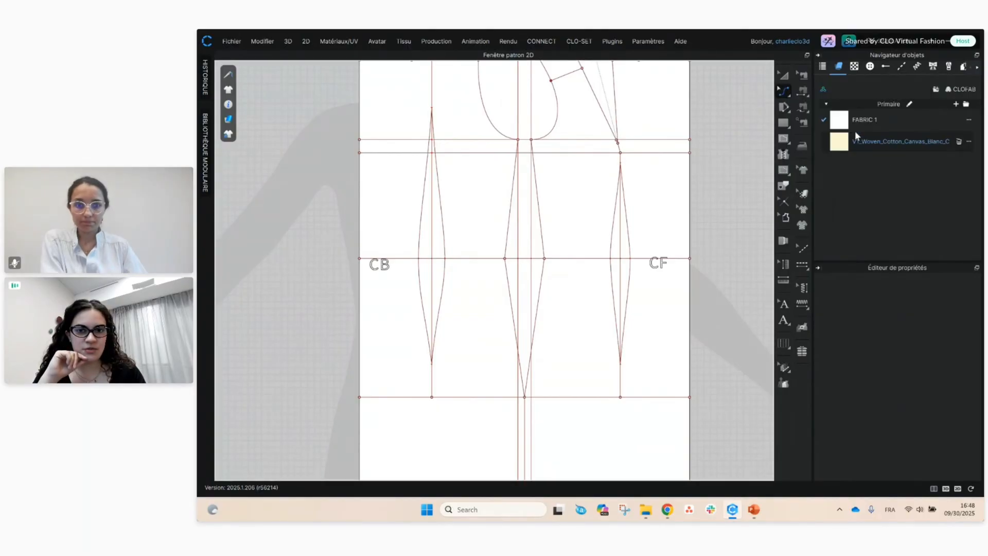
scroll(551, 249, "up", 2)
middle_click_drag(532, 236, 562, 282)
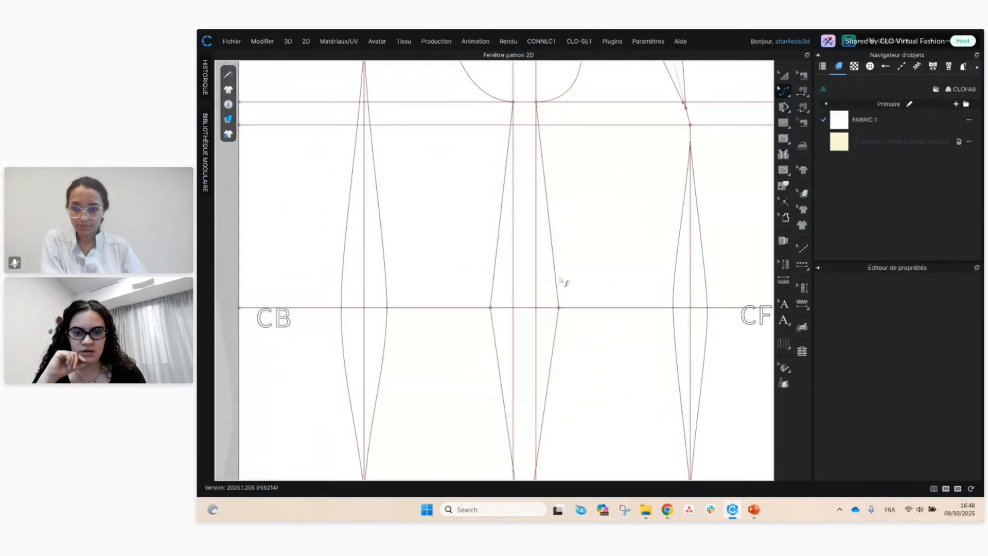
left_click(558, 277)
left_click_drag(556, 274, 558, 277)
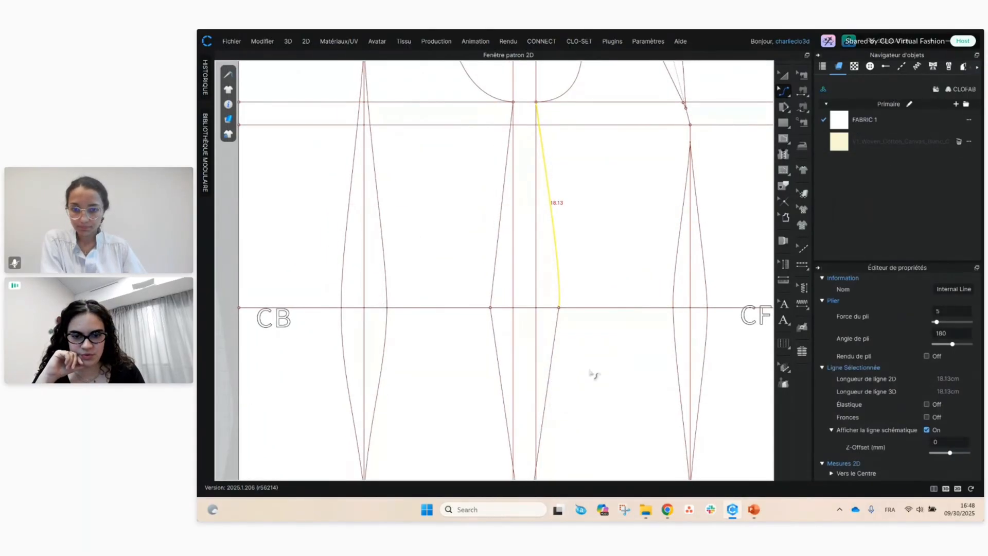
- Curve the front side seam below the waist and both back side seam segments slightly with Edit Curvature
middle_click_drag(594, 374, 609, 297)
left_click(567, 340)
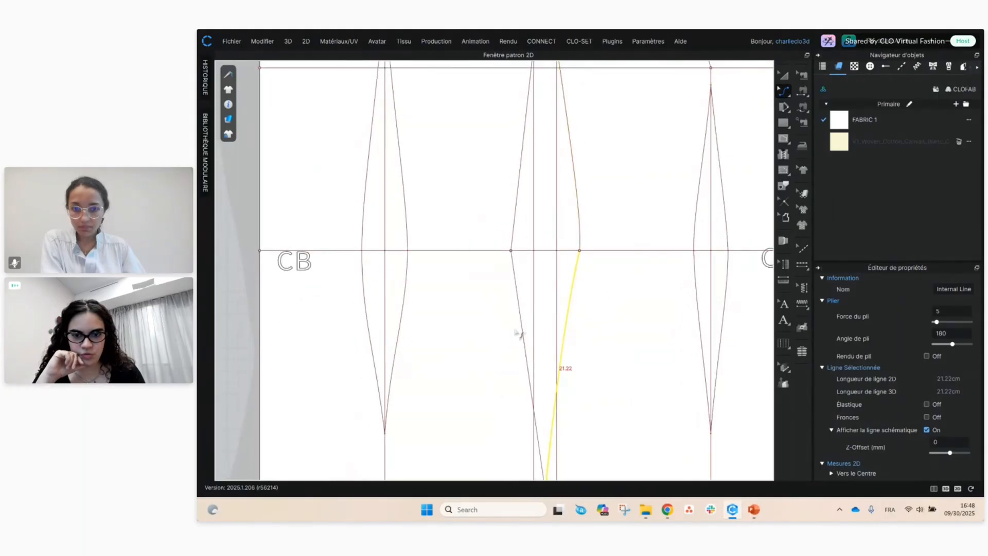
left_click_drag(524, 337, 527, 337)
left_click_drag(513, 236, 510, 235)
- Align the back side seam's curve handles above and below the waist point vertically for a smooth transition
key("z")
left_click(519, 280)
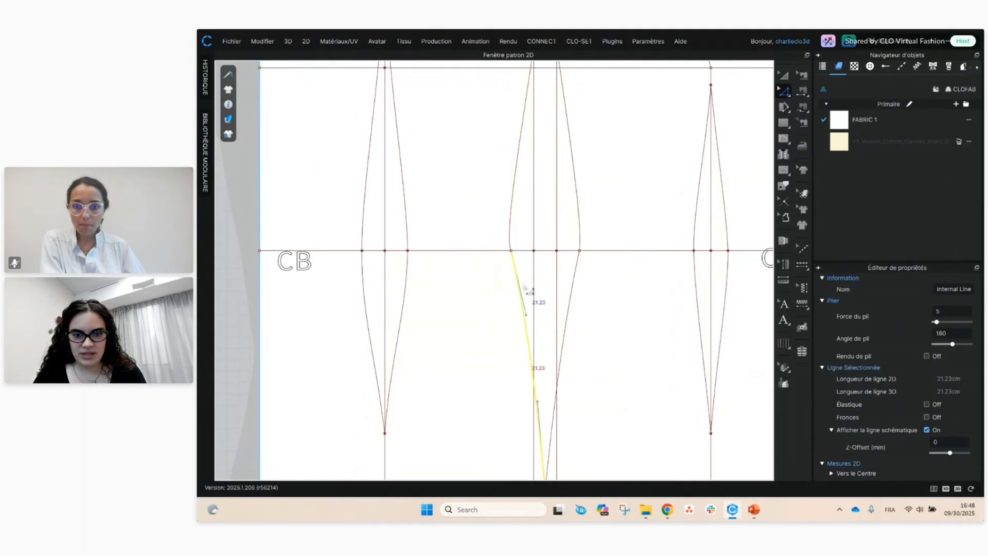
left_click(528, 314)
double_click(517, 230)
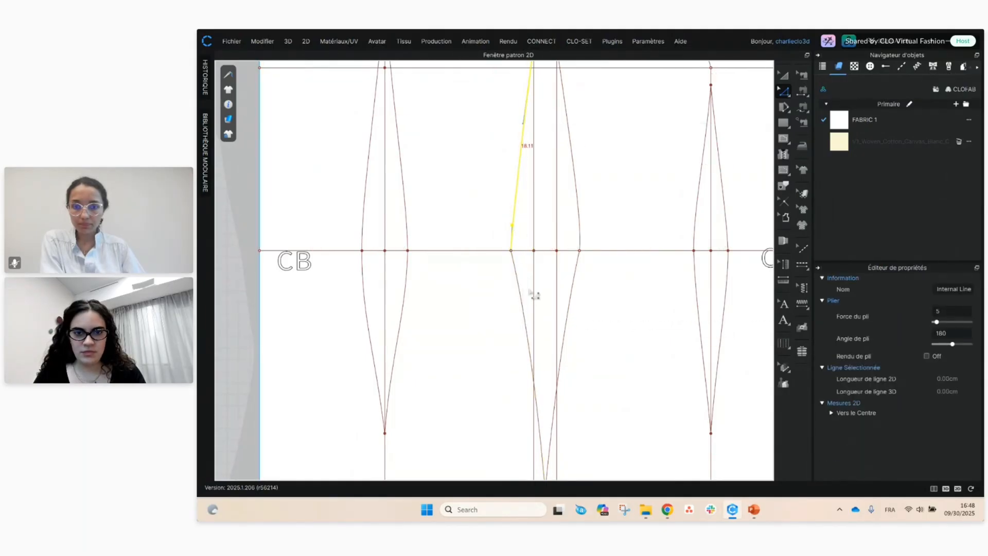
middle_click_drag(533, 294, 538, 214)
left_click(531, 213)
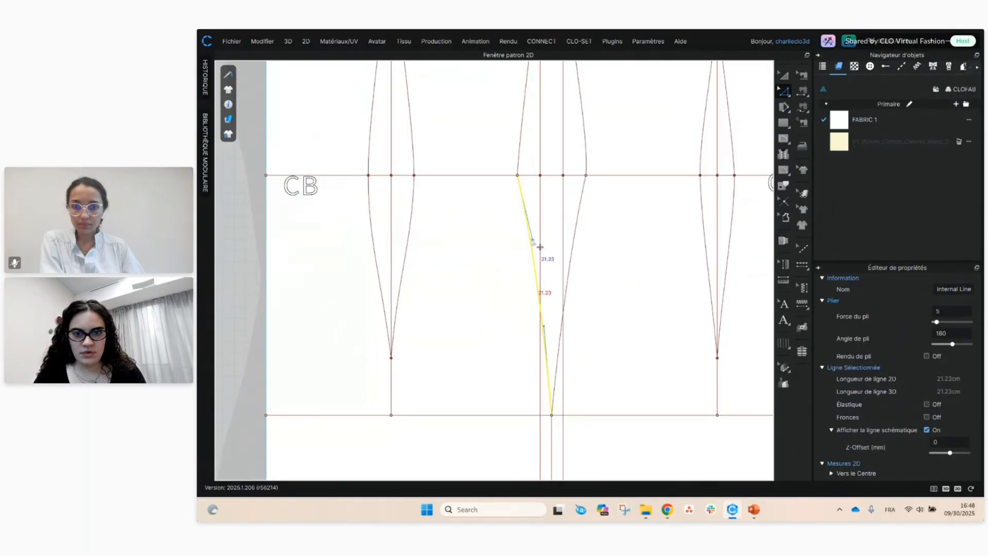
left_click_drag(533, 240, 517, 203)
left_click(517, 226)
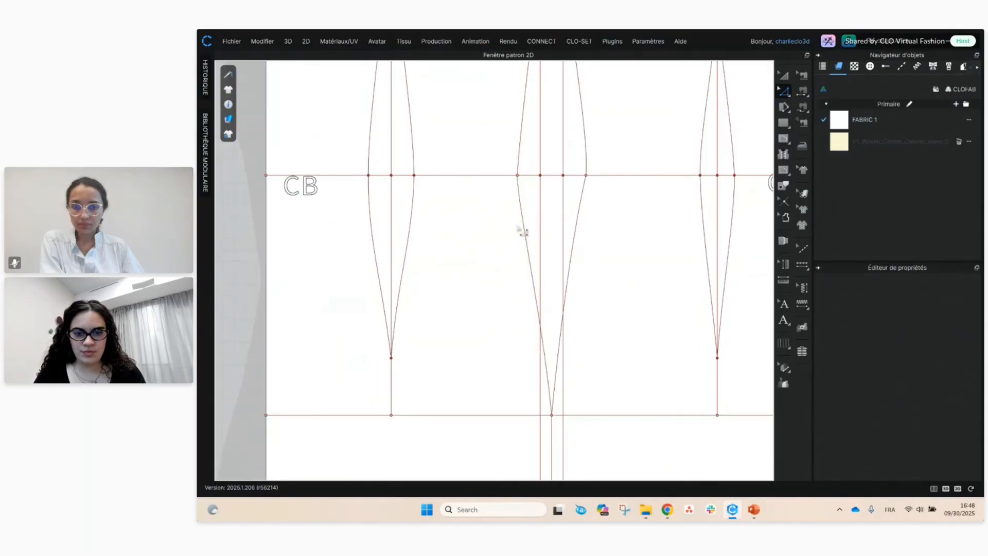
- Adjust the front side seam's curve handles below and above the waist point to smooth the transition at the waistline
left_click(570, 261)
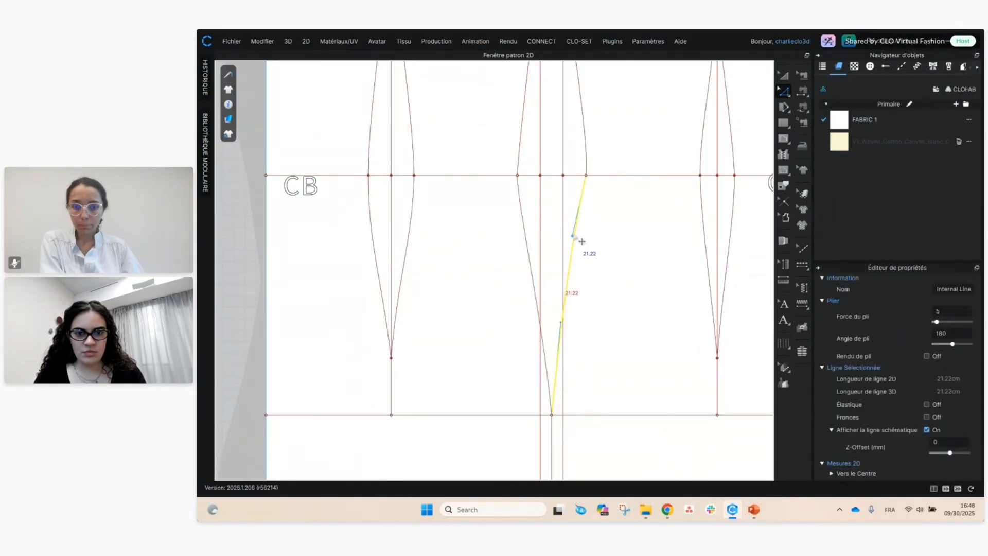
left_click_drag(573, 236, 586, 206)
left_click(612, 175)
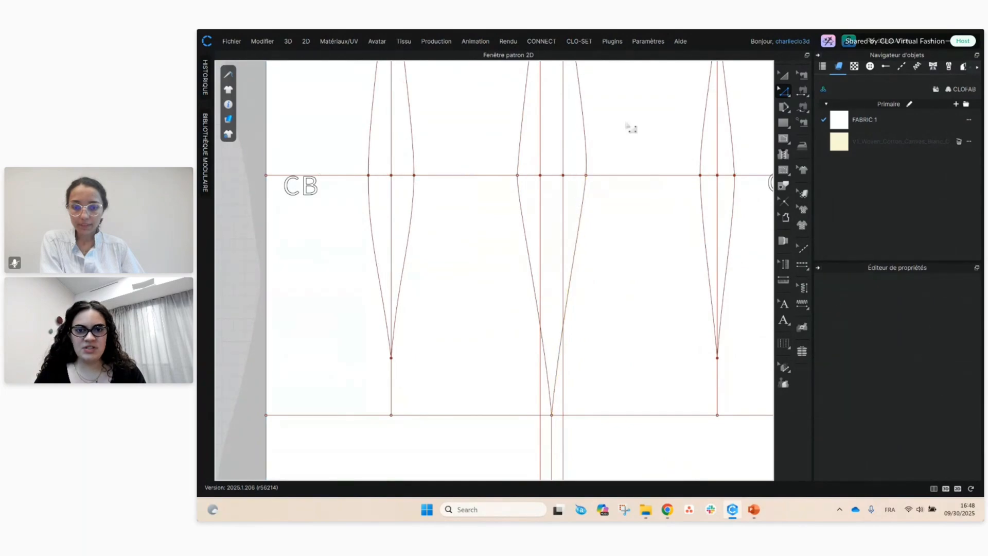
middle_click_drag(590, 154, 599, 251)
scroll(599, 251, "up", 2)
left_click(596, 260)
left_click(602, 271)
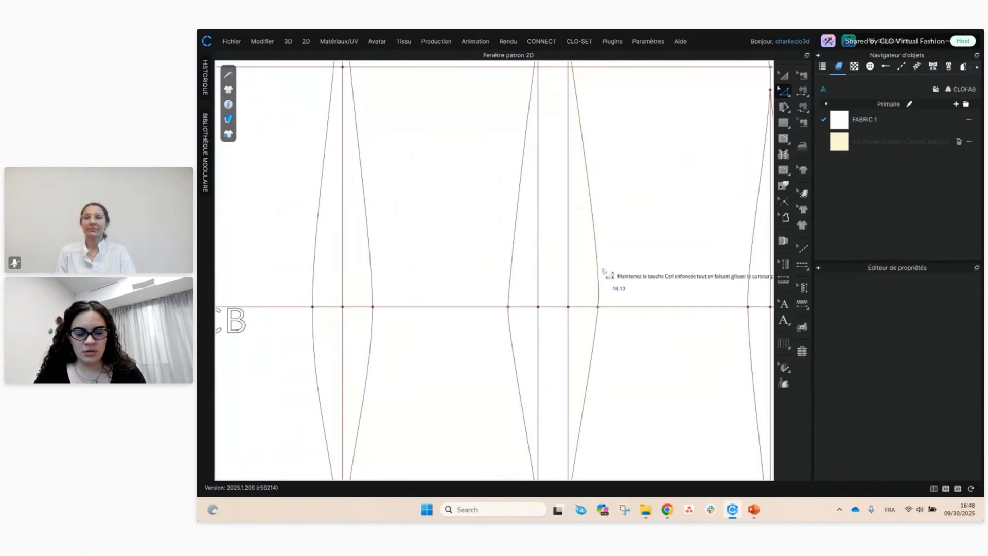
left_click(600, 270)
left_click_drag(602, 269, 600, 270)
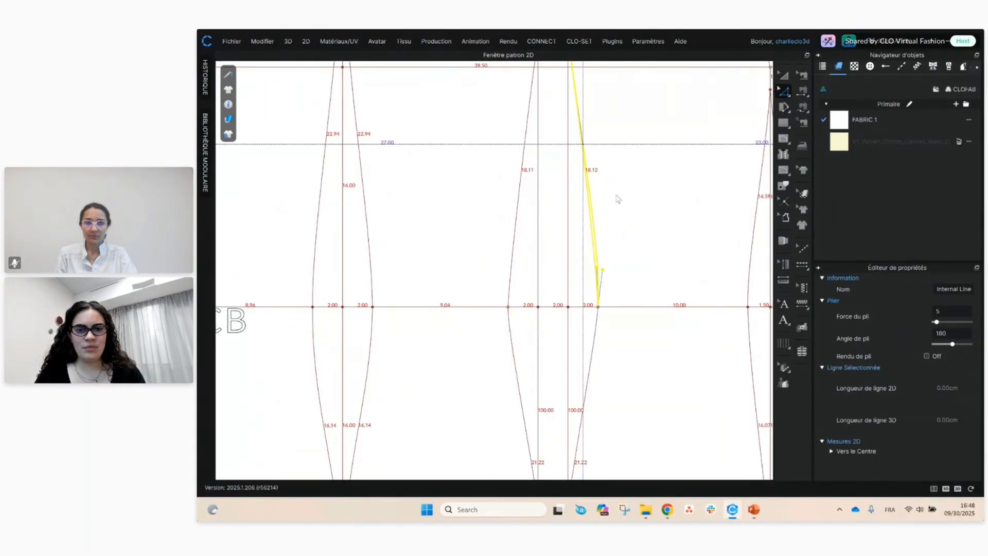
- Move the front side seam's lower curve handle vertically above the hip point to blend the curve into the centre line
middle_click_drag(607, 186, 616, 254)
left_click(646, 328)
middle_click_drag(646, 397, 633, 239)
middle_click_drag(621, 277, 637, 138)
left_click(589, 226)
left_click_drag(576, 273, 564, 305)
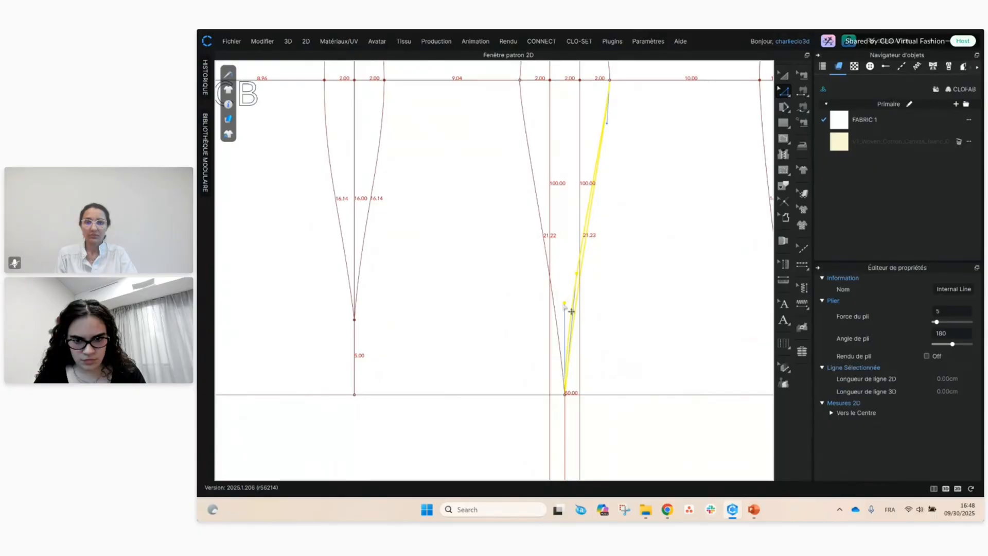
left_click(620, 248)
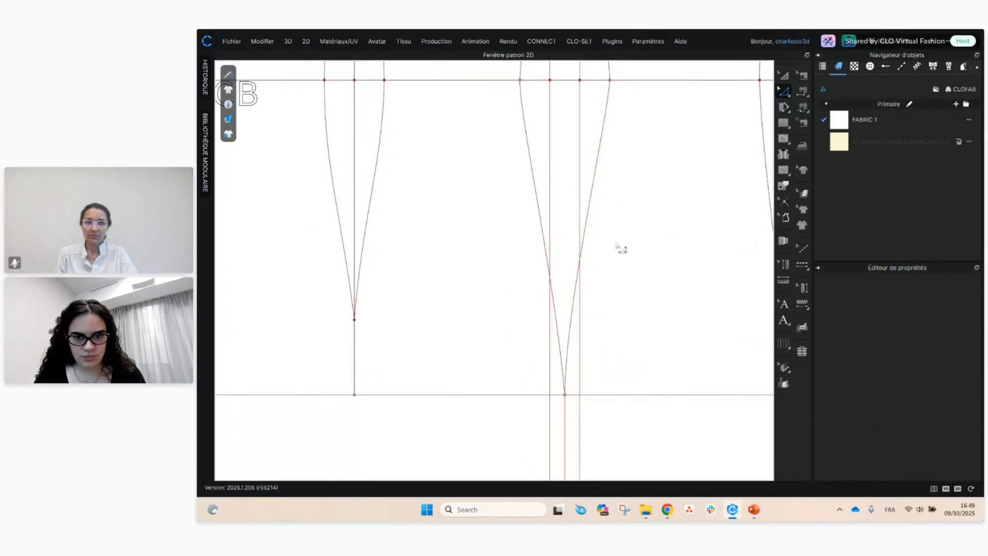
- Move the back side seam's lower curve handle vertically above the hip point to match the front curve
left_click(558, 301)
left_click(555, 281)
left_click(553, 291)
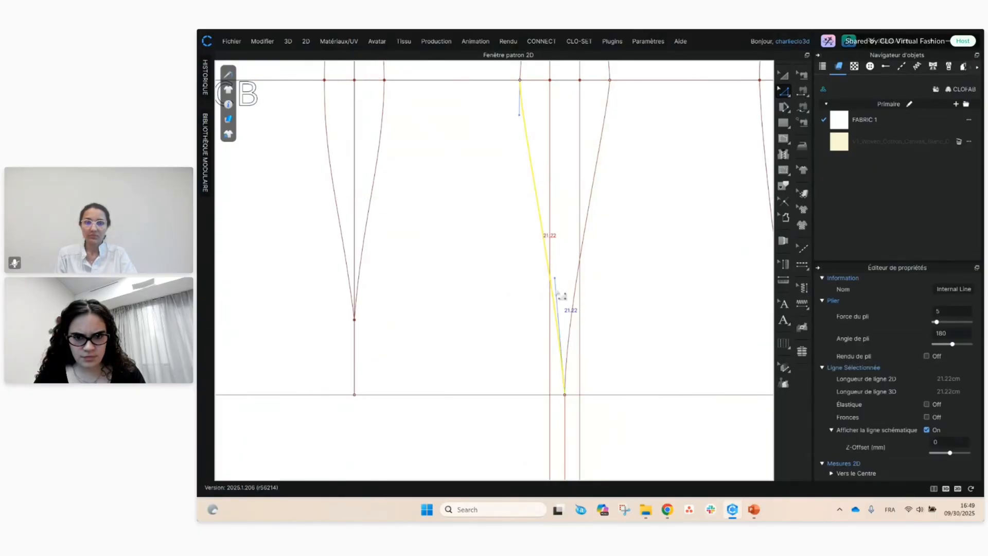
mouse_move(555, 278)
left_mouse_down()
mouse_move(566, 274)
mouse_move(574, 288)
mouse_move(563, 285)
left_mouse_up()
left_click(605, 267)
scroll(608, 282, "down", 3)
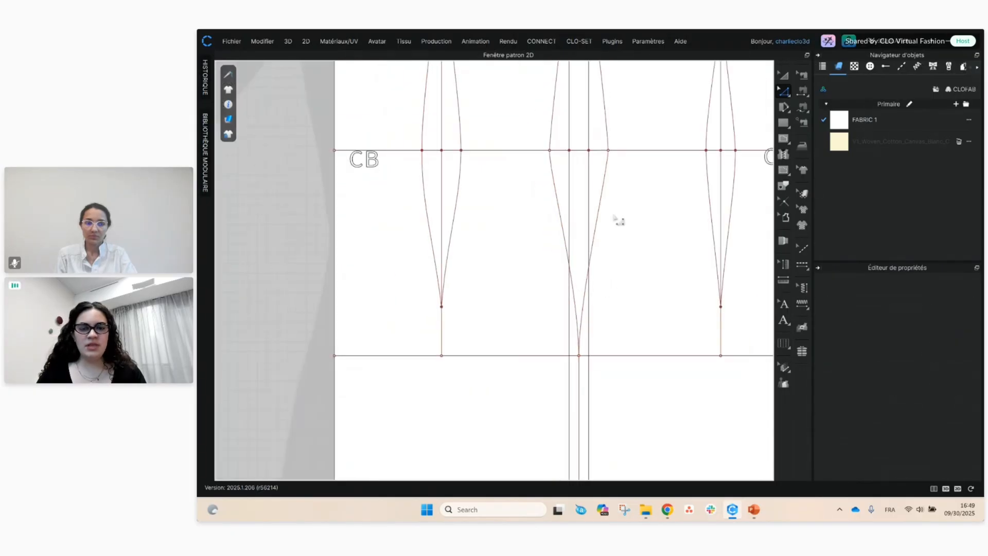
middle_click_drag(615, 203, 632, 351)
scroll(631, 350, "down", 6)
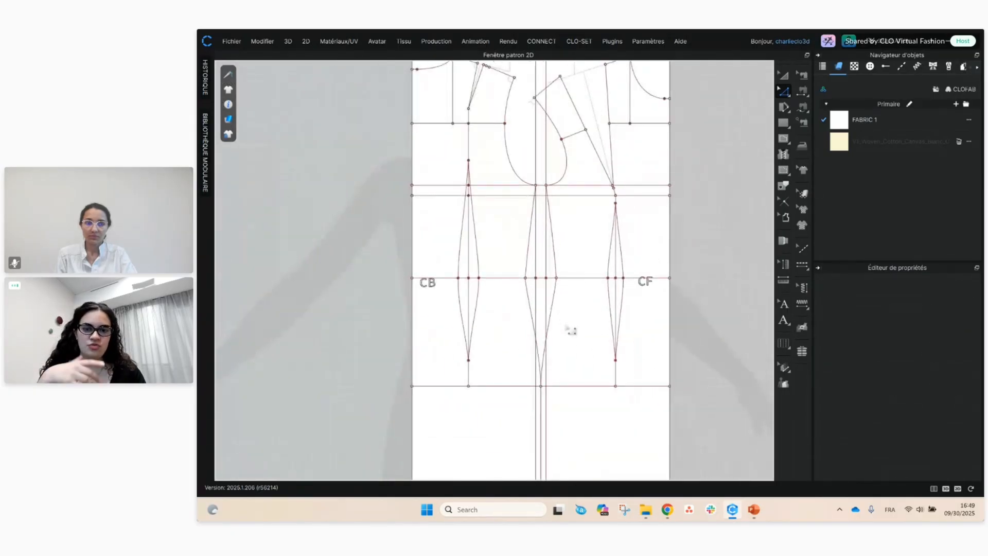
scroll(572, 283, "up", 2)
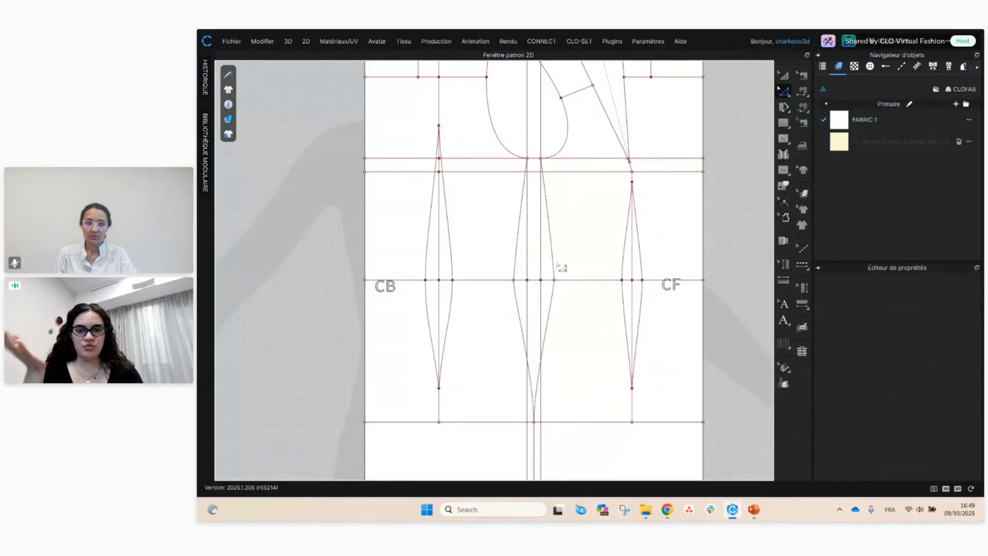
- Measure the front and back side seams from underarm to hip to compare their total lengths
left_click(555, 255)
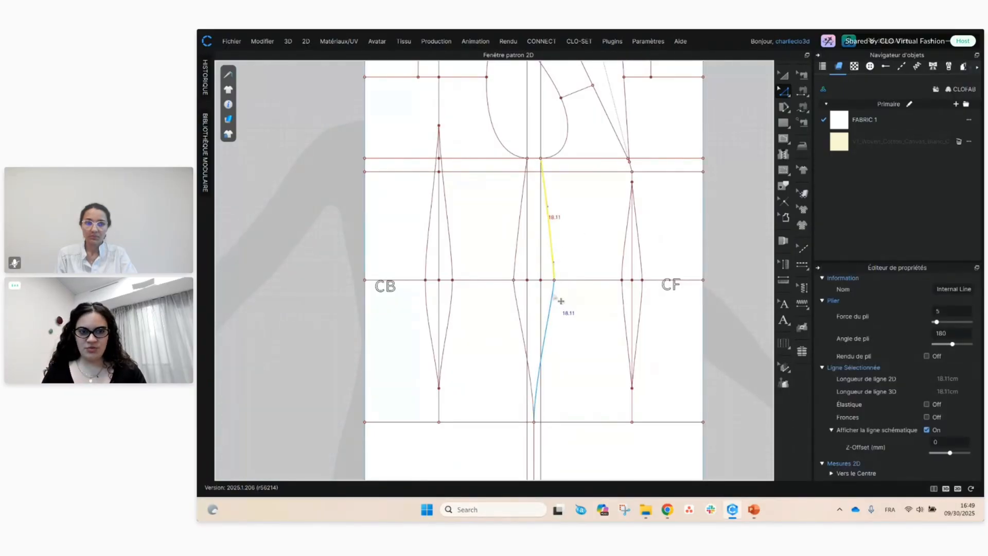
left_click(561, 301, "shift")
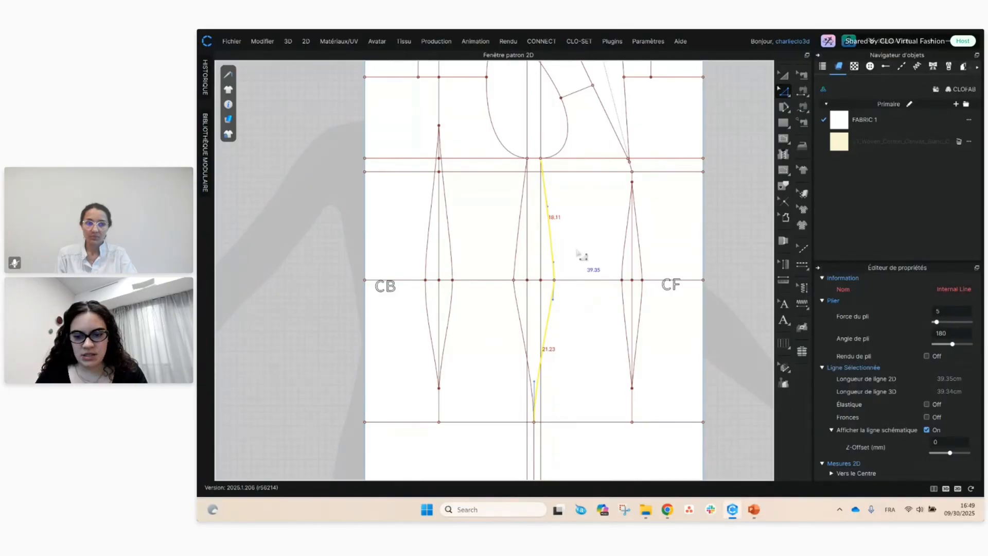
left_click(518, 241)
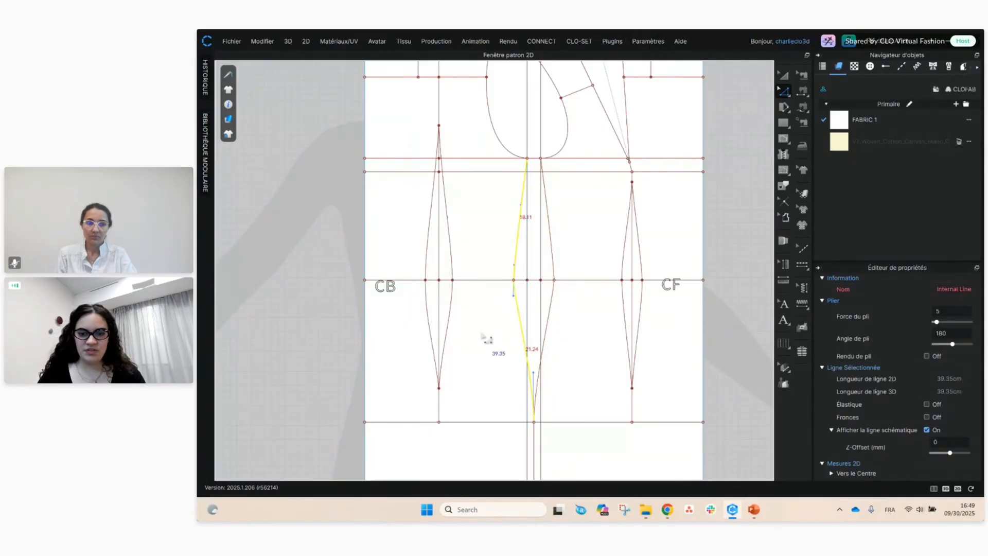
left_click_drag(474, 325, 500, 354)
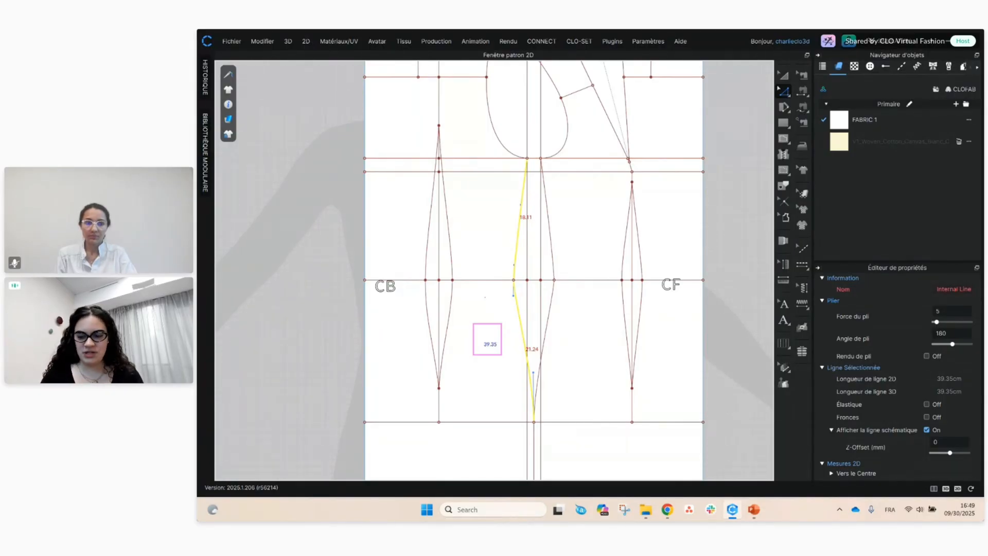
left_click_drag(500, 354, 500, 355)
left_click(561, 323)
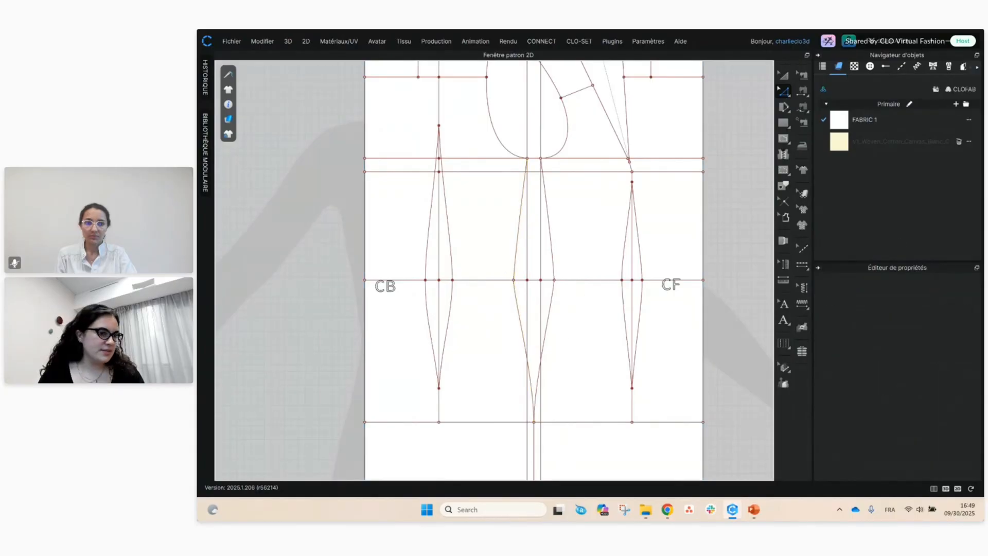
key("alt+Tab")
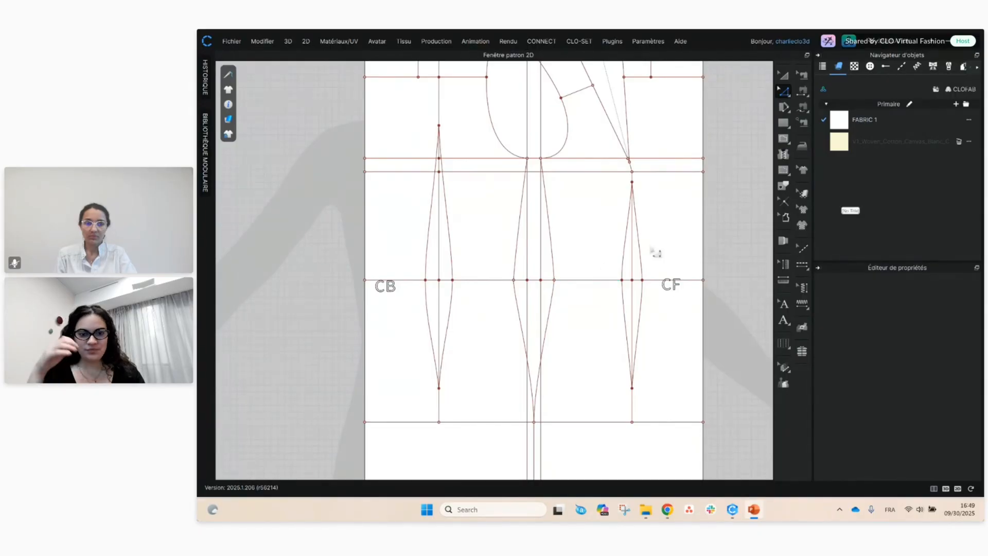
- Split the internal point at the upper tip of the back waist dart
scroll(692, 307, "down", 5)
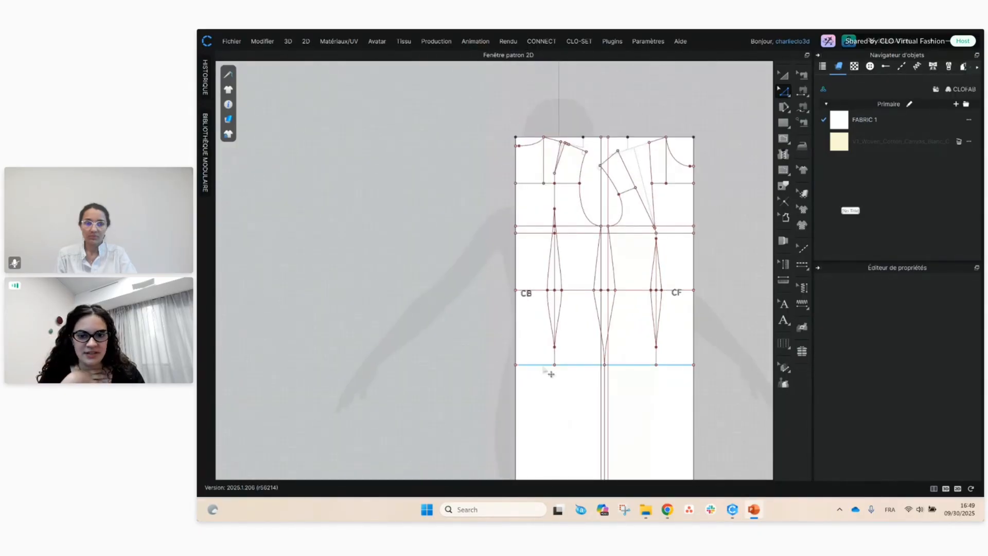
middle_click_drag(551, 374, 458, 328)
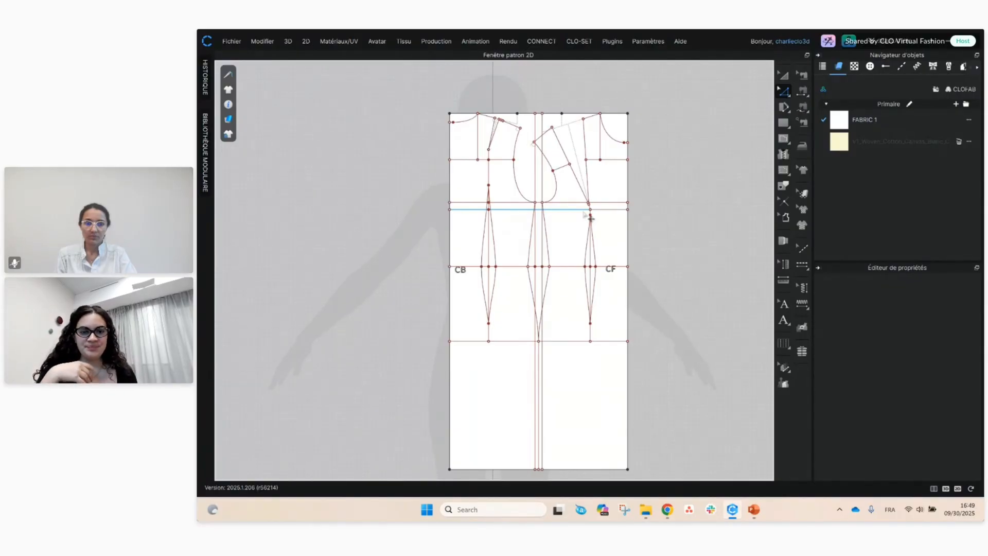
scroll(484, 191, "up", 4)
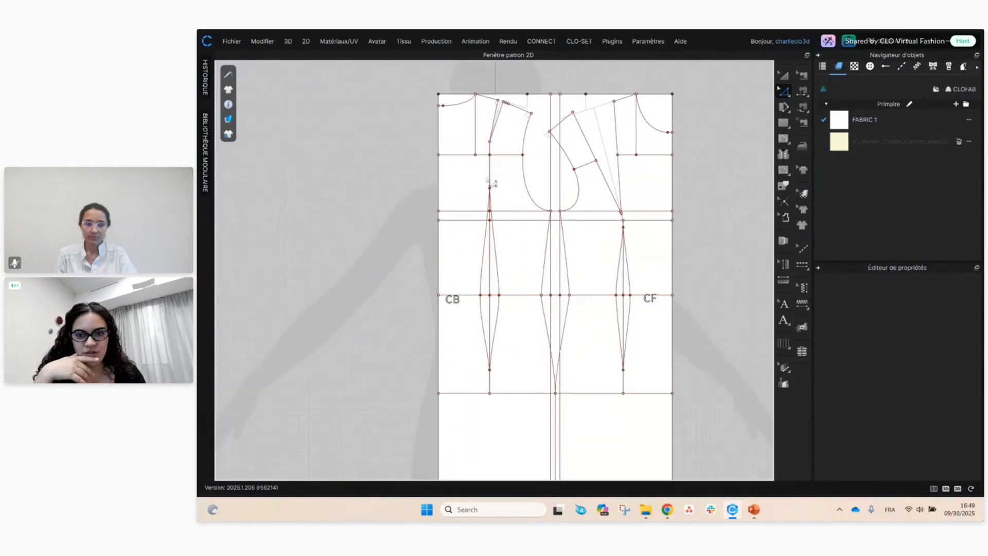
left_click(484, 177)
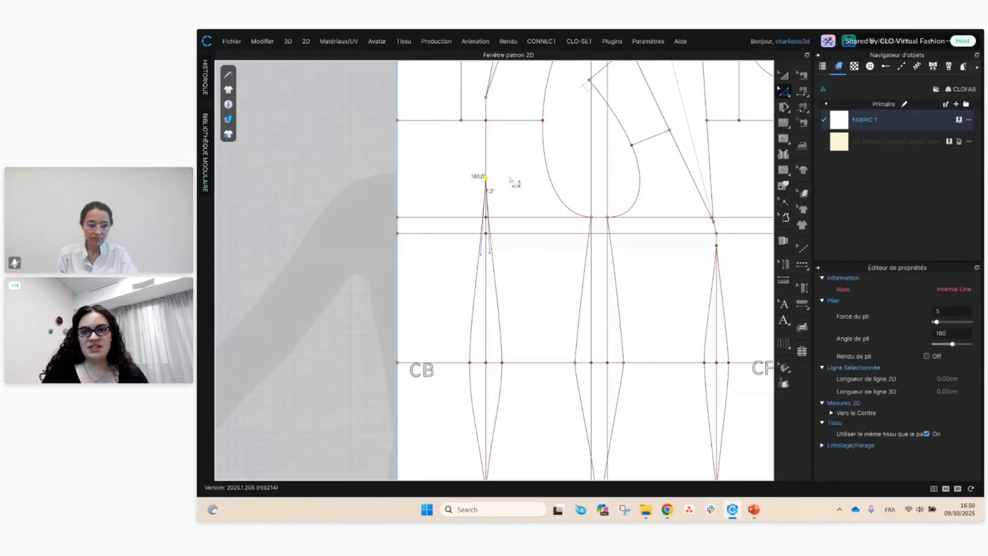
left_click(509, 169)
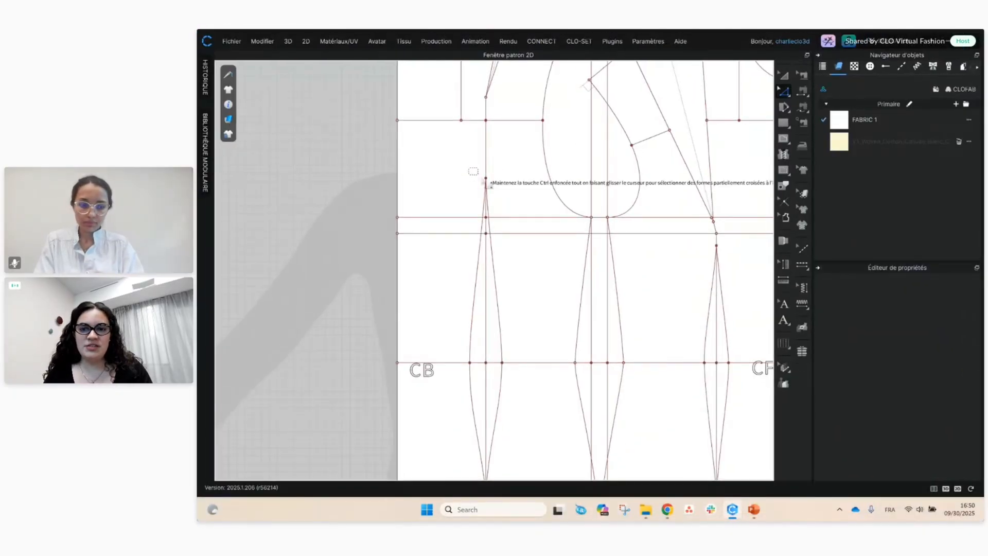
left_click(478, 200)
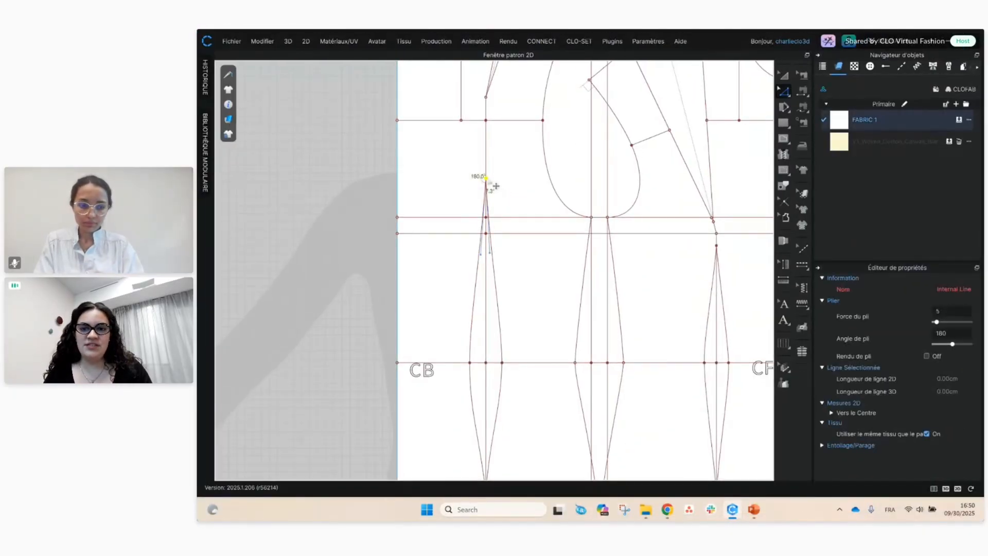
right_click(478, 201)
left_click(552, 241)
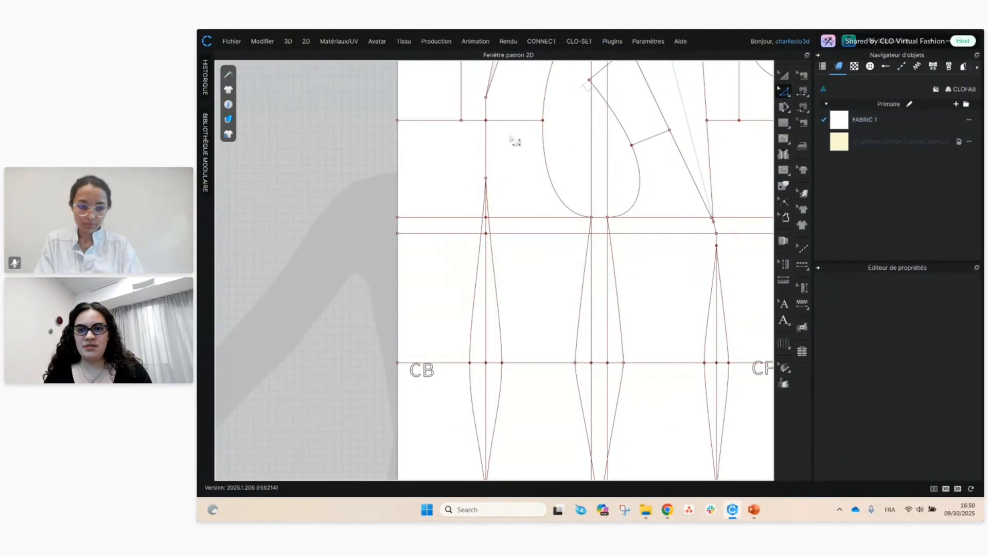
- Split the internal points where the back dart's centre line meets the across-back, underarm and bust lines, plus the back armhole point and back dart waist points
middle_click_drag(509, 161, 520, 235)
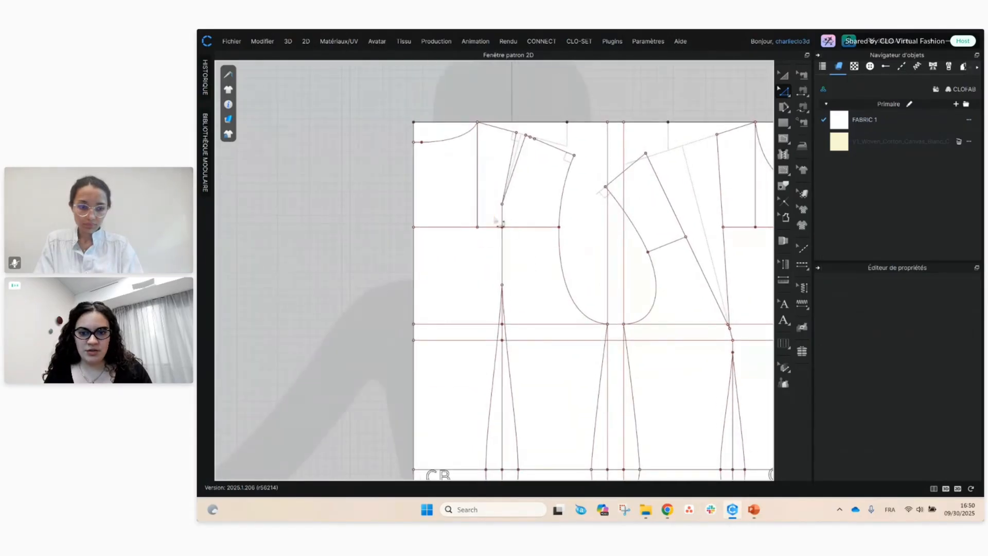
left_click(501, 226)
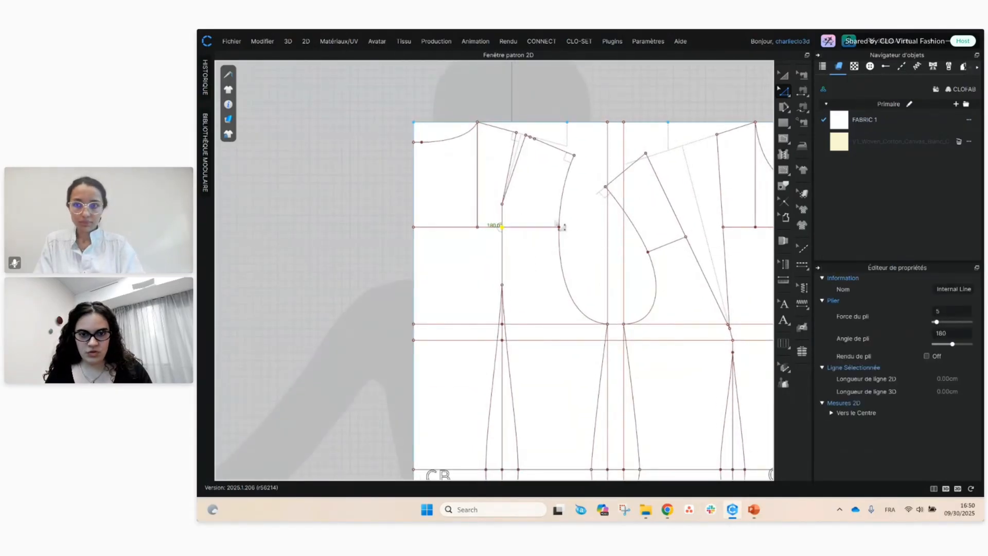
left_click(559, 226, "shift")
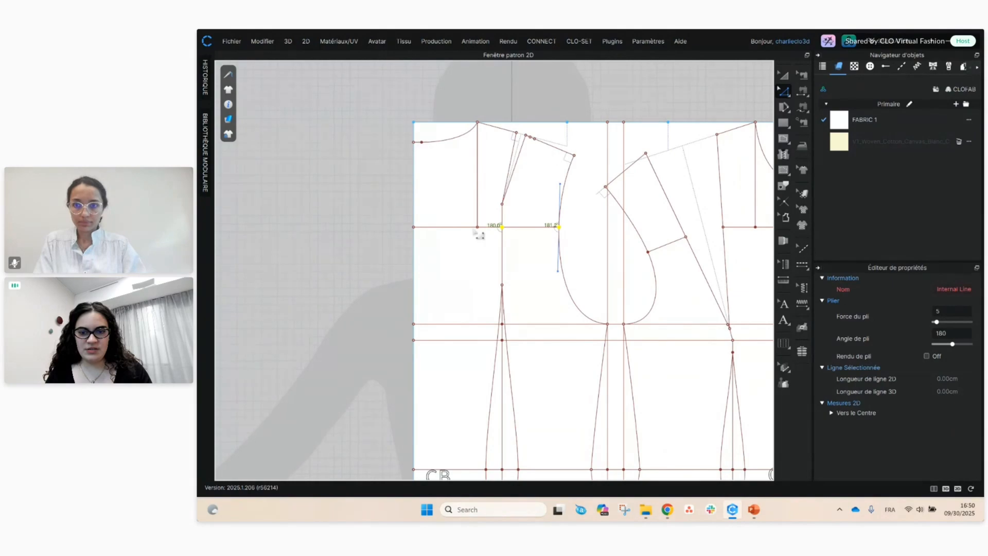
middle_click_drag(505, 307, 511, 249)
left_click(501, 224, "shift")
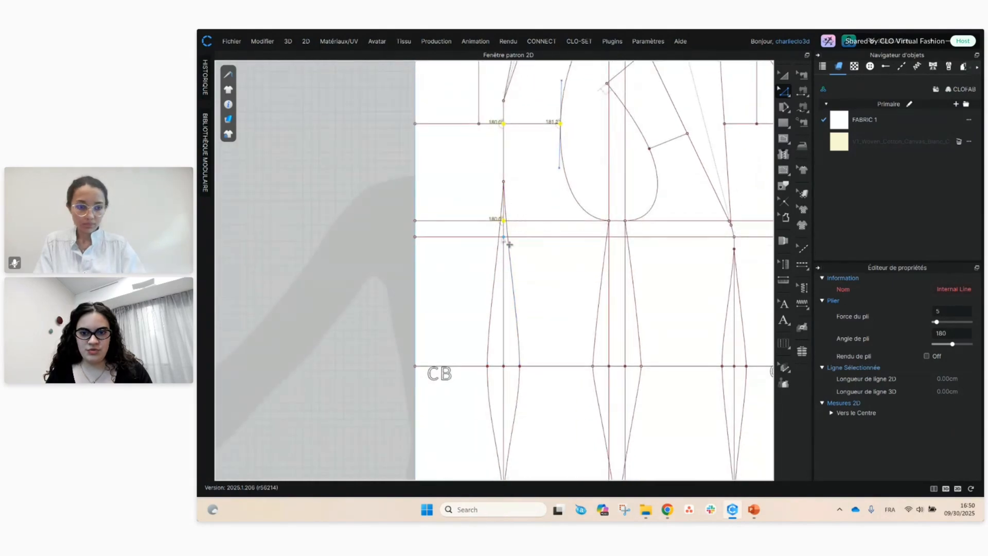
left_click(493, 237, "shift")
middle_click_drag(551, 368, 536, 276)
left_click_drag(464, 262, 533, 285)
right_click(532, 283)
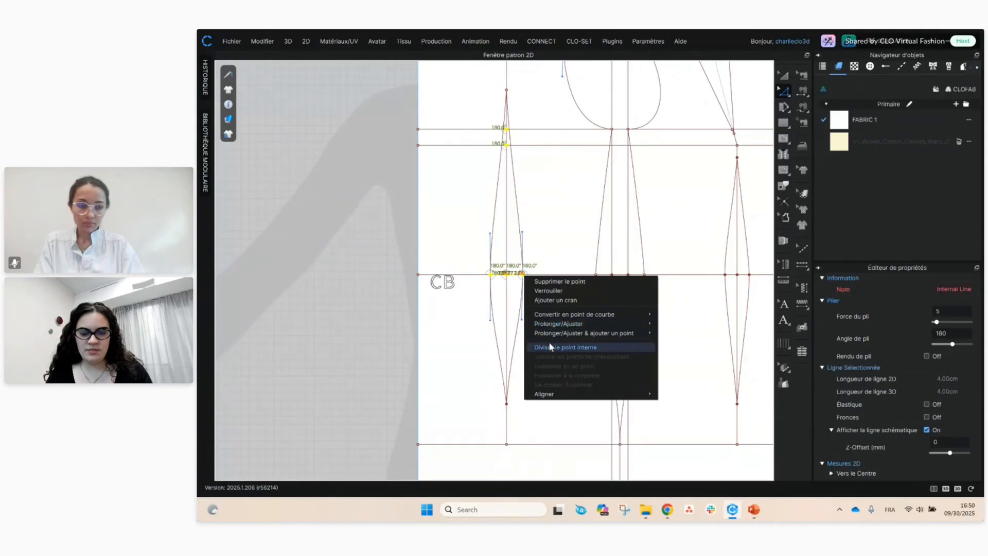
left_click(549, 346)
- Split the four internal points where the side seams and their vertical guide lines cross the waistline
middle_click_drag(565, 373, 514, 327)
left_click_drag(515, 215, 602, 234)
right_click(594, 230)
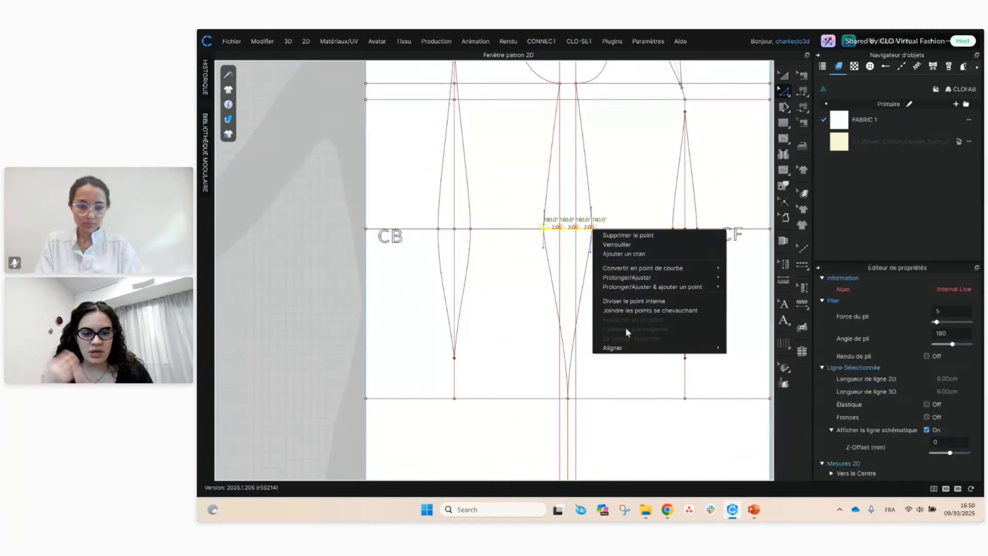
left_click(649, 308)
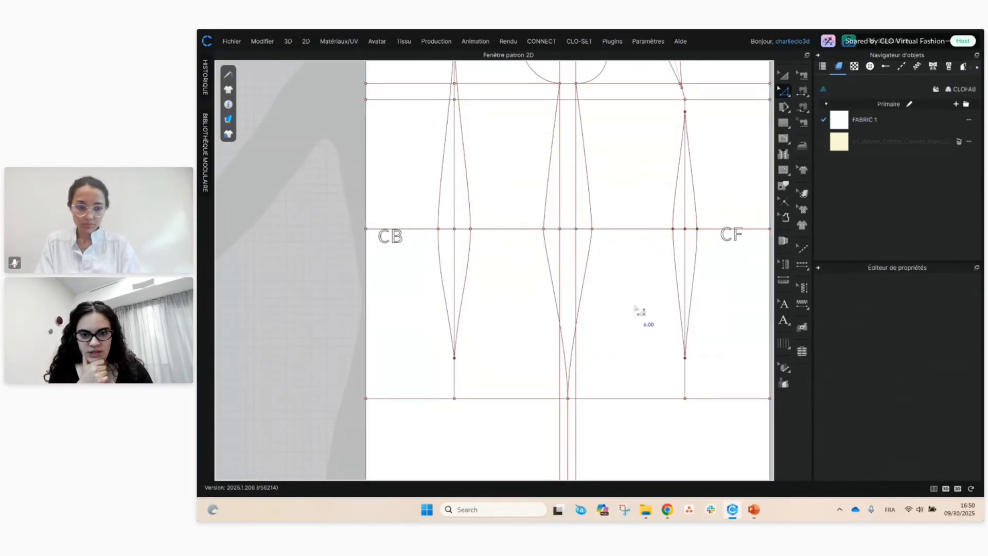
- Merge the overlapping points at the front waist dart's waistline and upper tip
left_click(454, 356)
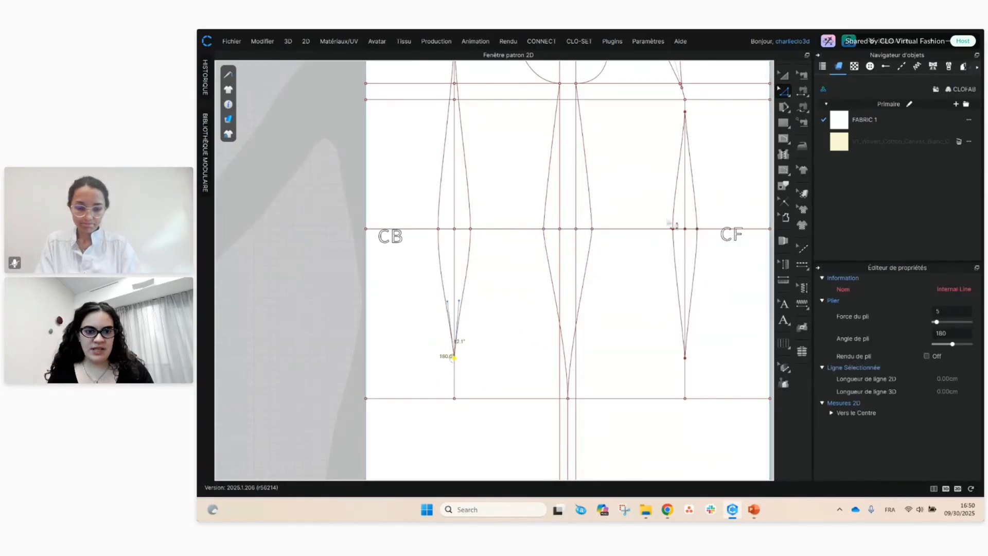
left_click_drag(667, 219, 719, 246, "shift")
right_click(698, 230)
left_click(733, 282)
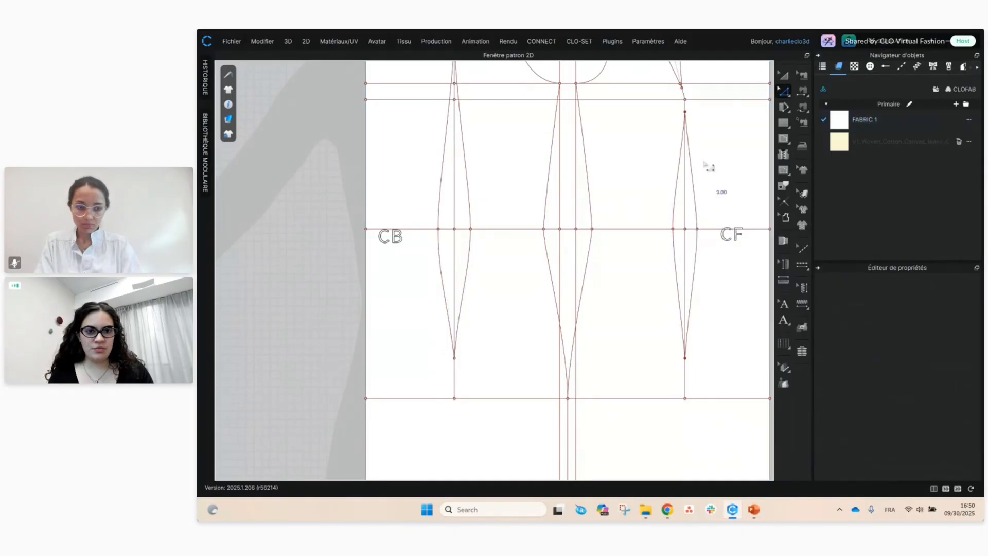
middle_click_drag(707, 165, 635, 342)
scroll(635, 342, "up", 2)
left_click(615, 291)
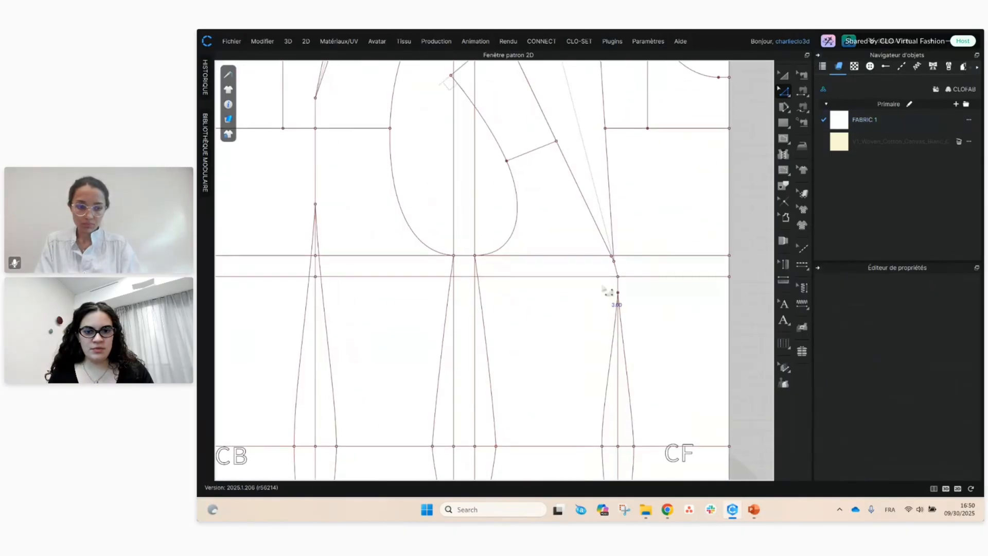
right_click(624, 298)
left_click(669, 355)
- Merge the overlapping points where the front neck's vertical guide meets the across-chest line
middle_click_drag(651, 180, 662, 278)
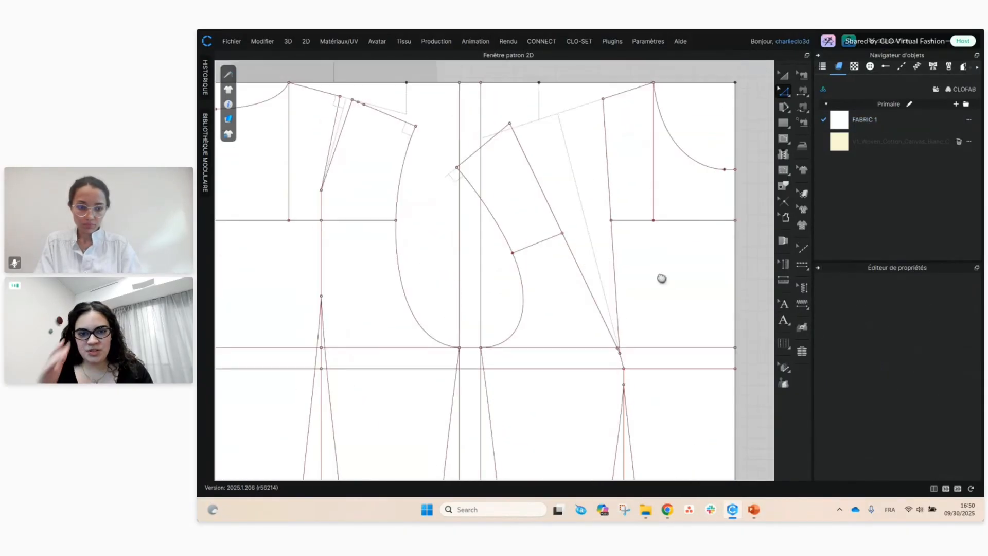
left_click(655, 207)
left_click(674, 237, "shift")
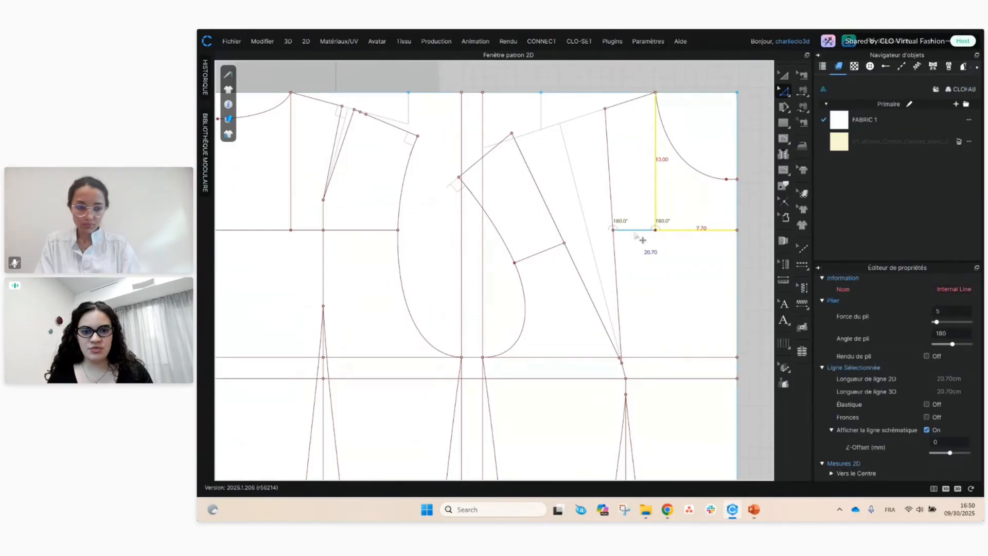
left_click(669, 243)
left_click(655, 230)
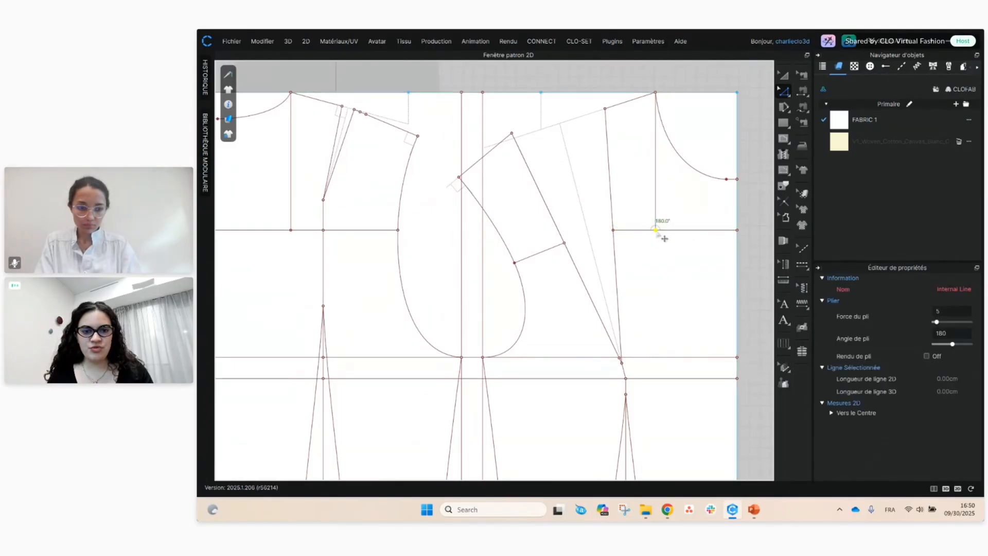
right_click(654, 230)
left_click(694, 311)
- Convert the front across-chest line, the neck's vertical guide and the short line at the front armhole to base lines
left_click(672, 230)
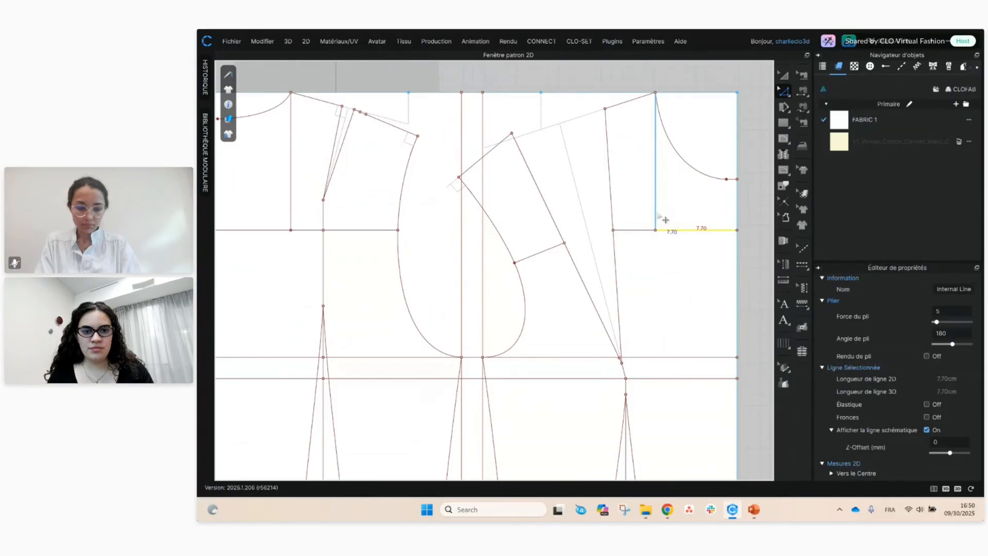
right_click(535, 254)
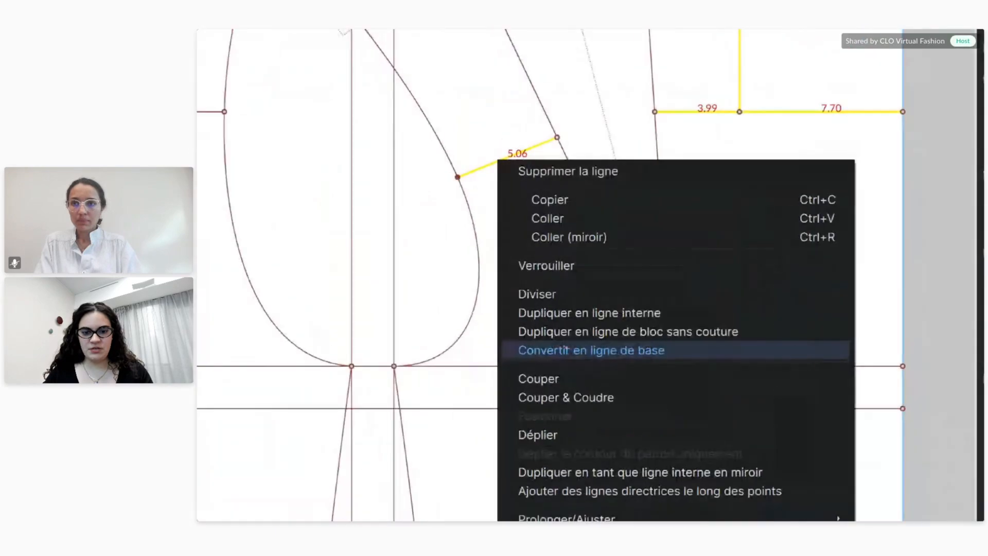
left_click_drag(679, 367, 681, 366, "ctrl")
key("Escape")
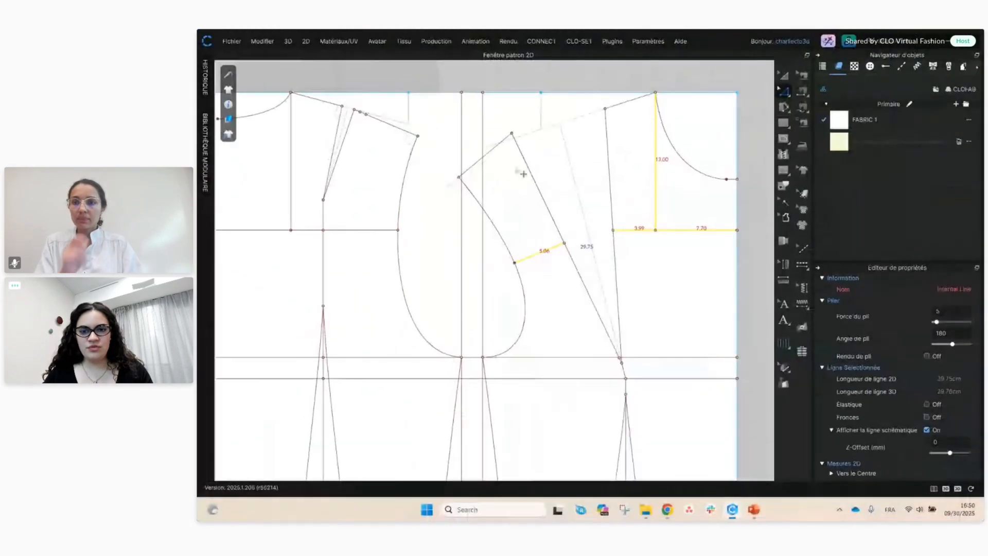
right_click(554, 250)
left_click(607, 344)
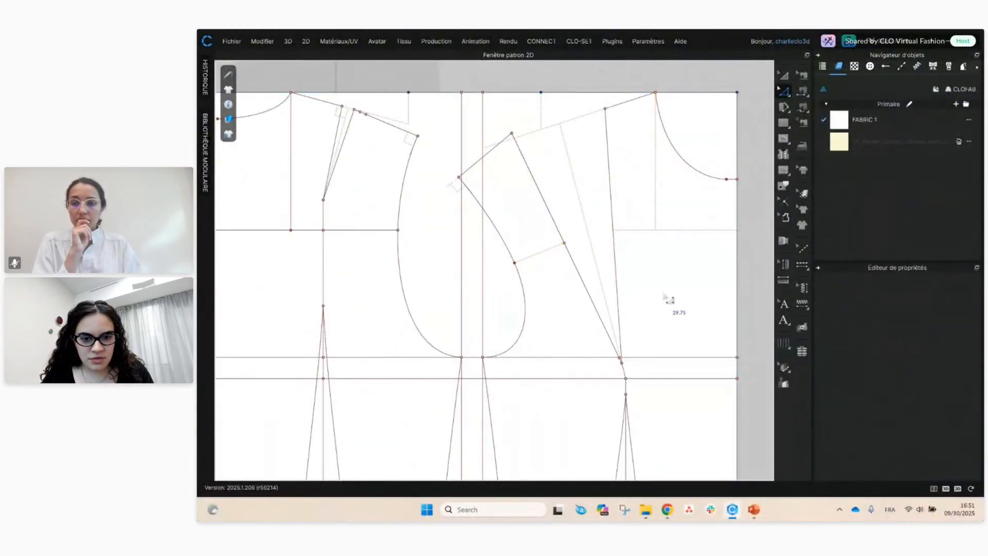
- Convert the two horizontal lines below the armholes and the short segments above the front dart to base lines
middle_click_drag(640, 386, 675, 208)
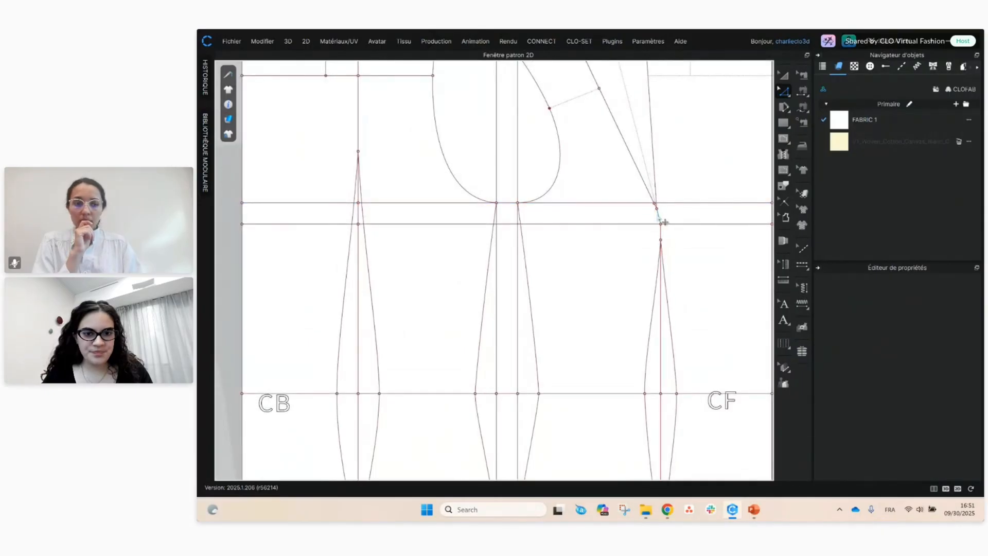
left_click(664, 222)
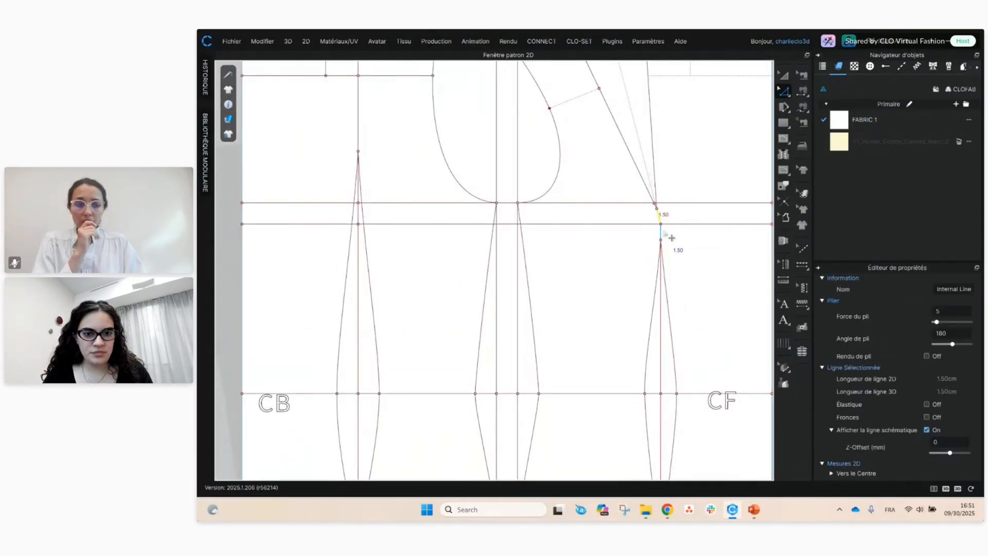
left_click(620, 224)
right_click(615, 223)
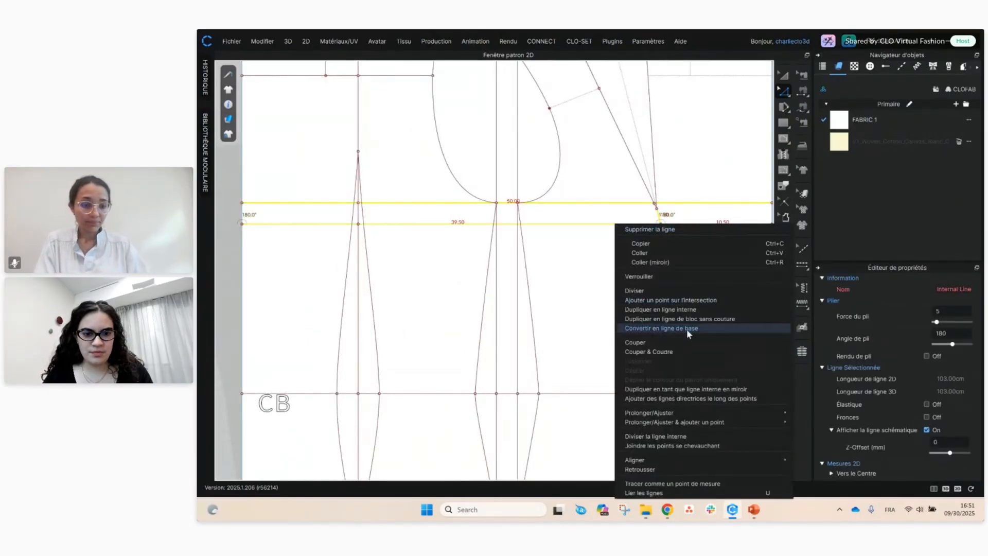
left_click(686, 329)
left_click(585, 258)
- Convert the two vertical construction lines running down between the front and back armholes to base lines
scroll(450, 247, "up", 3)
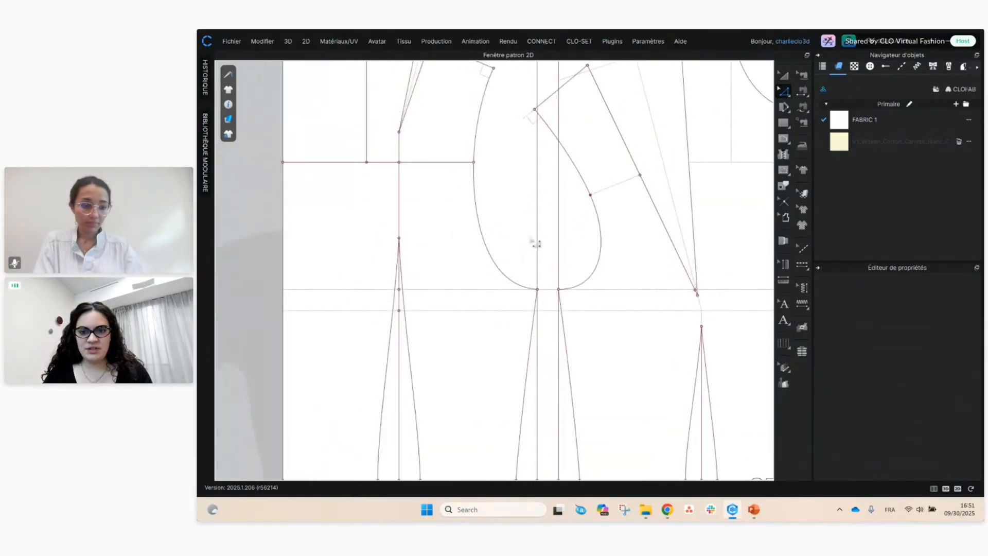
left_click(537, 246)
right_click(557, 255)
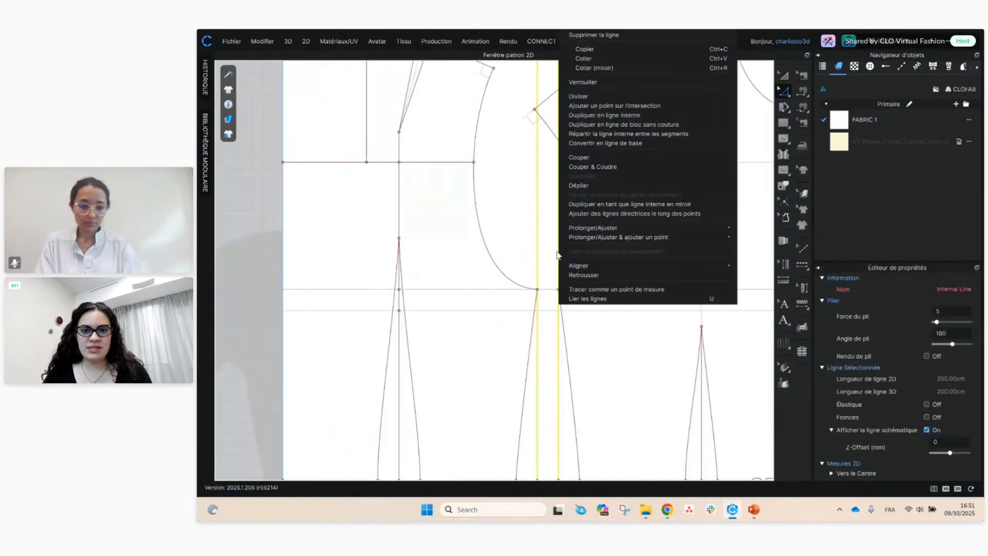
left_click(663, 142)
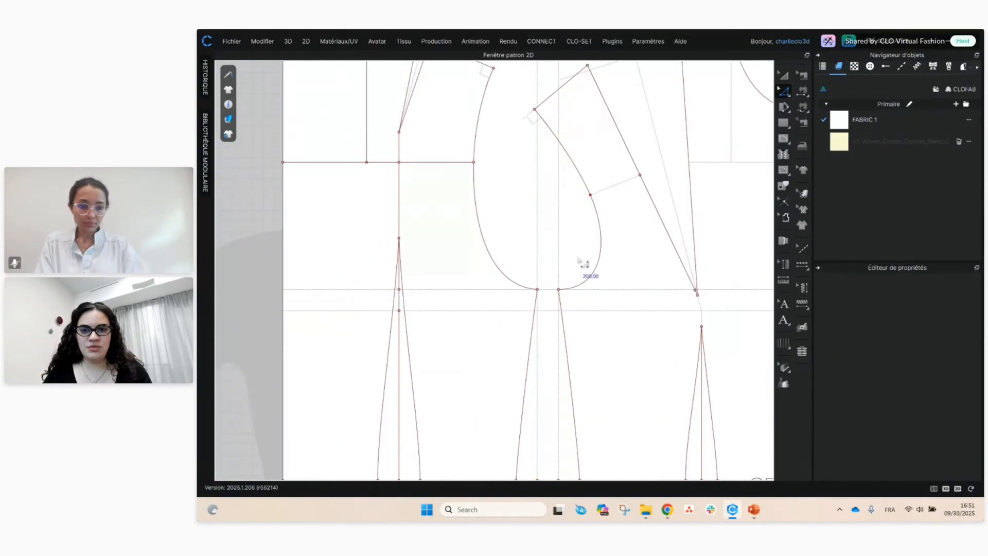
scroll(578, 260, "down", 3)
scroll(532, 225, "up", 1)
- Convert the back's across-back line, neck vertical, dart centre line and waistline segments up to the side dart to base lines
left_click(505, 217)
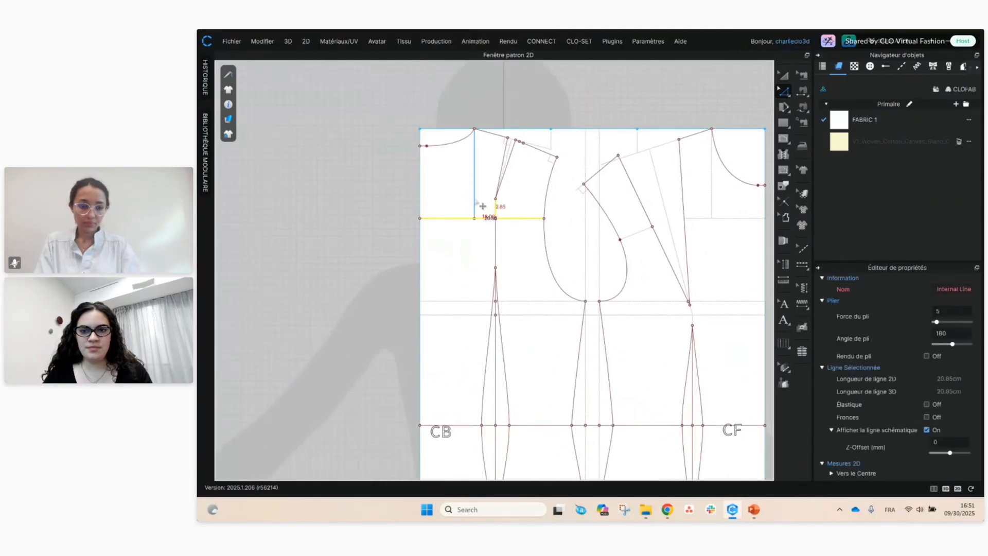
left_click(475, 198, "shift")
left_click(496, 244, "shift")
scroll(520, 364, "up", 2)
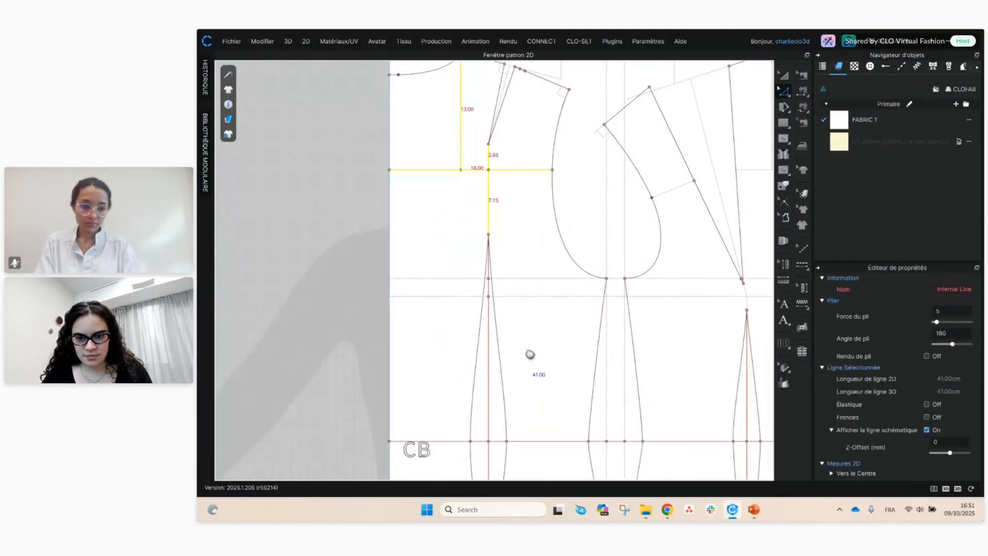
middle_click_drag(530, 355, 553, 226)
left_click(513, 242, "shift")
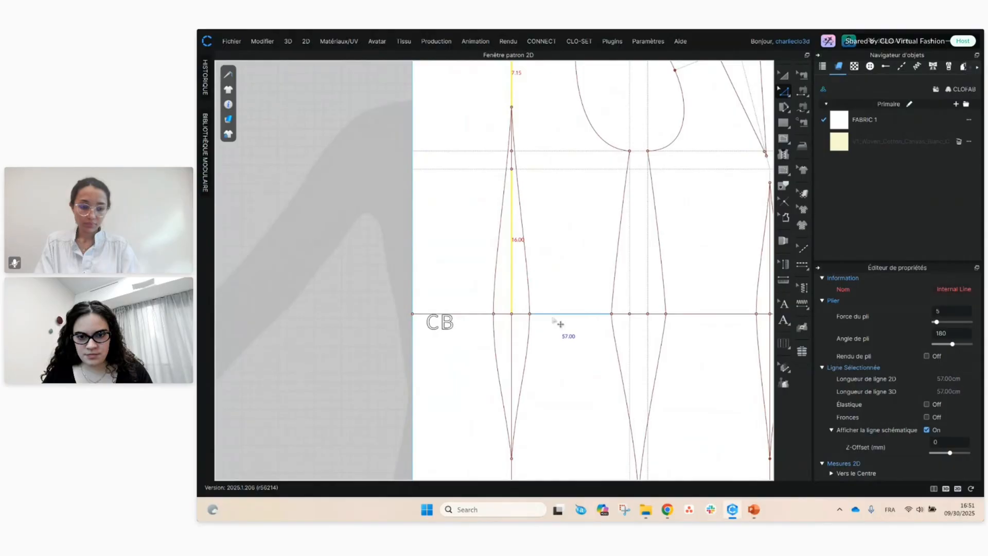
left_click(536, 314, "shift")
left_click(526, 314, "shift")
left_click(502, 315, "shift")
left_click(492, 315, "shift")
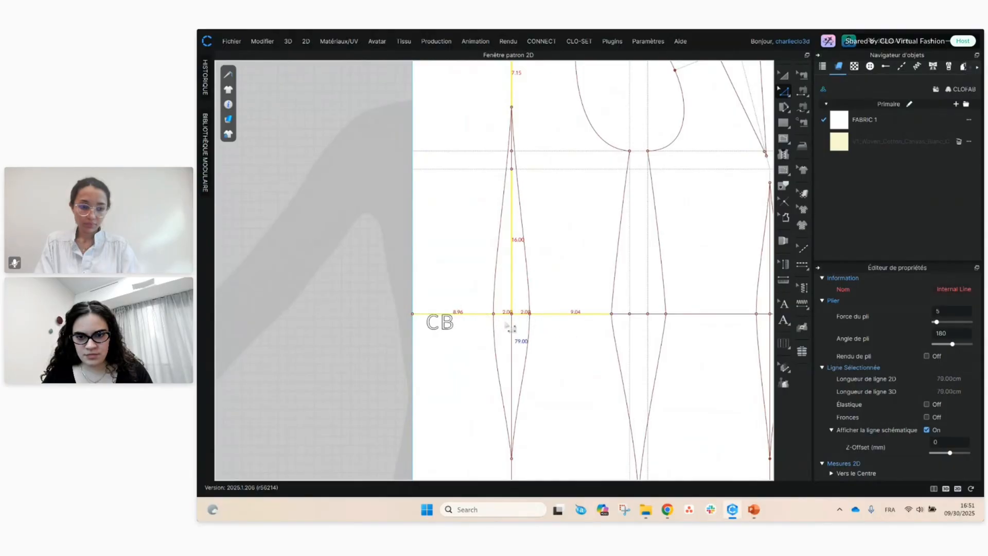
left_click(512, 334, "shift")
right_click(514, 327)
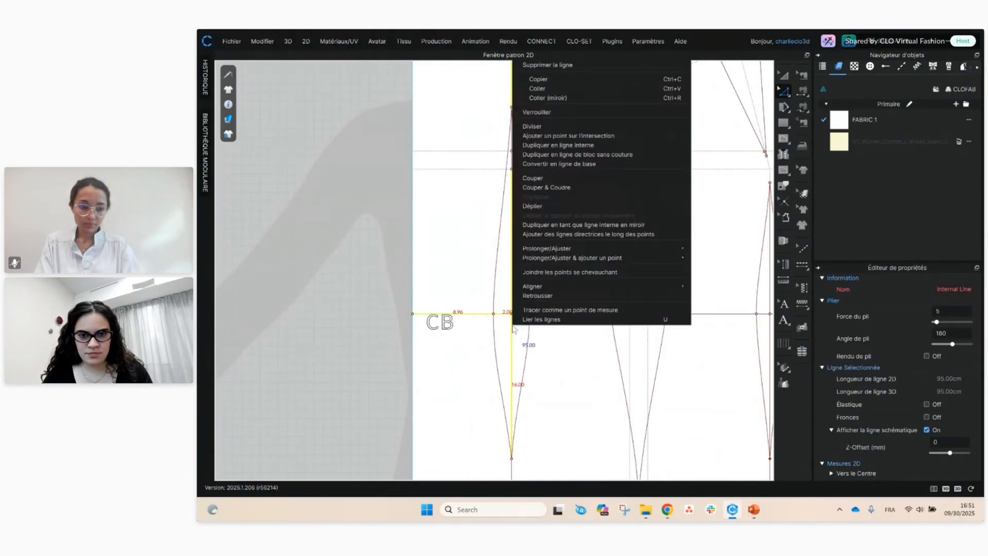
left_click(597, 164)
- Convert the waistline segments inside the side dart and between the side and front darts to base lines
left_click(655, 315)
left_click(640, 315, "shift")
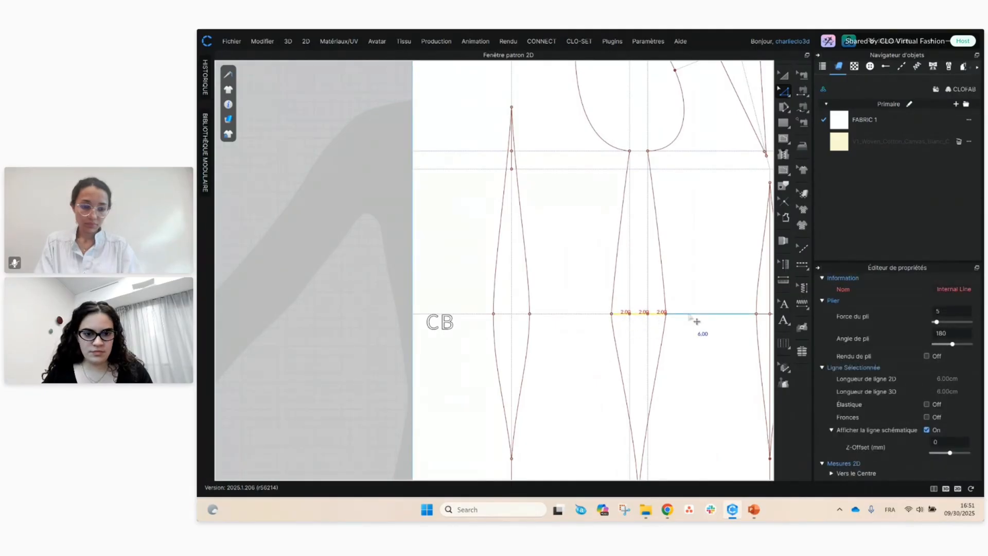
right_click(690, 314)
left_click(761, 155)
- Try to convert the front dart's centre line, the nearby waist segments and the full hip line together to base lines
middle_click_drag(652, 320, 511, 318)
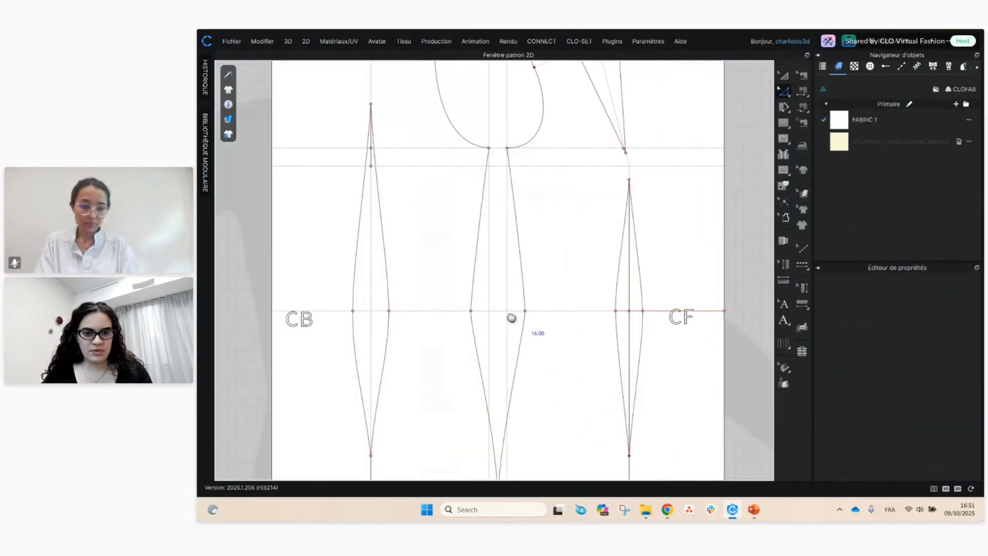
left_click(625, 311)
left_click(589, 299, "shift")
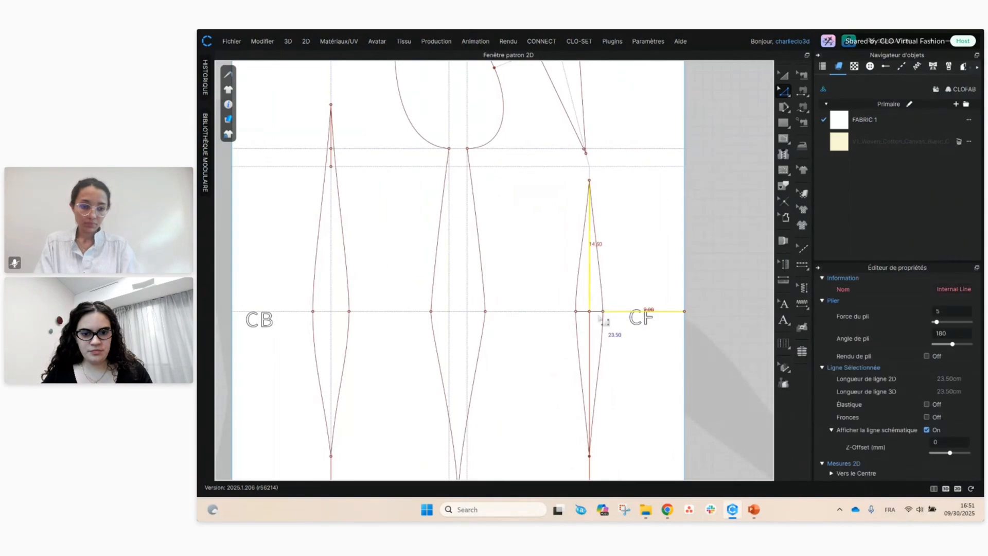
left_click(585, 311, "shift")
left_click(586, 317, "shift")
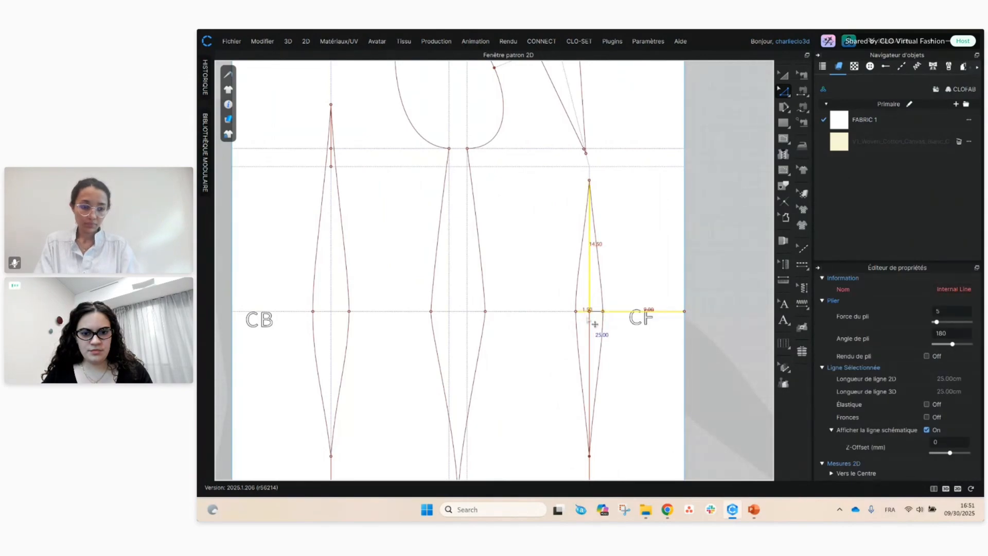
left_click(589, 324, "shift")
middle_click_drag(591, 396, 645, 169)
scroll(649, 166, "down", 1)
scroll(607, 253, "up", 2)
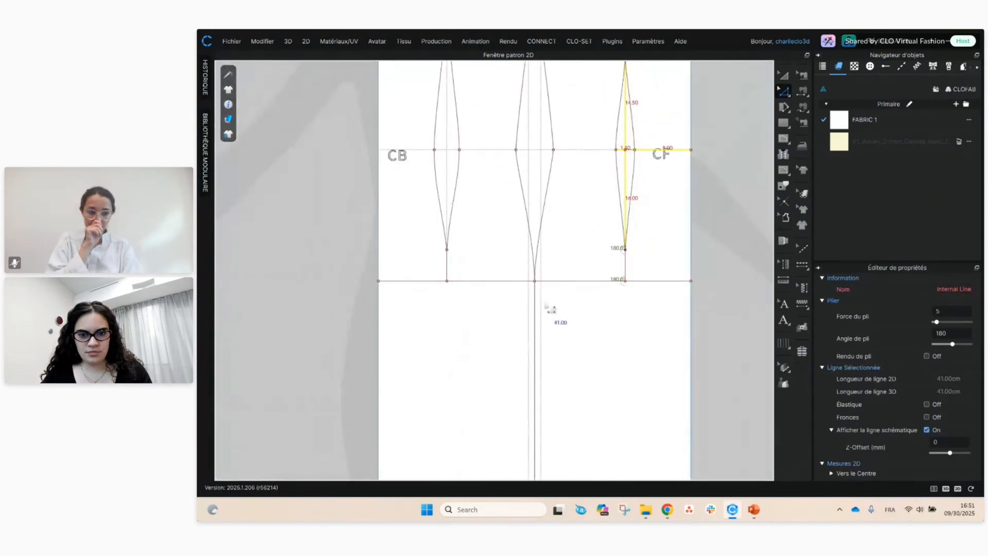
left_click(560, 280, "shift")
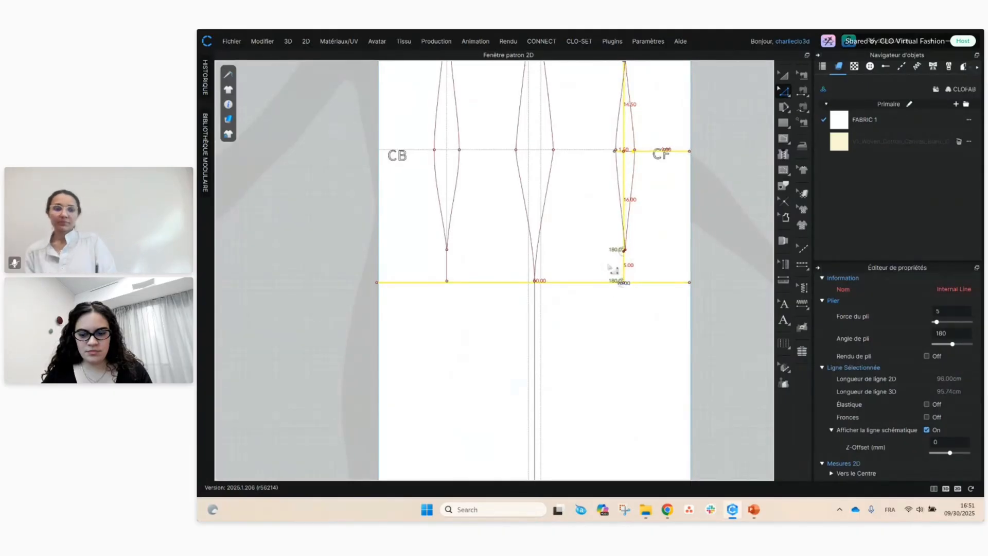
right_click(624, 267)
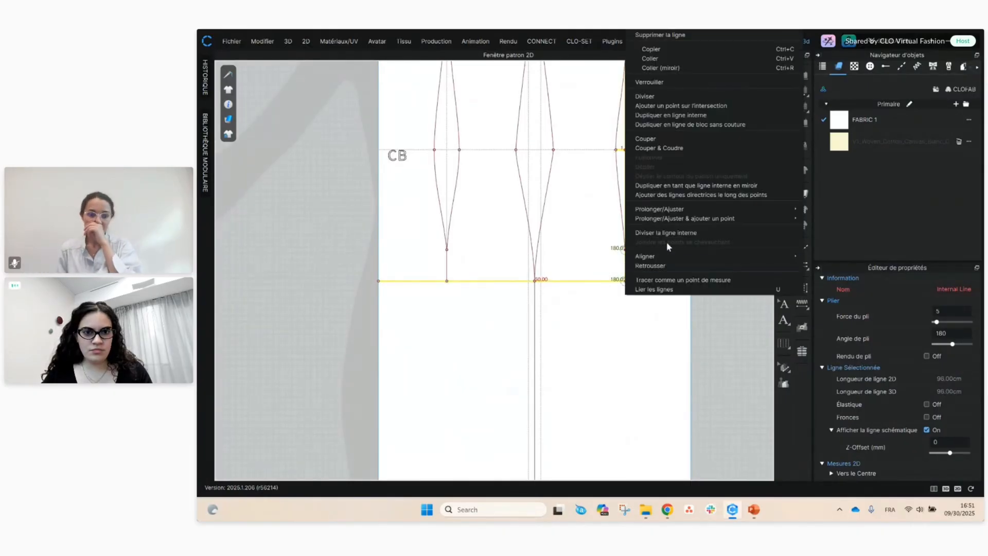
left_click(580, 293)
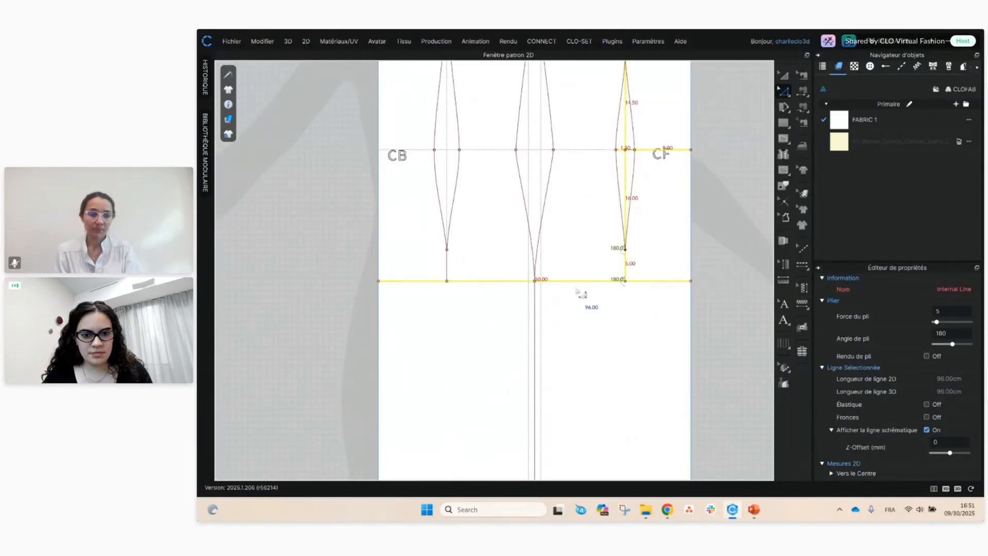
- Divide the internal line between the front dart's lower tip and the hip line
left_click(627, 265)
right_click(622, 271)
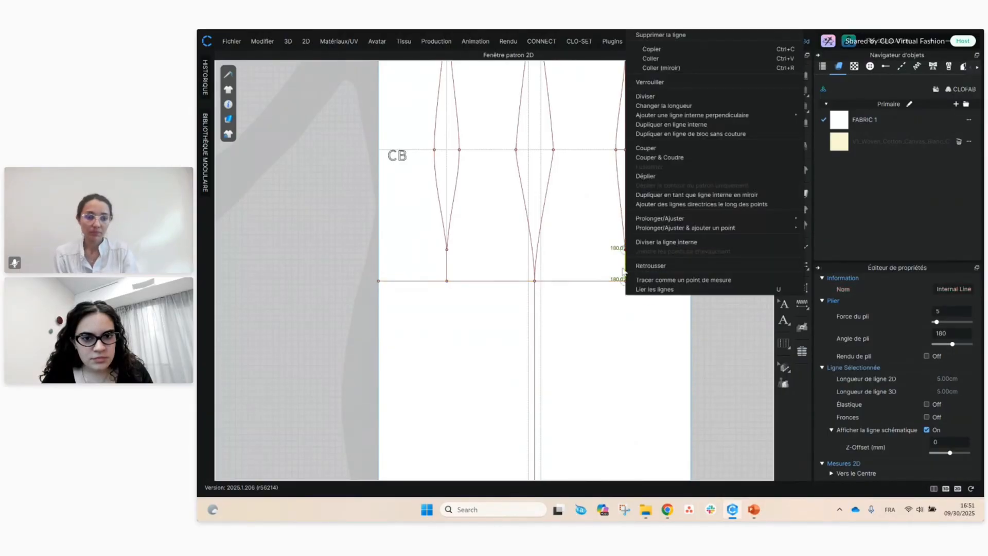
left_click(649, 242)
left_click(628, 180)
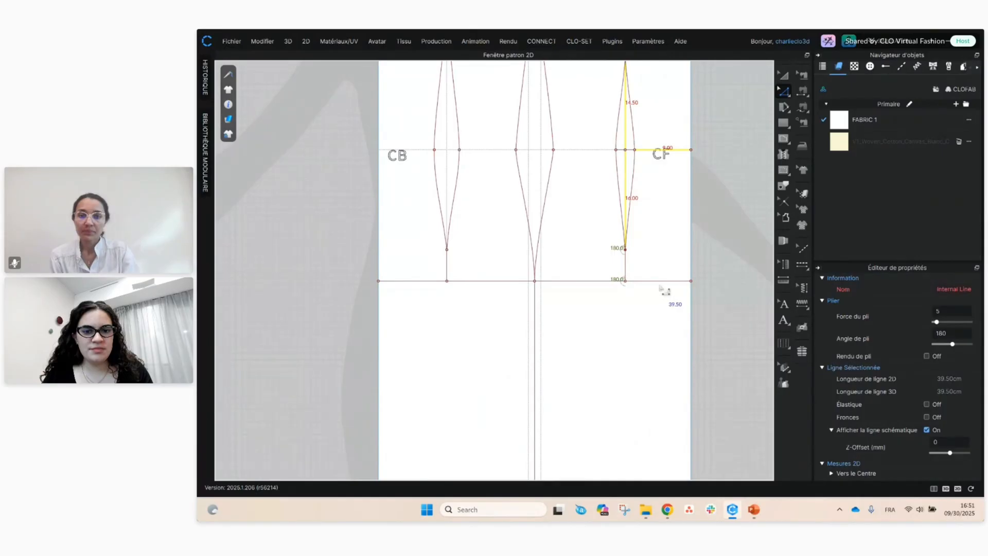
left_click(666, 282)
right_click(666, 280)
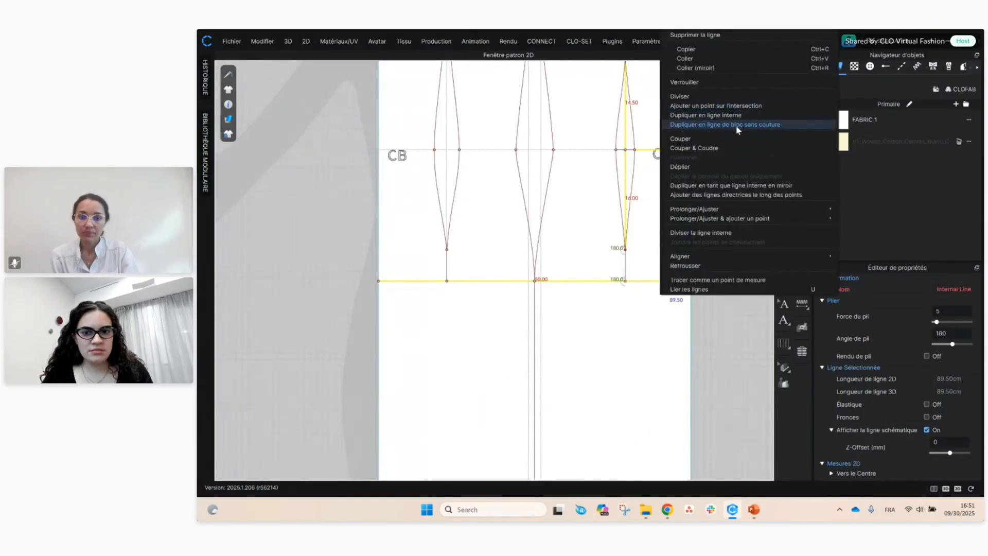
left_click(581, 305)
- Convert the waist segment between the front dart and centre front, and the hip line, to base lines
left_click(662, 150)
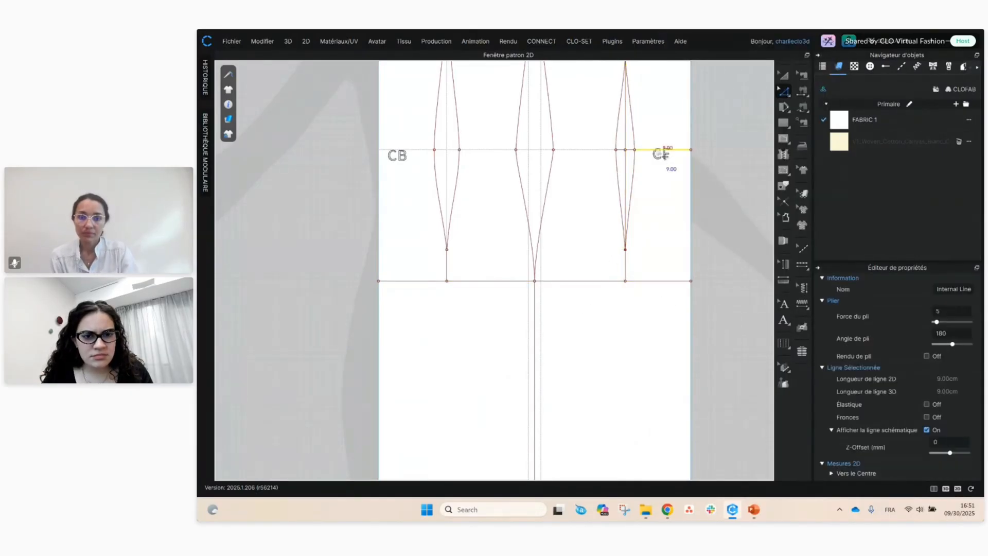
right_click(659, 150)
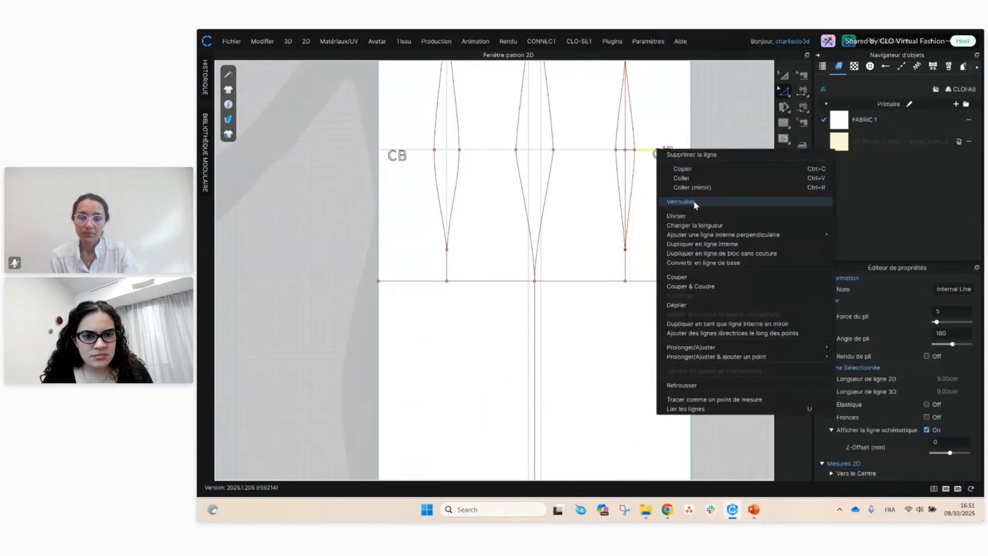
right_click(649, 289)
left_click(703, 150)
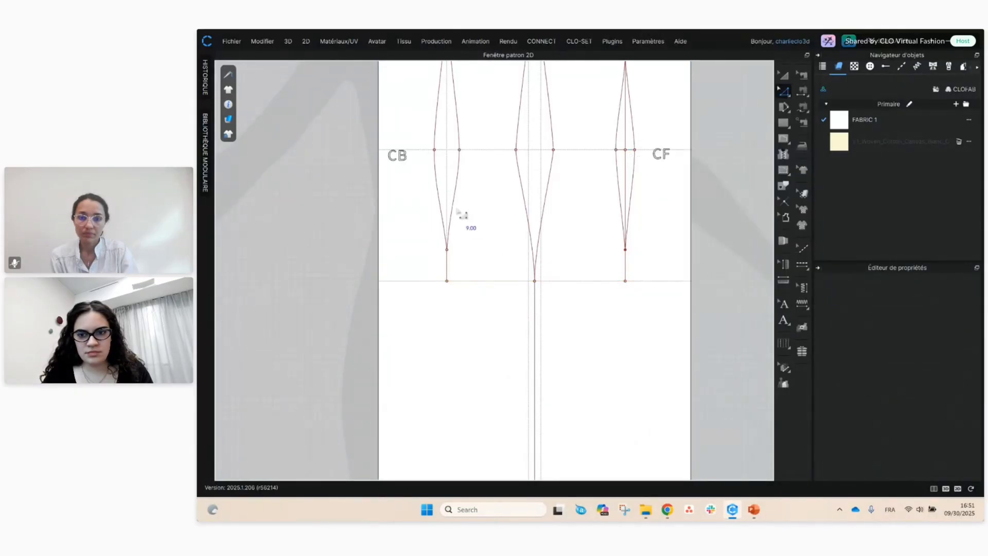
- Convert the internal line between the back dart's lower tip and the hip line to a base line
left_click(452, 269)
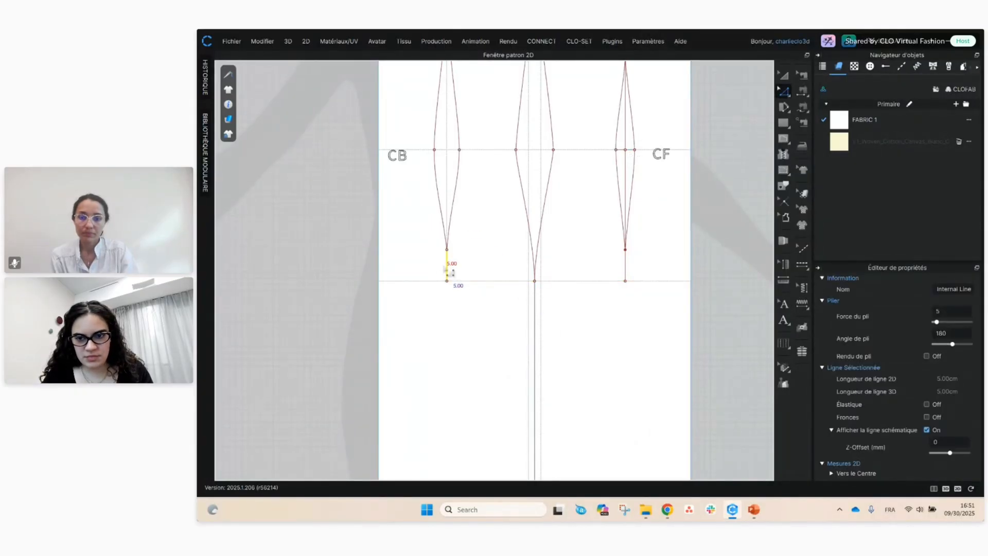
right_click(448, 270)
left_click(546, 143)
- Divide the internal point at the front dart's lower tip
scroll(639, 286, "up", 5)
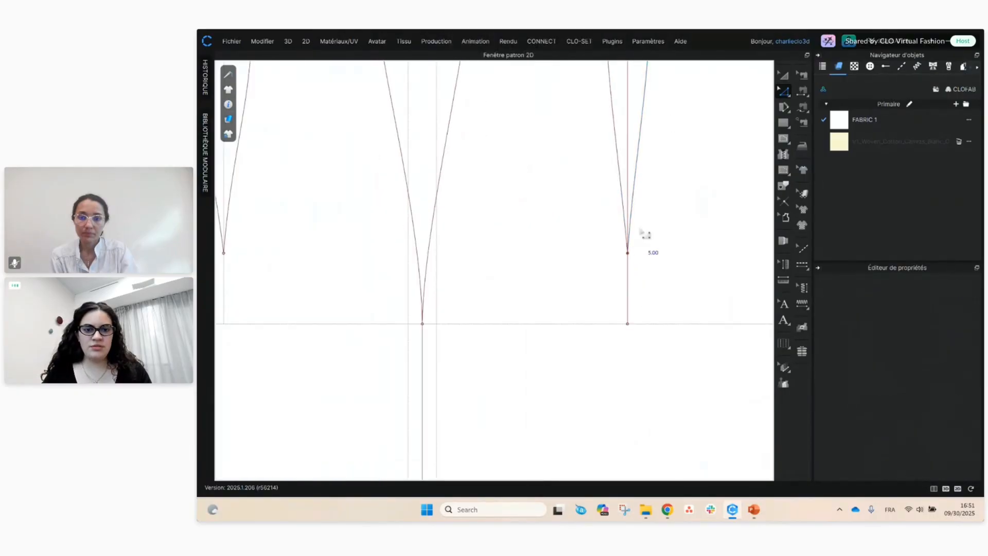
left_click(588, 331)
right_click(588, 331)
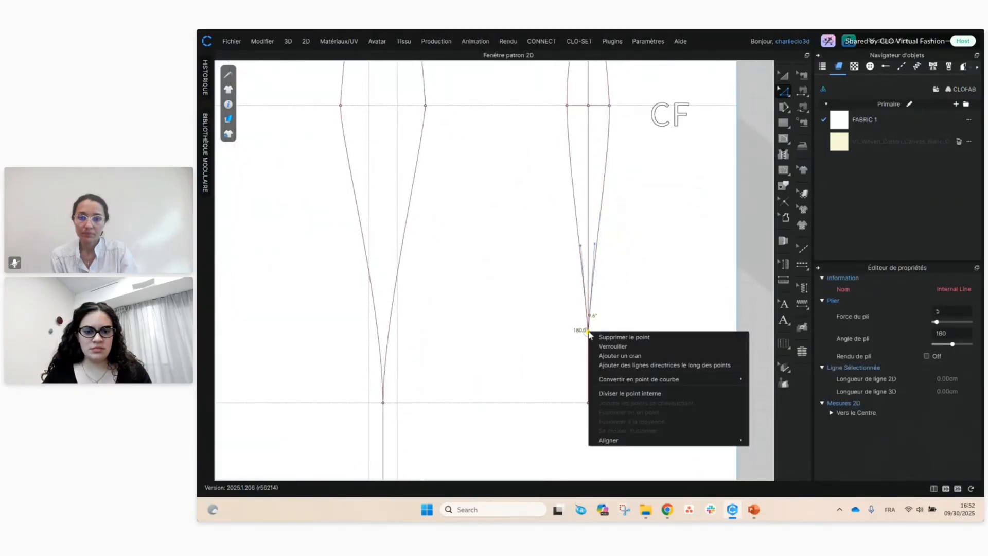
left_click(647, 393)
- Convert the front dart's centre line below the waist and its extension down to the hip line to base lines
left_click(588, 248)
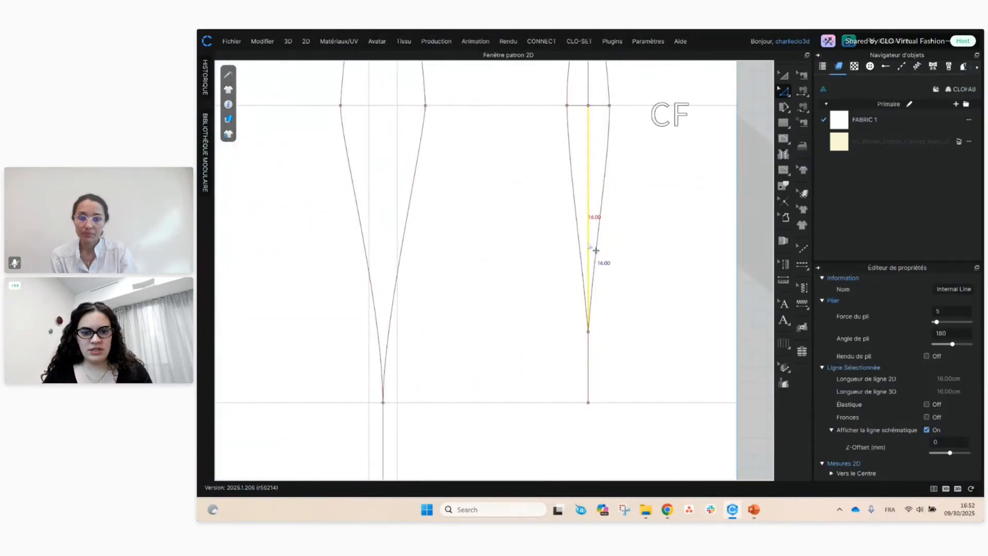
right_click(589, 366)
left_click(669, 203)
- Convert the front dart's centre line above the waist and the waist segments inside the dart to base lines
scroll(593, 267, "up", 2)
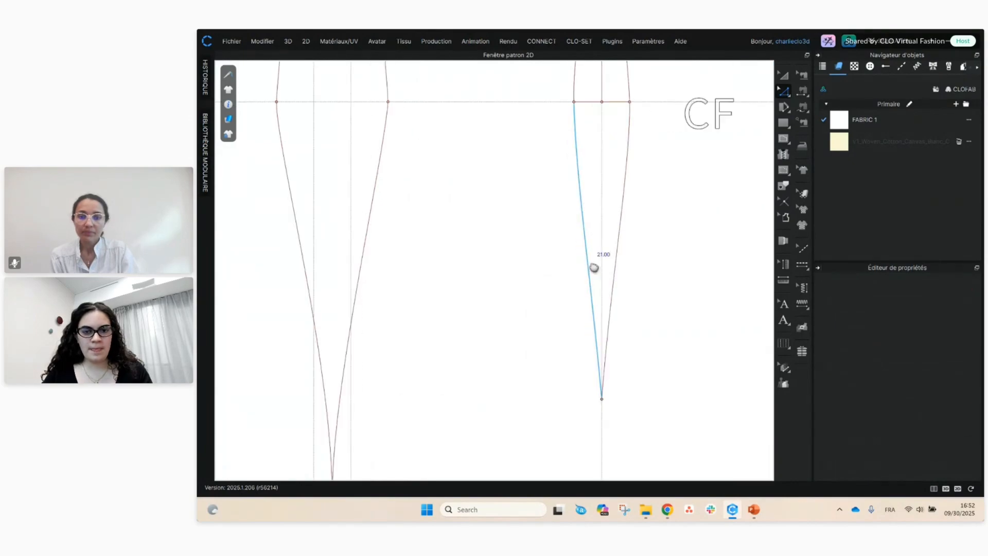
middle_click_drag(660, 71, 654, 274)
left_click(610, 305)
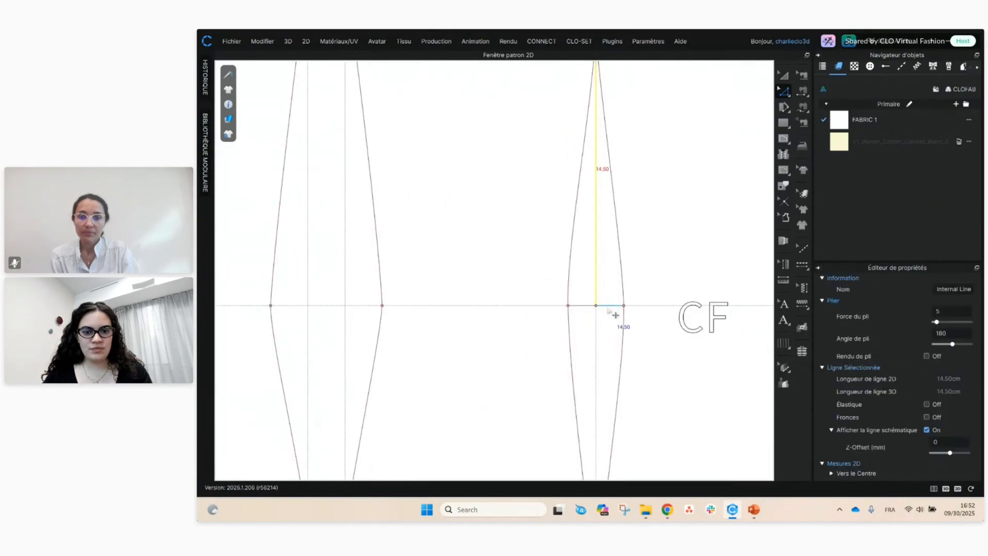
right_click(590, 307)
left_click(661, 159)
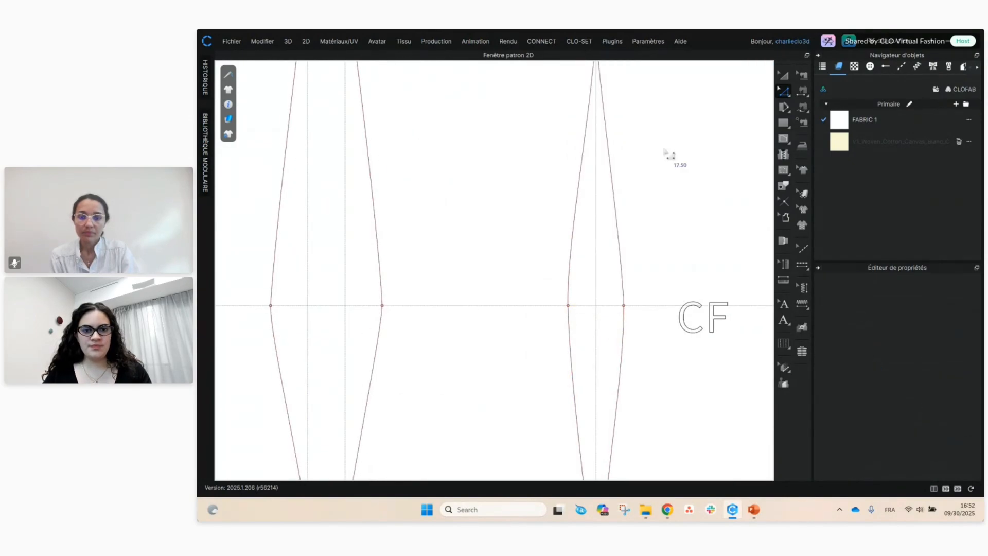
- Convert the vertical centre-line segments inside the back waist dart's upper tip to base lines
scroll(682, 334, "down", 5)
scroll(490, 247, "up", 5)
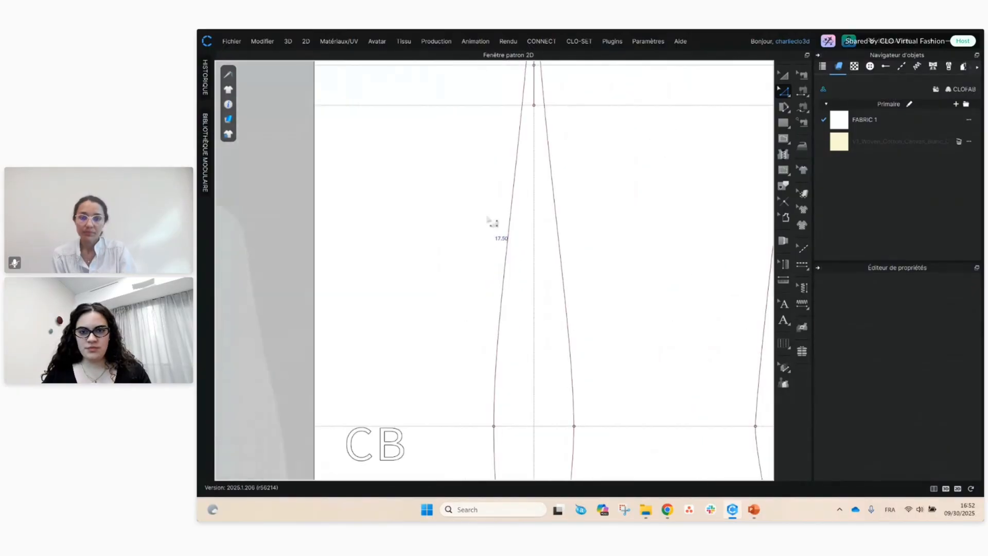
right_click_drag(489, 220, 474, 467)
left_click(525, 301)
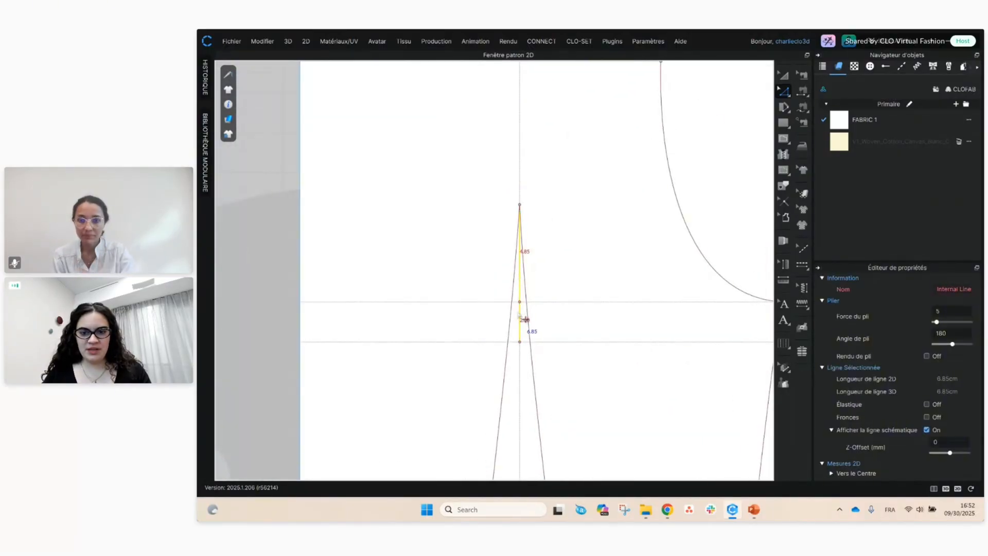
right_click(520, 320)
left_click(597, 152)
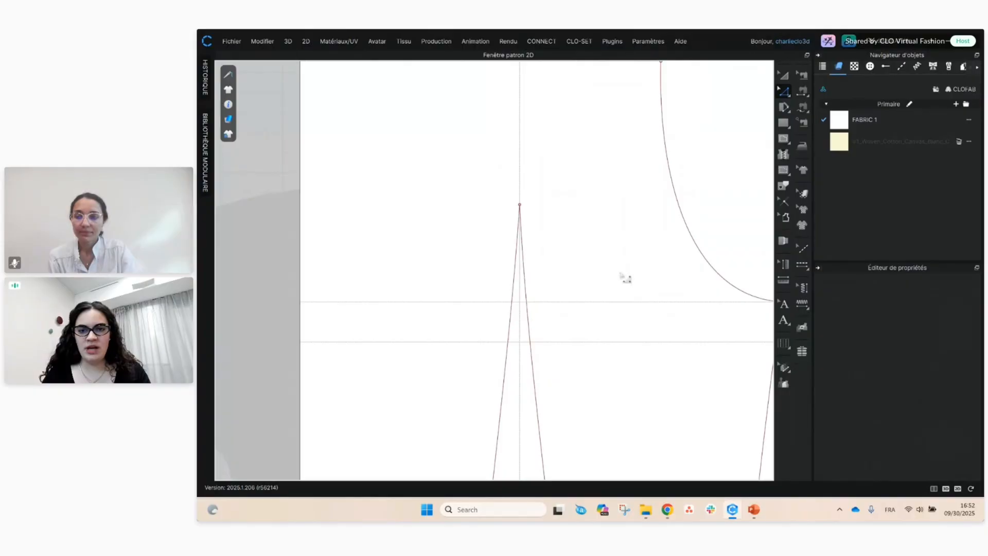
- Select the front bodice outline with its shoulder dart, centre front and hem, leaving out the waist dart and the block's top edges
scroll(623, 281, "down", 5)
scroll(540, 250, "up", 1)
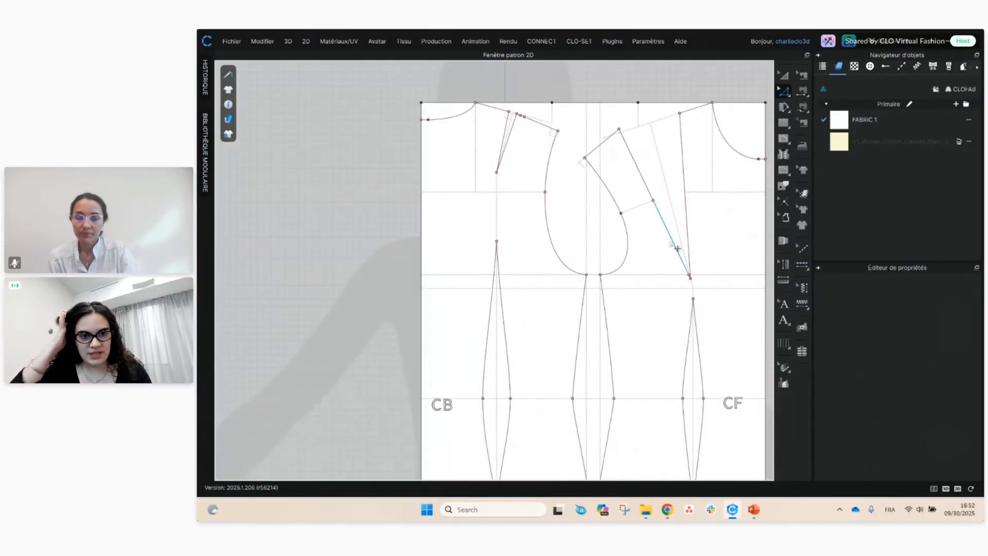
scroll(677, 249, "down", 5)
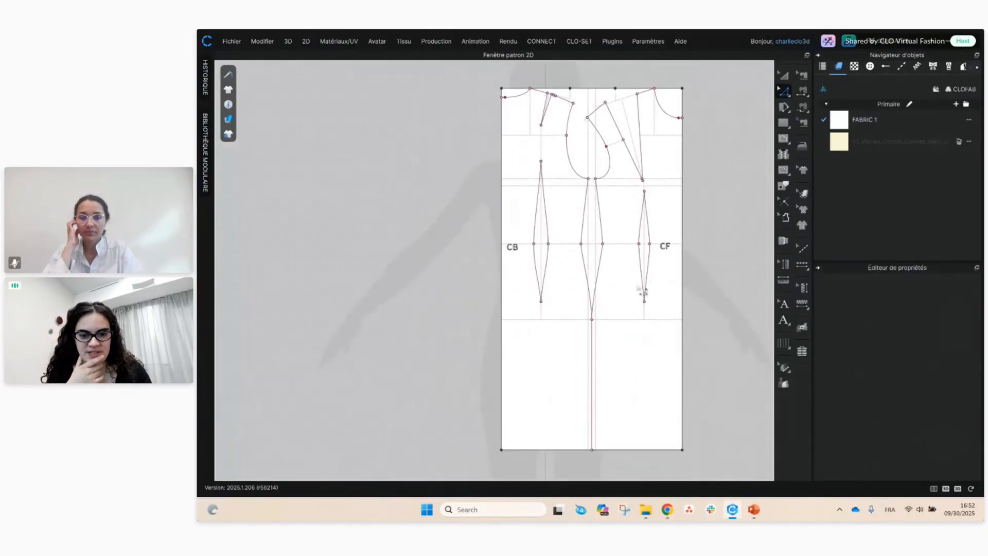
middle_click_drag(642, 291, 566, 283)
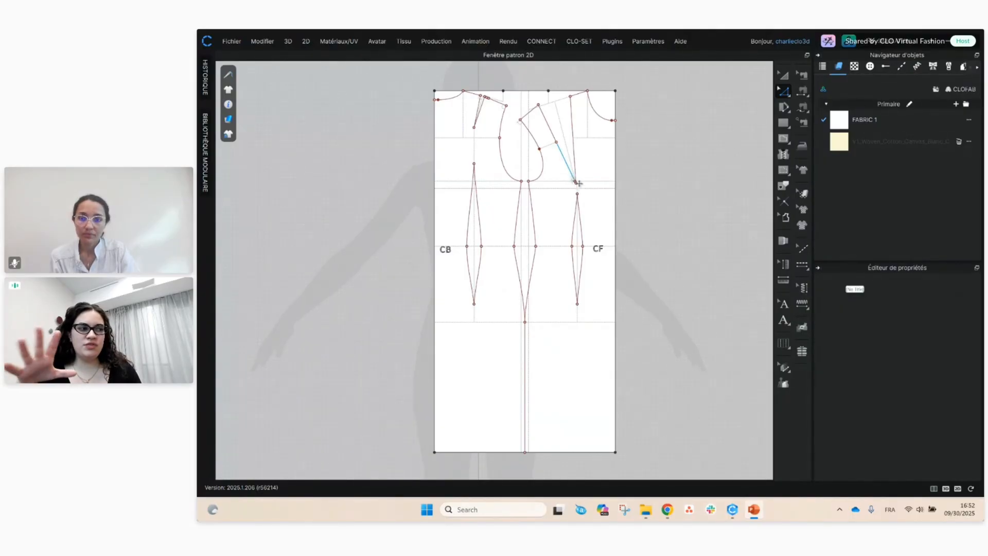
left_click_drag(636, 458, 529, 80)
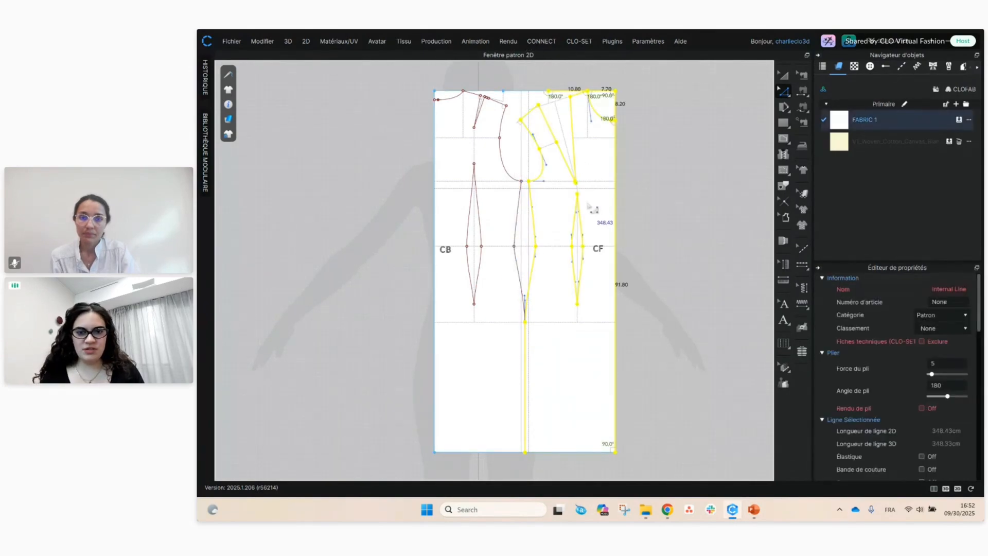
left_click_drag(568, 191, 603, 310, "ctrl")
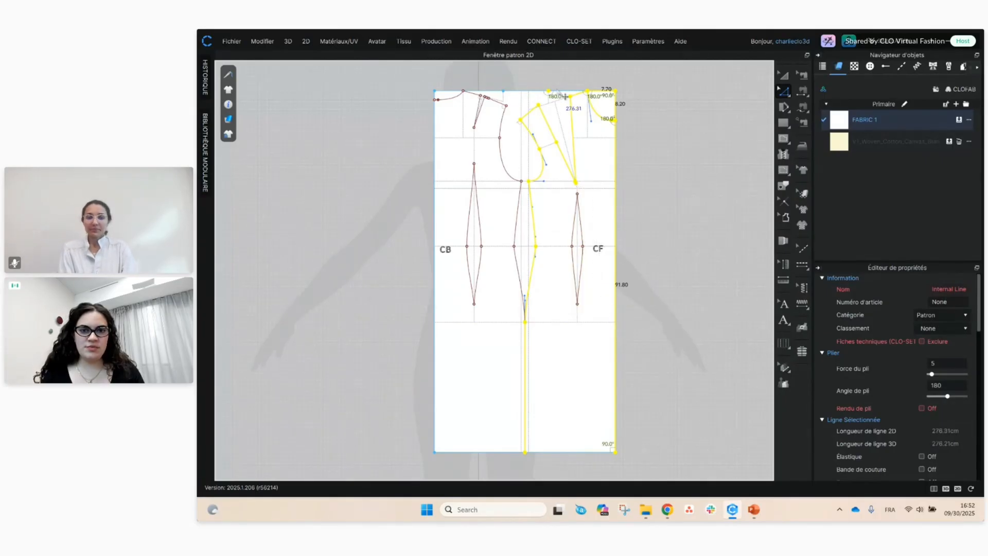
left_click_drag(542, 82, 630, 120, "ctrl")
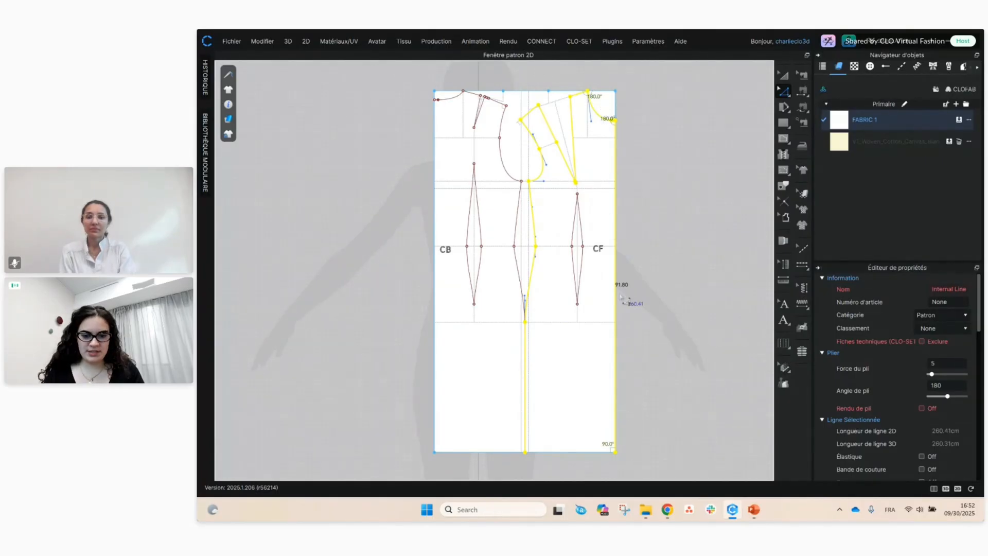
left_click(577, 452, "shift")
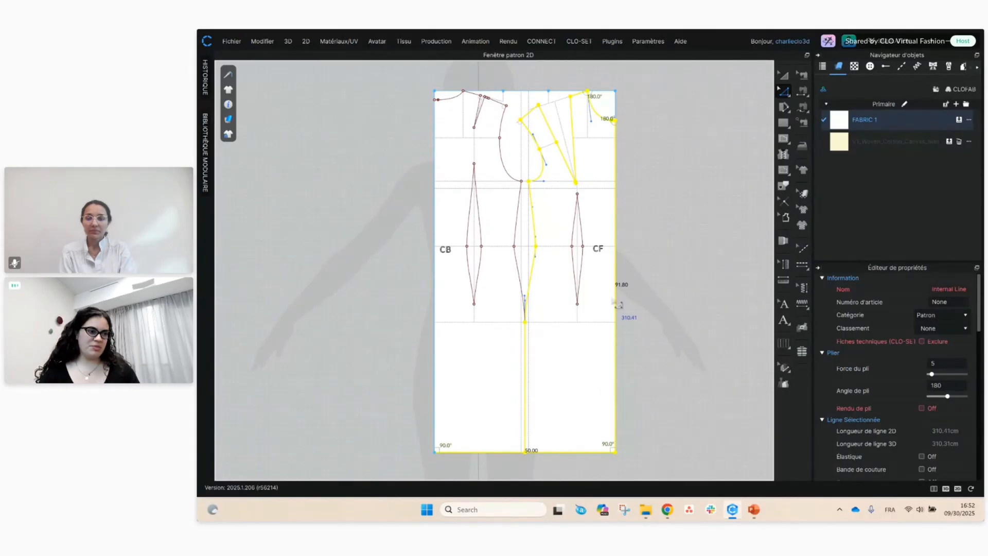
- Trace the selected front outline as a new pattern and place it beside the block, on the centre-front side
left_click(785, 183)
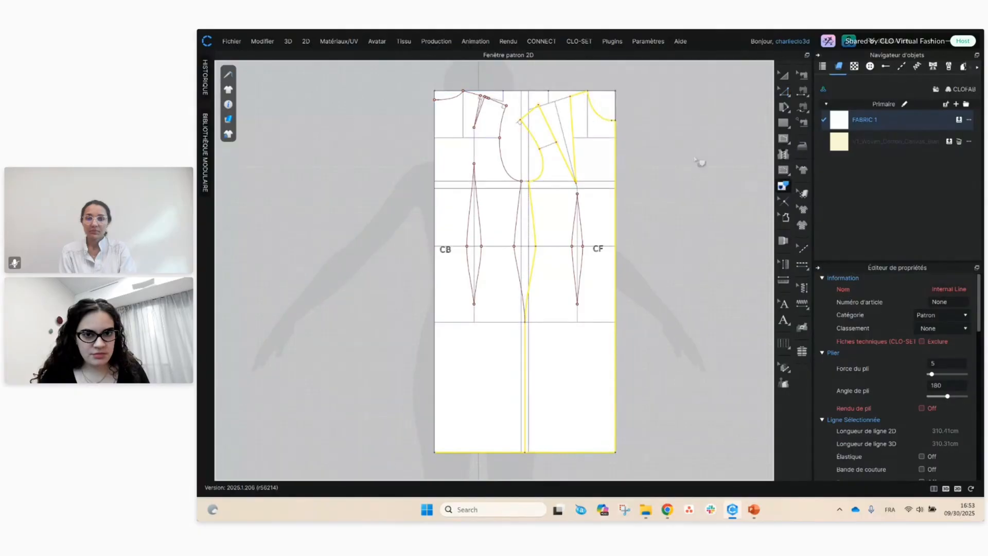
right_click(618, 135)
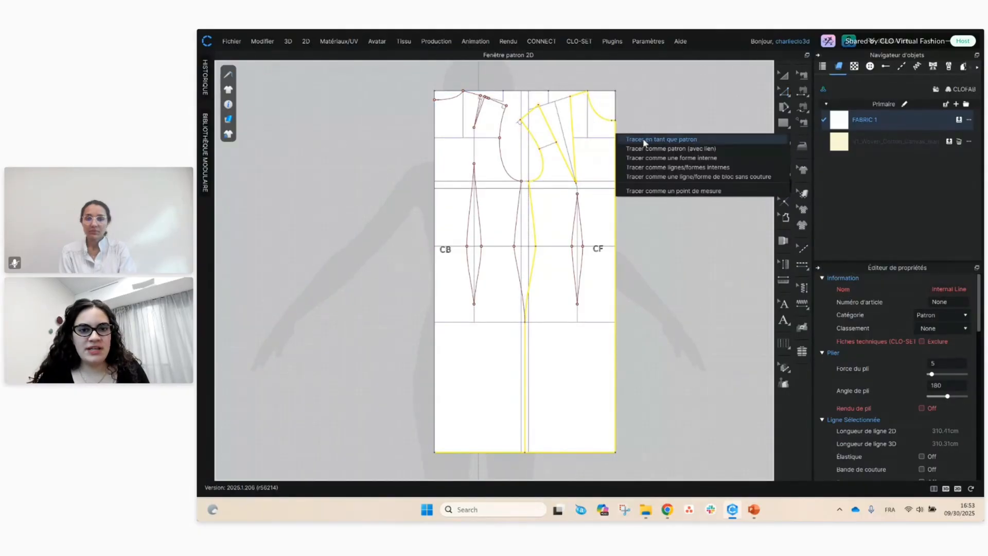
left_click(644, 140)
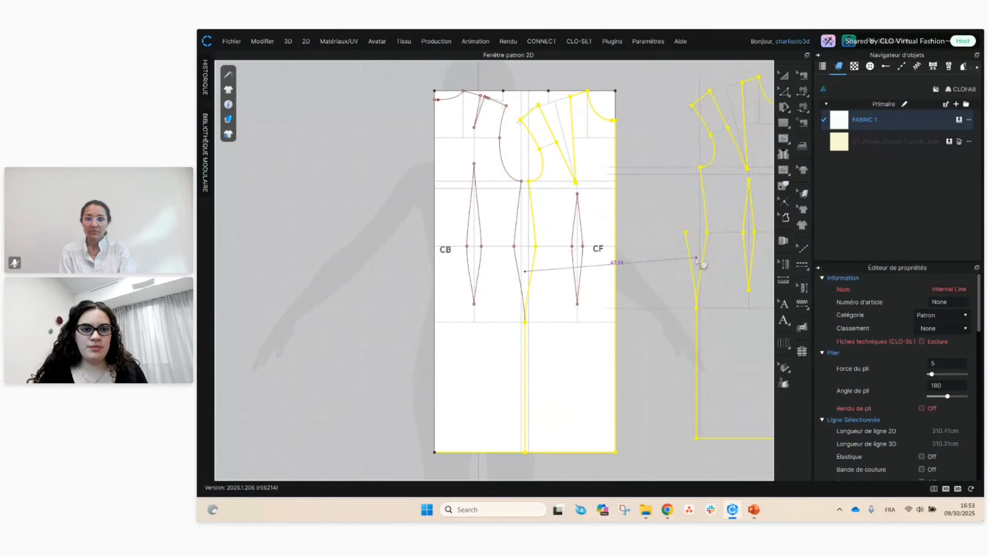
left_click(694, 266)
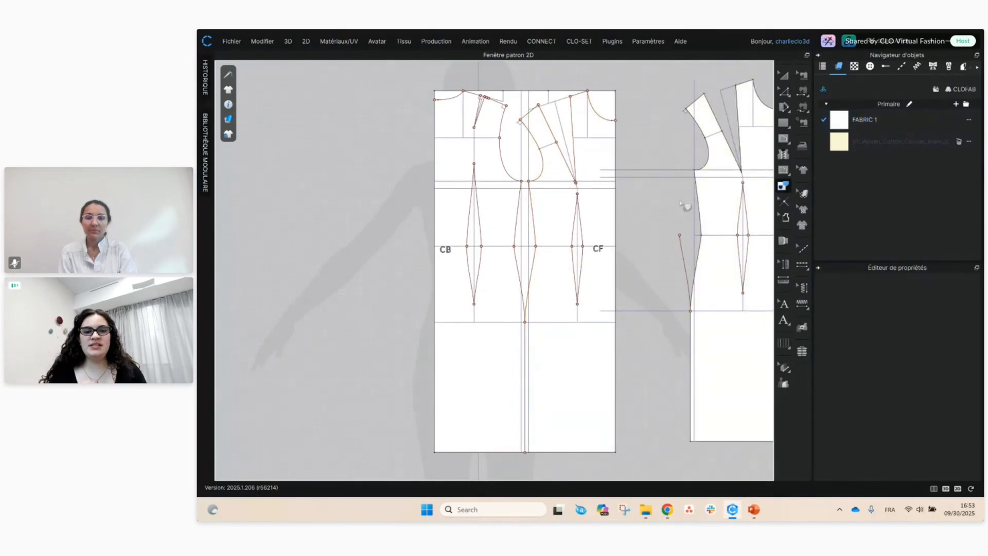
- Move the traced front pattern farther from the block, level with it, leaving a wide gap between them
scroll(551, 231, "down", 3)
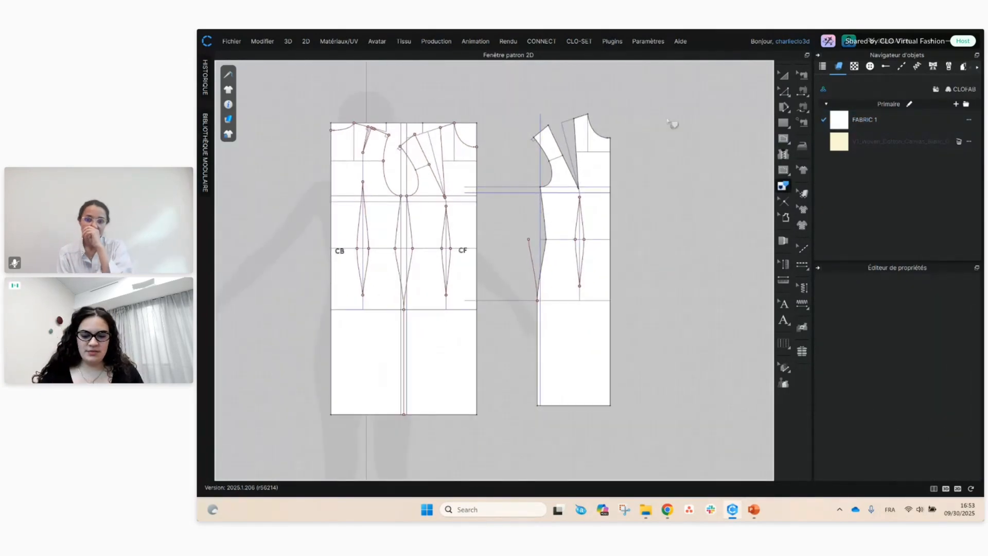
left_click(783, 77)
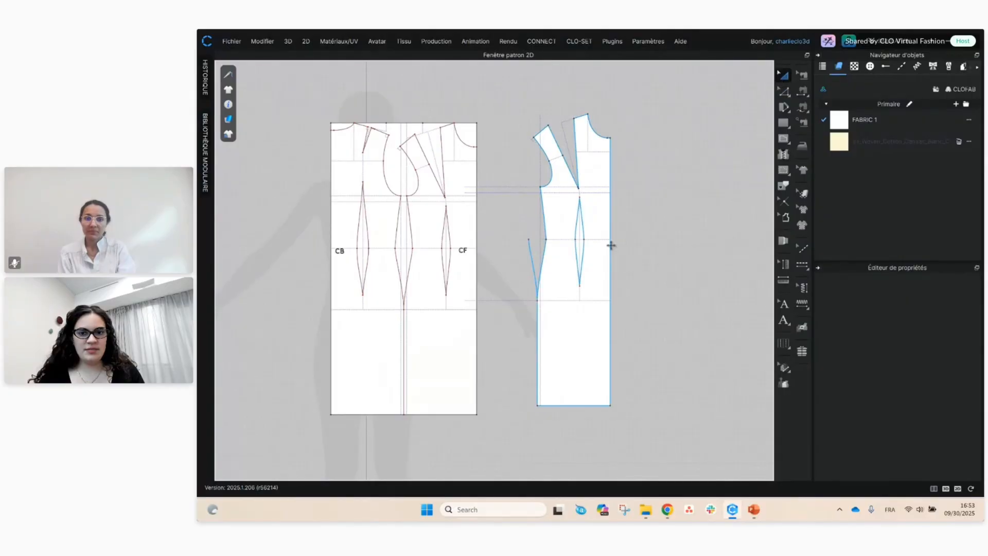
left_click_drag(608, 192, 716, 198)
left_click(605, 216)
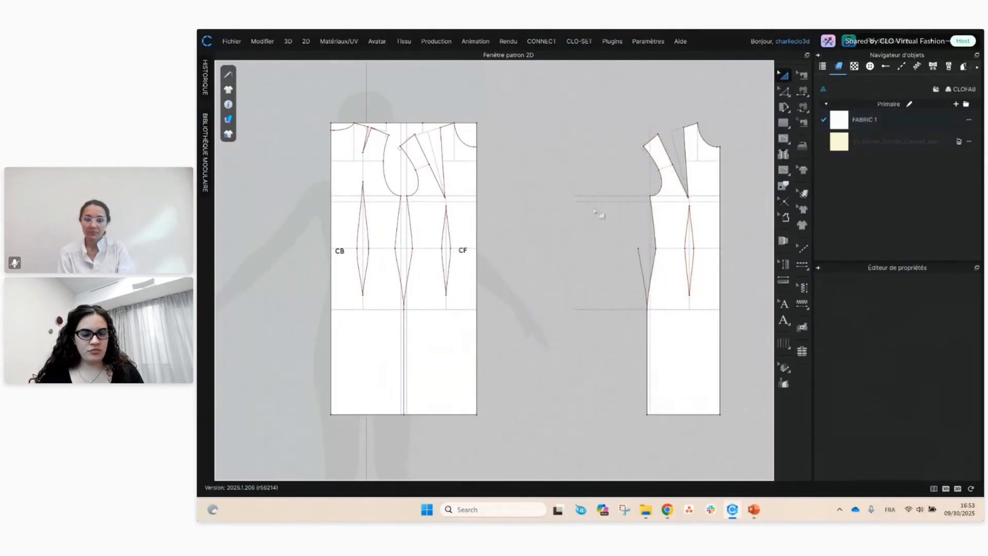
- Select the back bodice outline with its shoulder dart, centre back, side line and hem, leaving out the back waist dart
middle_click_drag(474, 238, 615, 240)
key("z")
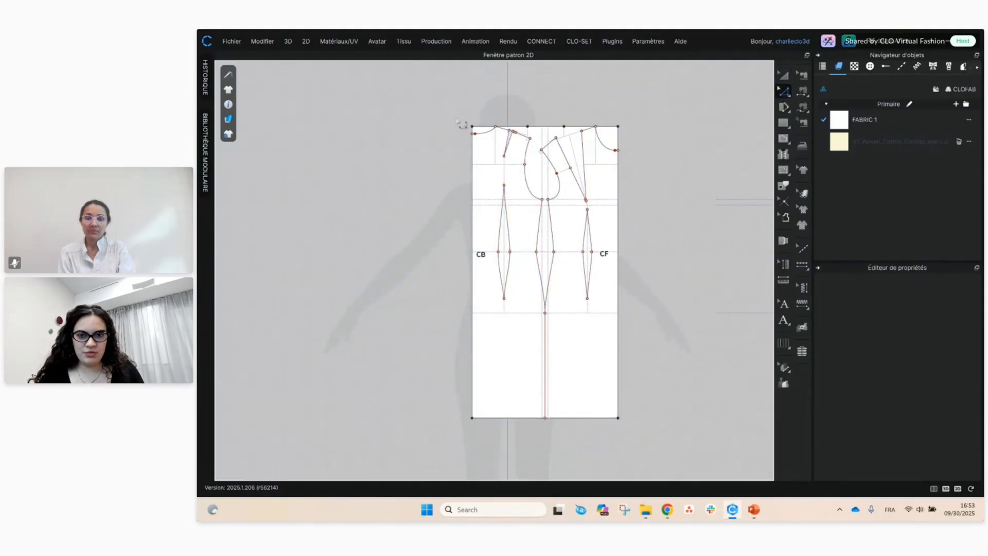
left_click_drag(461, 124, 535, 421)
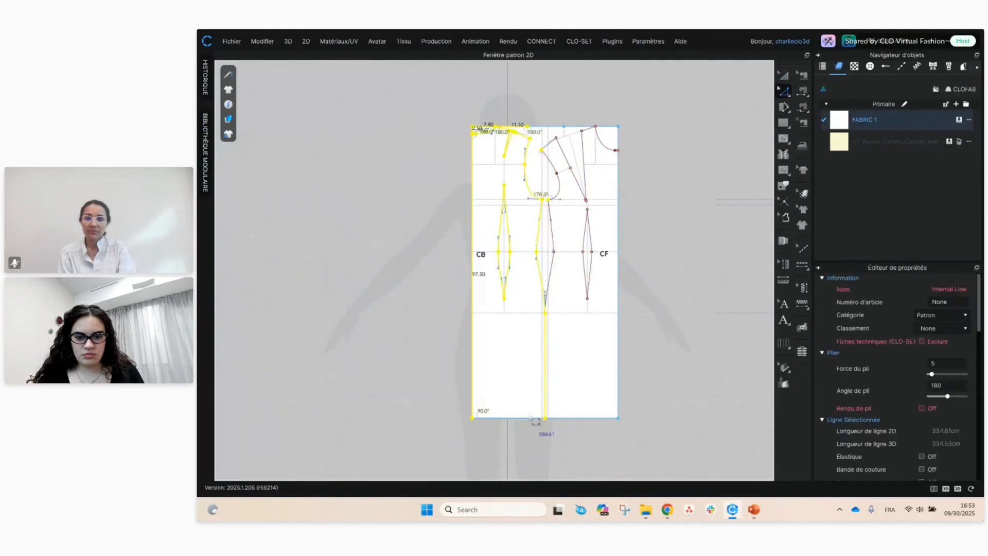
left_click(535, 421, "shift")
left_click_drag(492, 175, 527, 311, "ctrl")
- Remove the block's top edge segments and the short centre-back segment above the neckline from the back selection
left_click(519, 120, "ctrl")
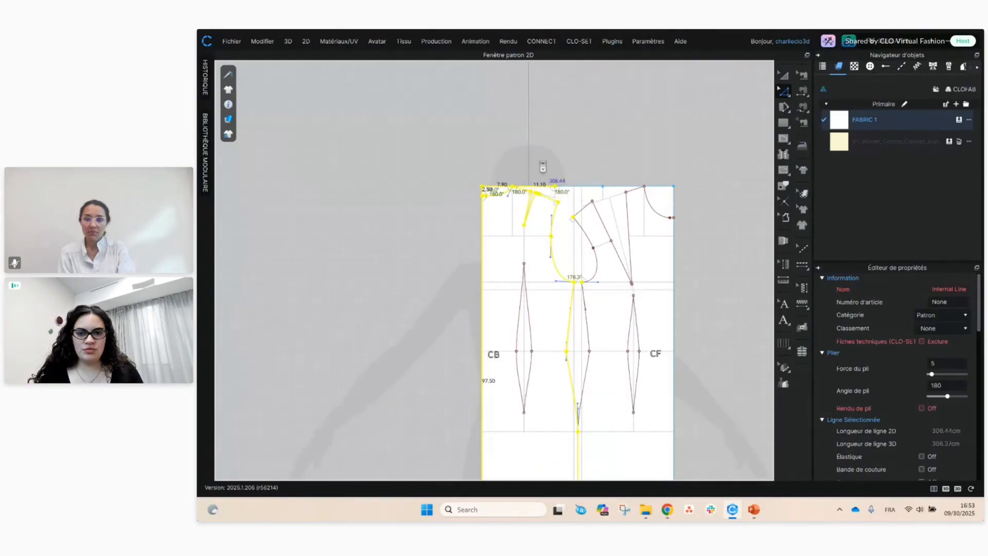
scroll(521, 118, "up", 3)
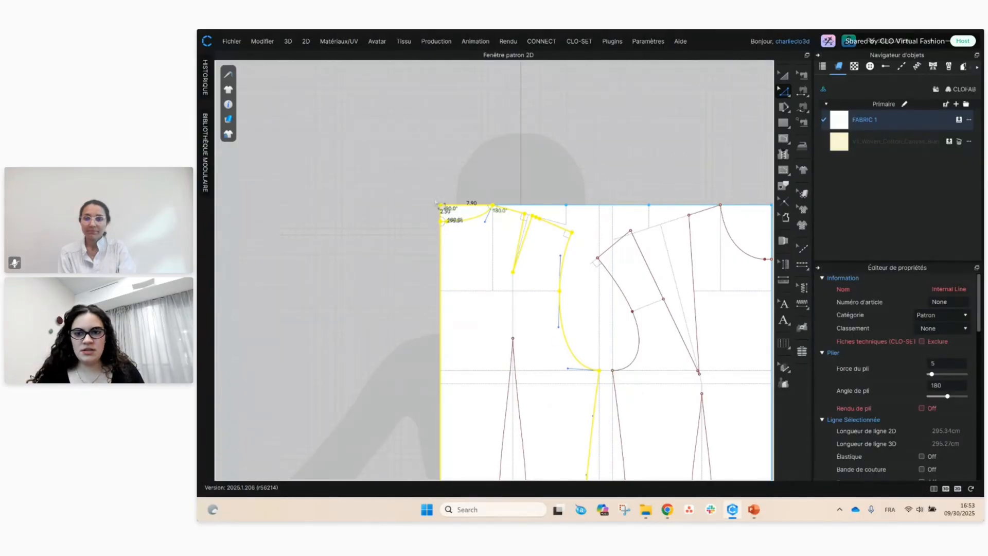
left_click(457, 205, "shift")
left_click(448, 220, "shift")
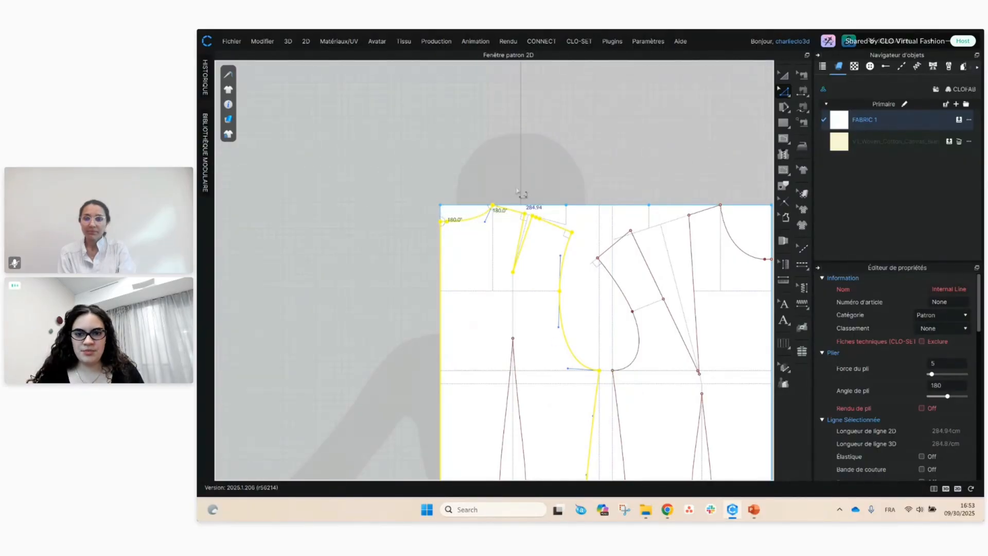
scroll(566, 241, "down", 1)
middle_click_drag(582, 311, 559, 157)
scroll(567, 250, "down", 2)
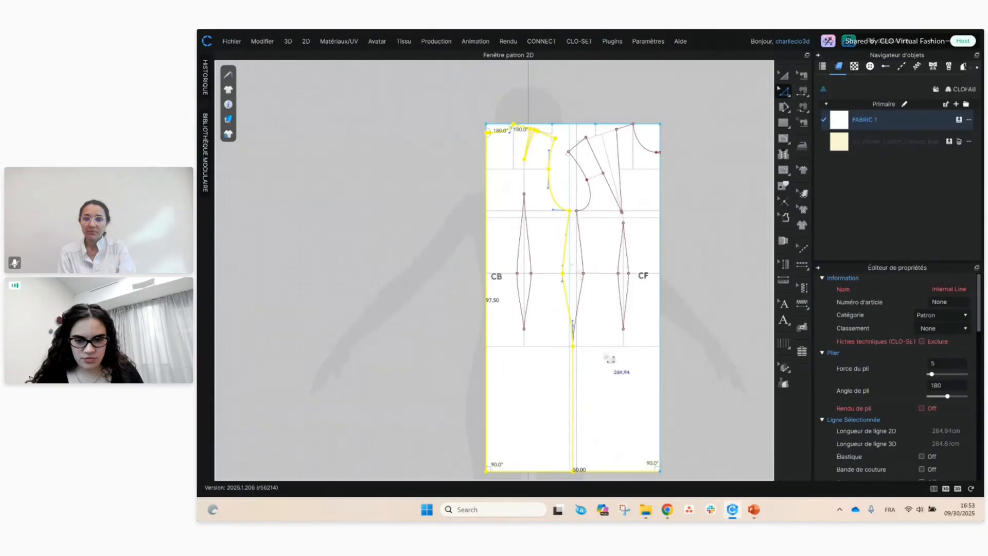
- Trace the selected back outline as a new pattern and place it between the block and the front pattern
scroll(566, 302, "down", 1)
middle_click_drag(566, 302, 485, 295)
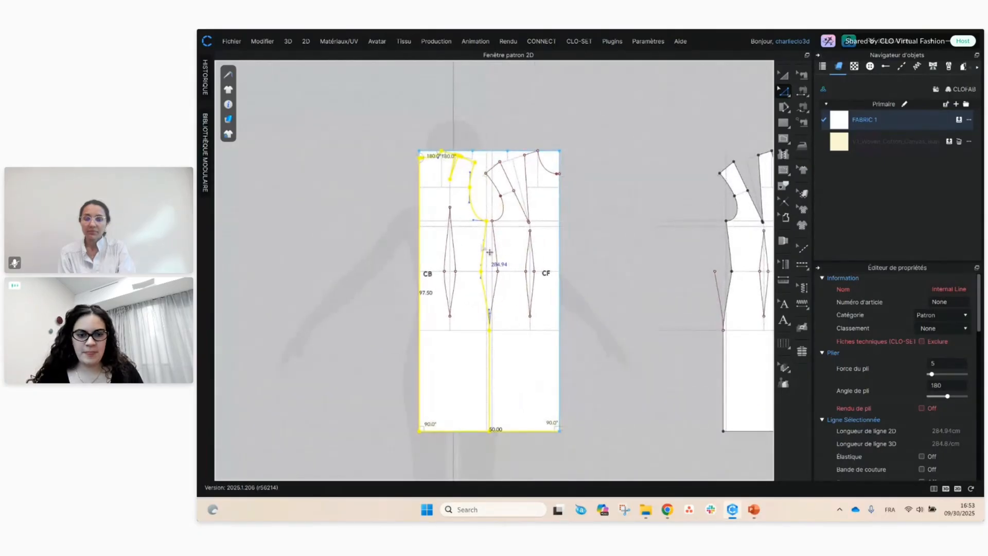
left_click(783, 185)
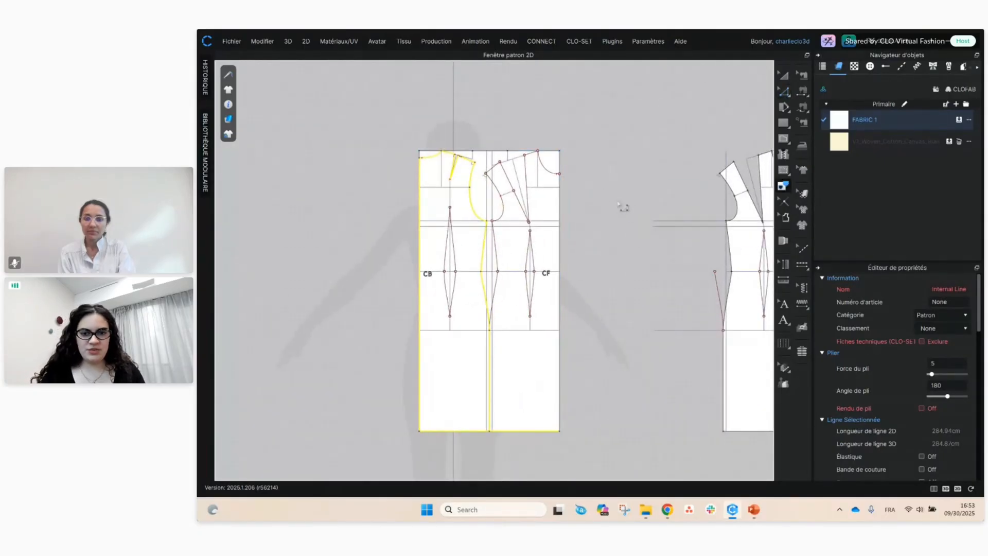
right_click(474, 211)
left_click(506, 217)
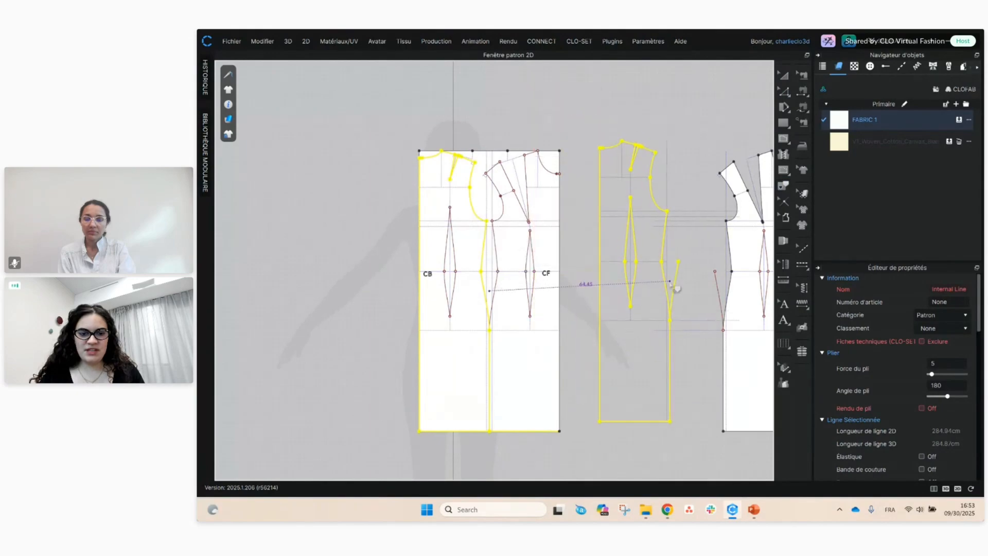
left_click(666, 293)
middle_click_drag(622, 179, 535, 178)
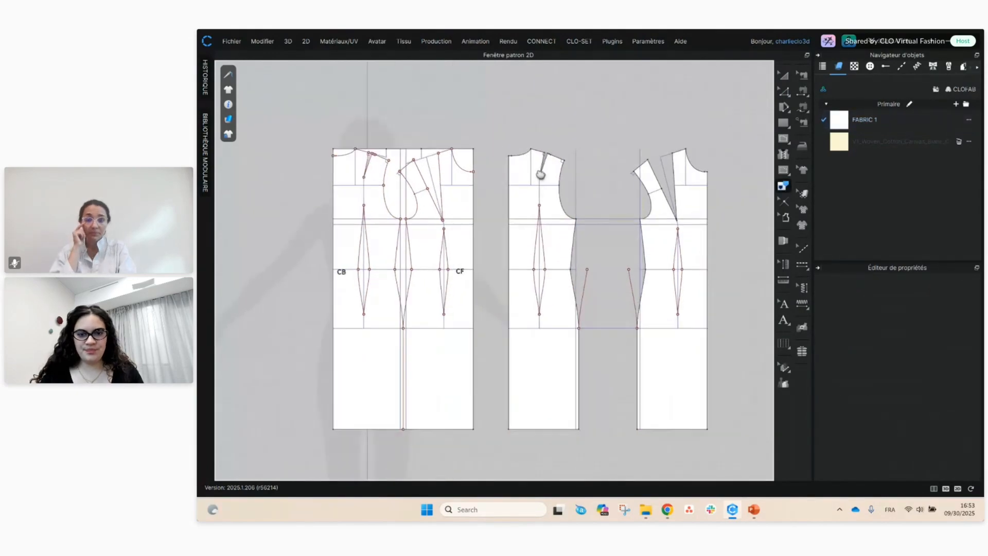
key("z")
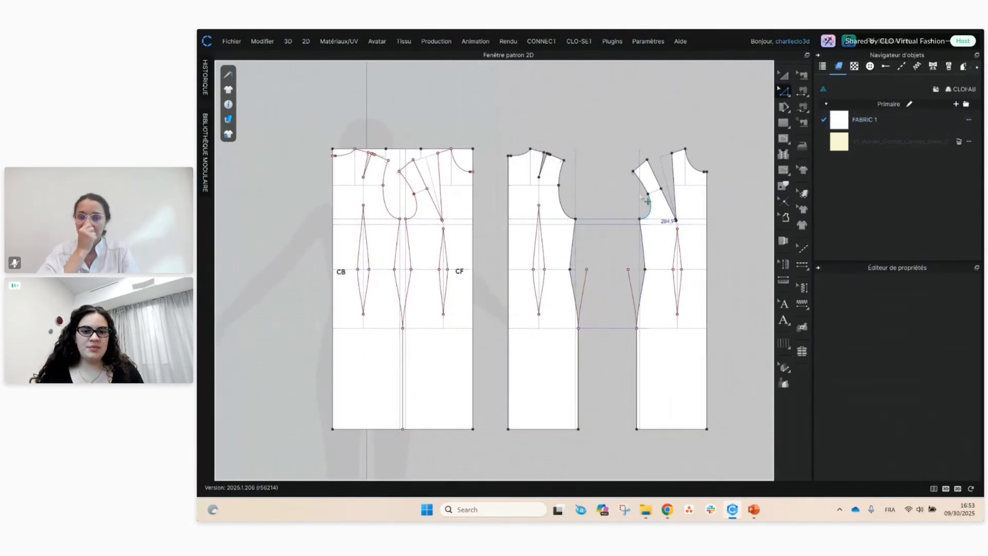
- Delete the leftover side-shaping internal lines in the gap between the back and front patterns
left_click(589, 283)
left_click(600, 286)
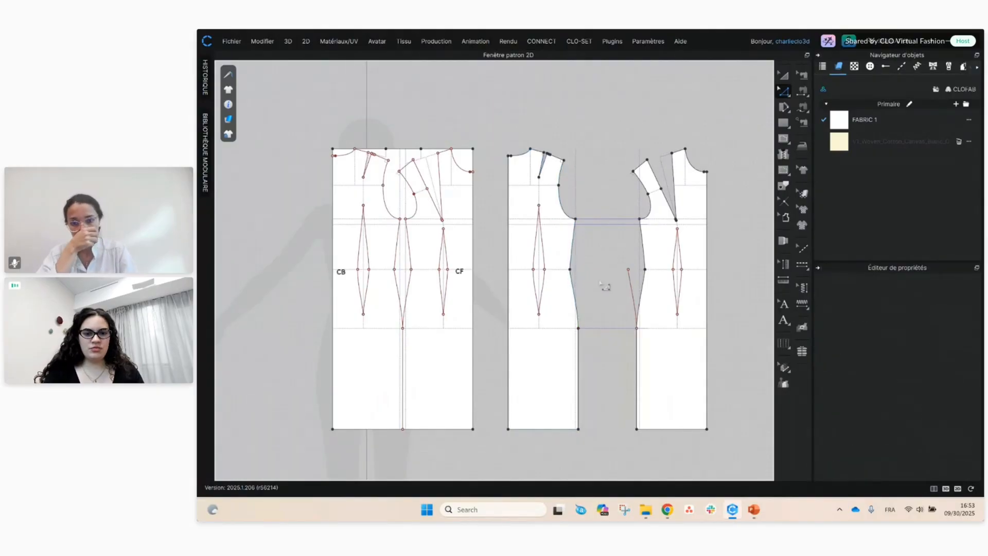
left_click(636, 293)
key("Delete")
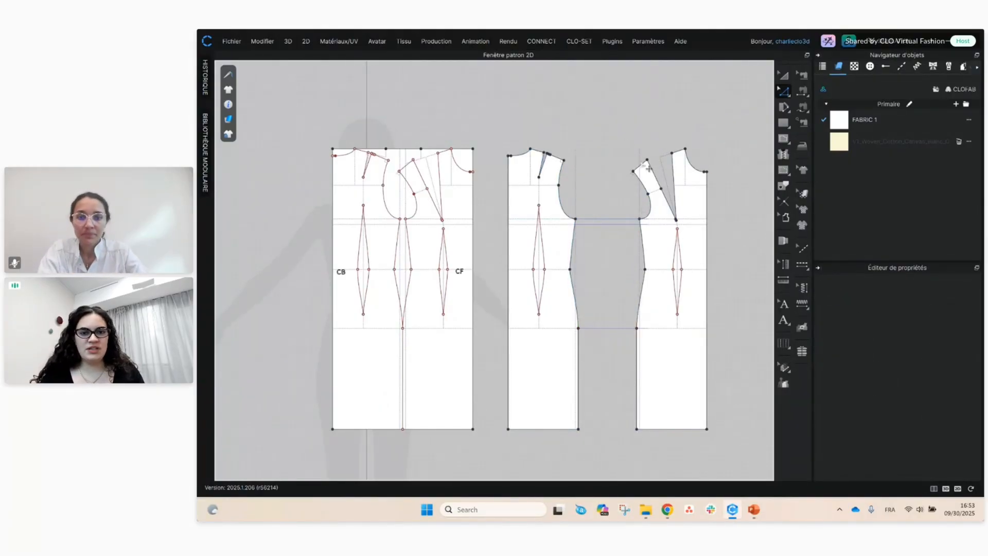
- Trim the vertical base line beside the back armhole and the back's underarm base line to the pattern outline
scroll(694, 152, "up", 3)
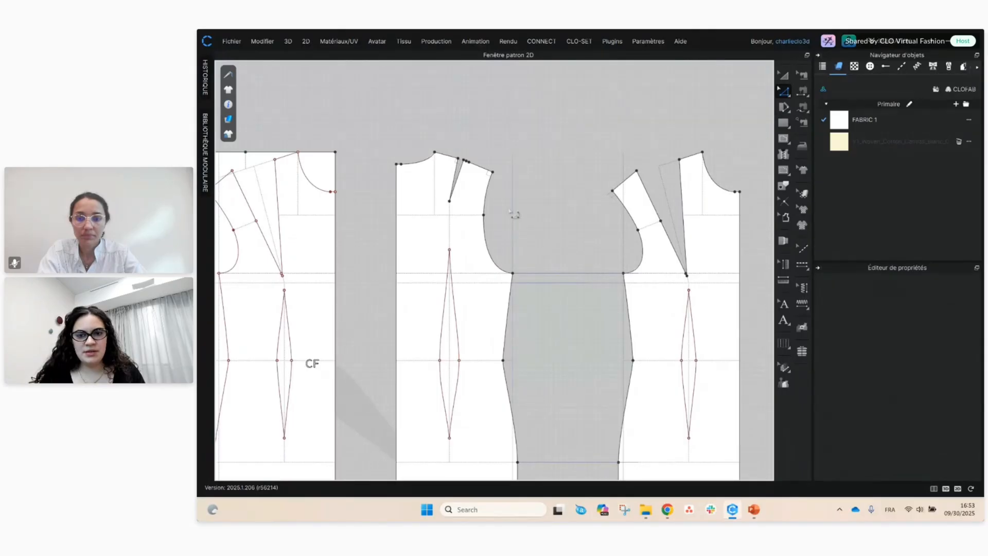
right_click(515, 201)
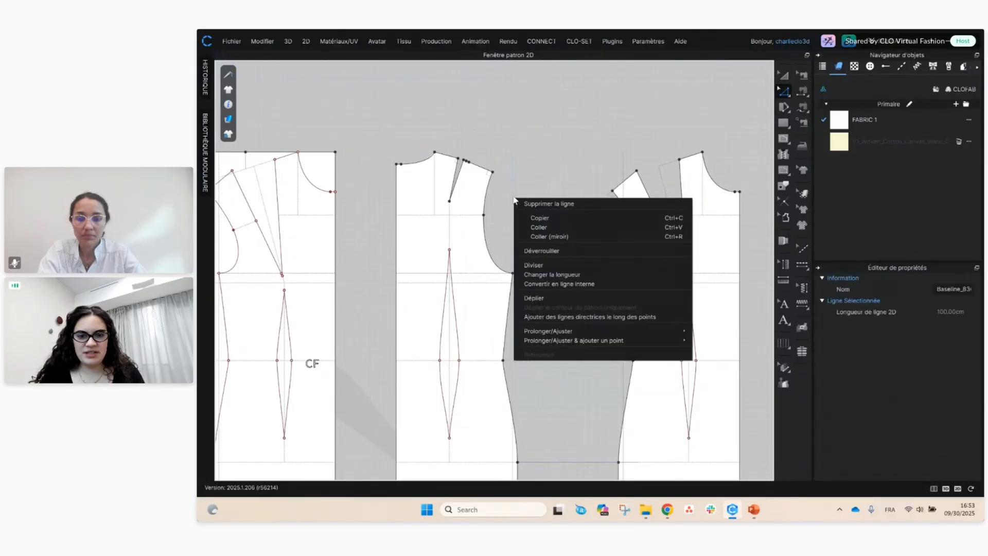
mouse_move(571, 334)
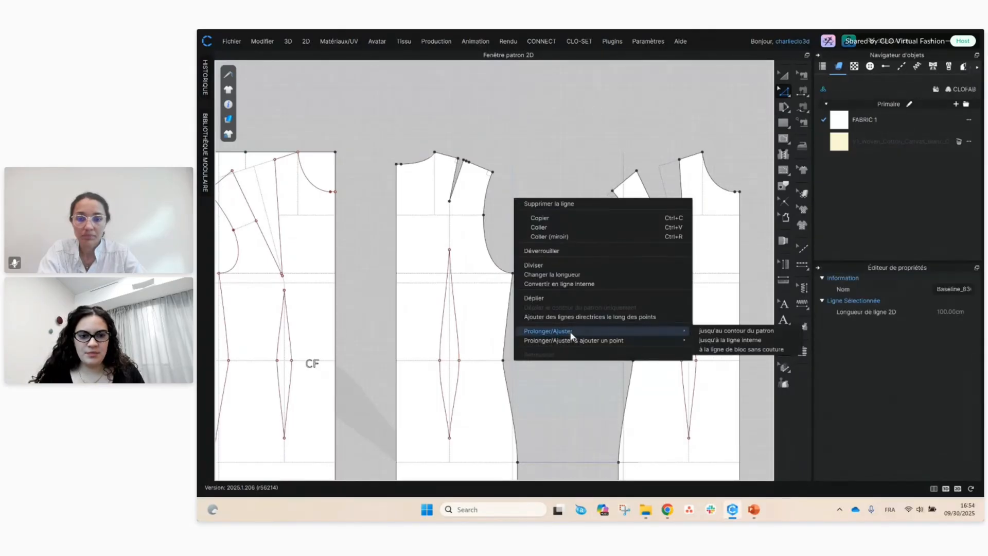
left_click(751, 331)
right_click(553, 277)
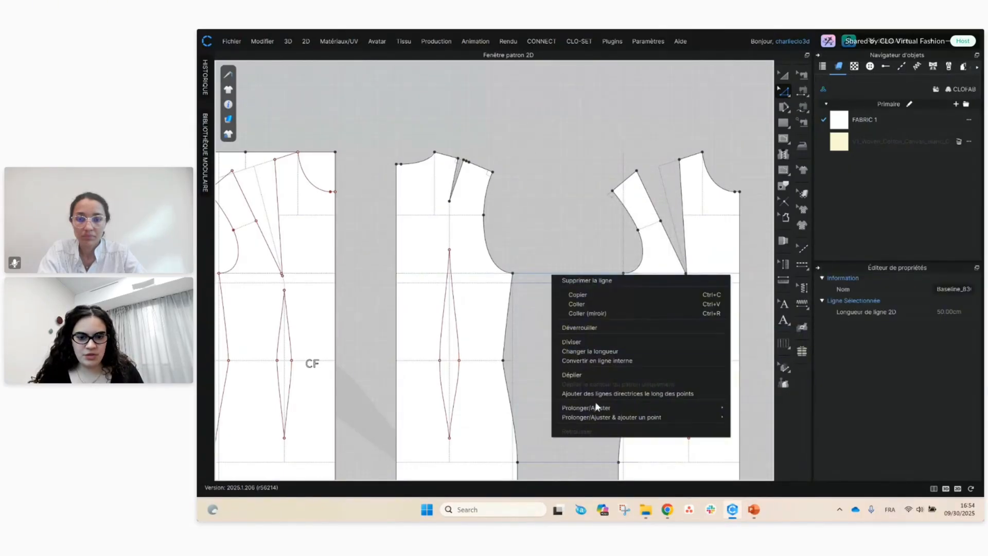
mouse_move(699, 407)
left_click(751, 406)
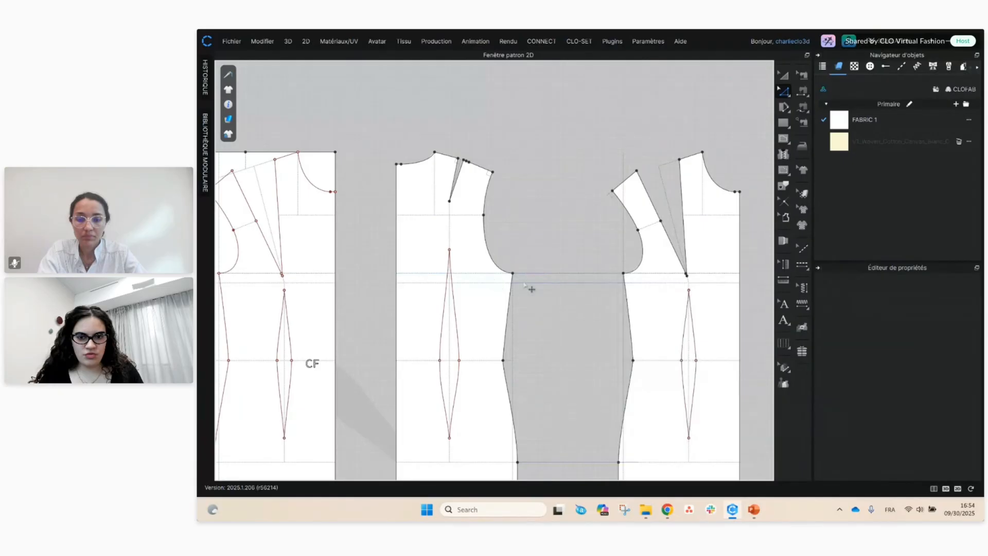
- Try to trim the back's bust base line to the pattern outline, and trim the front's underarm base line the same way
right_click(524, 282)
mouse_move(613, 406)
left_click(726, 407)
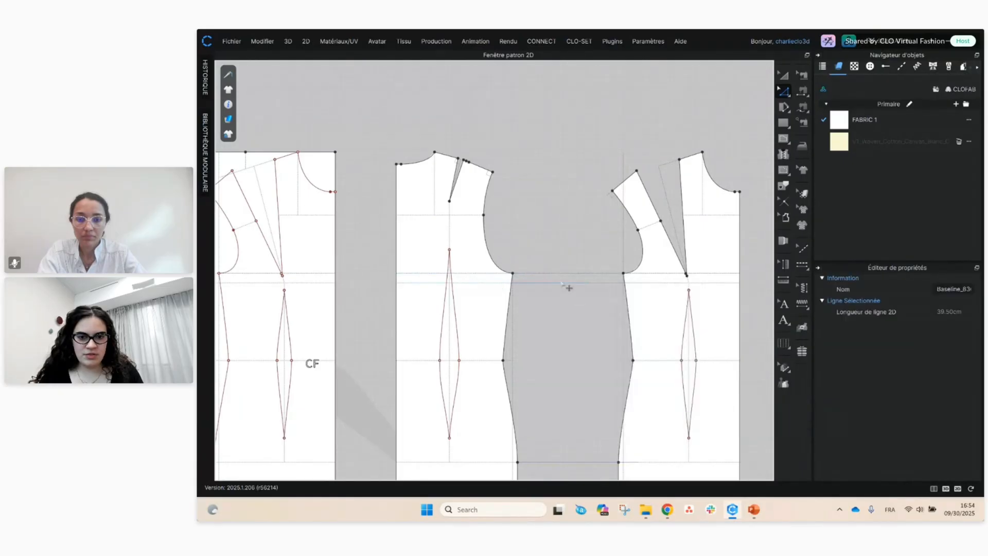
right_click(566, 274)
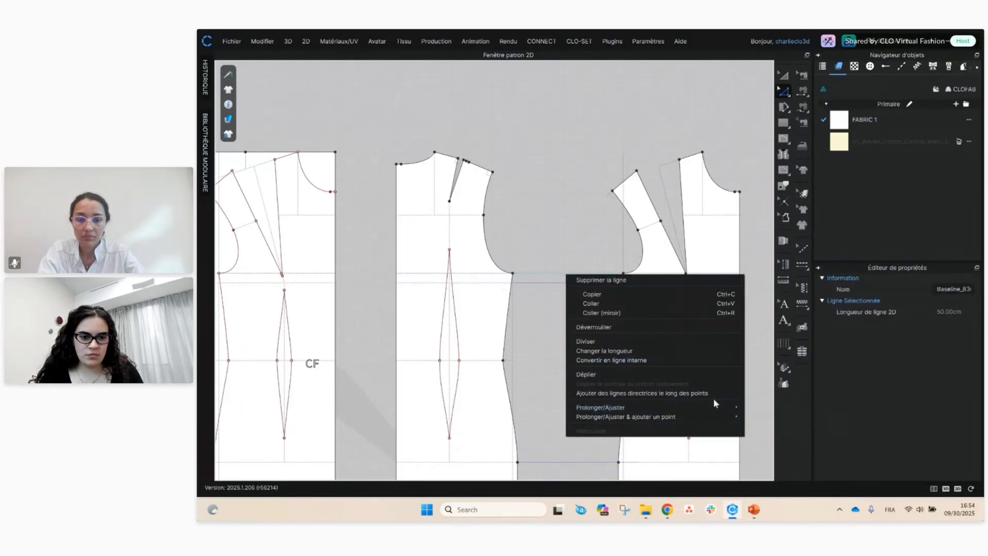
left_click(764, 406)
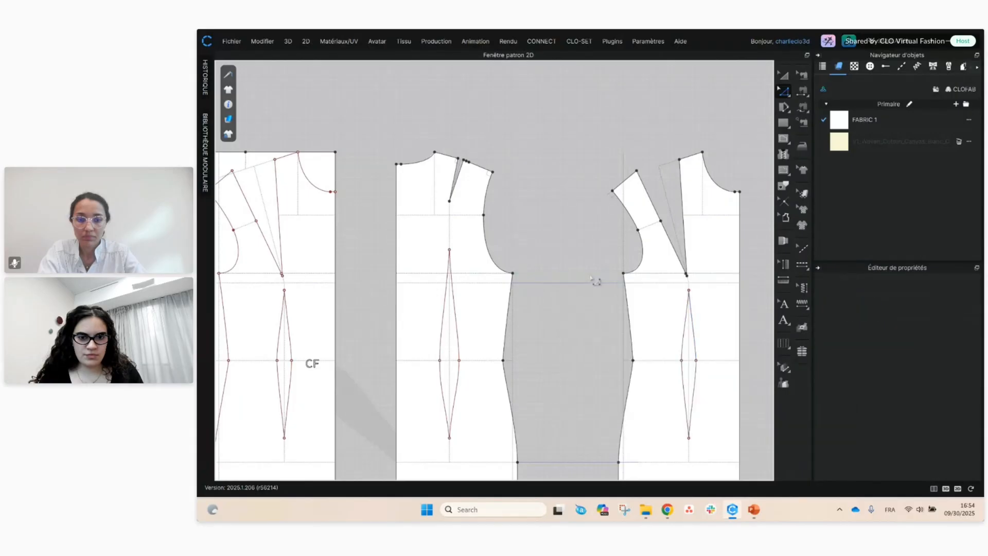
- Try to trim the bust base lines that cross the gap between the two patterns to the pattern outline
right_click(592, 289)
mouse_move(732, 411)
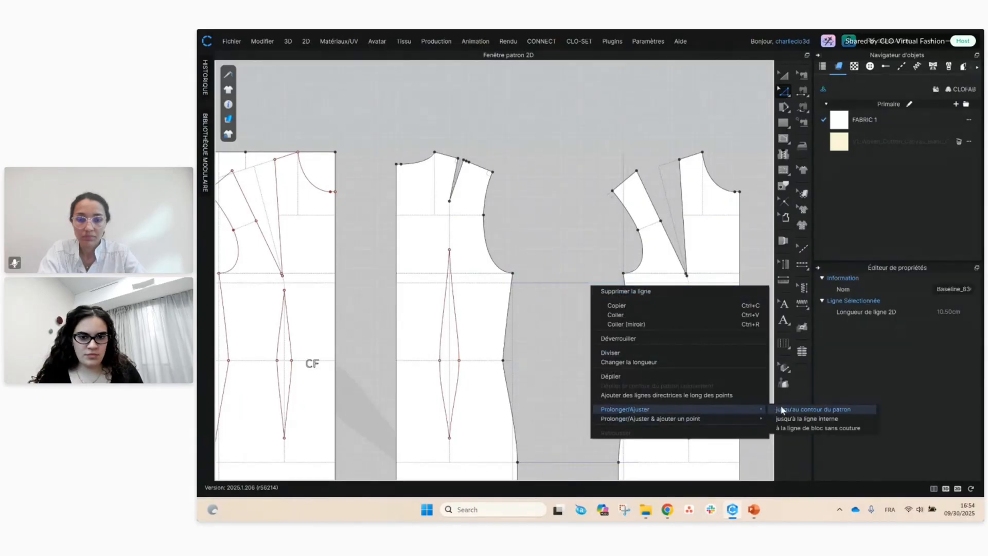
left_click(803, 409)
right_click(561, 283)
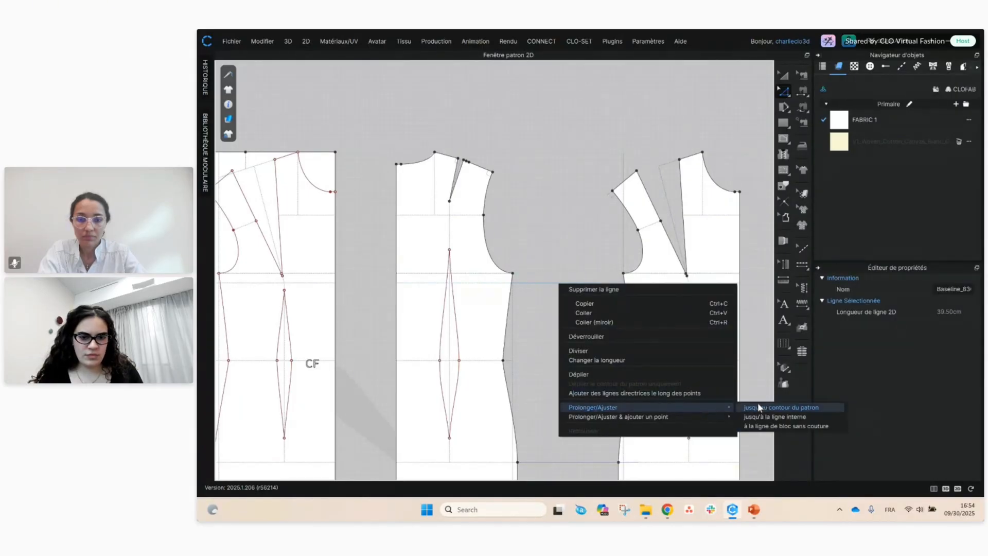
left_click(757, 404)
right_click(607, 287)
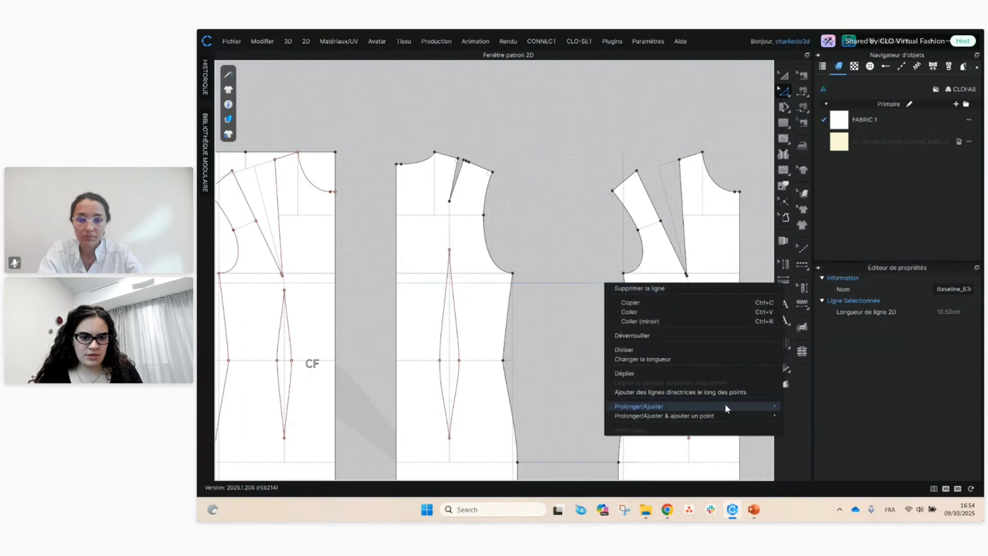
left_click(839, 406)
- Delete the vertical base line beside the front armhole and the base lines inside the front shoulder dart
right_click(626, 234)
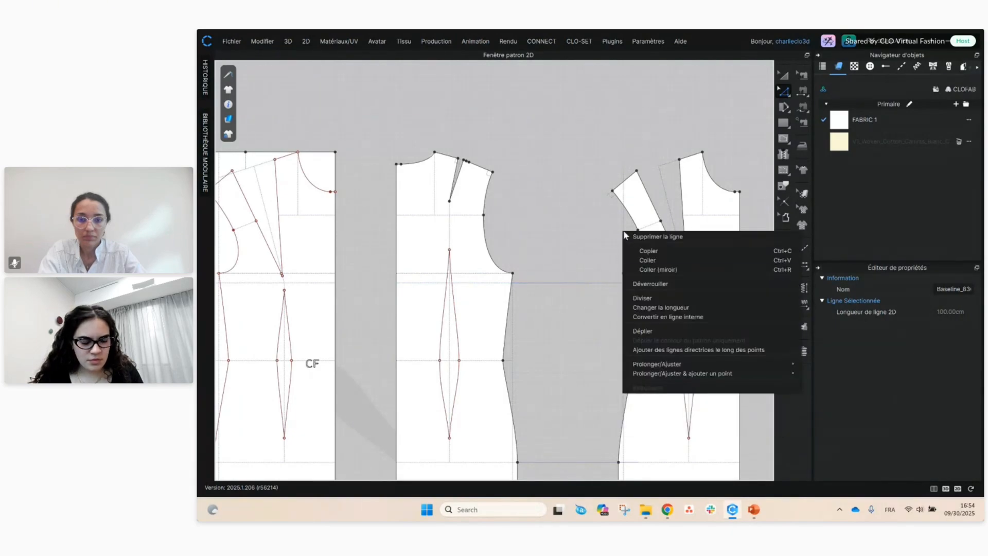
left_click(659, 237)
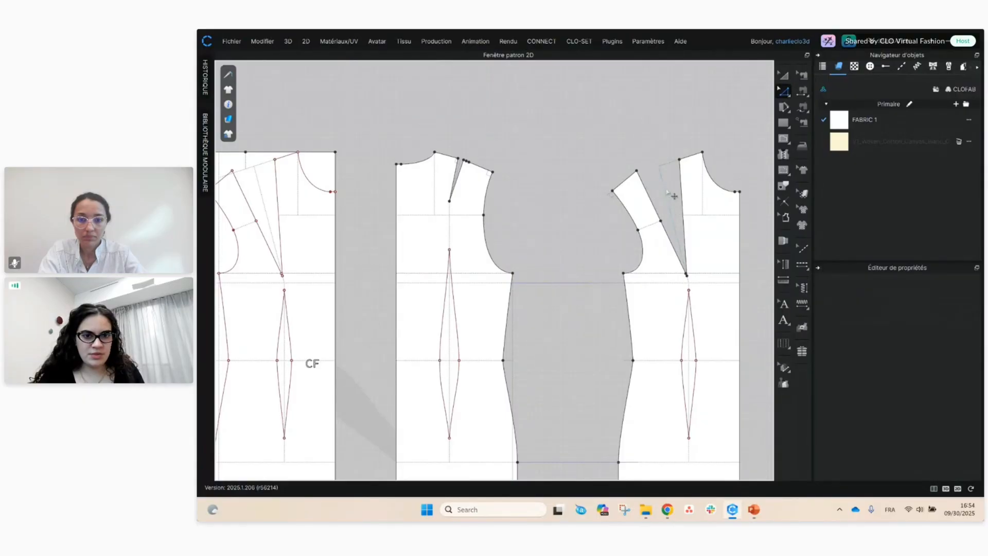
right_click(669, 193)
left_click(673, 195)
right_click(668, 166)
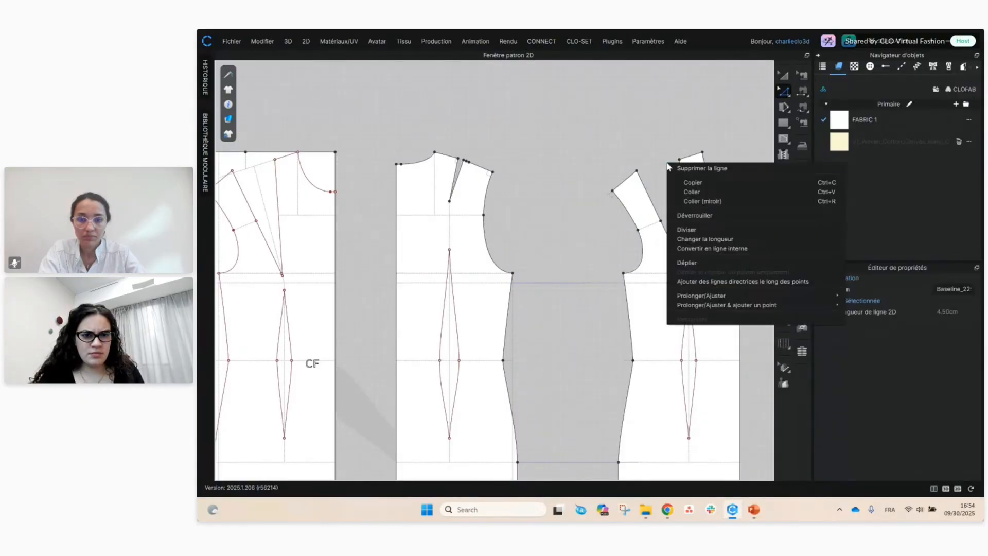
left_click(689, 169)
- Extend or trim the bust base lines between the patterns to the outline using the option that adds a point
scroll(617, 216, "up", 5)
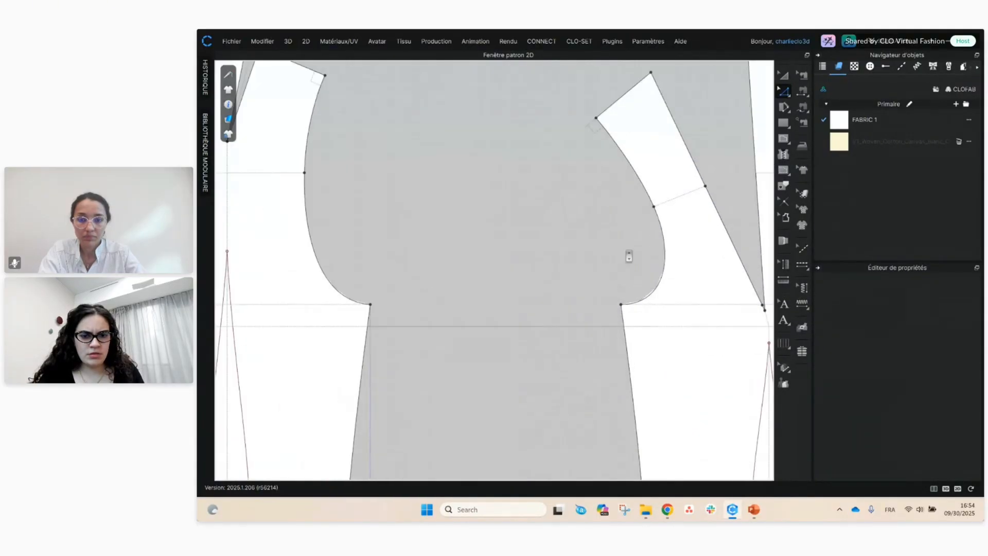
scroll(638, 154, "down", 3)
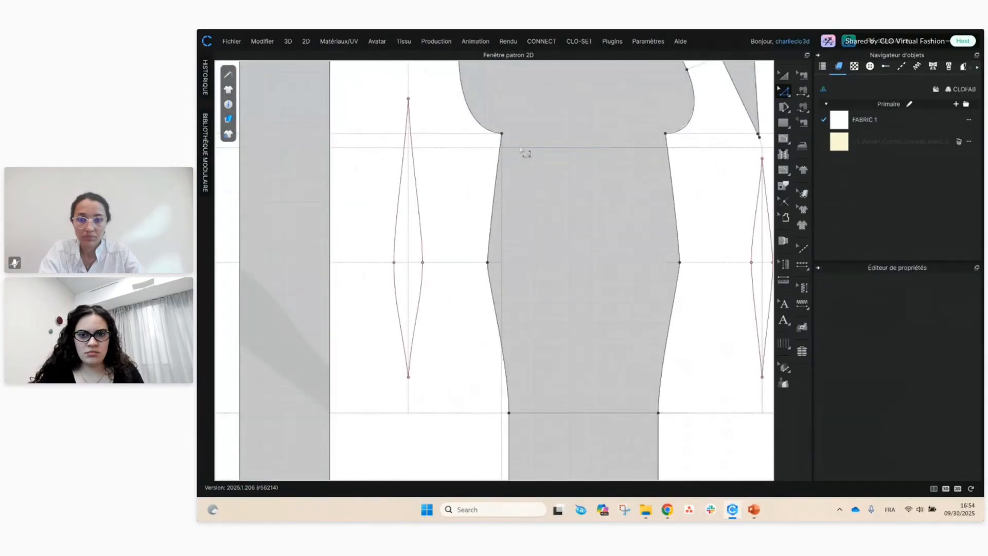
right_click(521, 150)
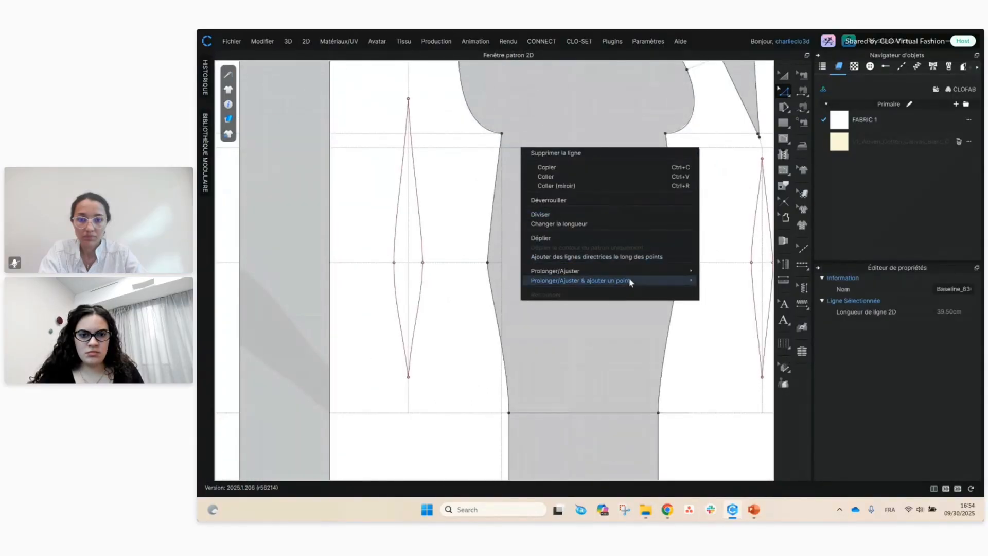
mouse_move(630, 280)
left_click(727, 280)
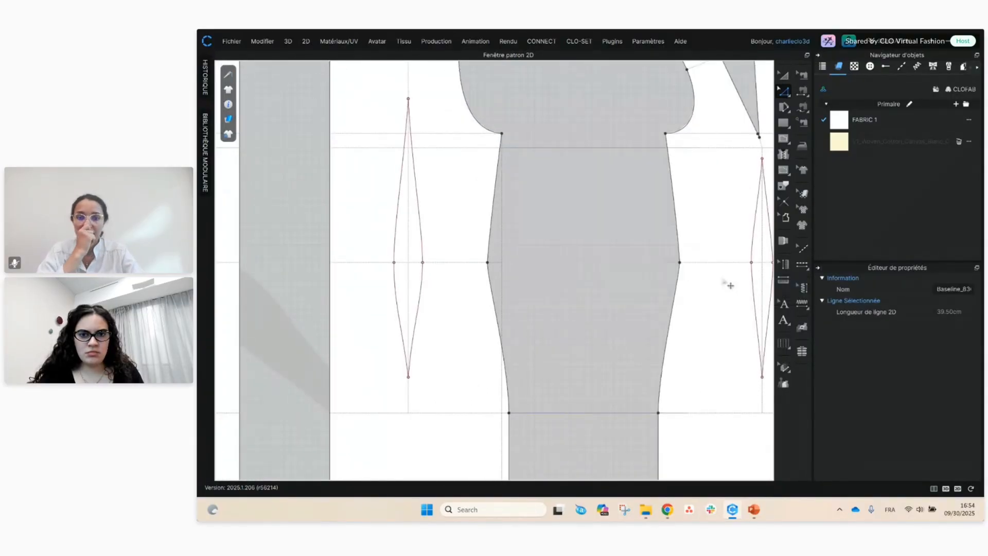
right_click(530, 149)
mouse_move(617, 280)
left_click(730, 282)
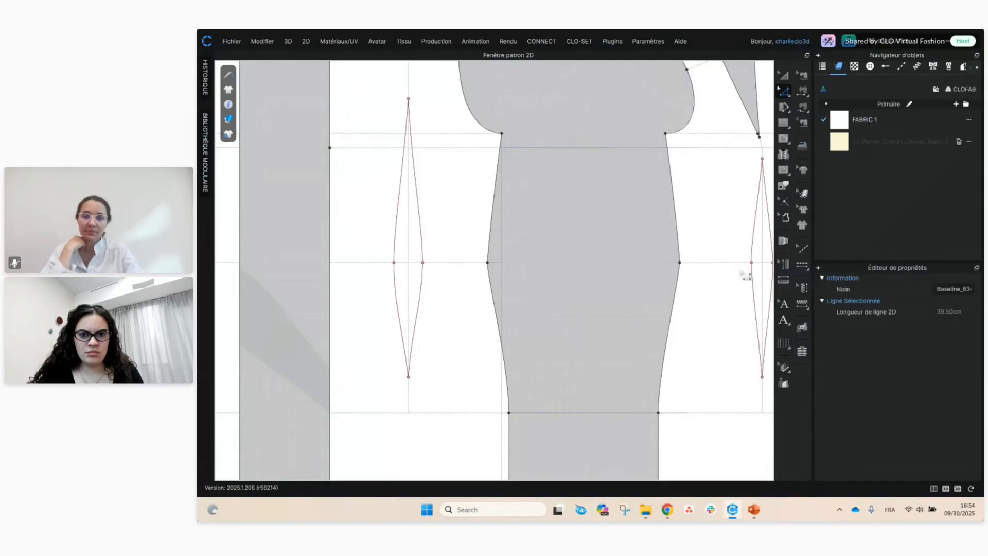
- Delete the bust base lines that cross the gap between the back and front patterns
right_click(583, 149)
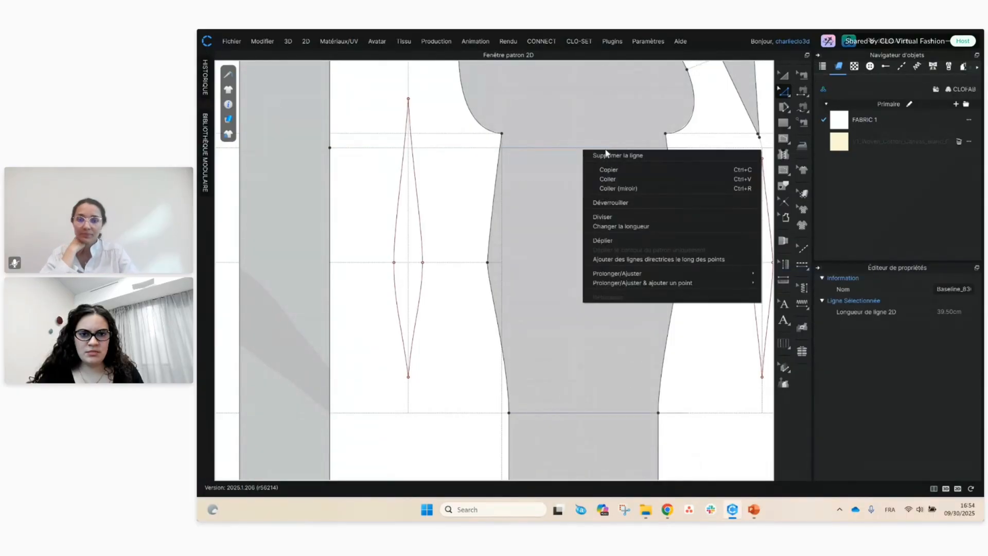
left_click(613, 159)
right_click(610, 148)
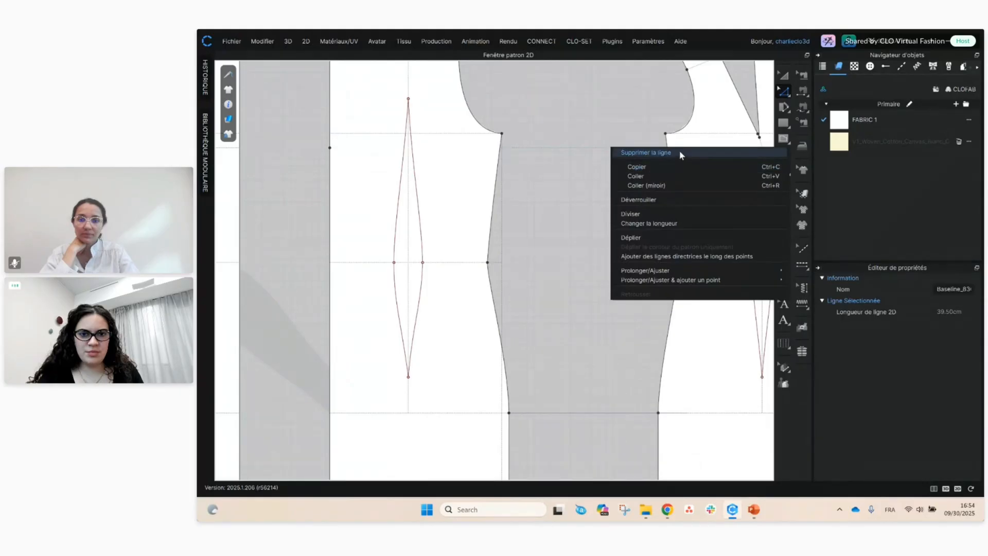
left_click(679, 151)
- Trim the hip base lines of the back and front to their pattern outlines
scroll(562, 158, "down", 3)
middle_click_drag(582, 122, 552, 97)
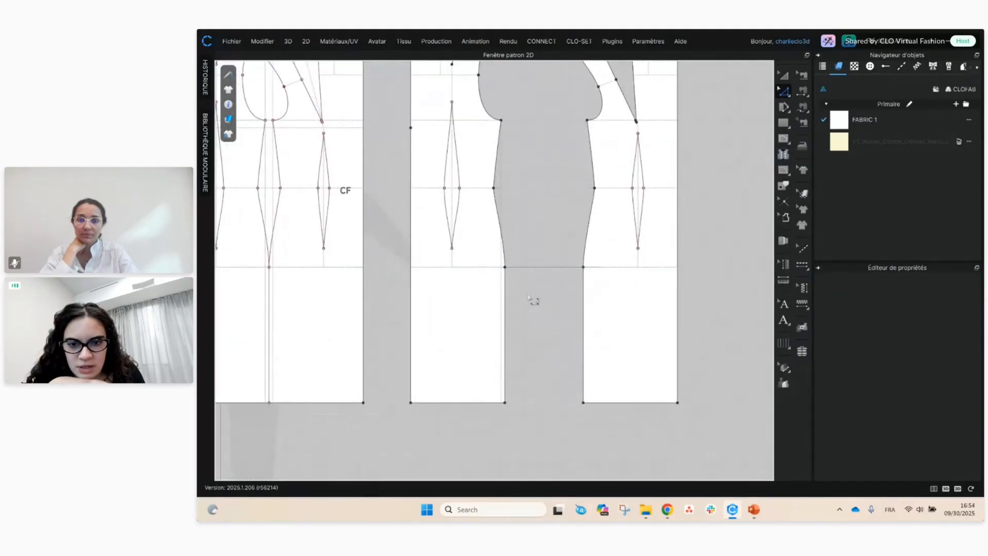
right_click(536, 266)
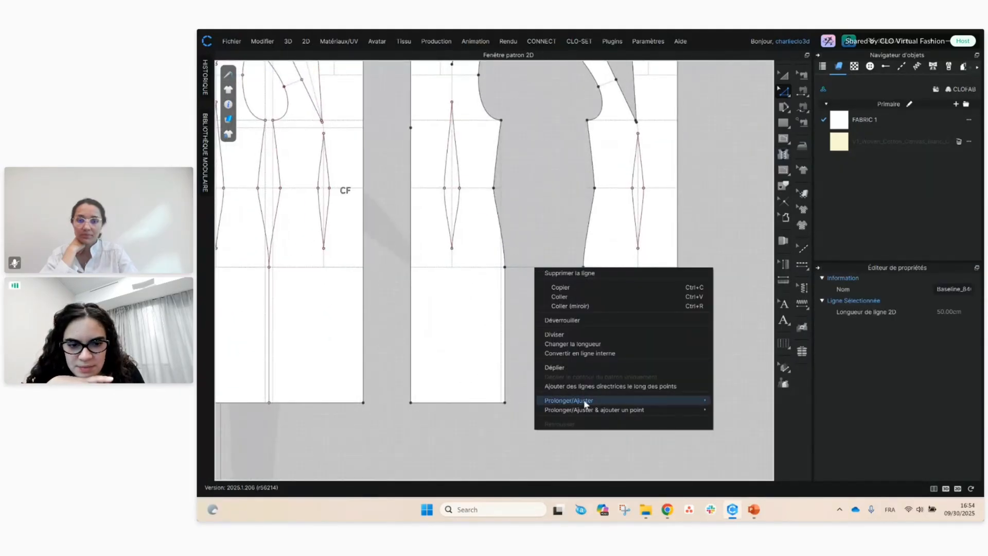
mouse_move(583, 400)
left_click(730, 400)
right_click(534, 268)
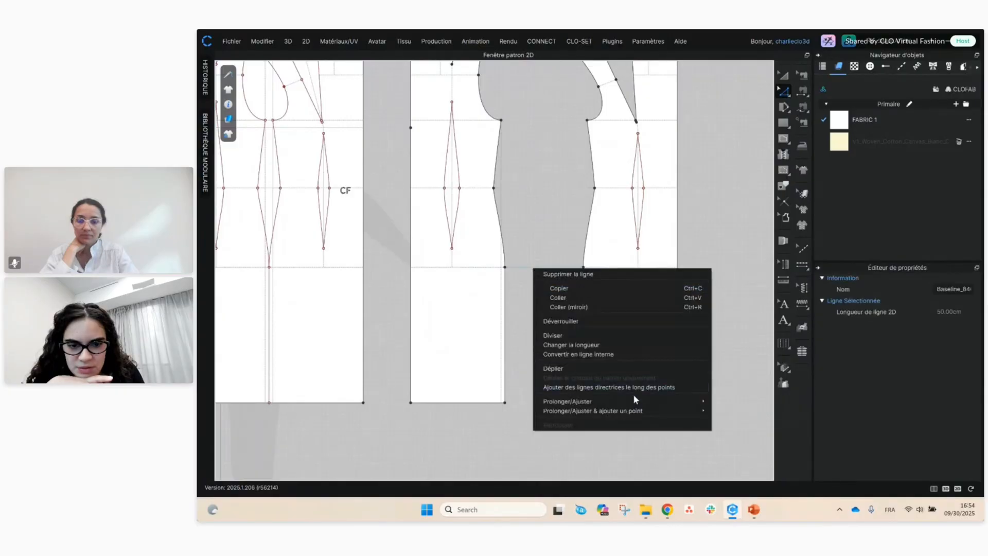
left_click(720, 401)
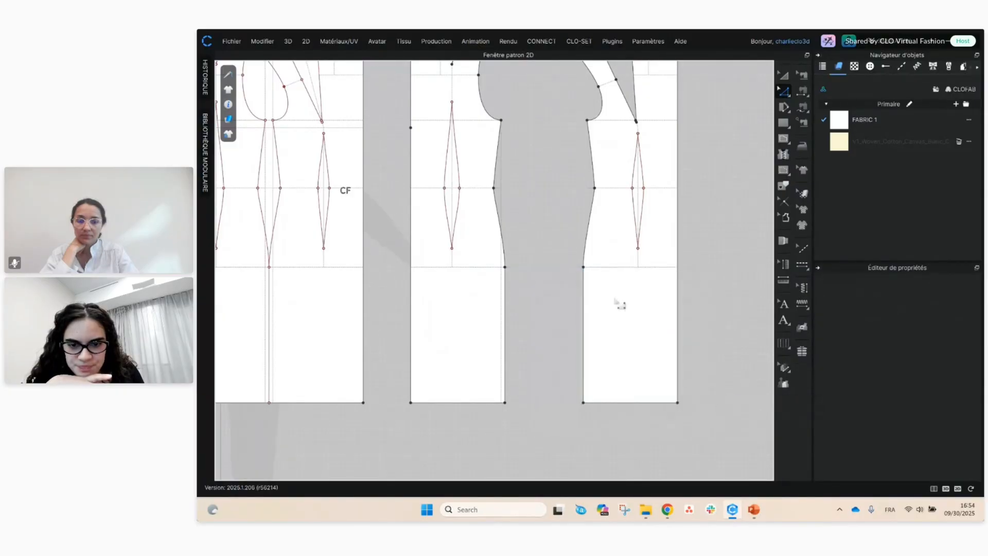
- Delete the vertical base line running down the back pattern beside its side seam
middle_click_drag(495, 204, 506, 251)
right_click(513, 227)
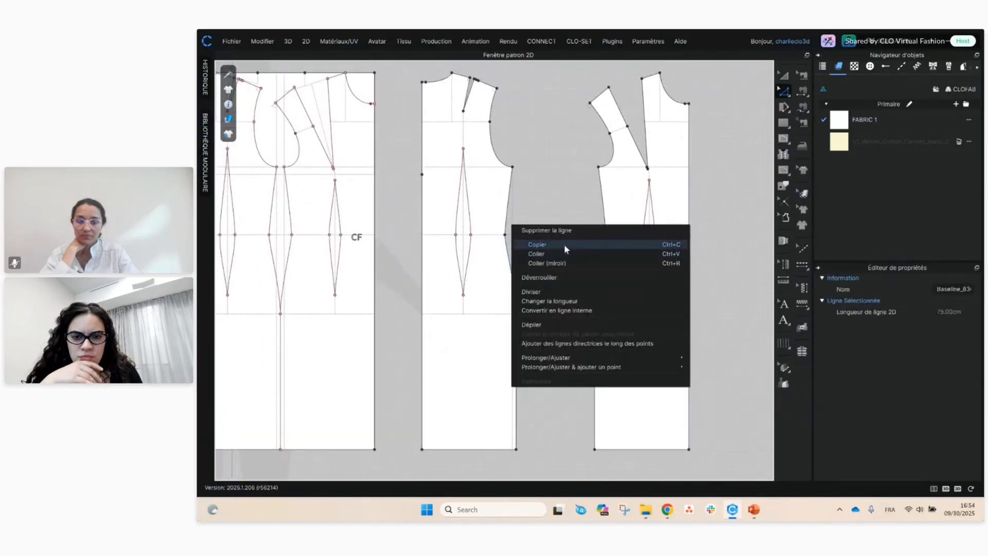
left_click(564, 244)
right_click(514, 224)
left_click(556, 143)
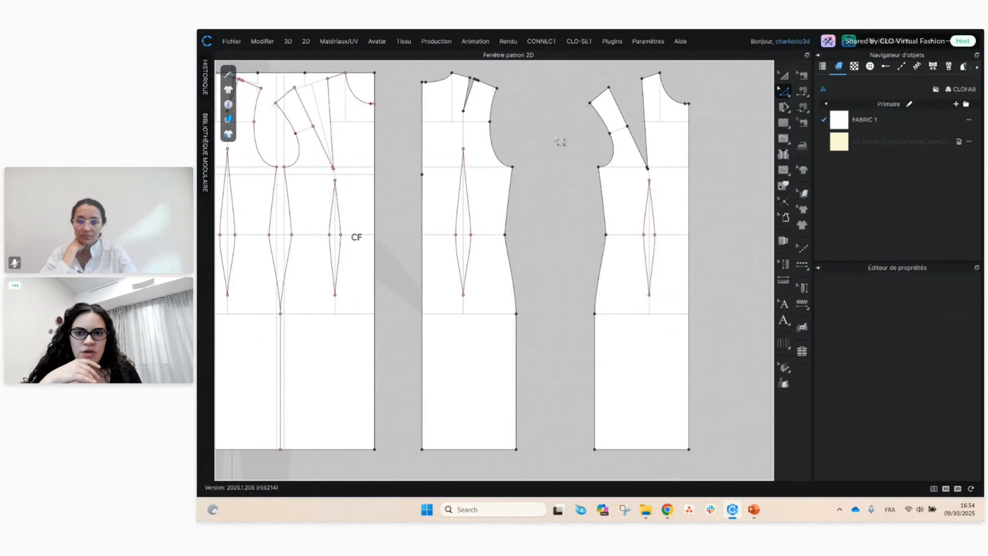
scroll(571, 154, "down", 3)
middle_click_drag(584, 166, 536, 226)
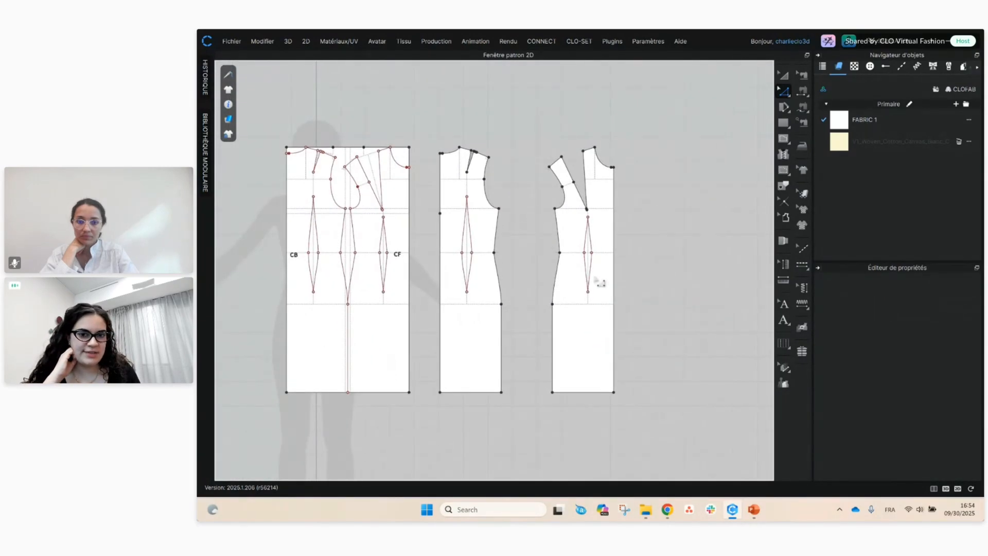
left_click(783, 75)
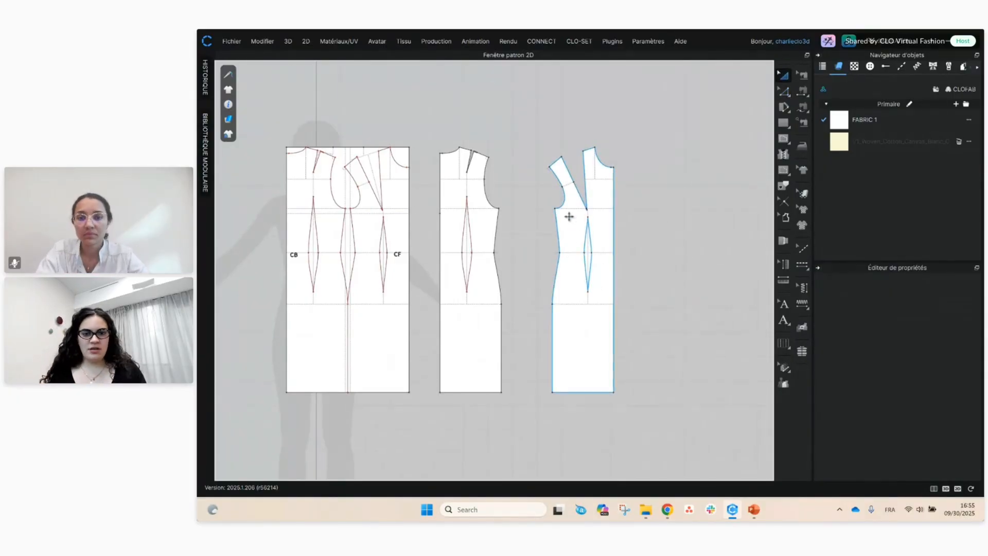
key("z")
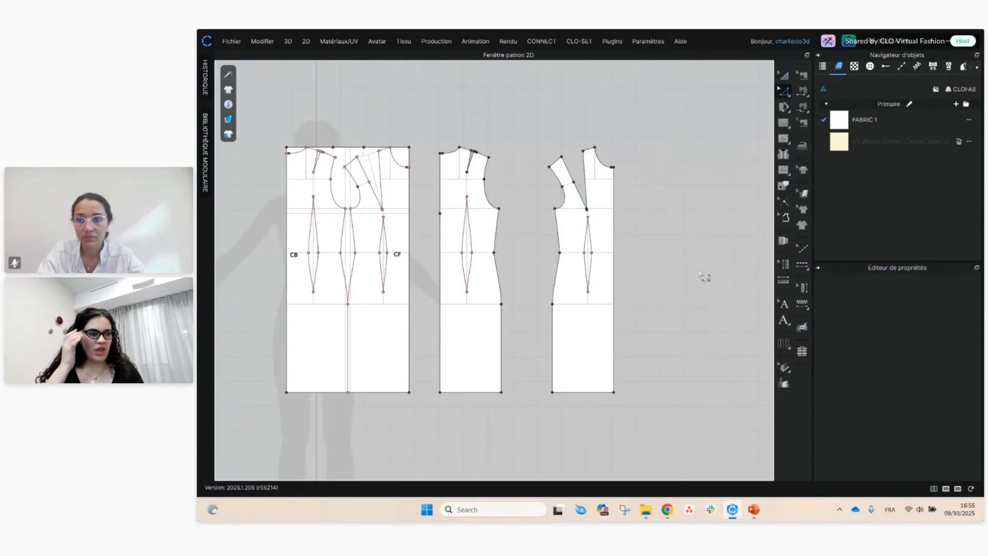
- Select all the waist dart lines on the front pattern and join their overlapping points
scroll(584, 282, "up", 3)
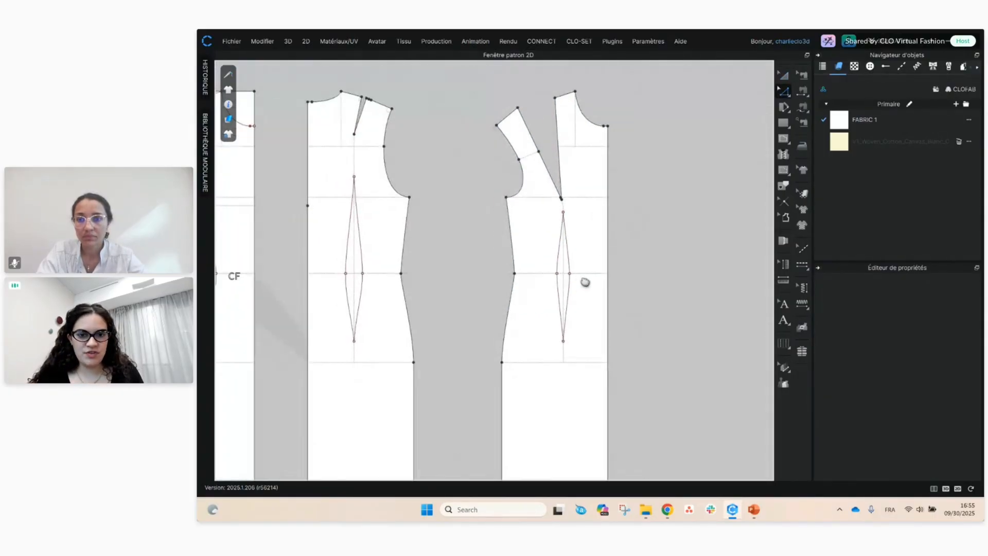
left_click_drag(599, 187, 644, 332)
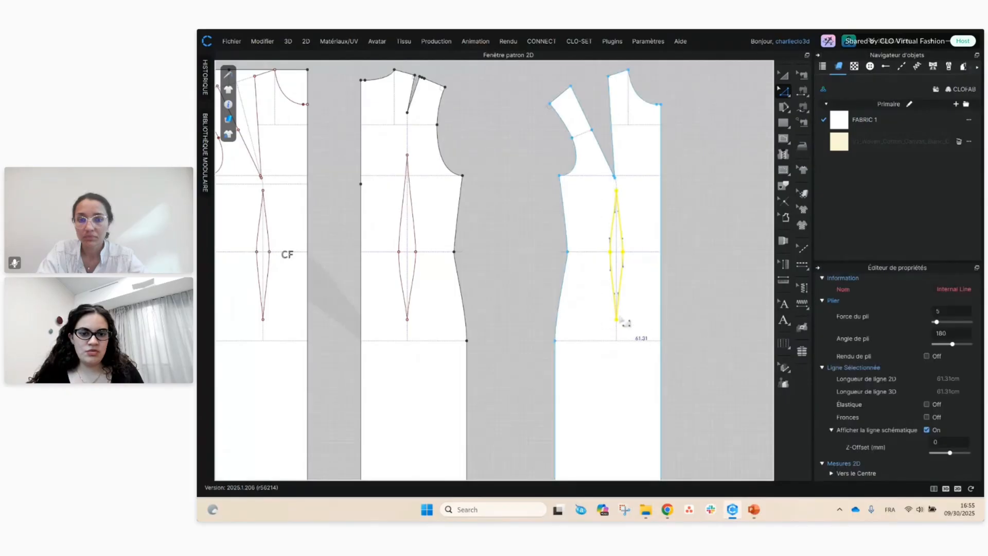
right_click(622, 327)
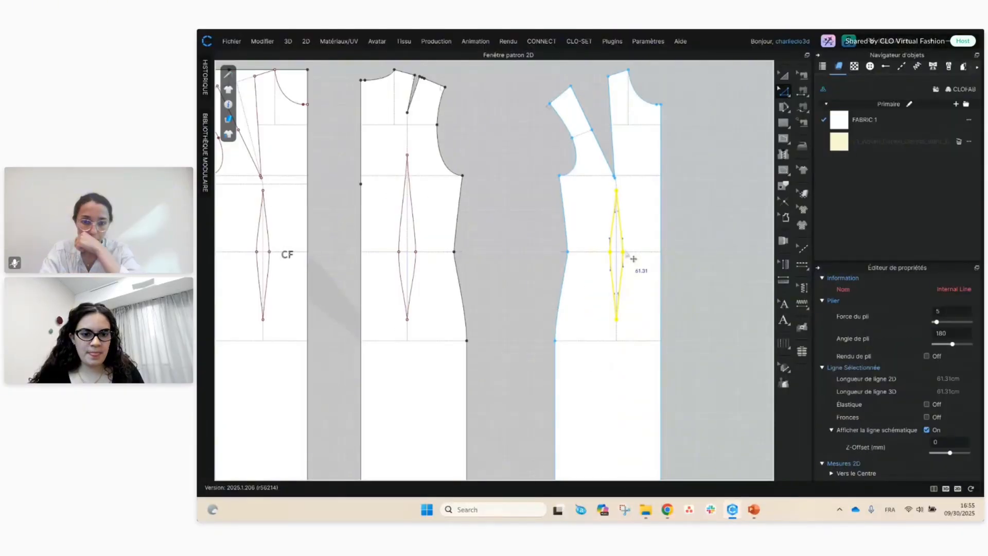
right_click(625, 252)
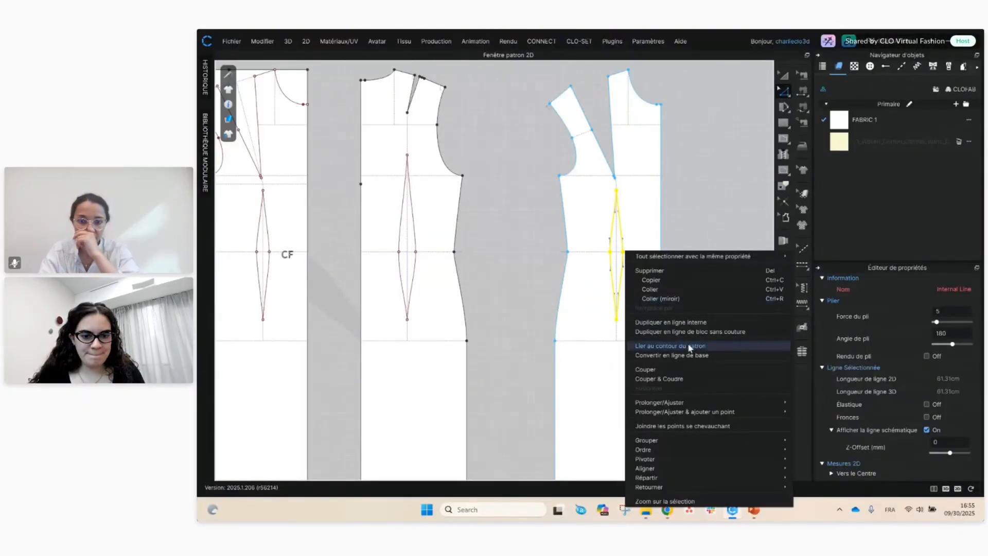
left_click(687, 428)
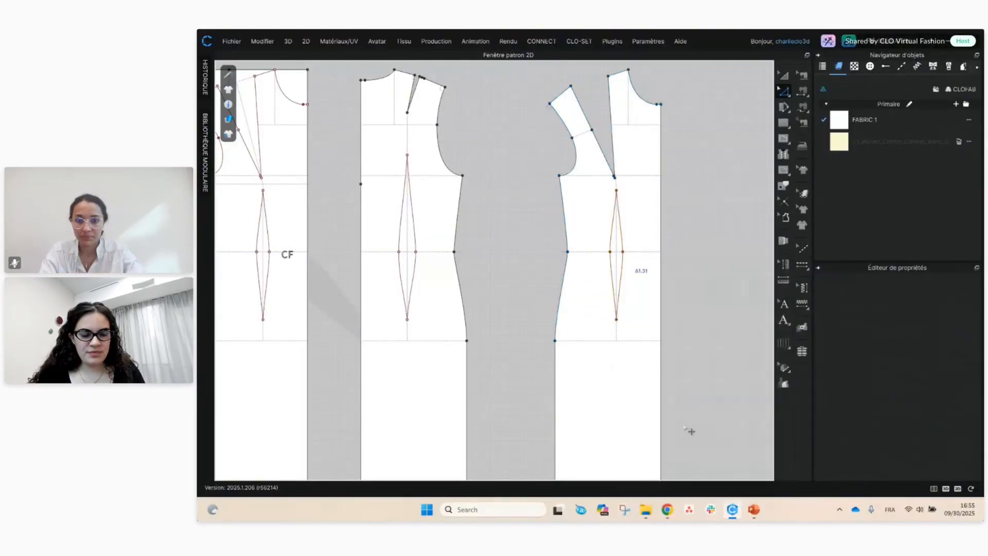
- Convert the closed waist dart shape on the front pattern into a hole
key("a")
left_click(616, 201)
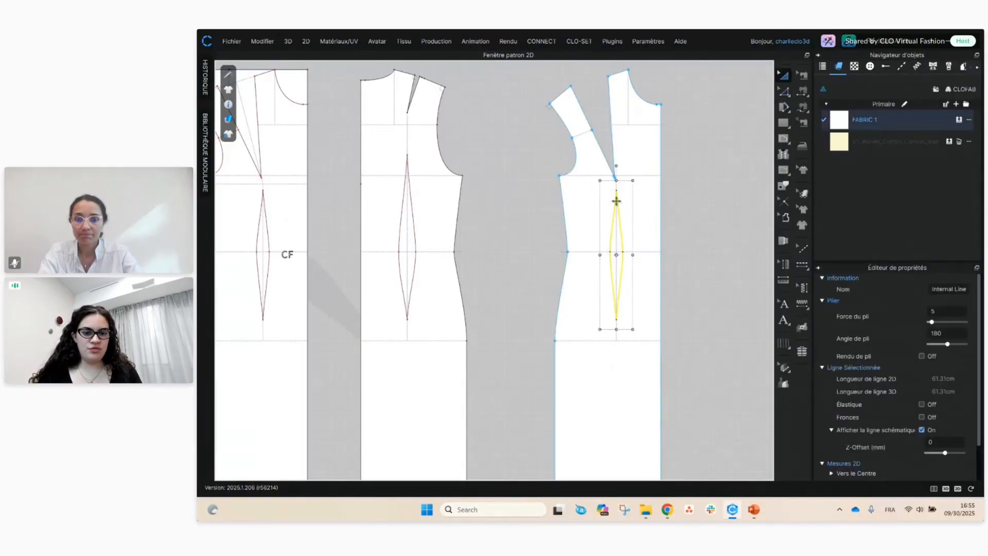
right_click(624, 248)
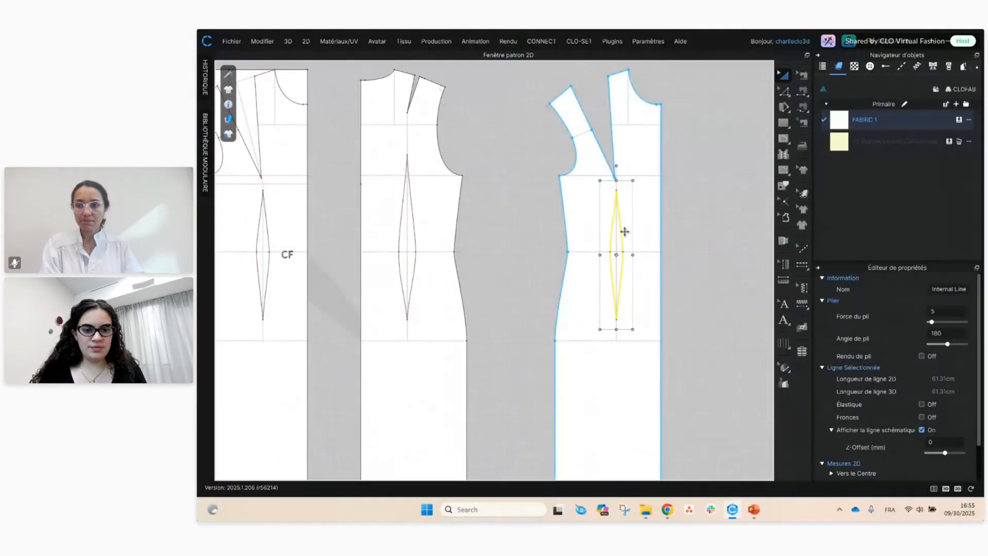
right_click(621, 232)
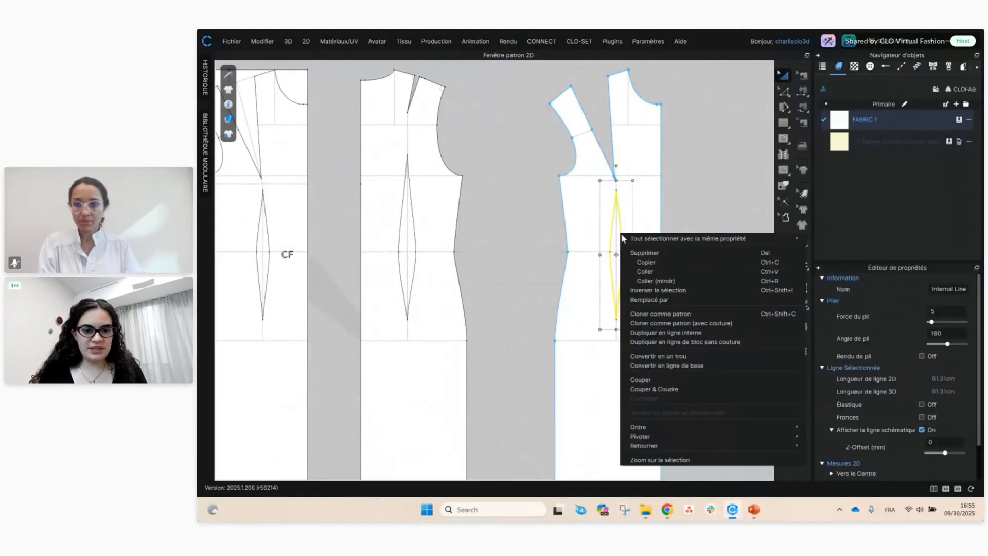
left_click(669, 356)
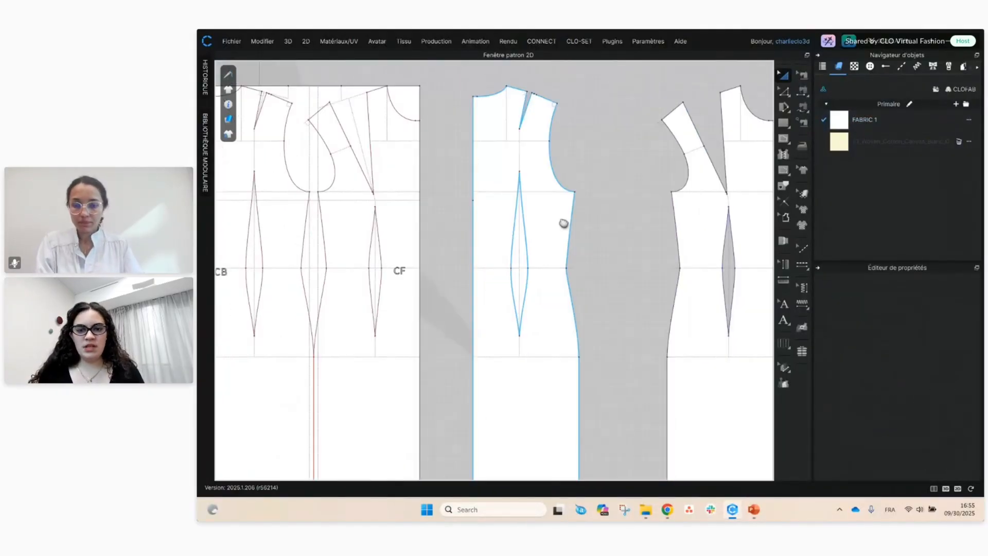
- Select all the waist dart lines on the back pattern and join their overlapping points
middle_click_drag(563, 223, 569, 194)
key("z")
middle_click_drag(545, 137, 476, 176)
left_click(463, 185)
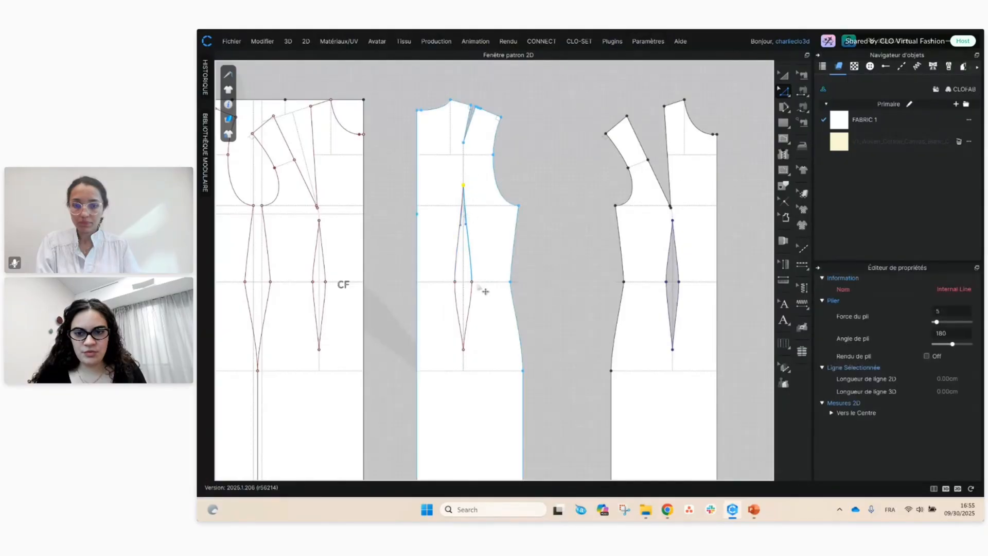
left_click_drag(435, 166, 491, 366)
right_click(465, 366)
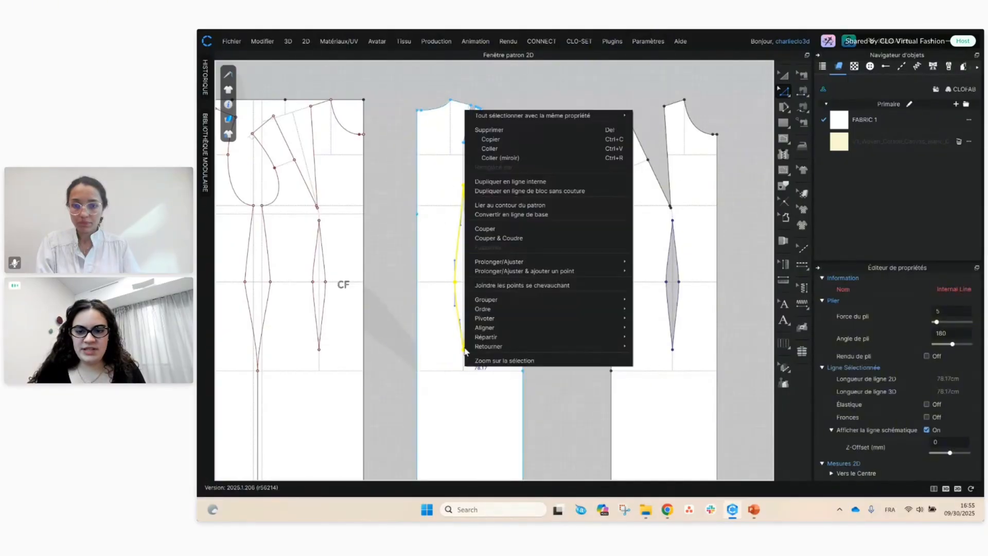
left_click(536, 285)
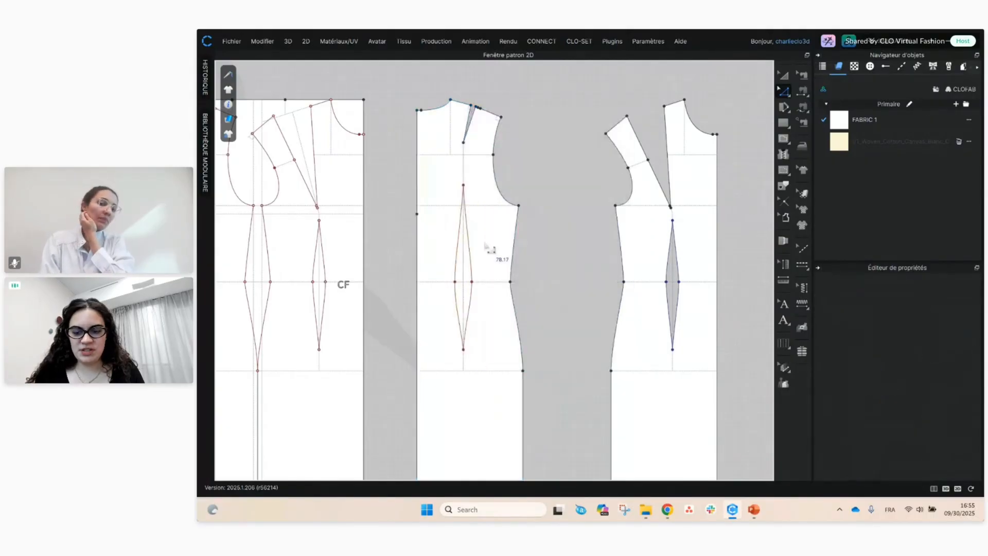
- Convert the closed waist dart shape on the back pattern into a hole
key("a")
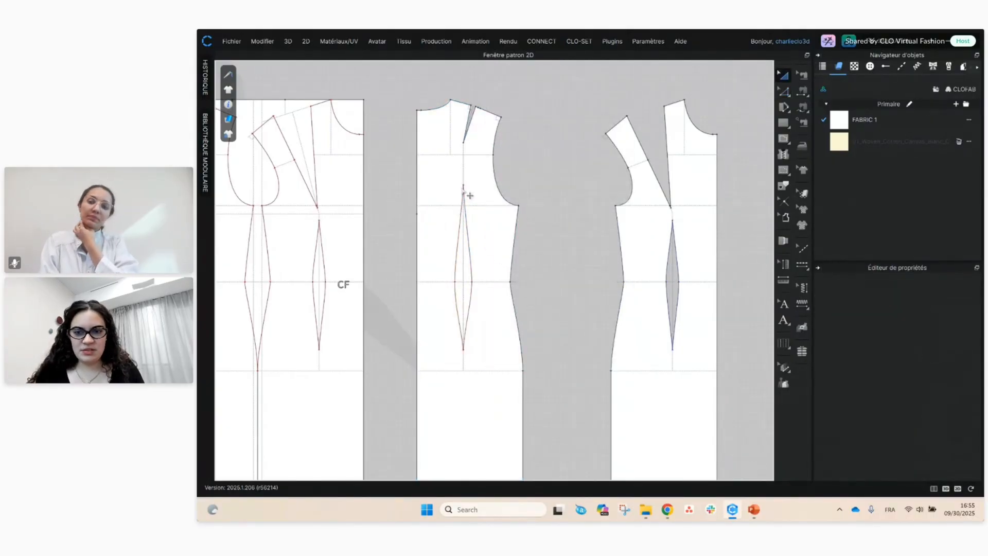
left_click(464, 203)
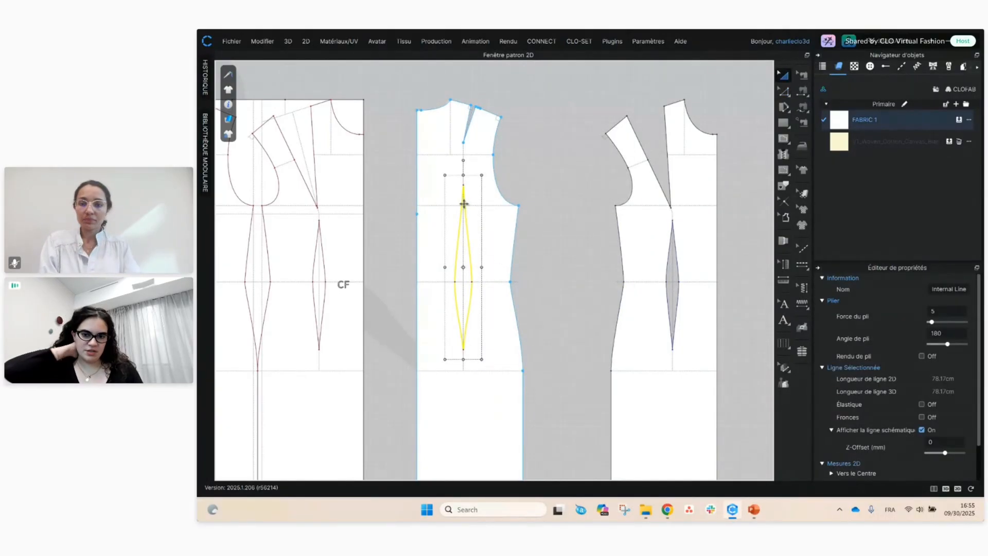
right_click(464, 203)
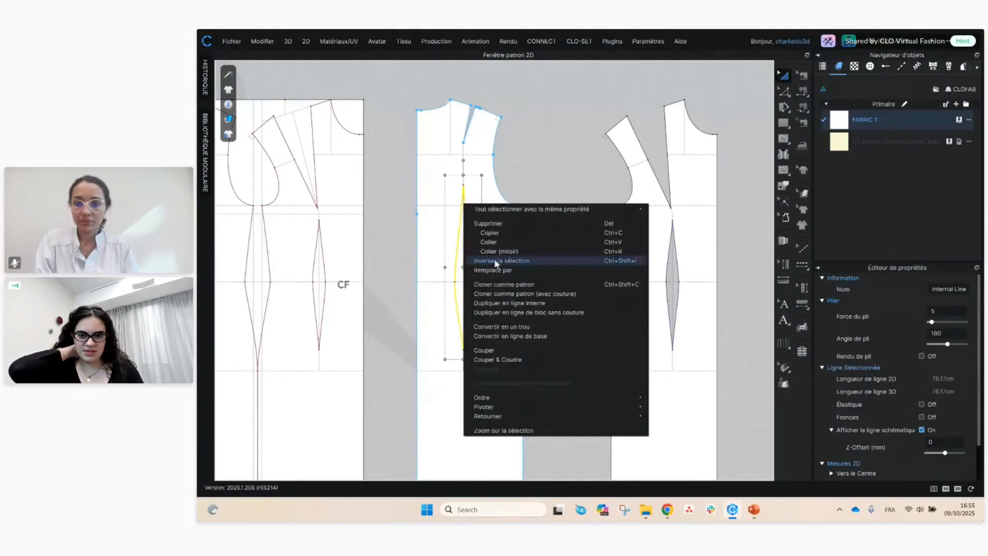
left_click(511, 324)
left_click(532, 249)
scroll(600, 269, "down", 5)
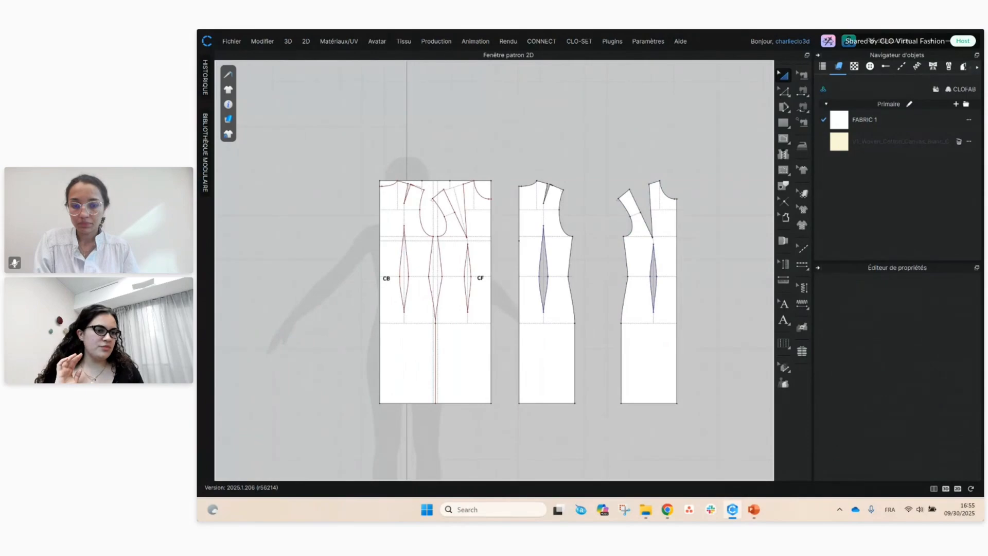
- Move the original draft block marked CB and CF away from the traced pieces, to the far side of the avatar silhouette
key("alt+Tab")
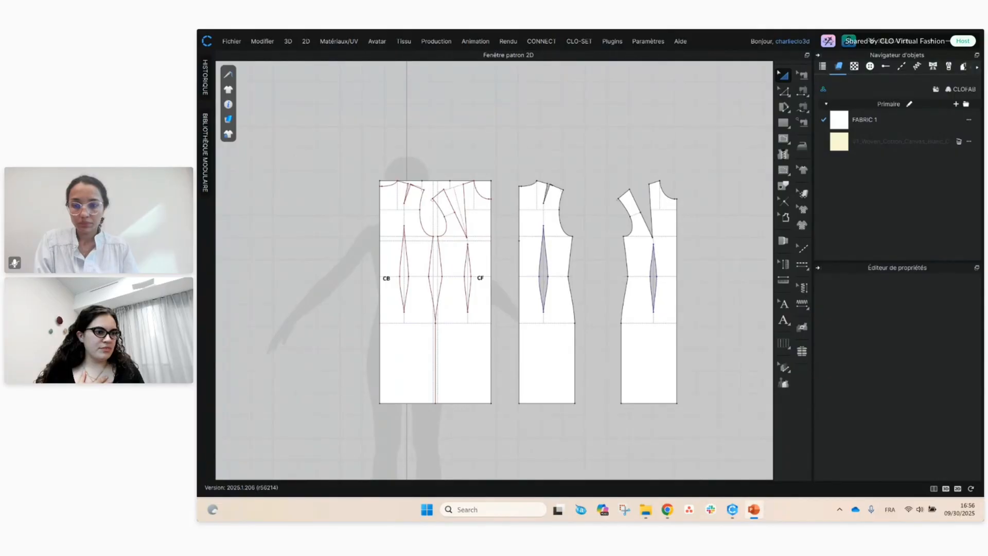
scroll(517, 203, "down", 4)
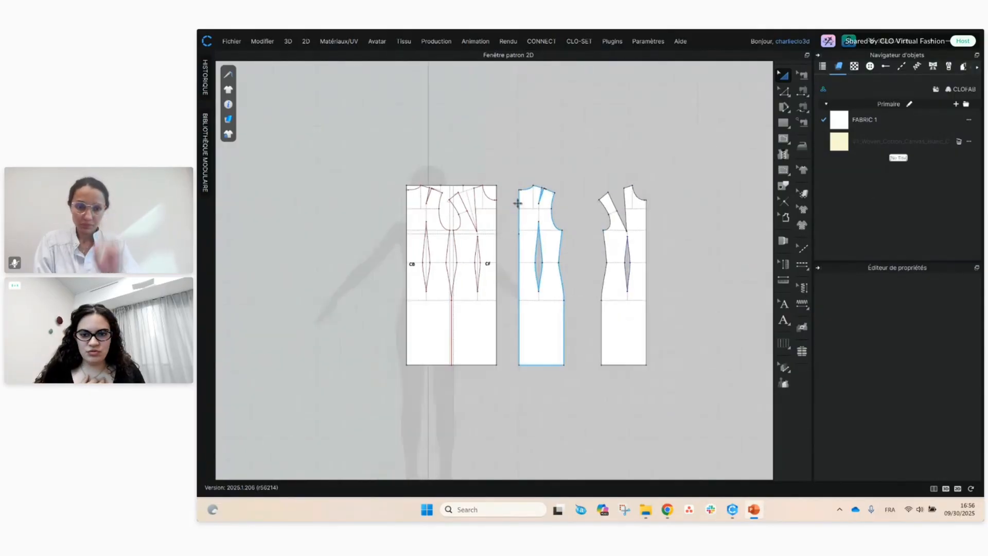
left_click_drag(465, 189, 263, 193)
middle_click_drag(288, 272, 368, 281)
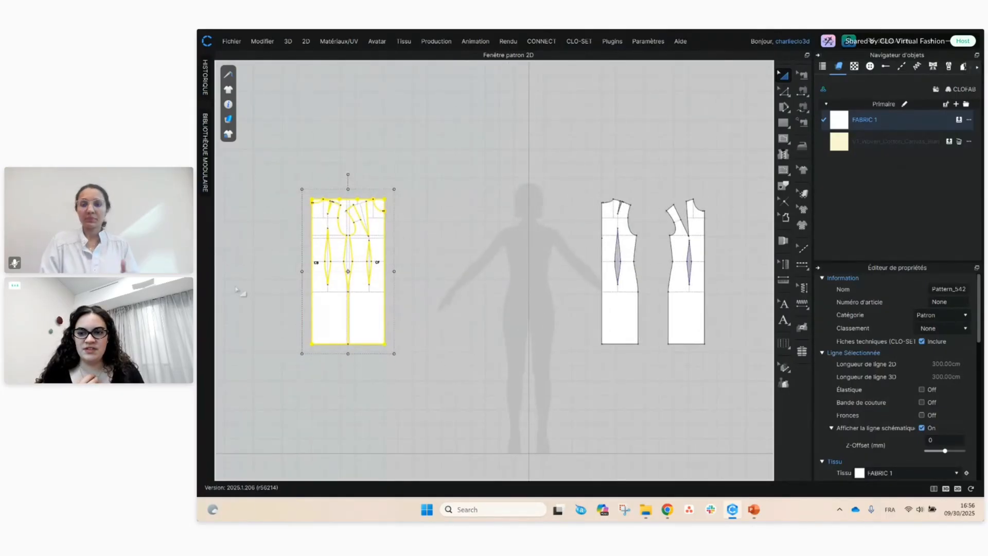
left_click(342, 235)
right_click(341, 235)
left_click(410, 192)
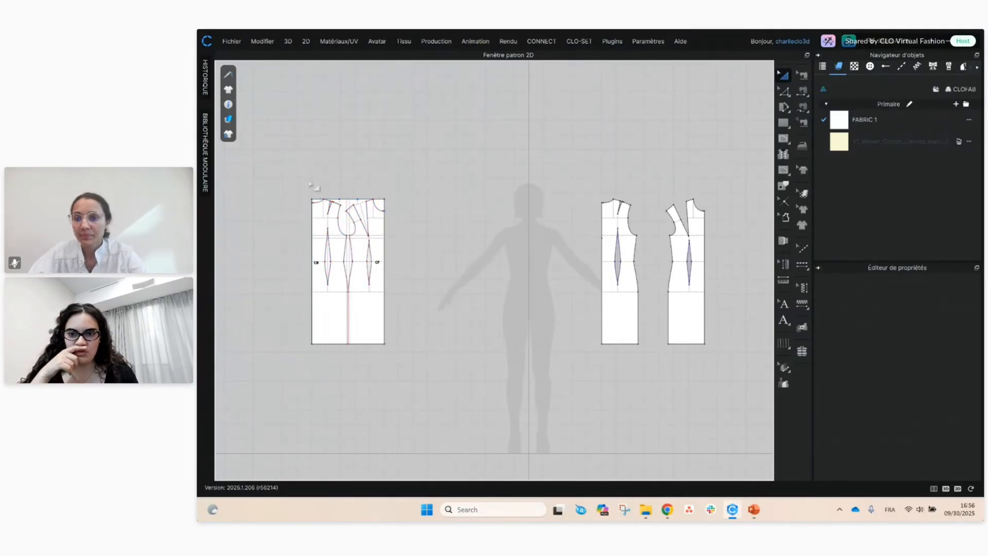
- Archive the original draft block that carries the CB and CF labels
middle_click_drag(315, 190, 424, 197)
middle_click_drag(506, 190, 470, 195)
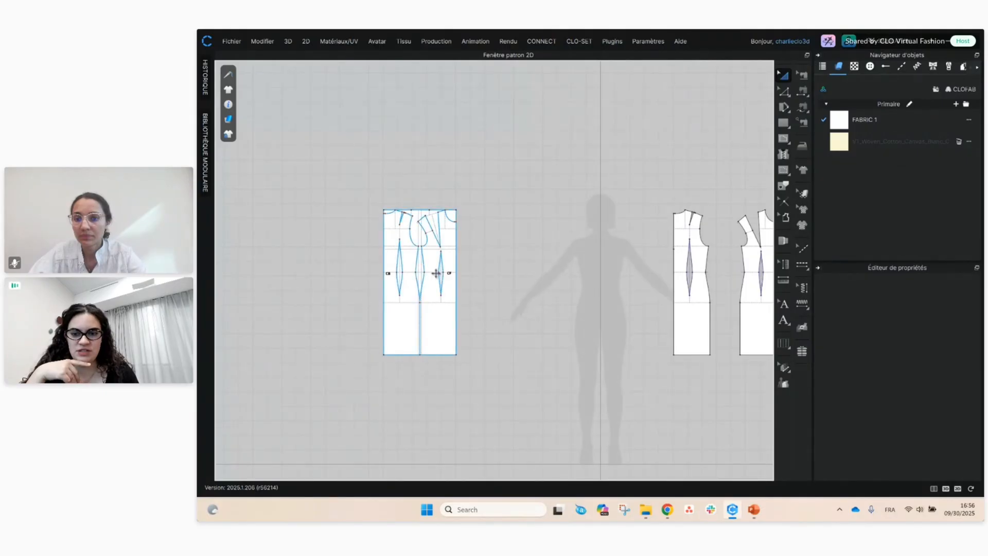
right_click(414, 231)
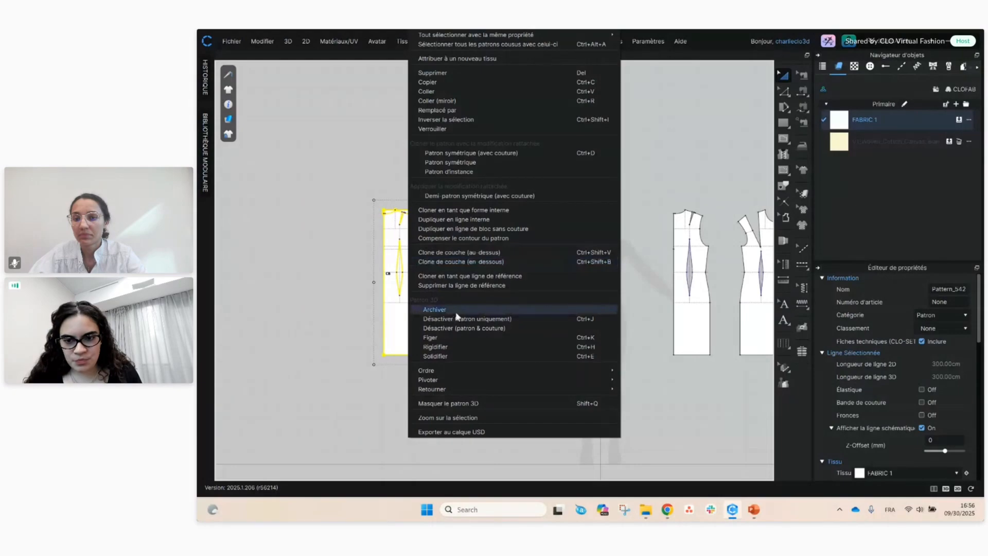
left_click(456, 310)
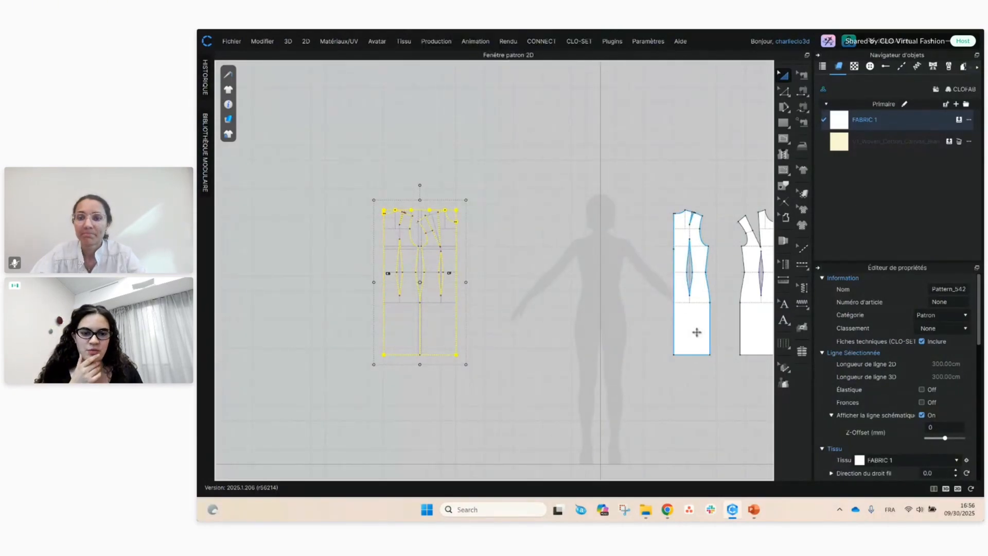
- Place the back and front patterns side by side, with the centre front edge on the avatar silhouette's centre line
left_click_drag(697, 331, 520, 331)
left_click_drag(743, 324, 538, 368)
left_click(619, 339)
scroll(566, 347, "up", 2)
middle_click_drag(567, 347, 564, 347)
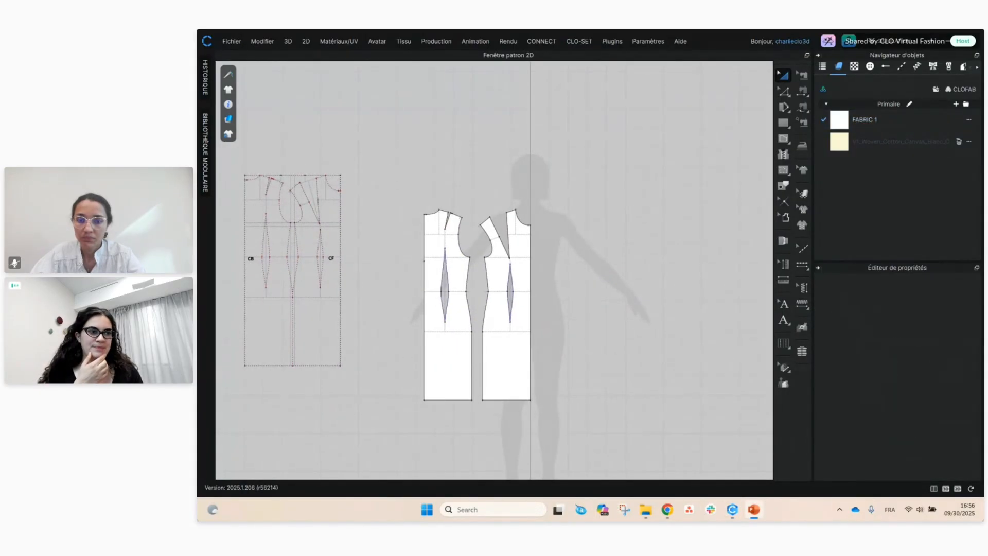
left_click(596, 250)
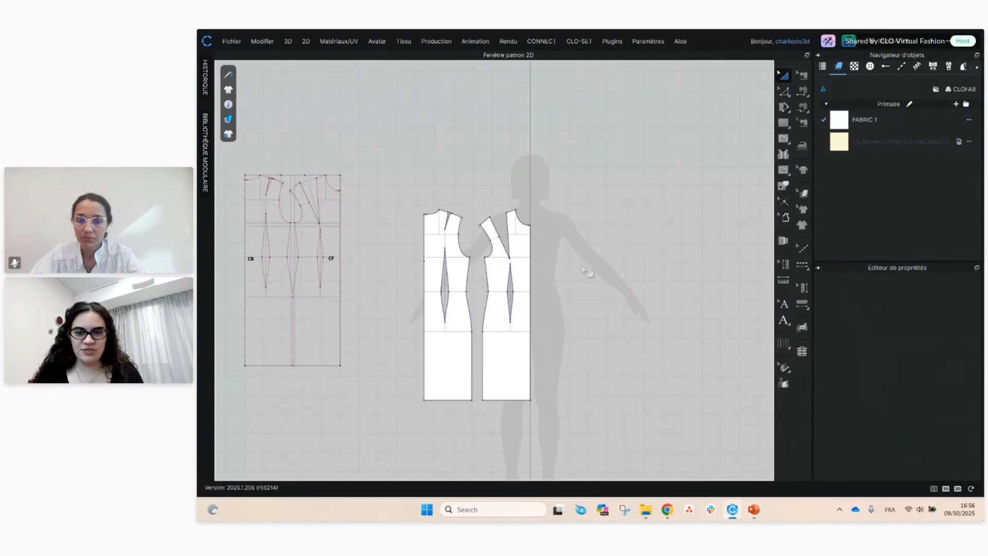
- Unfold the front pattern along its centre front line with symmetric editing and sewing
key("z")
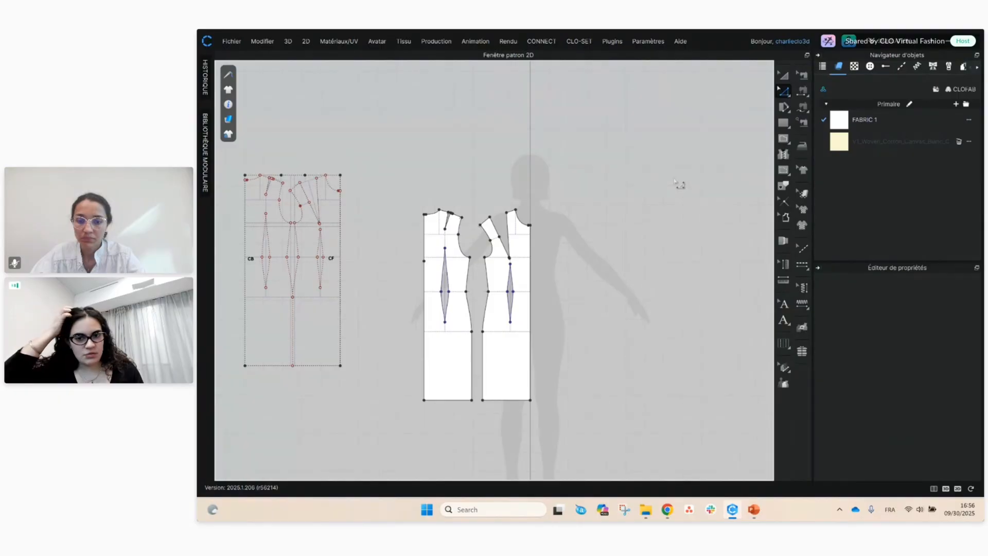
scroll(557, 282, "up", 2)
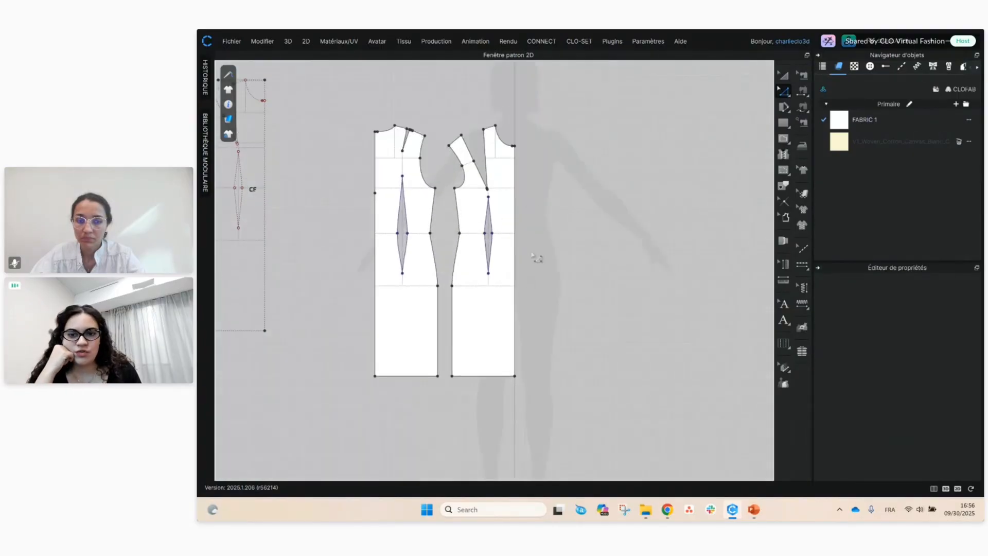
right_click(515, 223)
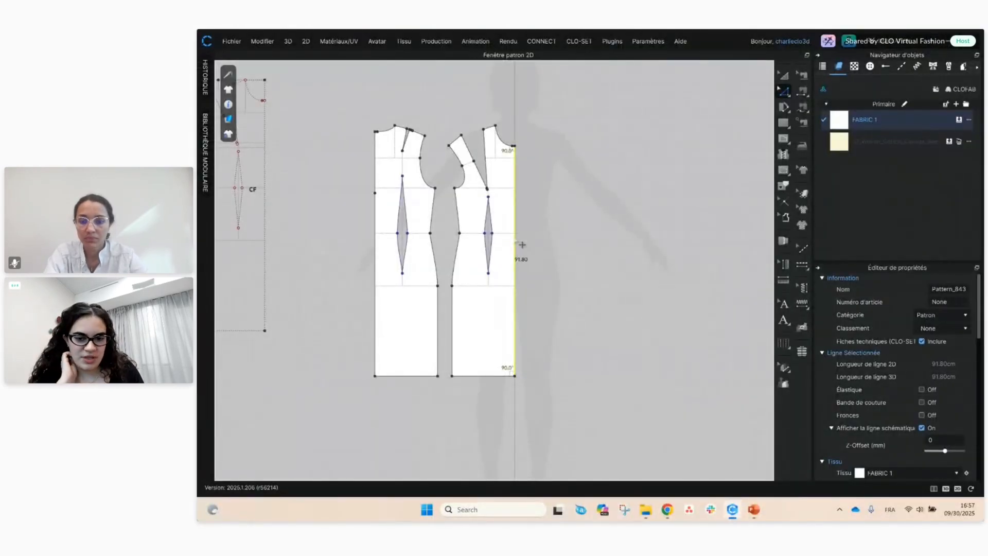
right_click(514, 237)
left_click(618, 393)
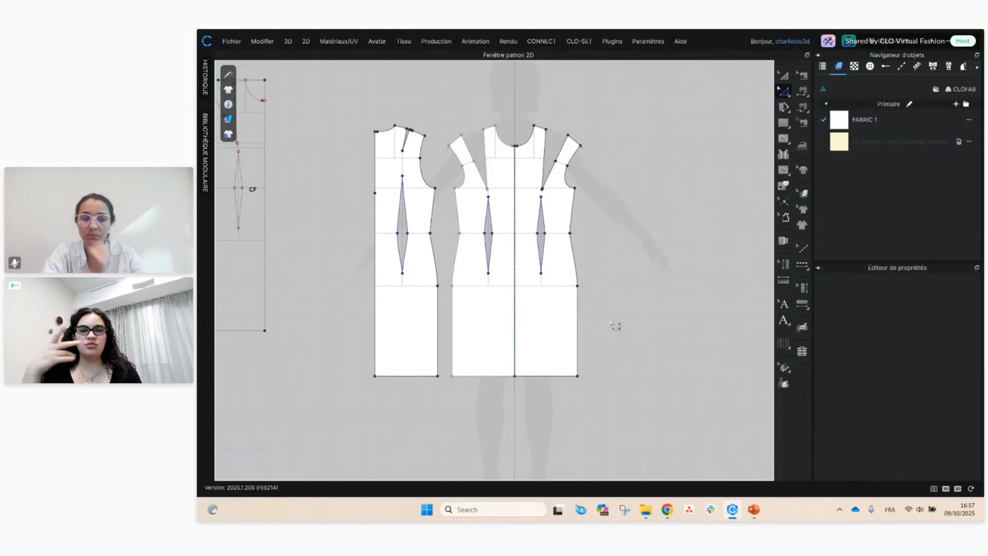
- Remove the extra point on the centre back line and unfold the back pattern along it with symmetric editing and sewing
left_click(375, 186)
right_click(375, 213)
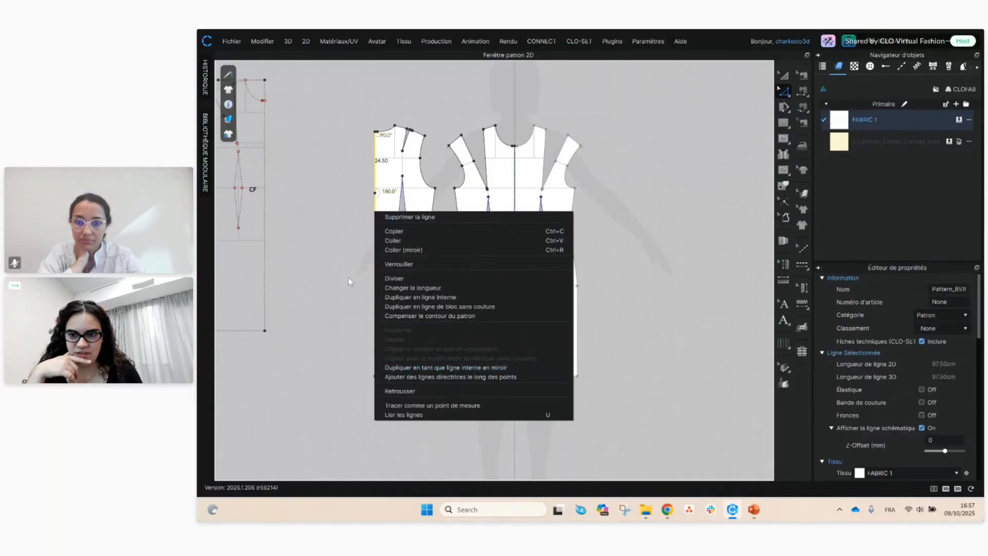
left_click(412, 367)
right_click(374, 198)
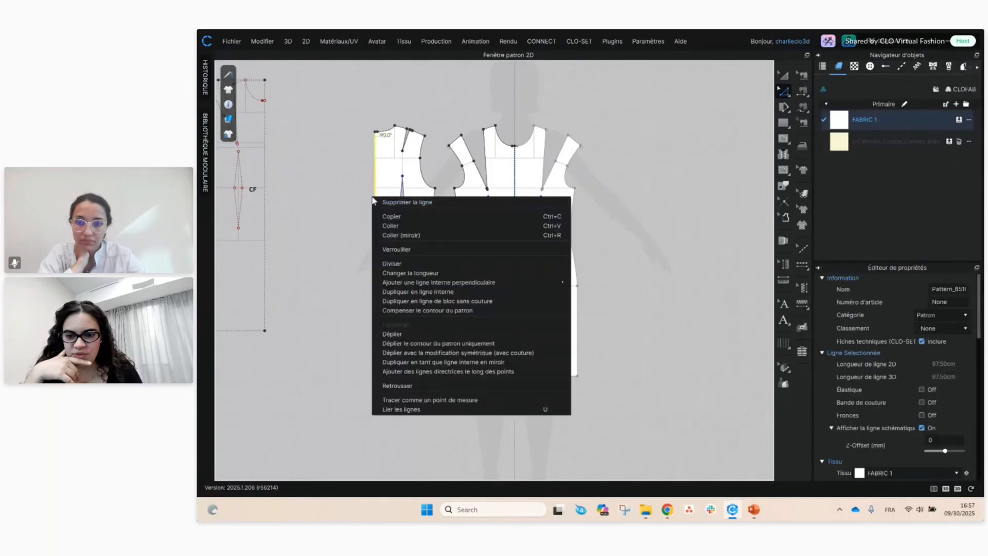
left_click(432, 353)
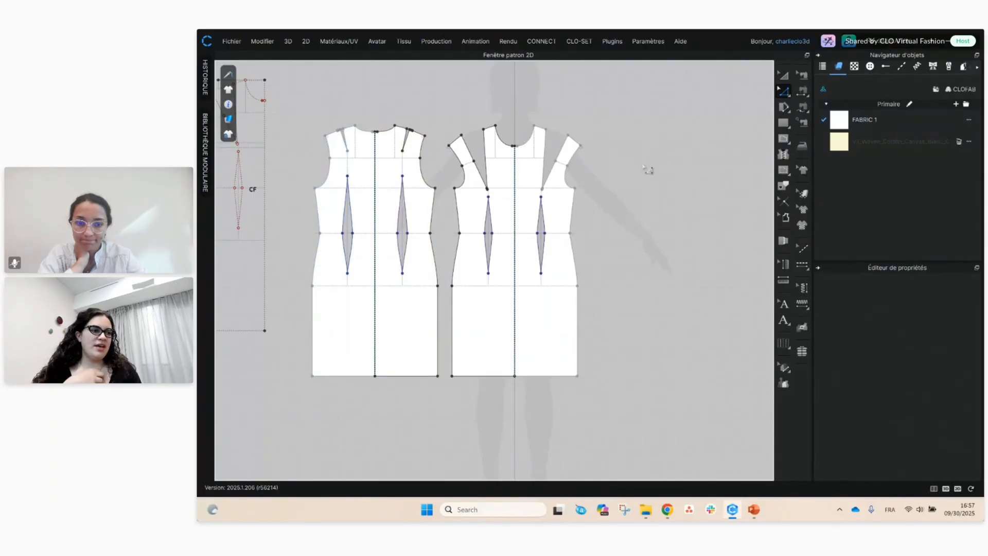
- Show the 3D window beside the 2D pattern window and bring the avatar and both unfolded patterns into view
key("alt+Tab")
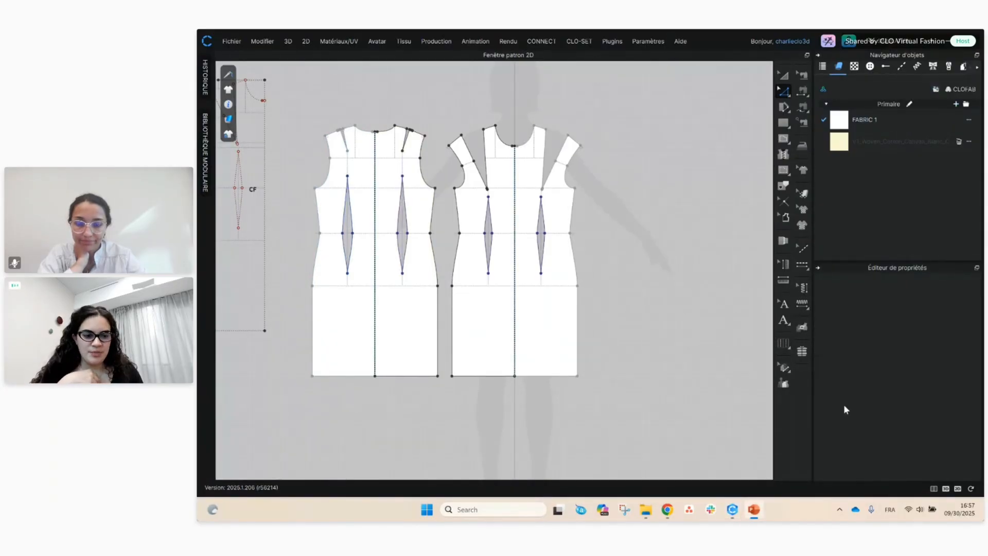
left_click(933, 489)
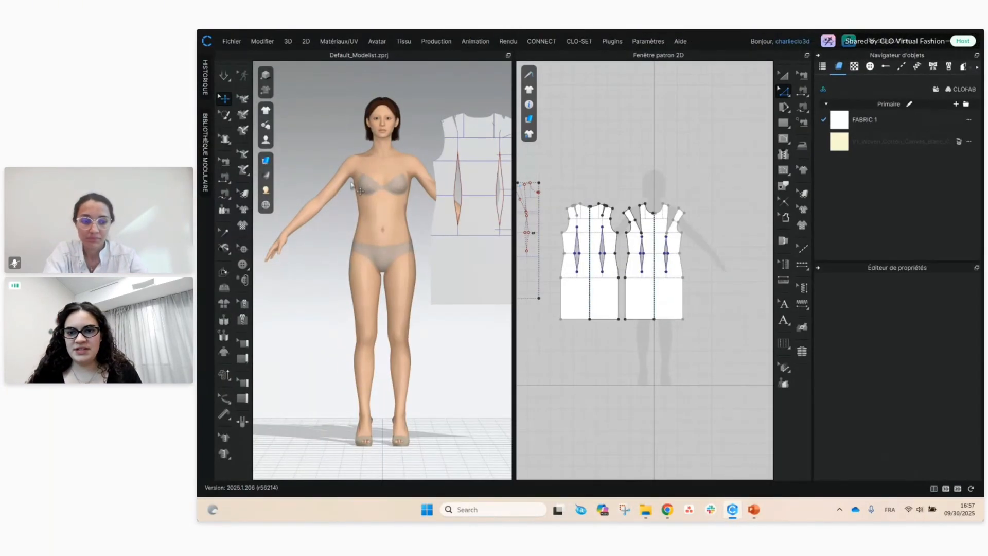
right_click_drag(310, 208, 404, 254)
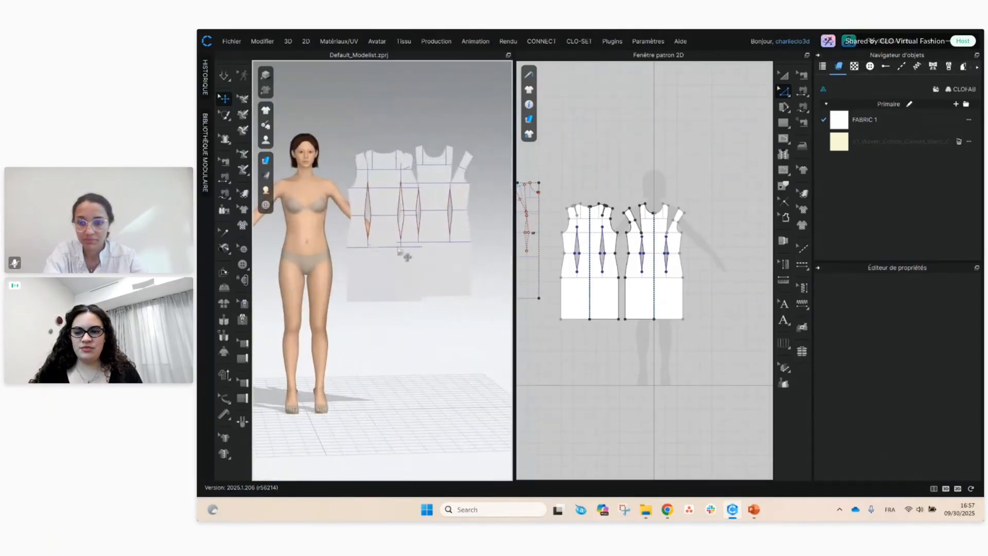
- Display the avatar's arrangement points in the 3D window
left_click(403, 253)
scroll(387, 292, "down", 5)
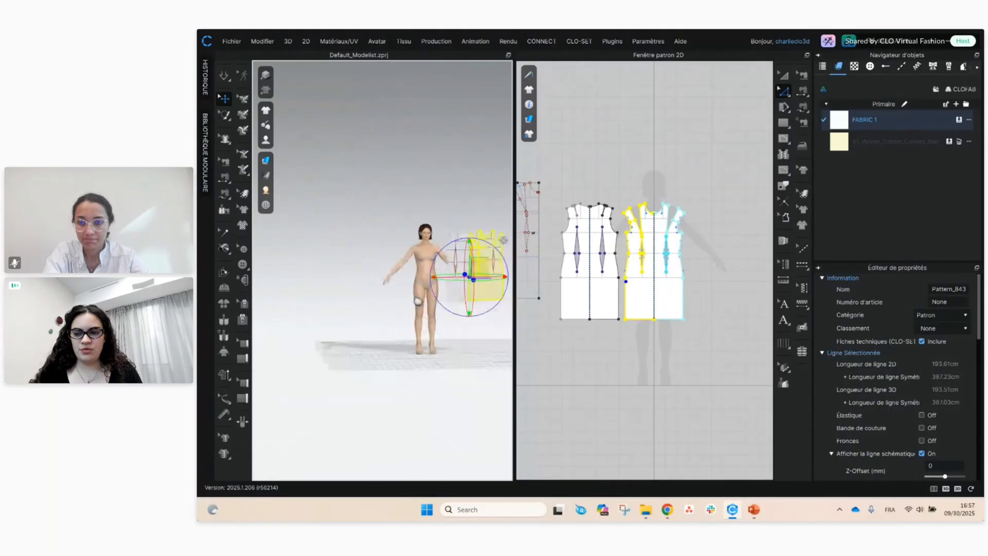
scroll(378, 296, "up", 5)
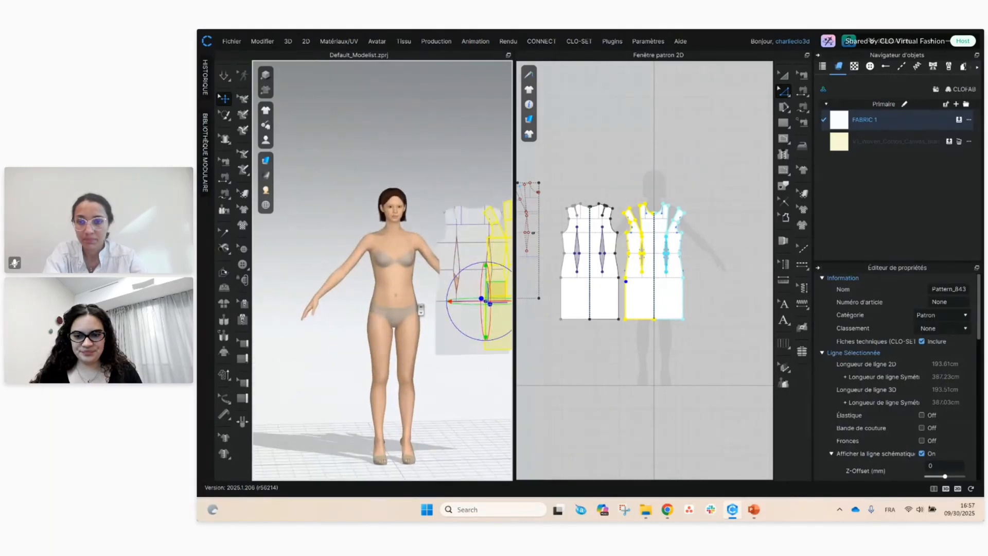
left_click(455, 410)
right_click_drag(458, 408, 436, 338)
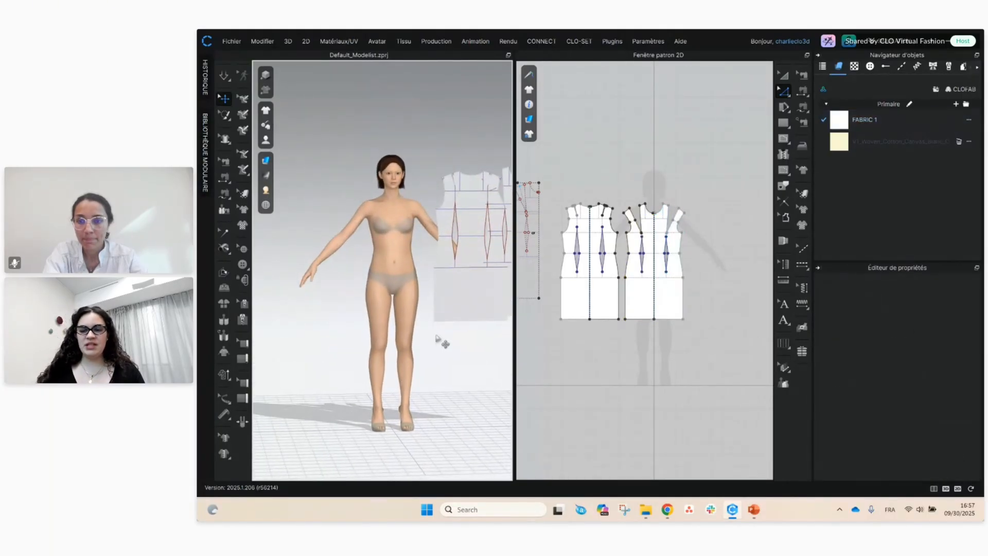
mouse_move(266, 140)
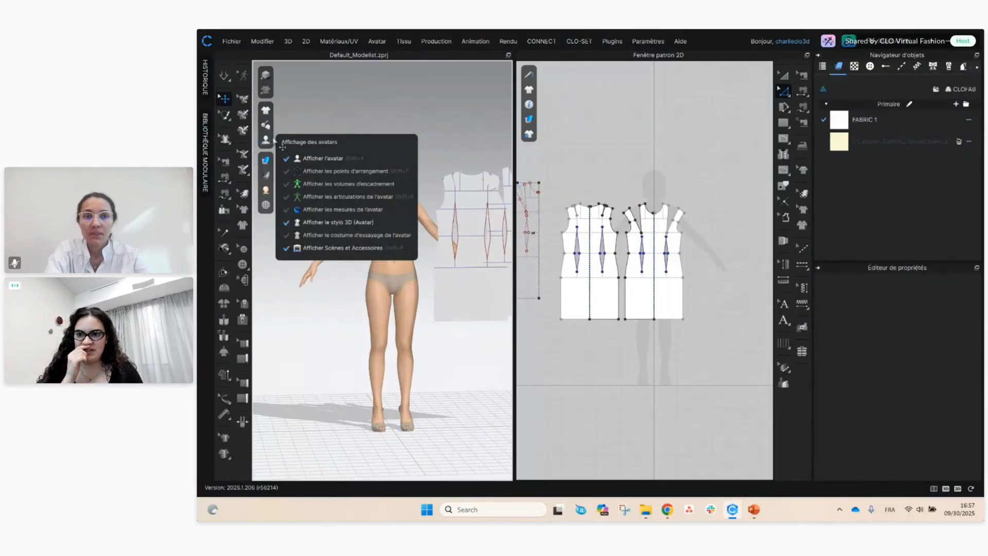
left_click(303, 171)
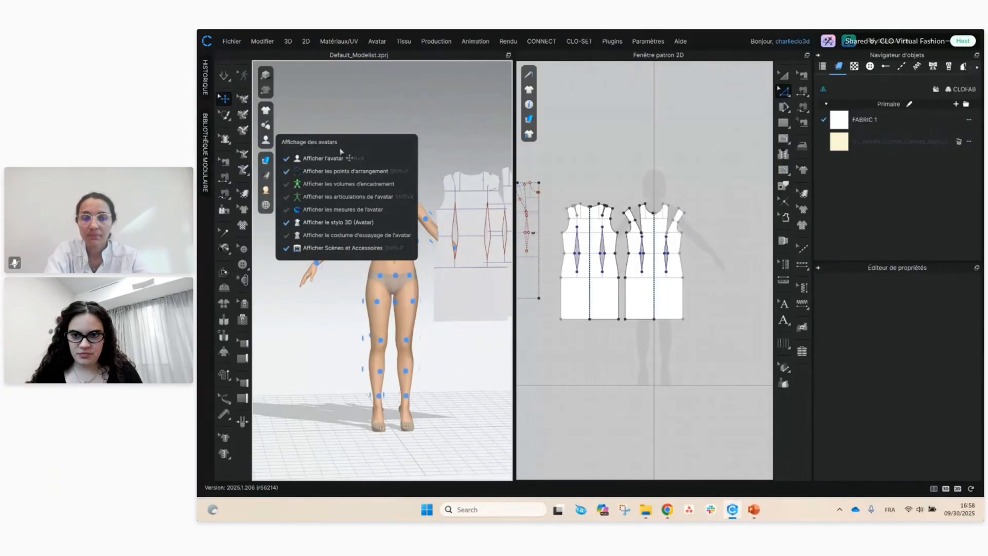
- Arrange the front pattern around the avatar using the centre front arrangement point at hip level
left_click(497, 274)
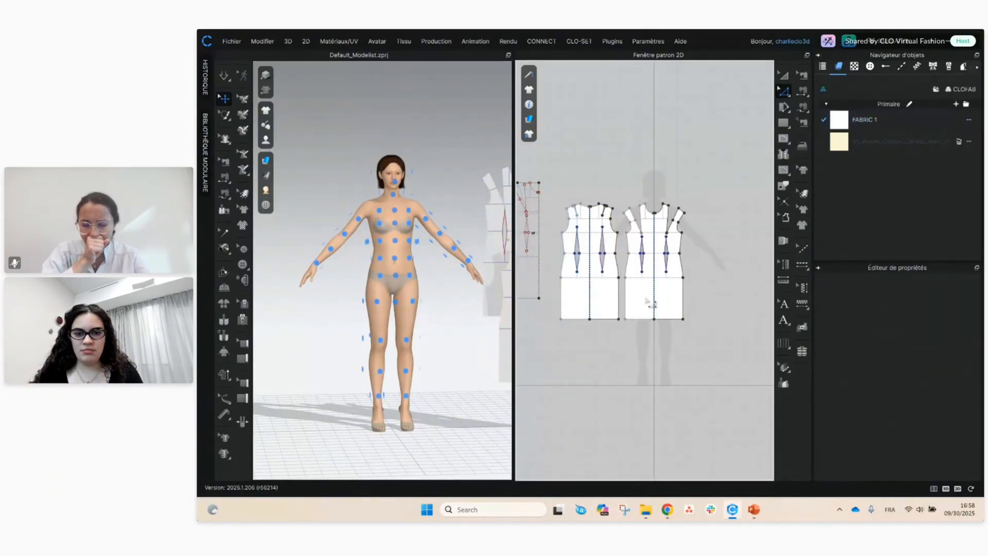
key("Escape")
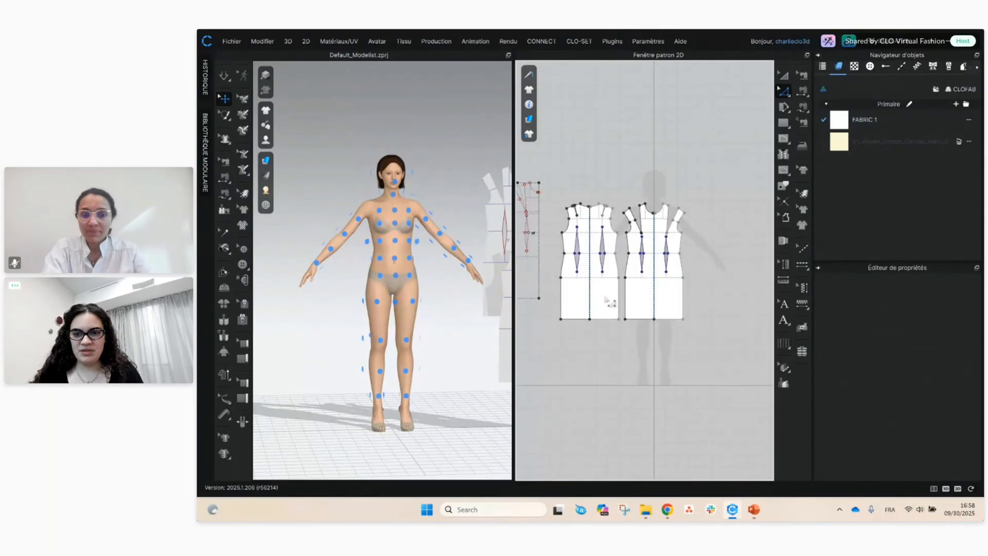
left_click(501, 267)
key("space")
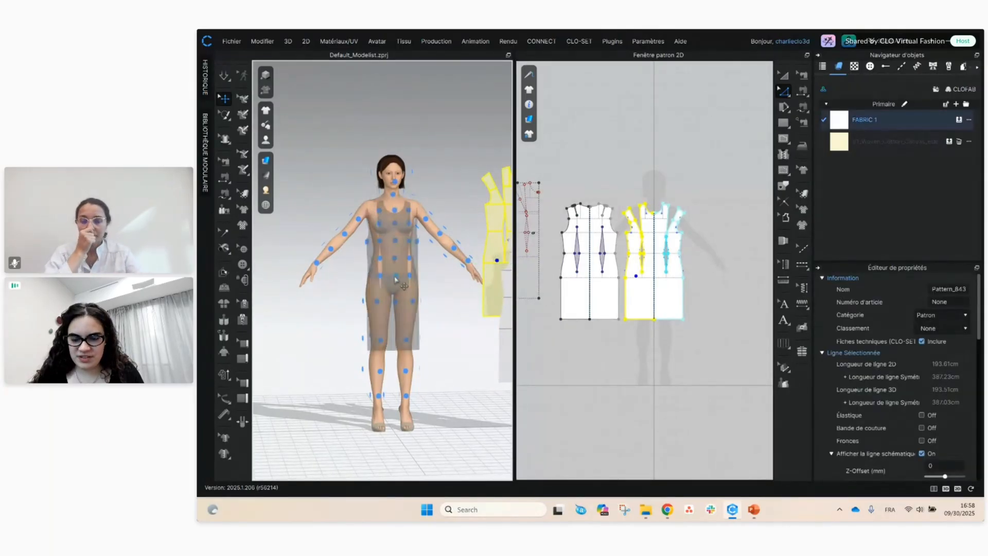
left_click(395, 278)
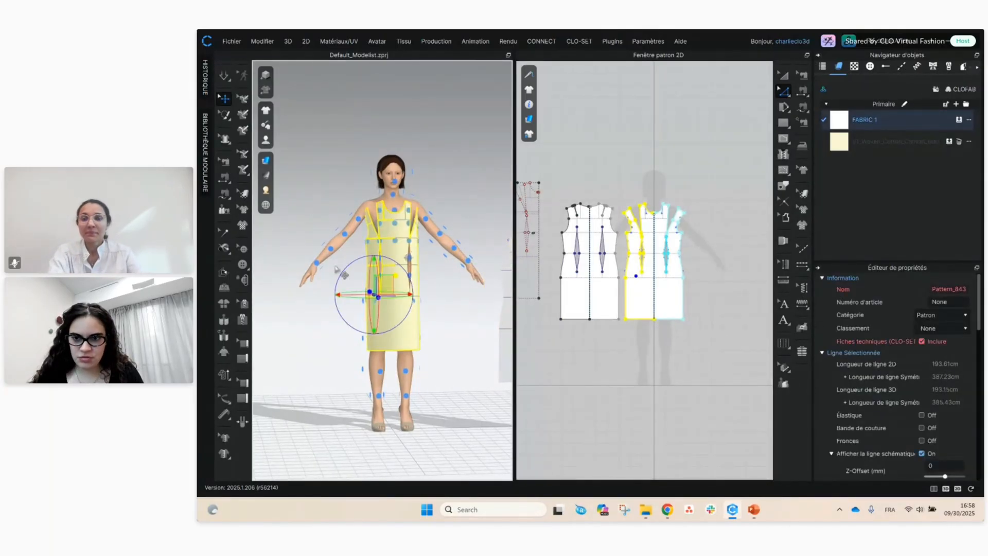
- Arrange the back pattern behind the avatar using the centre back arrangement point at hip level, and check both patterns' placement around the body
right_click_drag(341, 273, 440, 270)
left_click(555, 286)
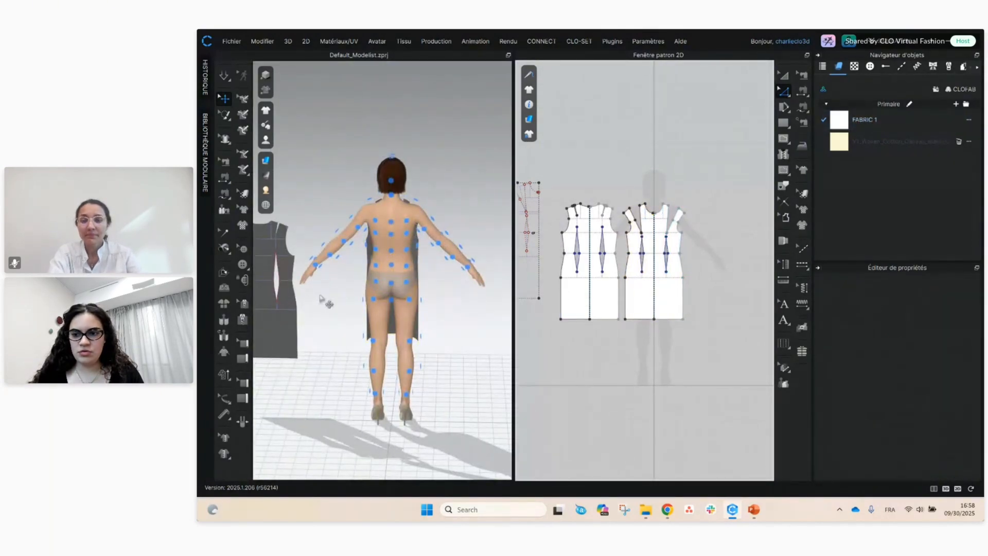
left_click(294, 309)
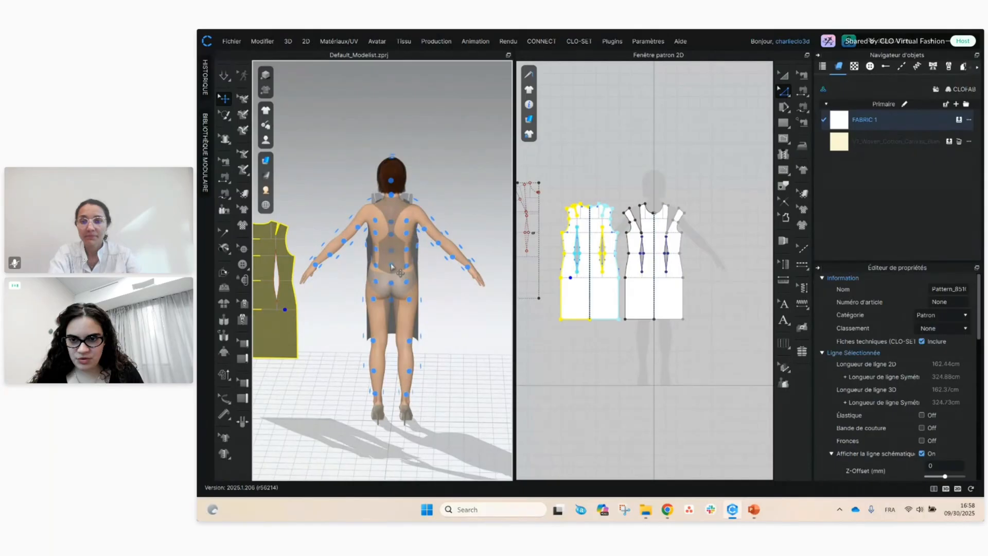
left_click(390, 284)
right_click_drag(391, 284, 400, 302)
left_click_drag(400, 302, 411, 302)
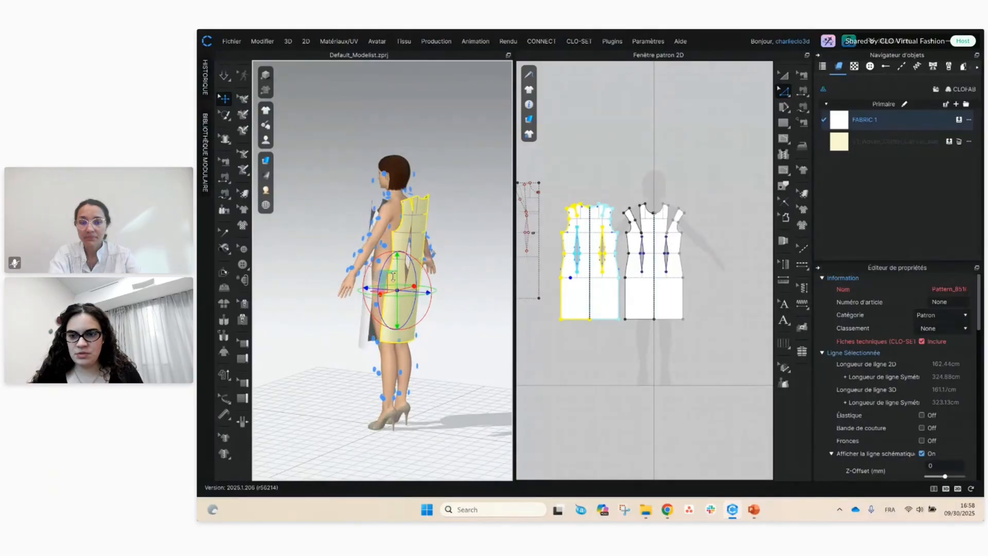
right_click_drag(396, 286, 403, 319)
left_click(411, 337)
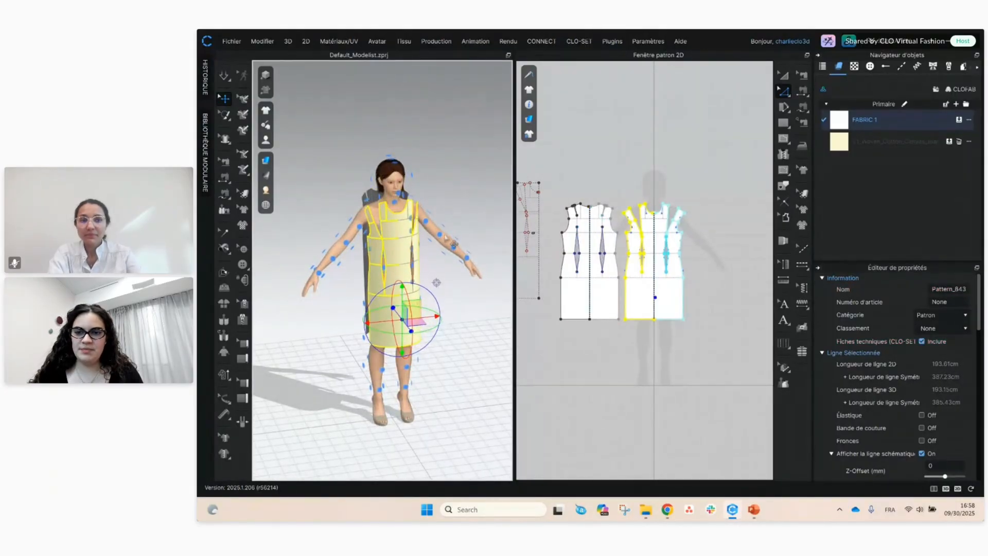
- Hide the avatar's arrangement points and view the placed front and back patterns from the front at an angle
left_click(454, 189)
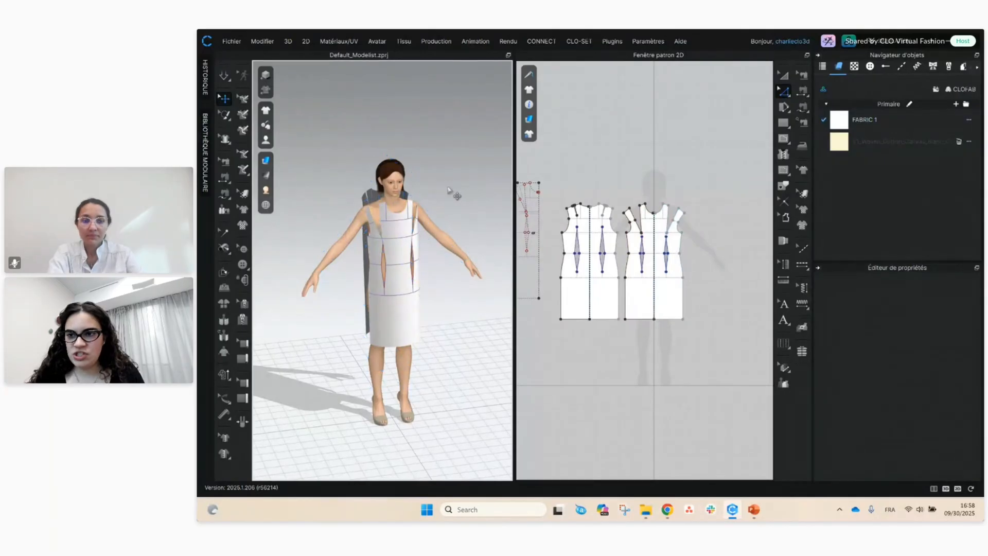
right_click_drag(308, 154, 355, 156)
right_click_drag(325, 163, 363, 161)
mouse_move(266, 140)
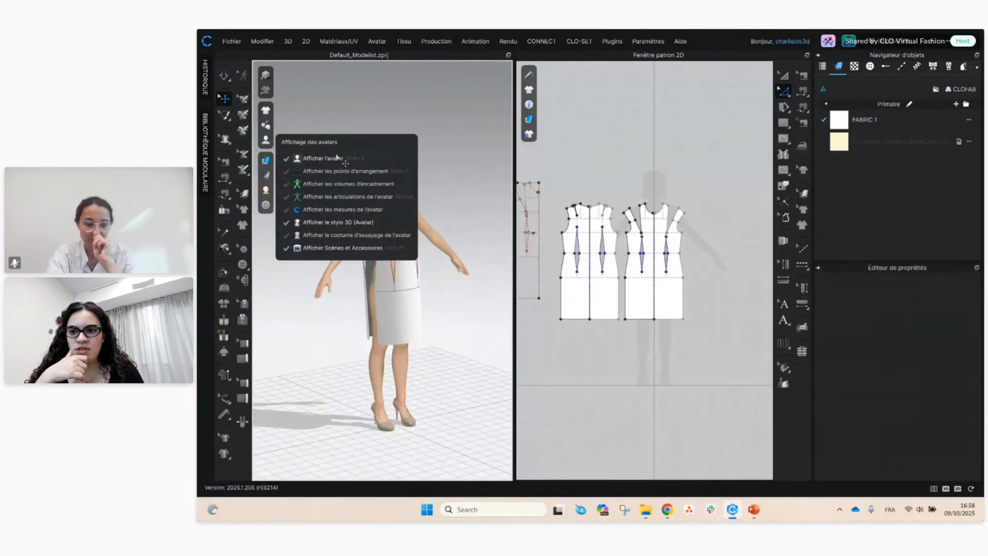
left_click(327, 171)
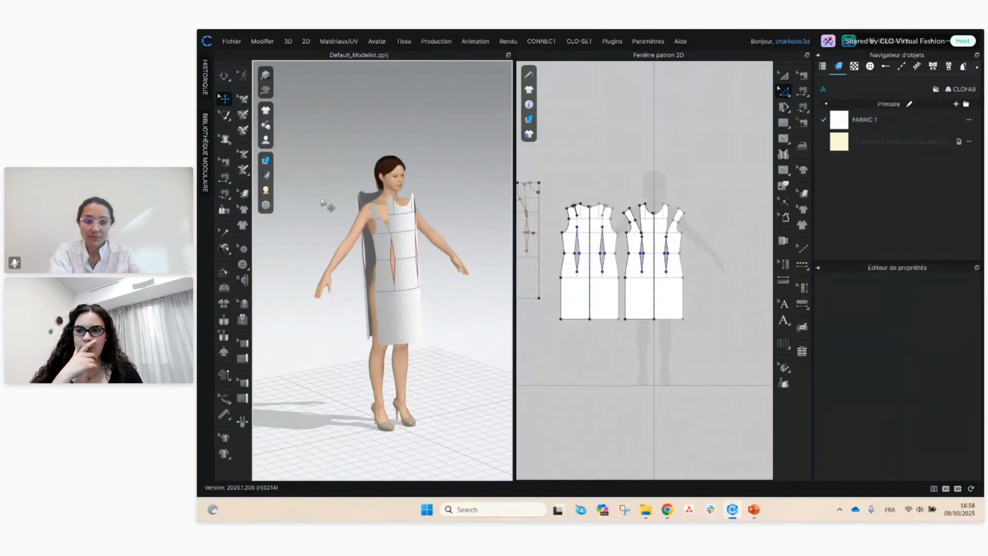
right_click_drag(424, 191, 401, 186)
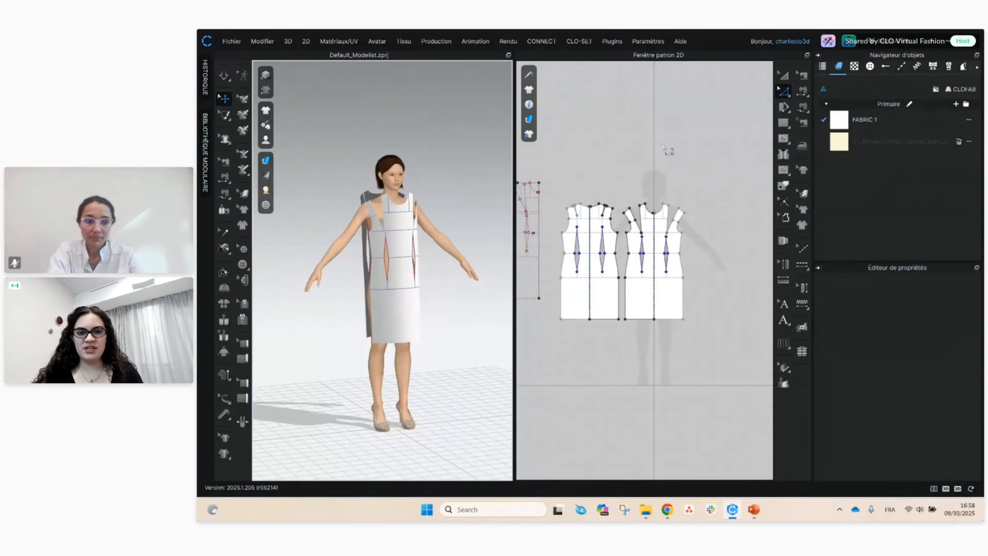
key("l")
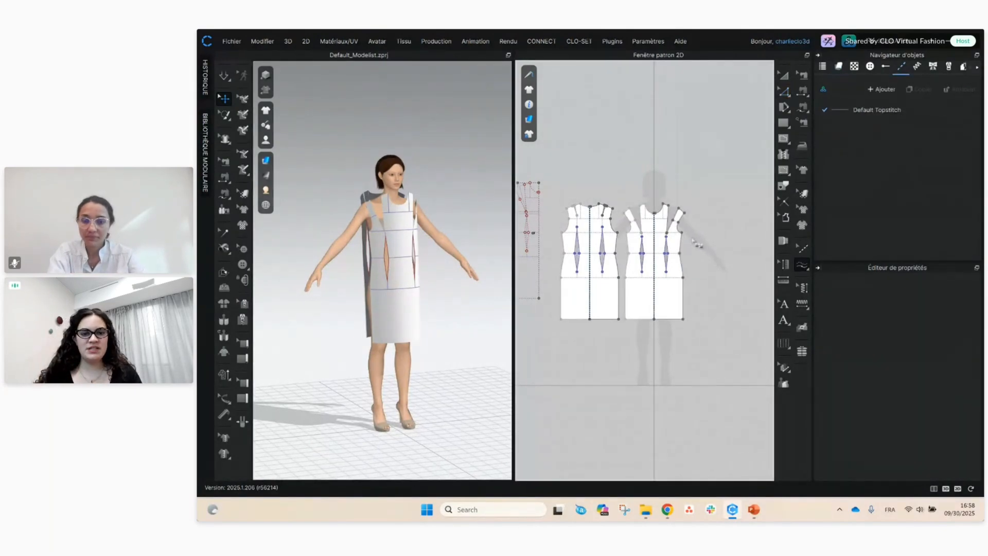
scroll(690, 237, "up", 5)
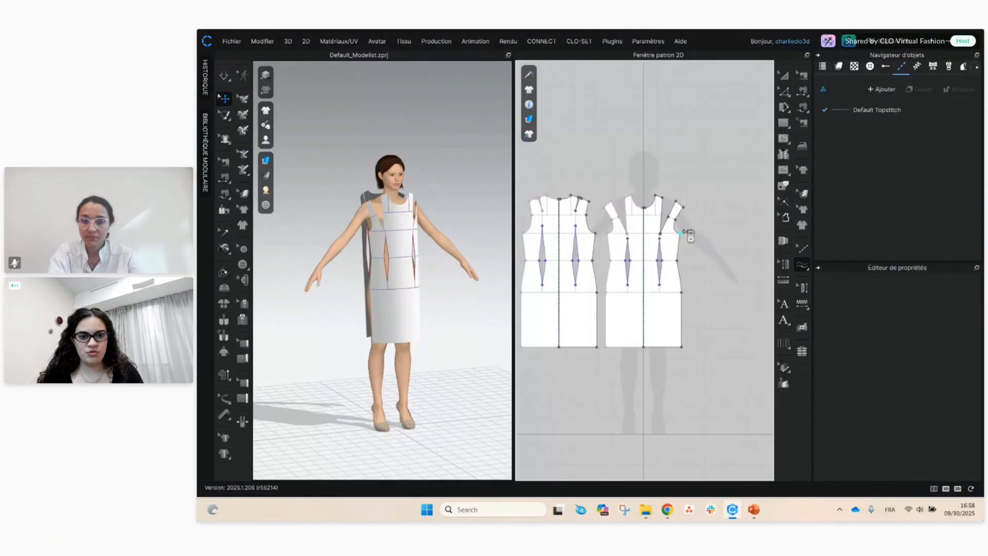
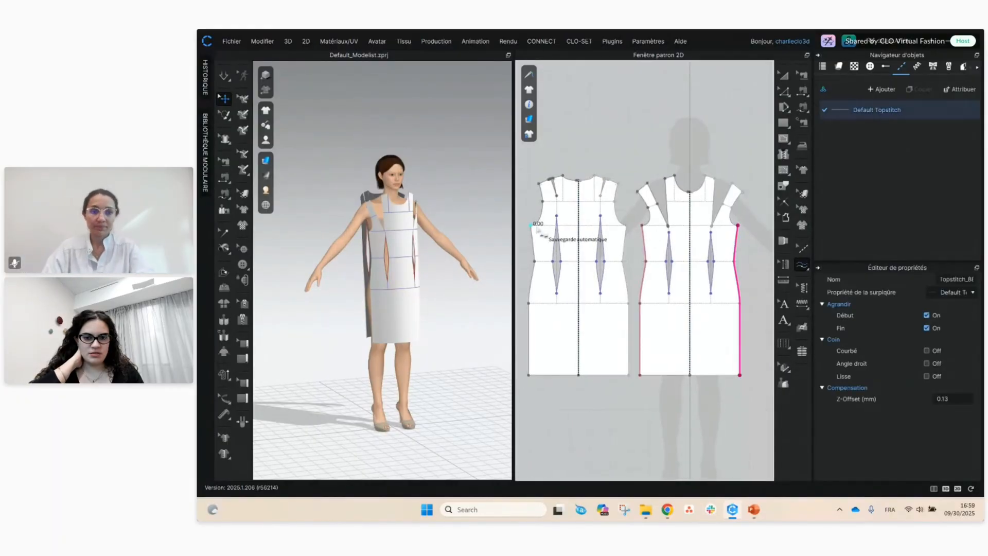
left_click(531, 225)
key("Escape")
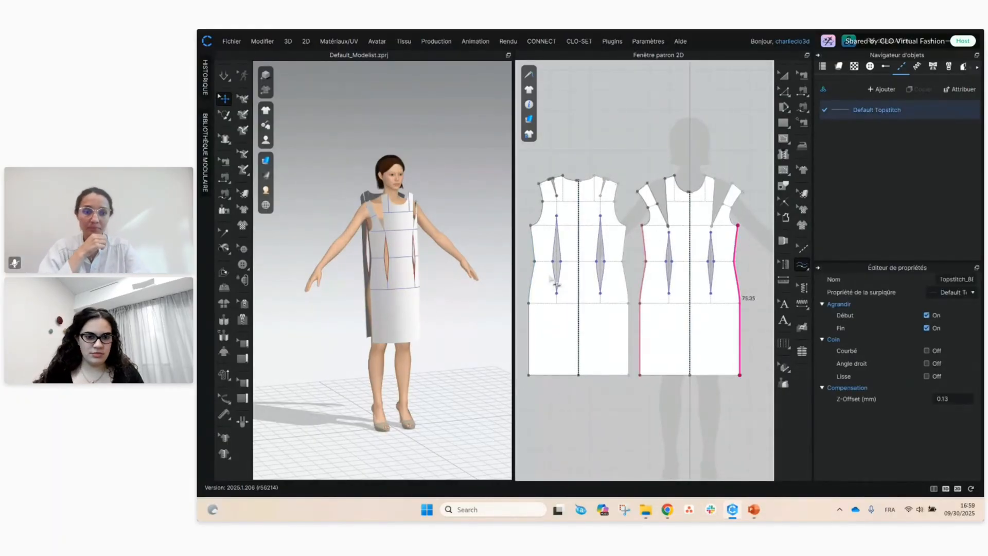
key("Escape")
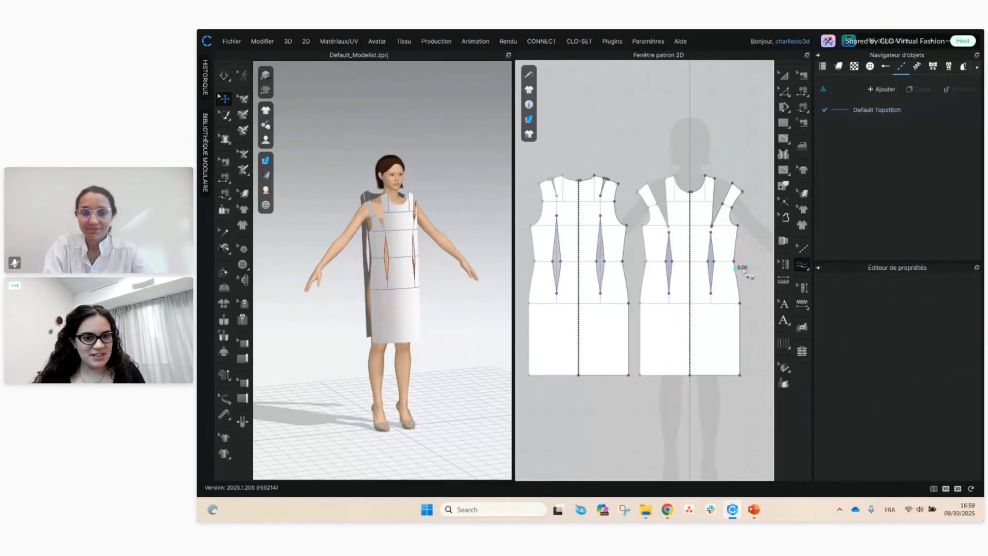
left_click(754, 368)
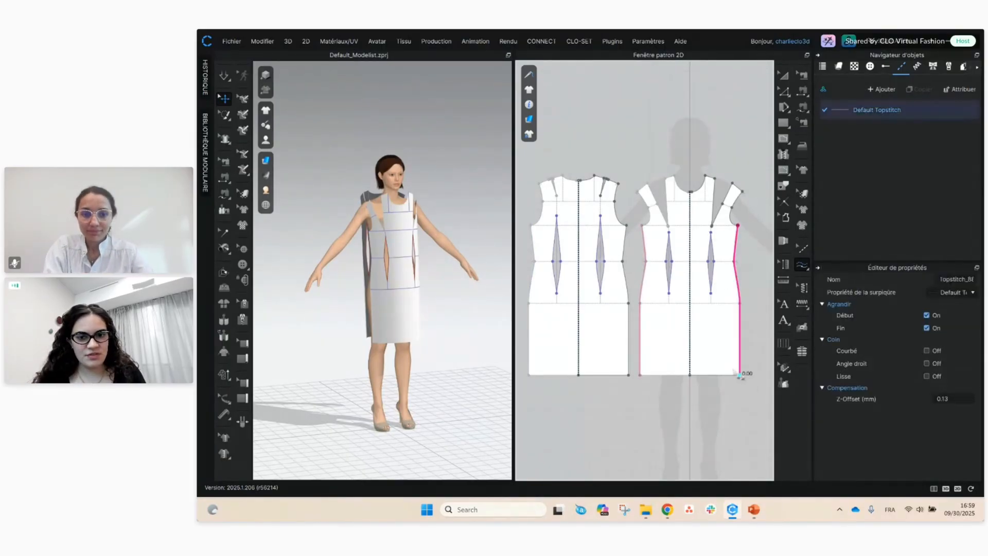
key("Escape")
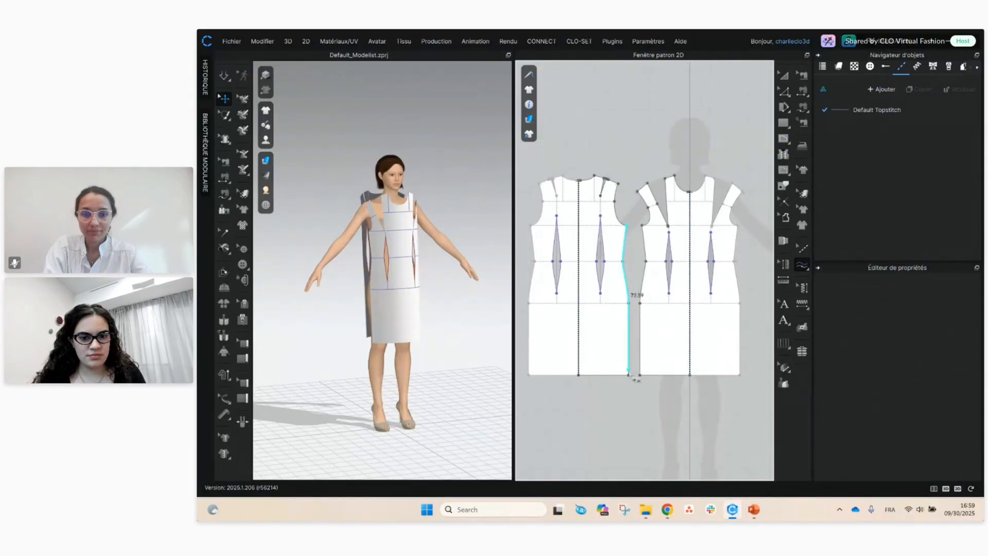
left_click(628, 377)
key("Escape")
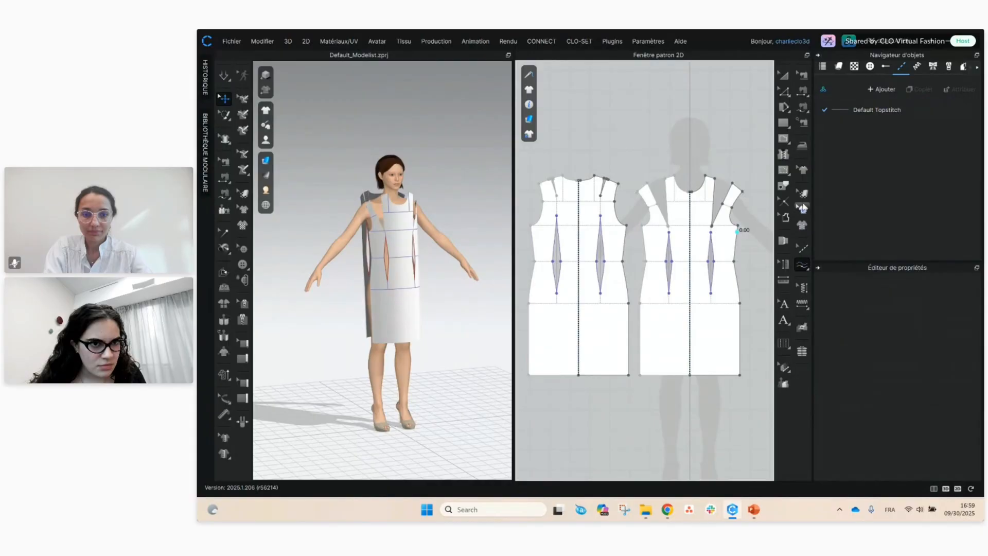
- Sew the front and back side seams together and close the waist darts of both patterns with Free Sewing
left_click(803, 106)
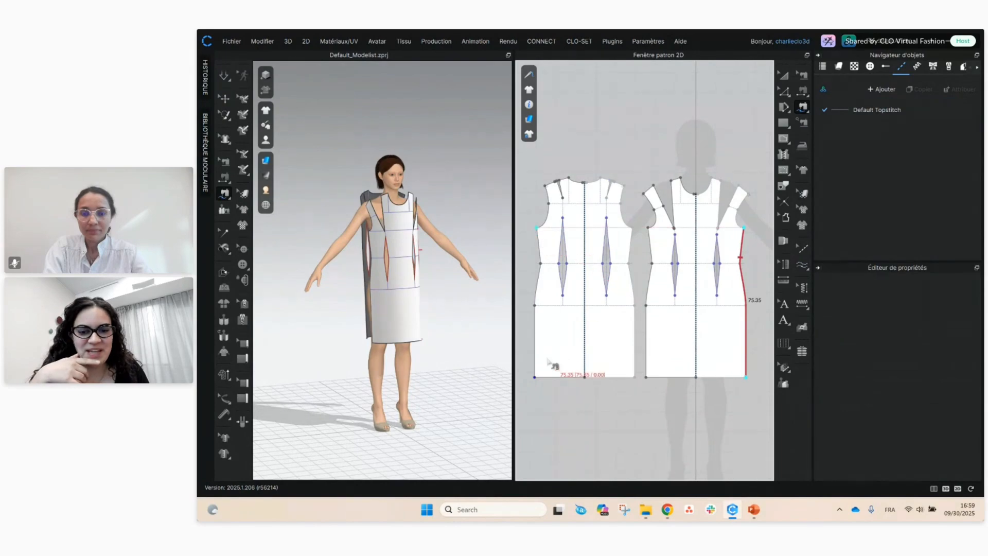
left_click(629, 231)
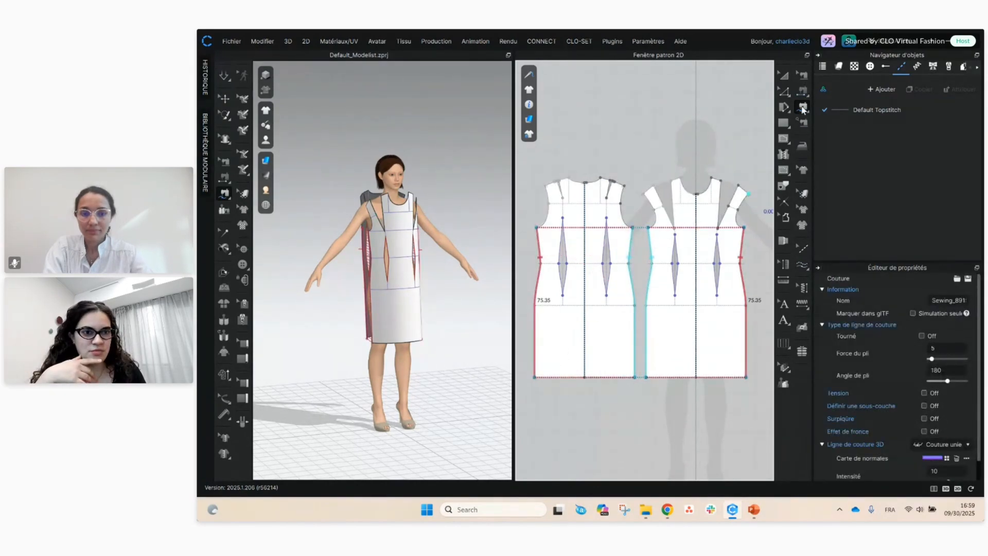
mouse_move(802, 109)
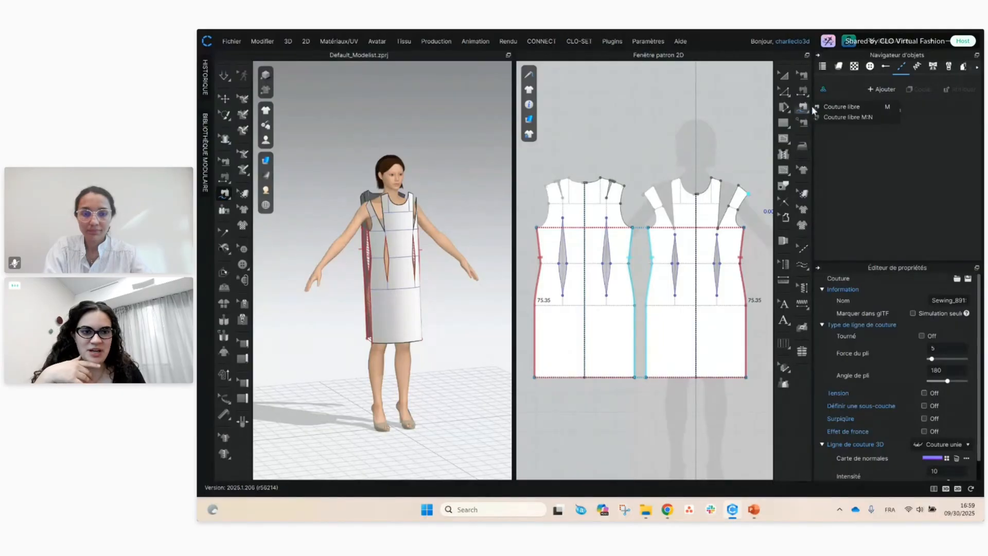
left_click(802, 109)
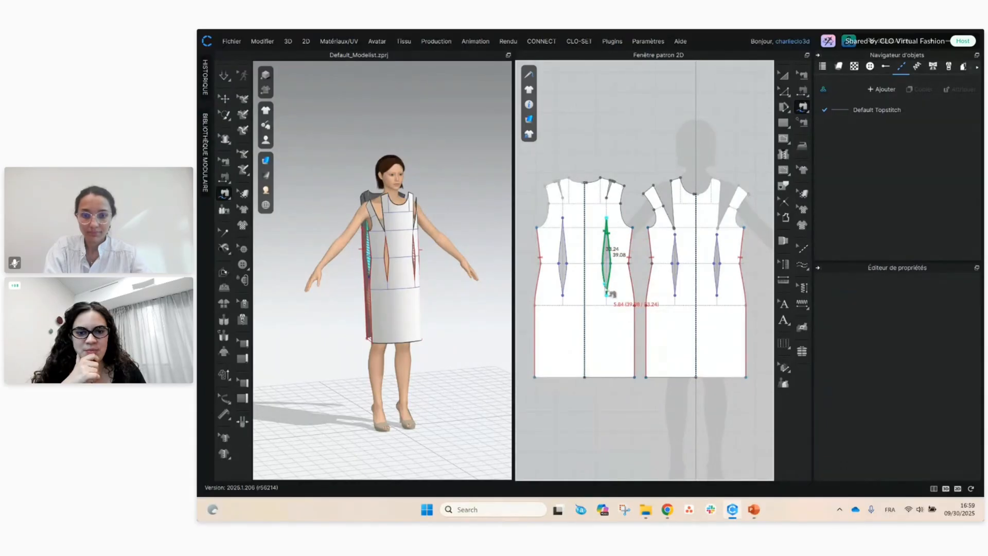
left_click(607, 257)
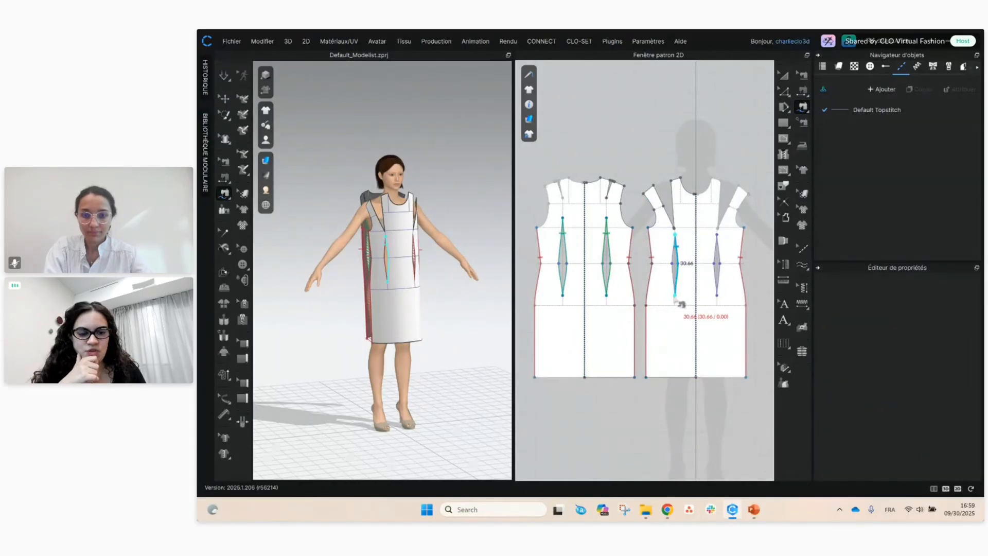
left_click(678, 278)
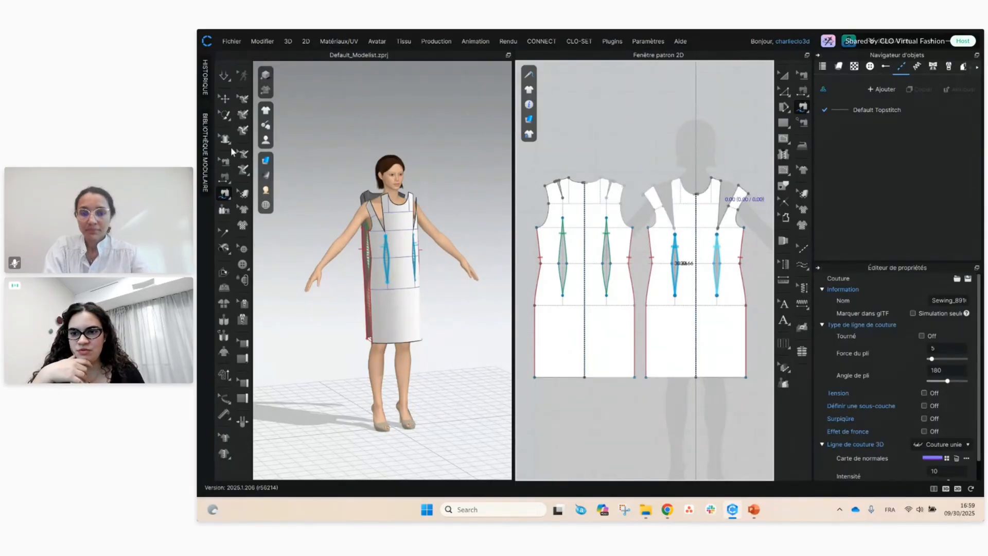
- Sew the two legs of the front shoulder dart together in the 3D window with Free Sewing
scroll(343, 137, "up", 4)
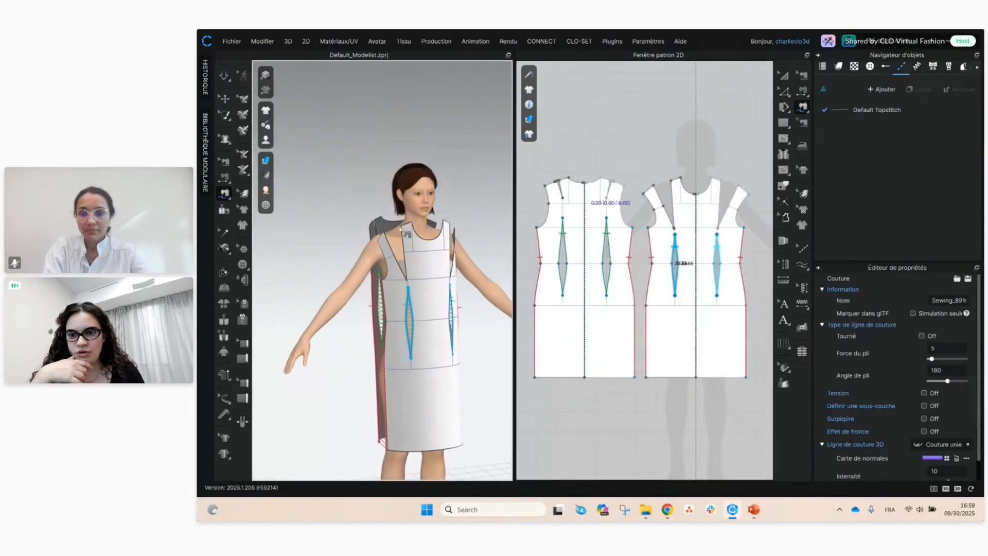
left_click(402, 228)
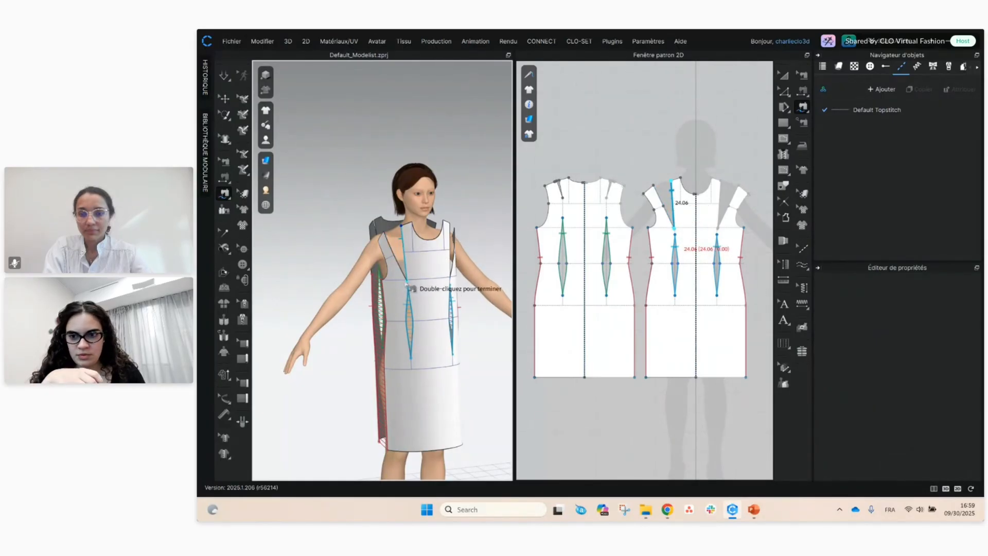
double_click(403, 281)
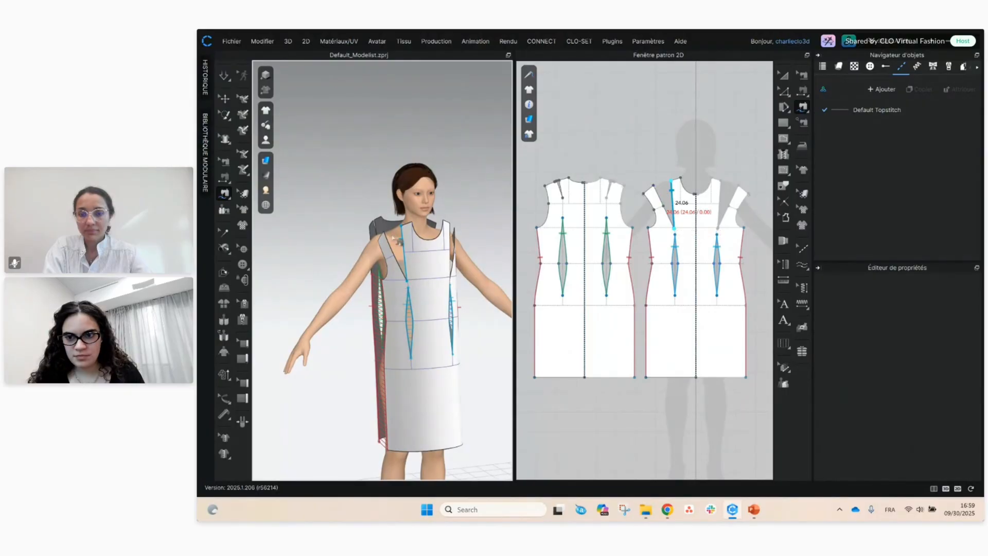
double_click(406, 281)
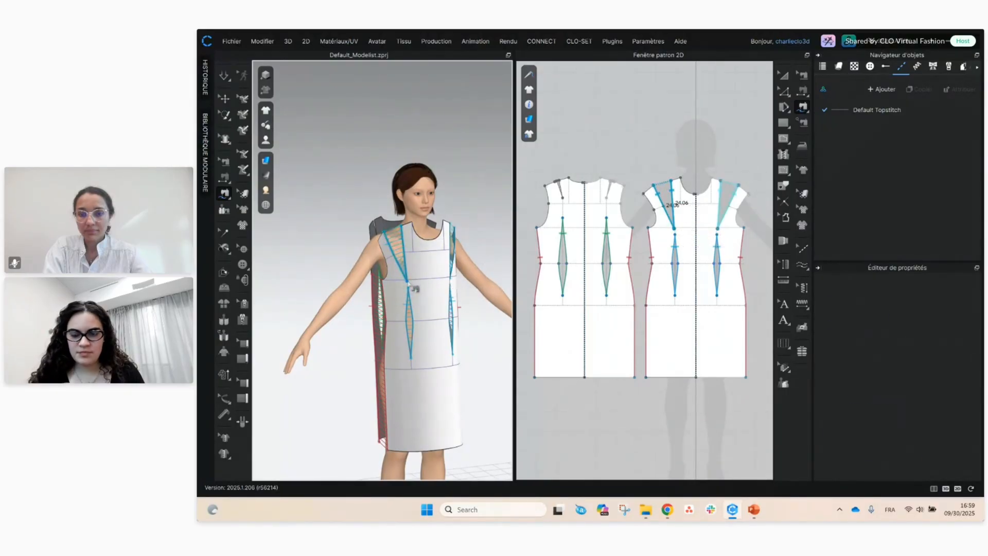
- Sew the two legs of the back pattern's shoulder dart together with Free Sewing
scroll(647, 203, "up", 5)
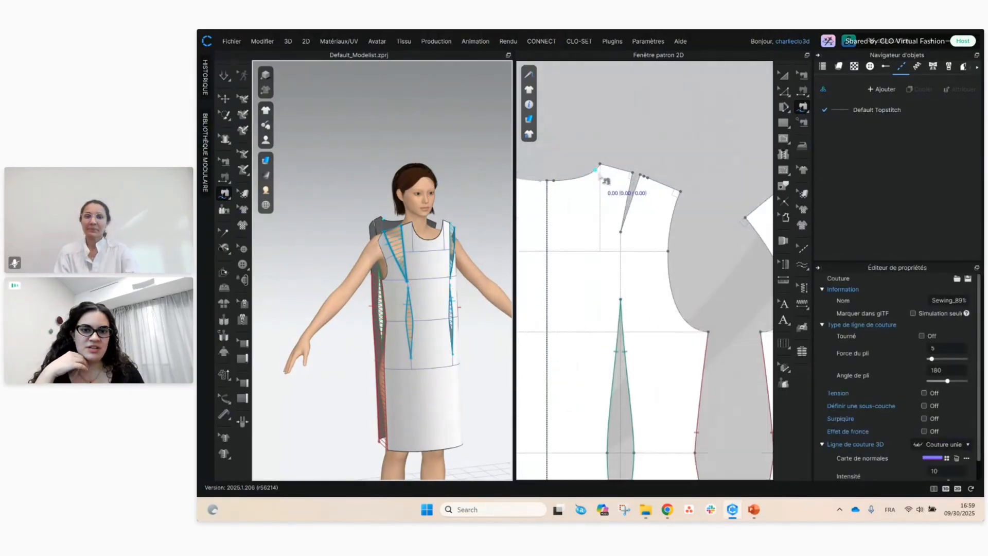
left_click(633, 173)
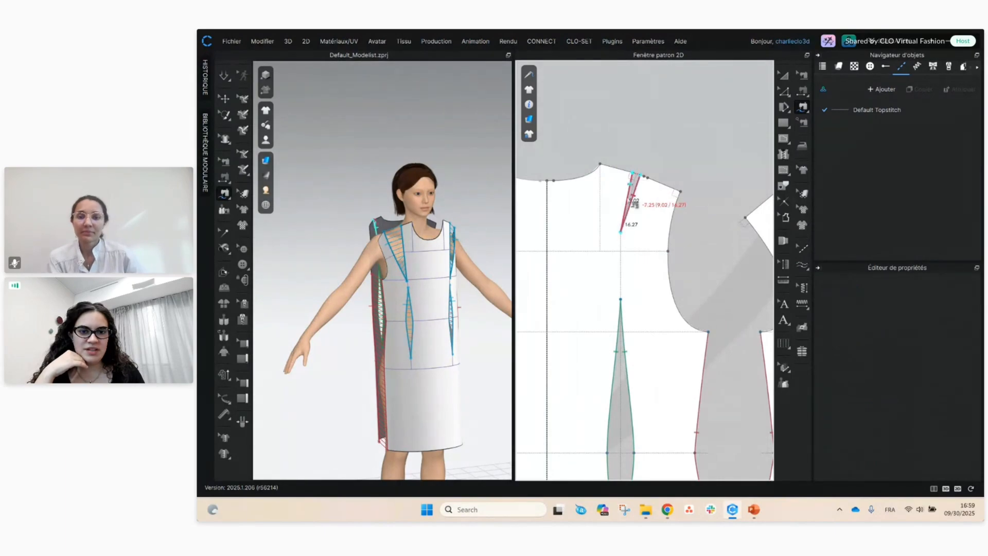
double_click(621, 232)
scroll(634, 210, "down", 5)
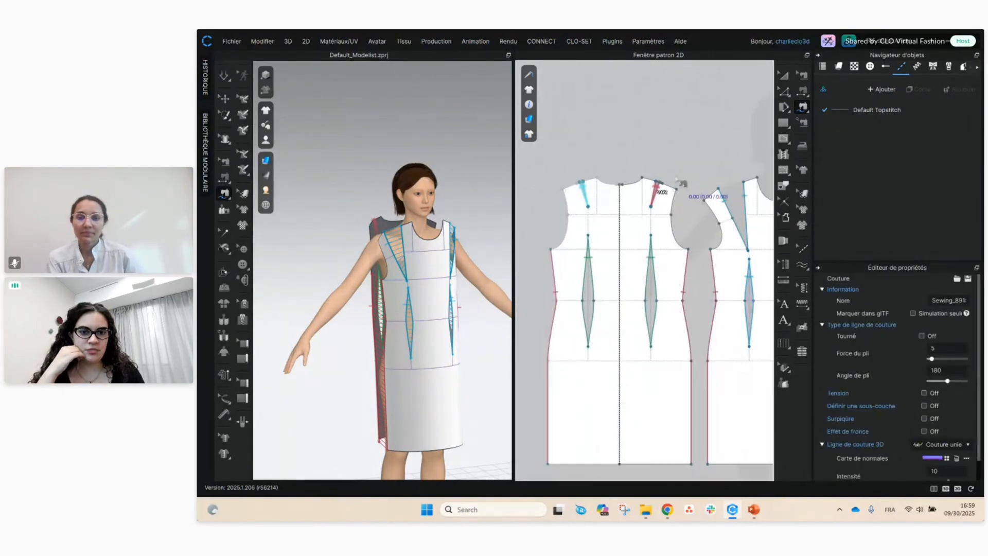
- Sew the back shoulder section between the dart and armhole to the matching outer section of the front shoulder
scroll(616, 238, "up", 5)
left_click(602, 227)
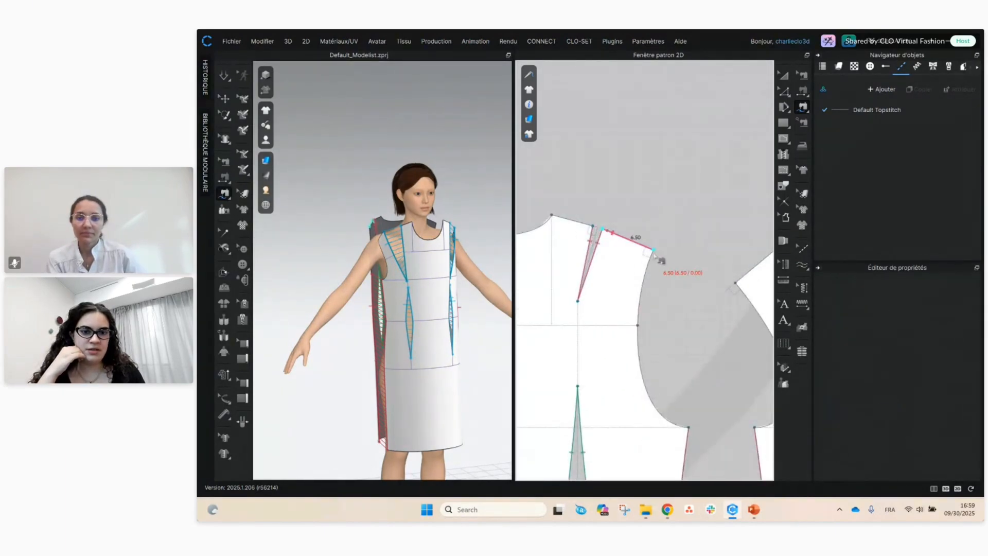
left_click(653, 251)
middle_click_drag(675, 220, 563, 223)
left_click(677, 265)
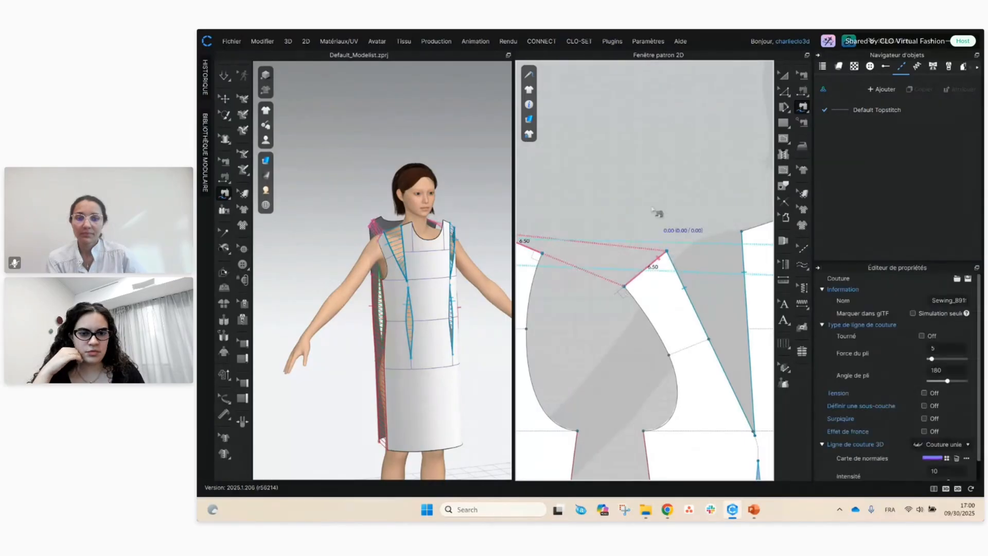
scroll(643, 221, "down", 3)
- Sew the back shoulder section between the neckline and dart to the matching inner section of the front shoulder
scroll(569, 241, "up", 3)
left_click(570, 254)
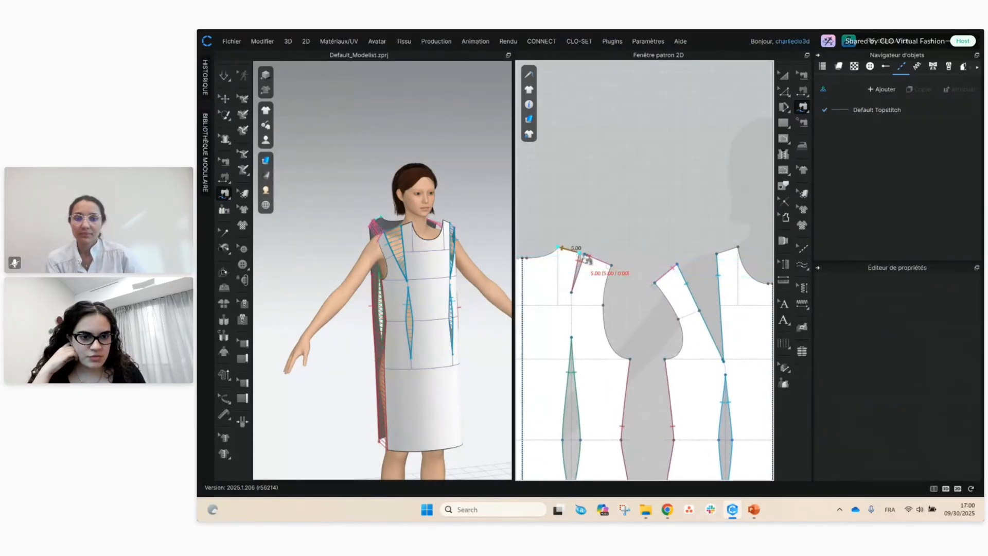
scroll(713, 252, "down", 4)
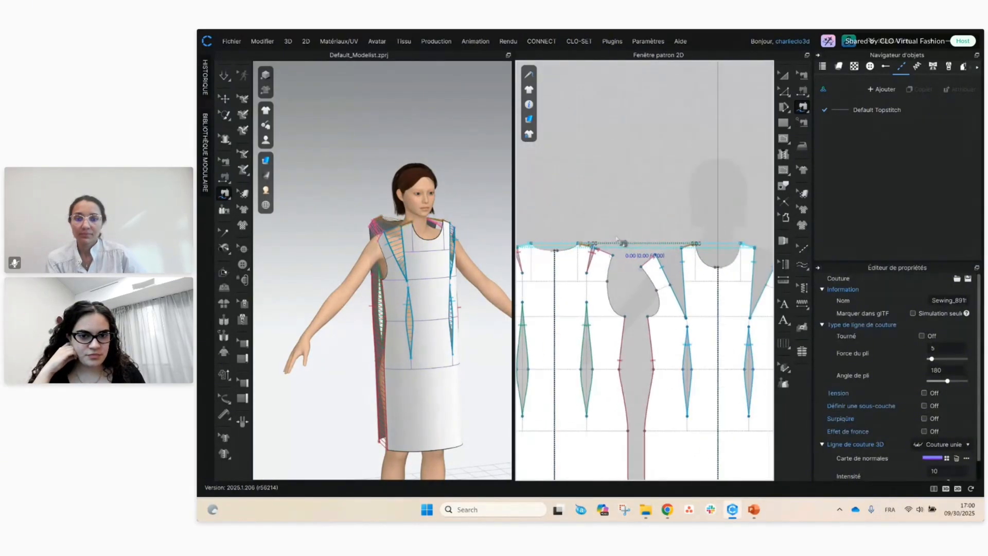
middle_click_drag(619, 182, 560, 180)
scroll(710, 213, "up", 3)
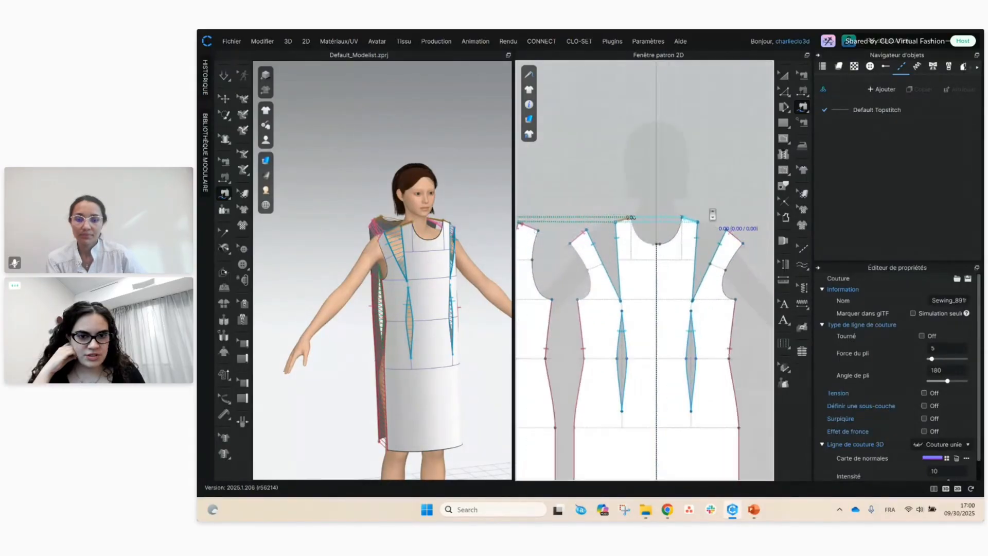
middle_click_drag(624, 229, 676, 185)
scroll(677, 185, "down", 2)
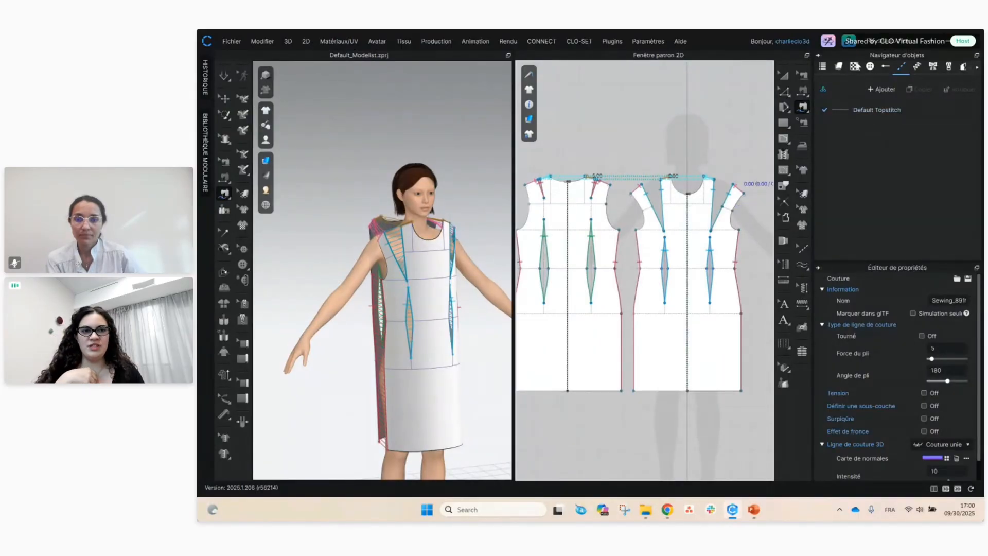
- Assign the V1_Woven_Cotton_Canvas fabric to both the front and back patterns
left_click(839, 69)
scroll(644, 165, "down", 3)
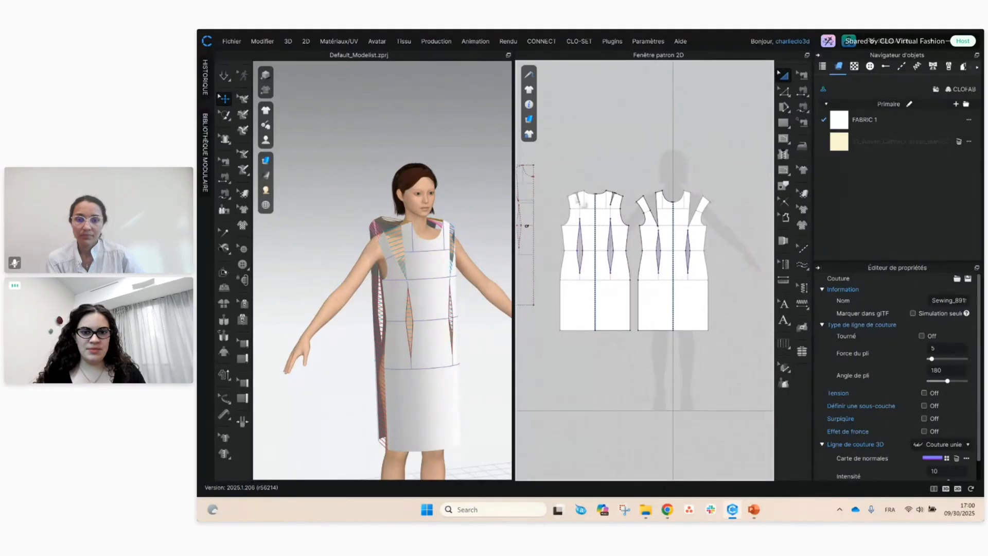
left_click(582, 205)
left_click(667, 239, "shift")
left_click(675, 140)
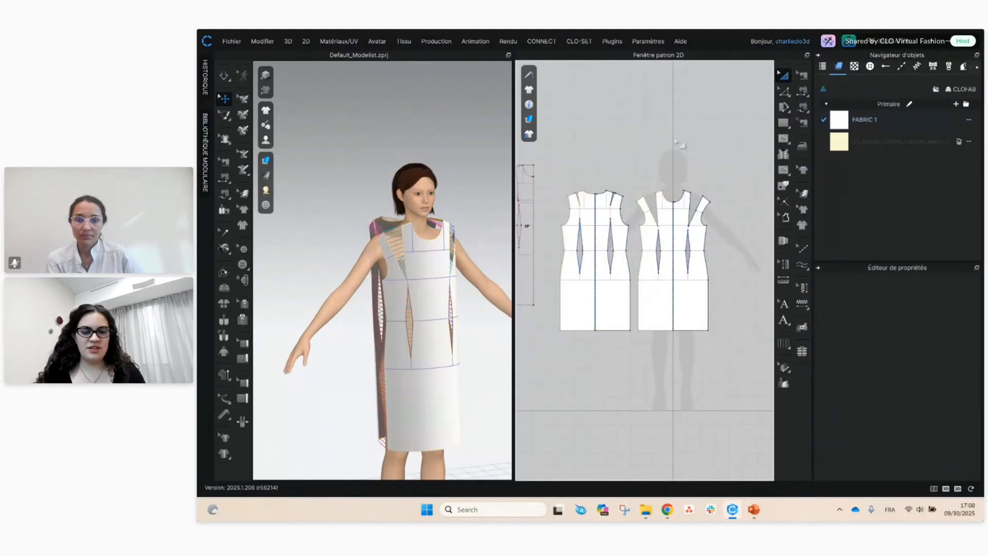
left_click(611, 210)
left_click(667, 213, "shift")
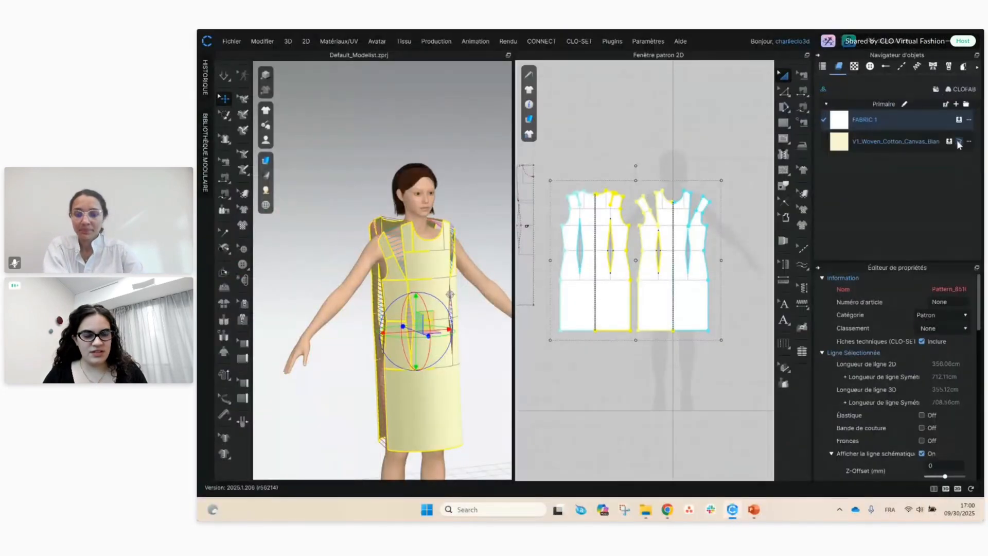
left_click(949, 141)
left_click(638, 148)
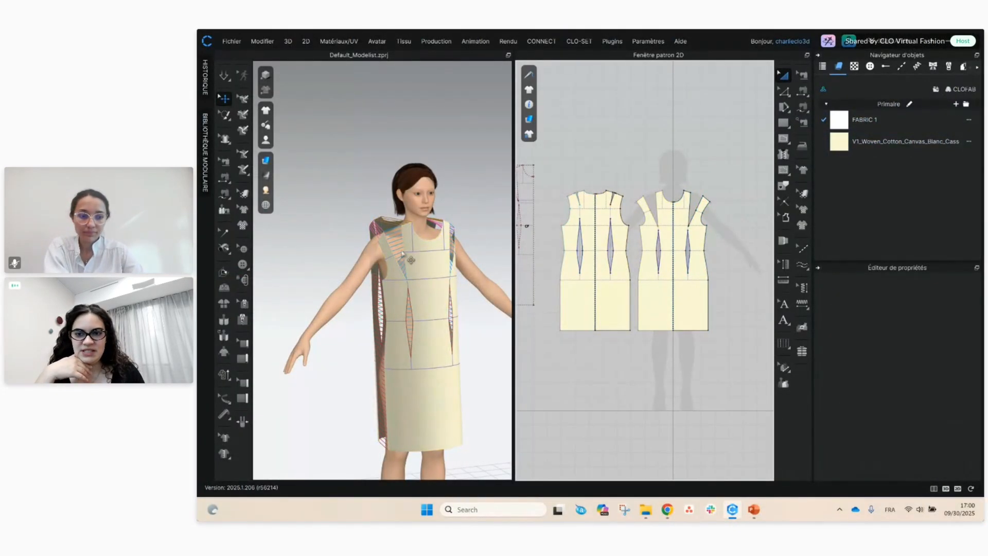
- Simulate the sewn dress onto the avatar, adjust it by pulling the cloth, and hide its internal lines in 3D
right_click_drag(410, 260, 457, 419)
scroll(436, 359, "down", 2)
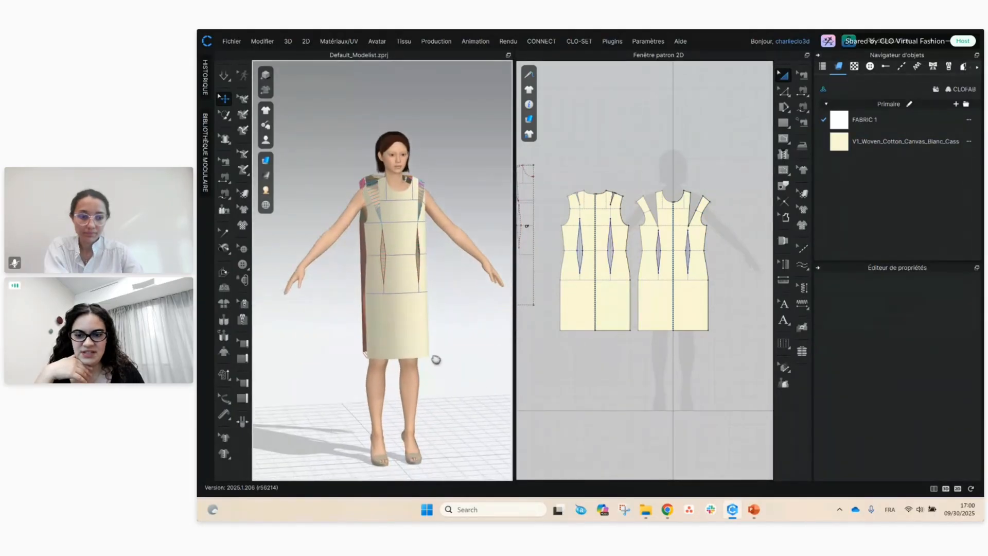
mouse_move(436, 359)
right_mouse_down()
mouse_move(430, 424)
mouse_move(427, 360)
mouse_move(418, 365)
right_mouse_up()
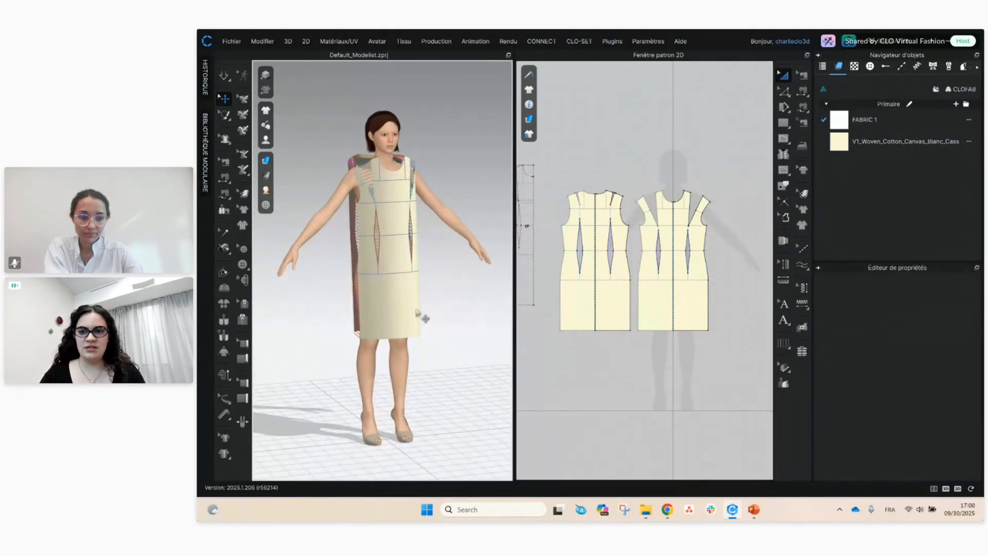
key("space")
left_click(416, 245)
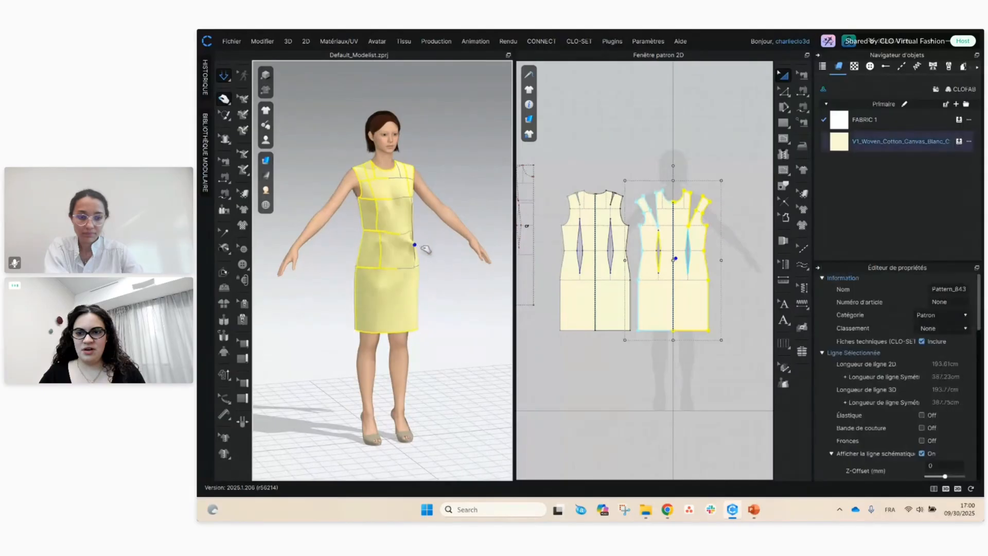
right_click_drag(422, 248, 367, 247)
left_click(347, 276)
left_click(351, 278)
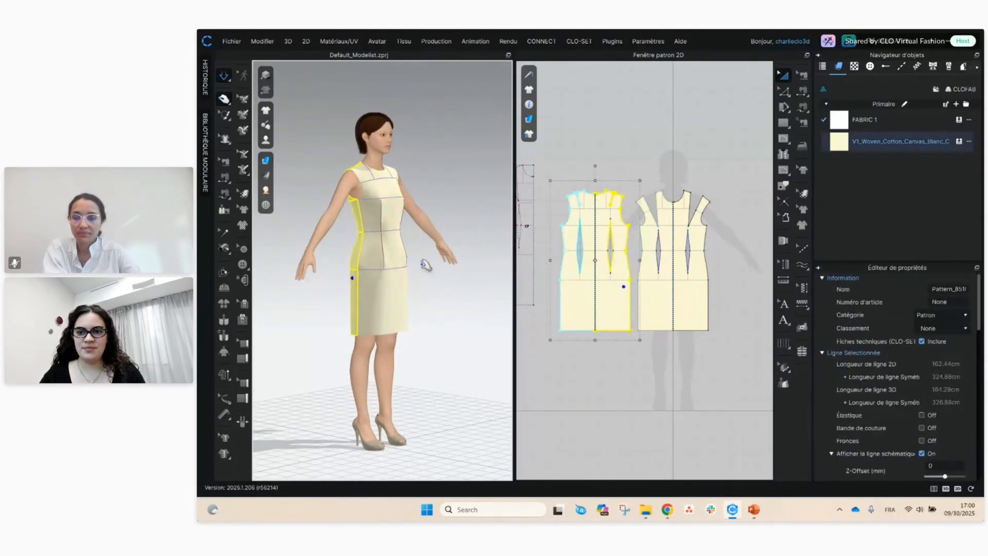
right_click_drag(424, 265, 408, 266)
mouse_move(267, 111)
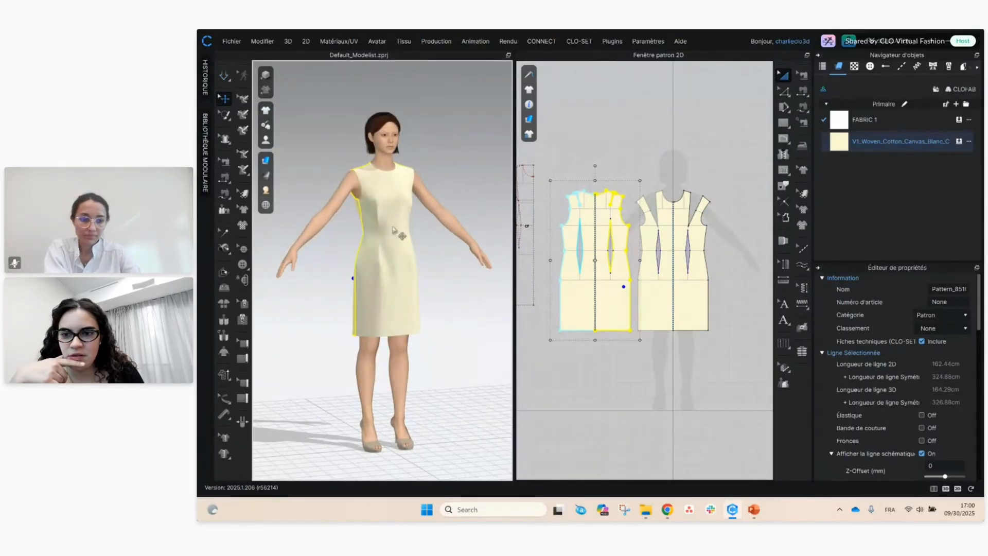
- Examine the dress's front up close, checking the drape around the bust, waist darts and side seam
mouse_move(394, 229)
right_mouse_down()
mouse_move(447, 221)
mouse_move(392, 222)
mouse_move(441, 221)
mouse_move(394, 234)
right_mouse_up()
right_click_drag(417, 187, 440, 213)
scroll(430, 172, "up", 5)
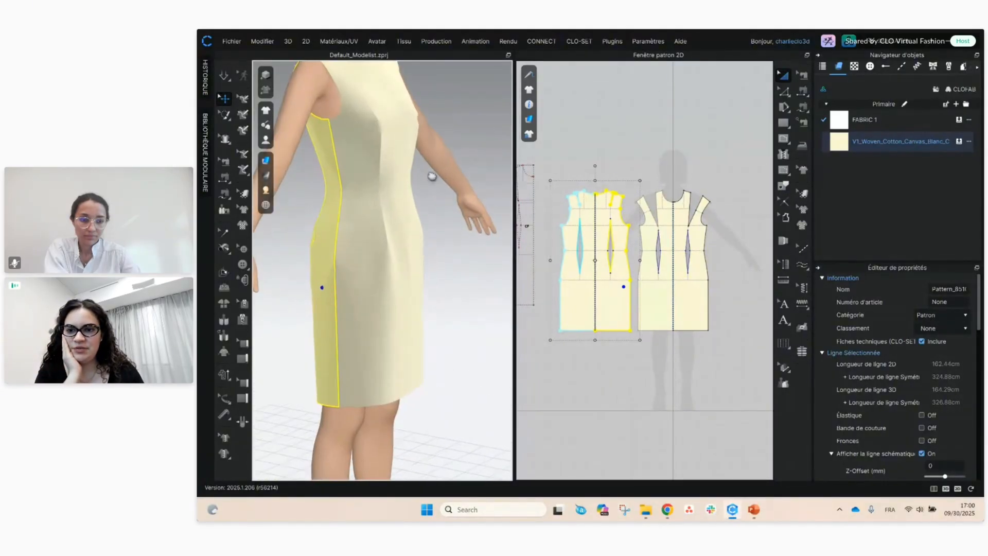
scroll(432, 217, "down", 2)
scroll(420, 265, "up", 2)
scroll(403, 264, "up", 3)
right_click_drag(404, 264, 443, 268)
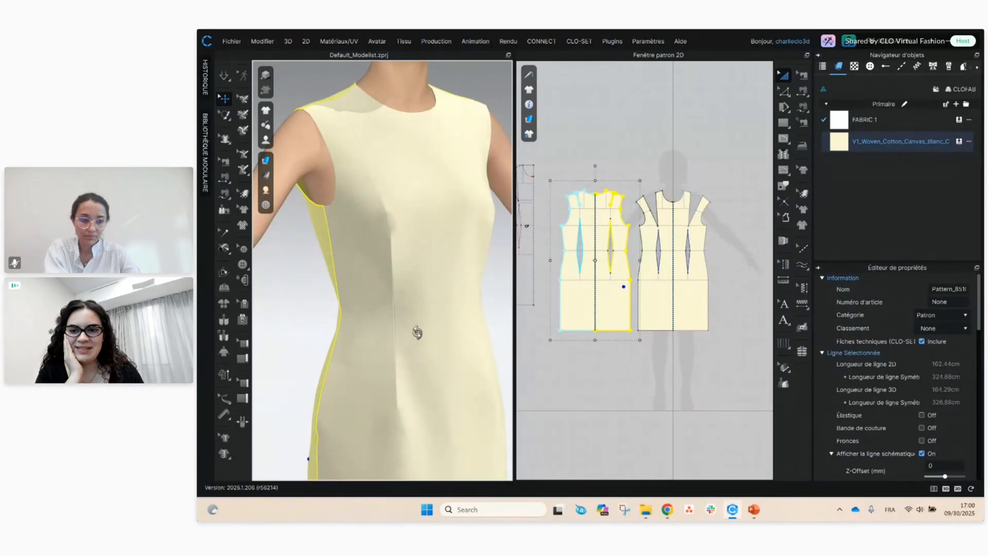
right_click_drag(418, 333, 408, 298)
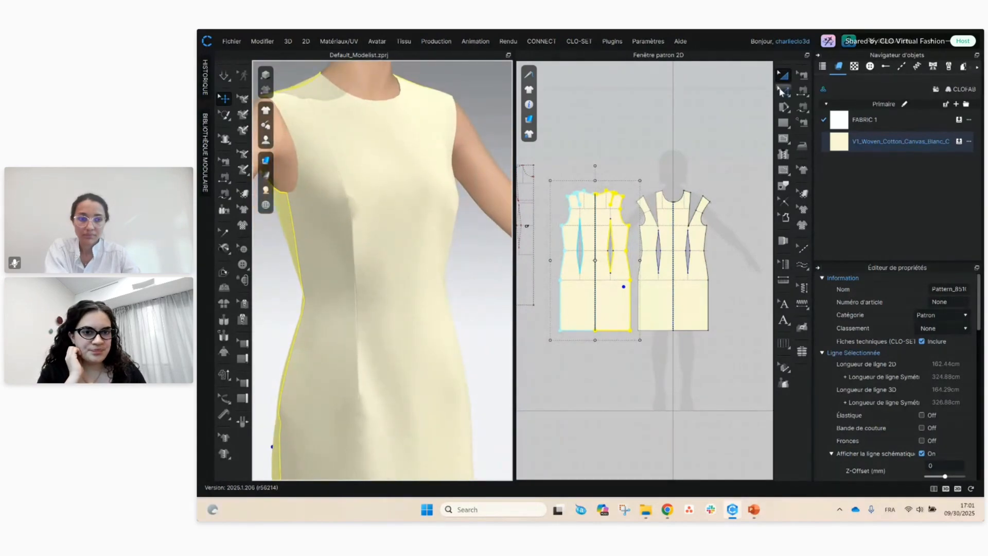
- Select the waist and shoulder dart seams of both patterns with Edit Sewing and set their fold strength to 84
left_click(781, 91)
scroll(697, 245, "up", 4)
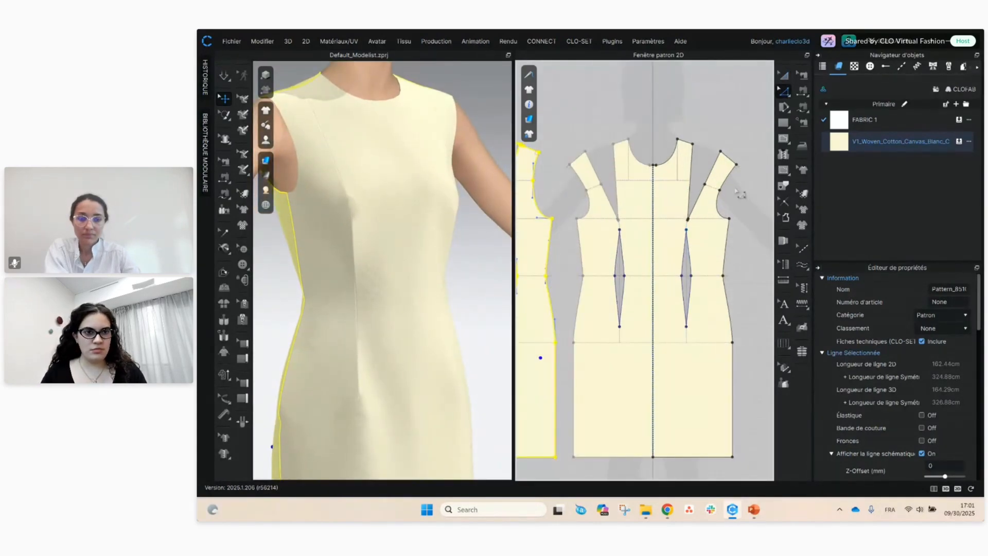
left_click(797, 77)
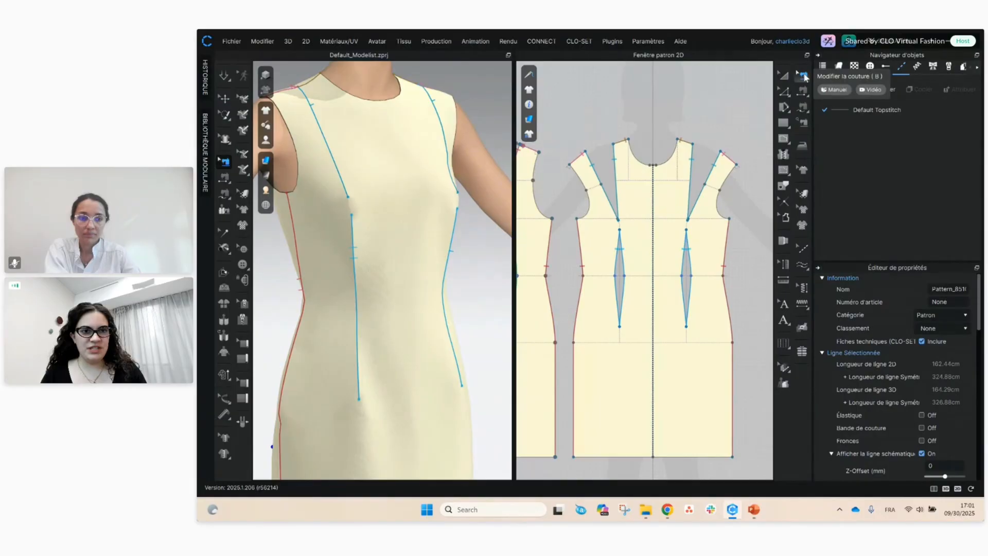
left_click(689, 257)
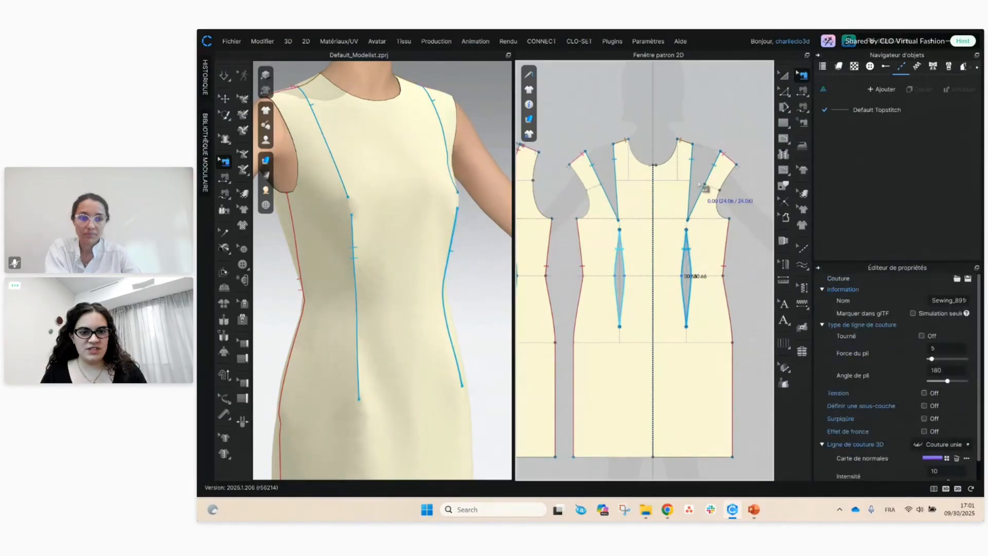
right_click_drag(597, 221, 682, 208)
middle_click_drag(682, 209, 701, 205)
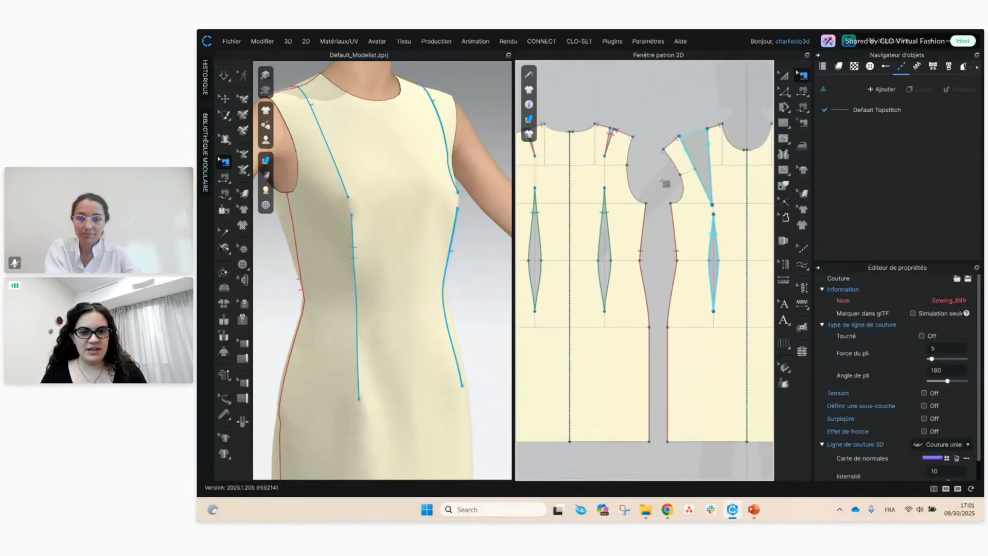
left_click(610, 149)
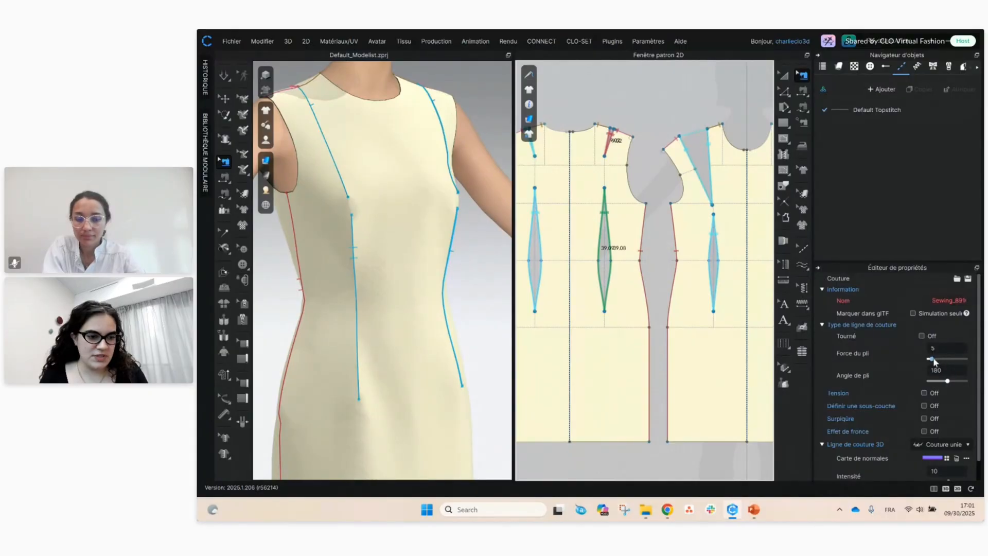
left_click_drag(932, 359, 960, 359)
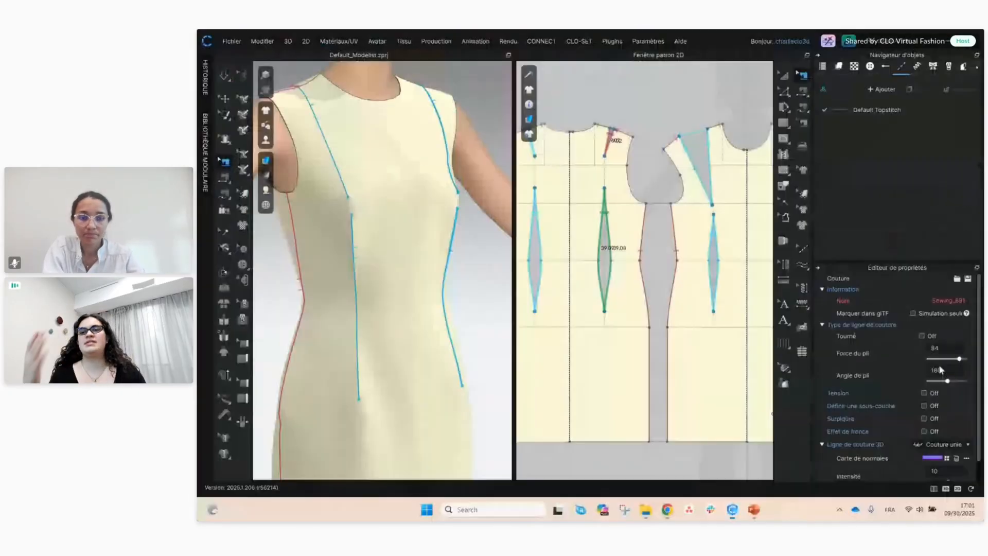
- Simulate the dress again with the stronger dart folds and view the full garment from the front
left_click(224, 78)
right_click_drag(465, 284, 411, 270)
left_click(430, 194)
scroll(470, 314, "down", 5)
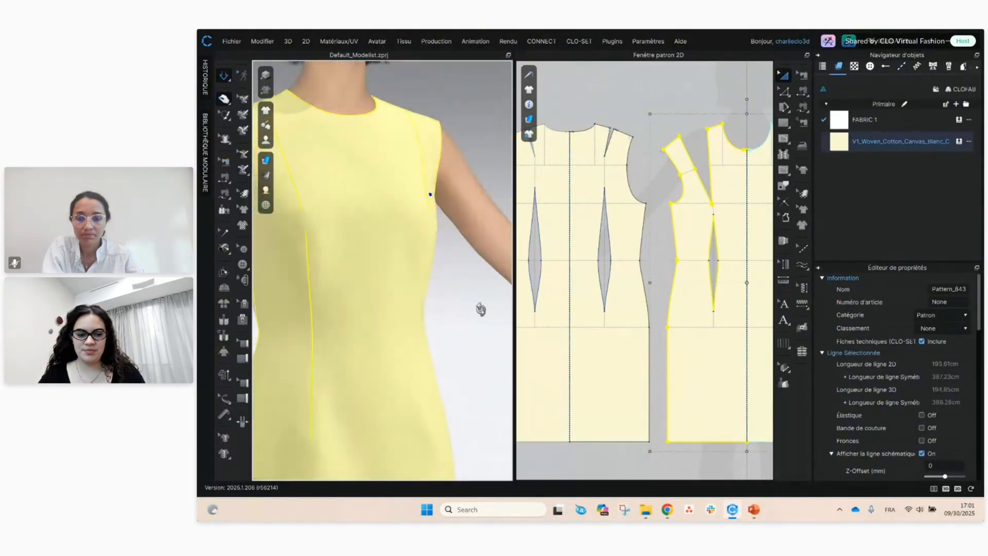
left_click(440, 273)
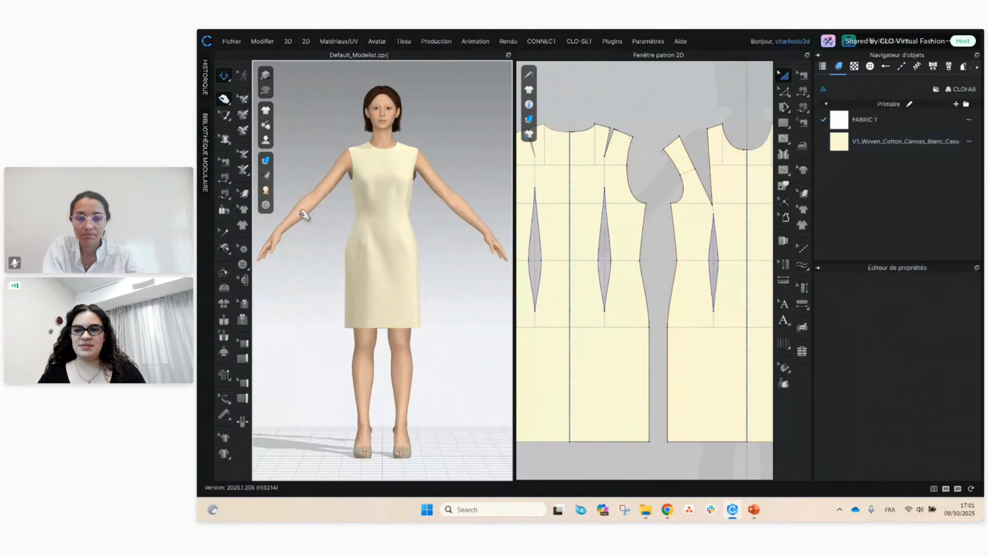
right_click_drag(305, 216, 358, 211)
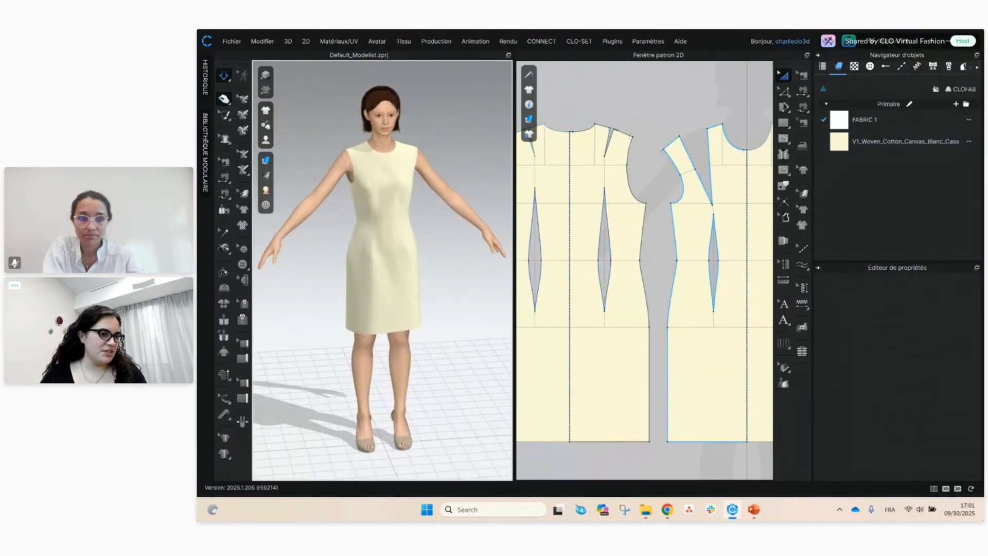
- Stop the simulation and show only the 2D pattern window, framing the front and back patterns
key("alt+Tab")
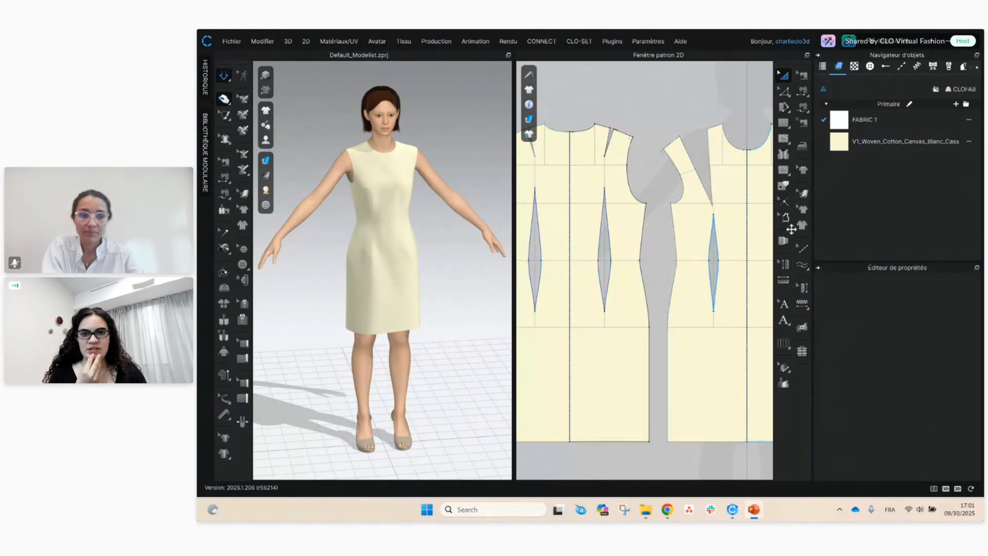
left_click(224, 161)
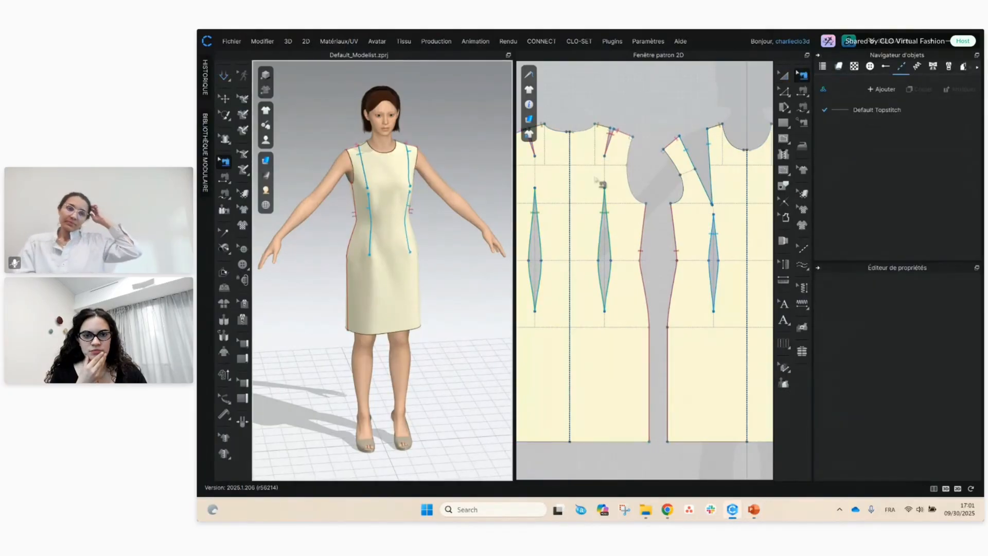
left_click(781, 77)
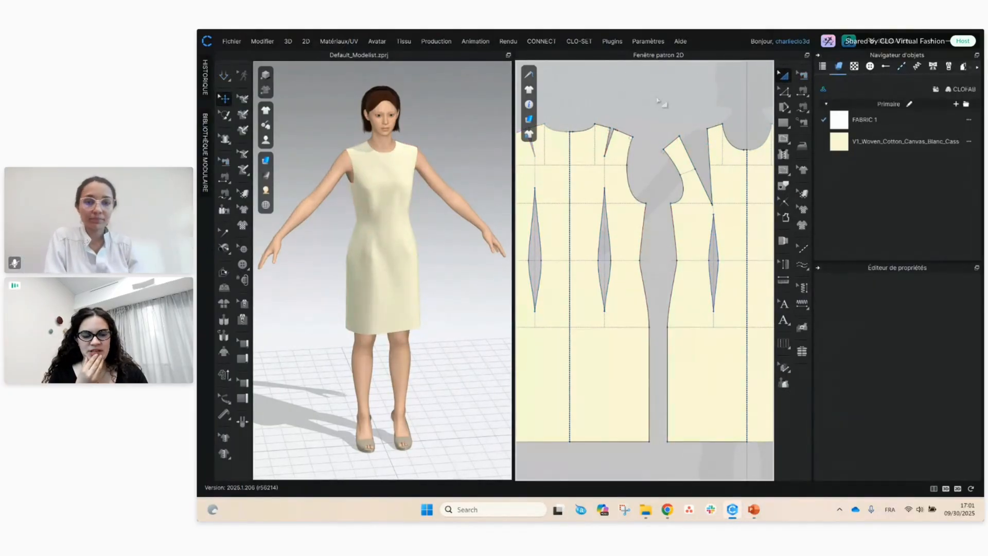
scroll(669, 181, "down", 3)
middle_click_drag(668, 181, 649, 178)
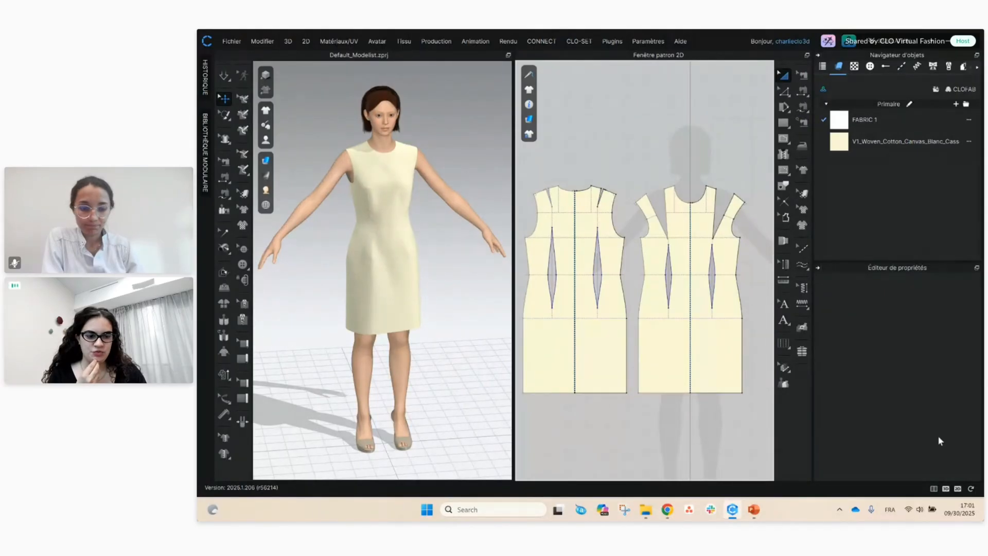
left_click(957, 488)
scroll(457, 198, "down", 3)
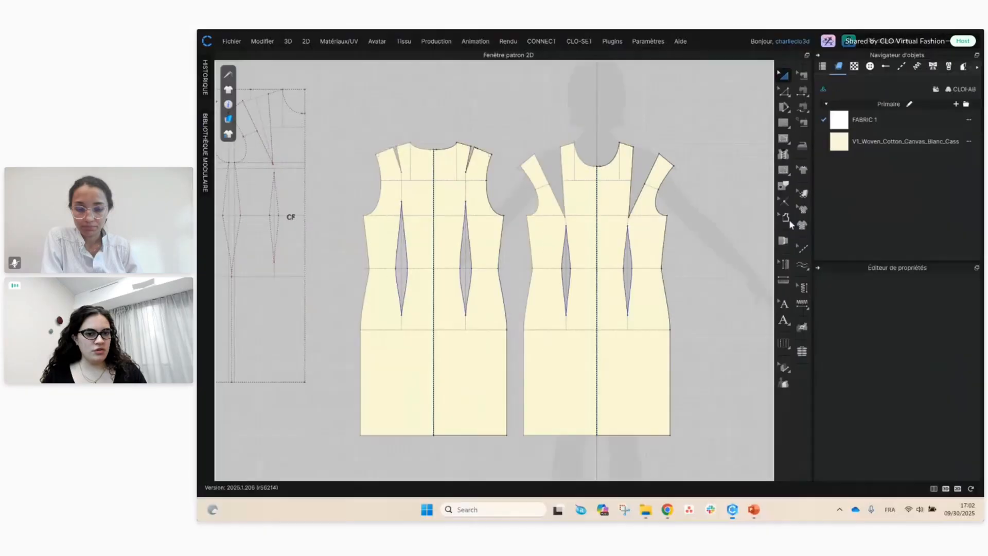
- Add a 1.00 cm seam allowance around the front and back patterns, keeping the waist darts free of seam allowance
left_click(787, 218)
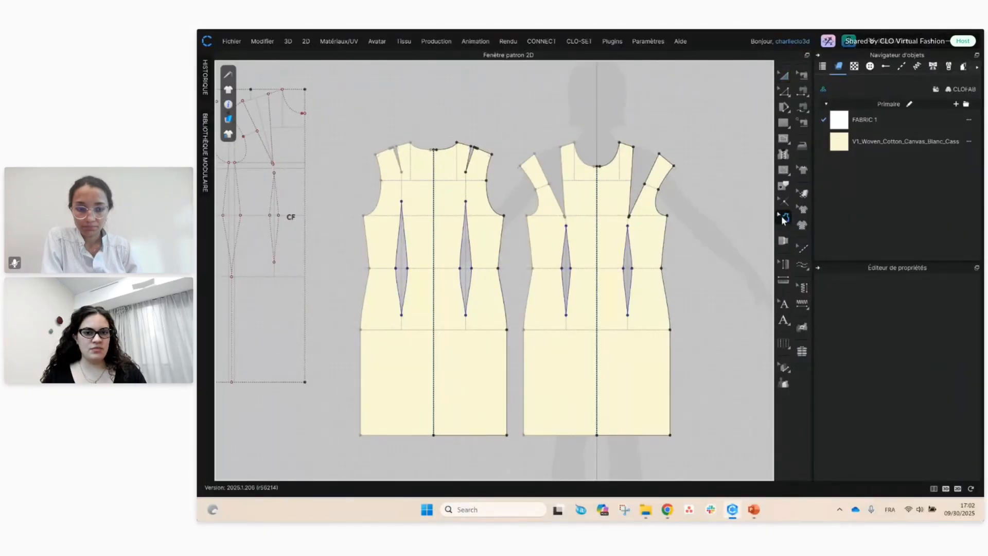
left_click_drag(333, 125, 708, 453)
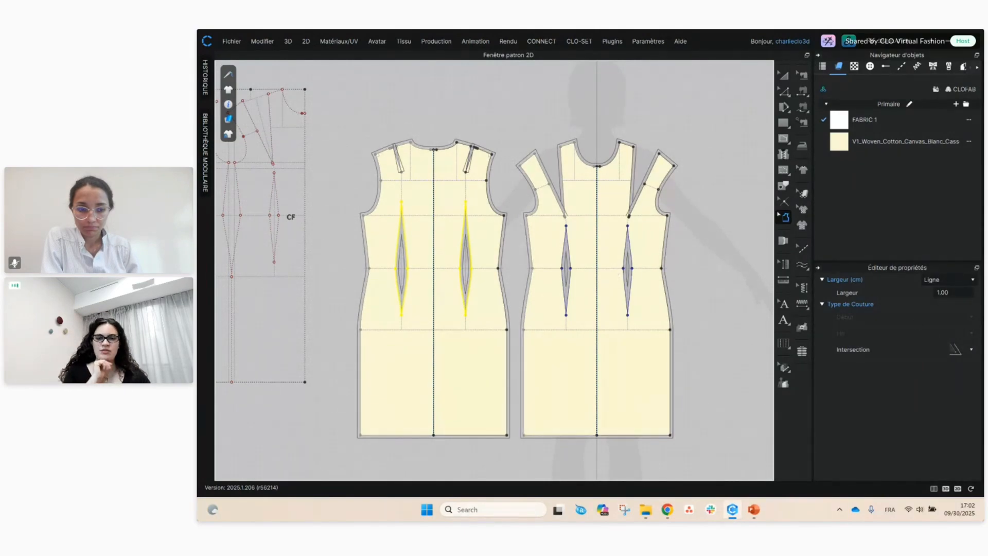
left_click_drag(616, 220, 661, 337)
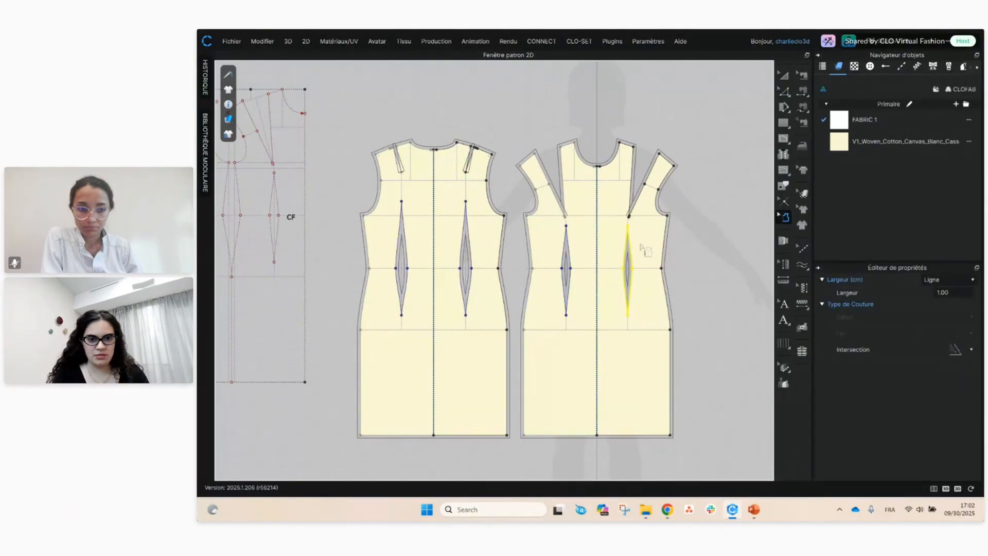
key("Delete")
left_click_drag(453, 192, 497, 331)
left_click(736, 170)
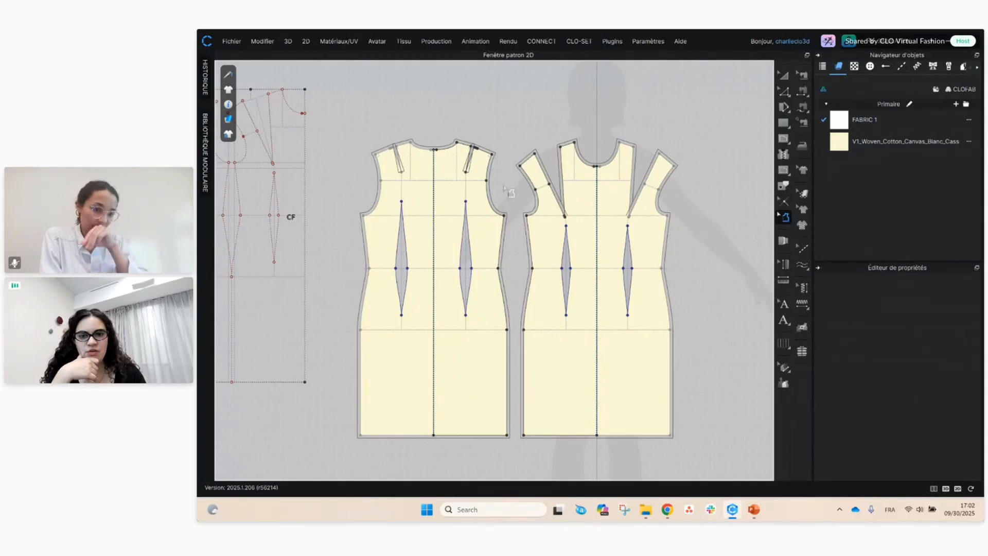
- Examine the seam allowance corners around the shoulder darts of the front and back patterns
key("z")
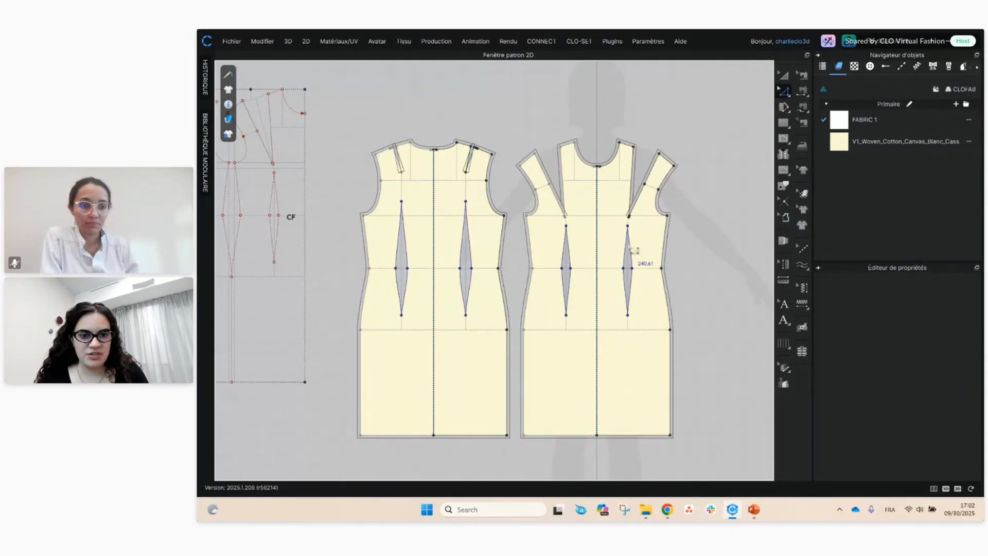
scroll(639, 252, "up", 5)
left_click_drag(638, 250, 639, 251)
key("ctrl+z")
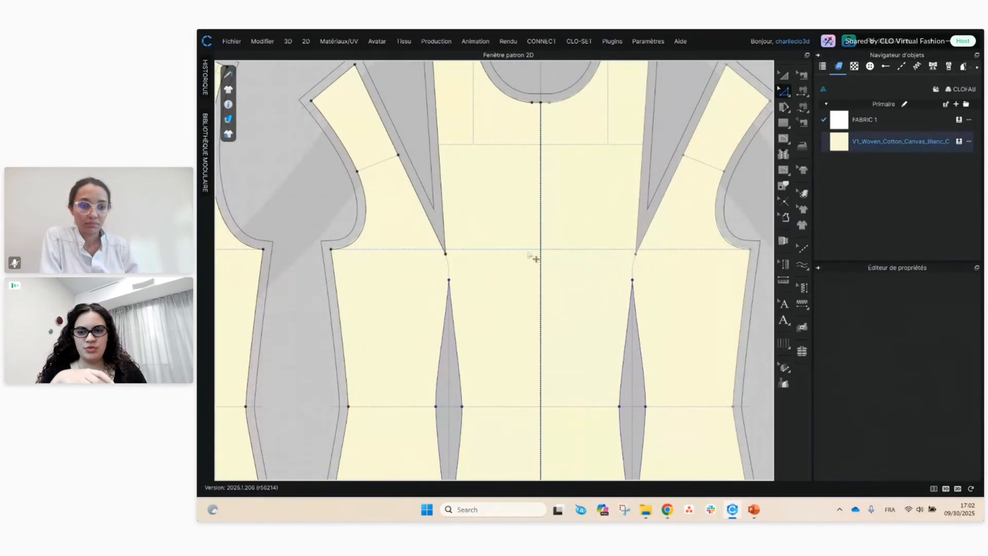
scroll(515, 231, "down", 3)
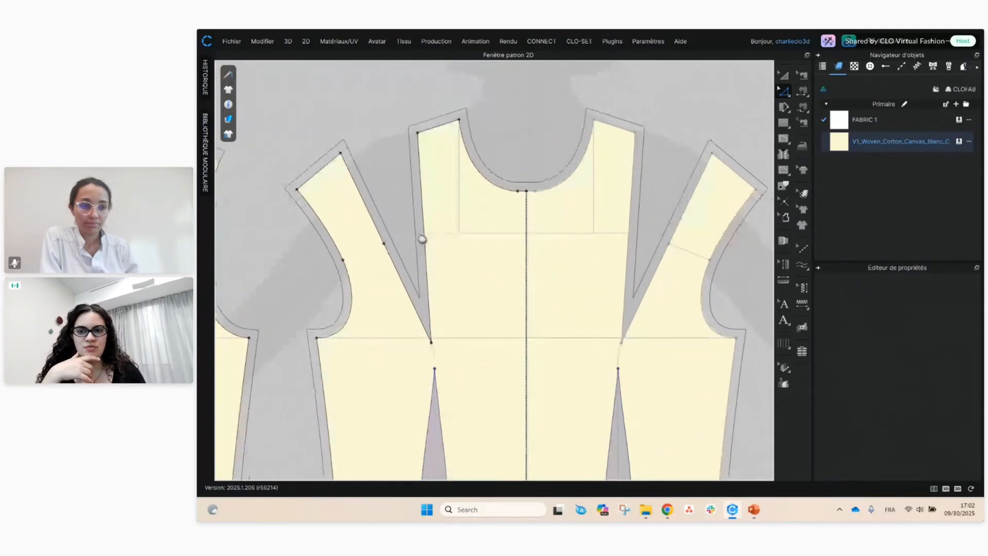
scroll(528, 286, "down", 3)
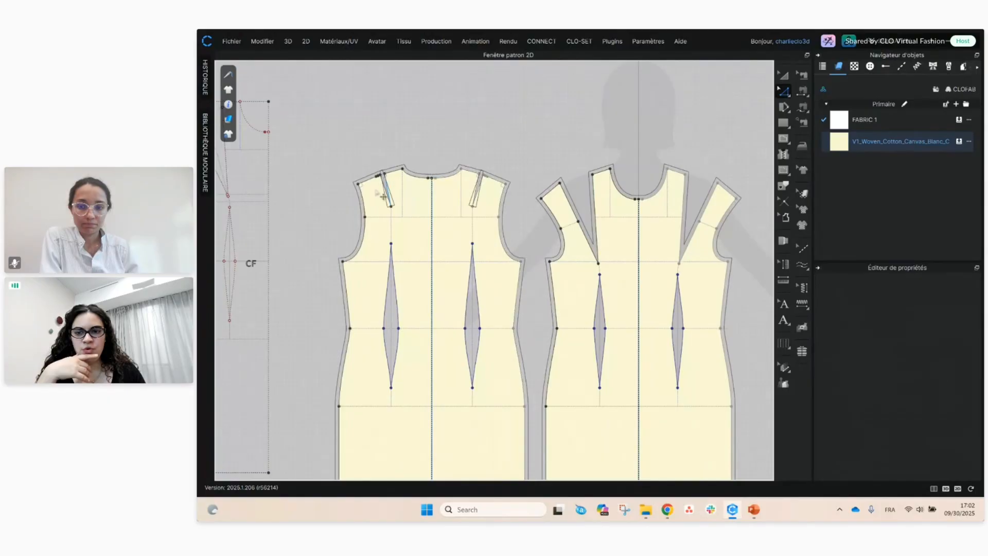
scroll(414, 178, "up", 2)
scroll(414, 179, "up", 2)
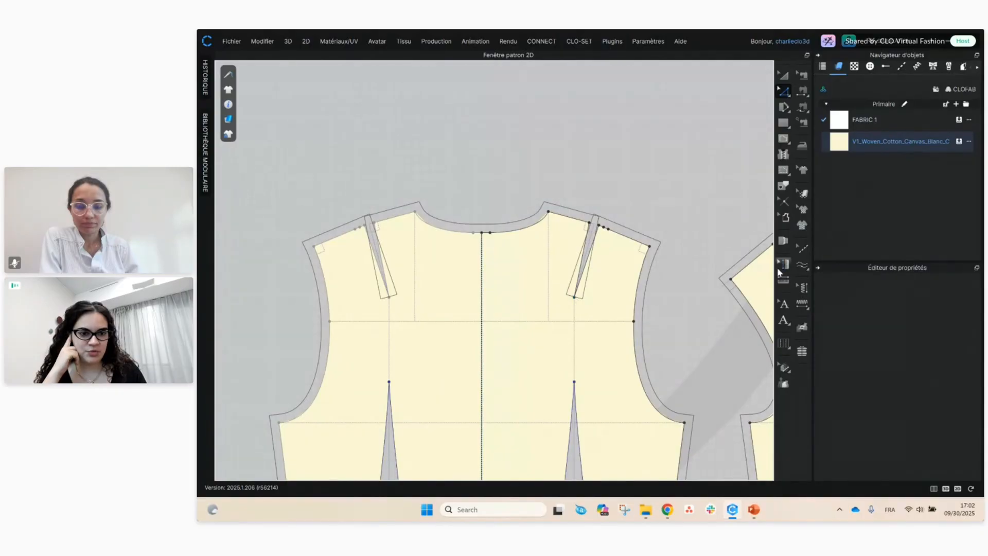
- Change the seam allowance intersection type at the tip of the back pattern's shoulder dart
left_click(785, 218)
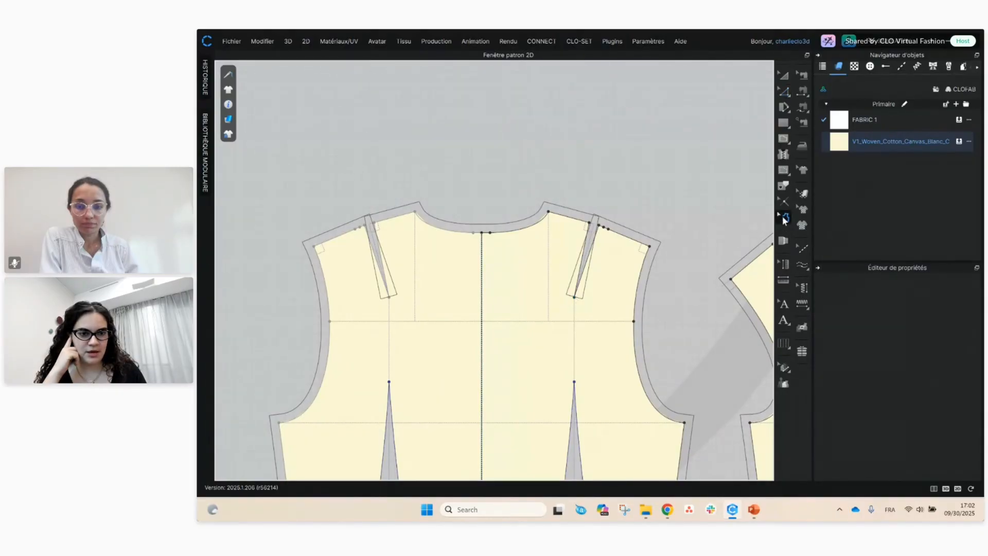
left_click(575, 298)
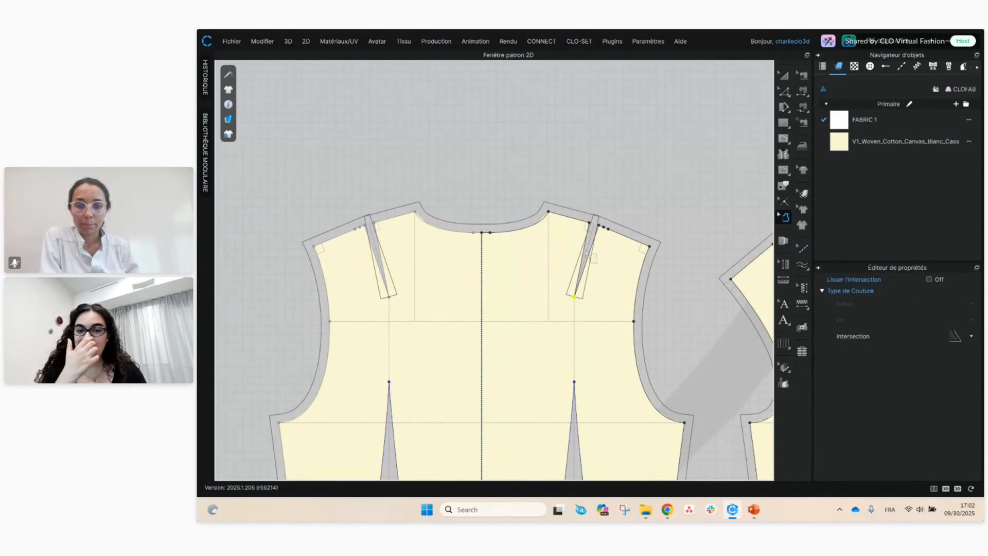
left_click(972, 337)
left_click(858, 371)
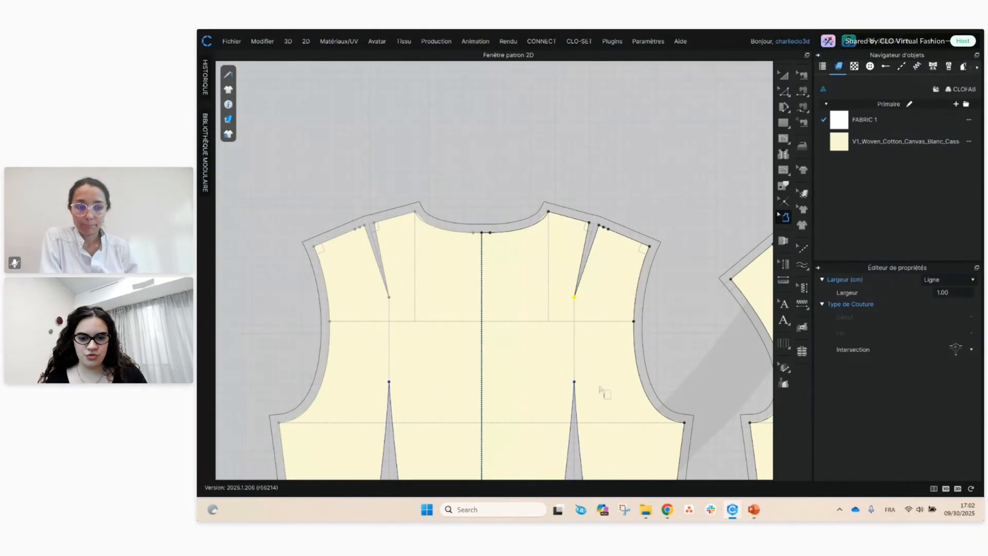
- Set the seam allowance width of the front and back hems to 4 cm
scroll(602, 391, "down", 5)
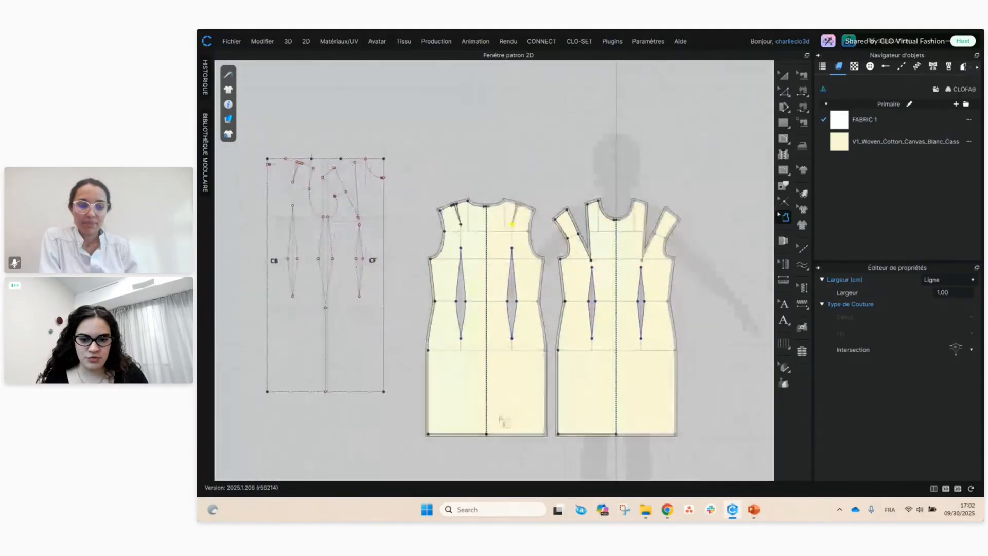
left_click(515, 435)
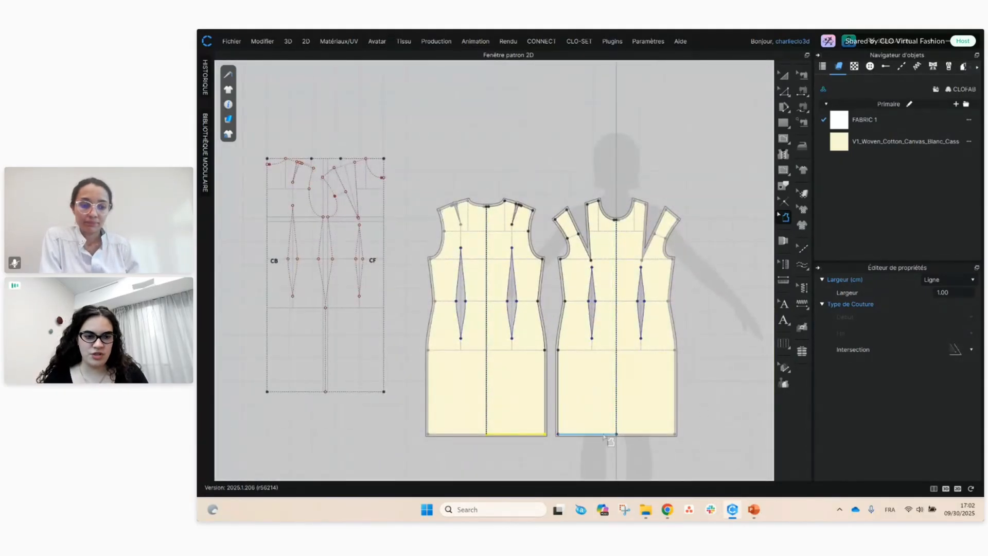
left_click(605, 435)
left_click(952, 293)
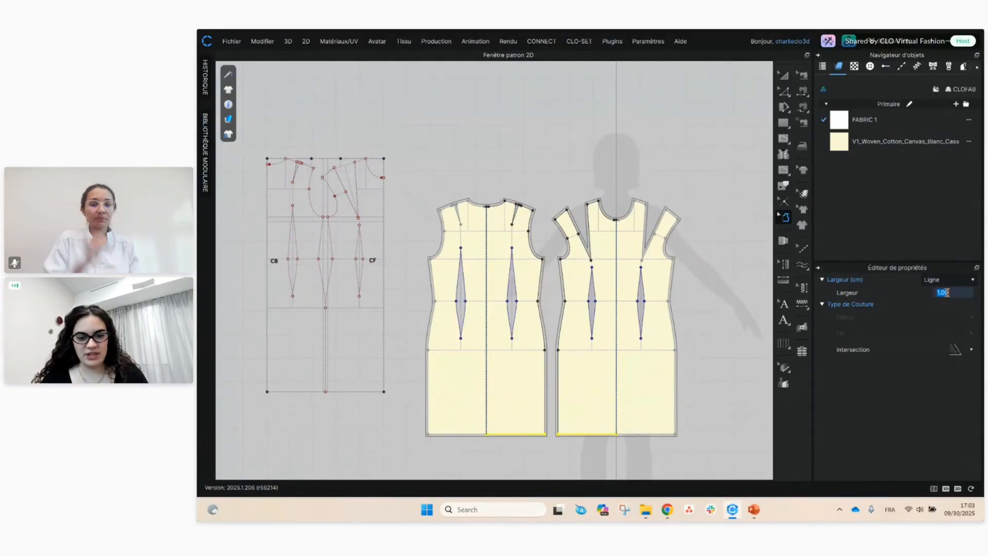
type("4")
key("Return")
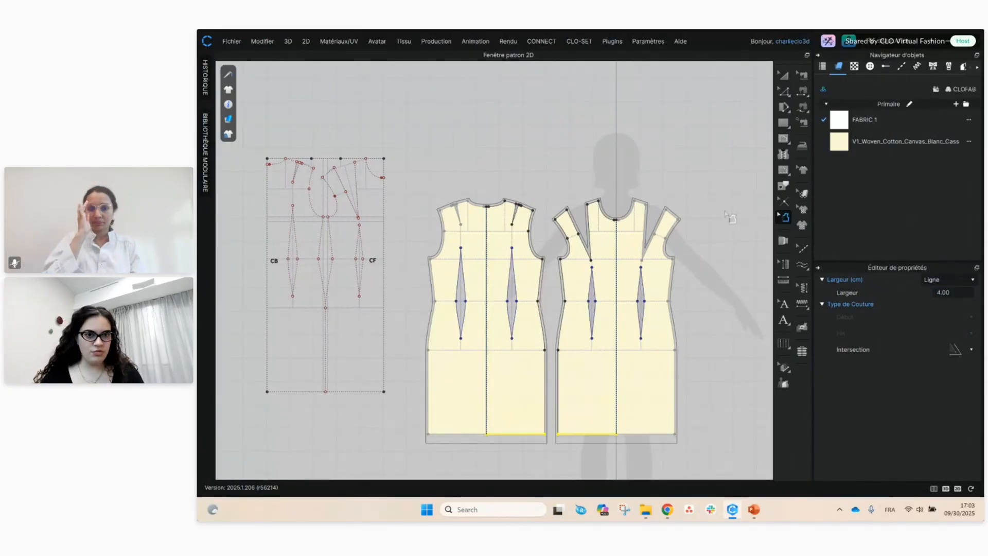
left_click(782, 75)
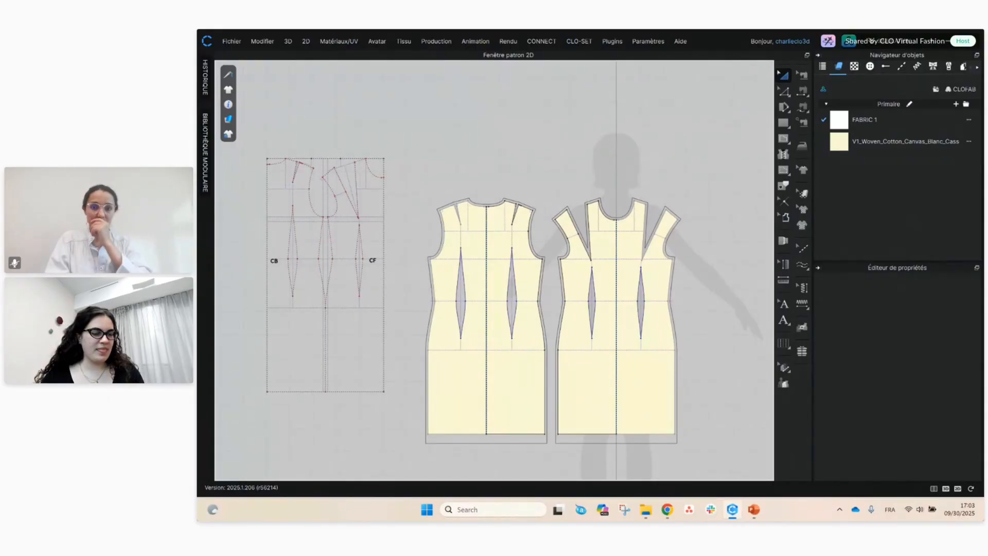
- Add notches to the front pattern at the armhole, the side waist and the waist dart with the Notch tool
key("alt+Tab")
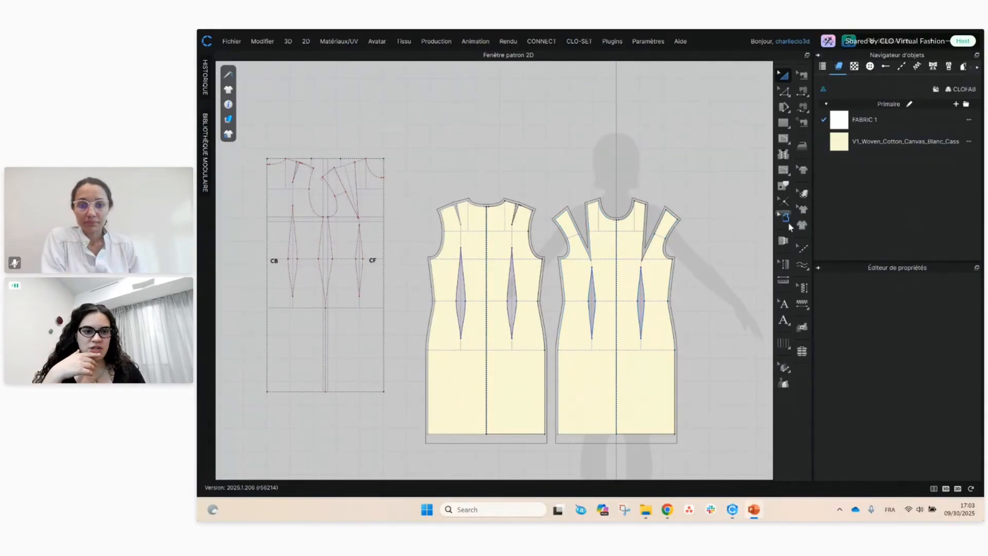
left_click(785, 201)
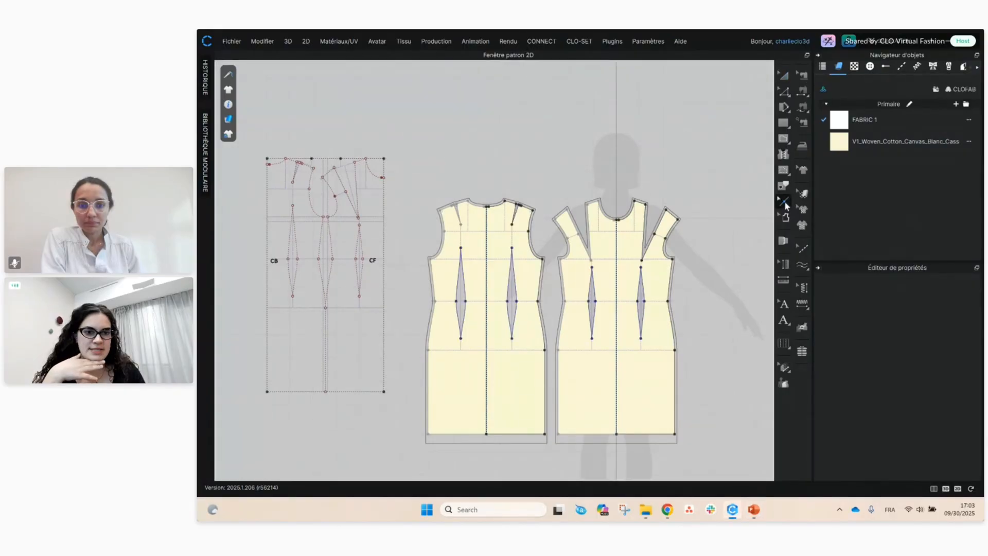
left_click(784, 201)
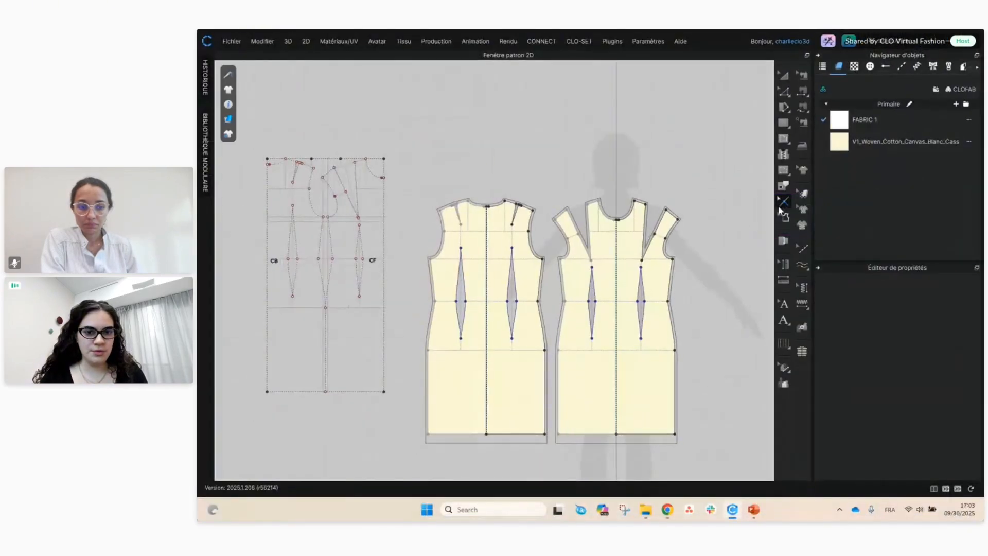
scroll(666, 260, "up", 4)
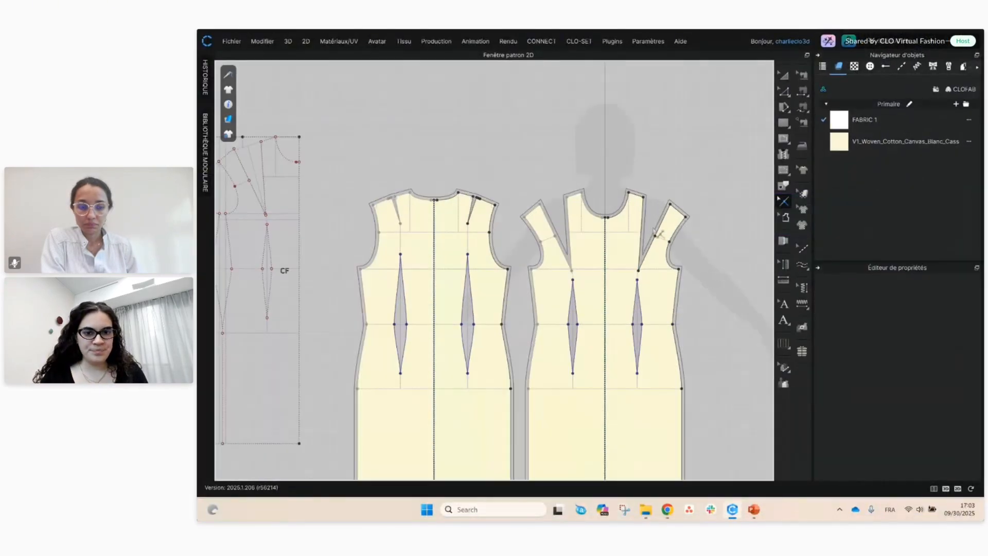
left_click(674, 246)
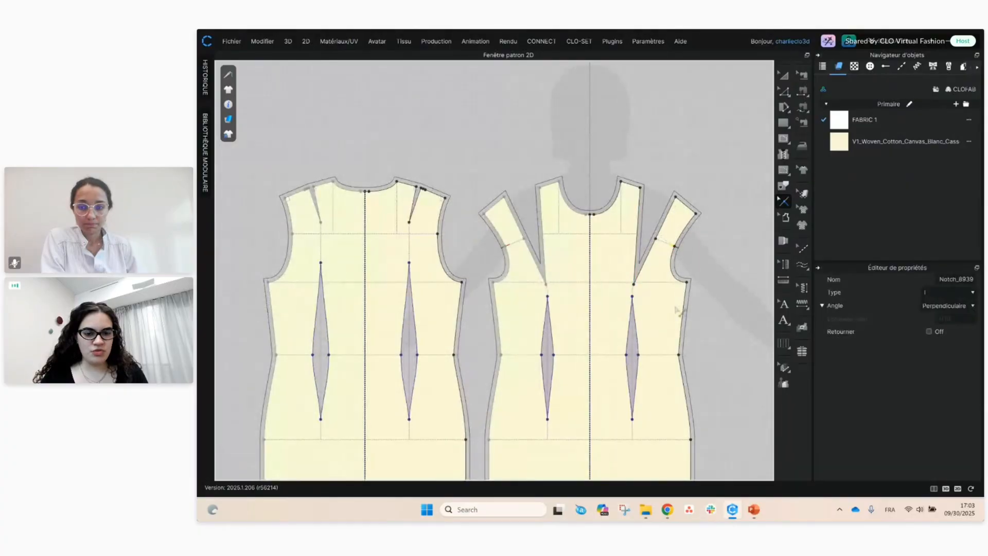
left_click(679, 354)
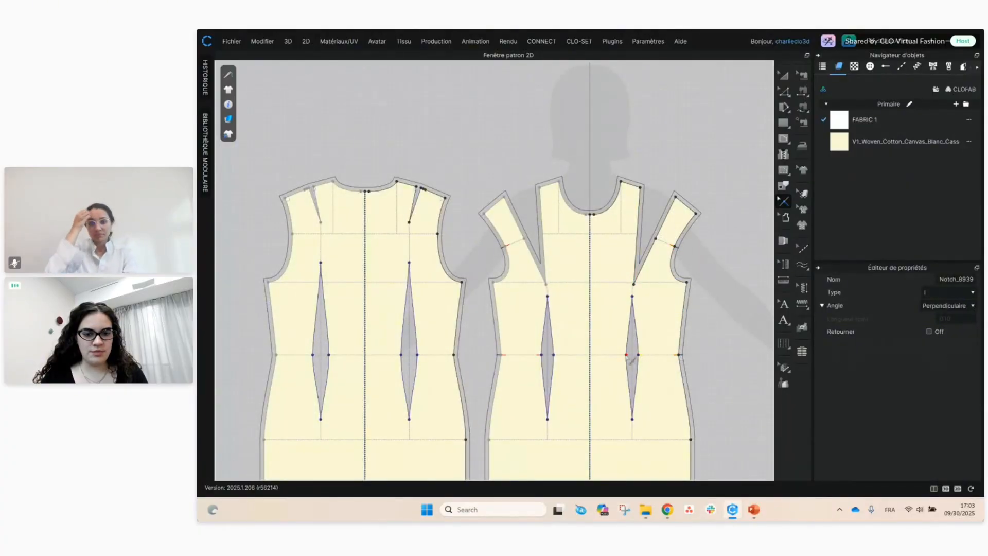
left_click(626, 355)
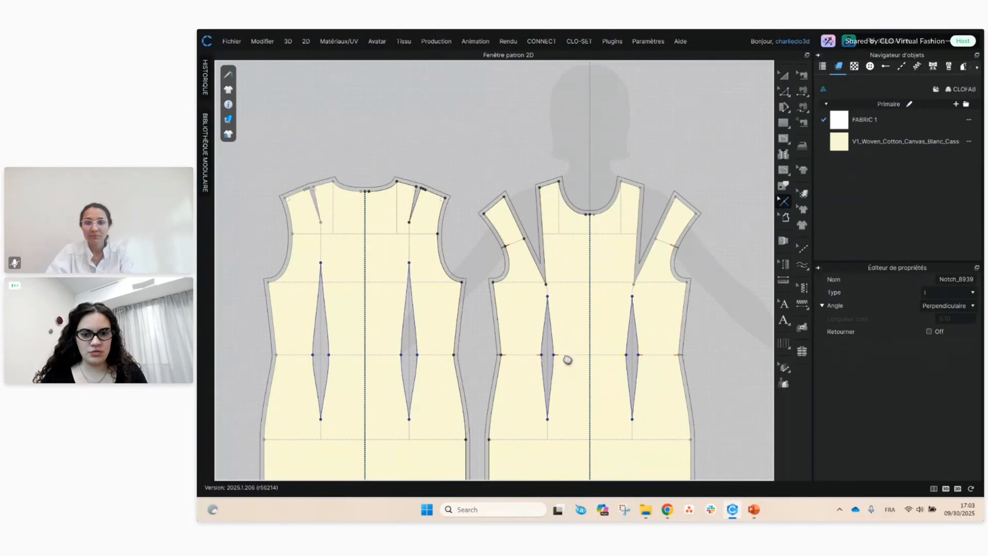
- Add notches at the hip line of both patterns' side seams and at the back pattern's side waist
right_click_drag(569, 357, 556, 186)
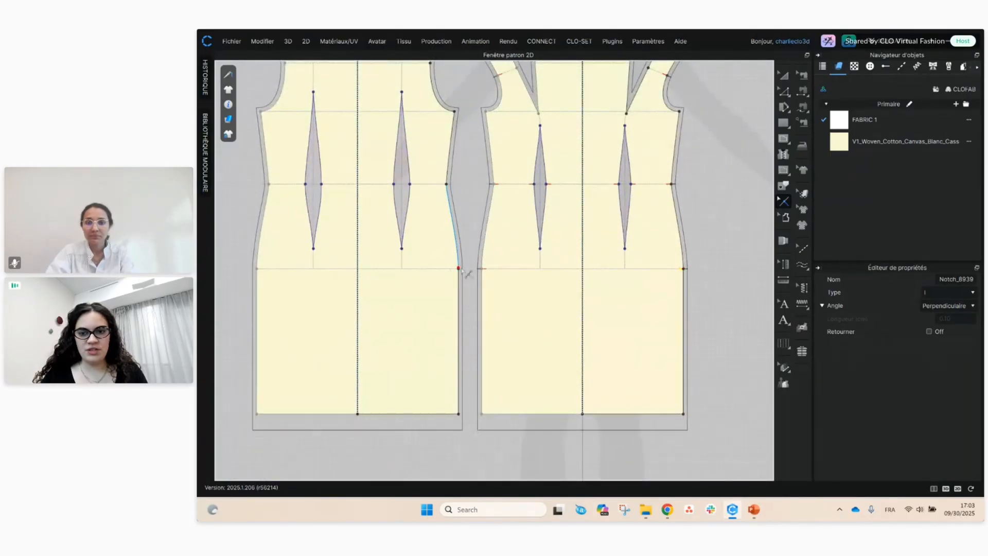
left_click(465, 281)
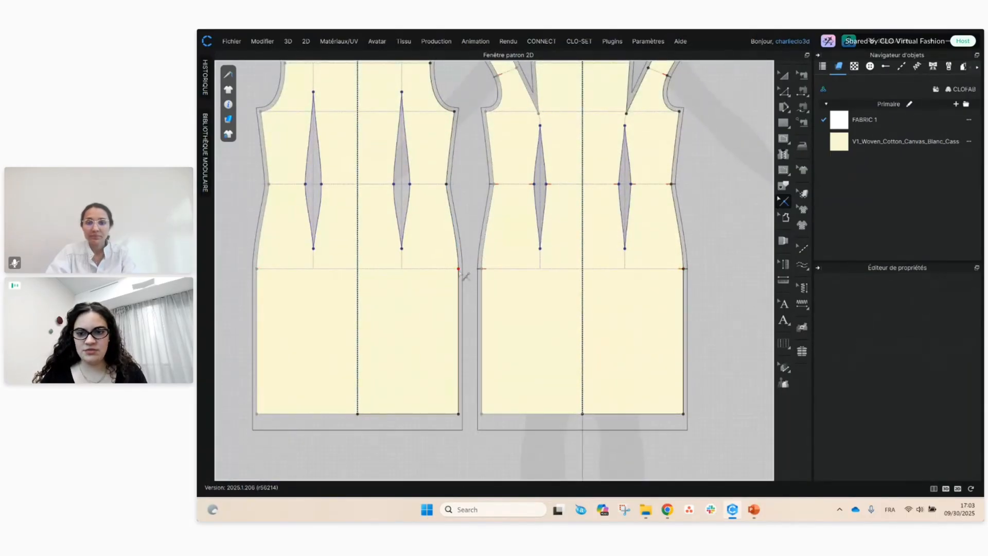
left_click(465, 277)
left_click(447, 184)
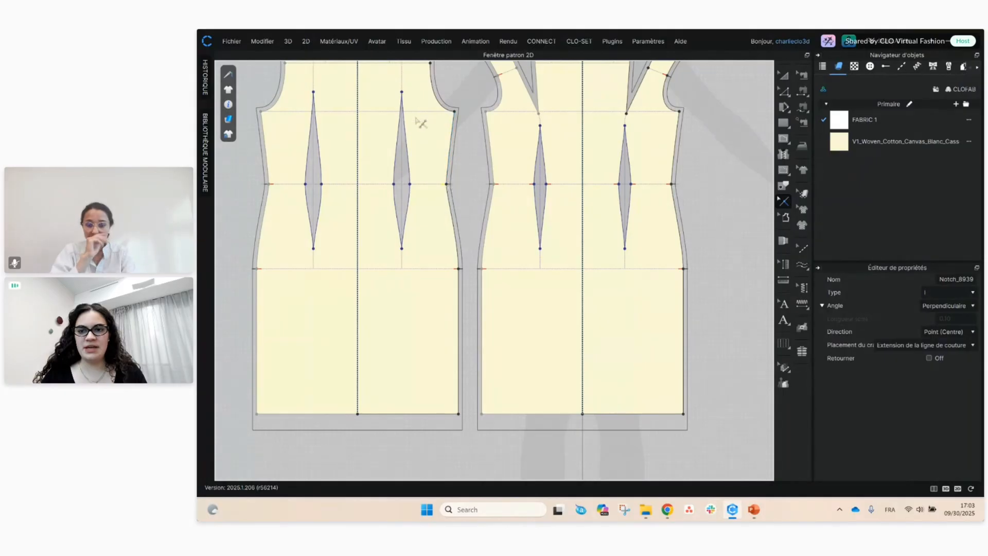
middle_click_drag(416, 118, 449, 211)
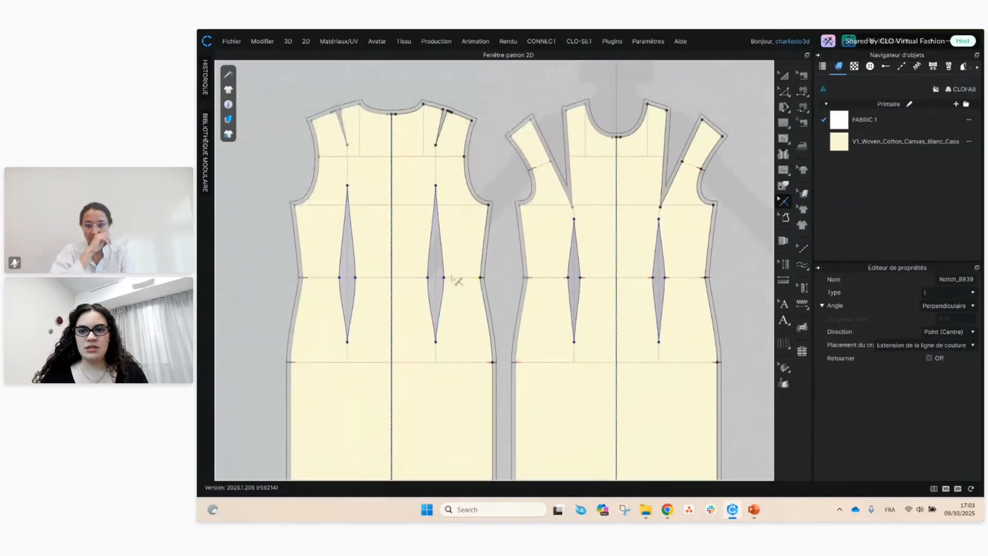
- Place a double notch on the back armhole where the horizontal guide line meets it
left_click(466, 157)
scroll(468, 149, "up", 5)
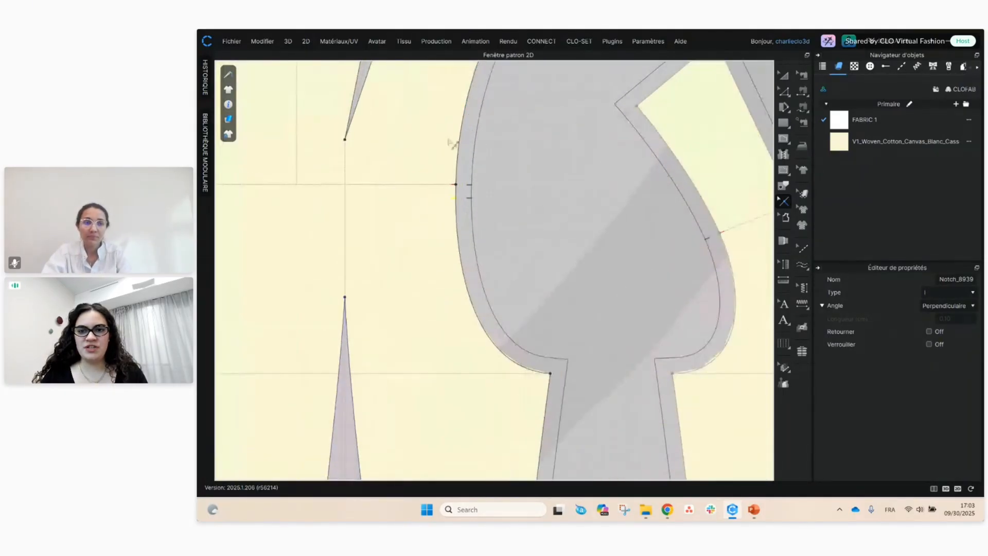
scroll(465, 189, "down", 5)
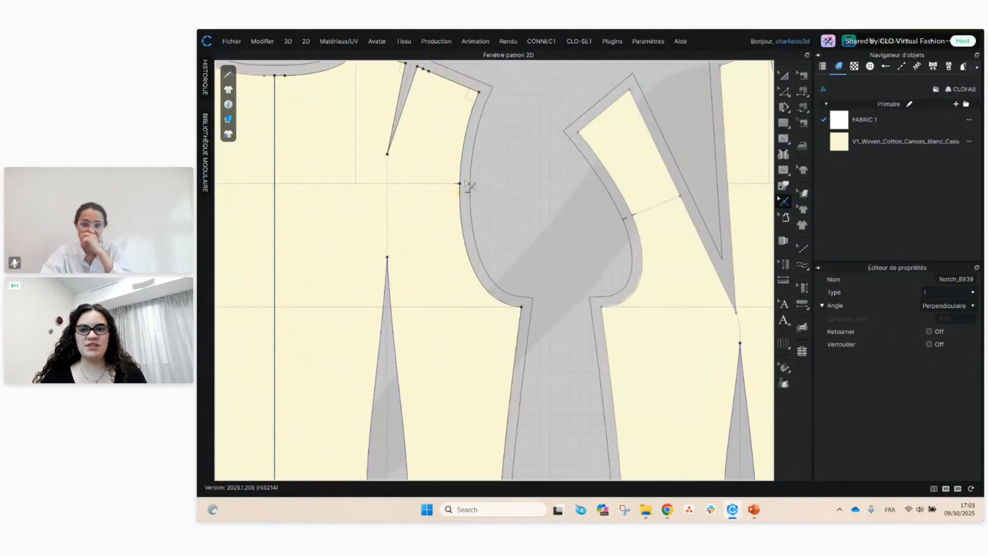
left_click(468, 173)
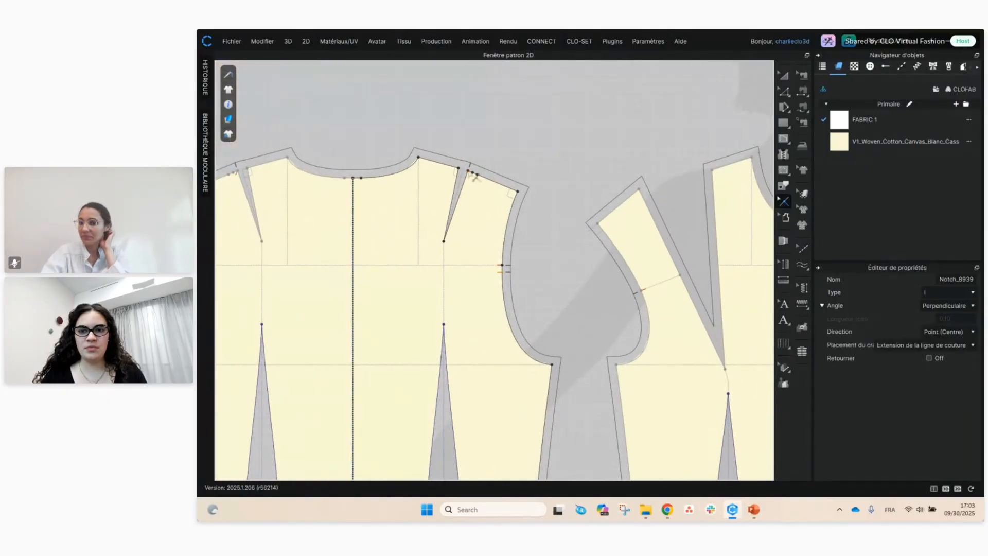
- Add notches to the back pattern's shoulder dart legs and waist dart points
scroll(412, 191, "down", 4)
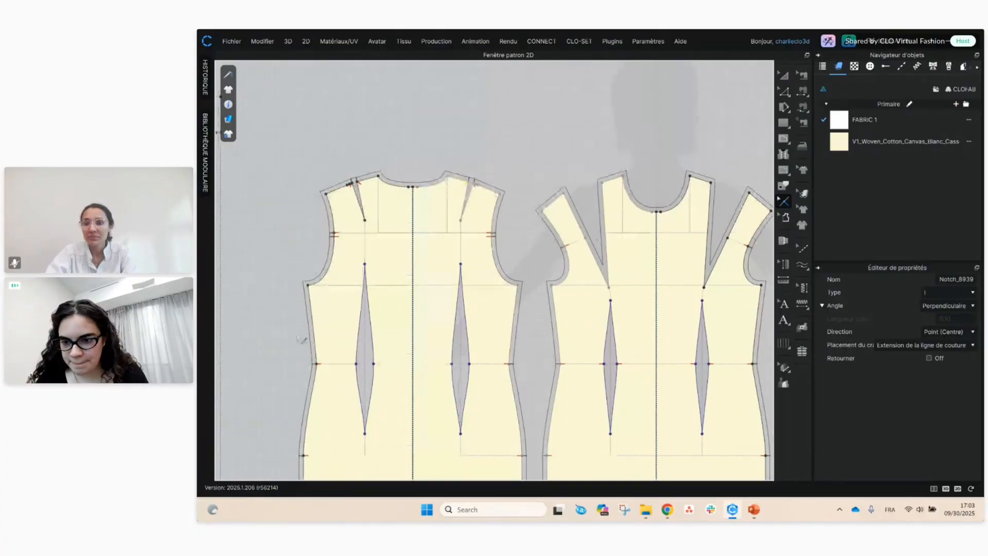
left_click(366, 370)
right_click_drag(412, 383, 414, 239)
scroll(667, 225, "down", 2)
- Examine the notches across the back and front patterns, including those at the centre of both necklines
middle_click_drag(652, 230, 614, 270)
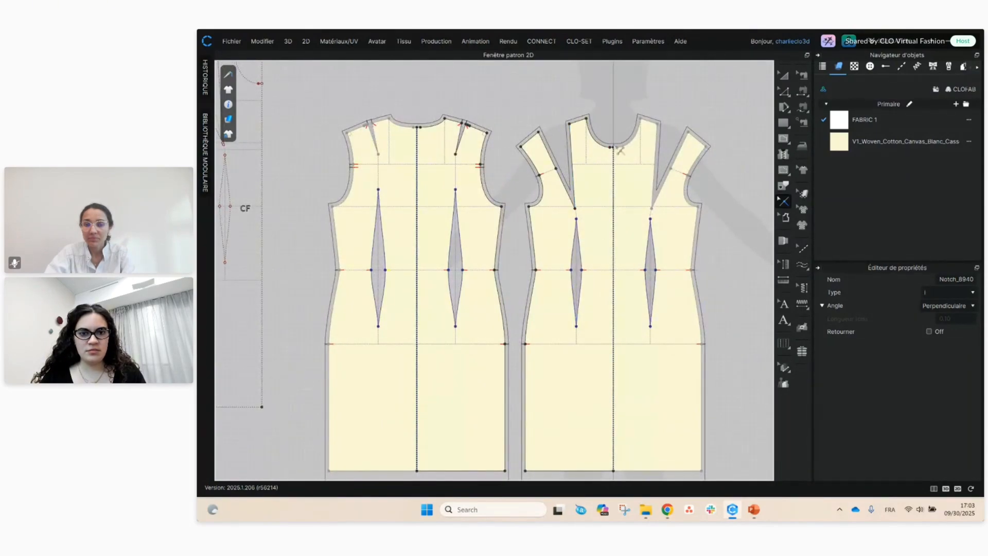
middle_click_drag(613, 365, 632, 344)
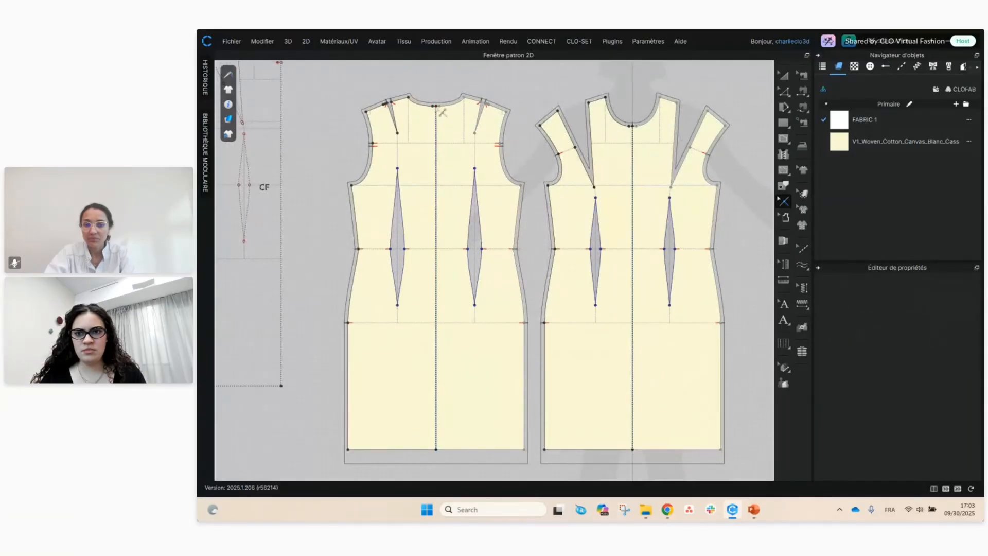
scroll(441, 112, "up", 5)
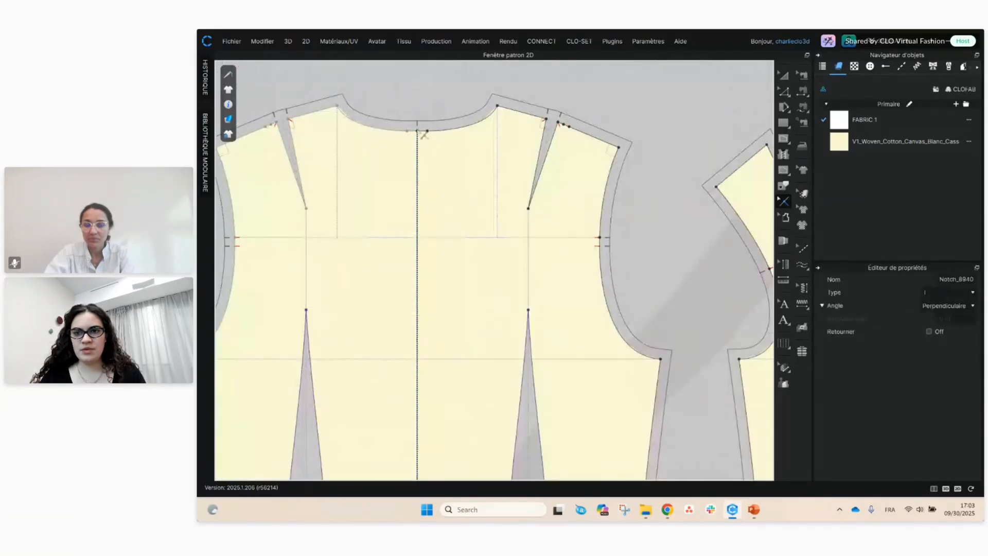
scroll(463, 216, "down", 2)
scroll(486, 282, "up", 3)
scroll(500, 227, "down", 5)
scroll(493, 232, "up", 1)
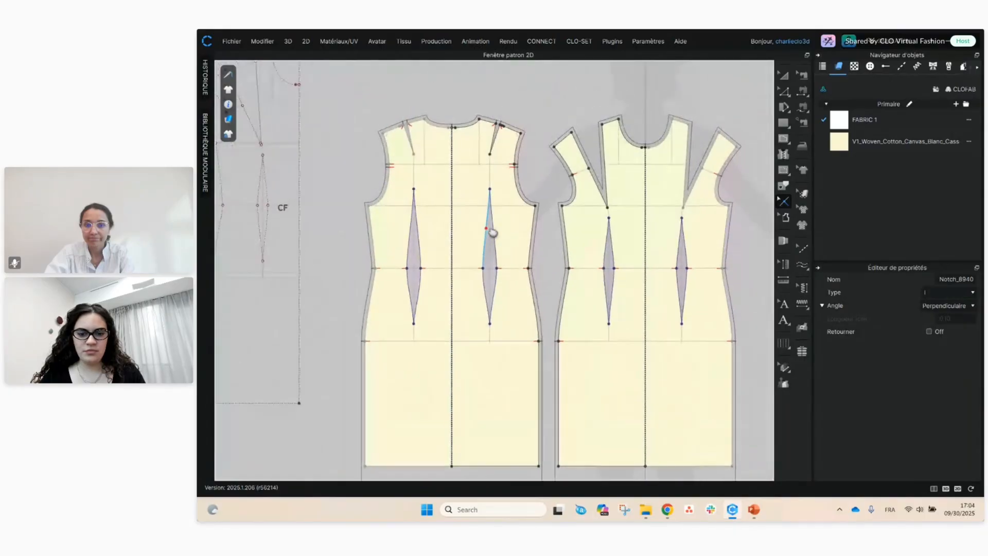
middle_click_drag(492, 233, 481, 220)
key("alt+Tab")
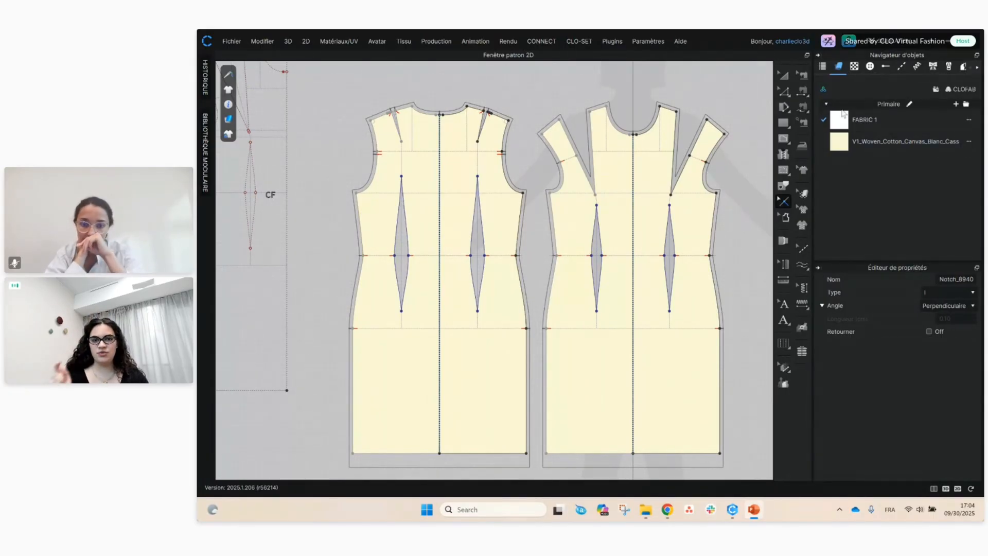
middle_click_drag(739, 197, 704, 193)
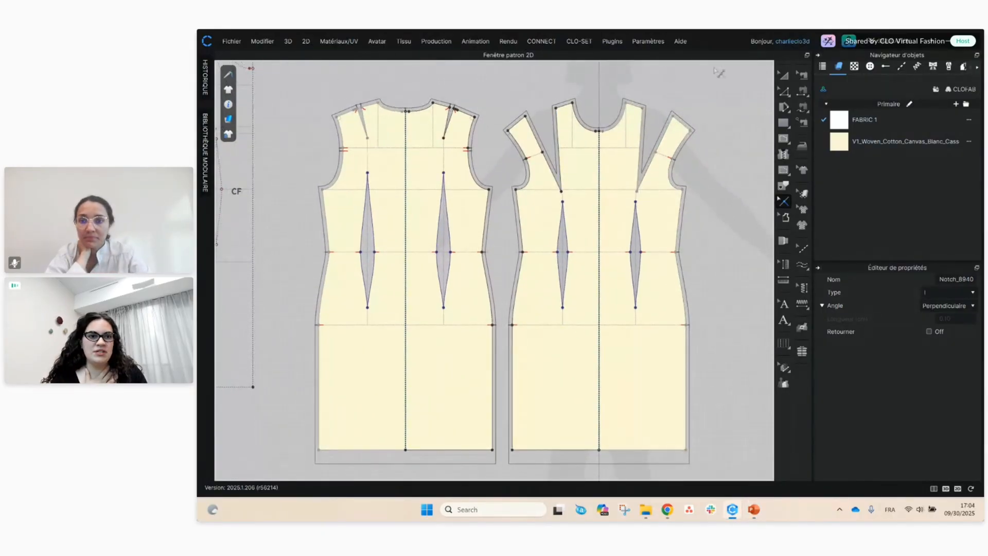
- Select both the back and front patterns and start a DXF export to the Desktop with the file name skillup
left_click(783, 76)
left_click_drag(328, 90, 733, 459)
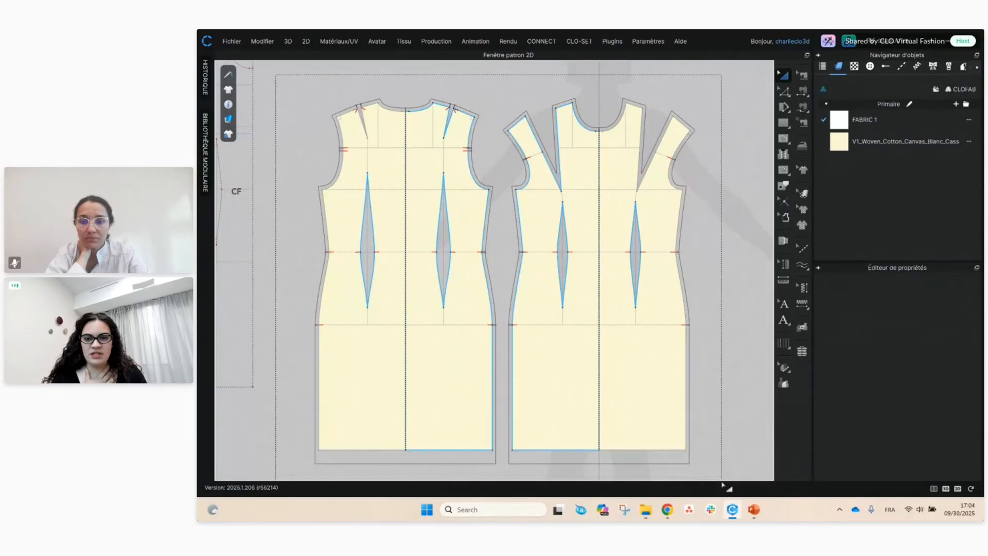
left_click(232, 42)
mouse_move(247, 131)
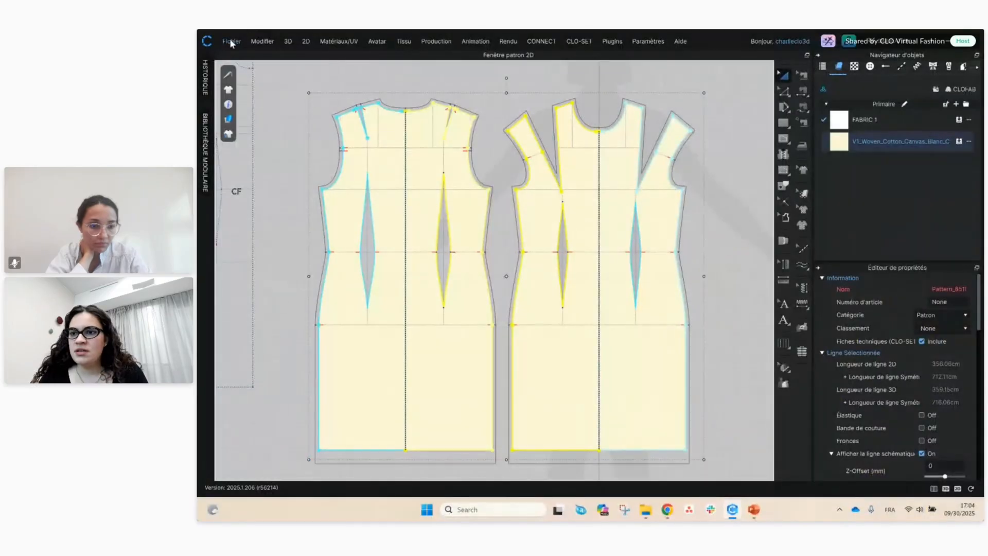
left_click(232, 41)
mouse_move(258, 133)
left_click(355, 133)
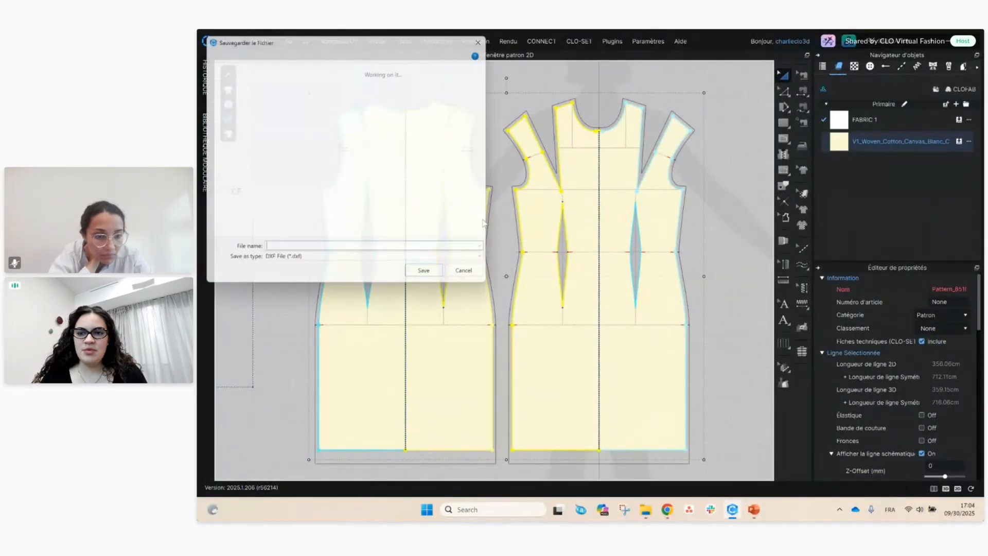
left_click(342, 309)
type("skilli")
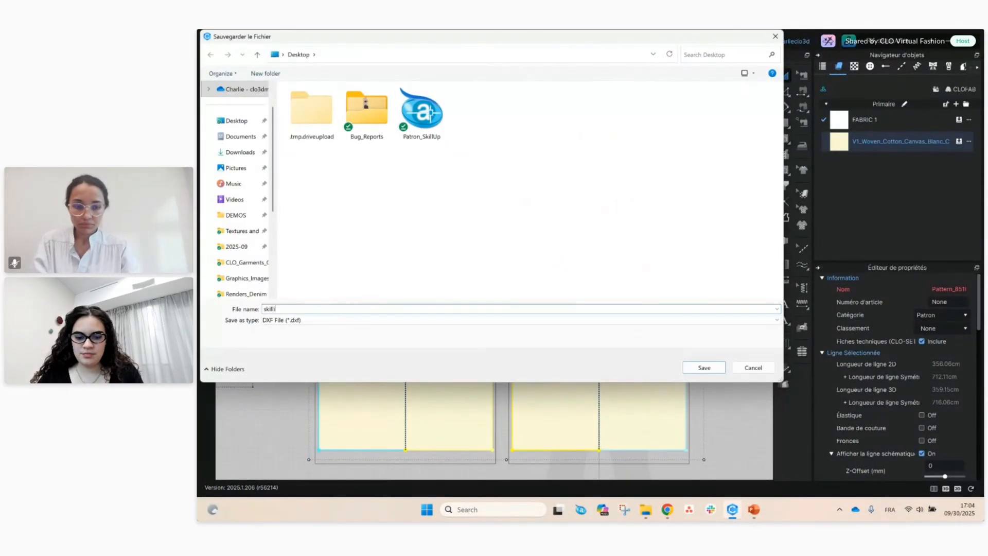
key("BackSpace")
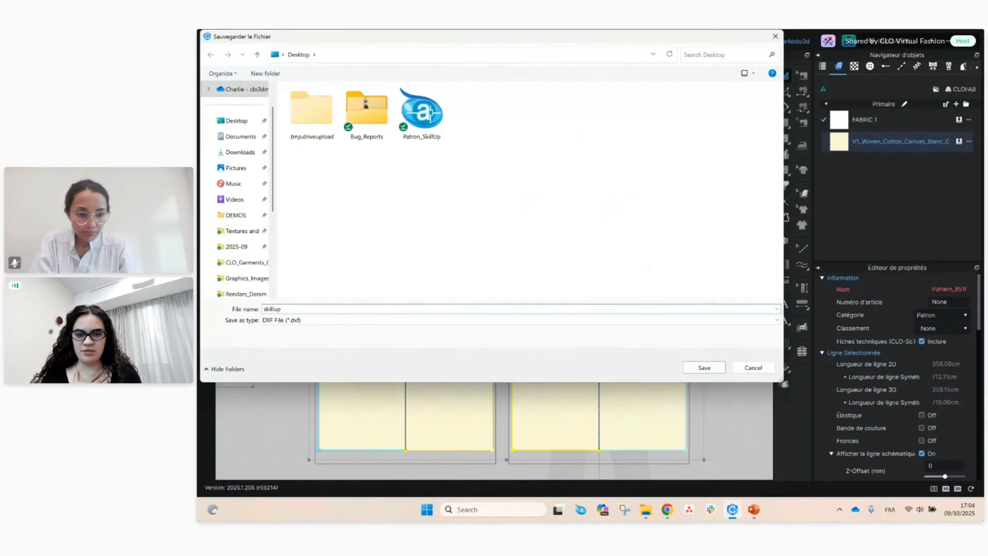
key("Return")
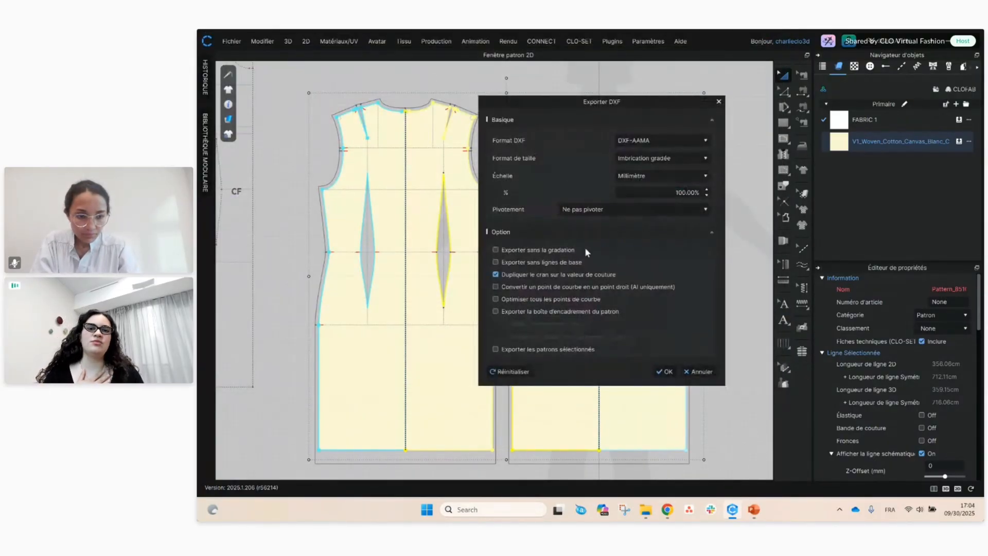
- Export only the selected patterns in DXF-AAMA format, keeping the millimetre scale at 100% and notch duplication on the seam allowance
left_click_drag(637, 111, 607, 120)
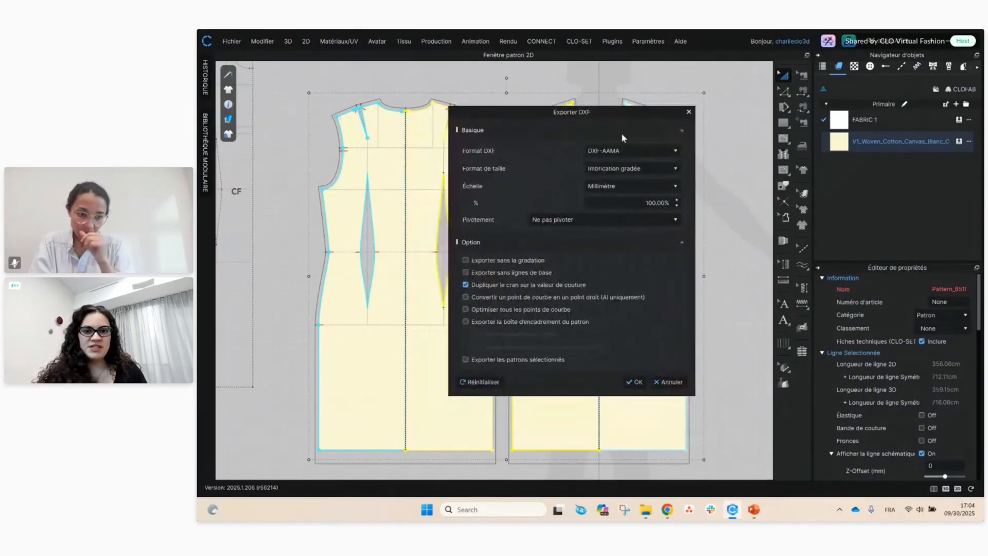
left_click(636, 151)
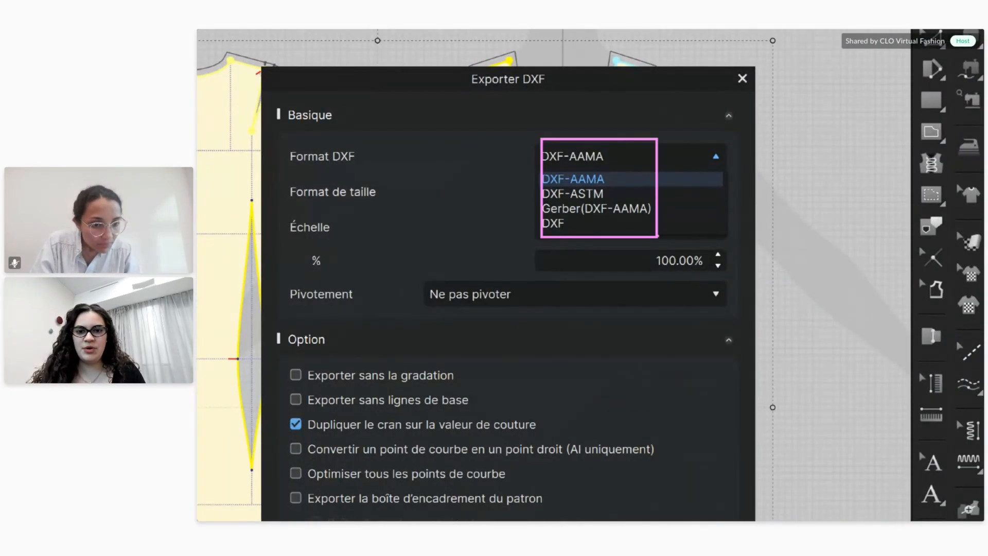
key("Escape")
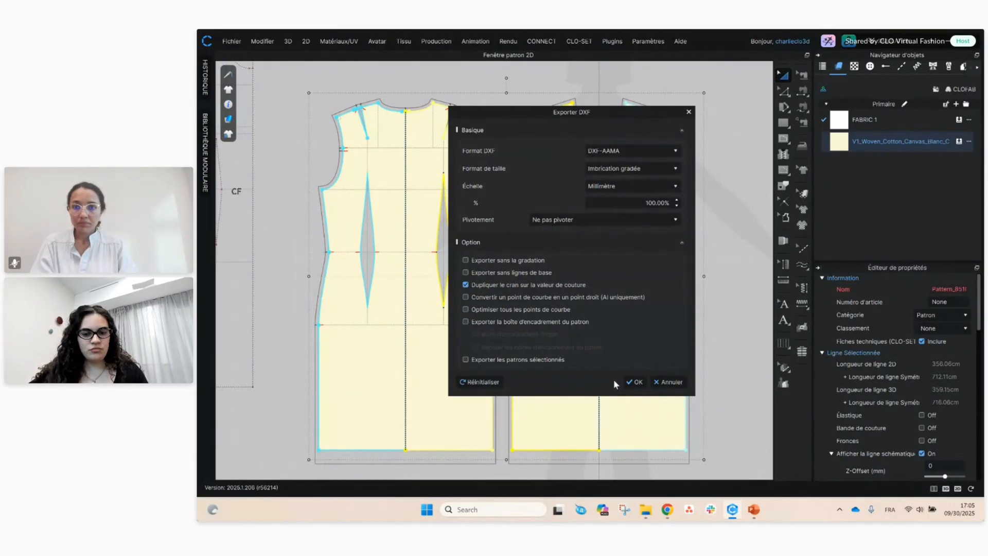
left_click(468, 359)
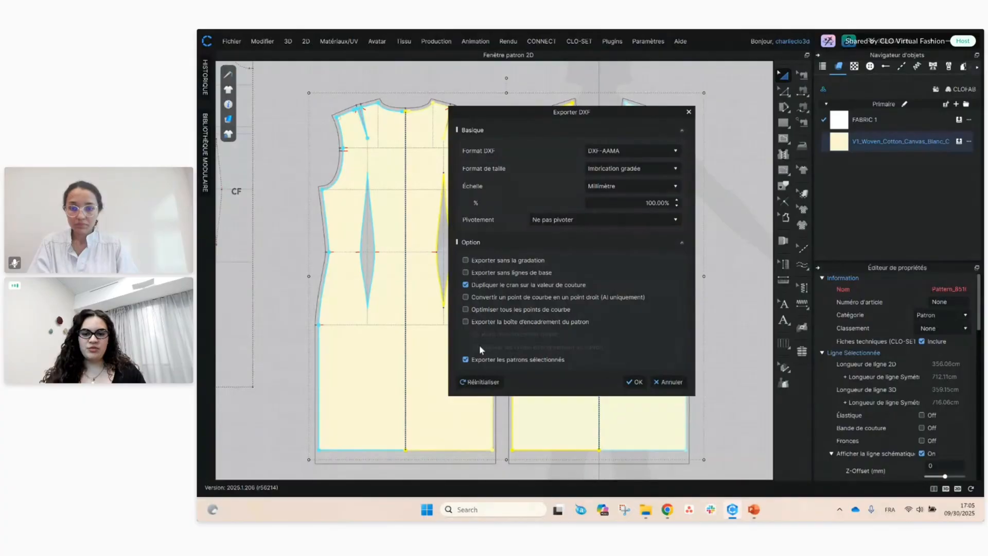
left_click(631, 383)
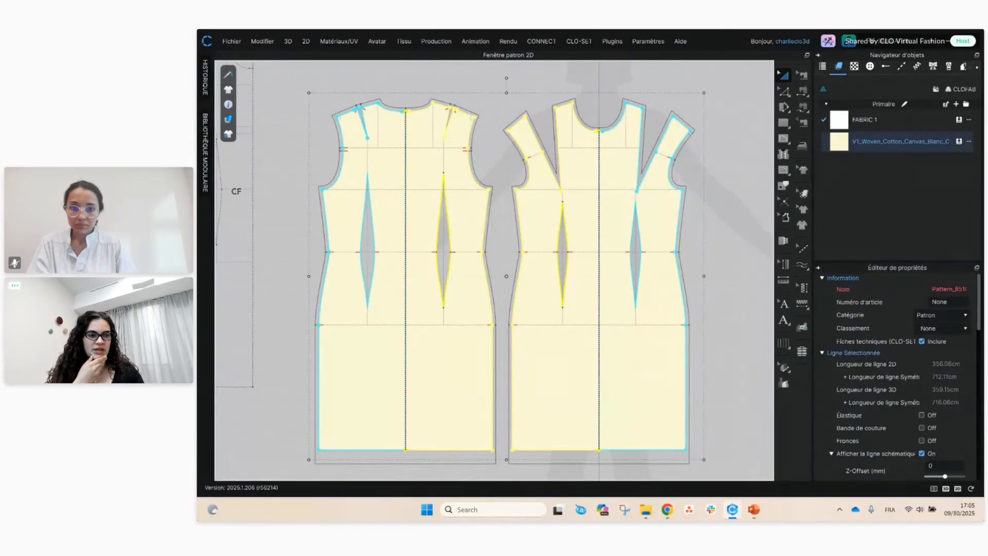
- Switch to PowerPoint to review the Patron DXF (AAMA) slide and the extra tip on adding a dart to an existing pattern
key("alt+Tab")
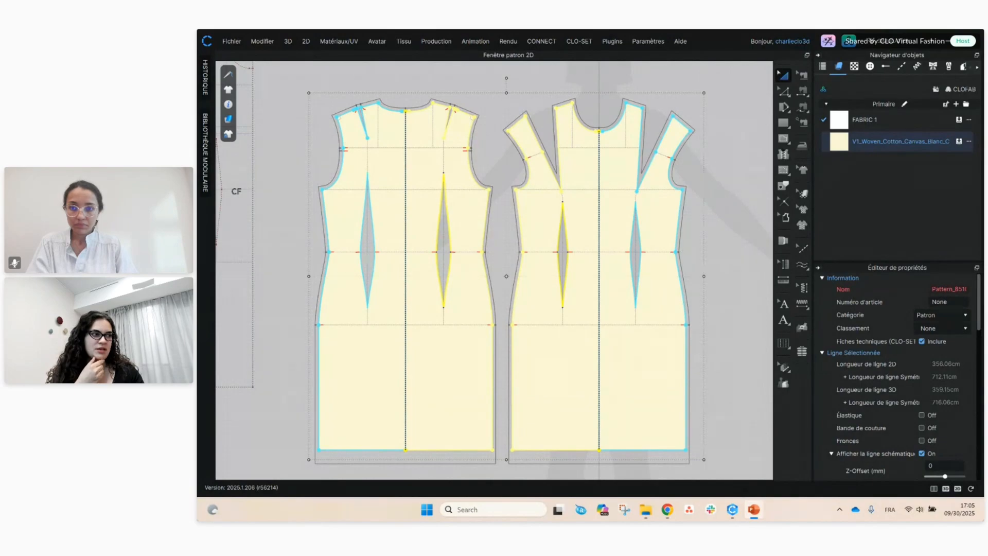
left_click_drag(983, 36, 702, 105)
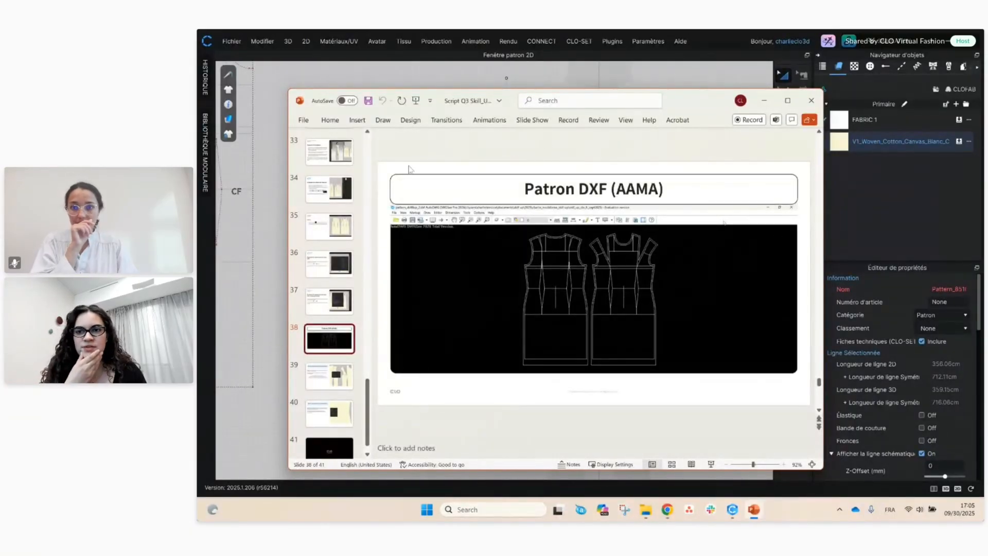
left_click(787, 100)
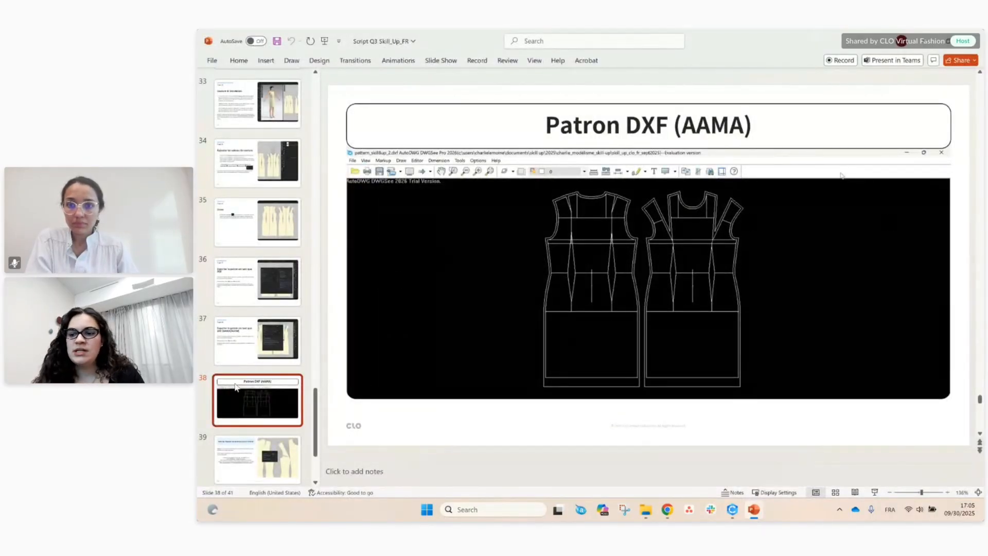
scroll(268, 360, "down", 3)
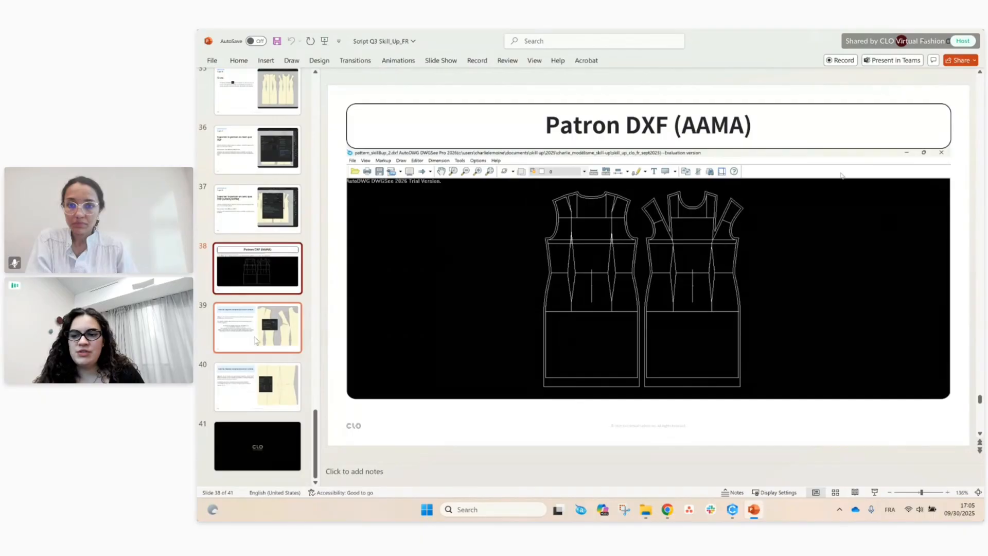
left_click(255, 339)
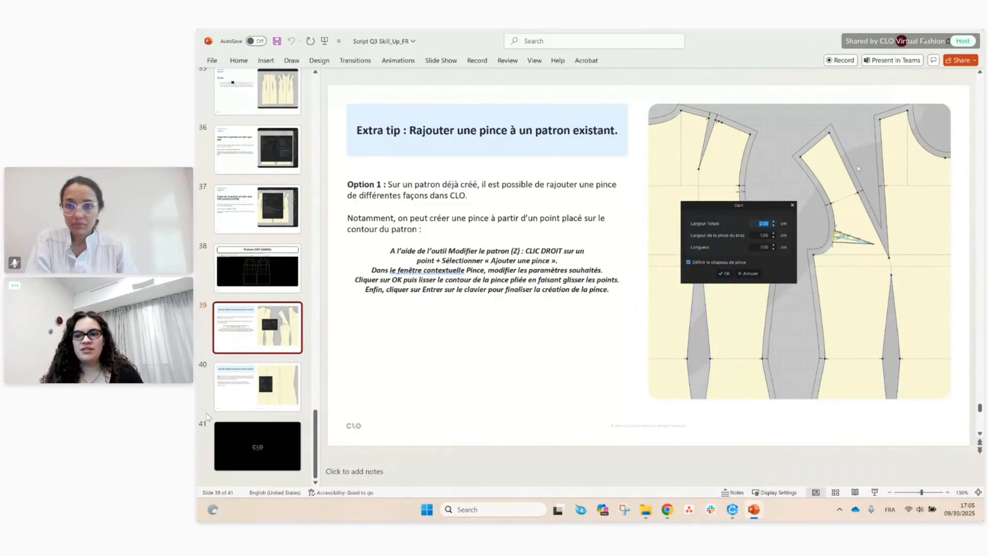
left_click(230, 386)
left_click_drag(748, 45, 985, 64)
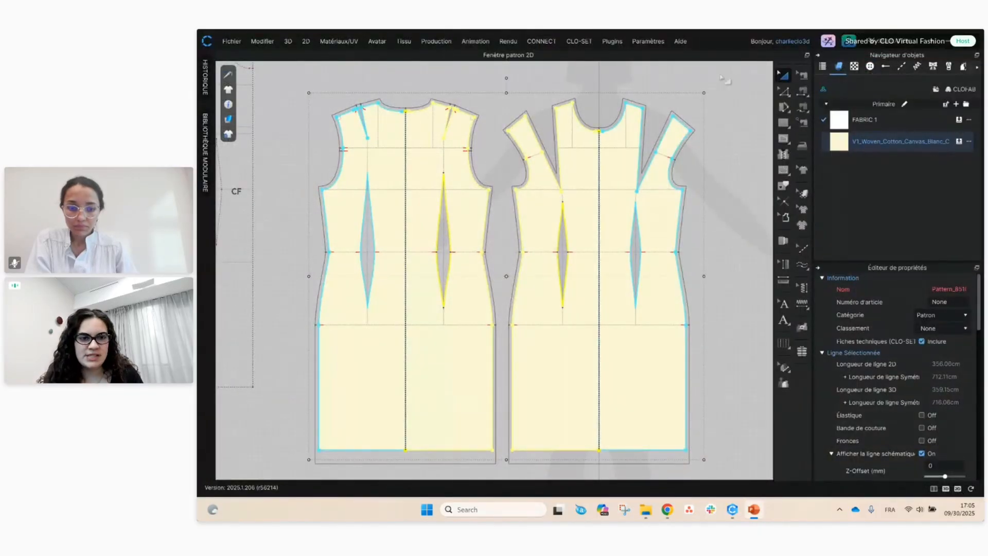
- Start adding a dart at the lower curve point of the front pattern's armhole with the Edit Pattern tool
left_click(738, 135)
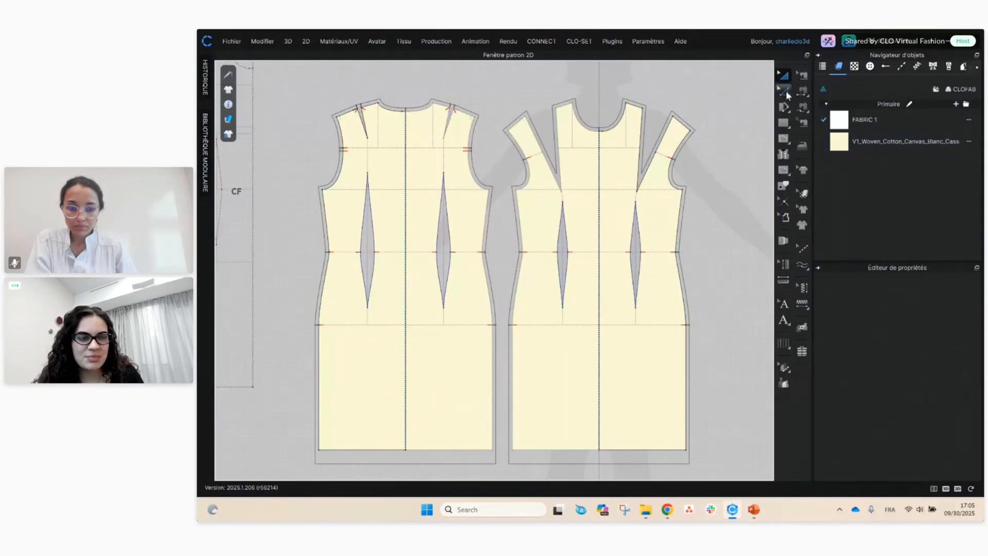
scroll(426, 154, "up", 3)
scroll(589, 142, "down", 4)
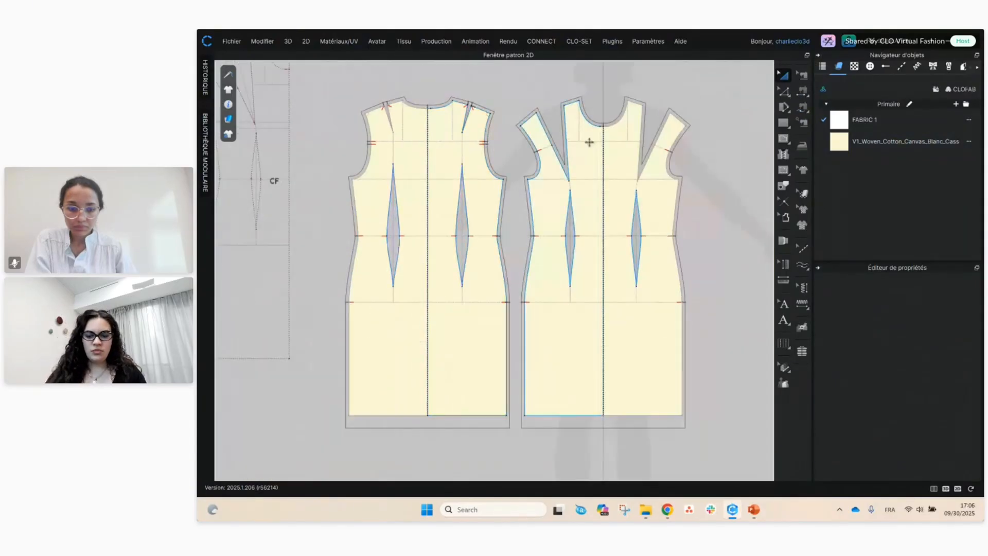
key("z")
scroll(542, 156, "up", 5)
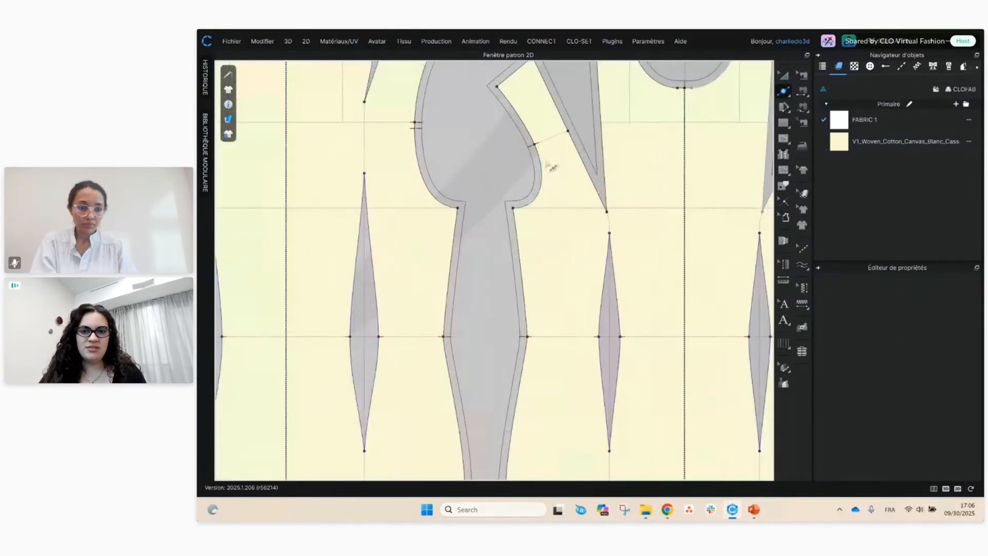
left_click(541, 200)
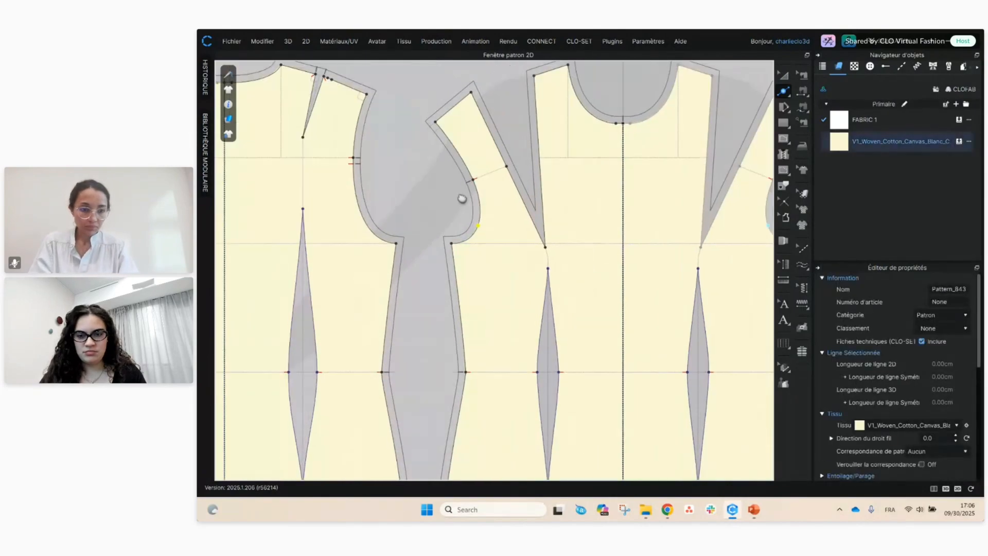
scroll(529, 162, "down", 2)
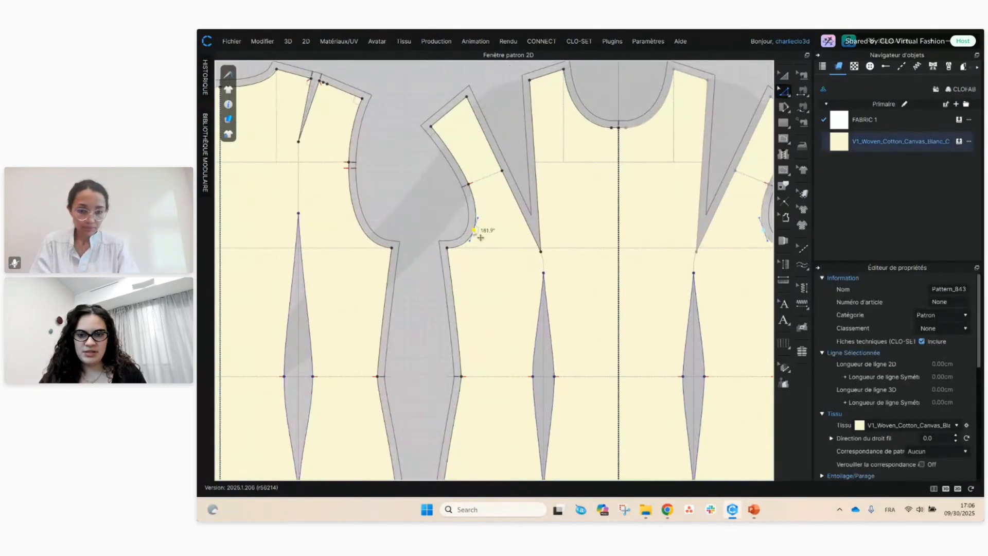
right_click(480, 237)
right_click(473, 232)
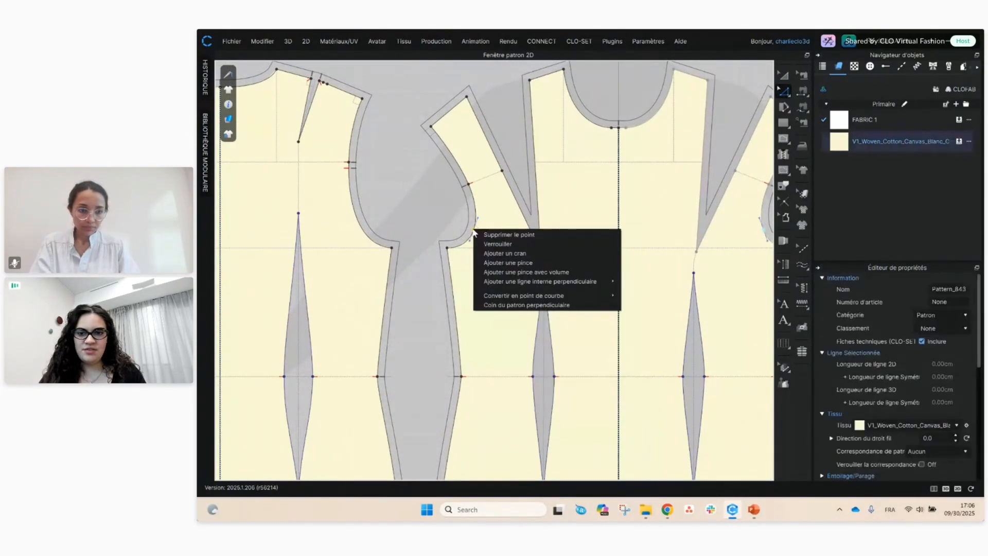
left_click(522, 264)
- Create the armhole dart with a total width of 2 cm, a length of 7 cm and the dart cap enabled
left_click_drag(591, 195, 613, 187)
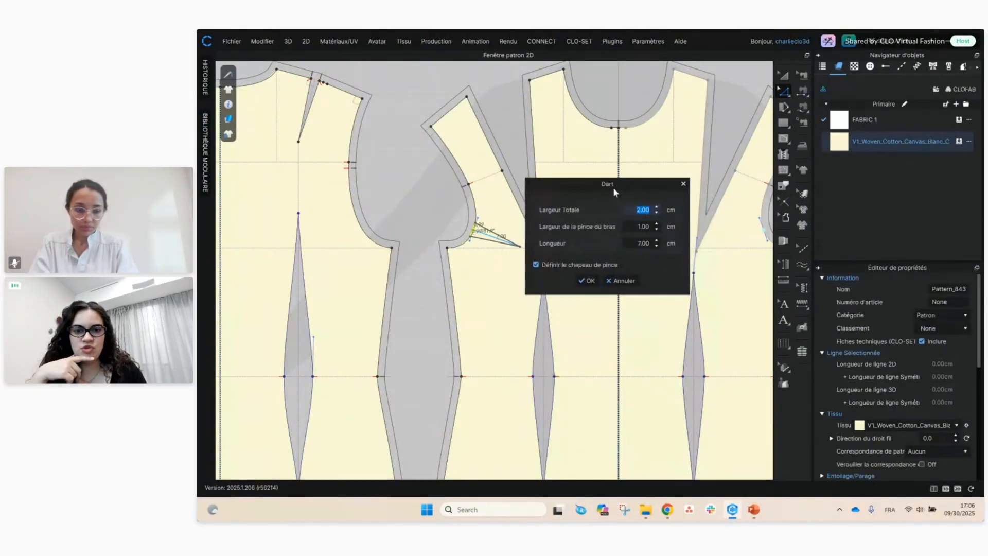
left_click(656, 206)
left_click(657, 206)
left_click(657, 206)
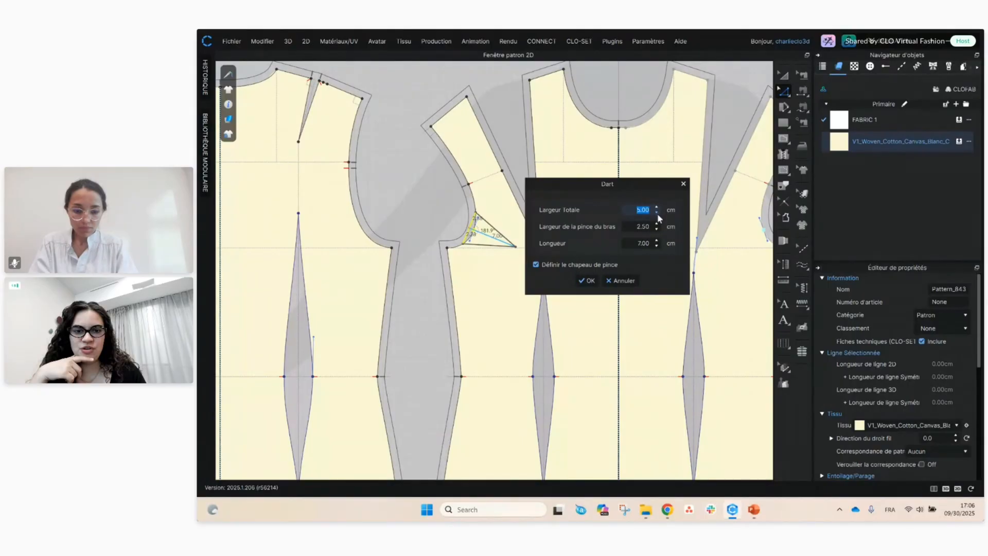
left_click(657, 213)
left_click(657, 213)
left_click(657, 213)
left_click(656, 239)
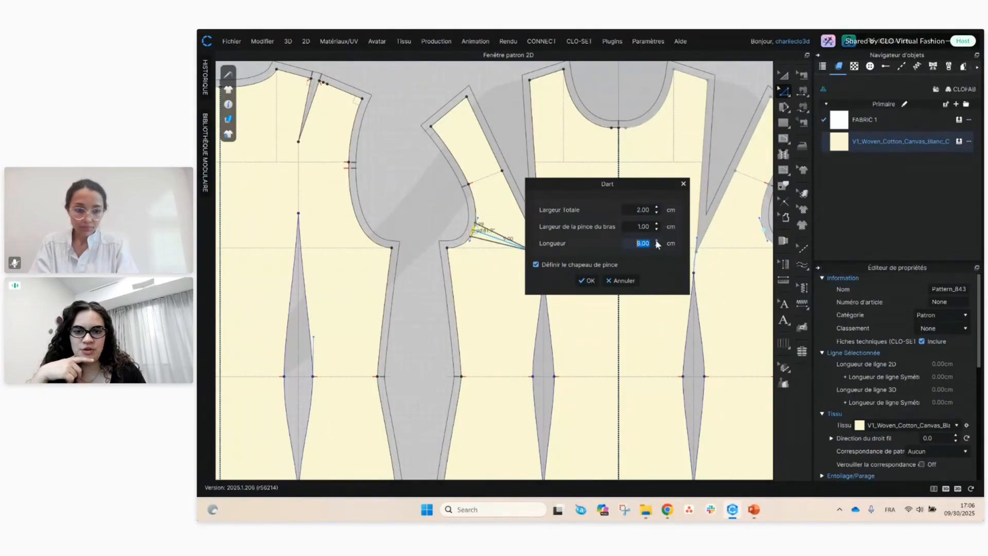
left_click(656, 246)
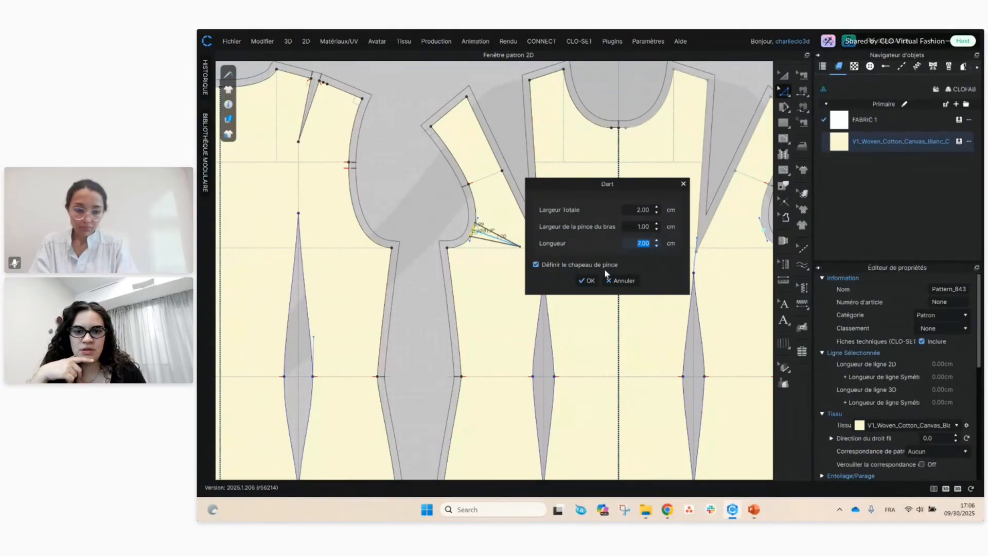
left_click(588, 280)
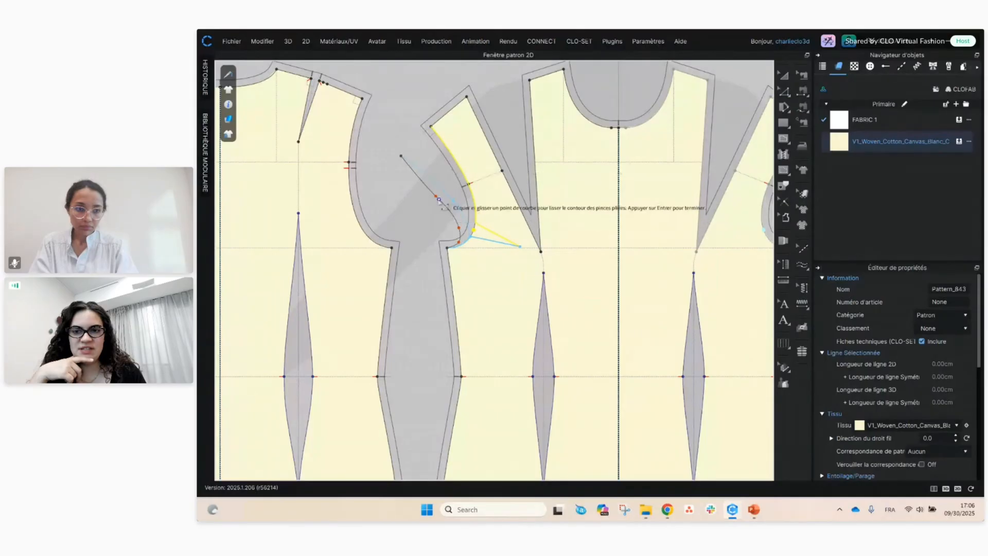
- Smooth the folded armhole dart's contour on the front pattern by adjusting its curve points, and apply the dart cap
left_click_drag(444, 194, 446, 192)
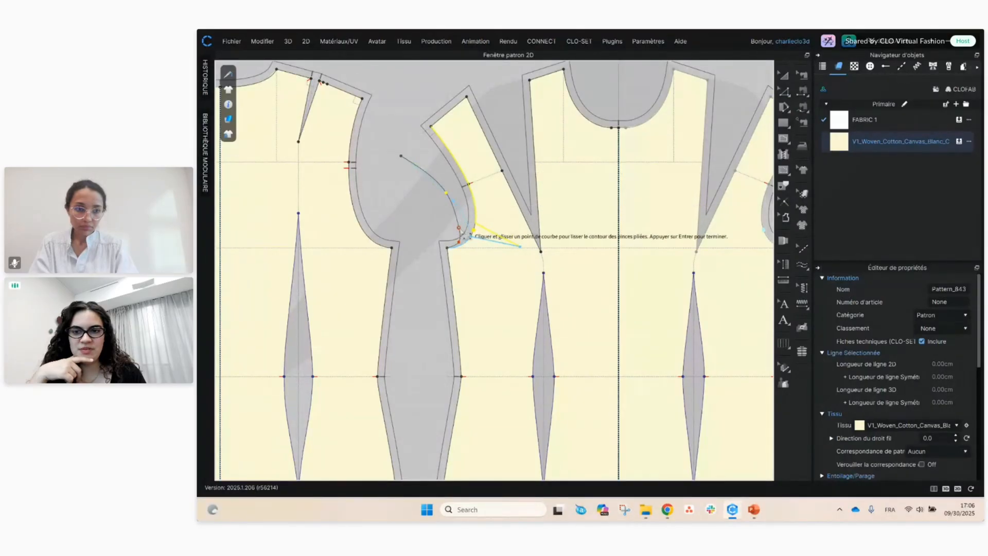
left_click_drag(459, 227, 465, 231)
scroll(463, 198, "up", 3)
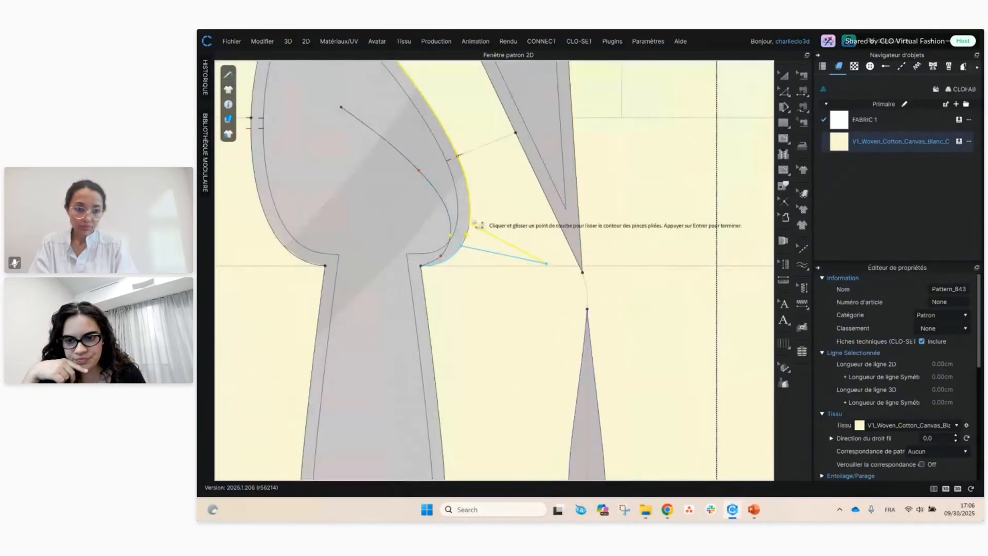
middle_click_drag(447, 206, 465, 289)
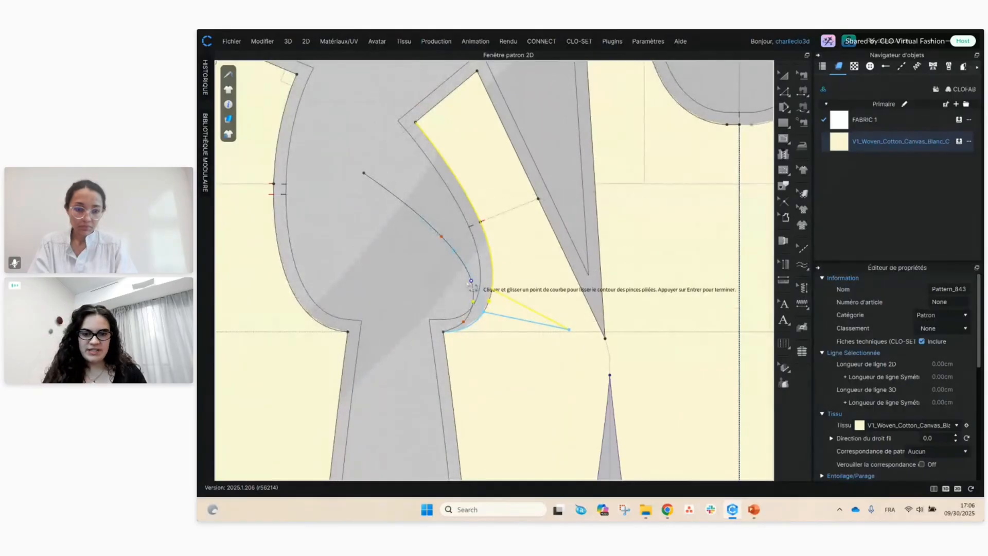
key("Return")
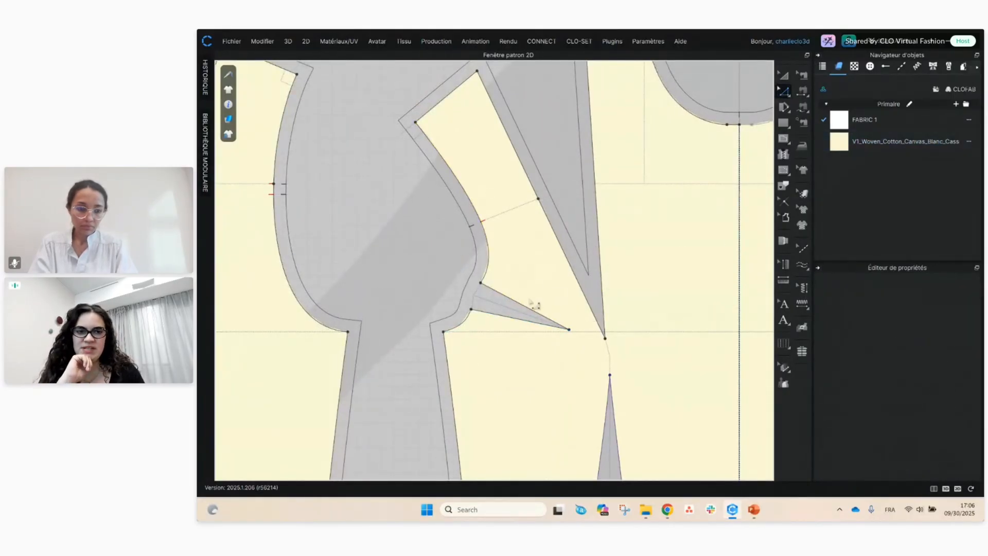
- Create an internal dart on the front pattern's waistline, 1 cm wide on each side, 5 cm high above and 2 cm below
left_click(784, 139)
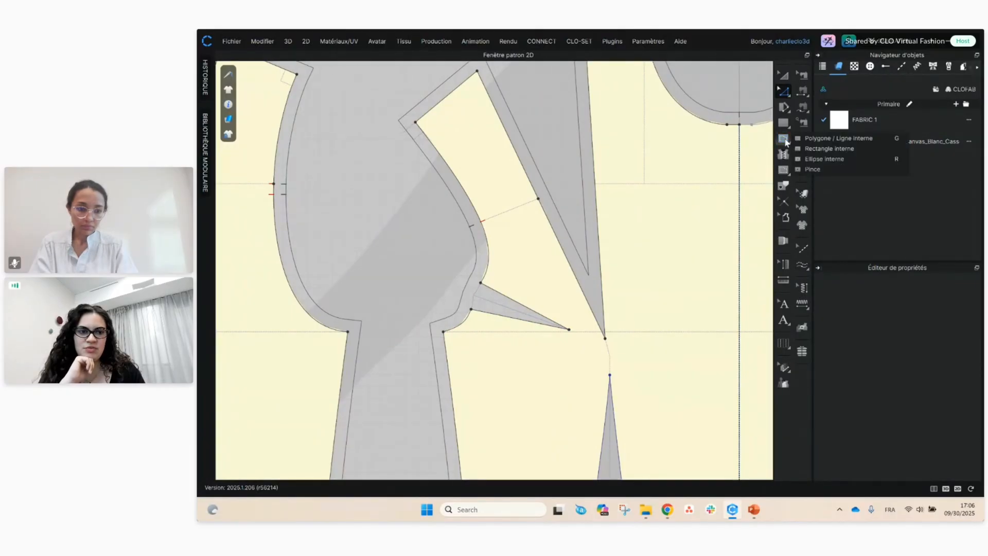
left_click(826, 169)
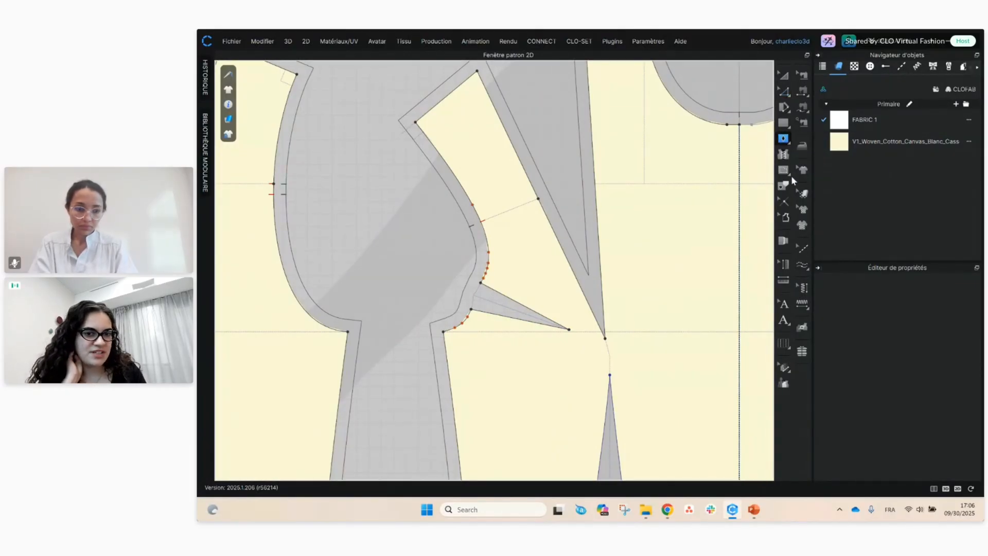
scroll(577, 148, "down", 10)
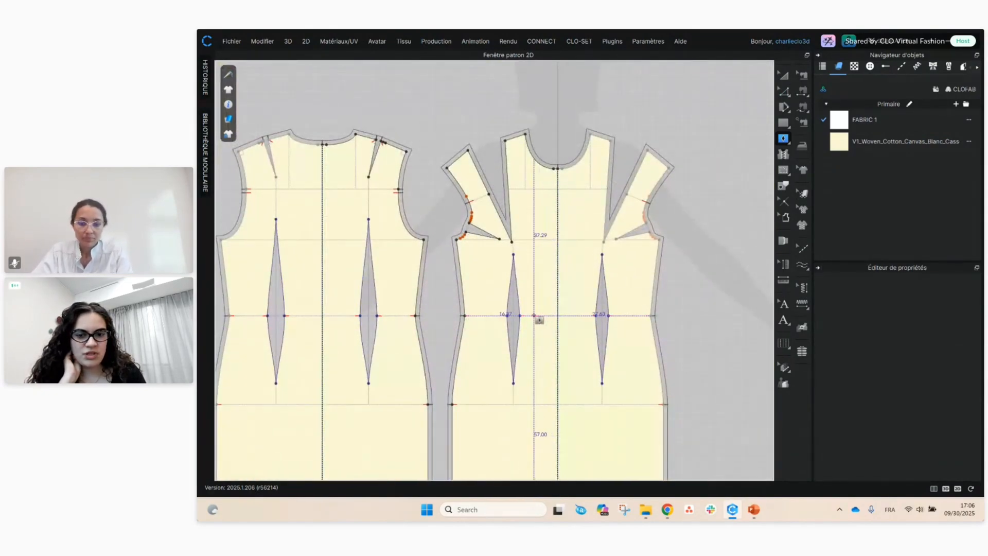
left_click(535, 315)
left_click_drag(632, 149, 717, 201)
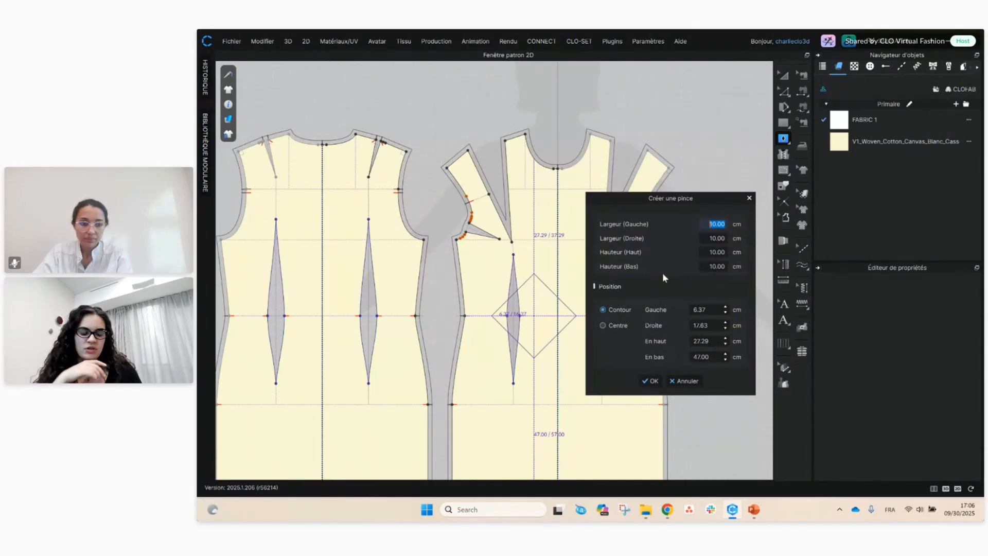
type("1")
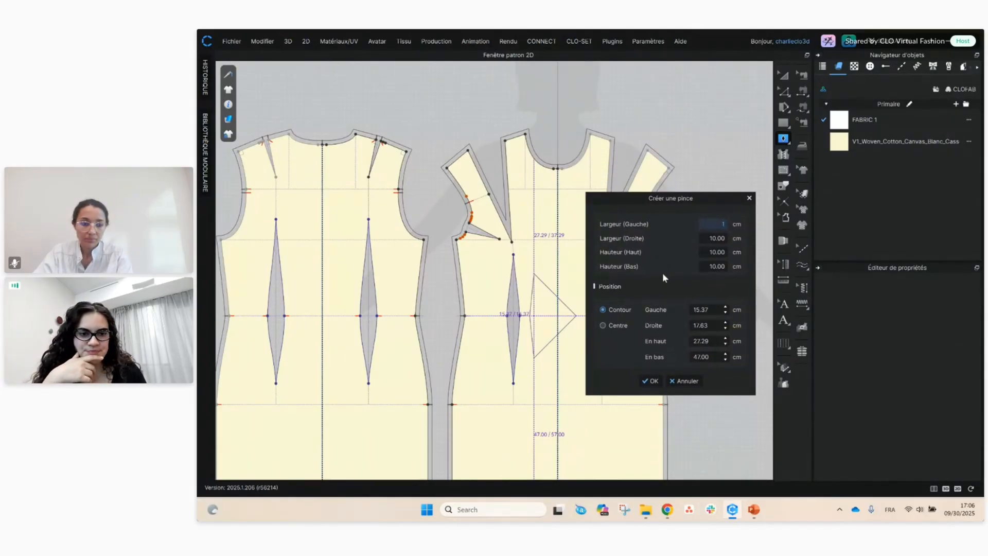
left_click(717, 238)
type("1")
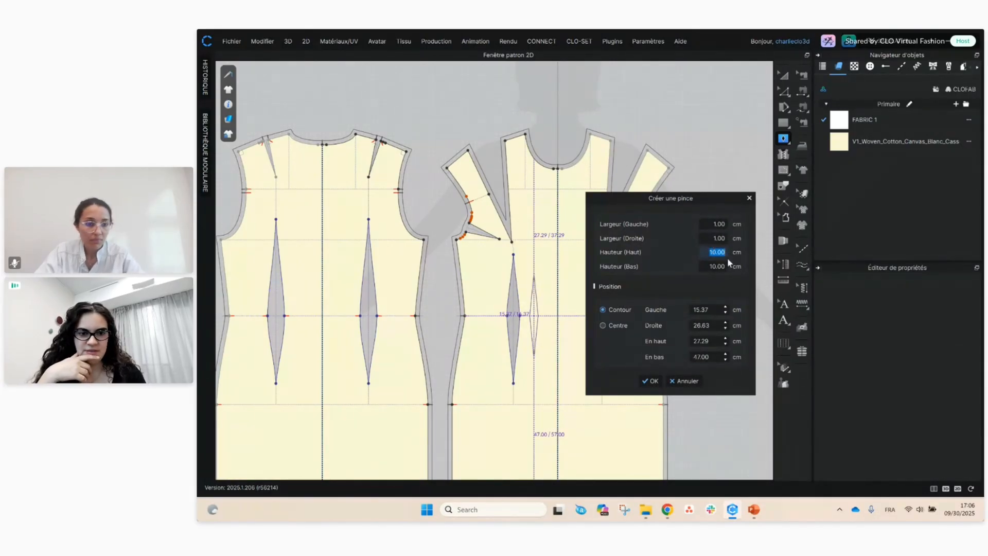
type("5")
left_click(714, 267)
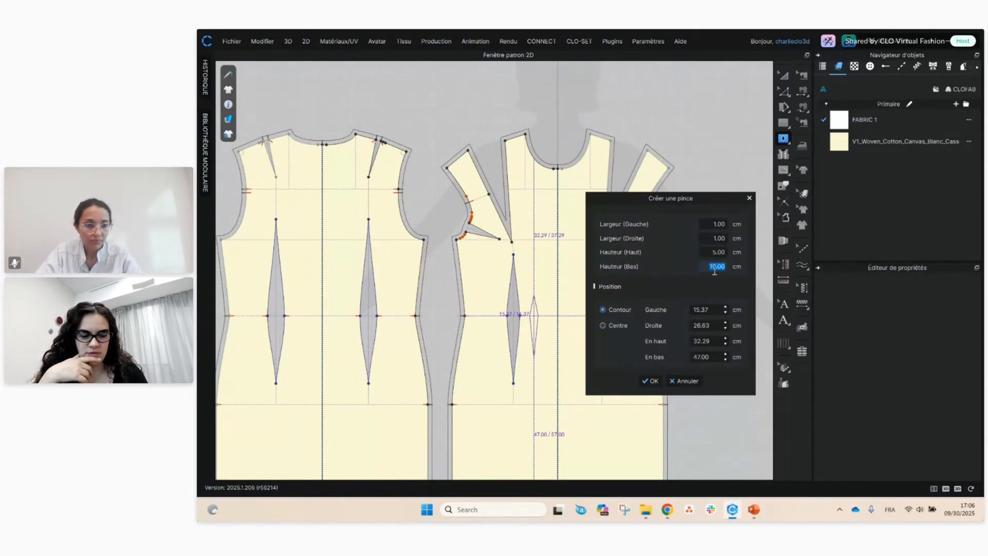
type("2")
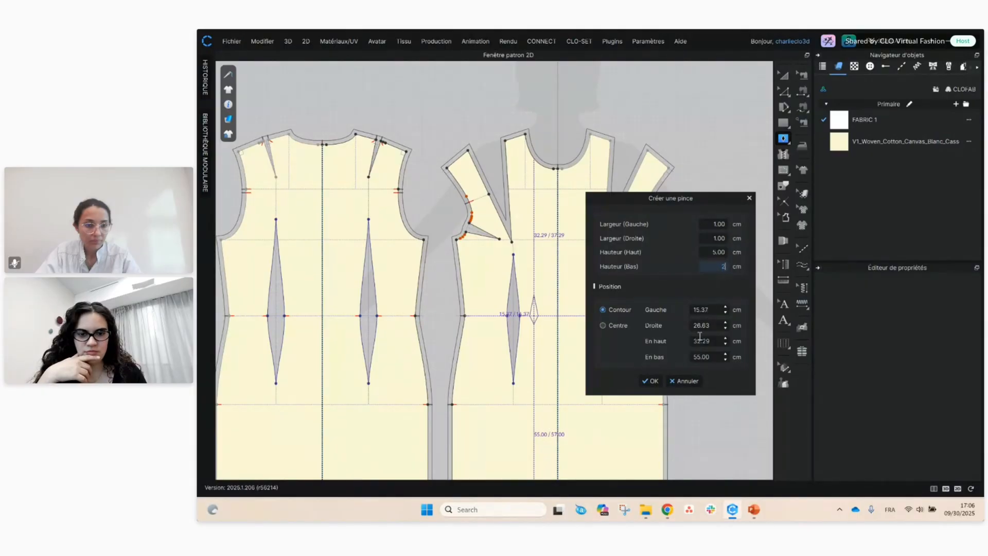
left_click(650, 380)
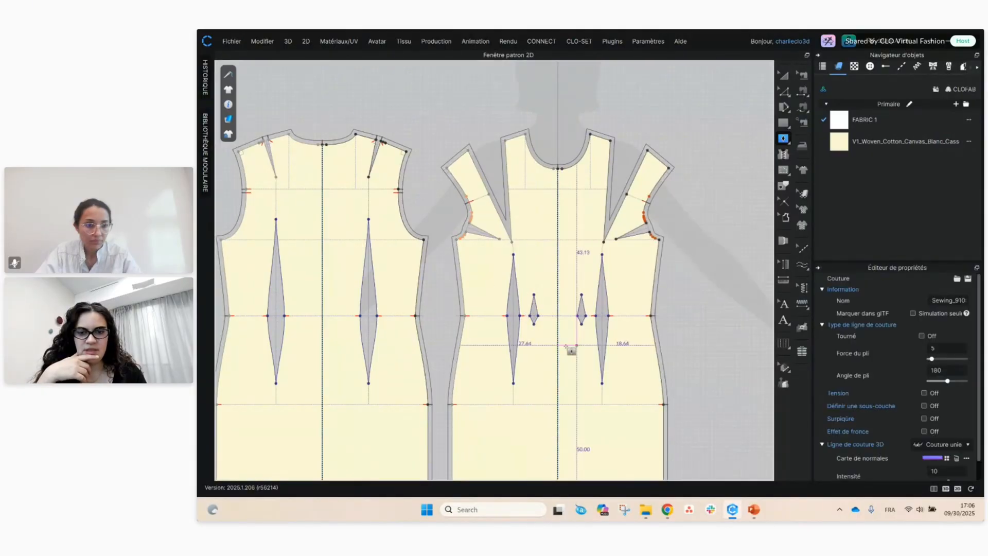
- Undo the small waist darts and the armhole darts on the front pattern, and clear the selection with the Transform Pattern tool
scroll(573, 246, "up", 5)
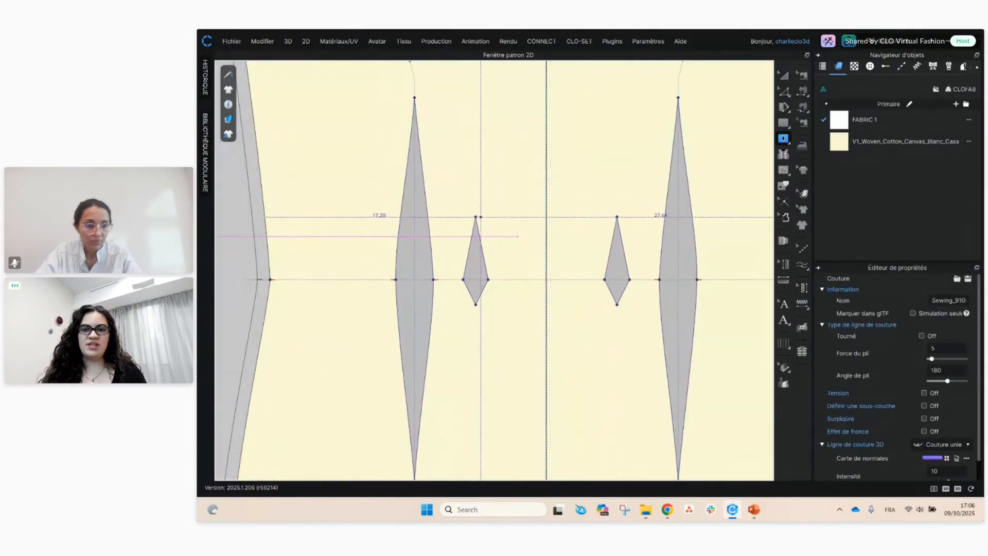
left_click_drag(448, 204, 635, 336)
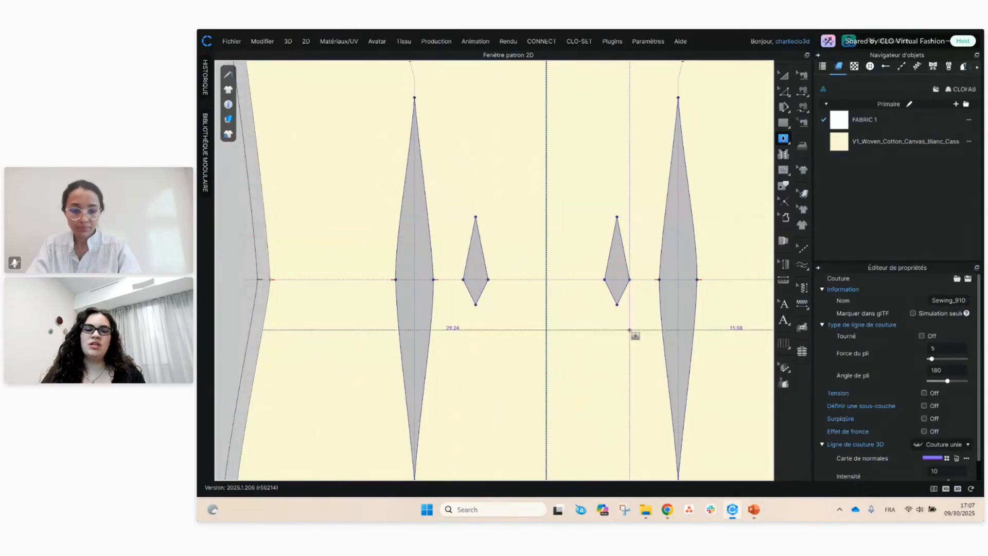
key("Delete")
scroll(568, 268, "down", 5)
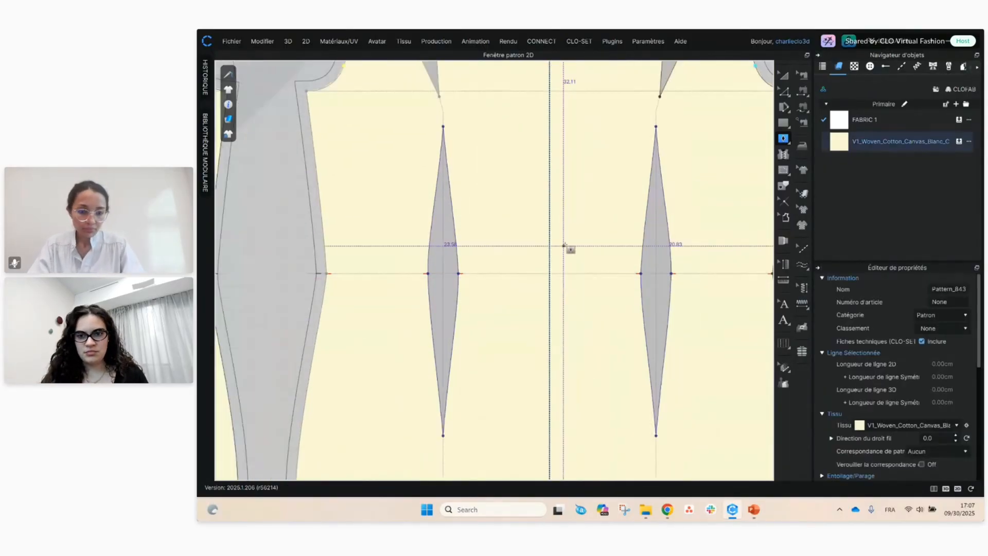
right_click_drag(503, 150, 509, 200)
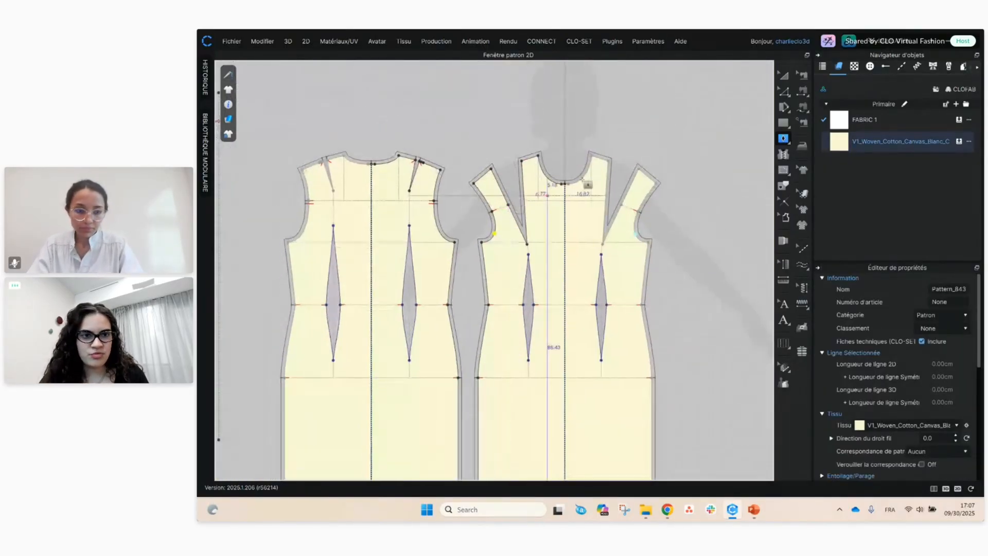
left_click(783, 75)
left_click(562, 105)
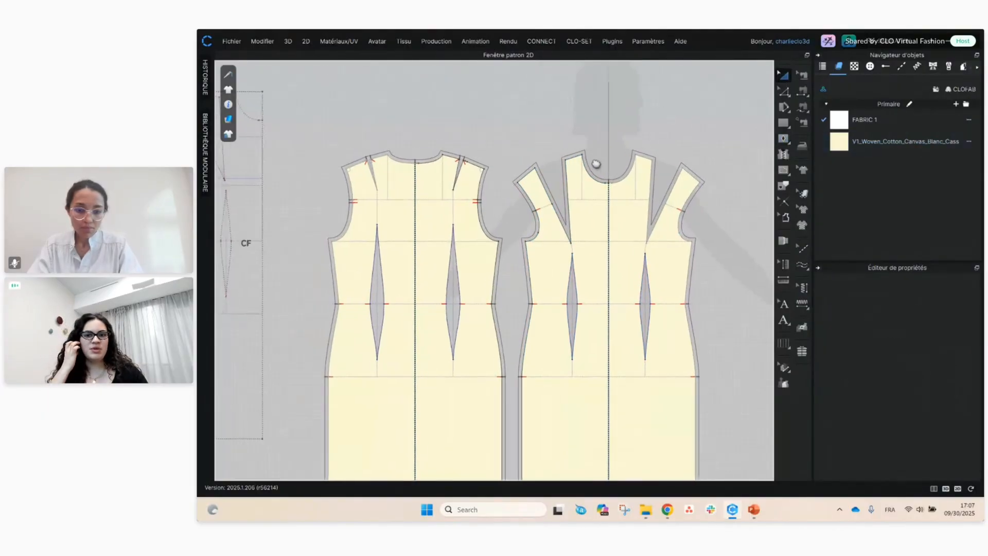
scroll(592, 159, "down", 3)
right_click_drag(425, 119, 456, 147)
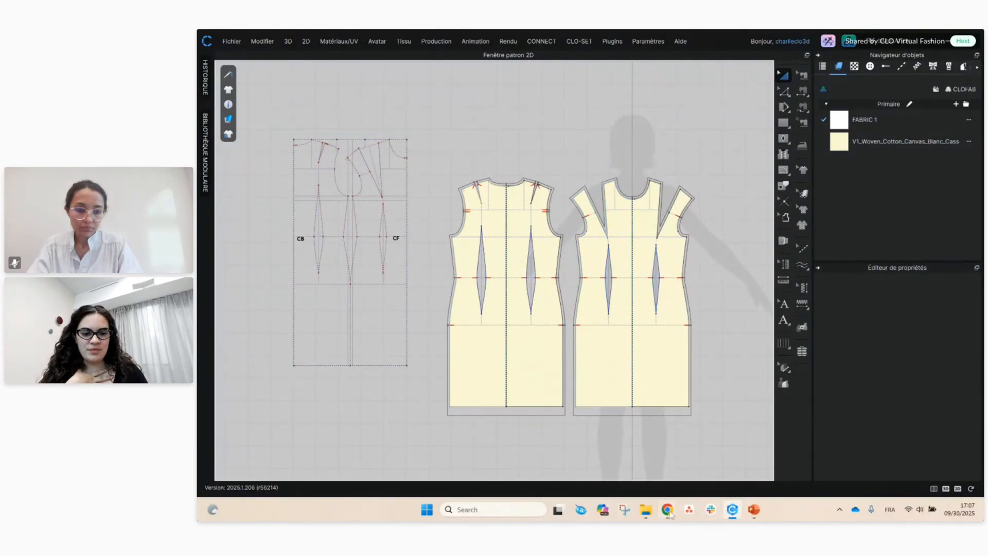
- Switch to the Demio webinar in Chrome and stop sharing the screen
mouse_move(668, 510)
mouse_move(641, 485)
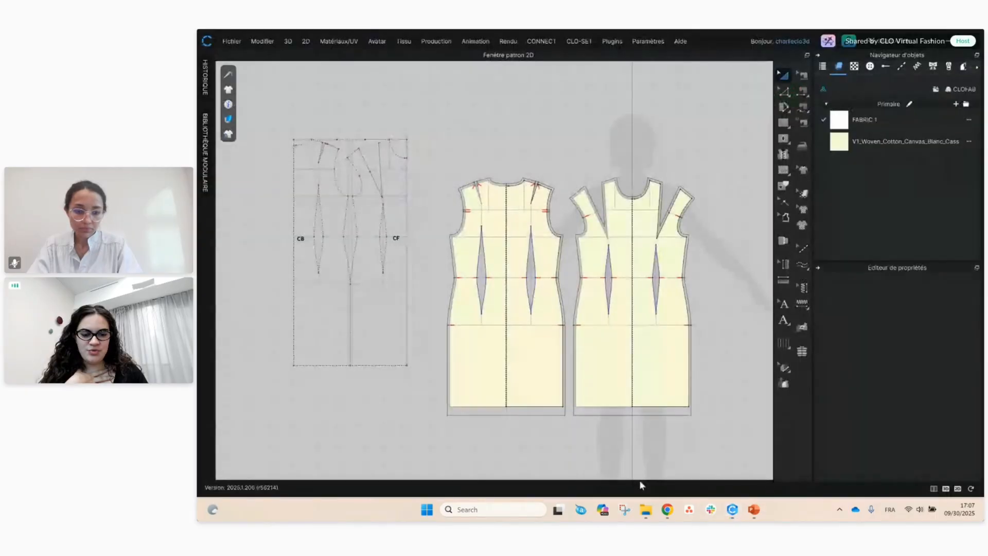
left_click(612, 471)
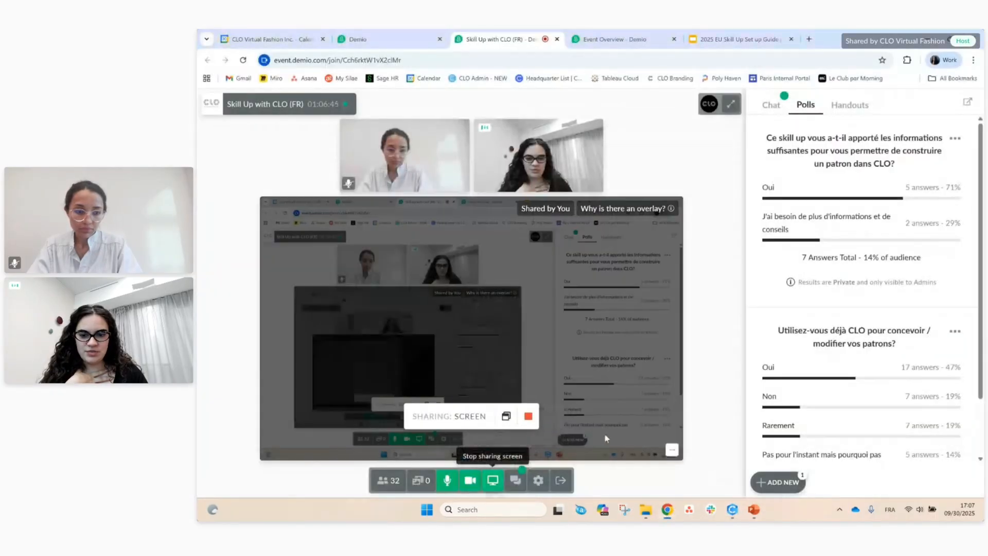
left_click(528, 421)
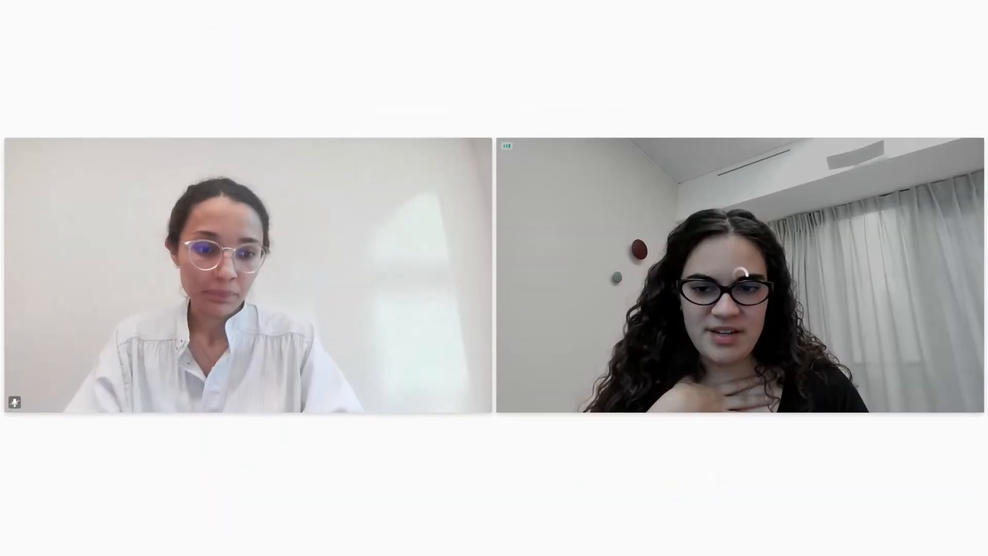